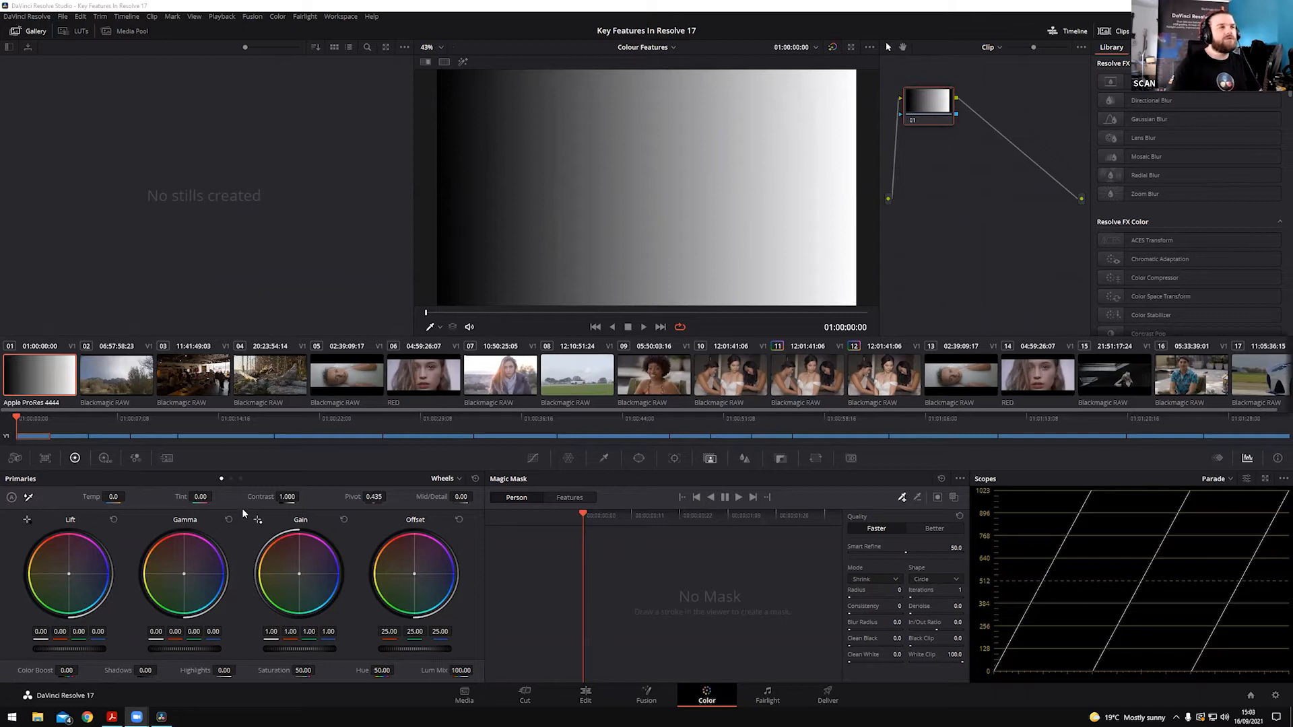
# Compare the Log and standard primary wheels, and try raising the greyscale ramp's gamma before resetting it
pyautogui.click(231, 478)
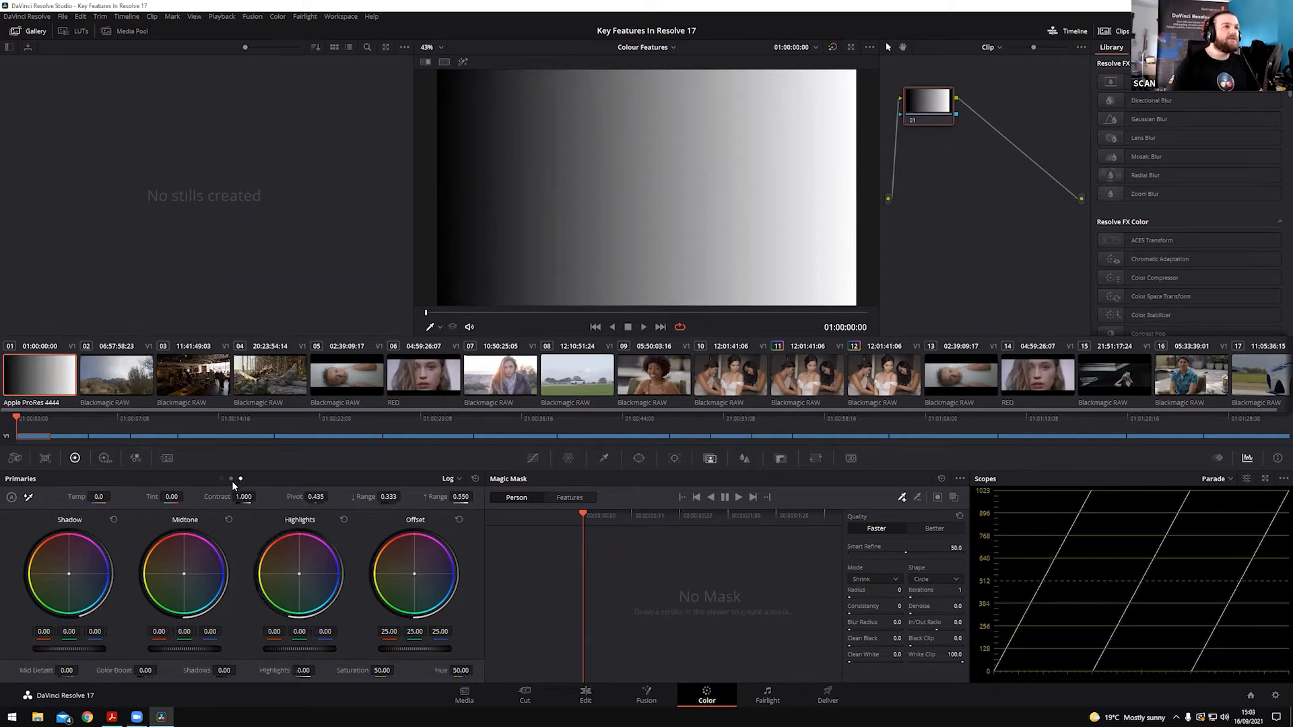
pyautogui.click(221, 479)
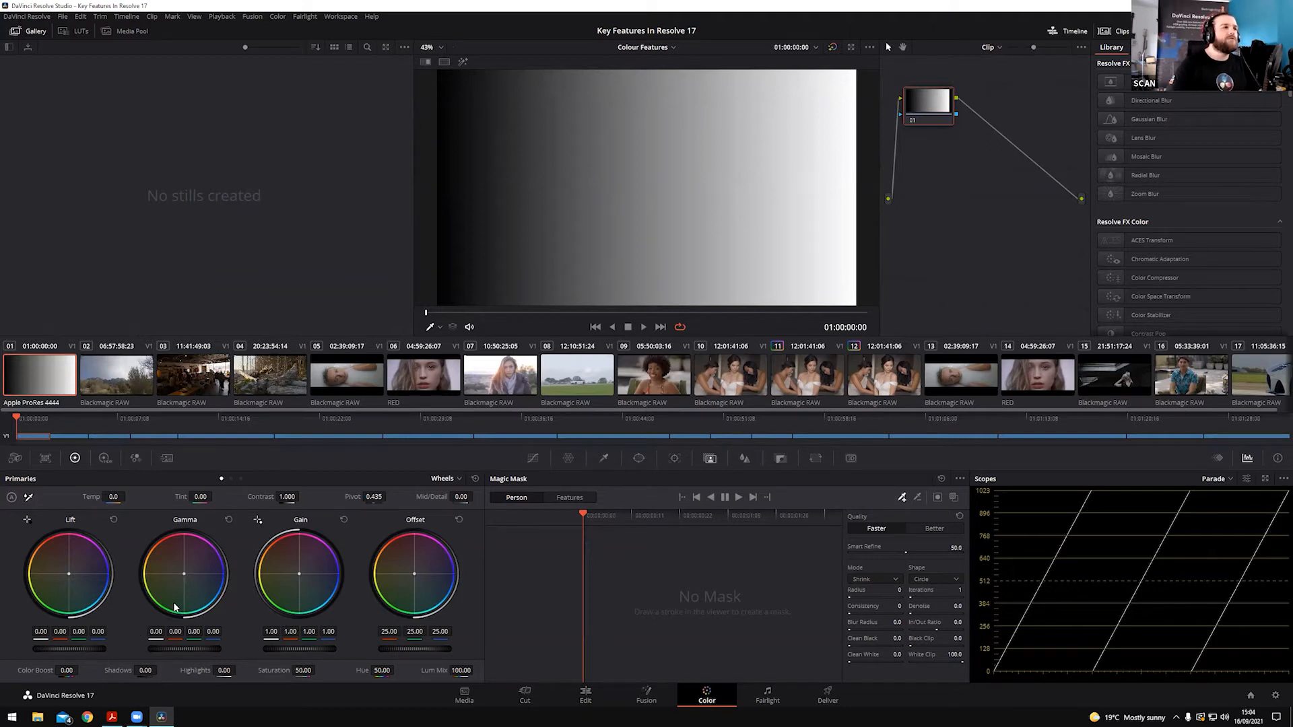
pyautogui.moveTo(167, 649); pyautogui.dragTo(189, 648)
pyautogui.click(228, 519)
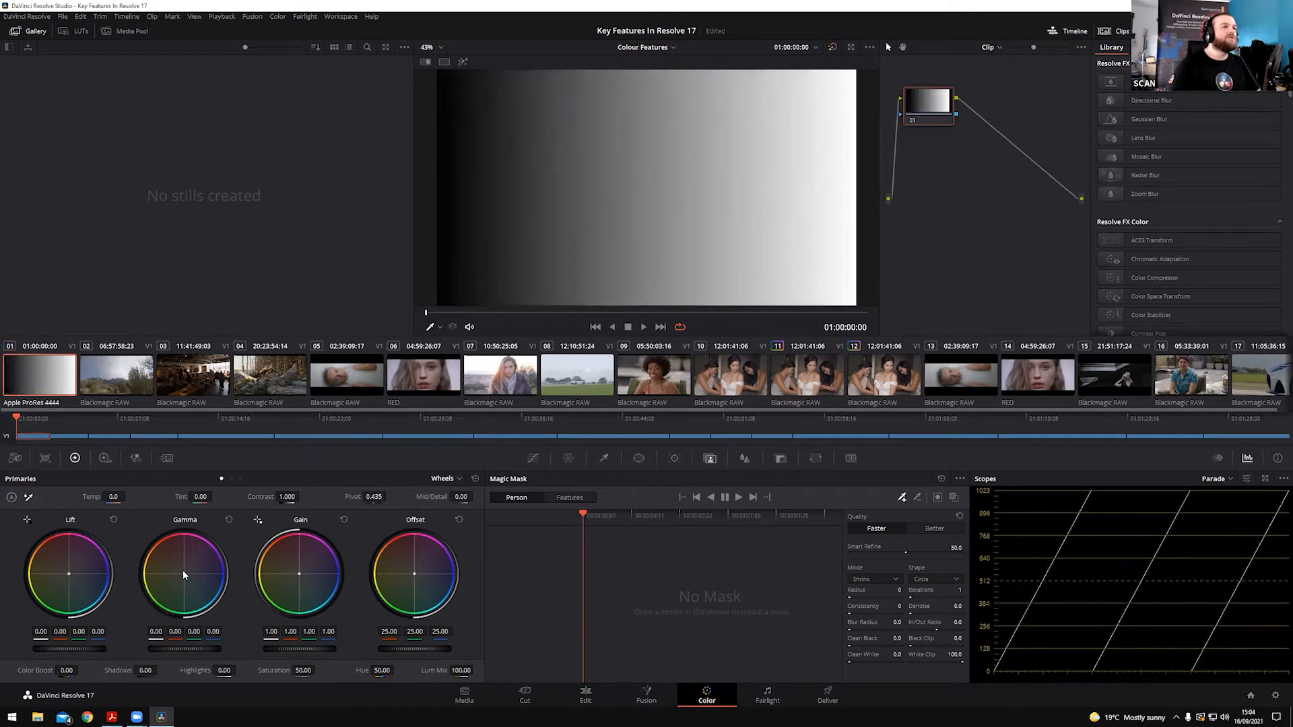
# Try tinting the ramp's gamma towards blue and cyan, and reset all primary corrections
pyautogui.moveTo(185, 574); pyautogui.dragTo(196, 582)
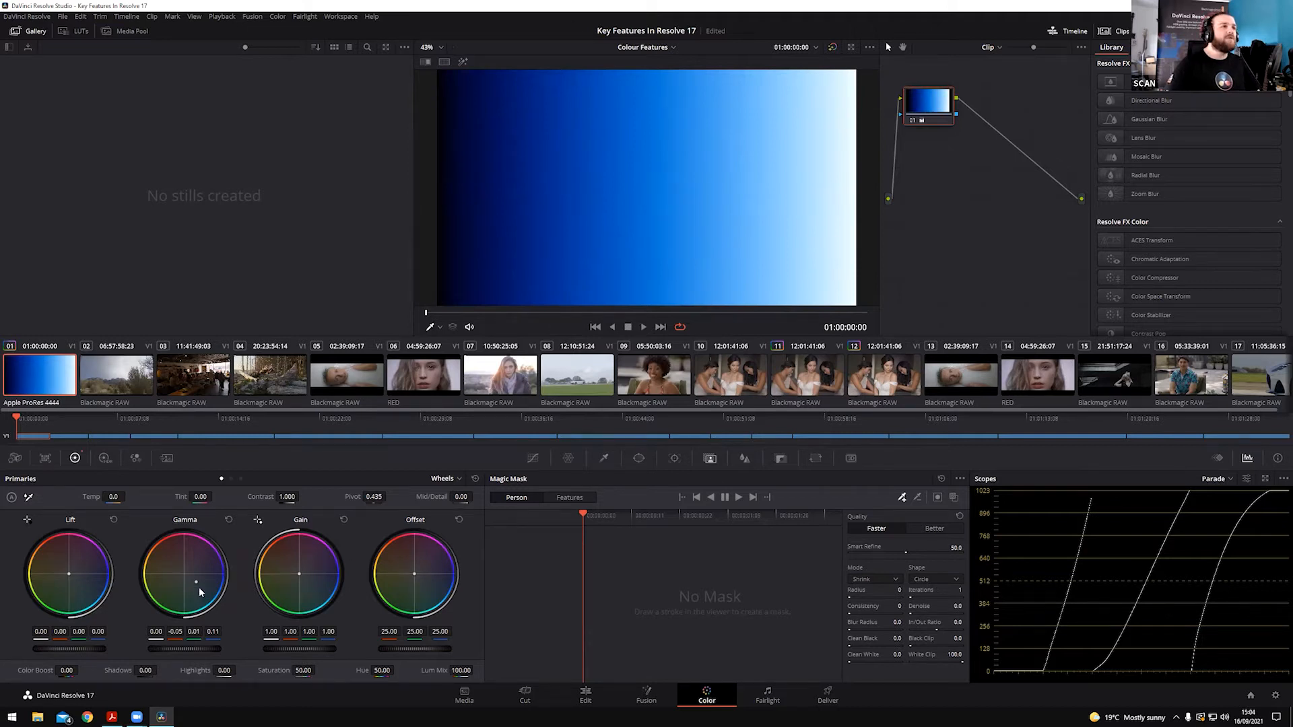
pyautogui.moveTo(196, 582)
pyautogui.mouseDown()
pyautogui.moveTo(217, 597)
pyautogui.moveTo(187, 583)
pyautogui.mouseUp()
pyautogui.click(474, 479)
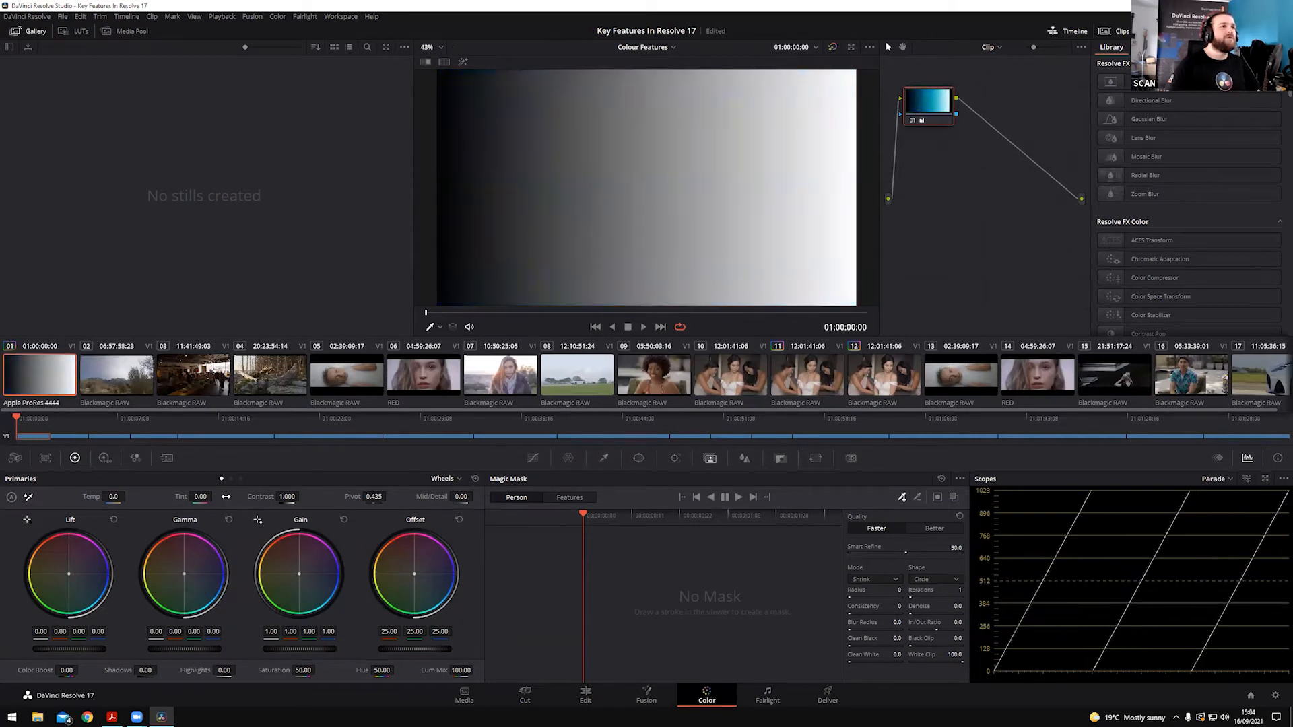
# With the standard primary wheels, try raising the ramp's gamma to about 0.11 and its gain in turn, resetting each
pyautogui.click(240, 479)
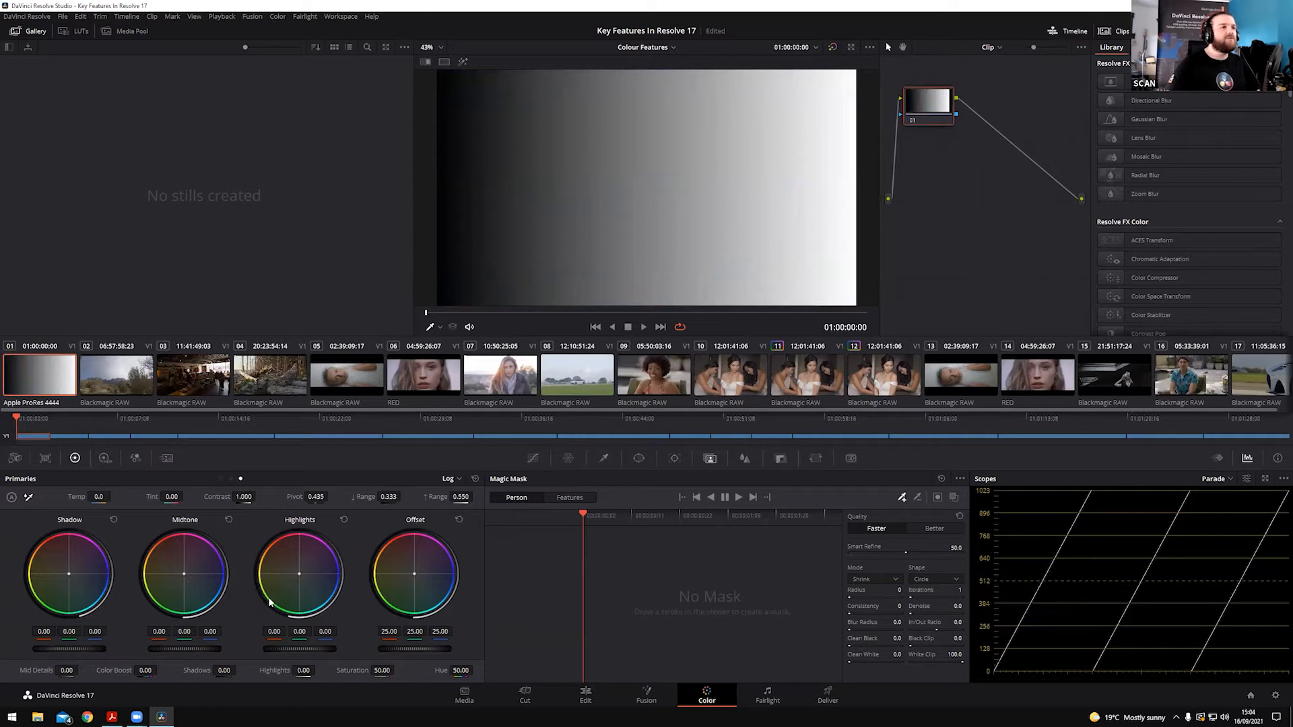
pyautogui.click(221, 478)
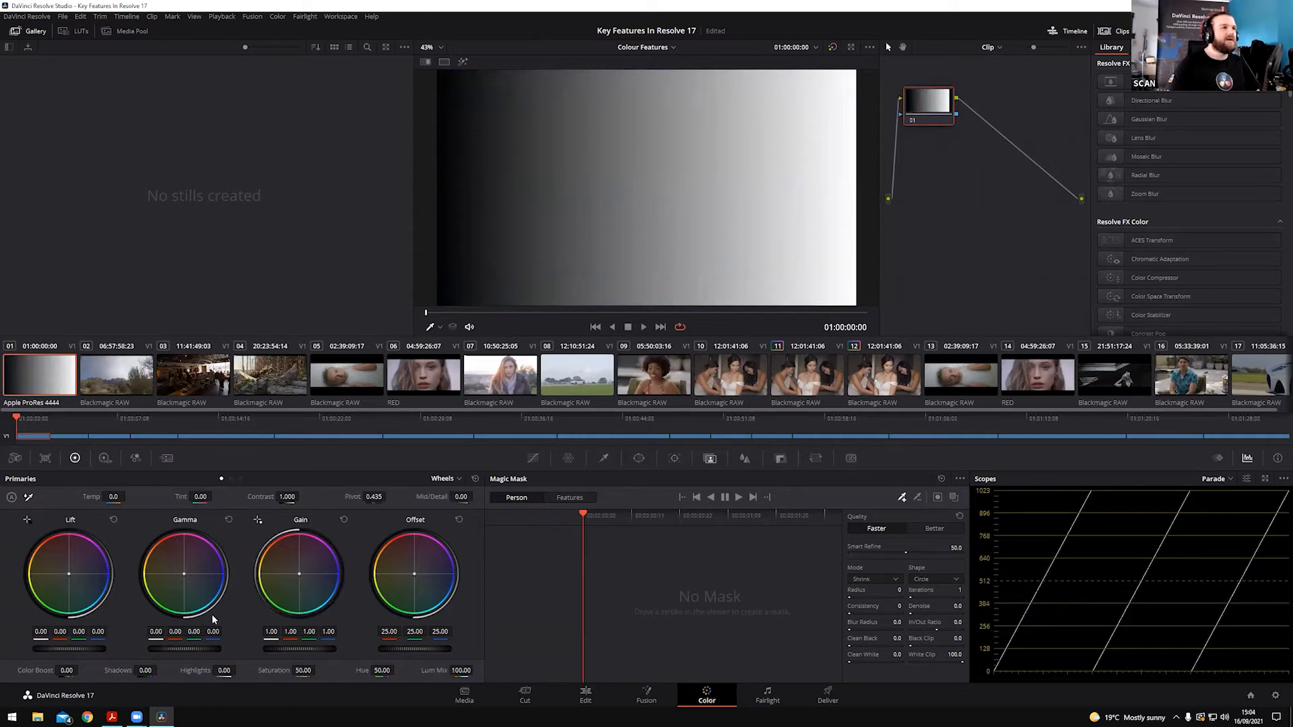
pyautogui.moveTo(179, 645); pyautogui.dragTo(215, 652)
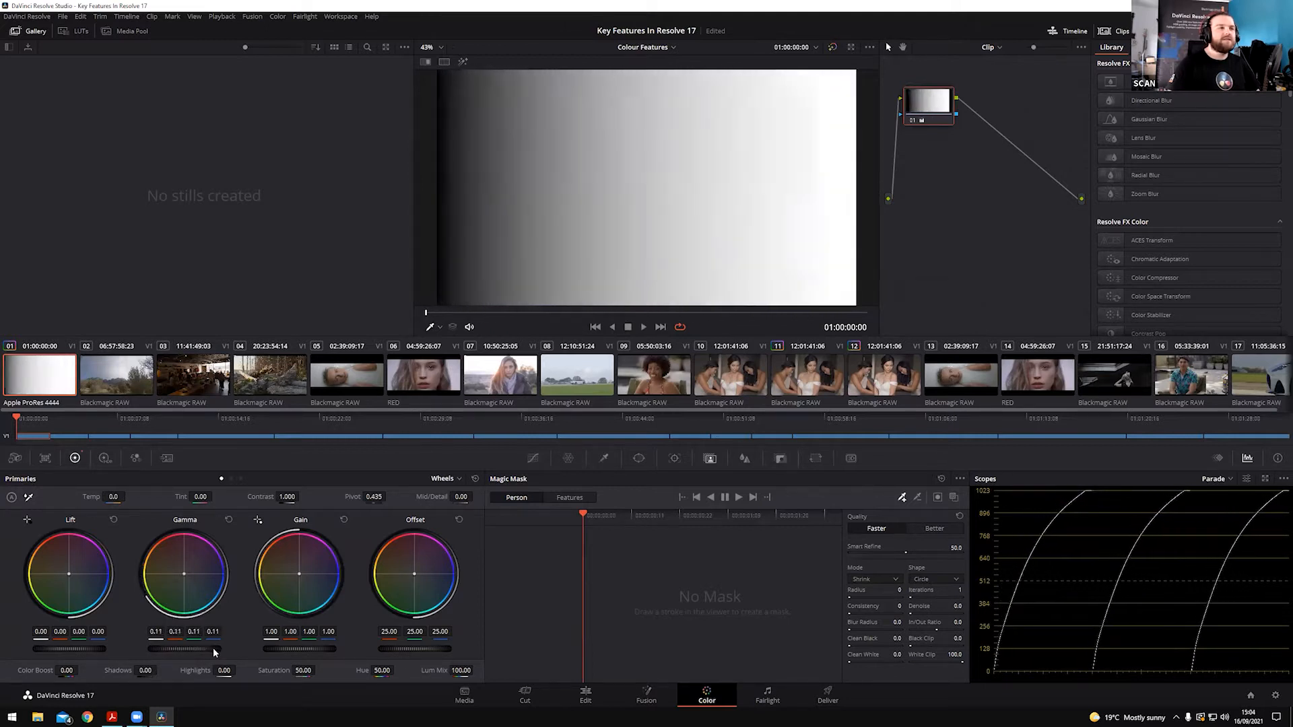
pyautogui.click(229, 520)
pyautogui.moveTo(299, 648)
pyautogui.mouseDown()
pyautogui.moveTo(317, 649)
pyautogui.moveTo(269, 649)
pyautogui.moveTo(324, 648)
pyautogui.mouseUp()
pyautogui.click(475, 478)
# Try Log wheel levels of -0.14 for highlights, 0.44 for shadow and -0.10 for midtone, and reset the primaries
pyautogui.click(241, 478)
pyautogui.moveTo(308, 647)
pyautogui.mouseDown()
pyautogui.moveTo(293, 649)
pyautogui.moveTo(323, 648)
pyautogui.moveTo(296, 649)
pyautogui.mouseUp()
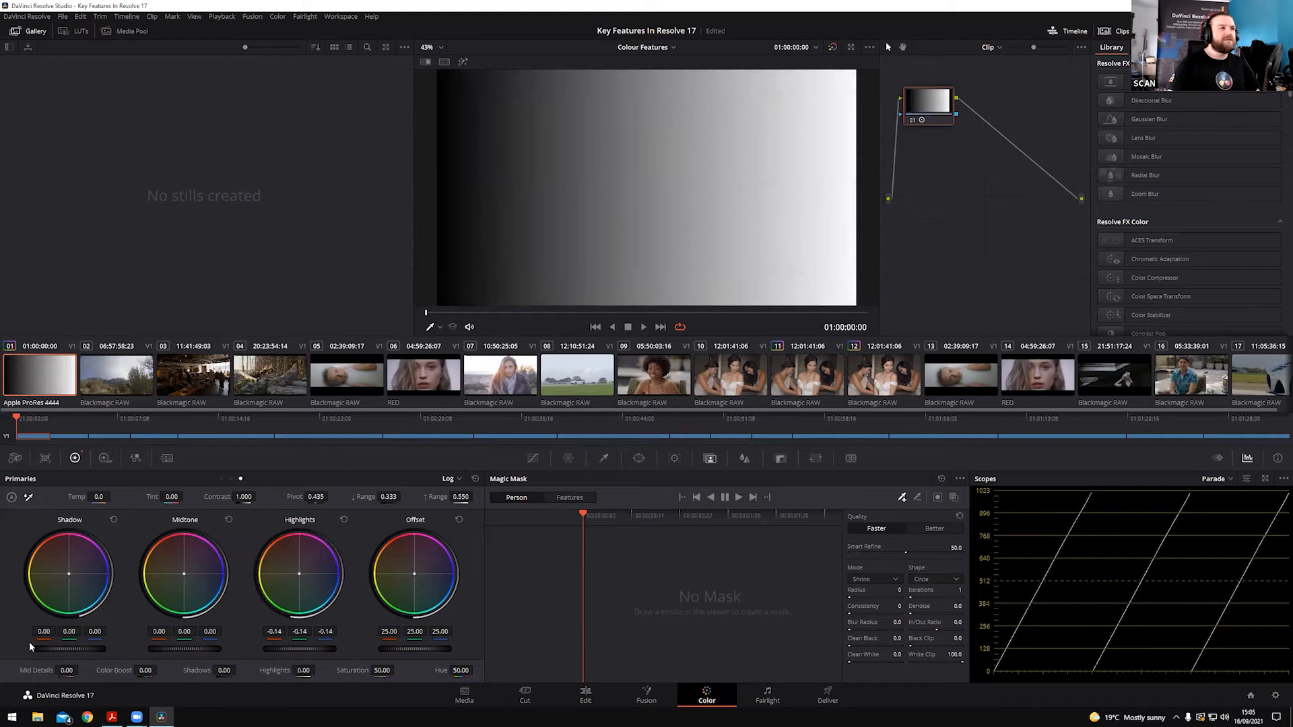
pyautogui.moveTo(58, 649); pyautogui.dragTo(88, 649)
pyautogui.moveTo(180, 649); pyautogui.dragTo(168, 649)
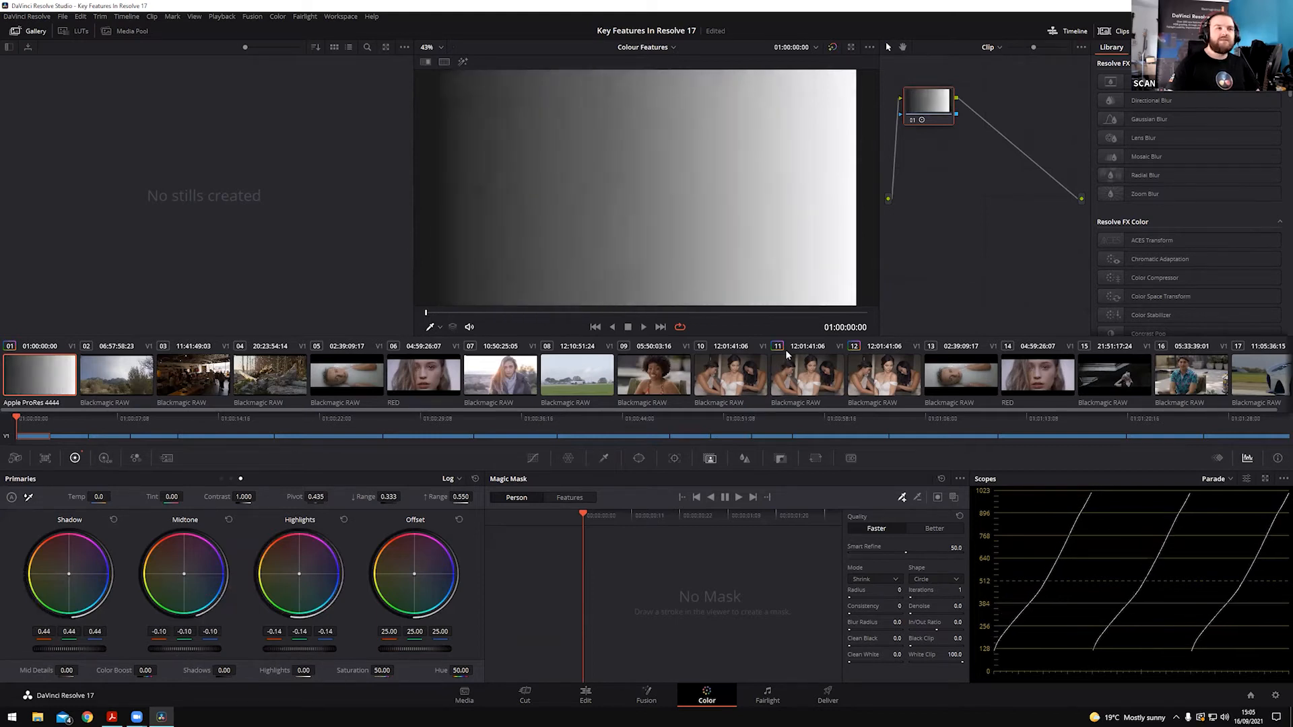
pyautogui.click(474, 479)
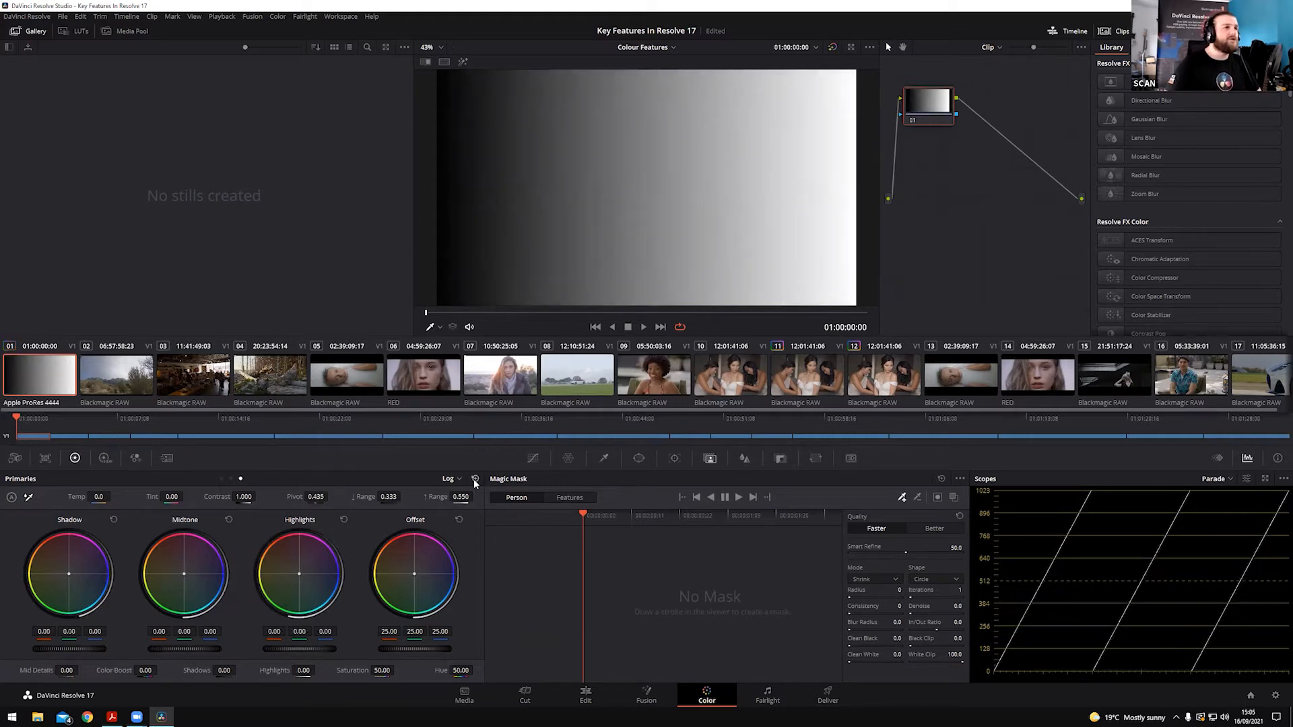
# Open the High Dynamic Range wheels and examine the zone wheels from Black through Specular
pyautogui.click(104, 458)
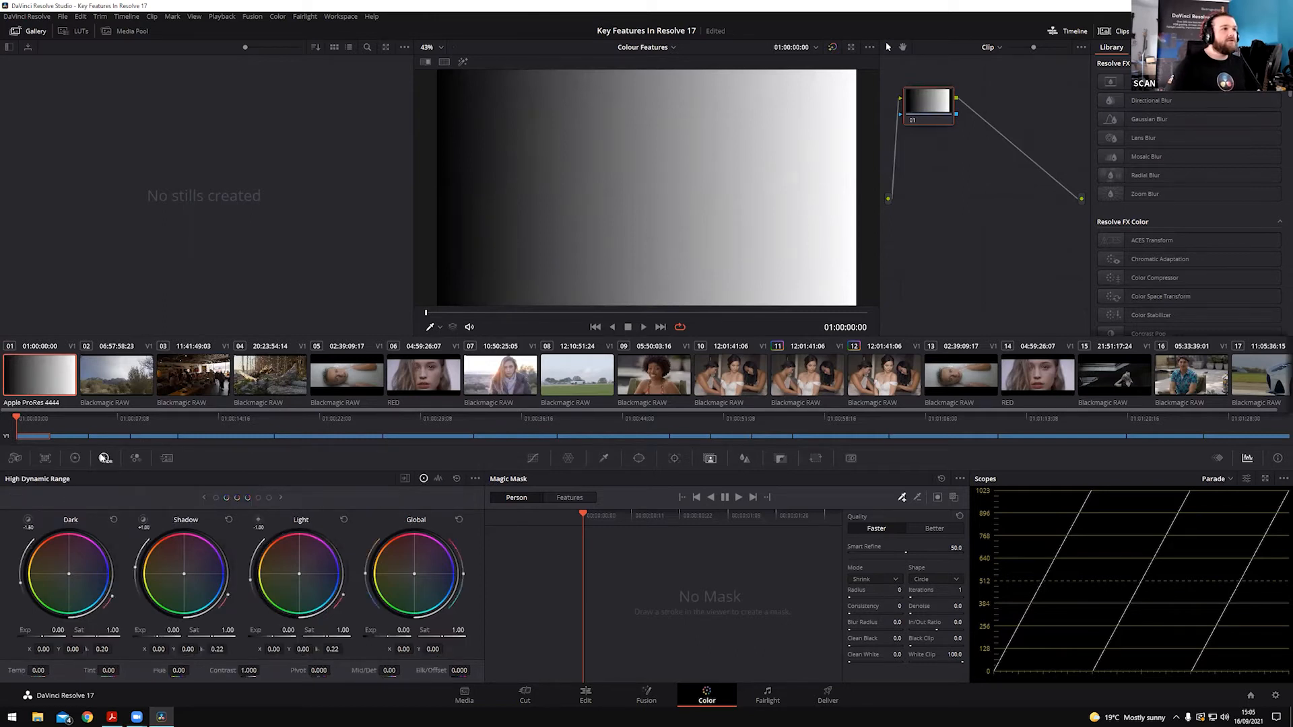
pyautogui.click(205, 497)
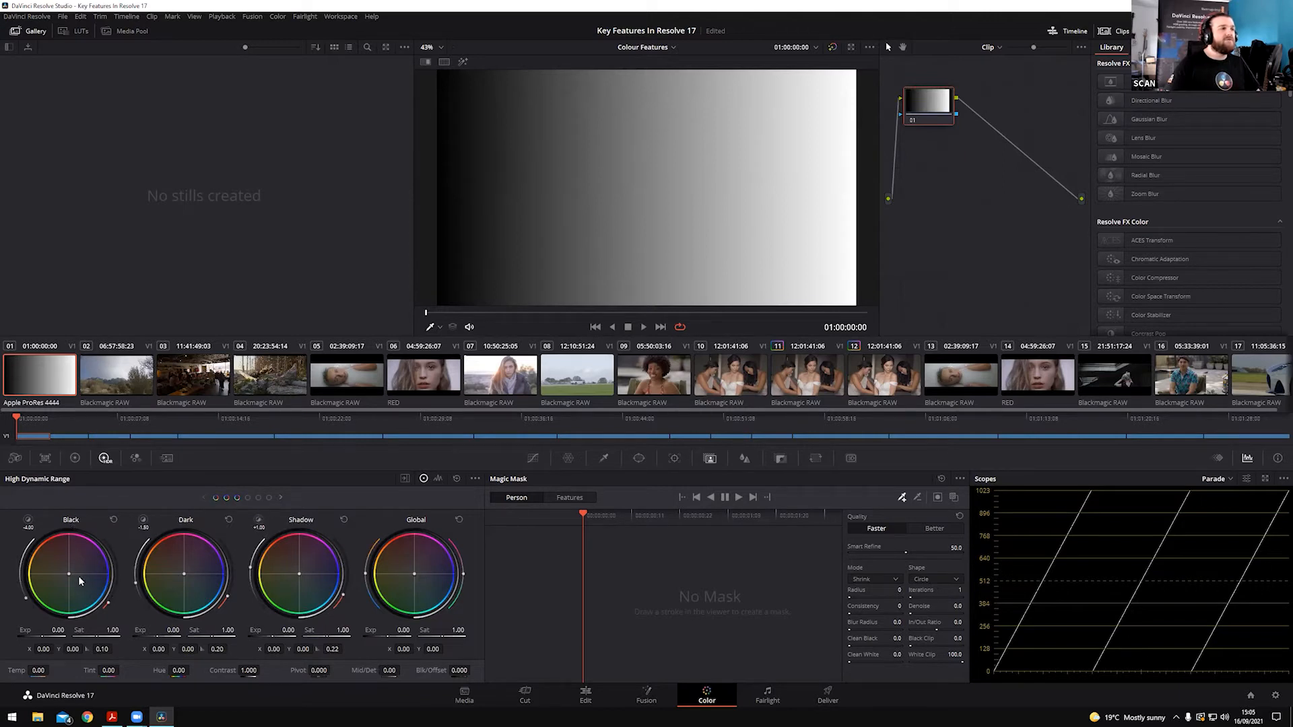
pyautogui.click(268, 497)
pyautogui.click(204, 497)
pyautogui.click(280, 495)
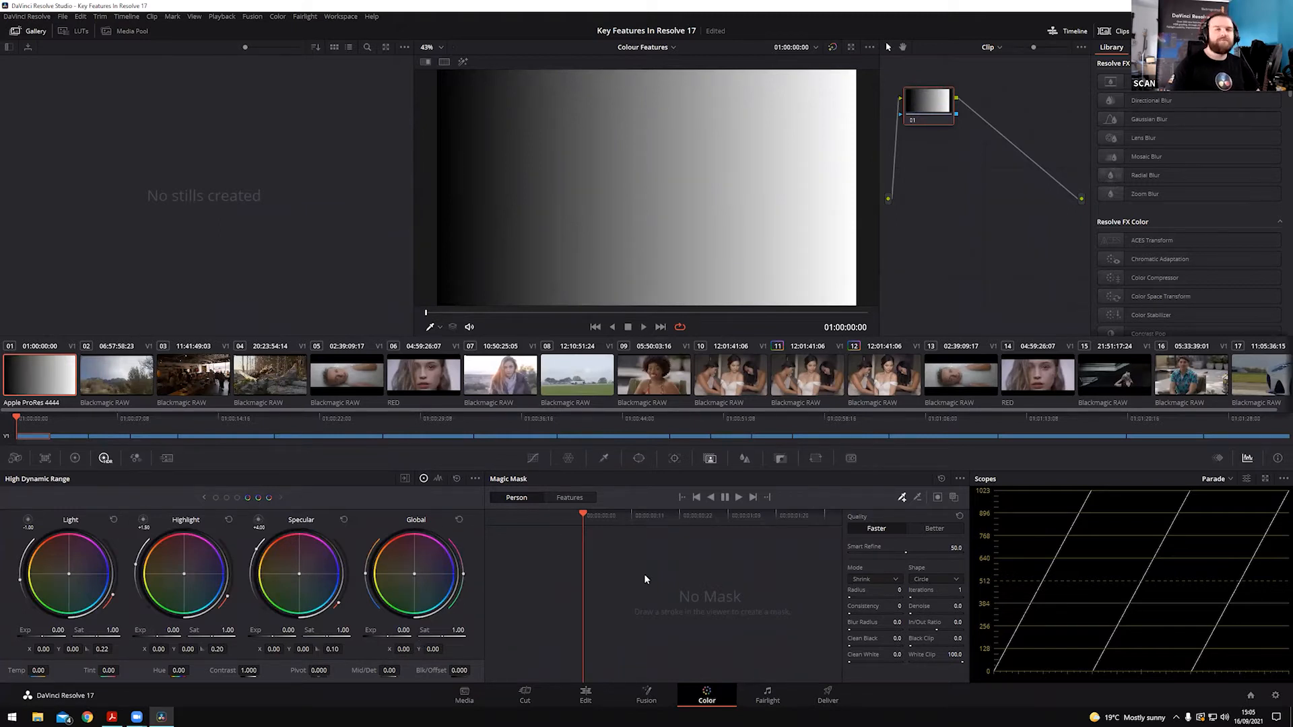
pyautogui.click(227, 498)
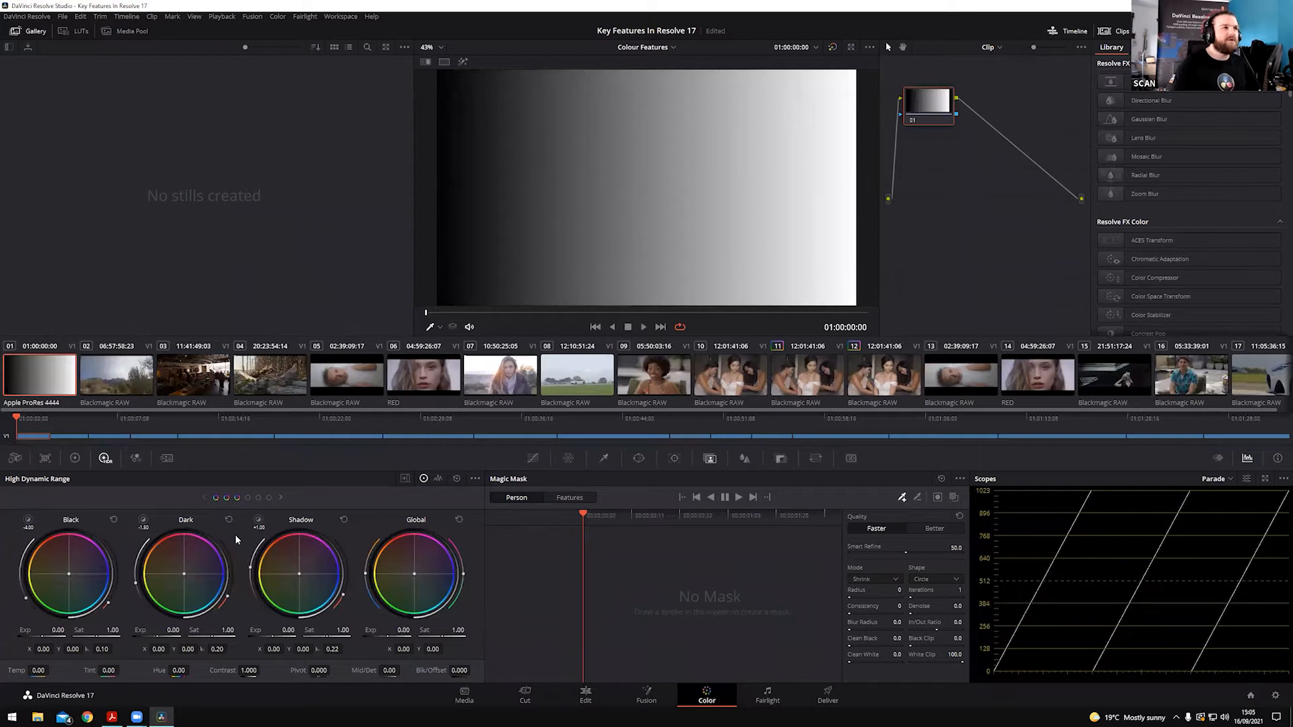
# Tint the ramp's HDR Light zone blue at X 0.09, Y -0.07 and its Shadow zone orange at X -0.09, Y 0.12
pyautogui.click(280, 497)
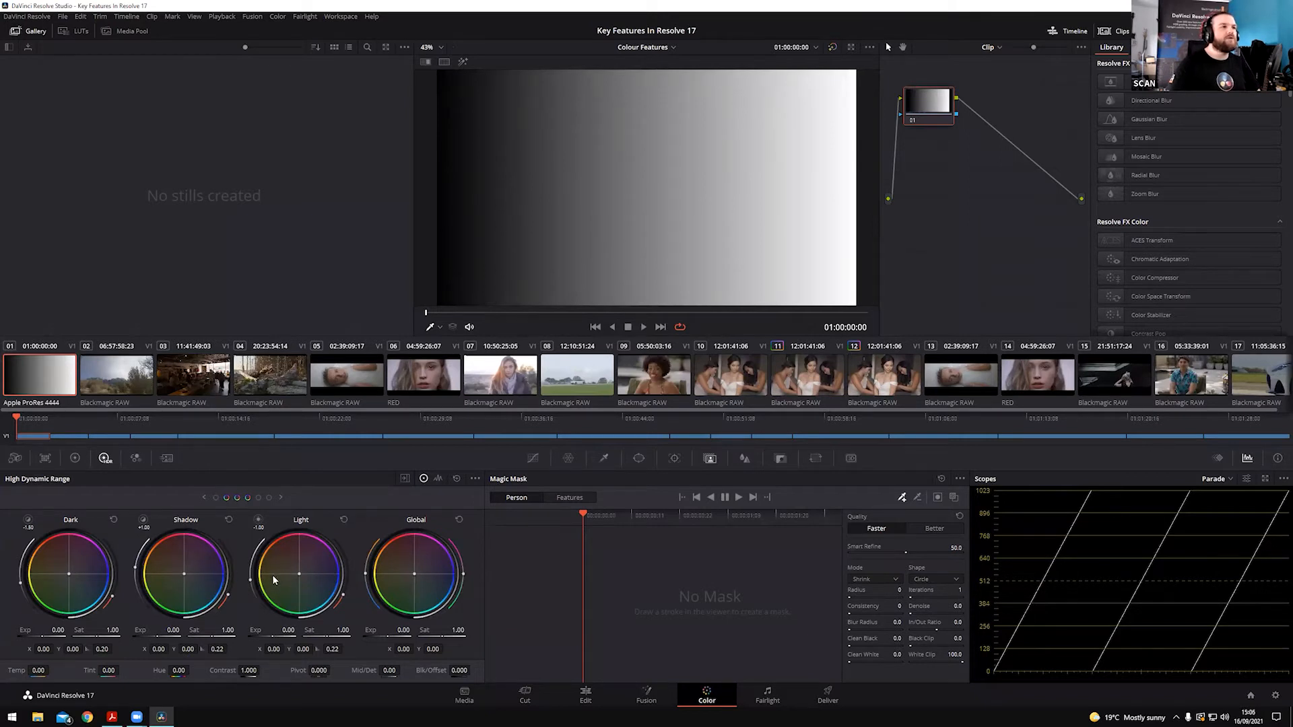
pyautogui.moveTo(299, 574); pyautogui.dragTo(306, 580)
pyautogui.moveTo(185, 577); pyautogui.dragTo(177, 565)
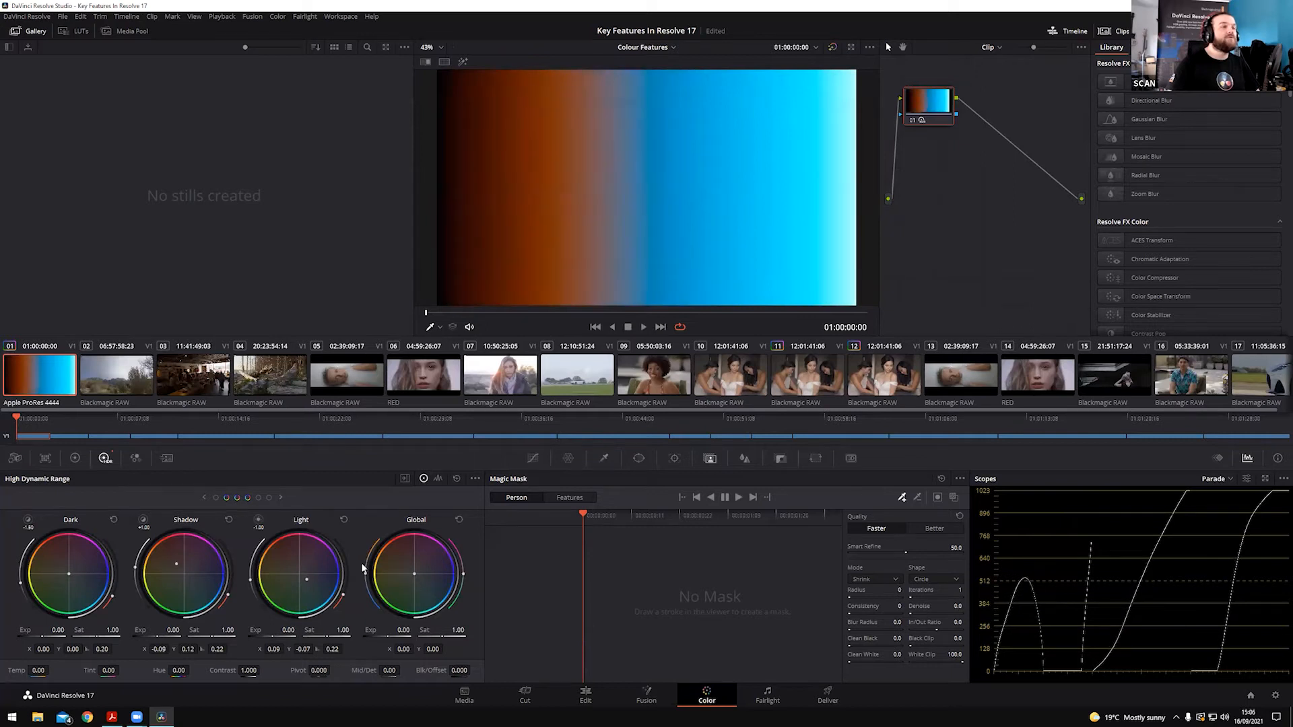
# Tint the HDR Highlight zone magenta at X 0.30, Y 0.43 and push the Specular zone towards green
pyautogui.click(280, 497)
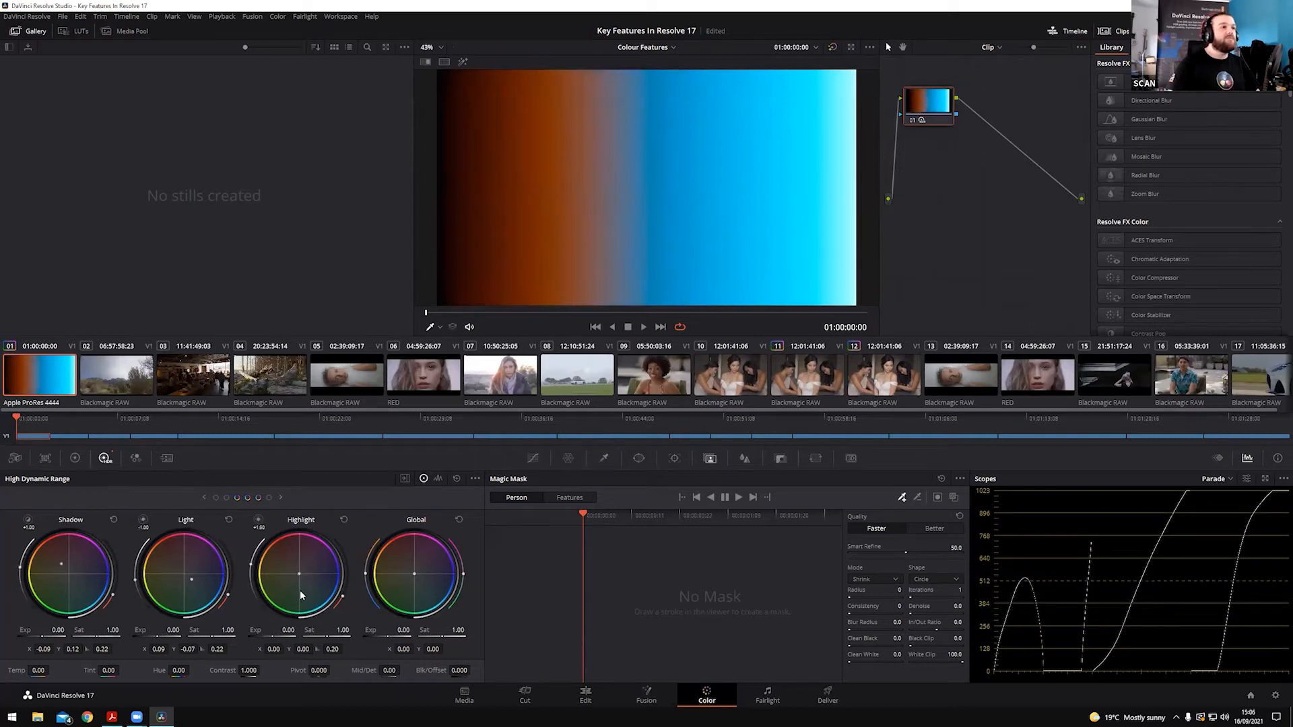
pyautogui.moveTo(299, 574); pyautogui.dragTo(321, 541)
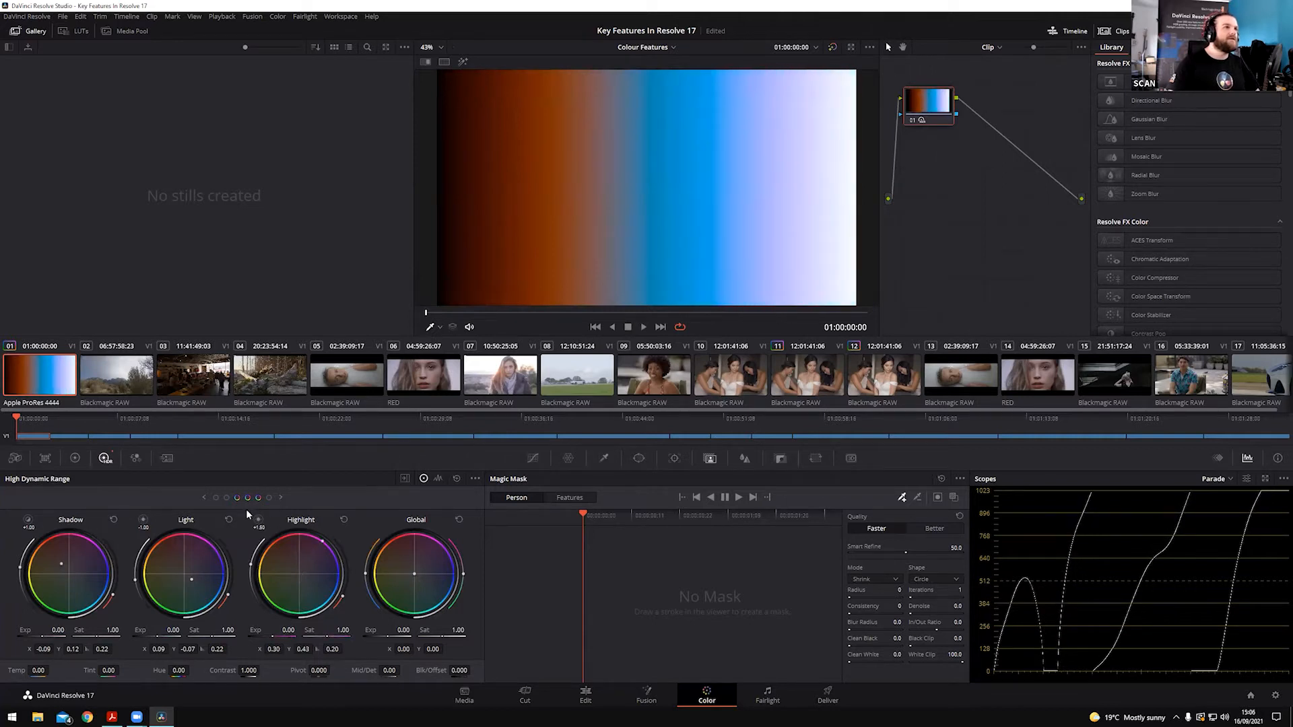
pyautogui.click(268, 498)
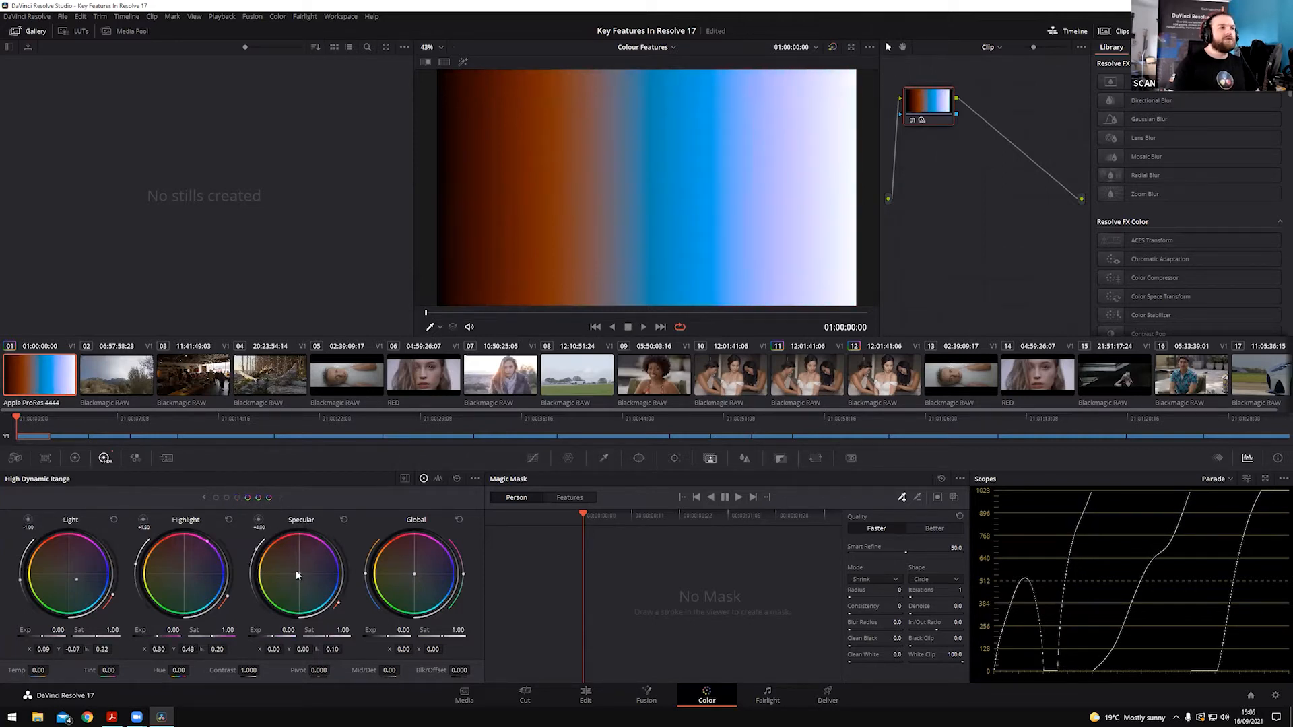
pyautogui.moveTo(297, 571); pyautogui.dragTo(270, 602)
# Tint the HDR Dark zone blue at X 0.45, Y -0.22, and reset all HDR wheel adjustments on the ramp
pyautogui.click(202, 498)
pyautogui.click(202, 498)
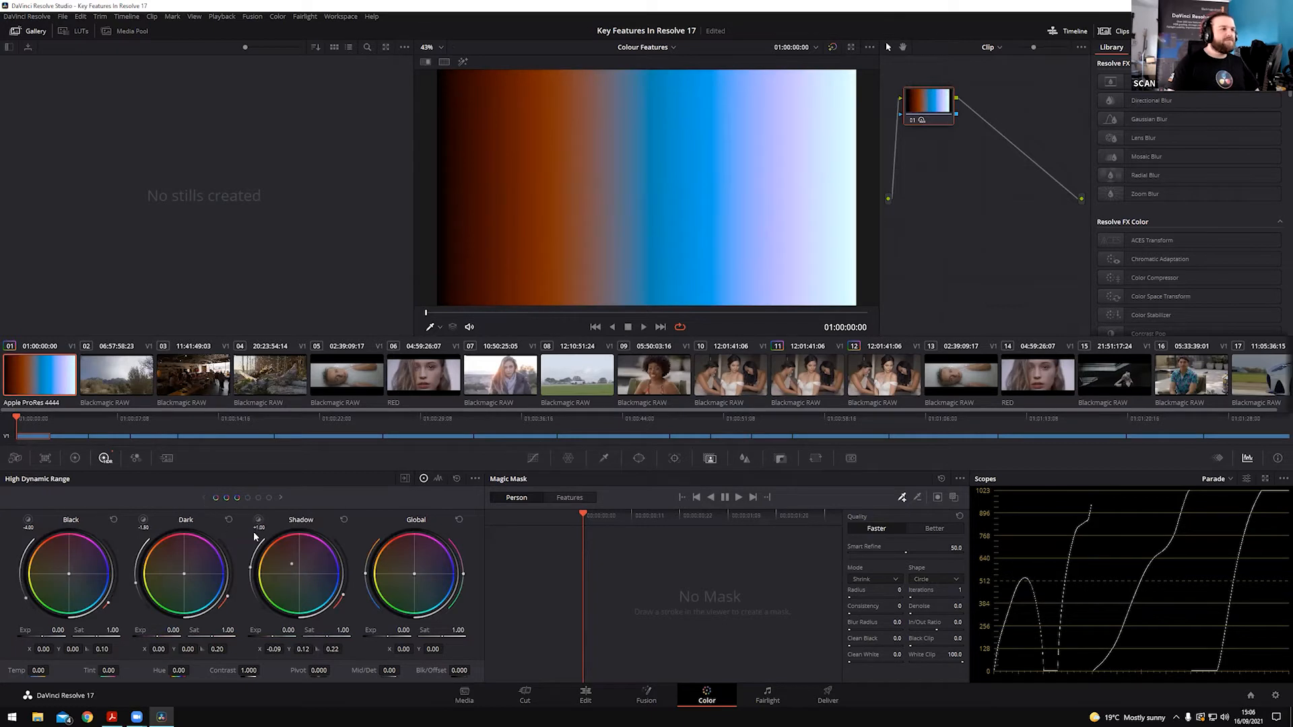
pyautogui.moveTo(183, 573); pyautogui.dragTo(220, 591)
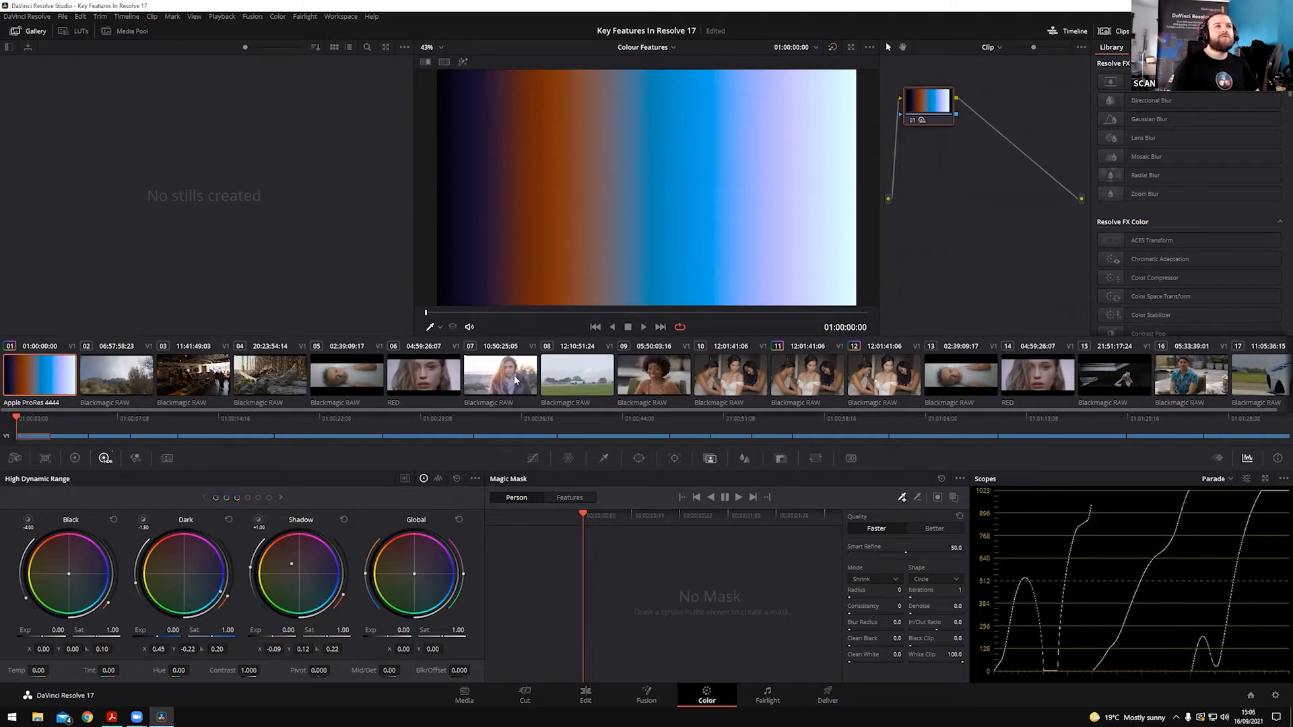
pyautogui.click(456, 478)
# Select landscape clip 02, try lowering the Black zone's exposure, and undo that change
pyautogui.click(128, 385)
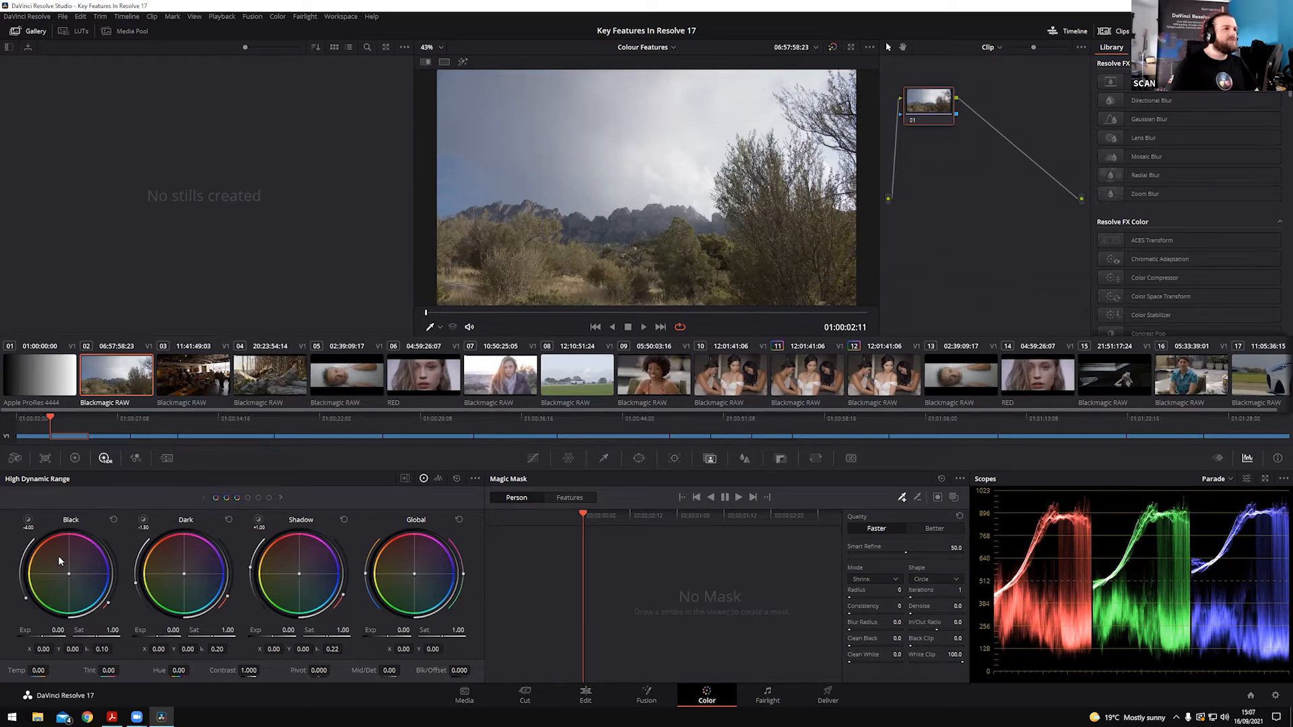
pyautogui.moveTo(59, 630); pyautogui.dragTo(3, 638)
pyautogui.hotkey('ctrl', 'z')
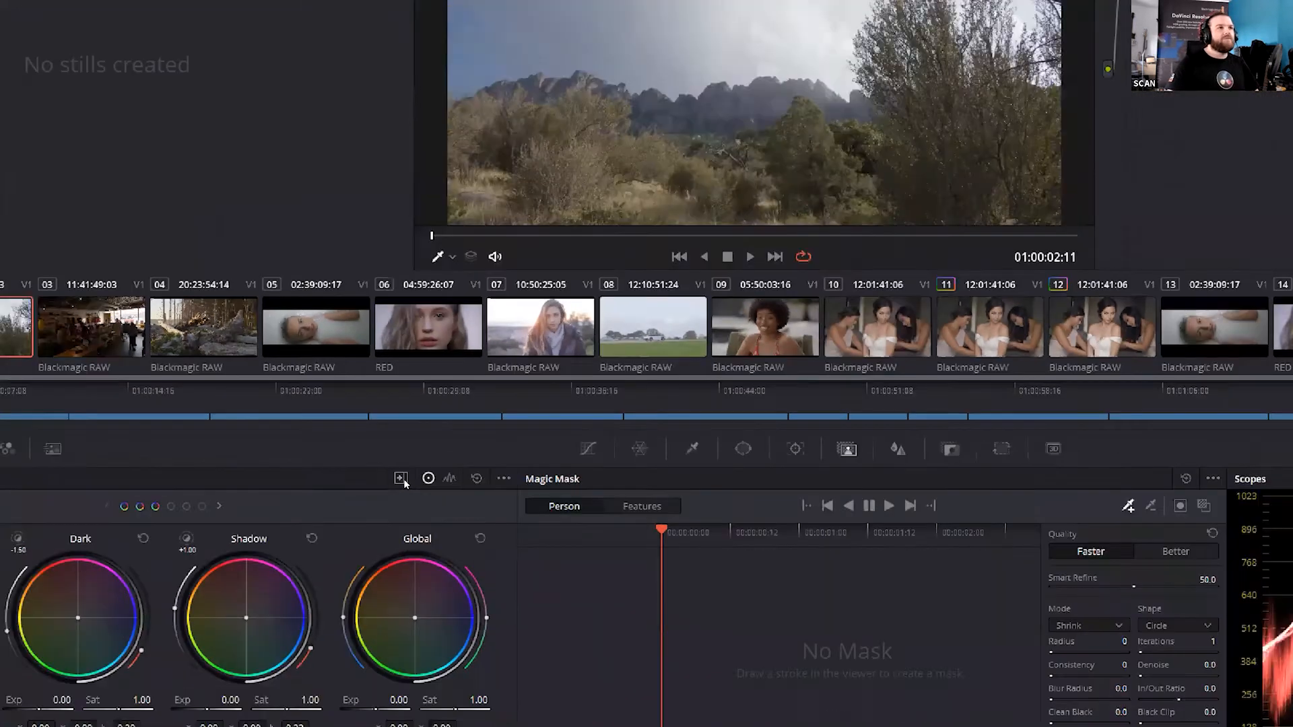
# Show the HDR zones graph with the list of tonal zones for the landscape clip
pyautogui.click(400, 478)
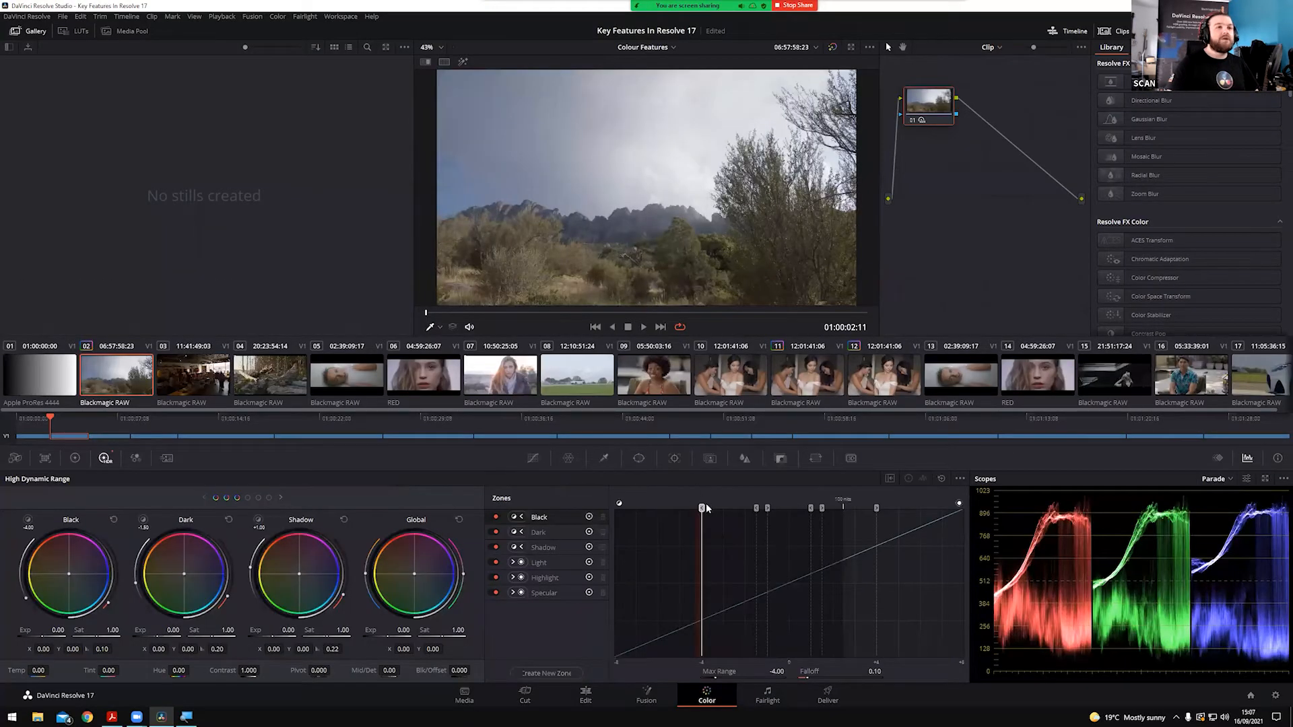
pyautogui.click(889, 479)
pyautogui.click(438, 478)
pyautogui.click(424, 478)
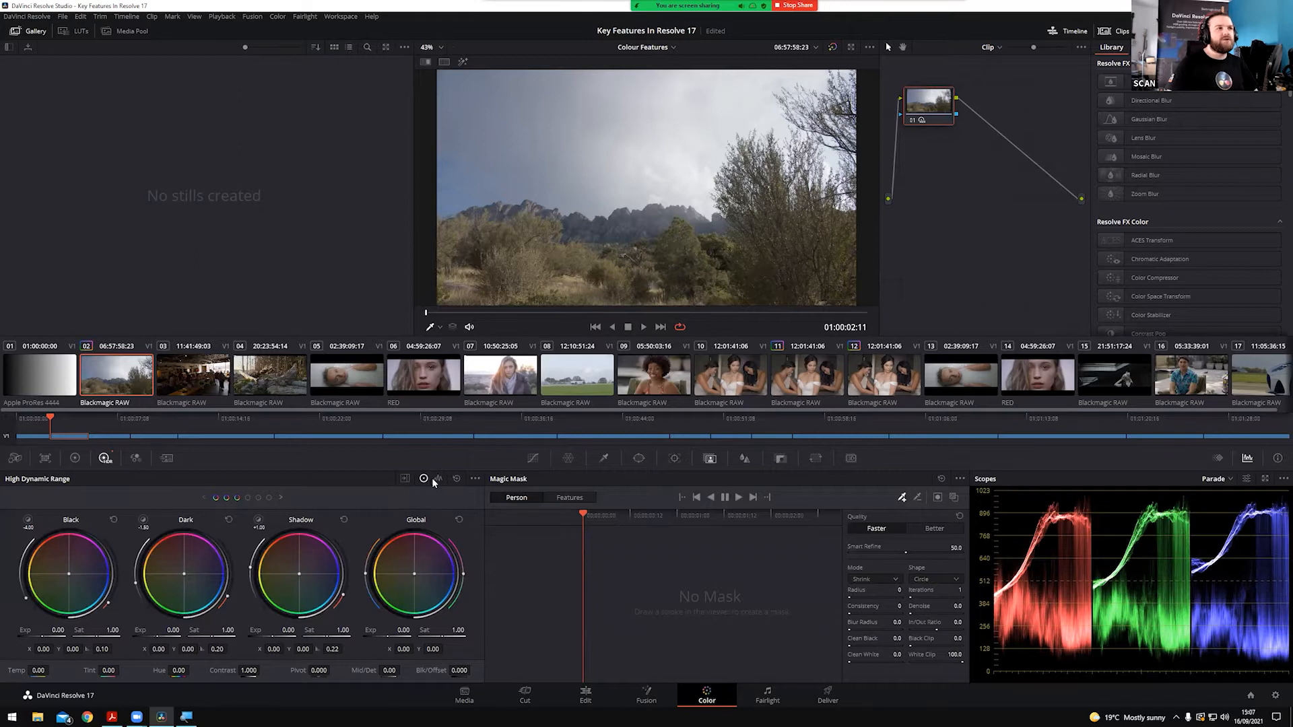
pyautogui.click(402, 479)
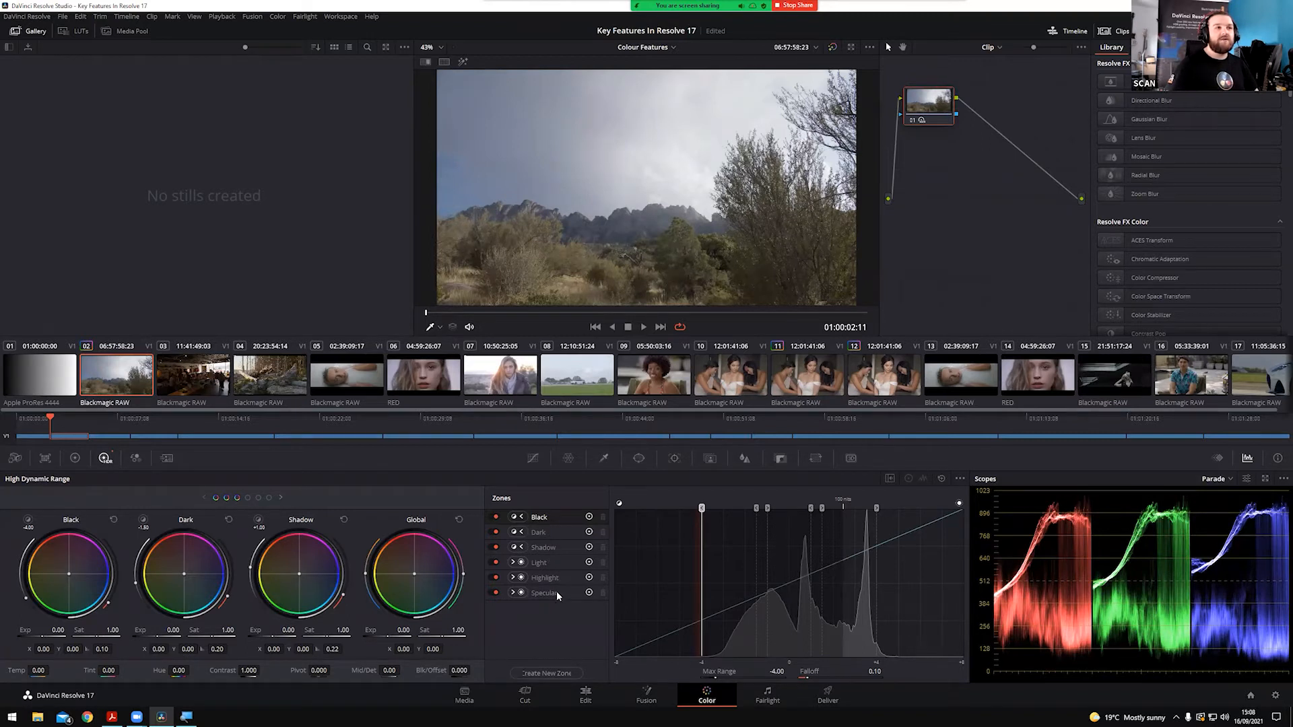
# Examine the tonal ranges of the Dark, Shadow, Light and Highlight zones on the graph, and return to the Black zone
pyautogui.click(557, 532)
pyautogui.click(555, 547)
pyautogui.click(556, 562)
pyautogui.click(559, 574)
pyautogui.click(558, 564)
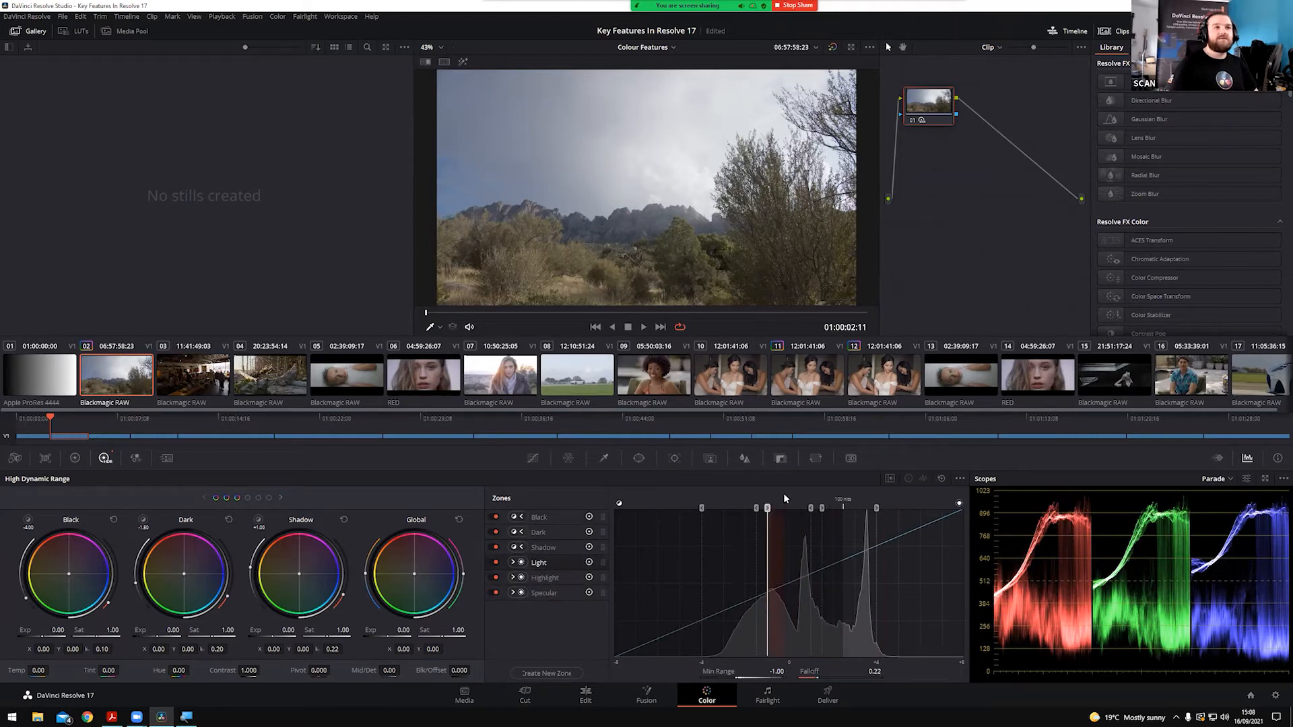
pyautogui.click(554, 516)
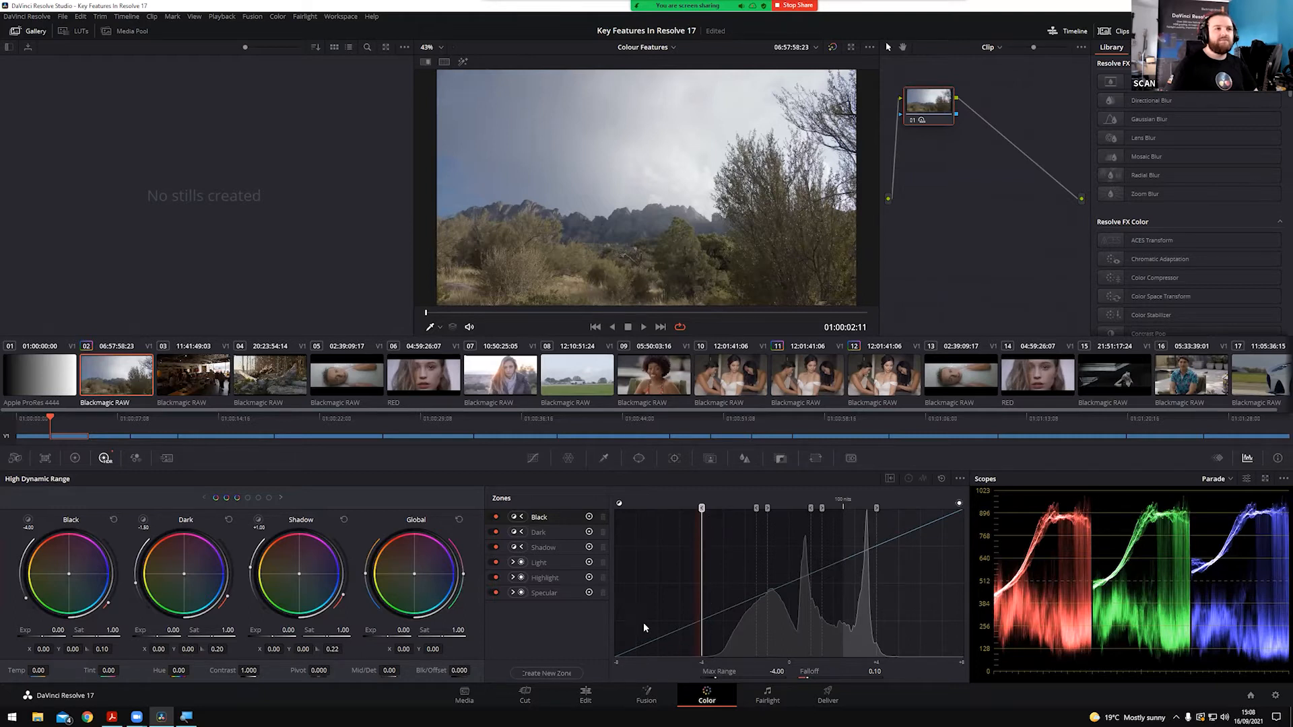
# Try a Black zone max range of -2.06 with exposure lowered to -1.05 and raised again, and reset the zone
pyautogui.moveTo(701, 508); pyautogui.dragTo(732, 525)
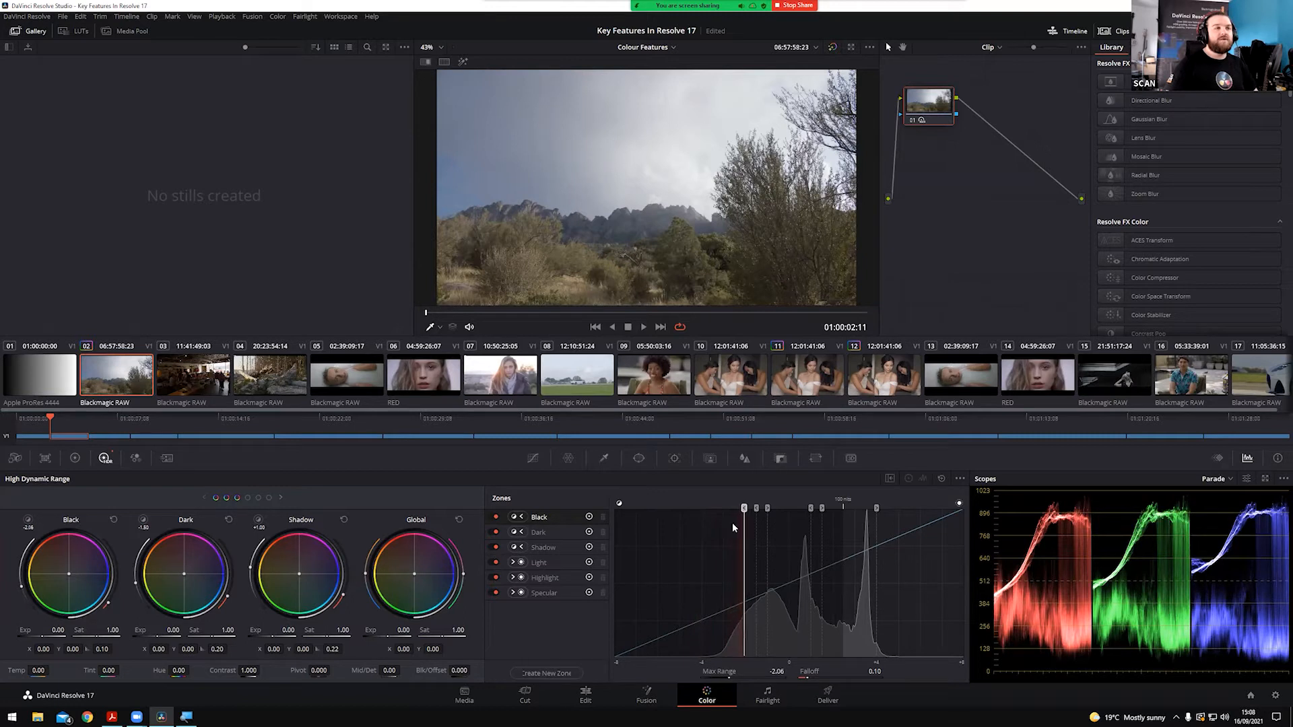
pyautogui.moveTo(51, 640); pyautogui.dragTo(20, 640)
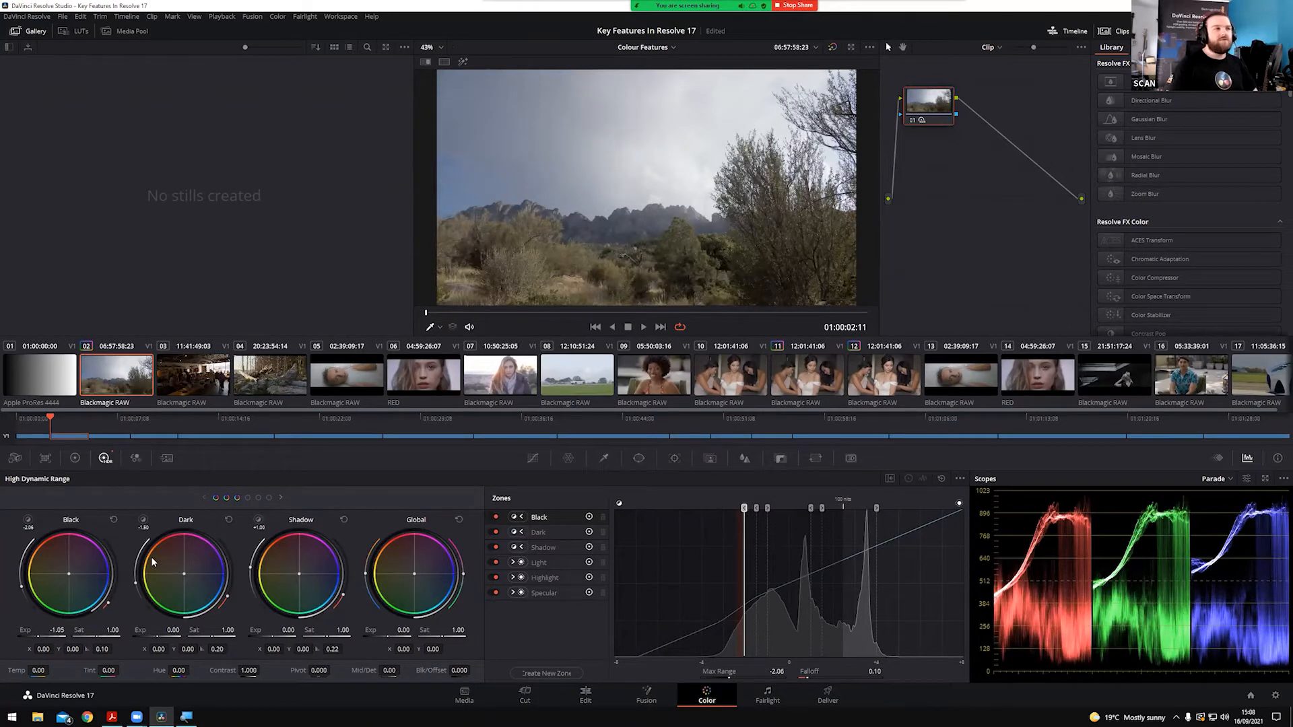
pyautogui.moveTo(49, 633); pyautogui.dragTo(103, 632)
pyautogui.doubleClick(25, 630)
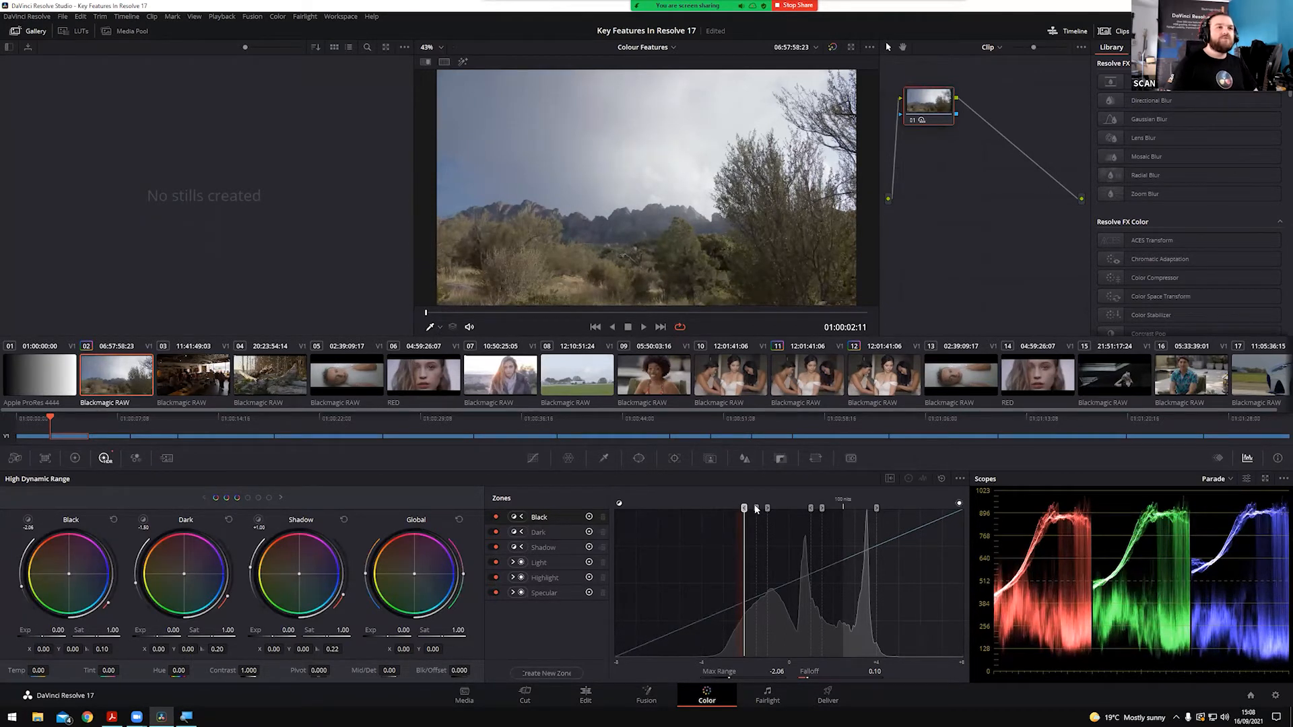
pyautogui.click(113, 520)
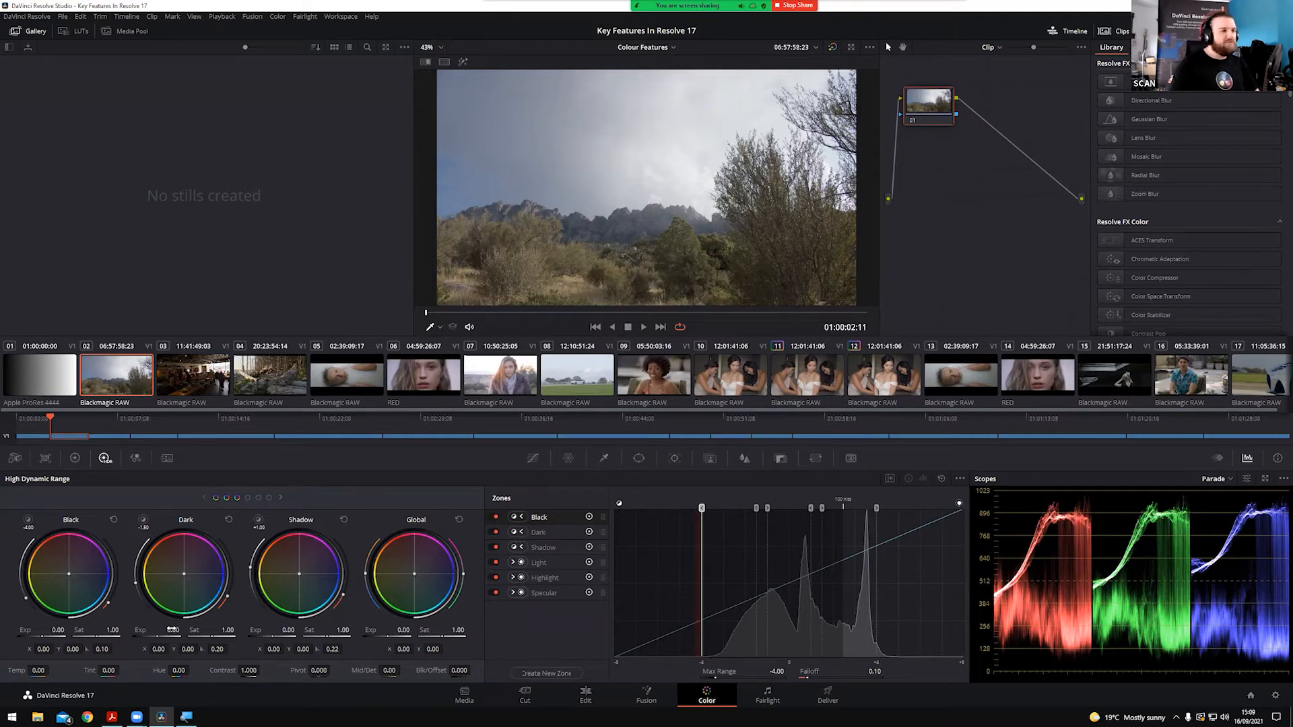
# Try lowering the Dark zone's exposure, reset it, and return to the primary correction wheels
pyautogui.moveTo(172, 631); pyautogui.dragTo(157, 631)
pyautogui.doubleClick(140, 627)
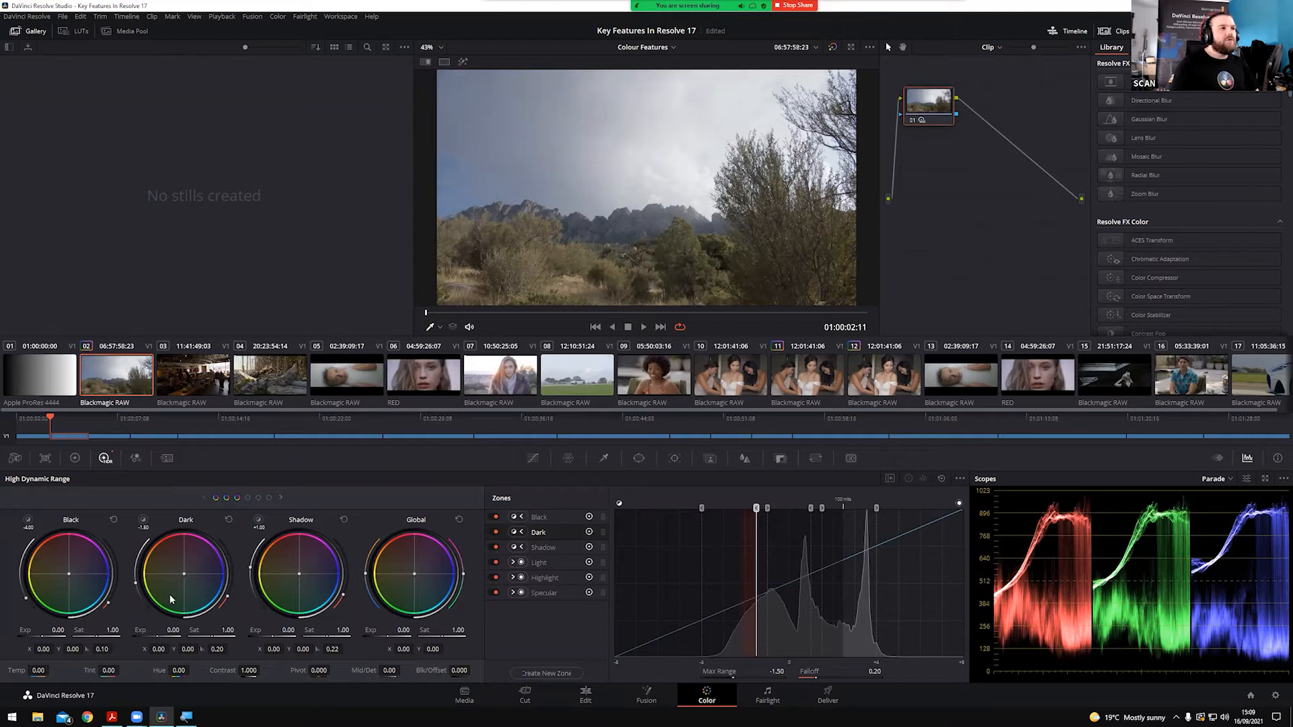
pyautogui.click(75, 459)
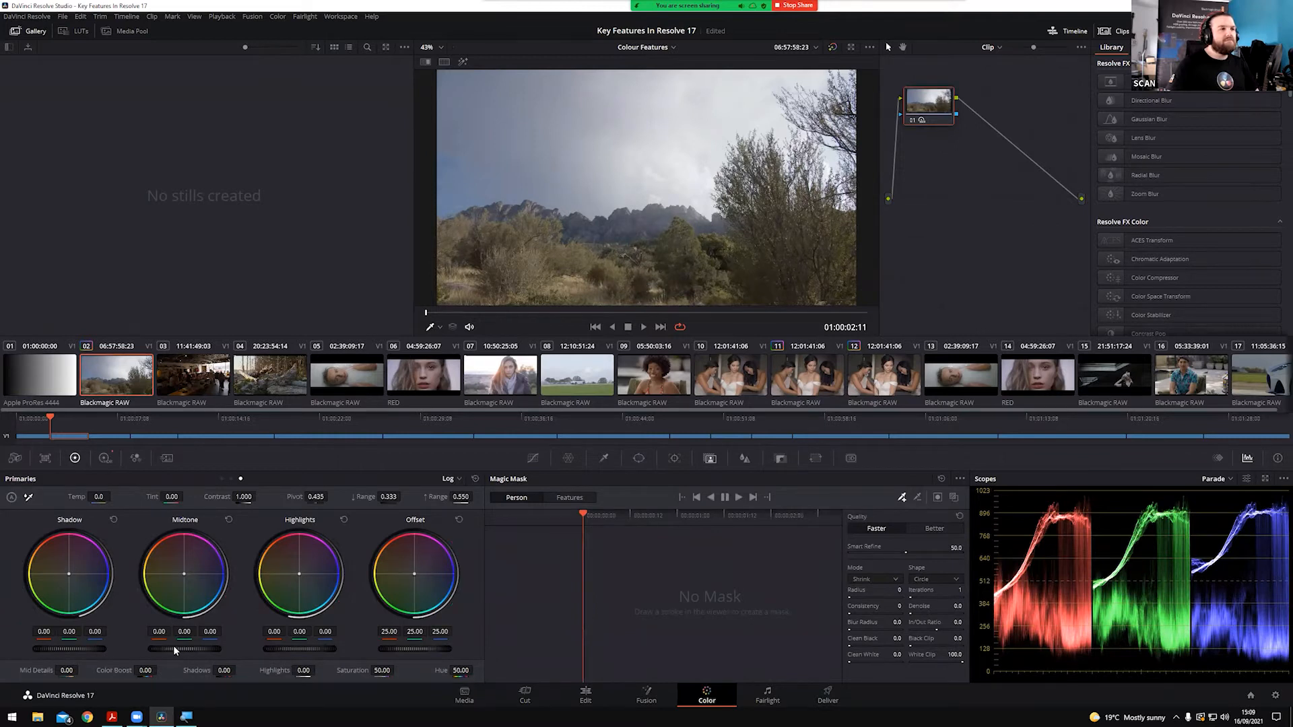
# View the primary Lift, Gamma and Gain wheels, return to the HDR wheels and lower the Dark zone's exposure to -2.02
pyautogui.click(222, 478)
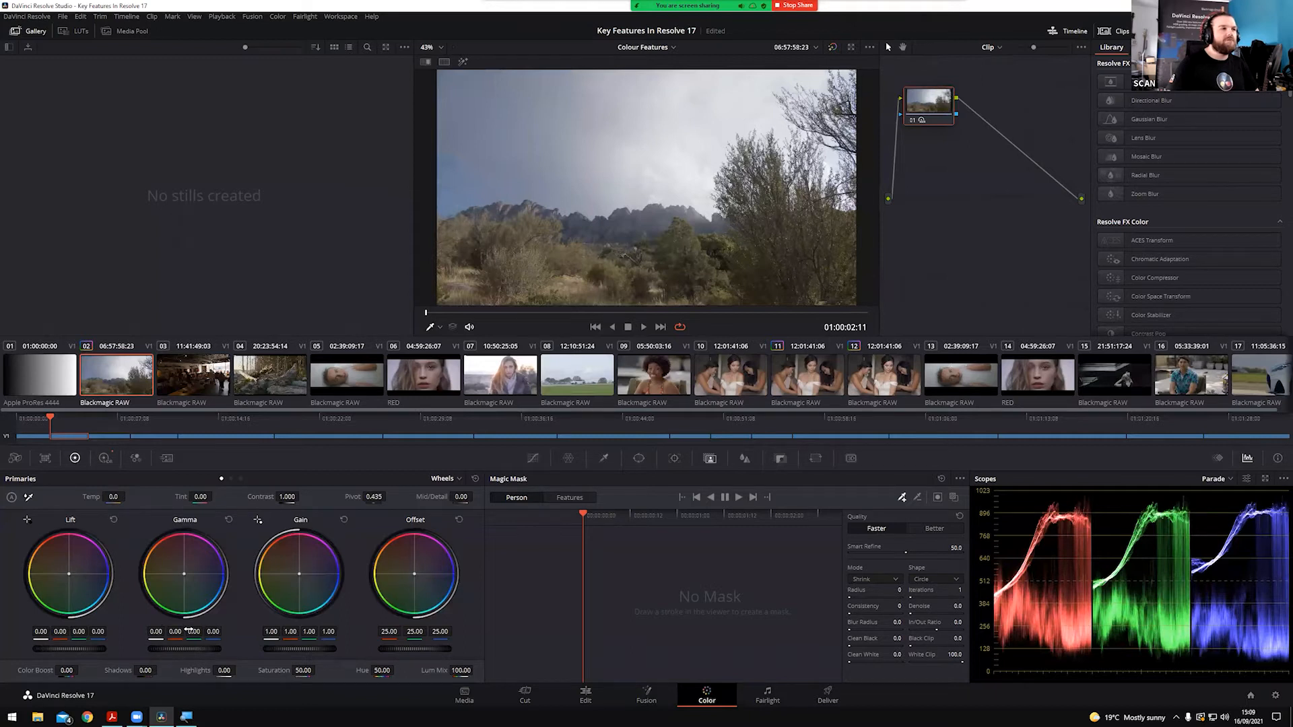
pyautogui.click(107, 460)
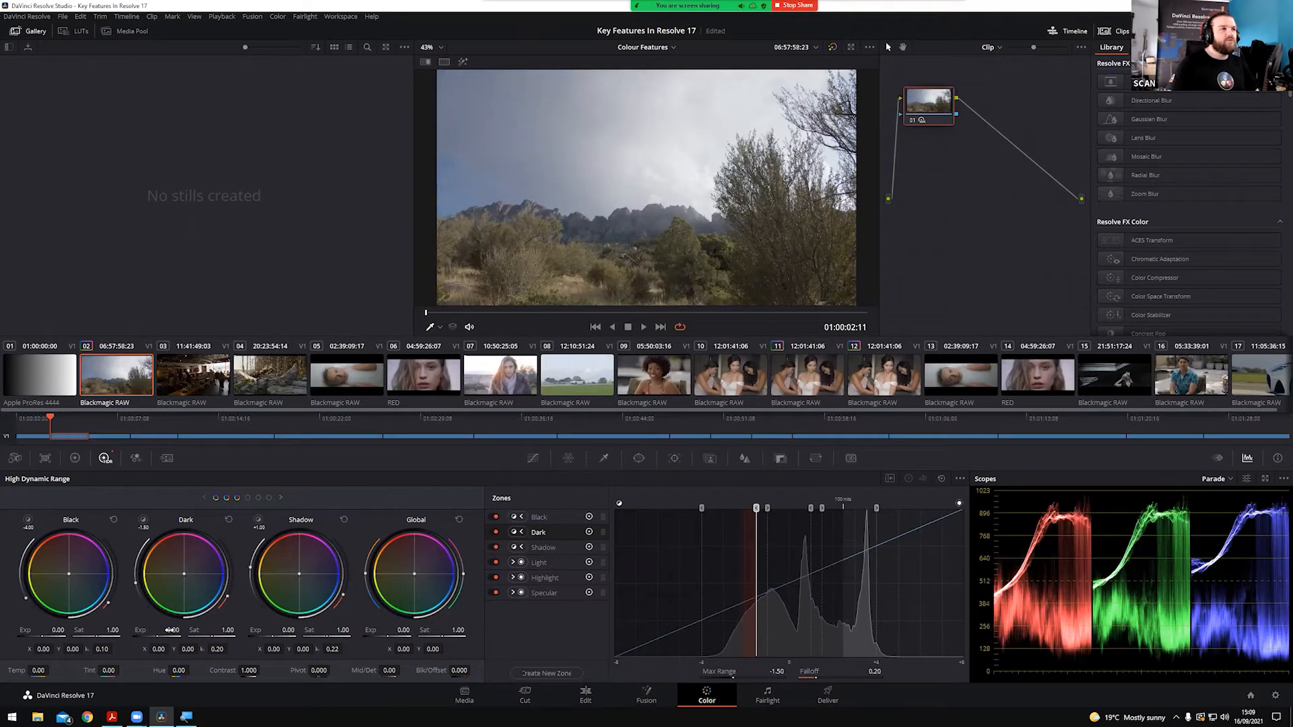
pyautogui.moveTo(173, 630); pyautogui.dragTo(81, 631)
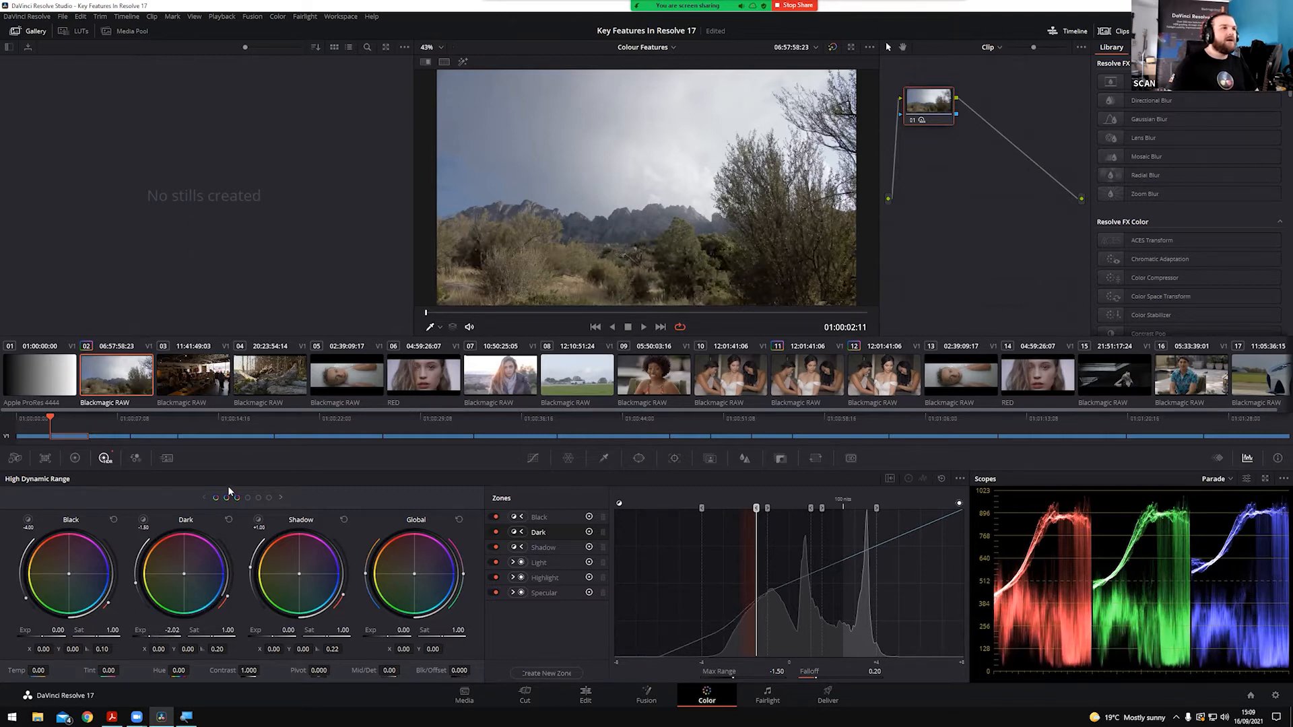
# Inspect the clouds up close and raise the Specular zone's exposure to 1.66
pyautogui.click(267, 498)
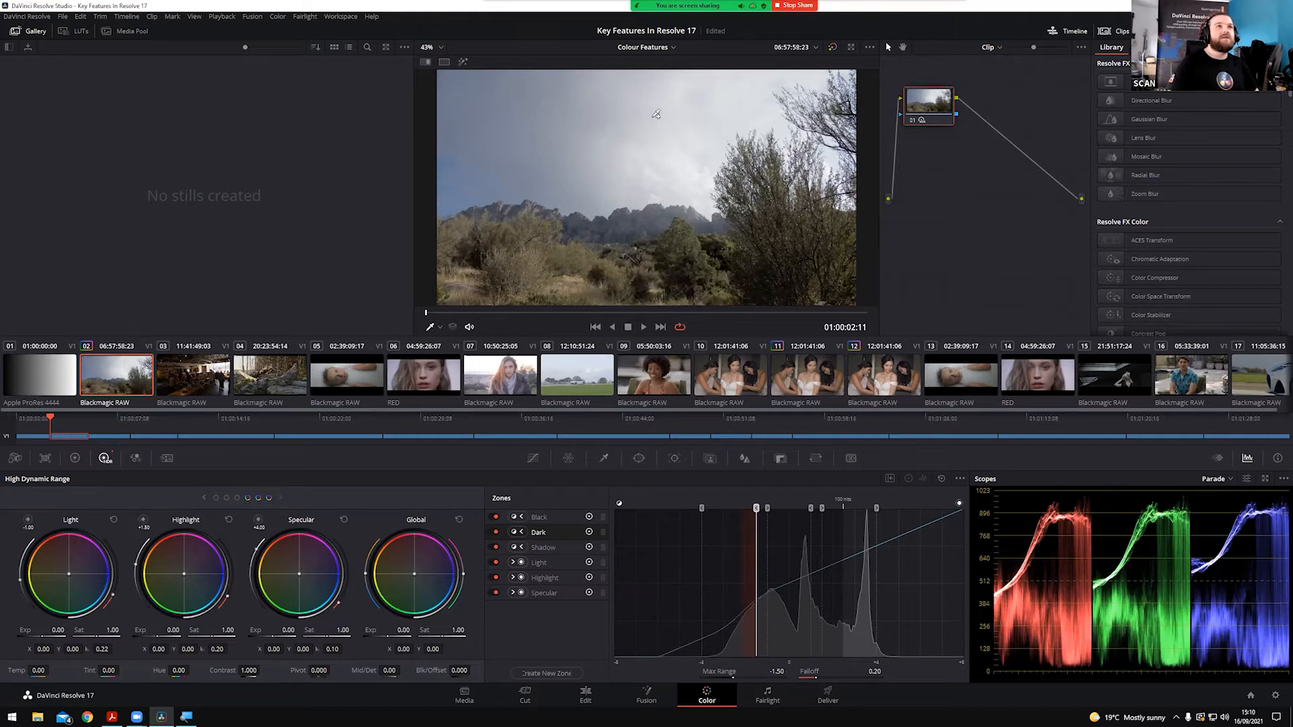
pyautogui.scroll(5, 673, 167)
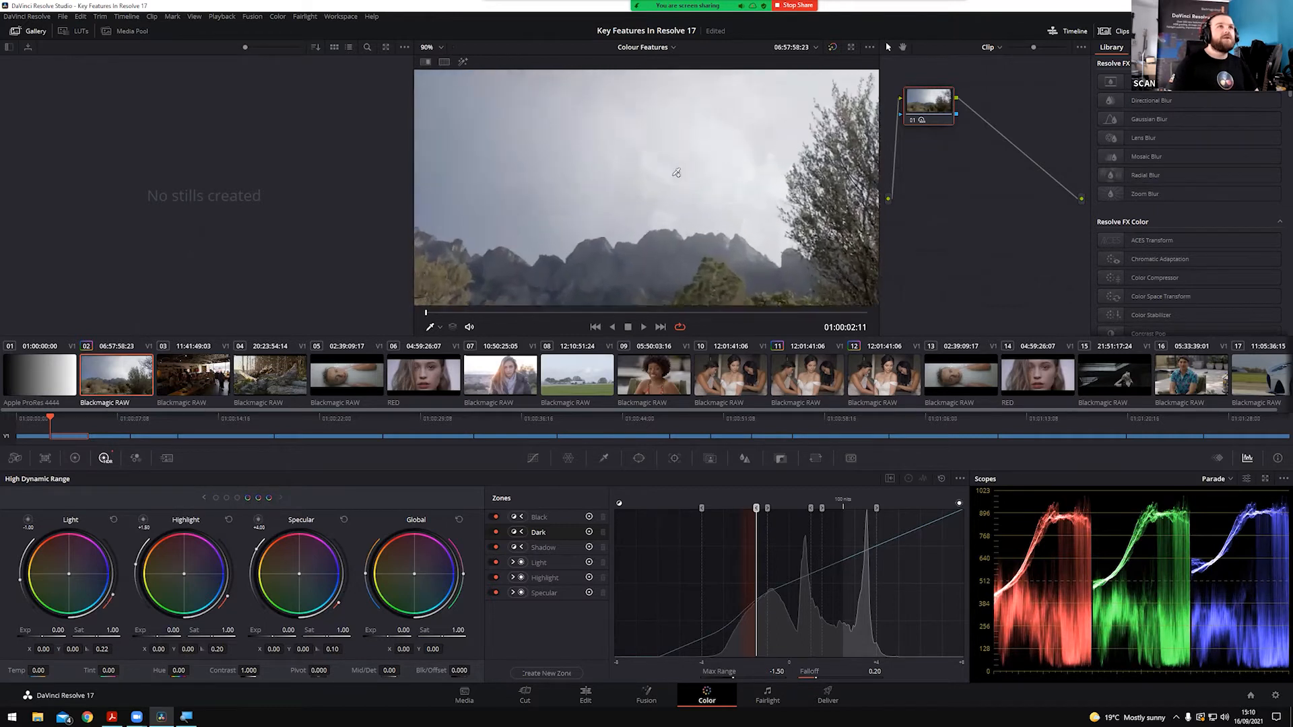
pyautogui.moveTo(645, 195); pyautogui.dragTo(657, 170)
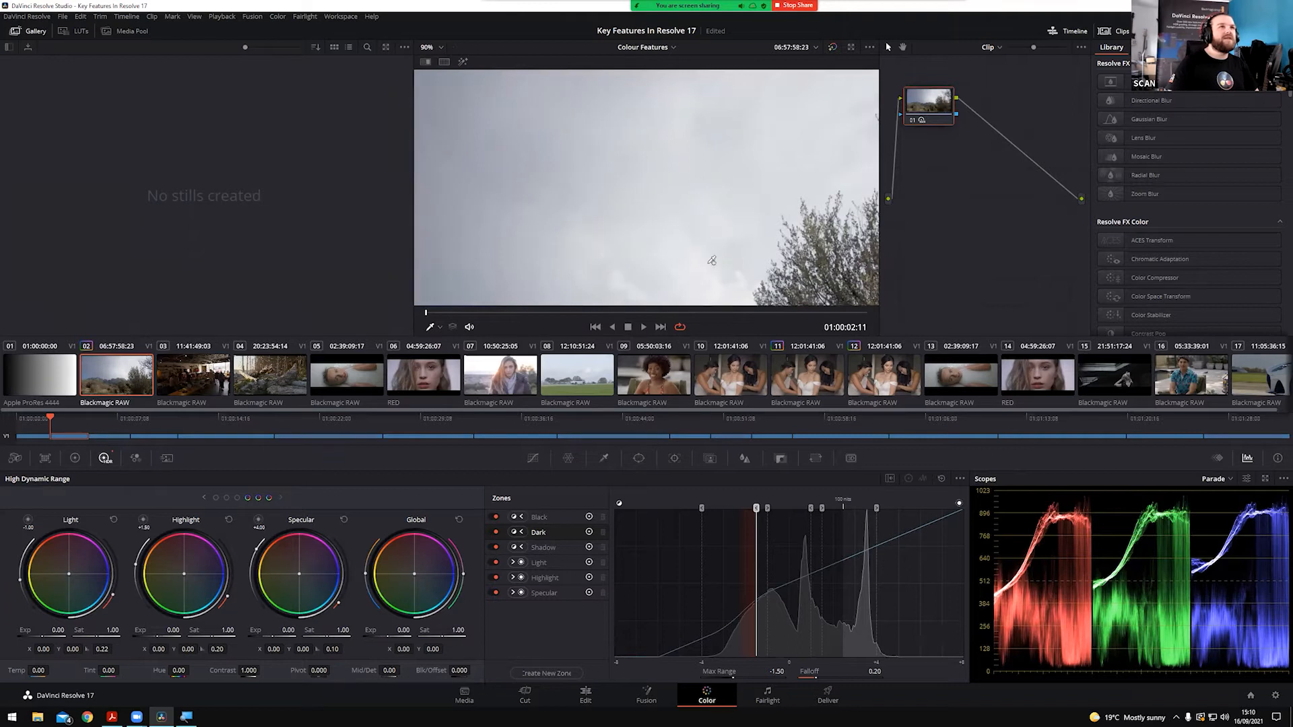
pyautogui.scroll(-3, 666, 202)
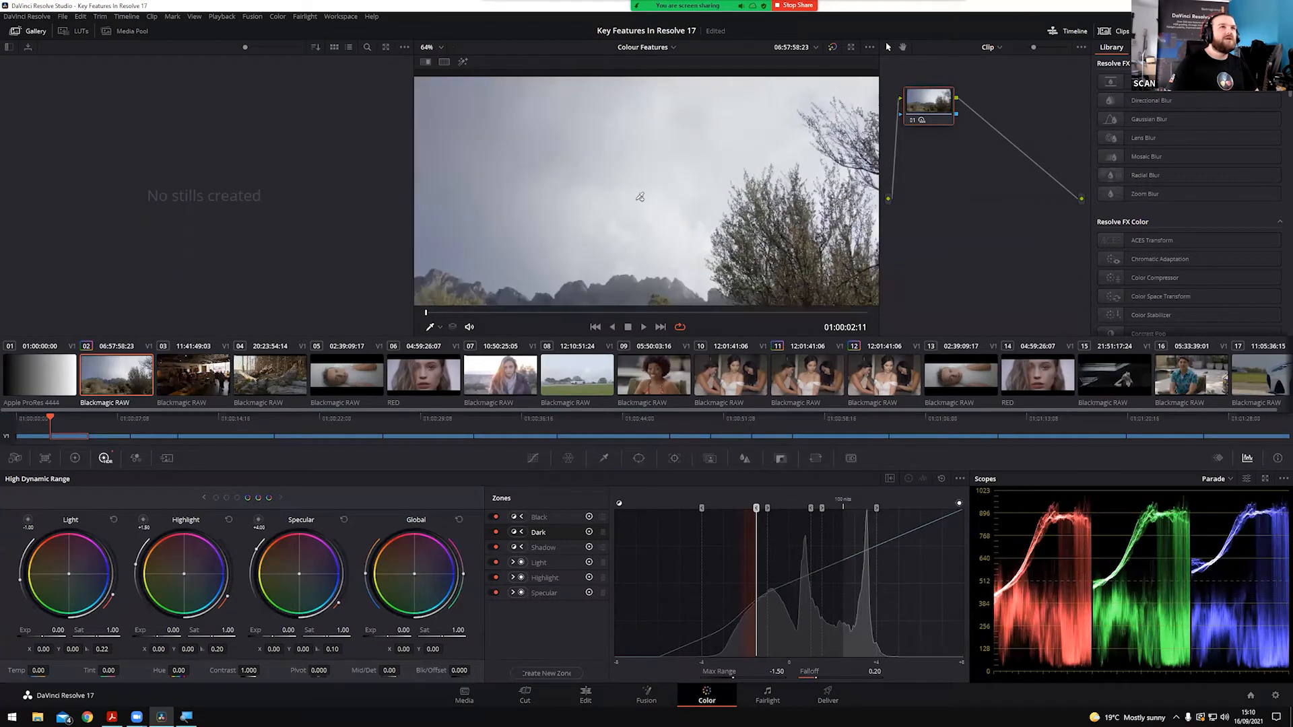
pyautogui.click(280, 629)
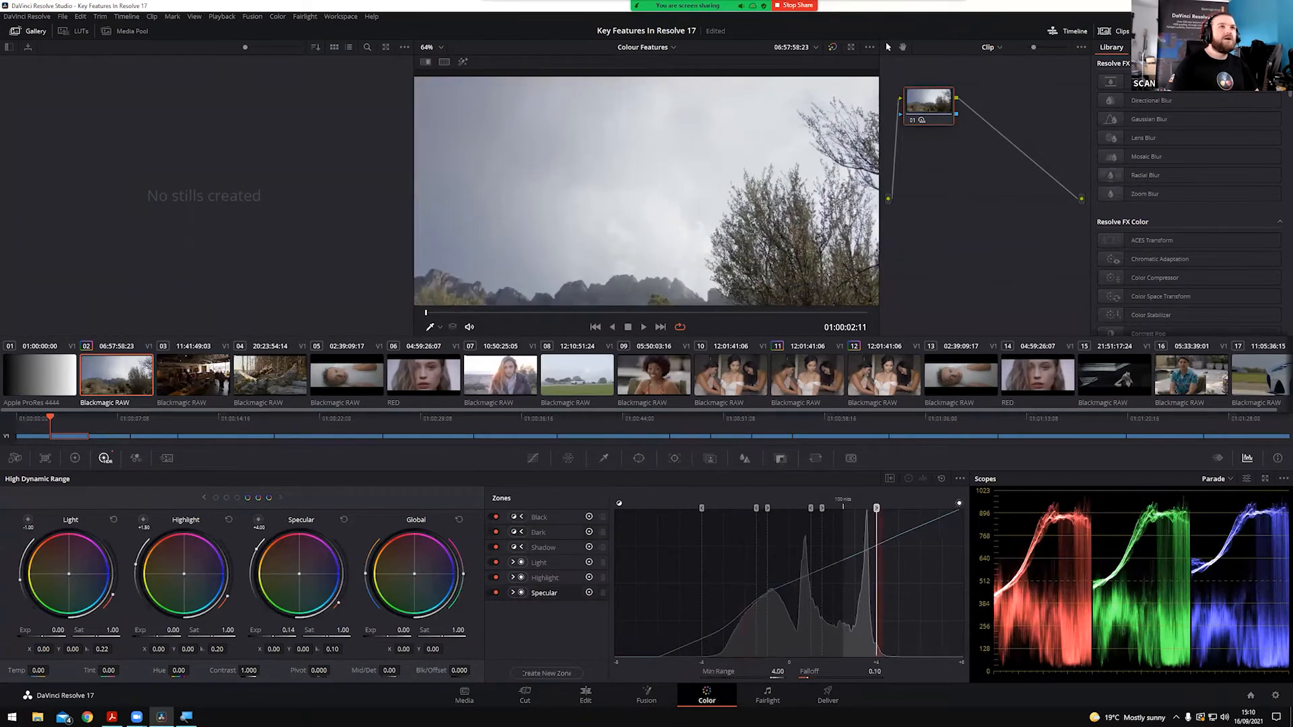
pyautogui.moveTo(280, 629); pyautogui.dragTo(373, 629)
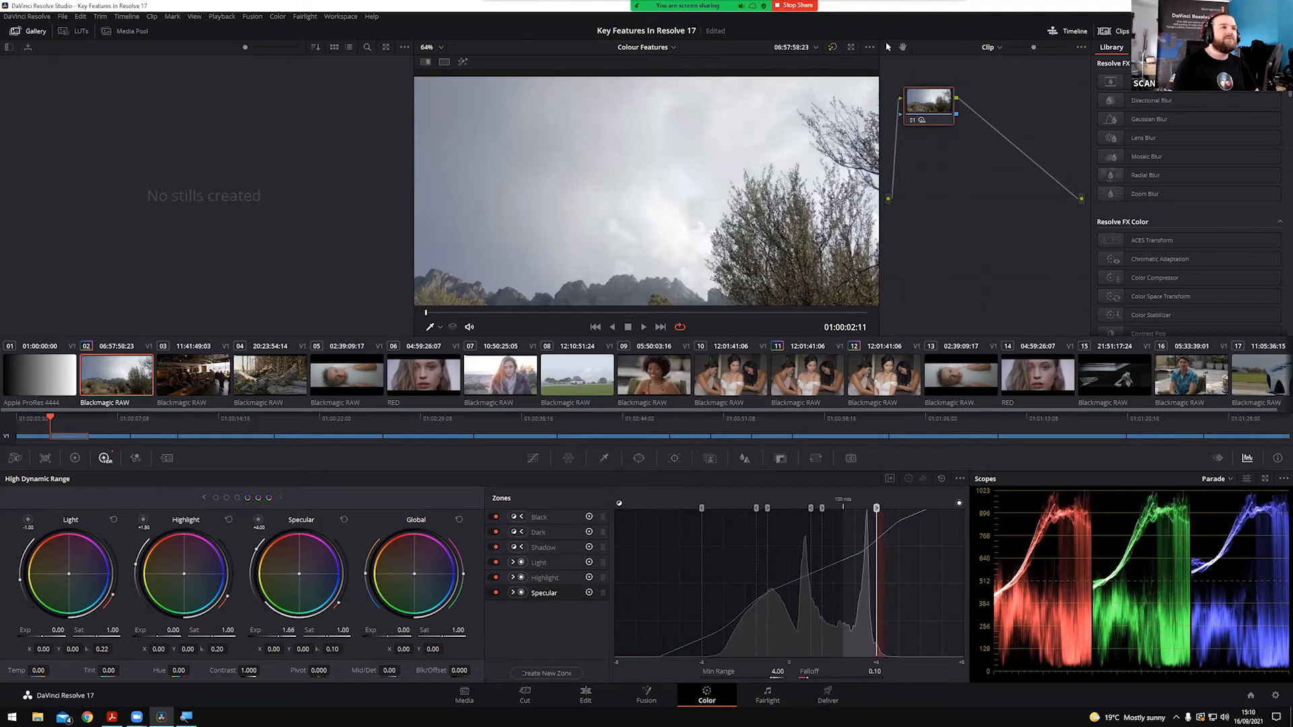
# Lower the Highlight zone's exposure to -0.76 and review the whole landscape image
pyautogui.moveTo(169, 631); pyautogui.dragTo(117, 631)
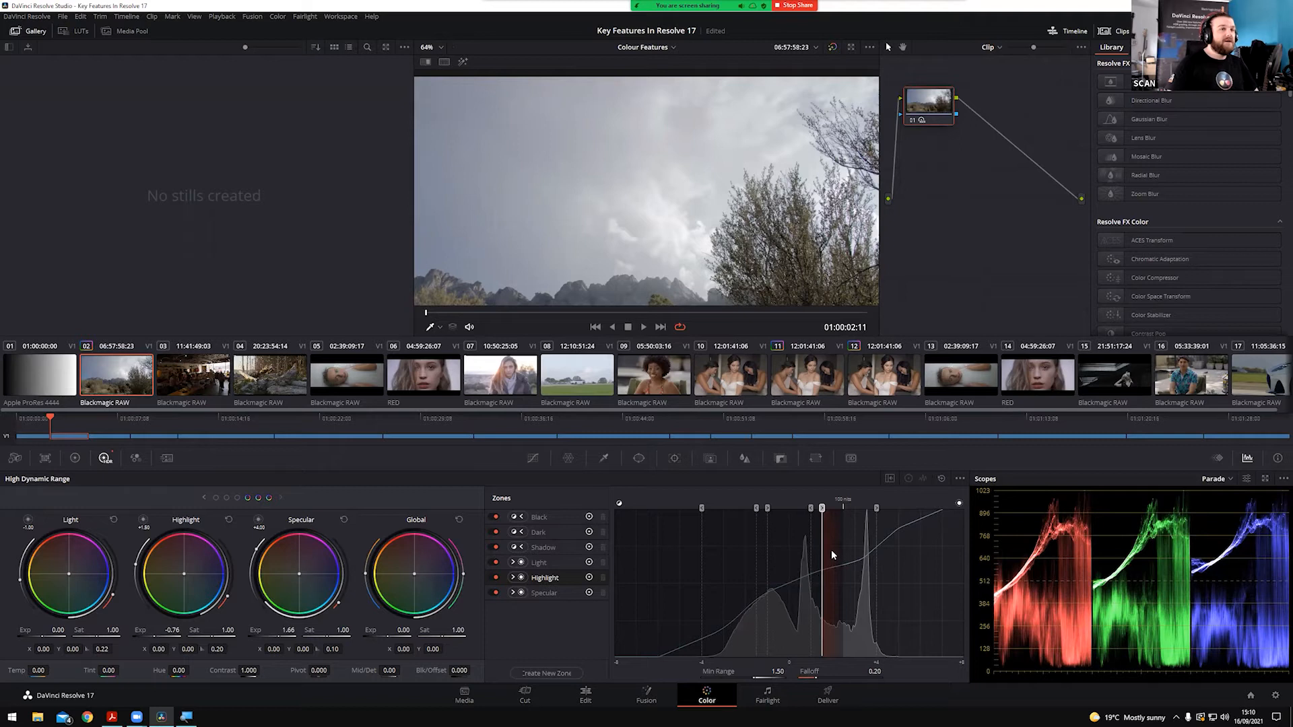
pyautogui.scroll(-5, 708, 242)
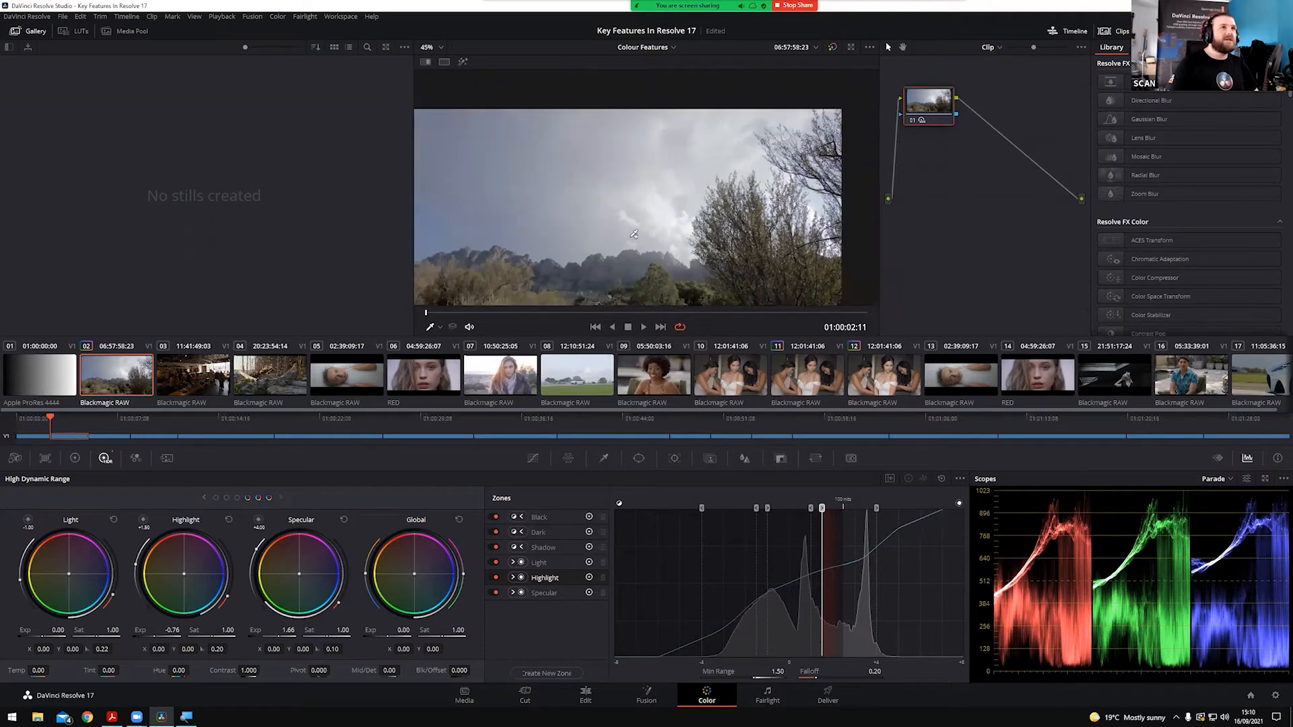
pyautogui.moveTo(658, 207); pyautogui.dragTo(651, 189)
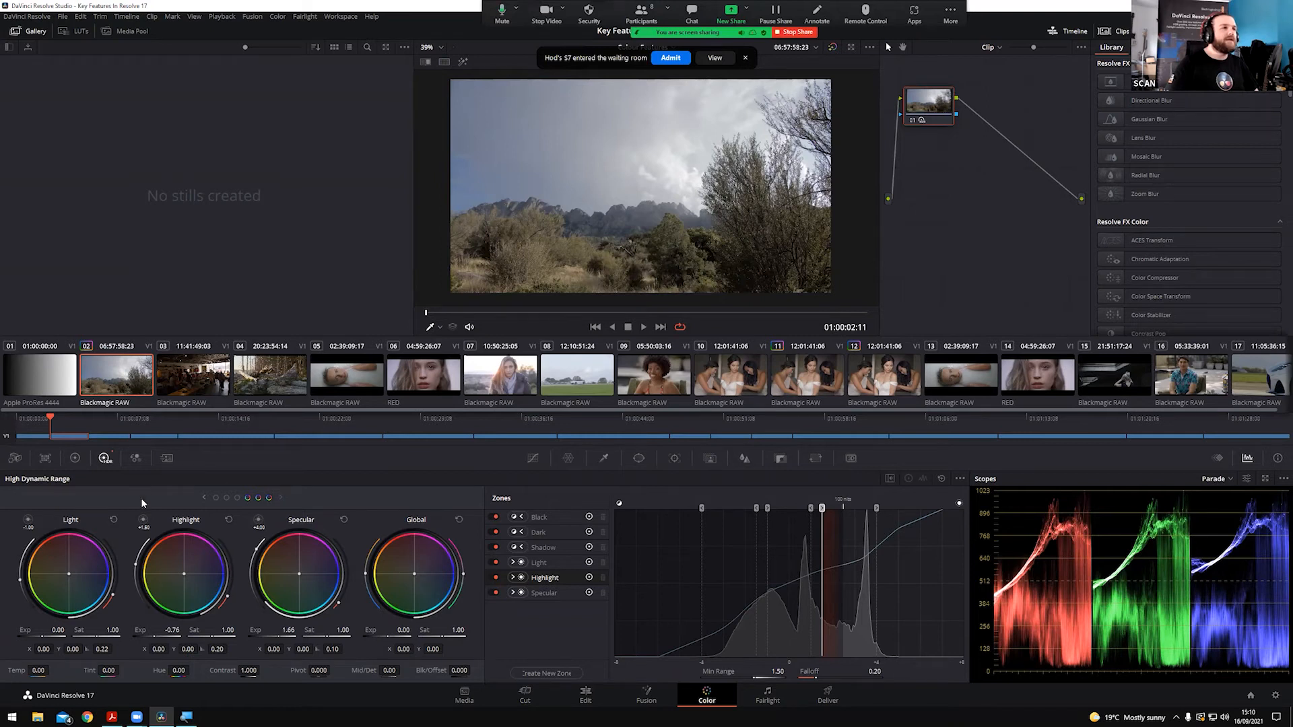
# Bring up the Dark, Shadow and Light wheels and preview which image areas the Shadow zone affects, using the viewer highlight
pyautogui.click(204, 499)
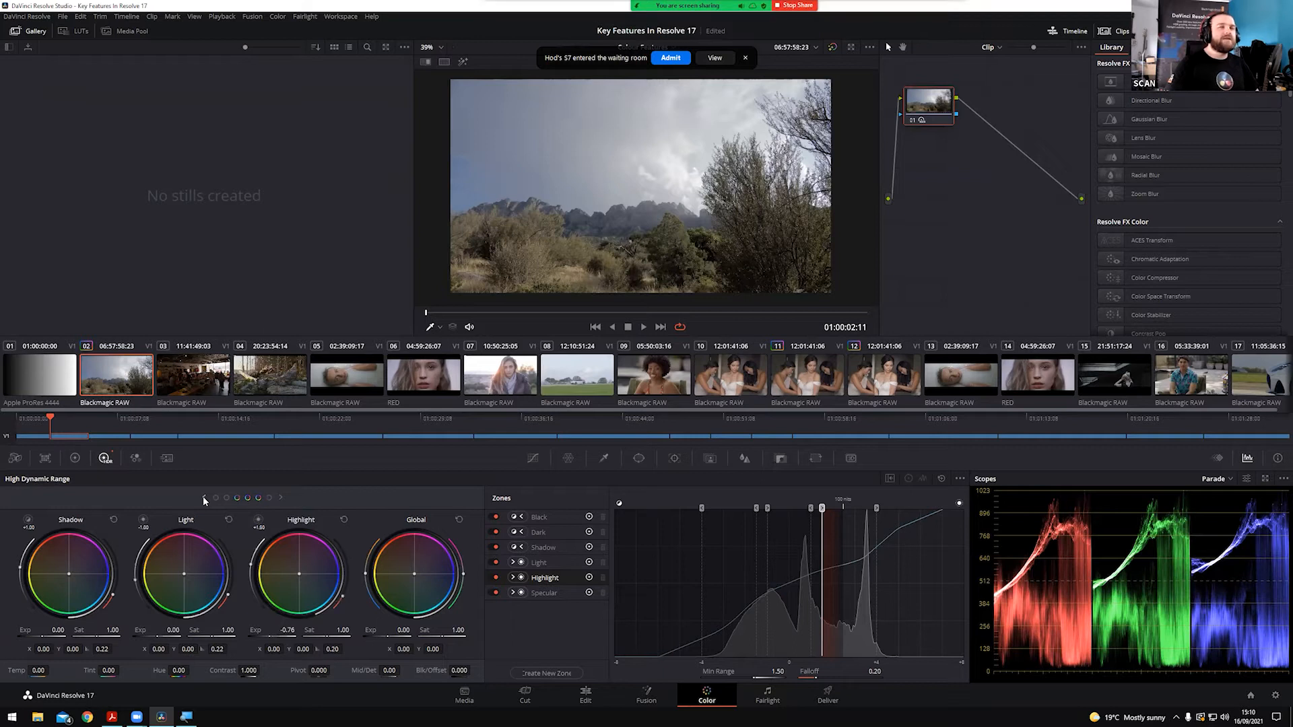
pyautogui.click(203, 497)
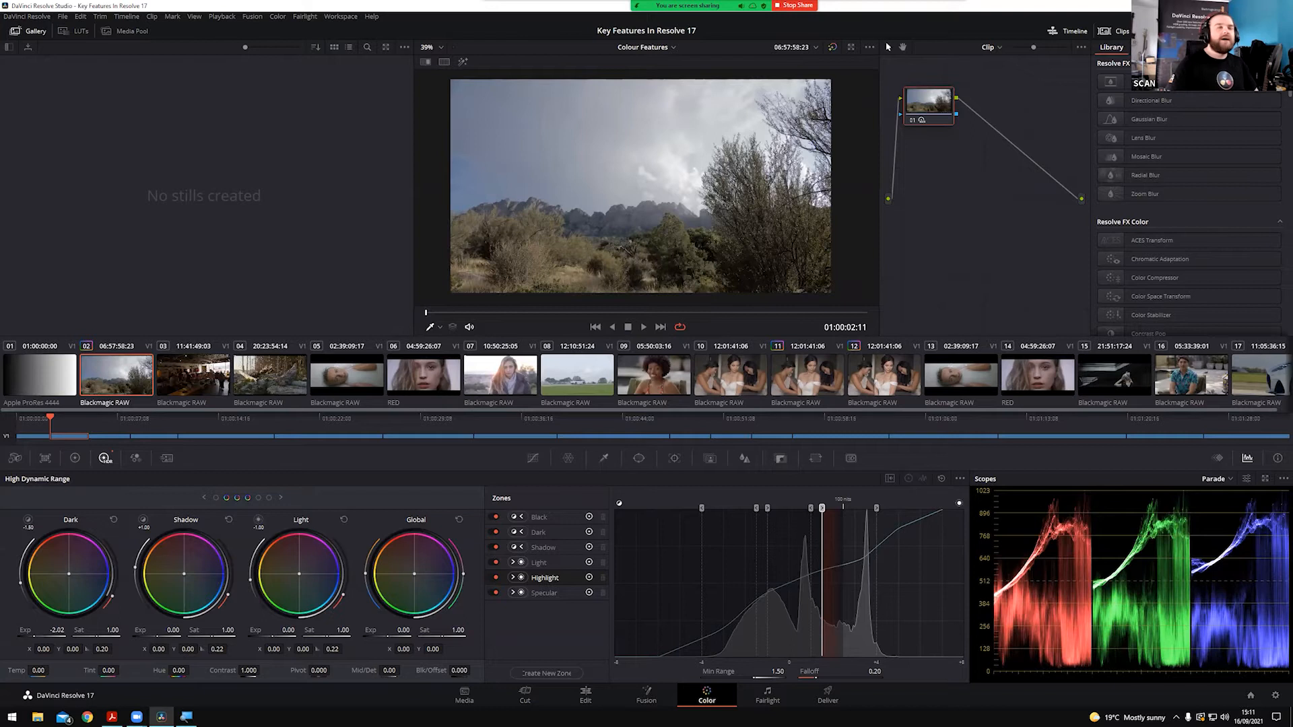
pyautogui.moveTo(1054, 572); pyautogui.dragTo(1054, 587)
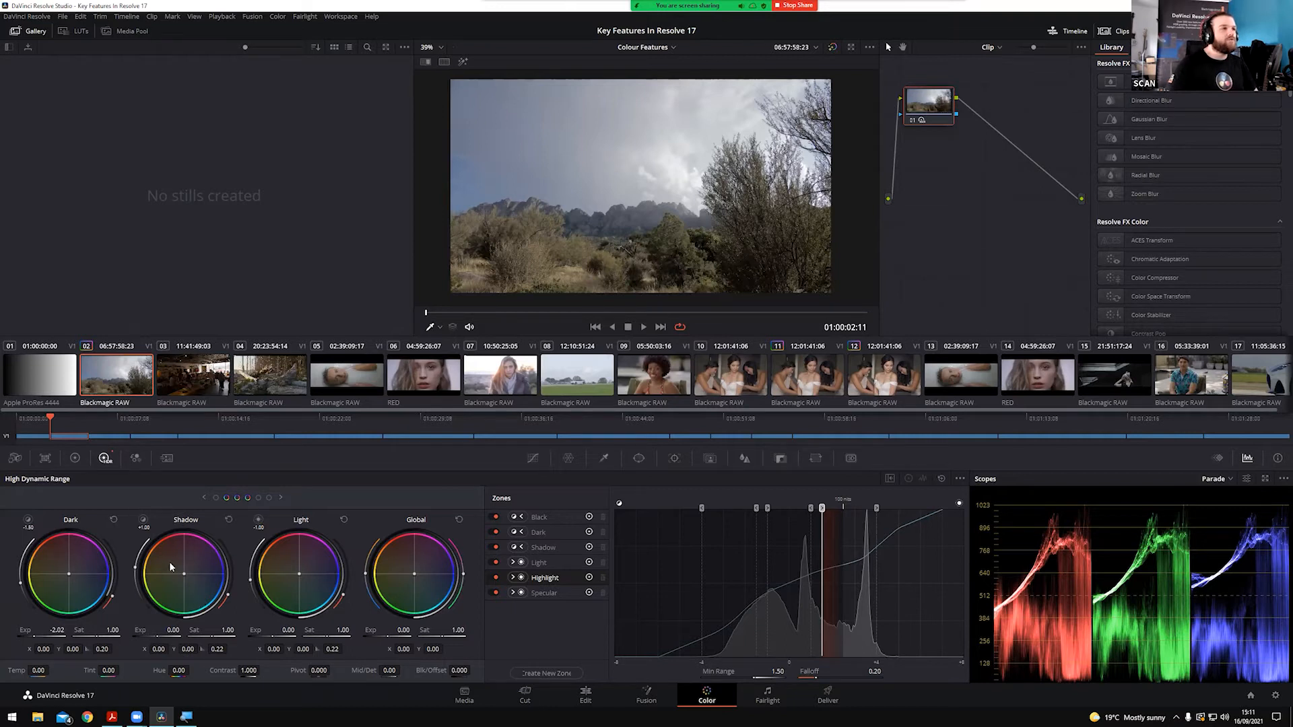
pyautogui.click(143, 521)
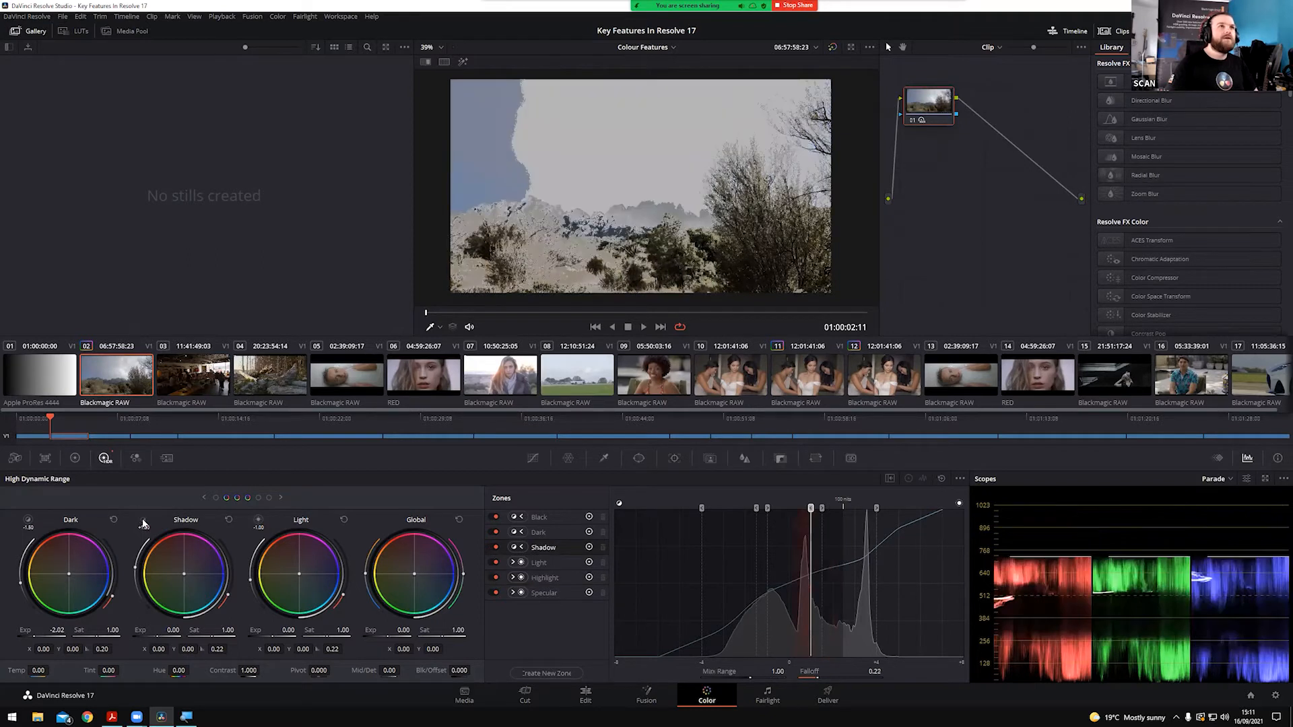
pyautogui.click(143, 522)
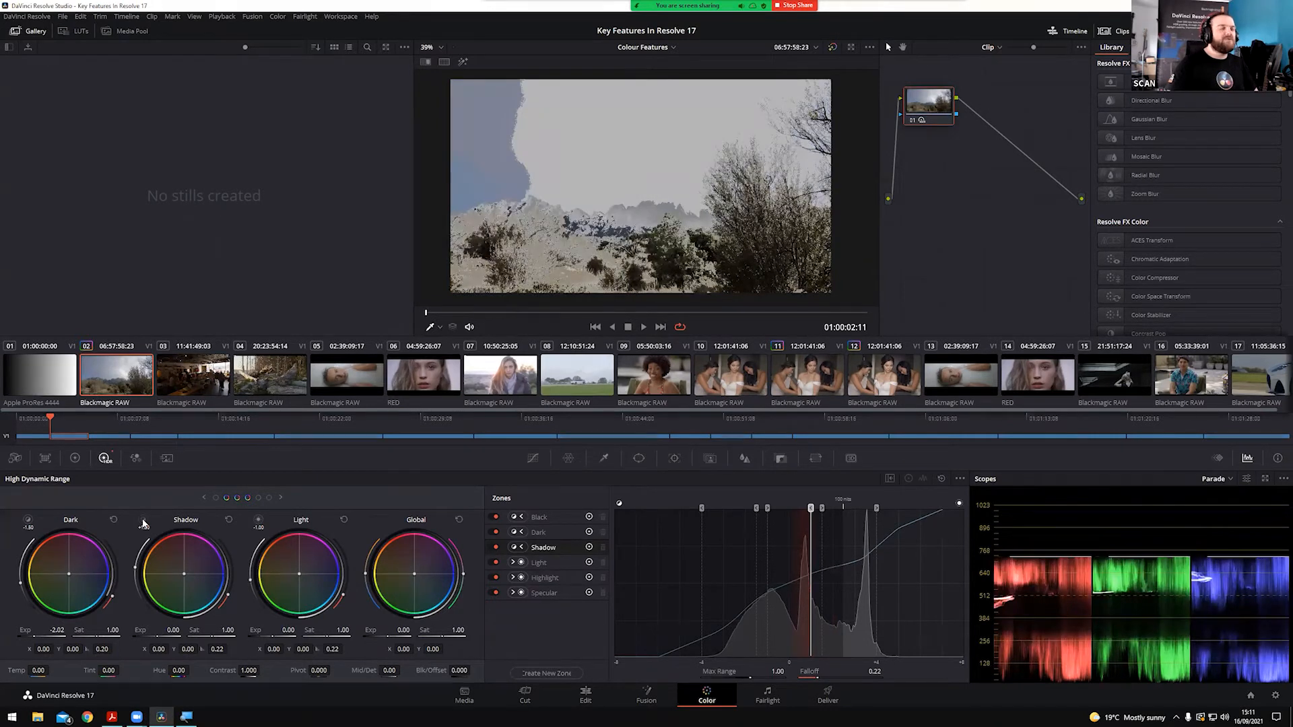
pyautogui.click(258, 520)
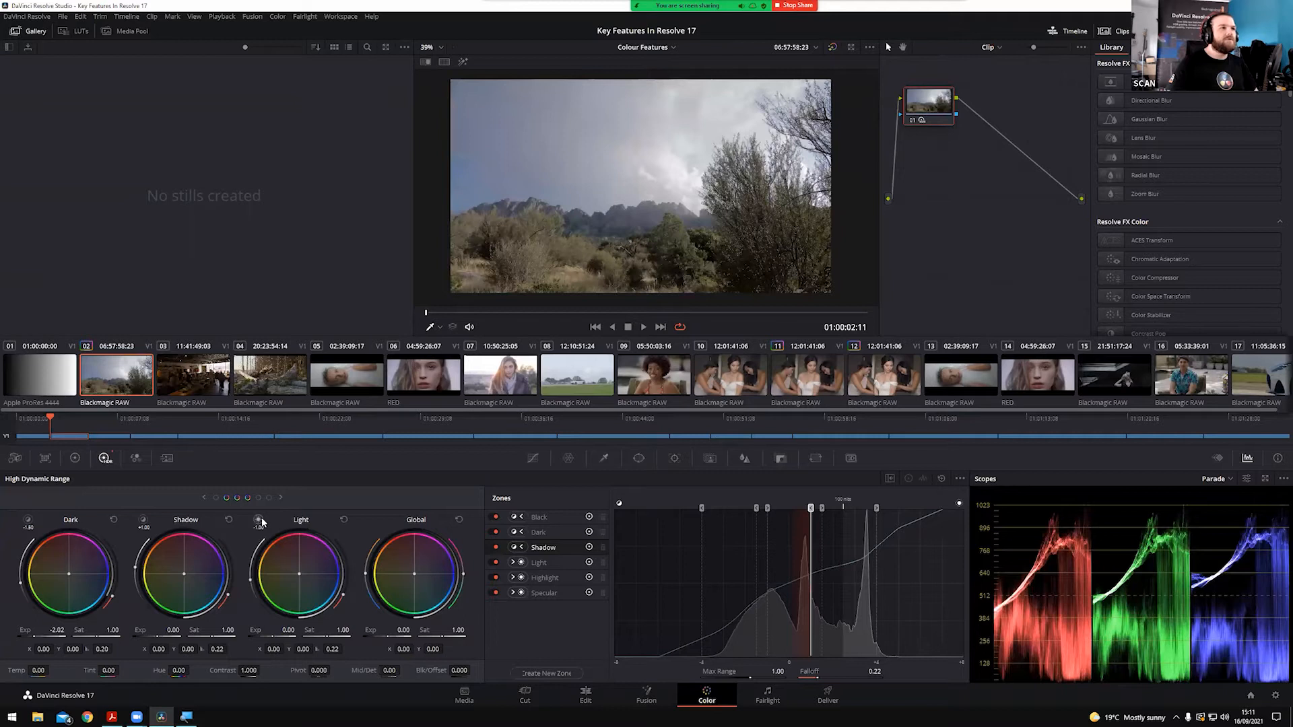
pyautogui.click(140, 519)
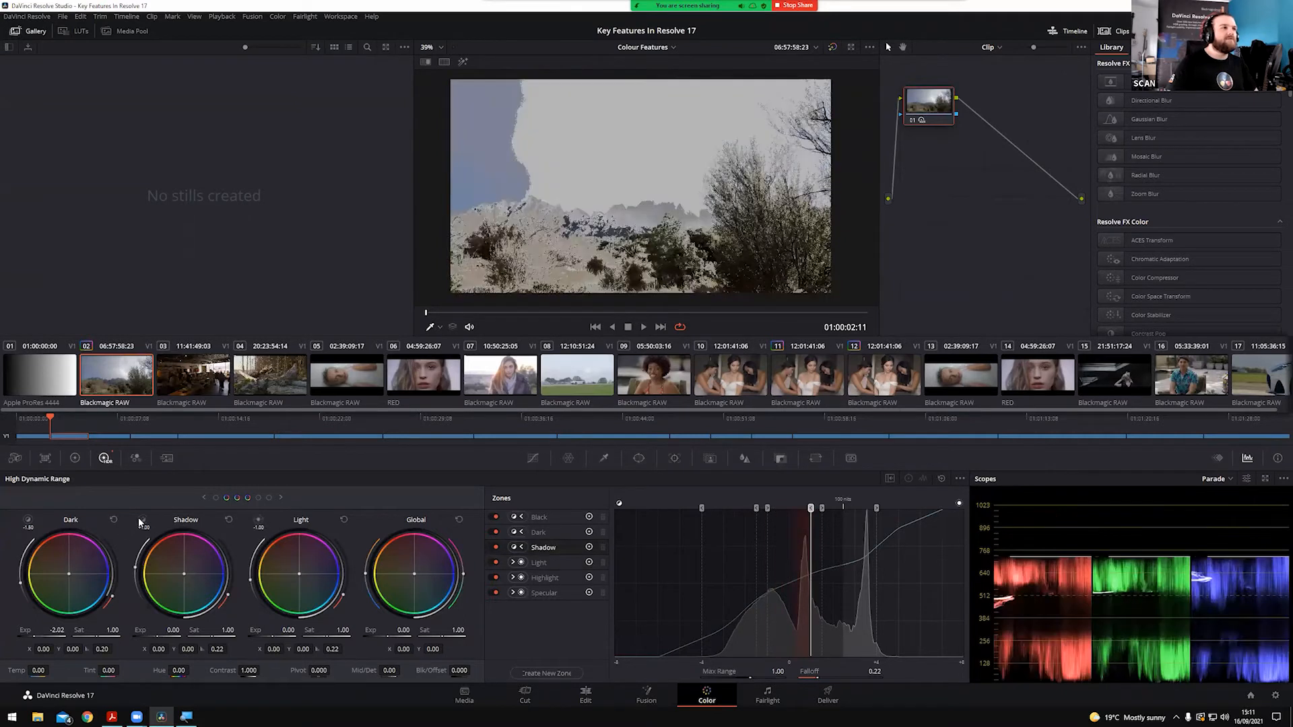
pyautogui.click(463, 62)
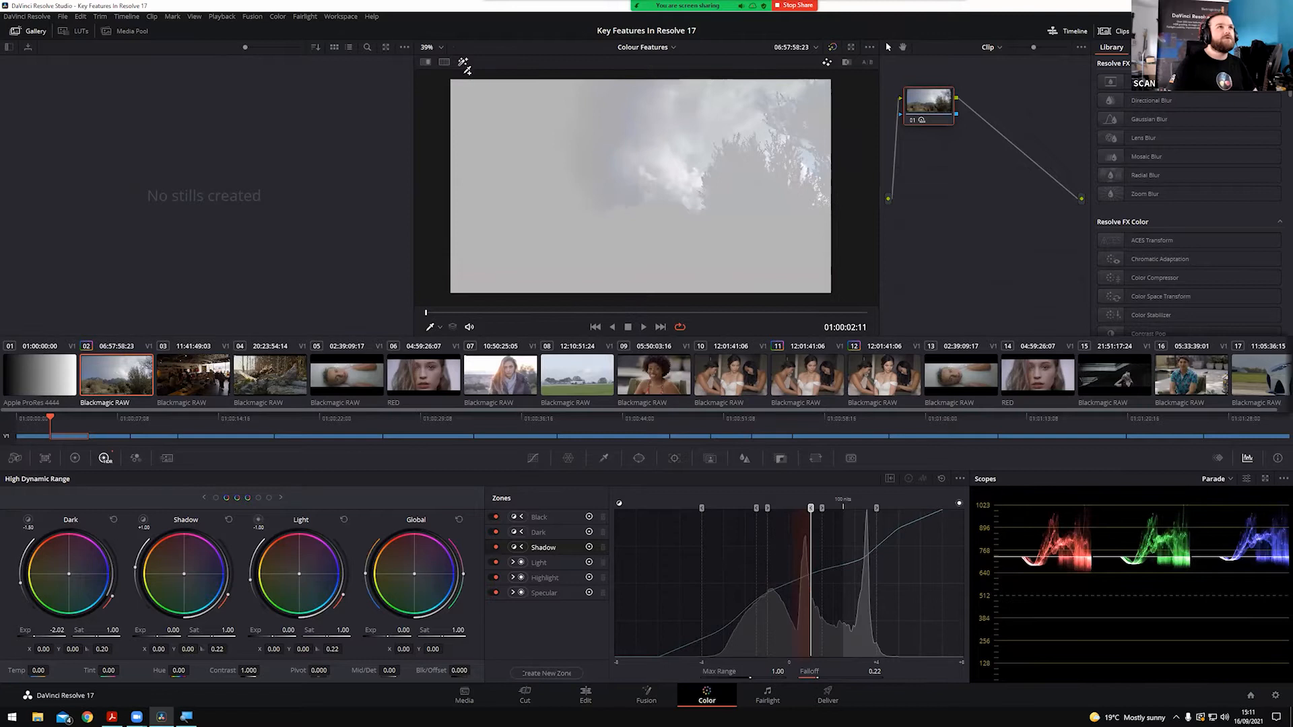
pyautogui.click(463, 63)
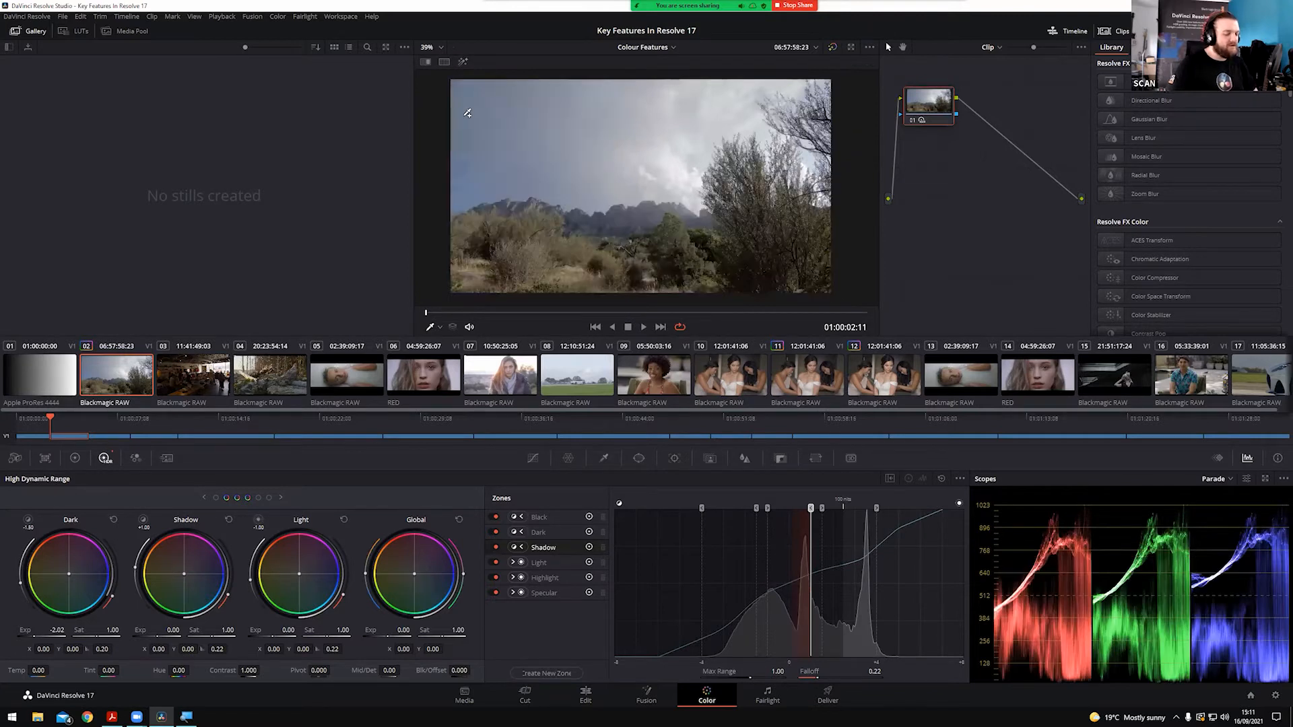
# Set the Shadow zone's max range to 0.17 and its exposure to -0.16, checking the affected area with the viewer highlight
pyautogui.hotkey('shift', 'h')
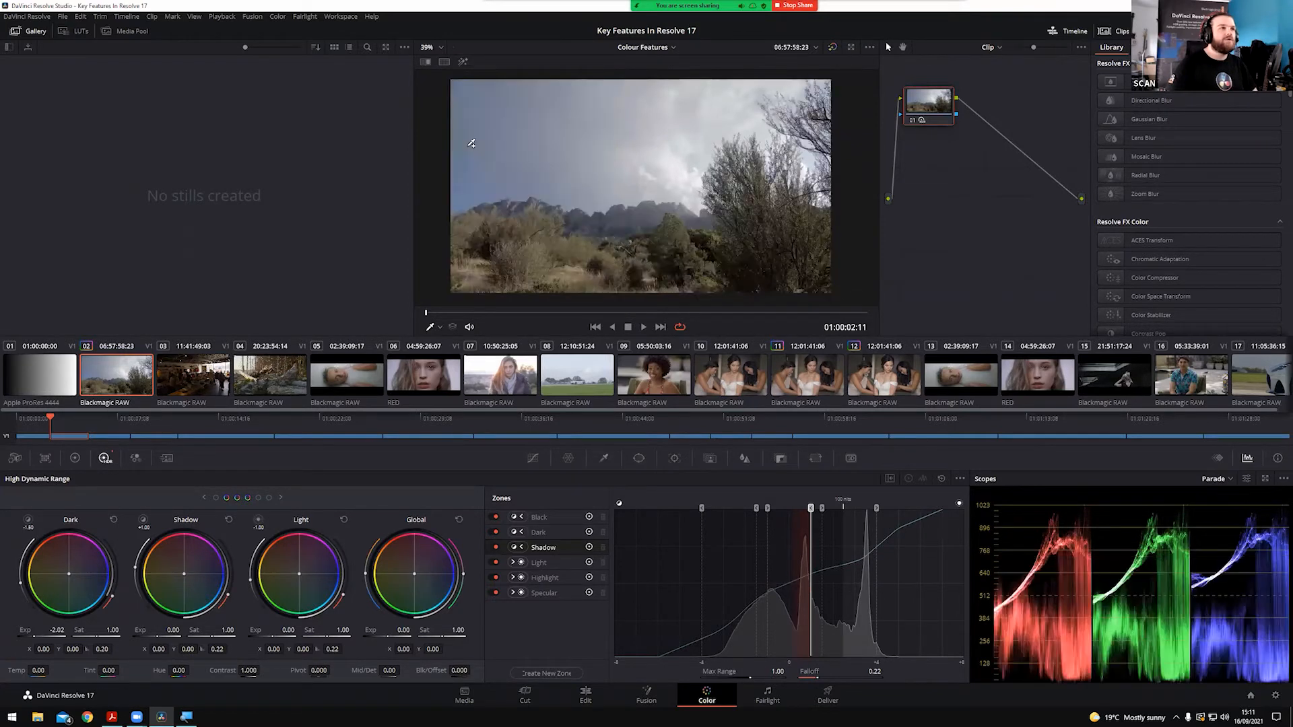
pyautogui.moveTo(173, 631)
pyautogui.mouseDown()
pyautogui.moveTo(110, 630)
pyautogui.moveTo(181, 630)
pyautogui.mouseUp()
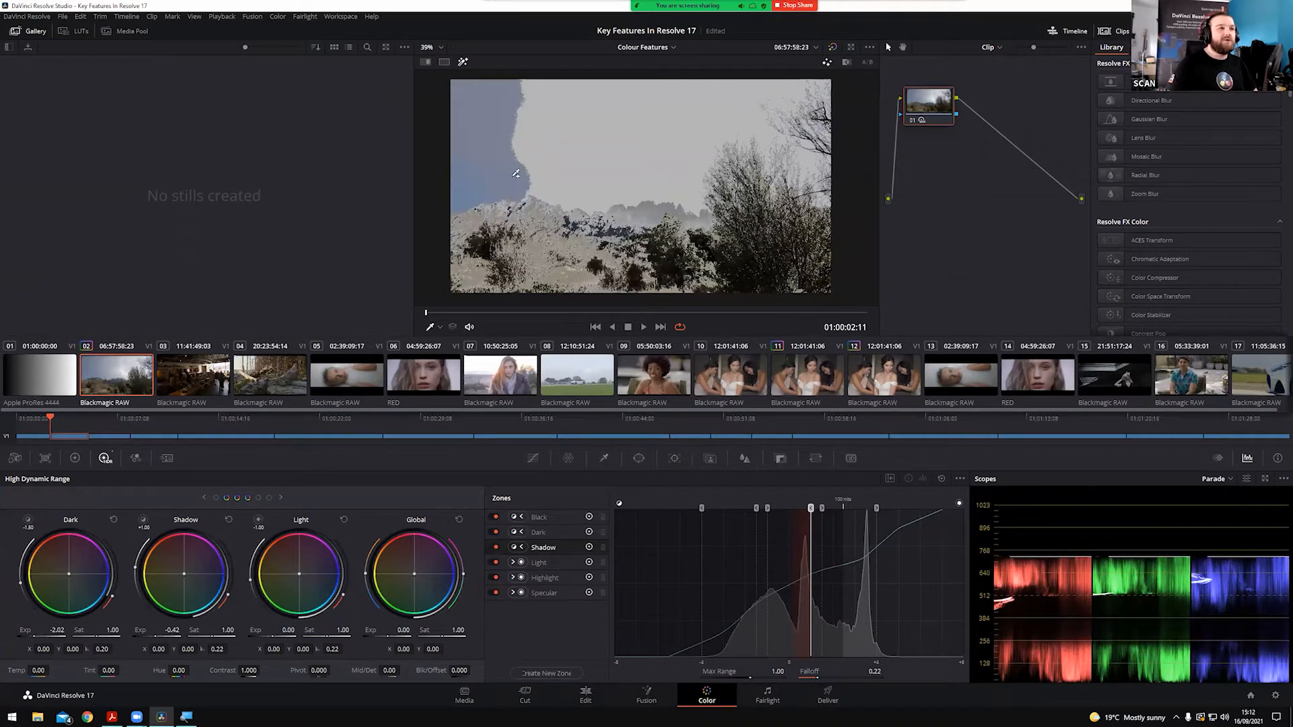
pyautogui.moveTo(811, 509); pyautogui.dragTo(792, 522)
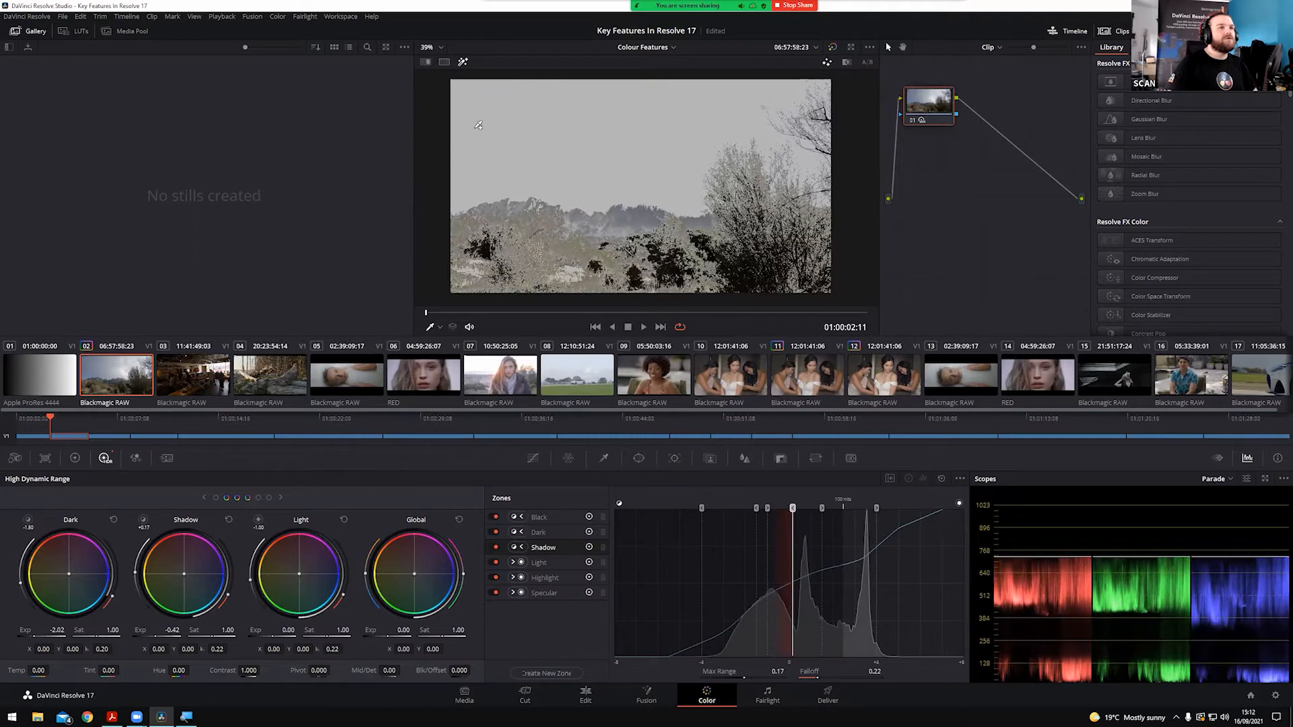
pyautogui.hotkey('shift', 'h')
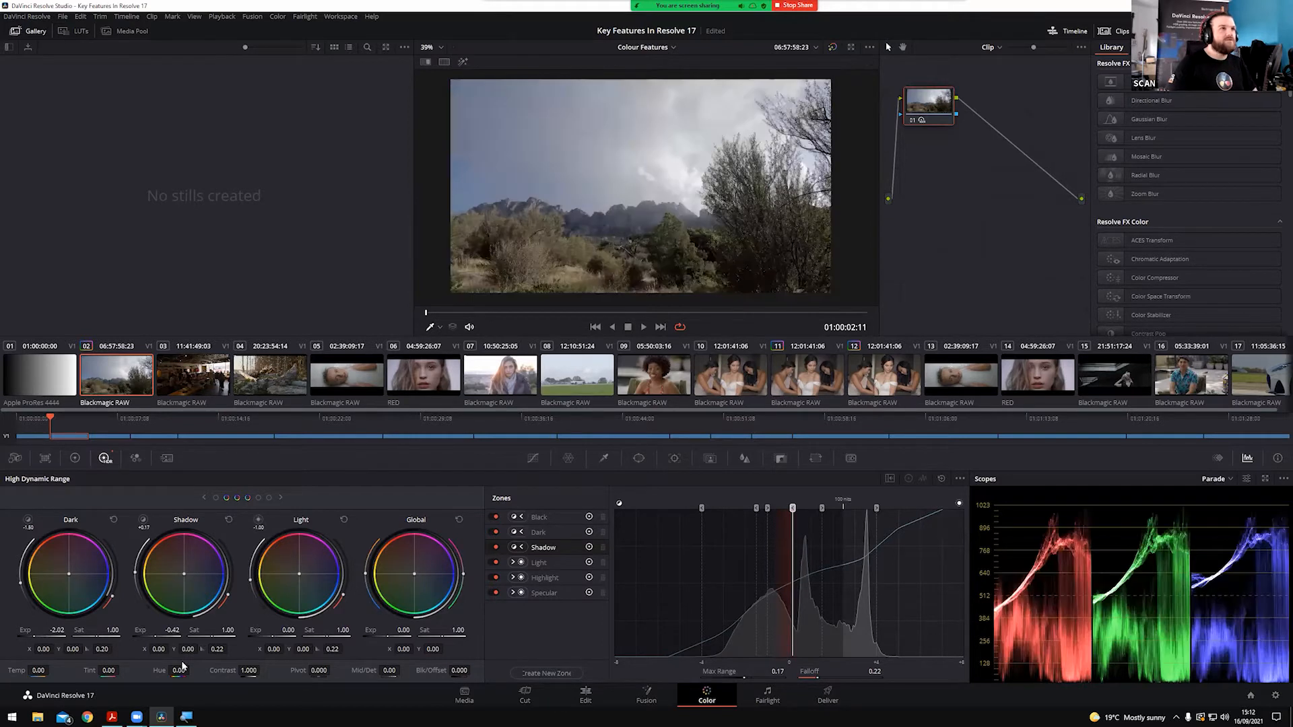
pyautogui.moveTo(172, 630)
pyautogui.mouseDown()
pyautogui.moveTo(215, 631)
pyautogui.moveTo(147, 630)
pyautogui.moveTo(187, 630)
pyautogui.mouseUp()
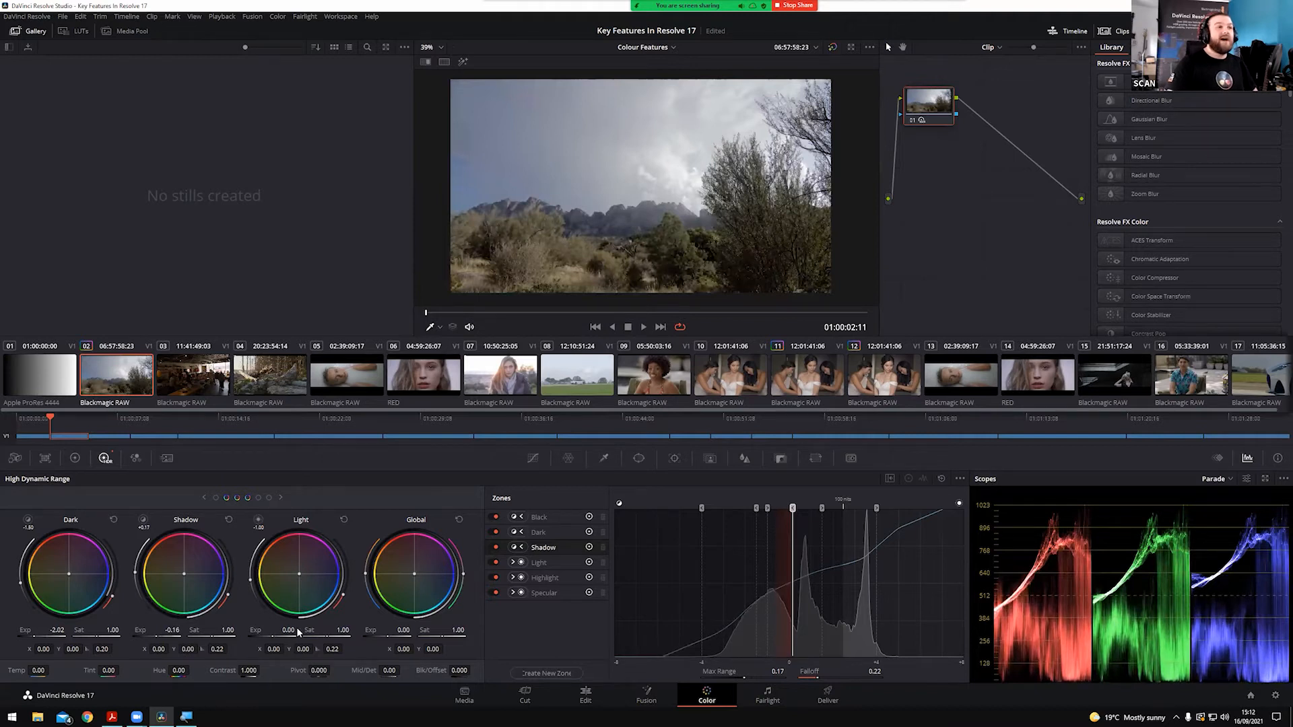
# Raise the Light zone's exposure to 0.35 and the Global saturation to 1.17
pyautogui.moveTo(281, 631); pyautogui.dragTo(306, 631)
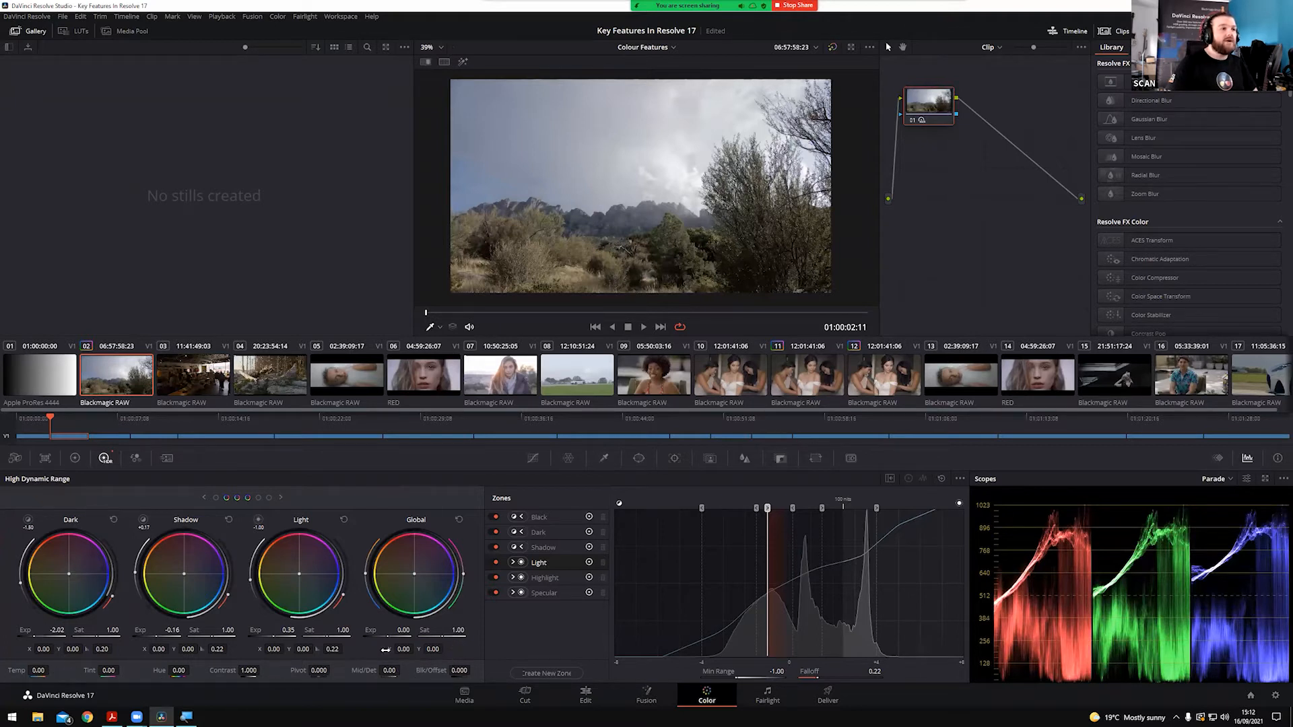
pyautogui.moveTo(450, 630); pyautogui.dragTo(463, 630)
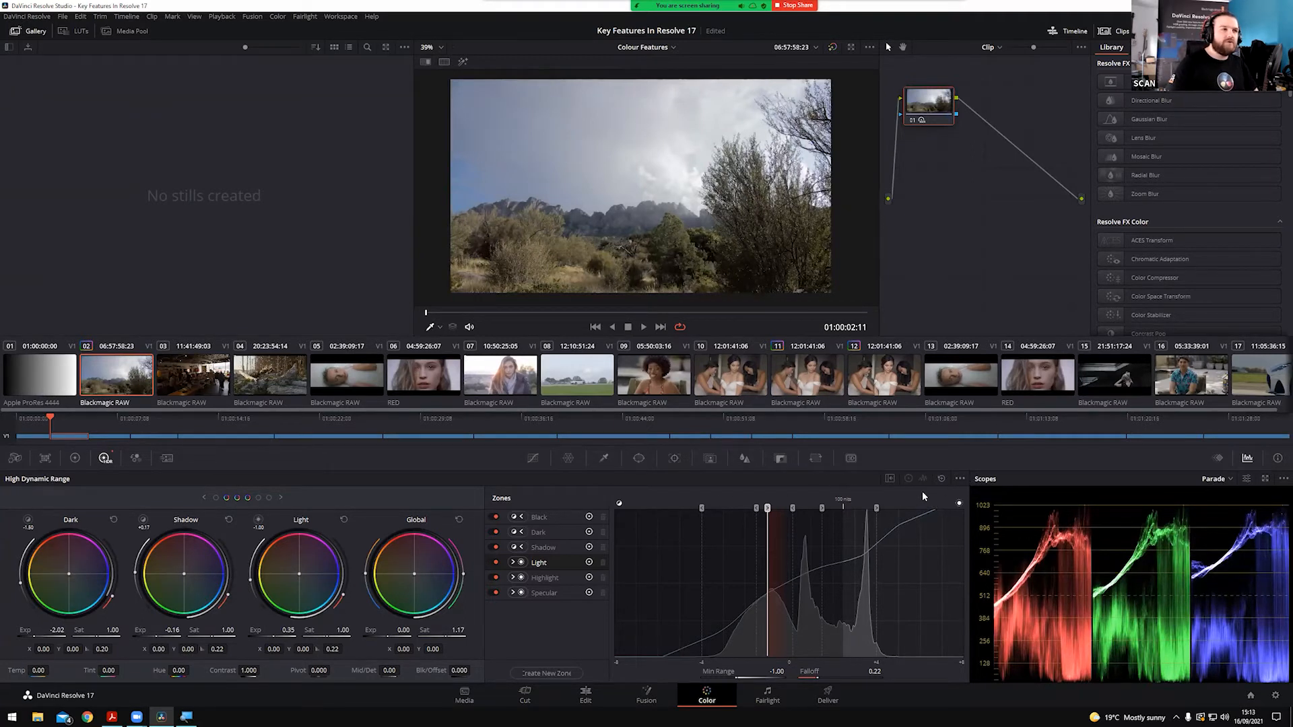
# Check the HDR palette options and collapse the zones graph to leave only the HDR wheels
pyautogui.click(960, 479)
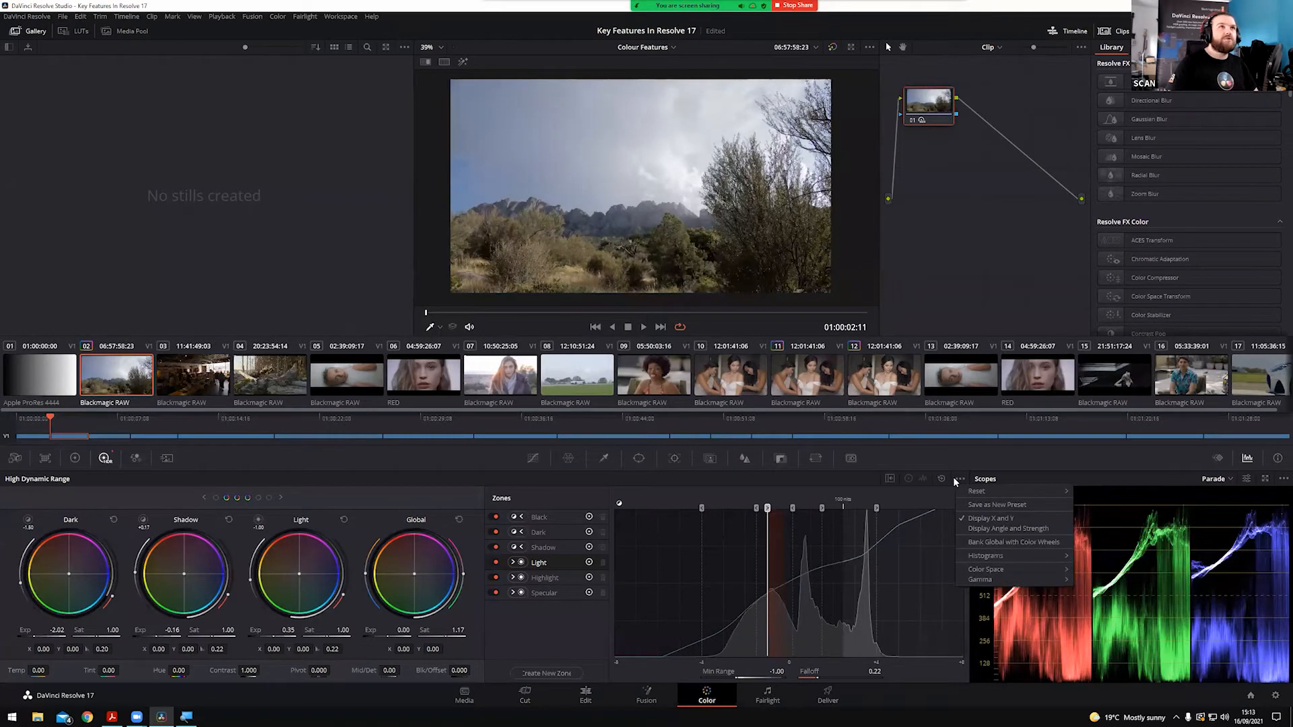
pyautogui.click(916, 496)
pyautogui.click(889, 479)
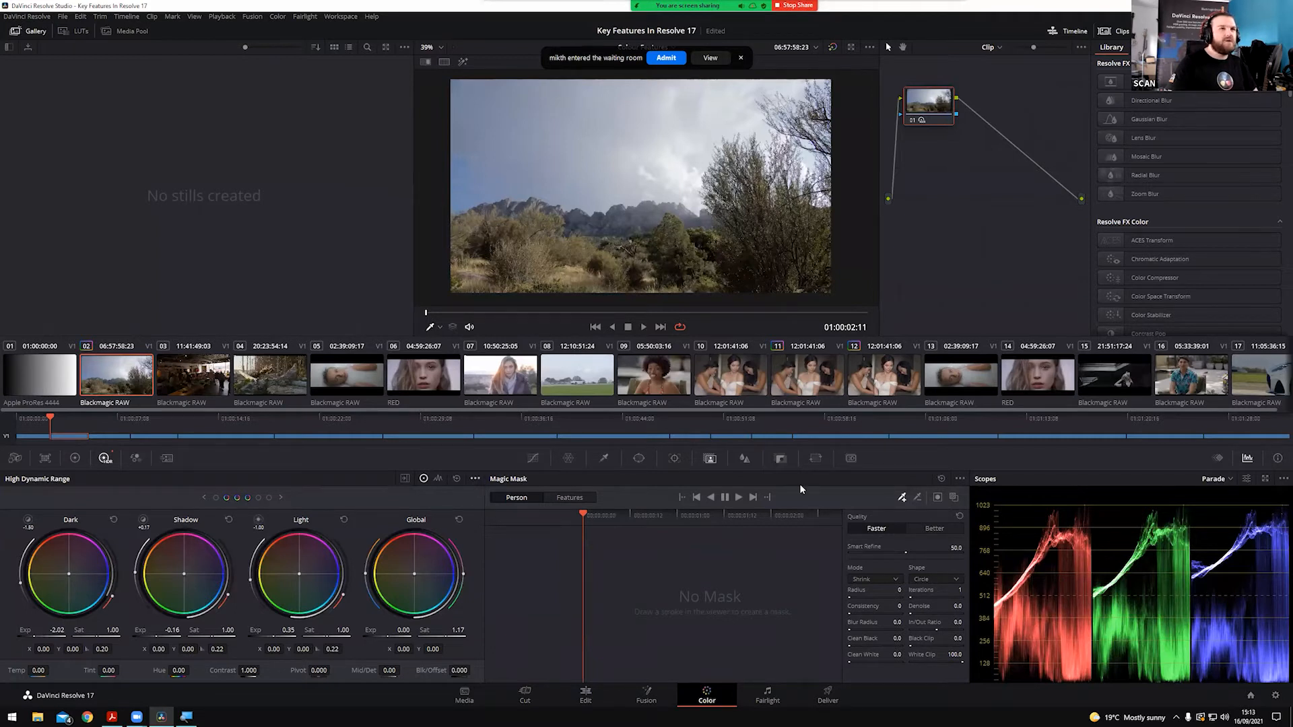
# Review the HDR palette options, and step through the banks of zone wheels back to Black, Dark and Shadow
pyautogui.click(474, 478)
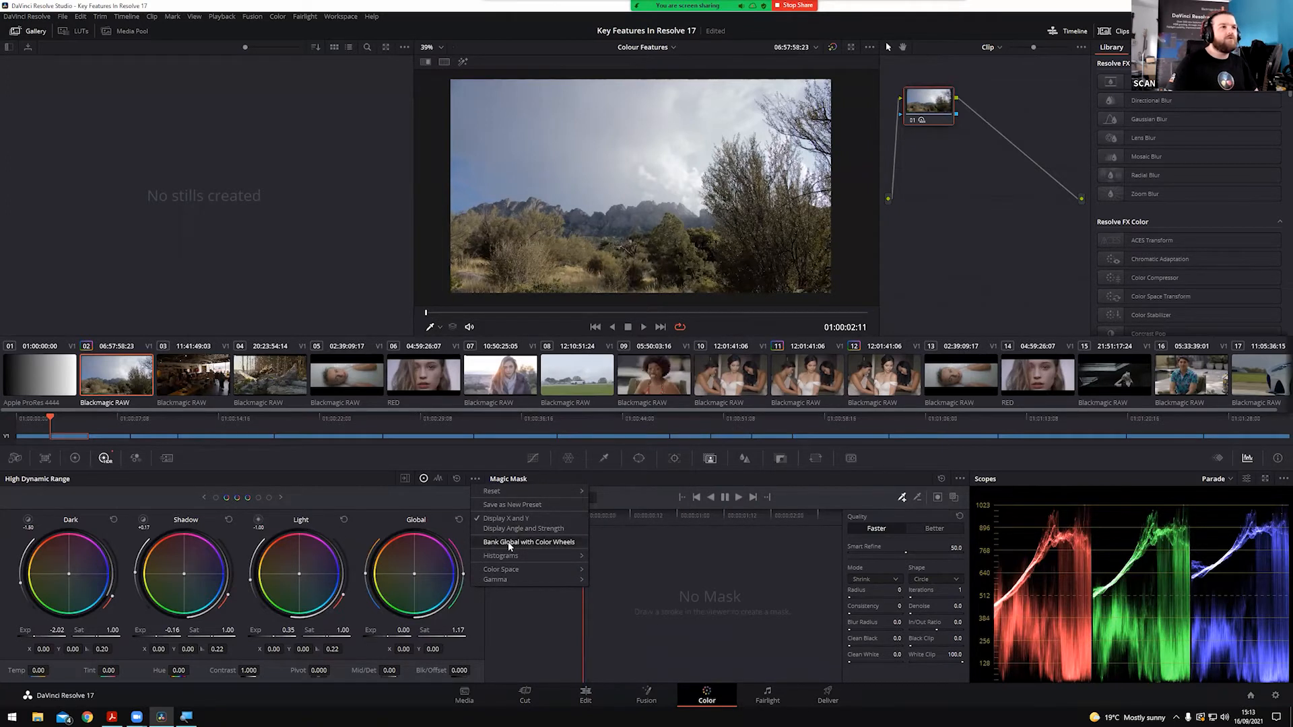
pyautogui.click(264, 503)
pyautogui.click(215, 498)
pyautogui.click(260, 498)
pyautogui.click(281, 498)
pyautogui.click(204, 497)
pyautogui.click(203, 497)
pyautogui.click(204, 497)
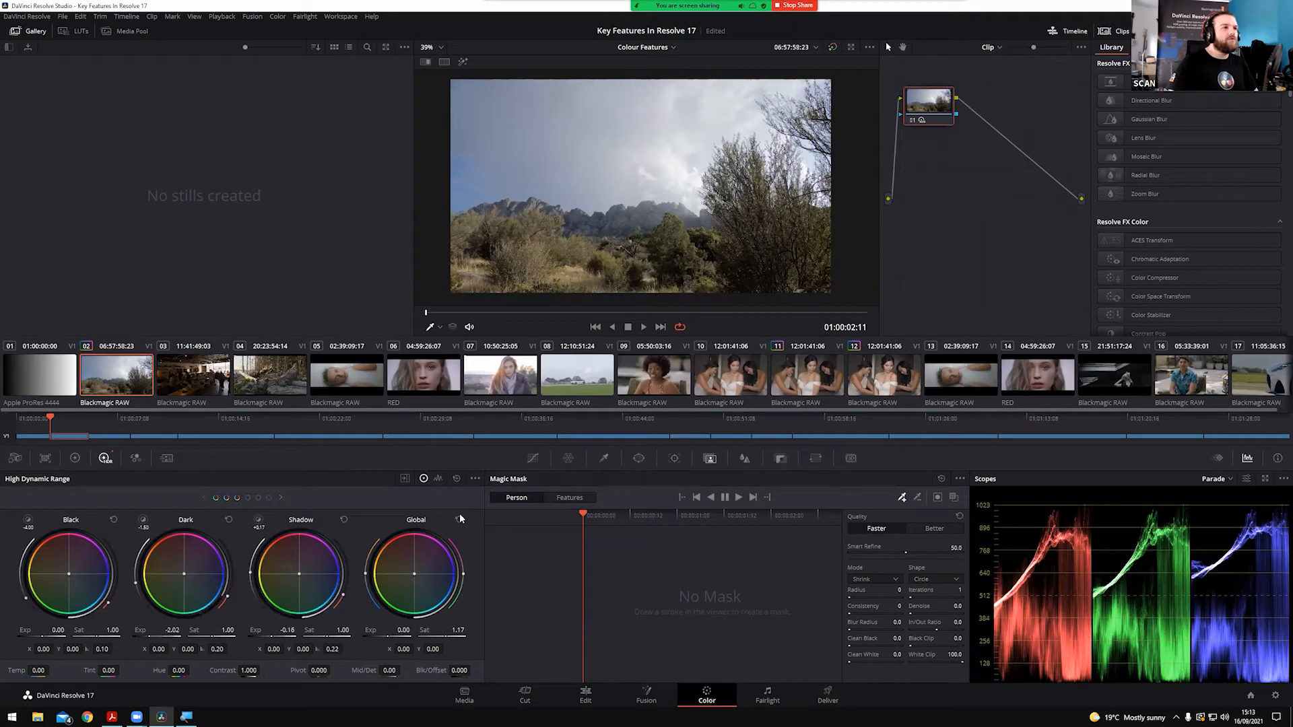
# Try Bank Global with Color Wheels, step through the wheel banks to Light, Highlight and Specular, and turn the option off
pyautogui.click(475, 479)
pyautogui.click(499, 543)
pyautogui.click(287, 496)
pyautogui.click(287, 496)
pyautogui.click(286, 496)
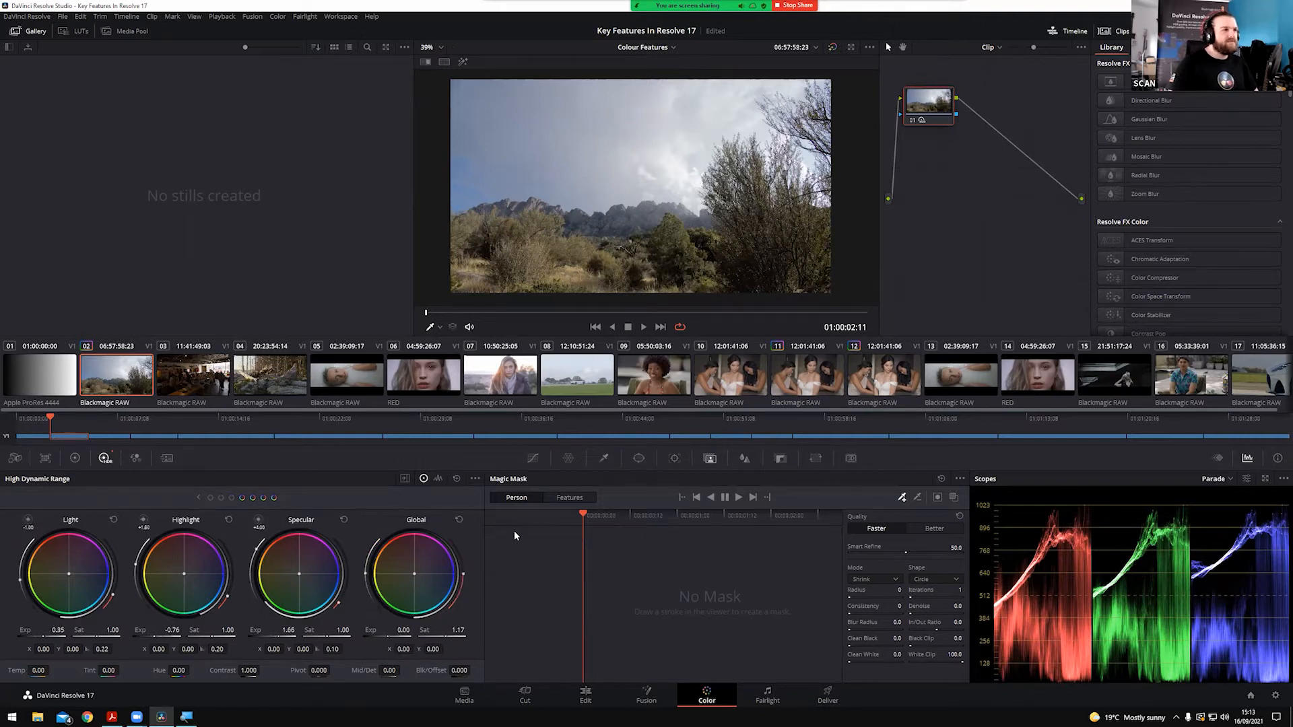
pyautogui.click(475, 479)
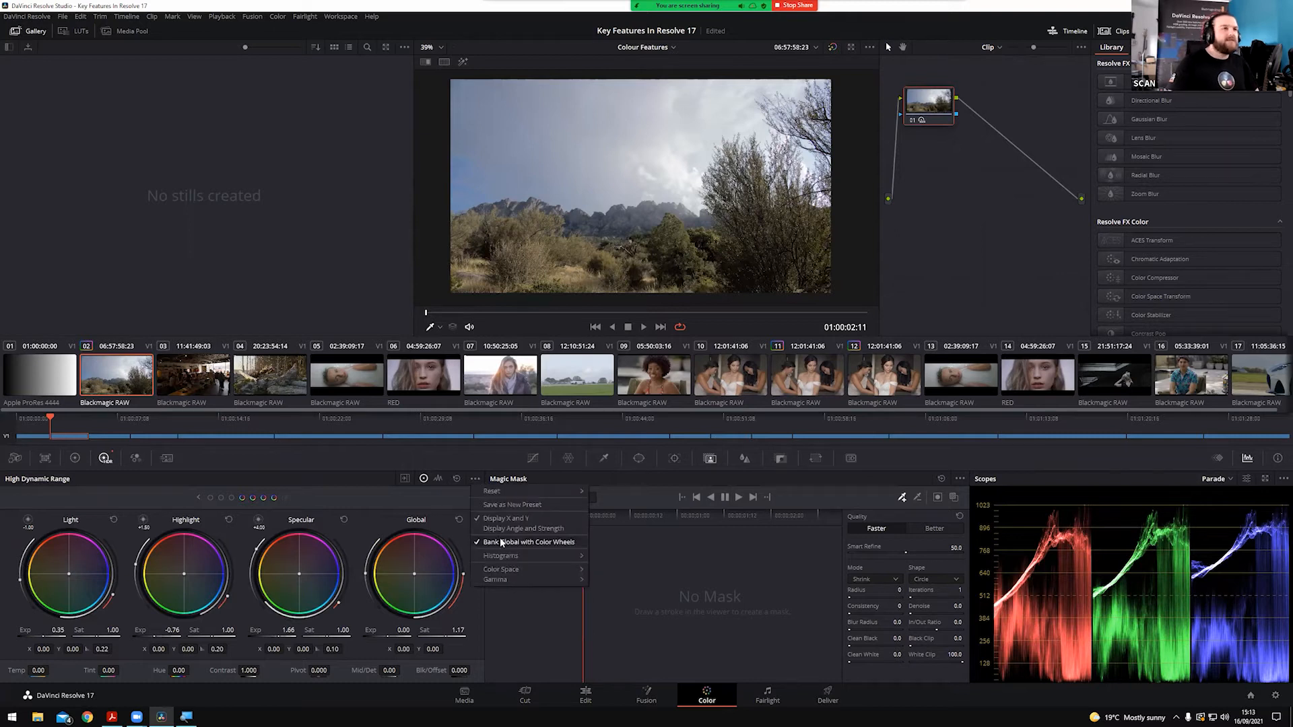
pyautogui.click(502, 543)
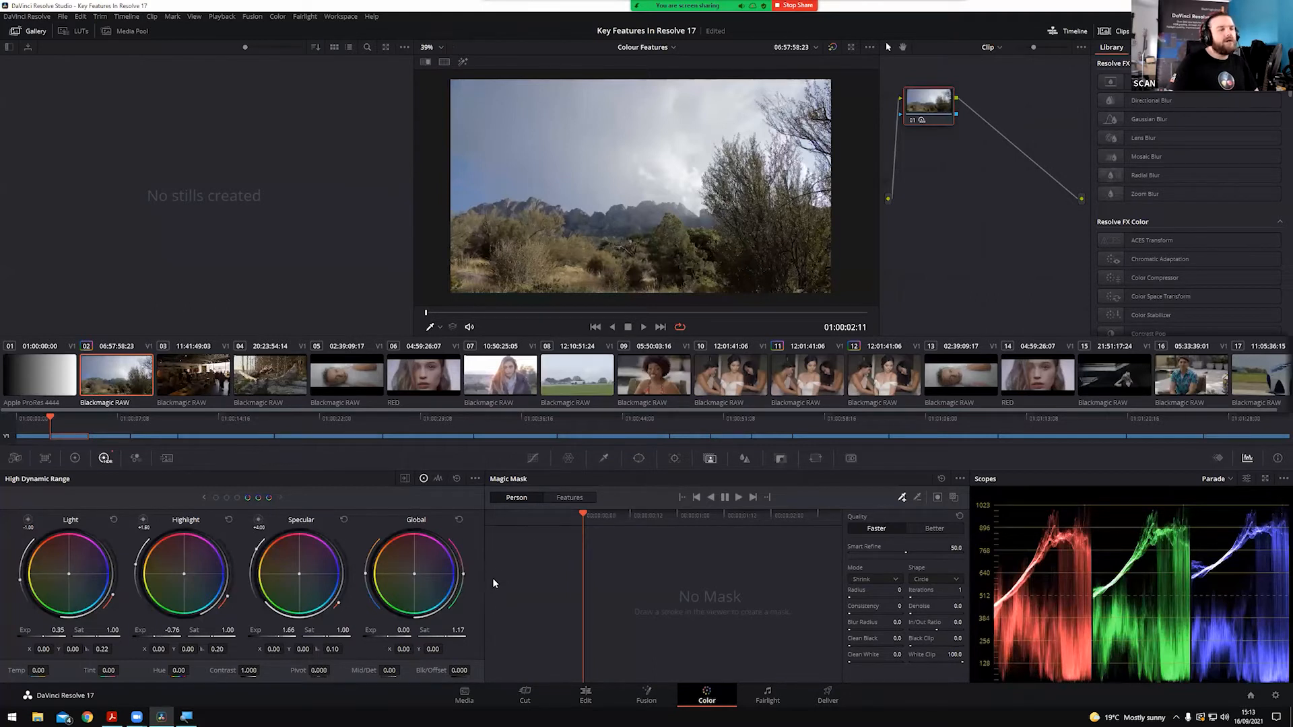
# Raise the Global wheel's saturation to 1.32, shift its colour balance to X 0.01, Y -0.01, and reposition node 01 lower in the graph
pyautogui.click(204, 498)
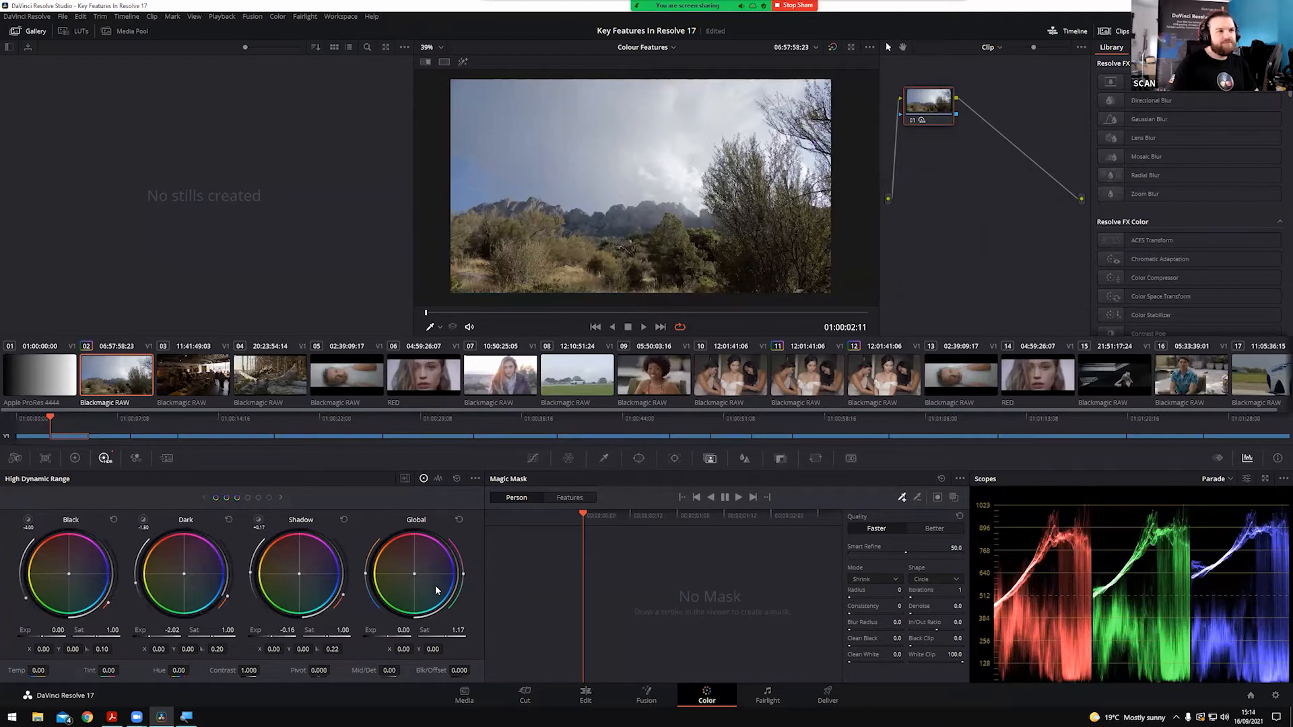
pyautogui.moveTo(434, 617)
pyautogui.mouseDown()
pyautogui.moveTo(448, 617)
pyautogui.moveTo(435, 630)
pyautogui.mouseUp()
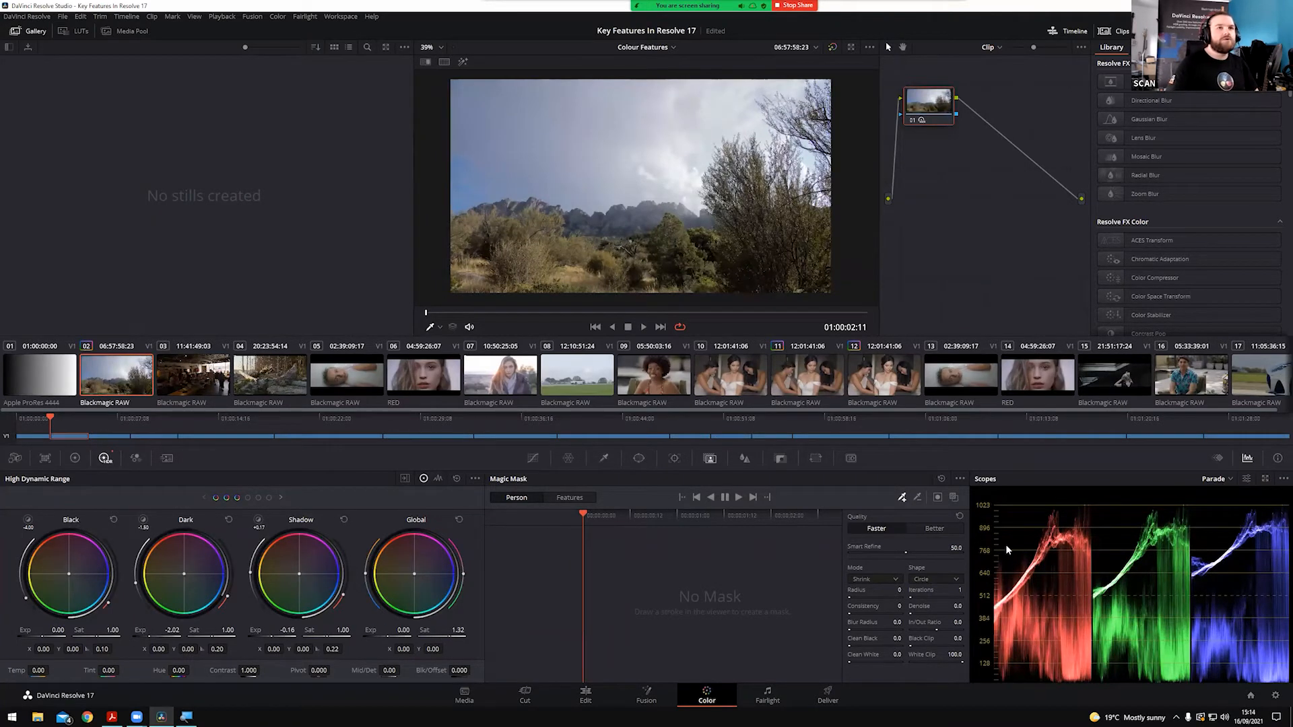
pyautogui.scroll(-1, 1004, 551)
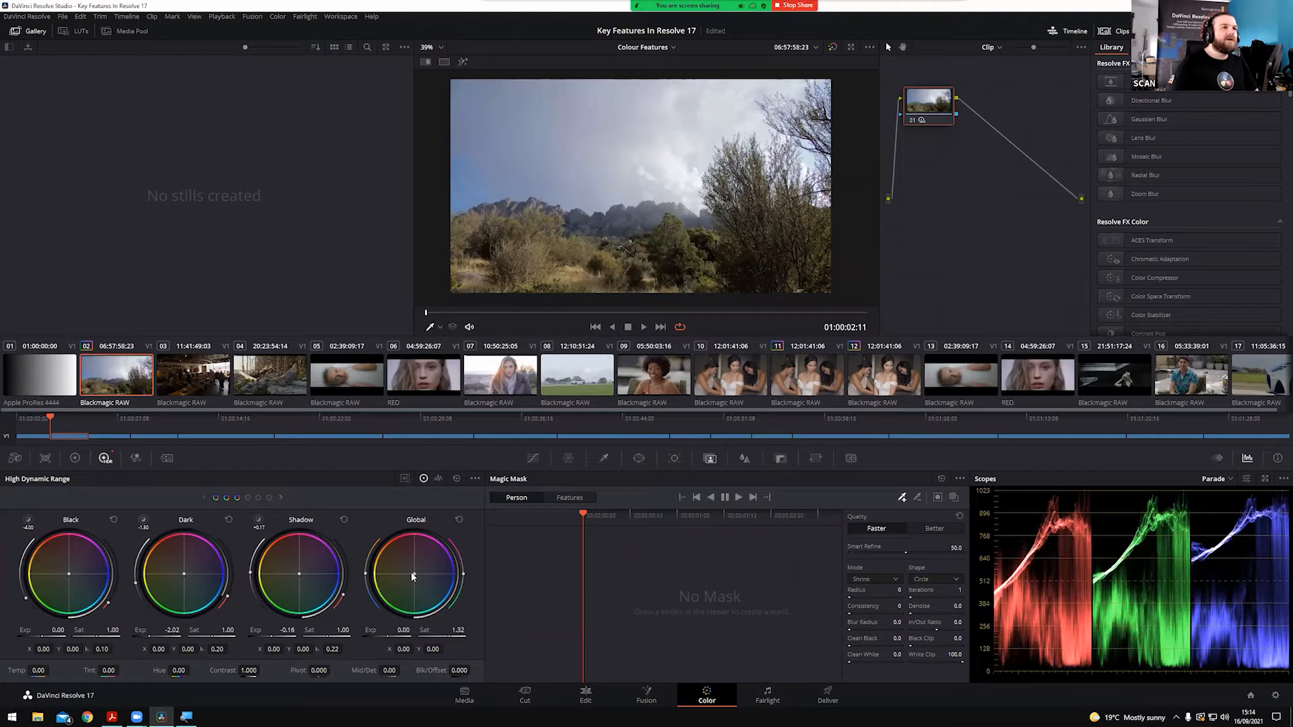
pyautogui.moveTo(414, 574); pyautogui.dragTo(415, 576)
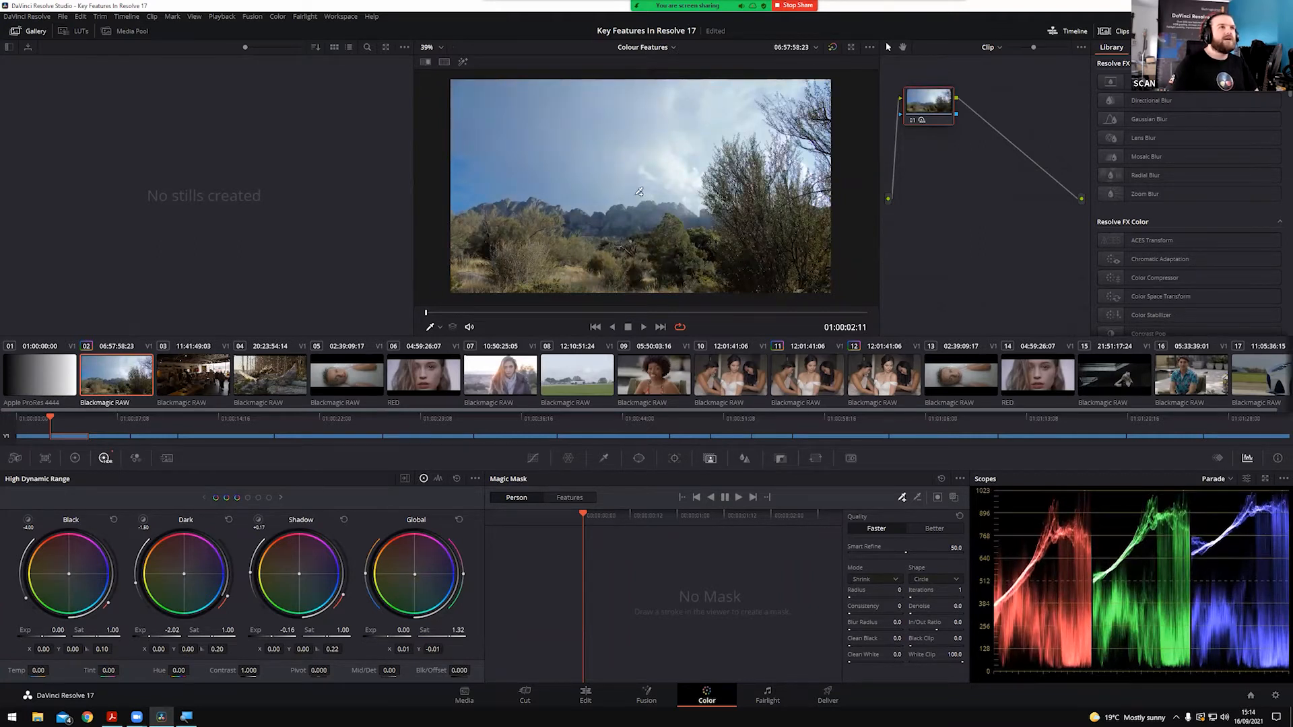
pyautogui.scroll(1, 639, 192)
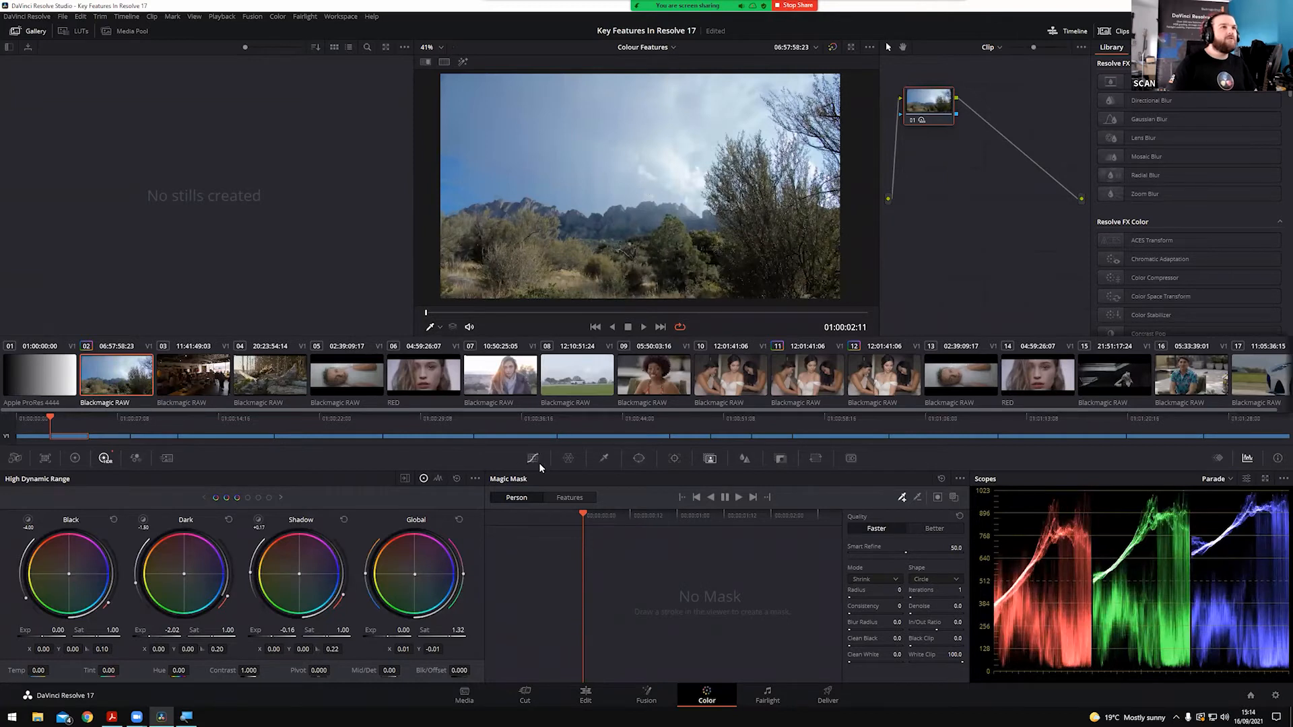
pyautogui.moveTo(929, 108); pyautogui.dragTo(935, 165)
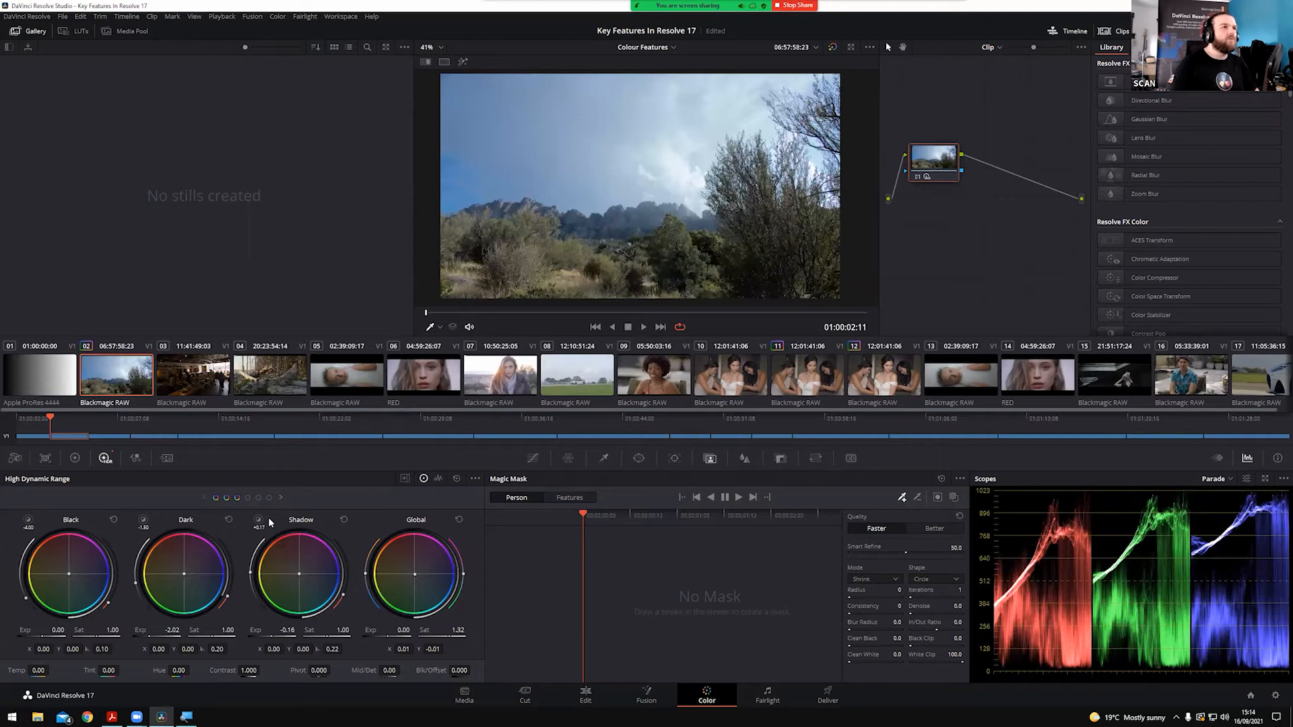
# On the shop interior clip 03, lower the Specular zone's exposure to -1.17 and the Highlight zone's exposure to -0.85
pyautogui.click(206, 389)
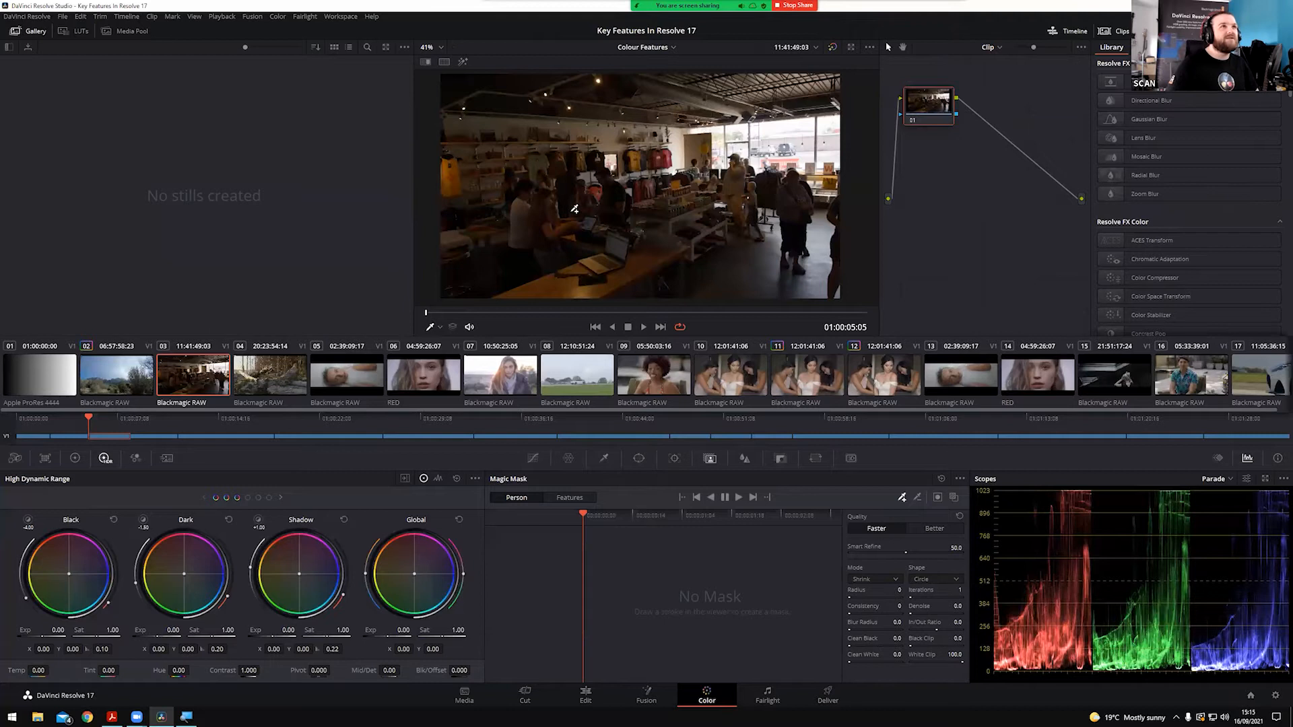
pyautogui.scroll(1, 544, 190)
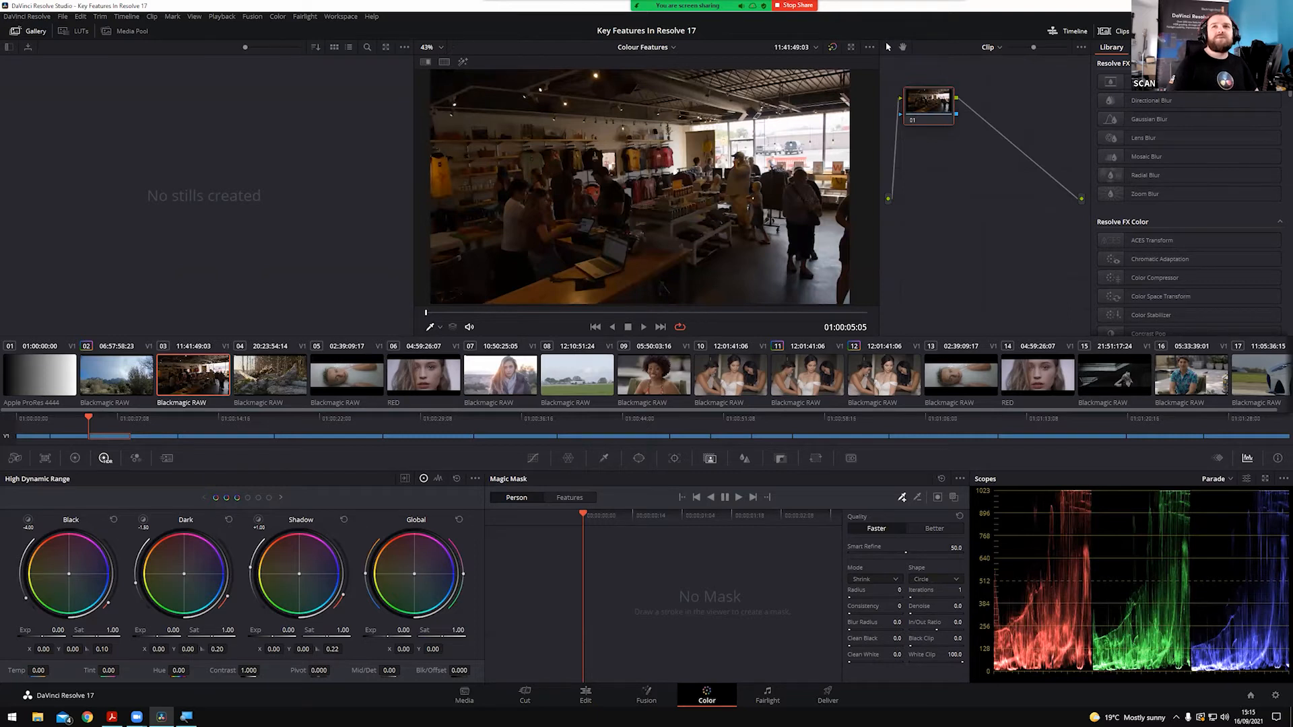
pyautogui.click(281, 498)
pyautogui.click(282, 497)
pyautogui.click(281, 498)
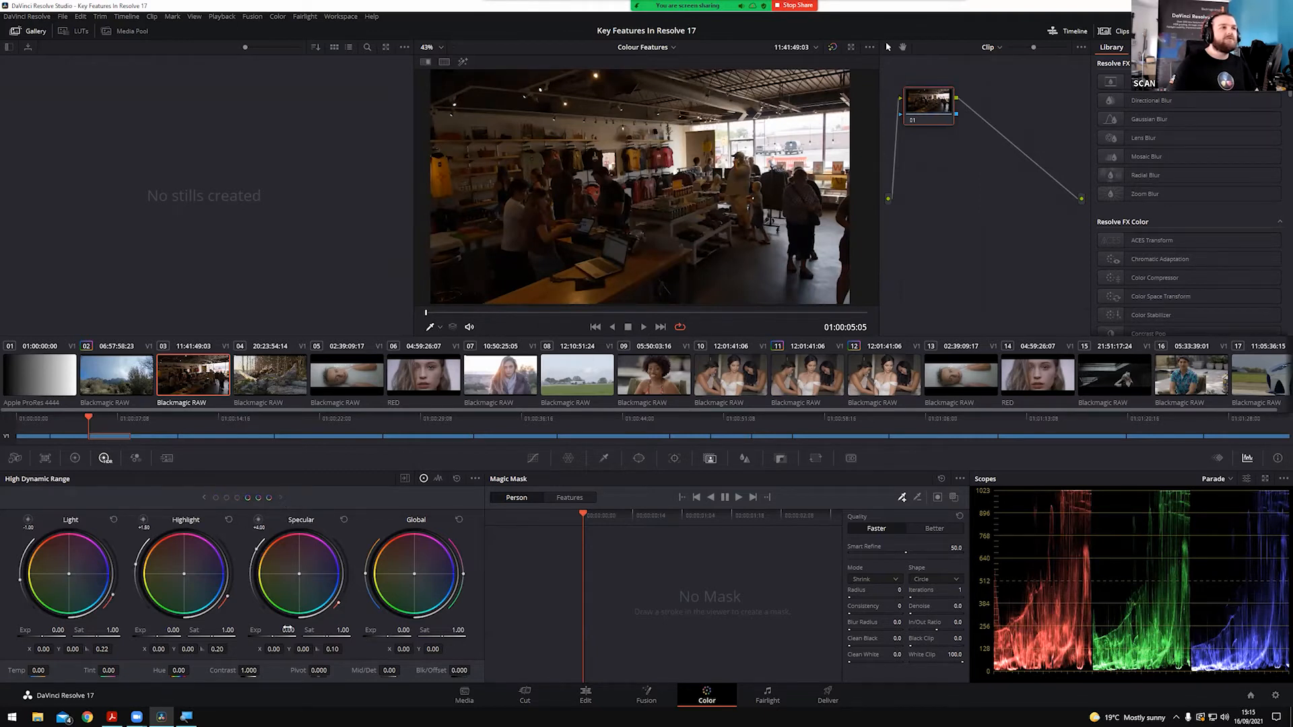
pyautogui.moveTo(288, 630); pyautogui.dragTo(283, 630)
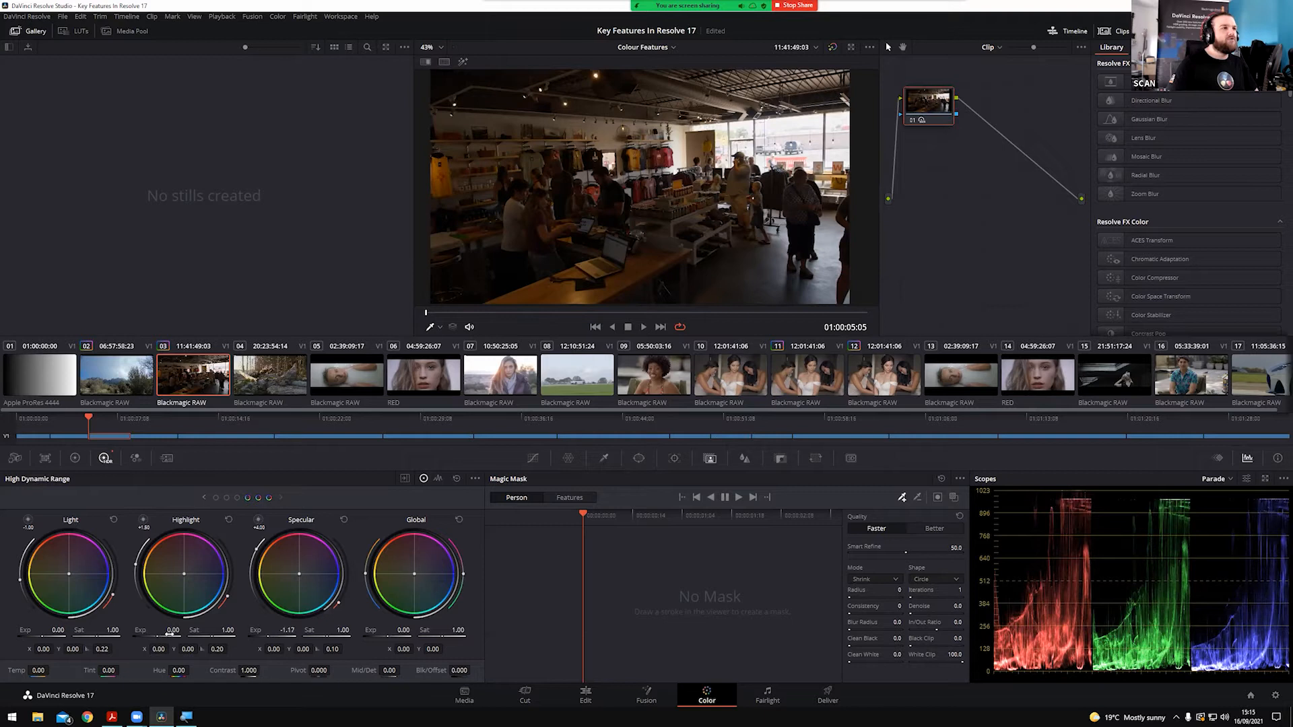
pyautogui.moveTo(173, 631); pyautogui.dragTo(154, 630)
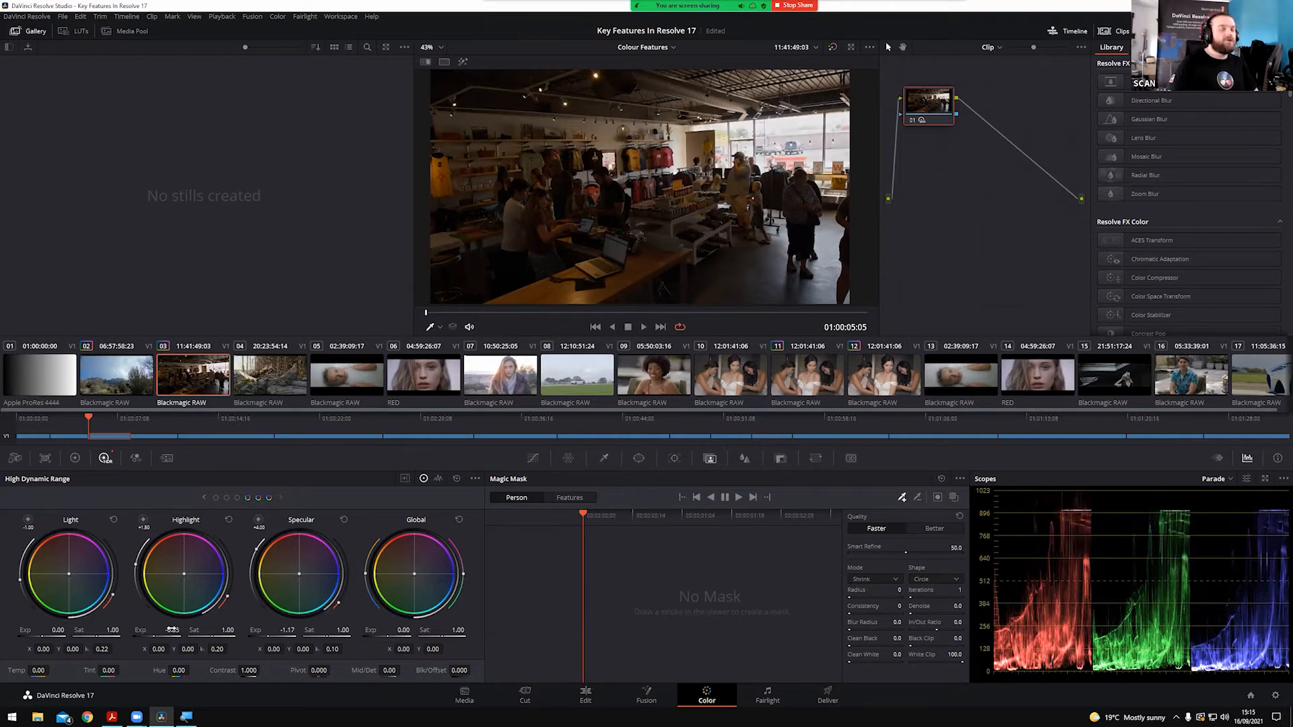
# Compare the shop window's highlights with node 01 bypassed and enabled, close up on the car park outside
pyautogui.hotkey('ctrl', 'd')
pyautogui.hotkey('ctrl', 'd')
pyautogui.hotkey('ctrl', 'd')
pyautogui.hotkey('ctrl', 'd')
pyautogui.hotkey('ctrl', 'd')
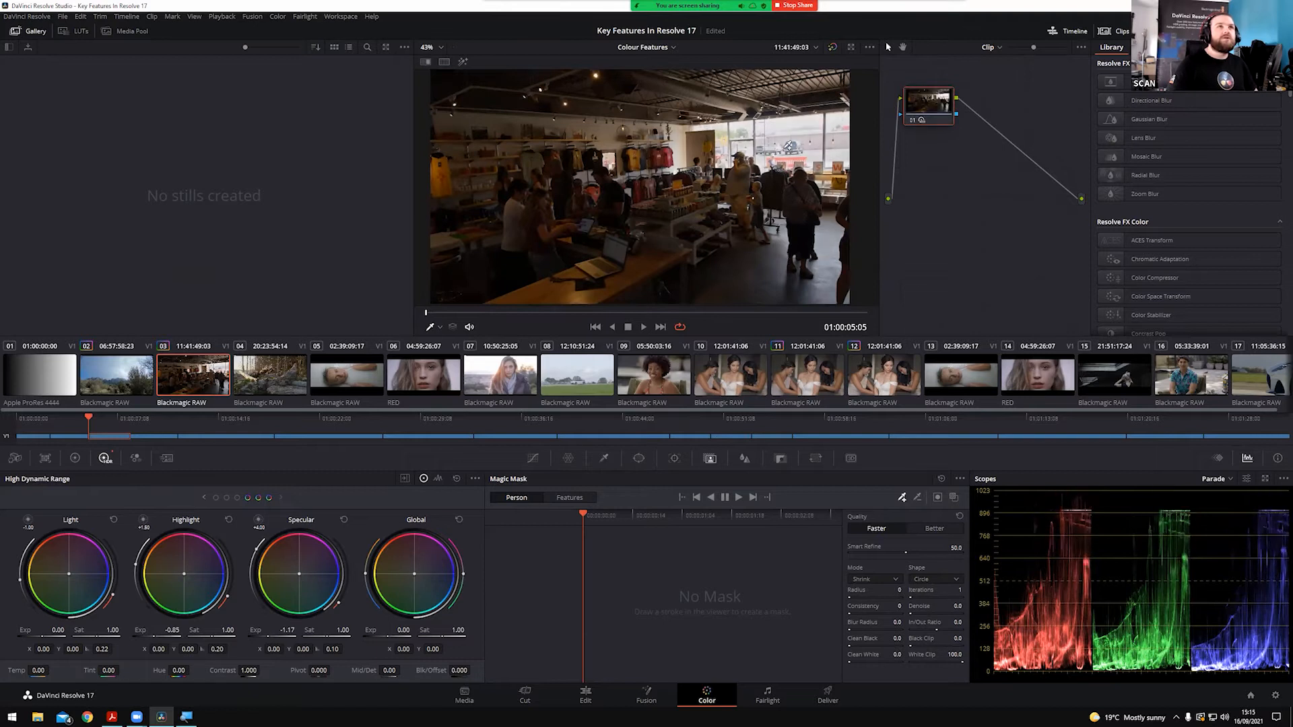
pyautogui.scroll(5, 612, 192)
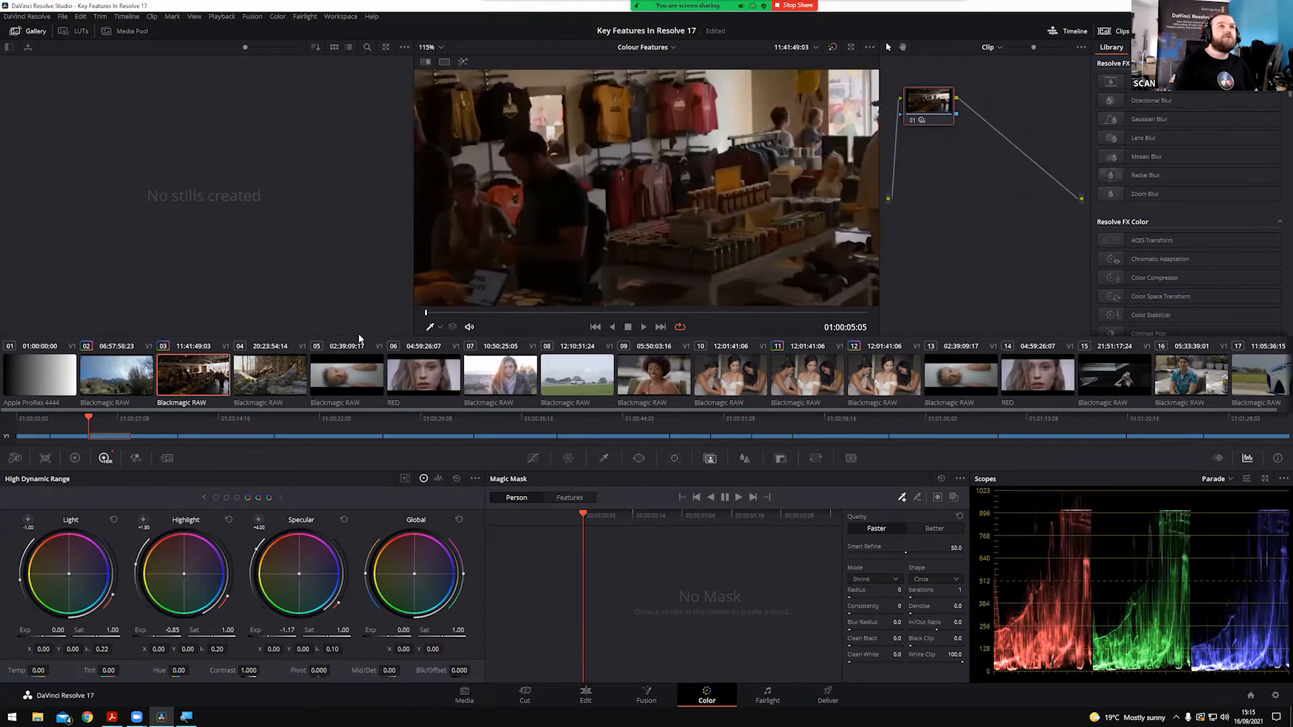
pyautogui.moveTo(610, 203); pyautogui.dragTo(683, 154)
pyautogui.hotkey('ctrl', 'd')
pyautogui.hotkey('ctrl', 'd')
pyautogui.hotkey('ctrl', 'd')
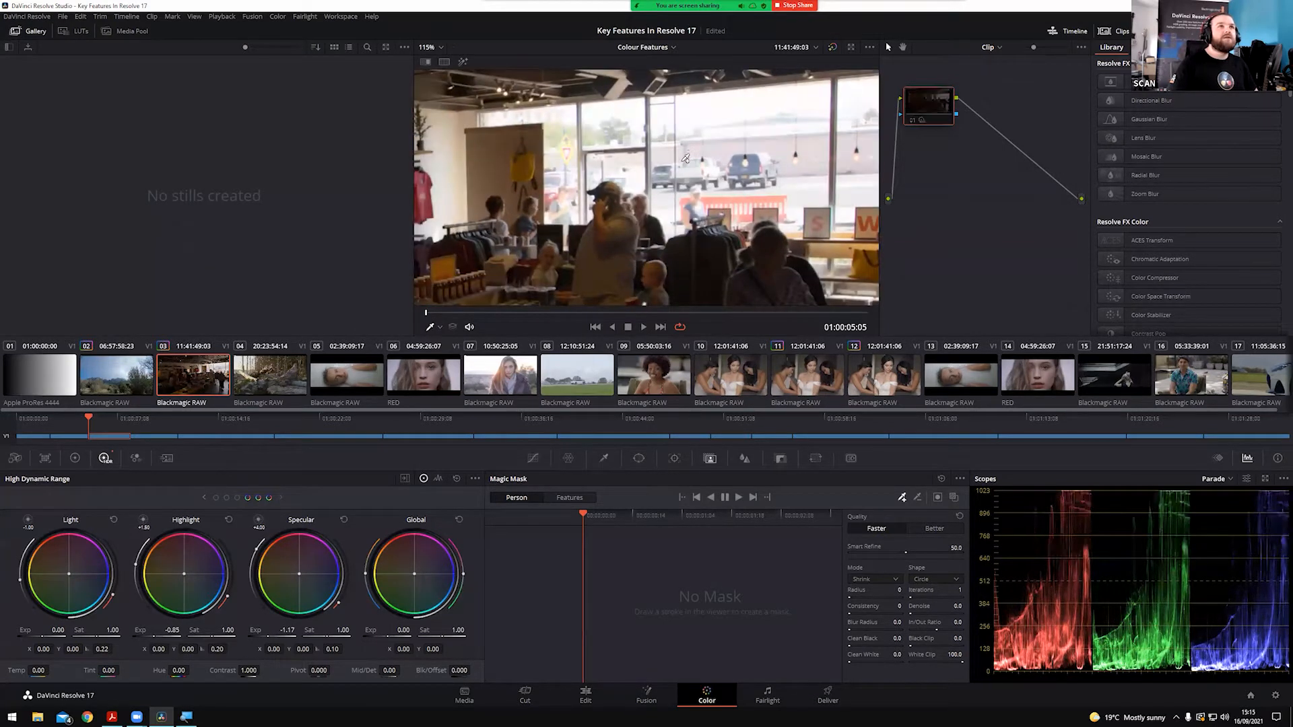
pyautogui.hotkey('ctrl', 'd')
pyautogui.hotkey('ctrl', 'd')
pyautogui.hotkey('ctrl', 'd')
pyautogui.hotkey('ctrl', 'd')
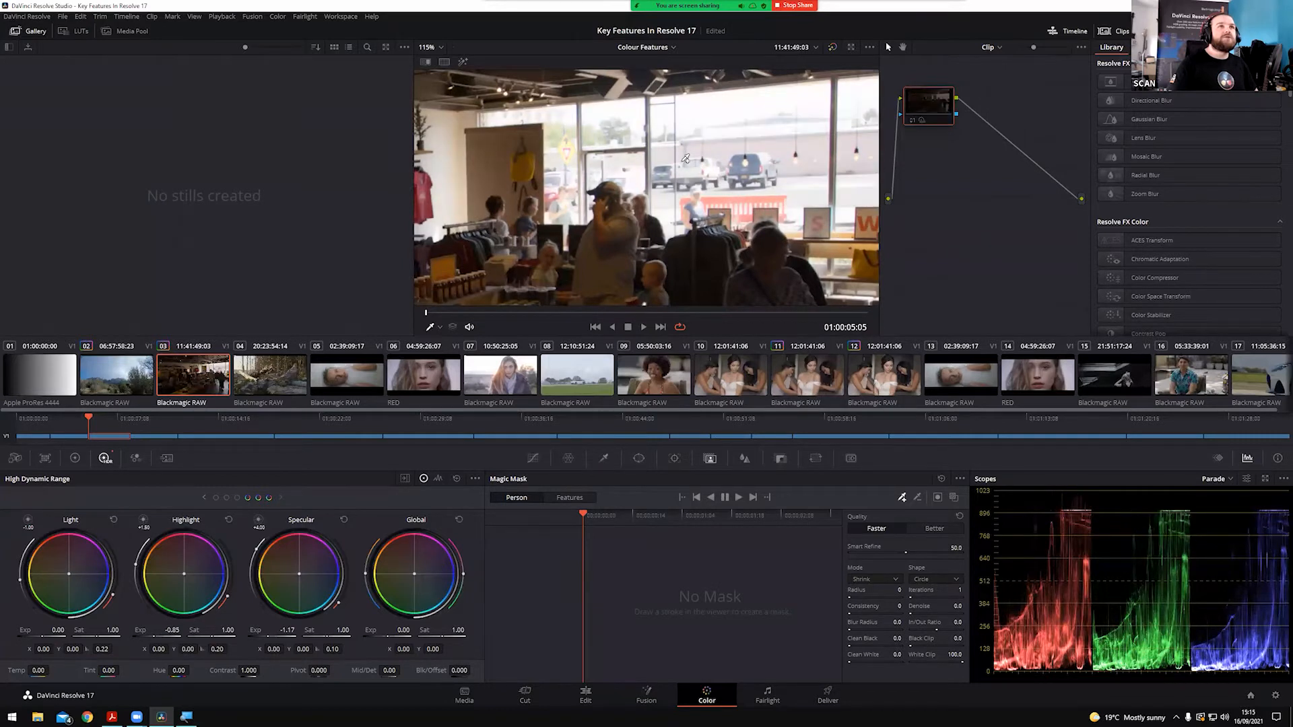
pyautogui.hotkey('ctrl', 'd')
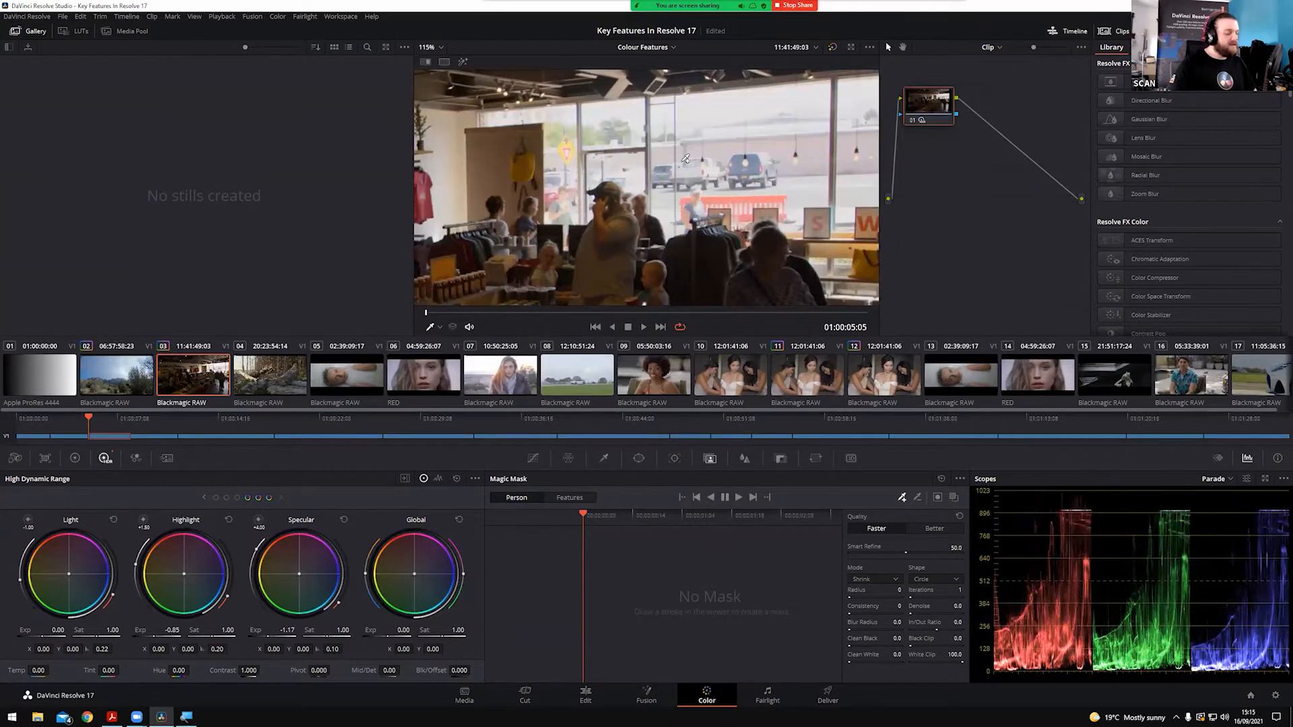
pyautogui.hotkey('shift', 'z')
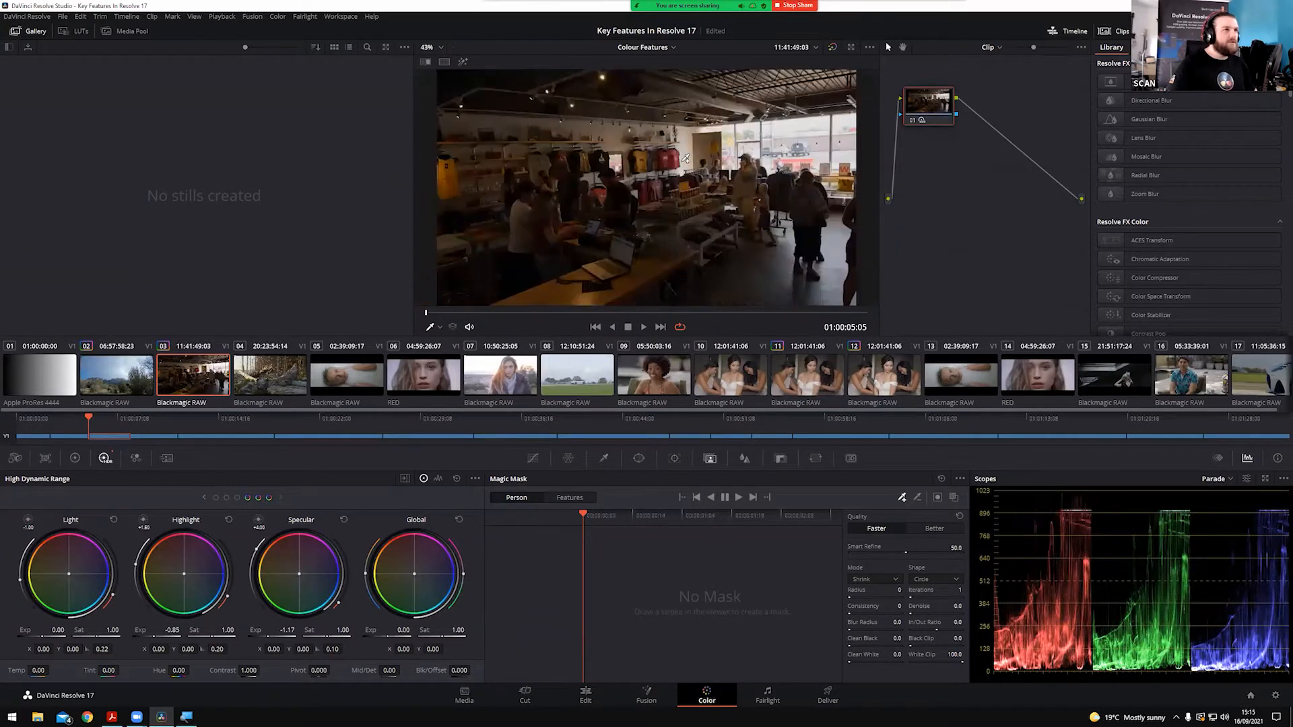
# Raise the Dark zone's exposure to 0.51 and the Shadow zone's exposure to 1.79 on clip 03
pyautogui.click(204, 497)
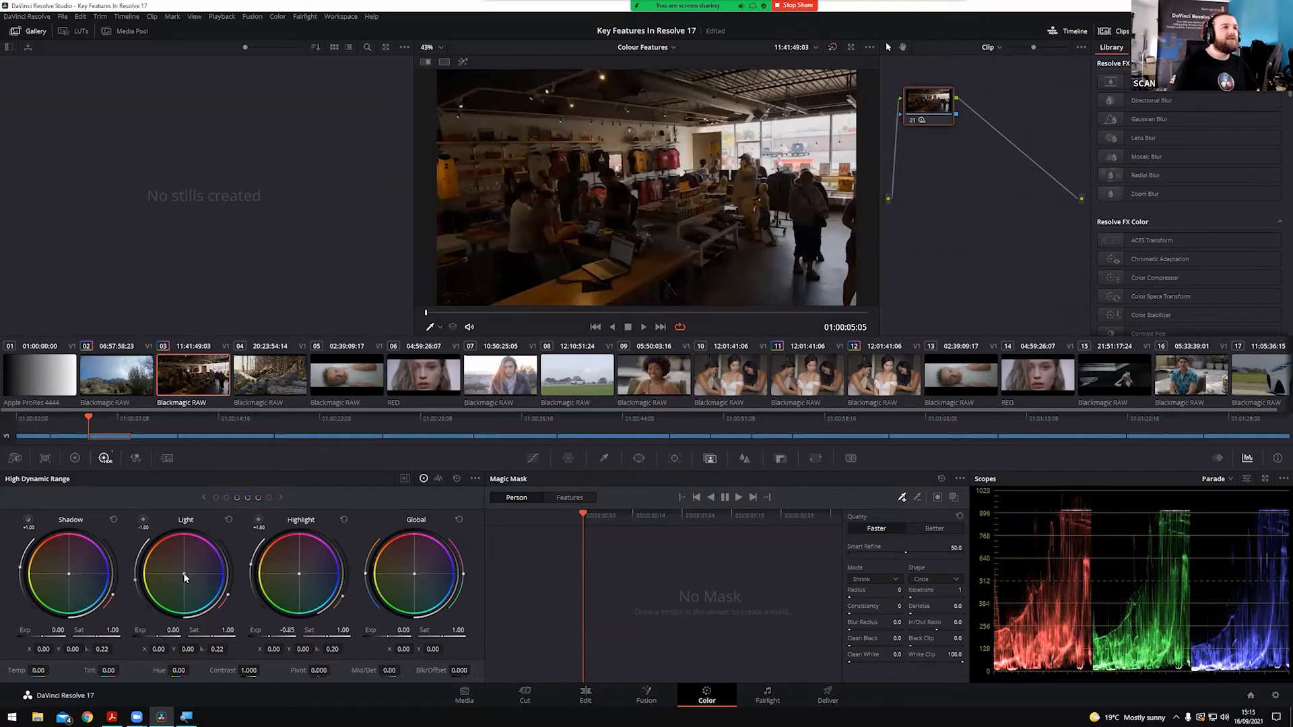
pyautogui.click(203, 497)
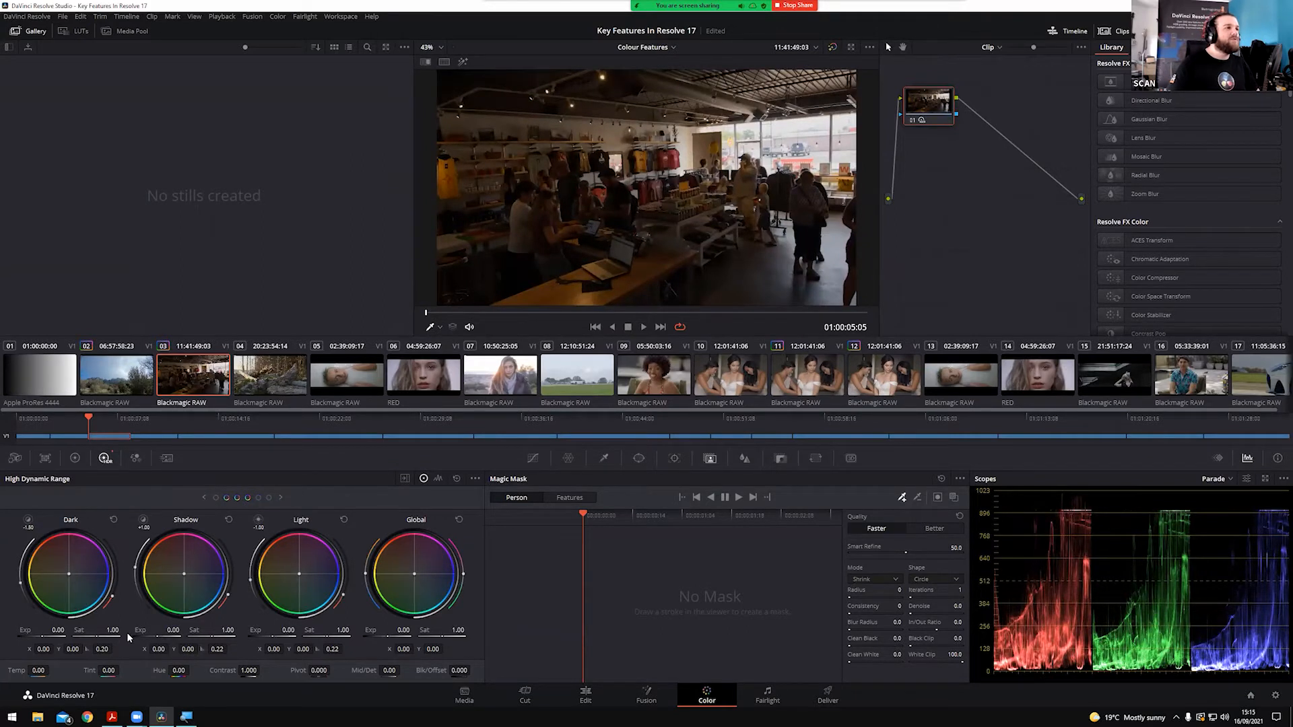
pyautogui.moveTo(168, 630); pyautogui.dragTo(226, 630)
pyautogui.moveTo(38, 633); pyautogui.dragTo(65, 633)
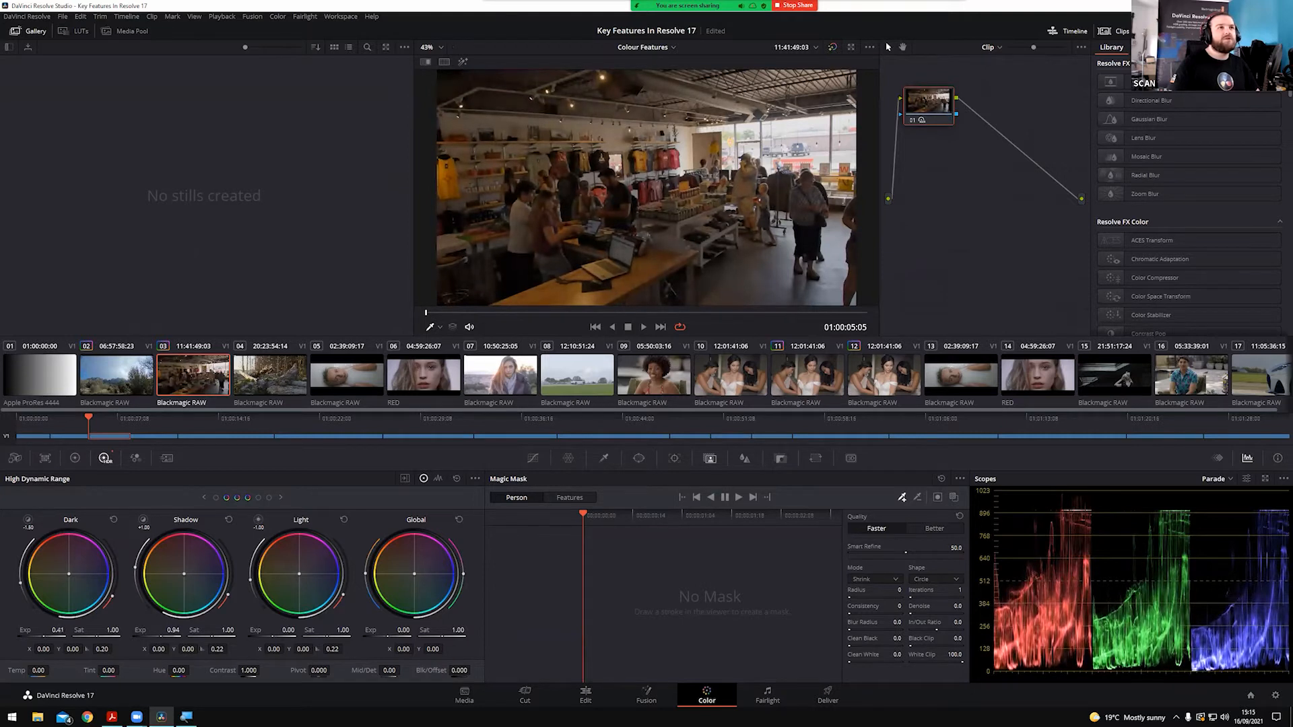
pyautogui.moveTo(170, 630); pyautogui.dragTo(197, 630)
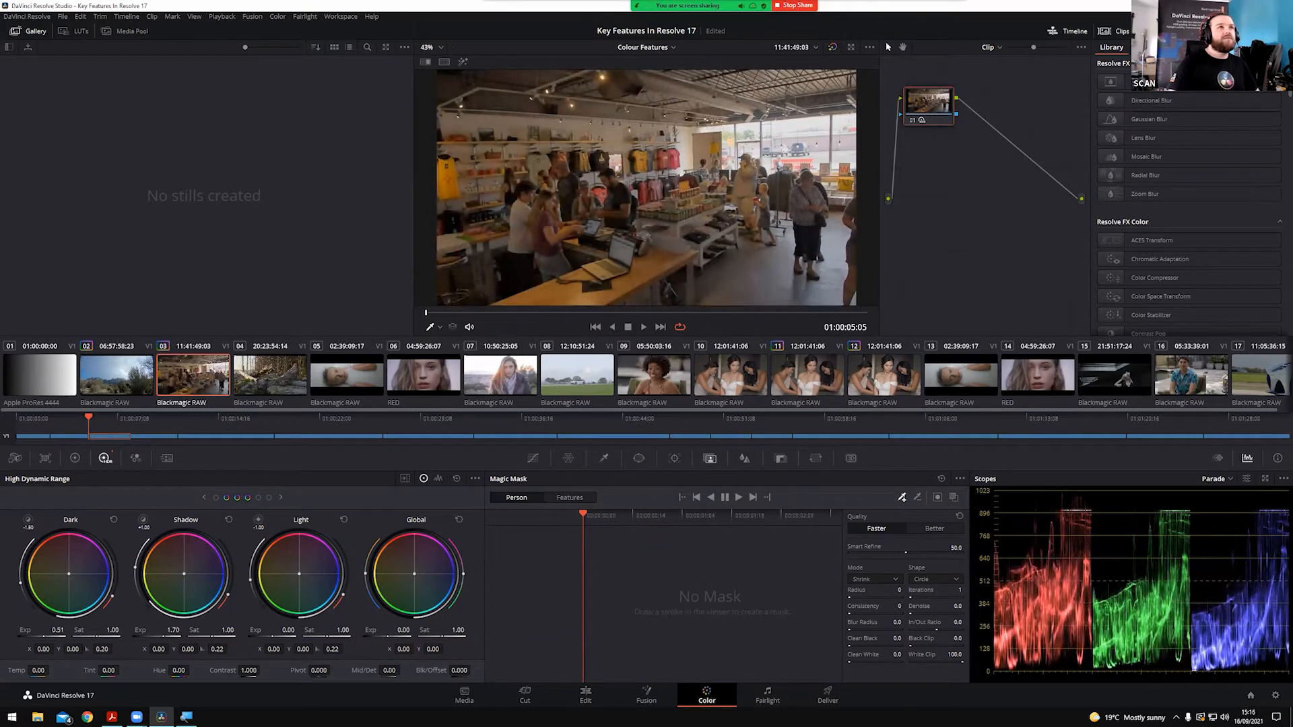
pyautogui.moveTo(203, 630)
pyautogui.mouseDown()
pyautogui.moveTo(258, 630)
pyautogui.moveTo(210, 630)
pyautogui.mouseUp()
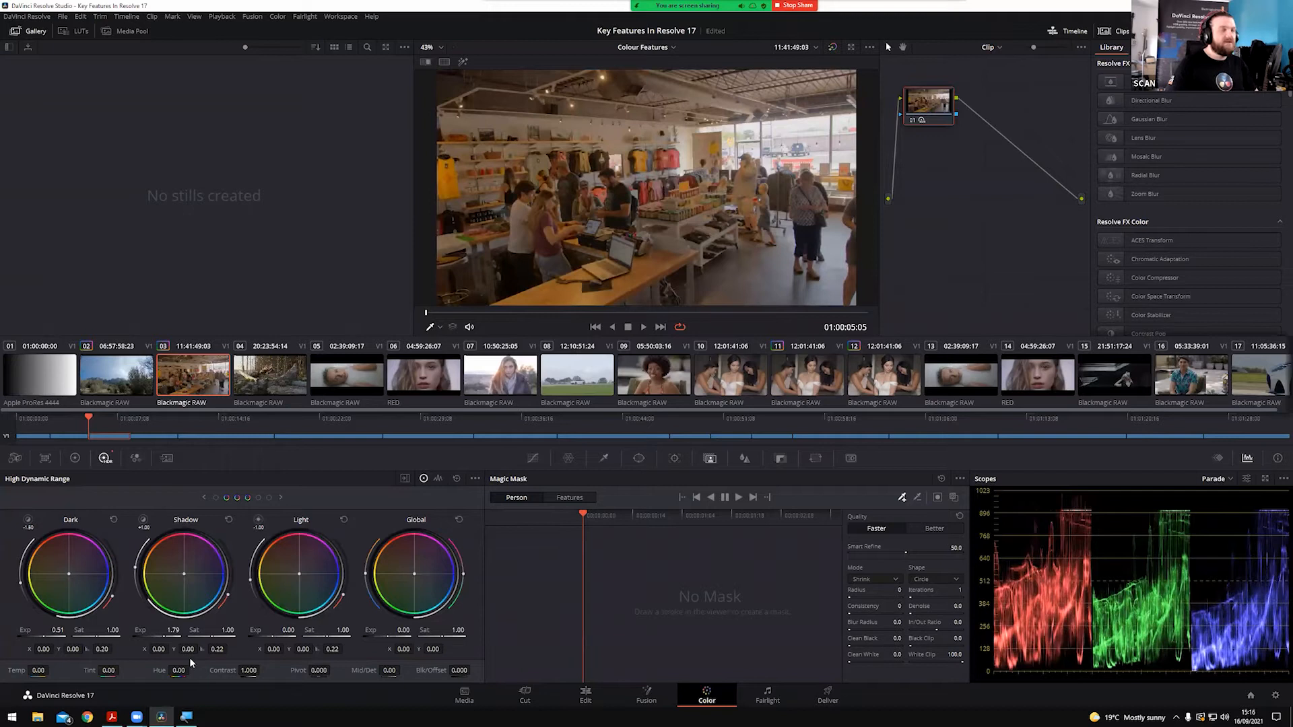
# Compare the whole shop interior shot before and after the shadow recovery by bypassing and re-enabling node 01
pyautogui.hotkey('ctrl', 'd')
pyautogui.hotkey('ctrl', 'd')
pyautogui.hotkey('ctrl', 'd')
pyautogui.hotkey('ctrl', 'd')
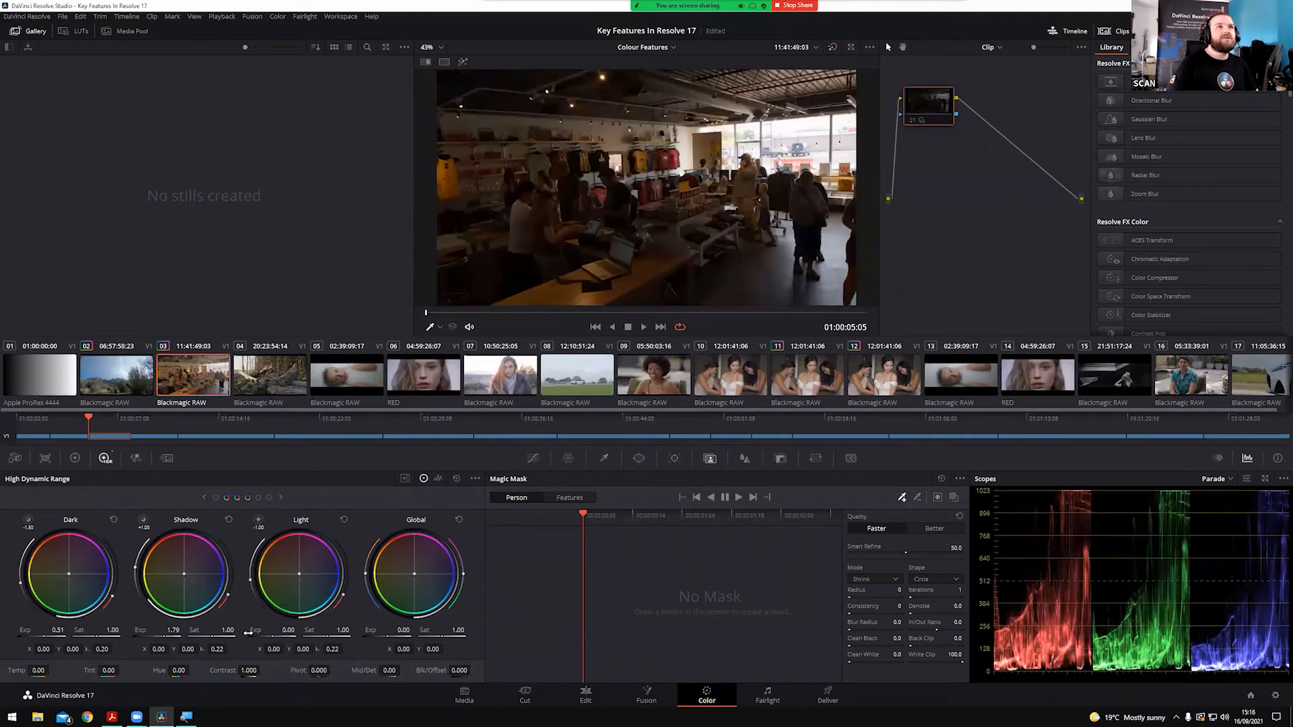
pyautogui.hotkey('ctrl', 'd')
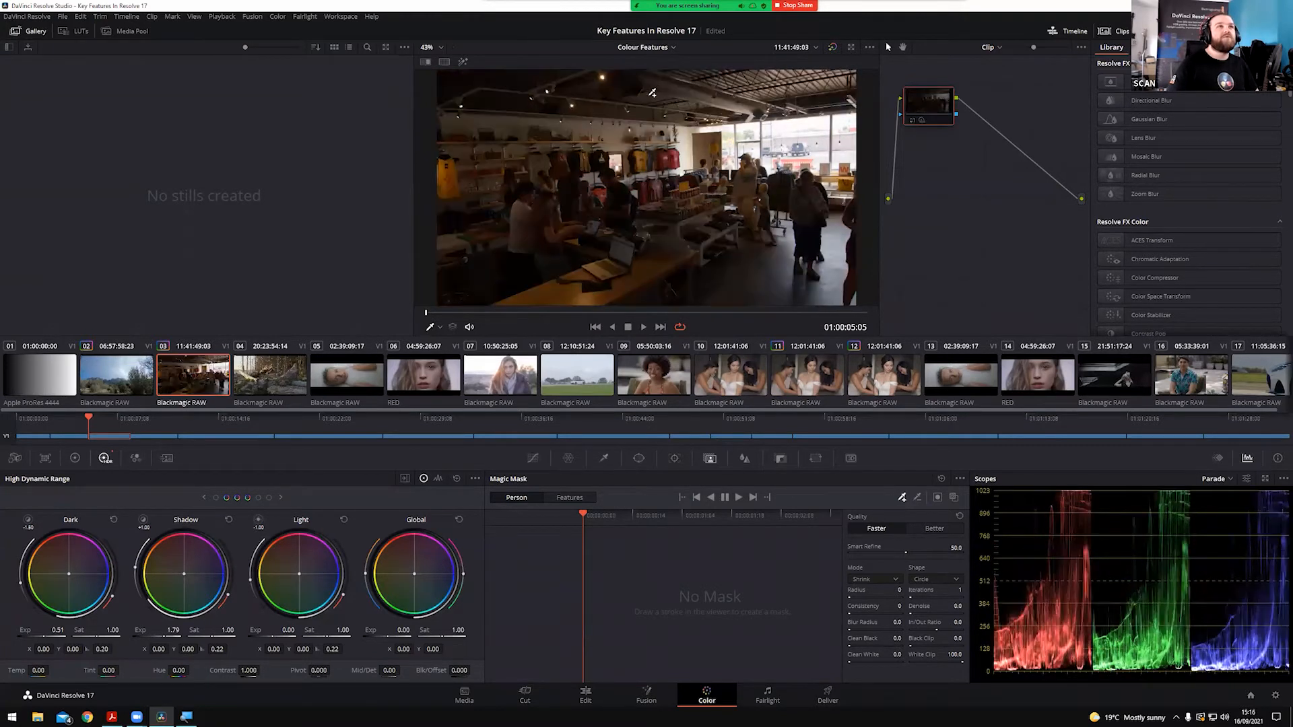
pyautogui.hotkey('ctrl', 'd')
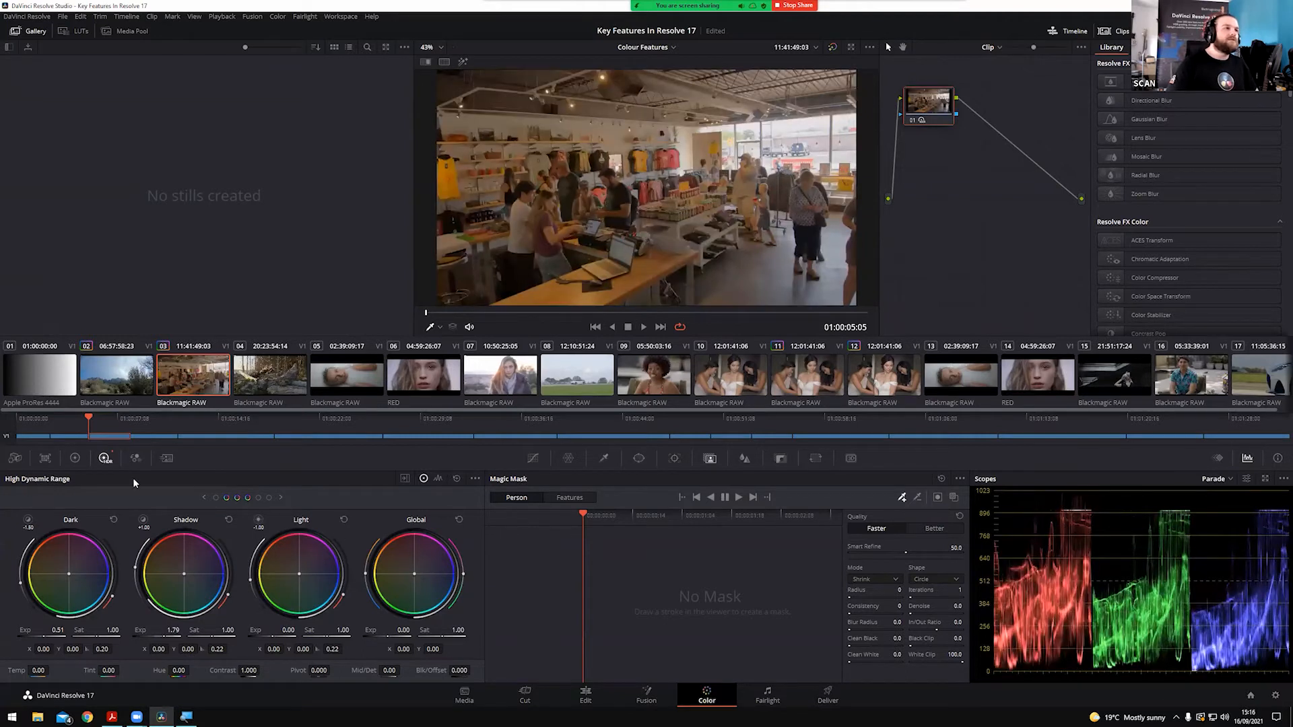
pyautogui.hotkey('ctrl', 'd')
pyautogui.hotkey('ctrl', 'd')
pyautogui.moveTo(26, 522)
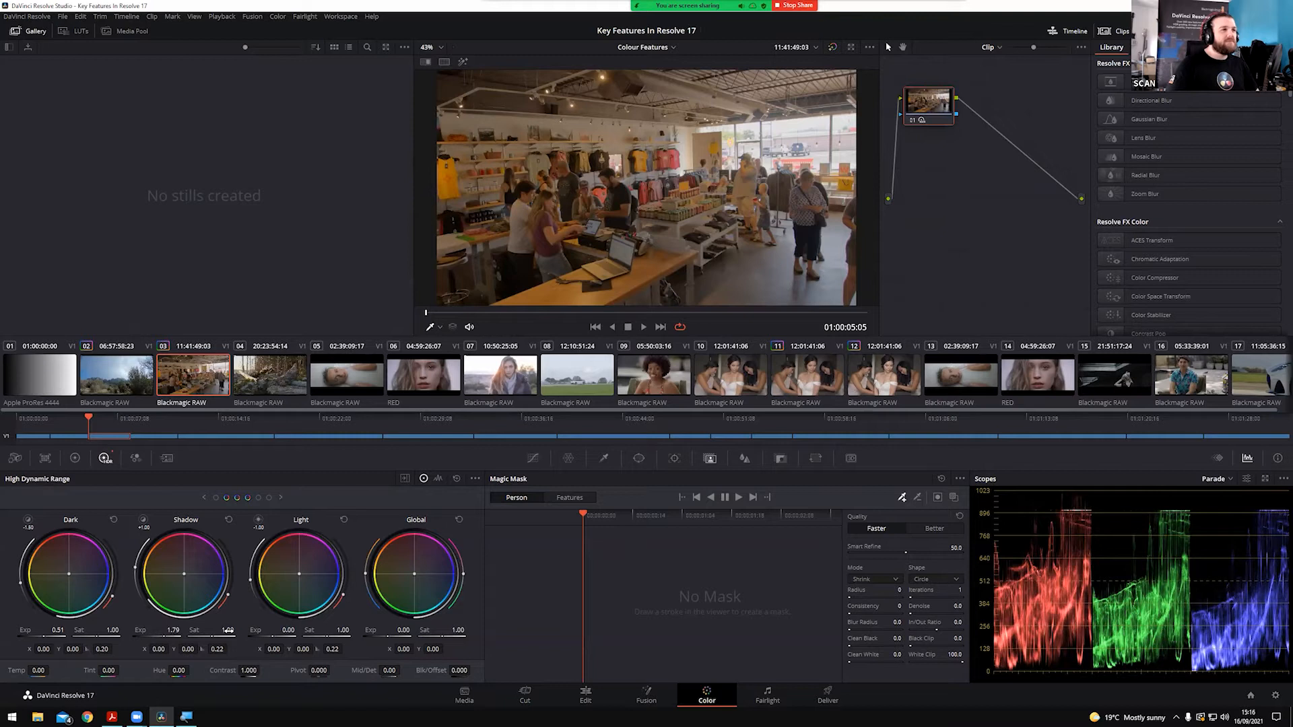
# Lower the Shadow saturation to 0.91 and the Dark saturation to 0.93, and try adjusting the Light saturation before resetting it
pyautogui.moveTo(228, 630); pyautogui.dragTo(214, 631)
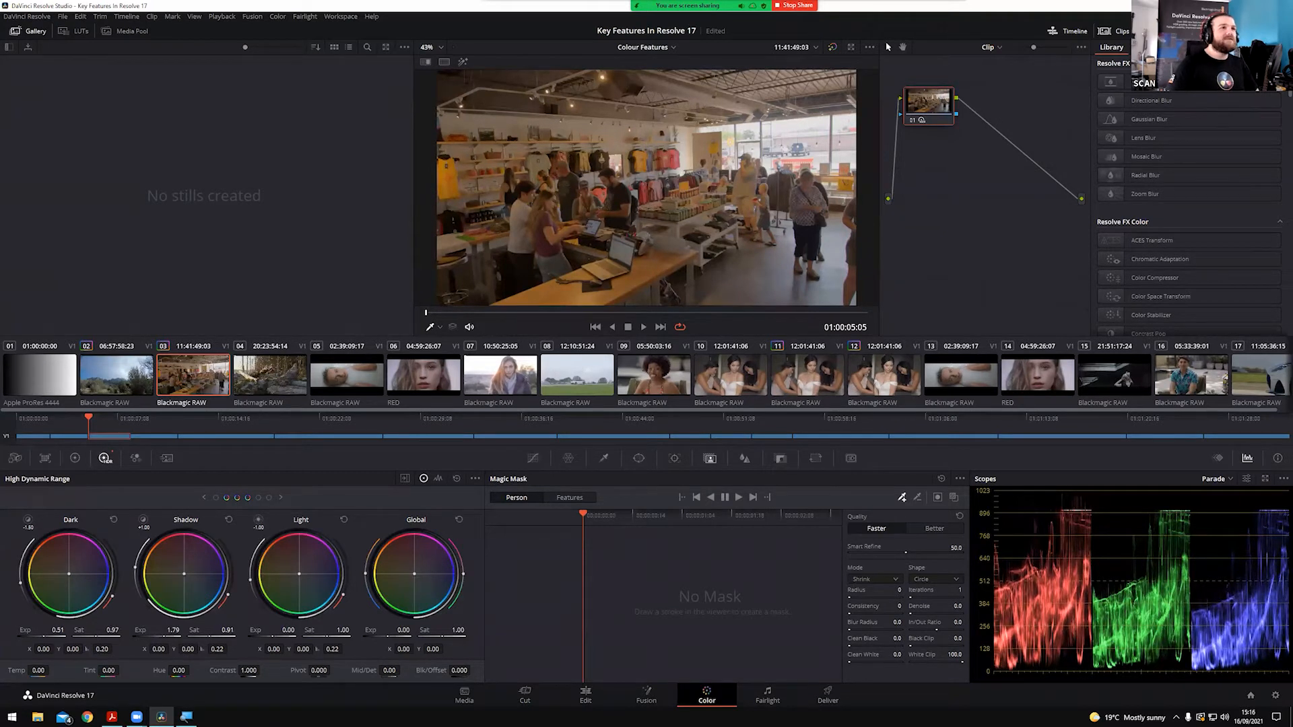
pyautogui.moveTo(113, 630); pyautogui.dragTo(106, 630)
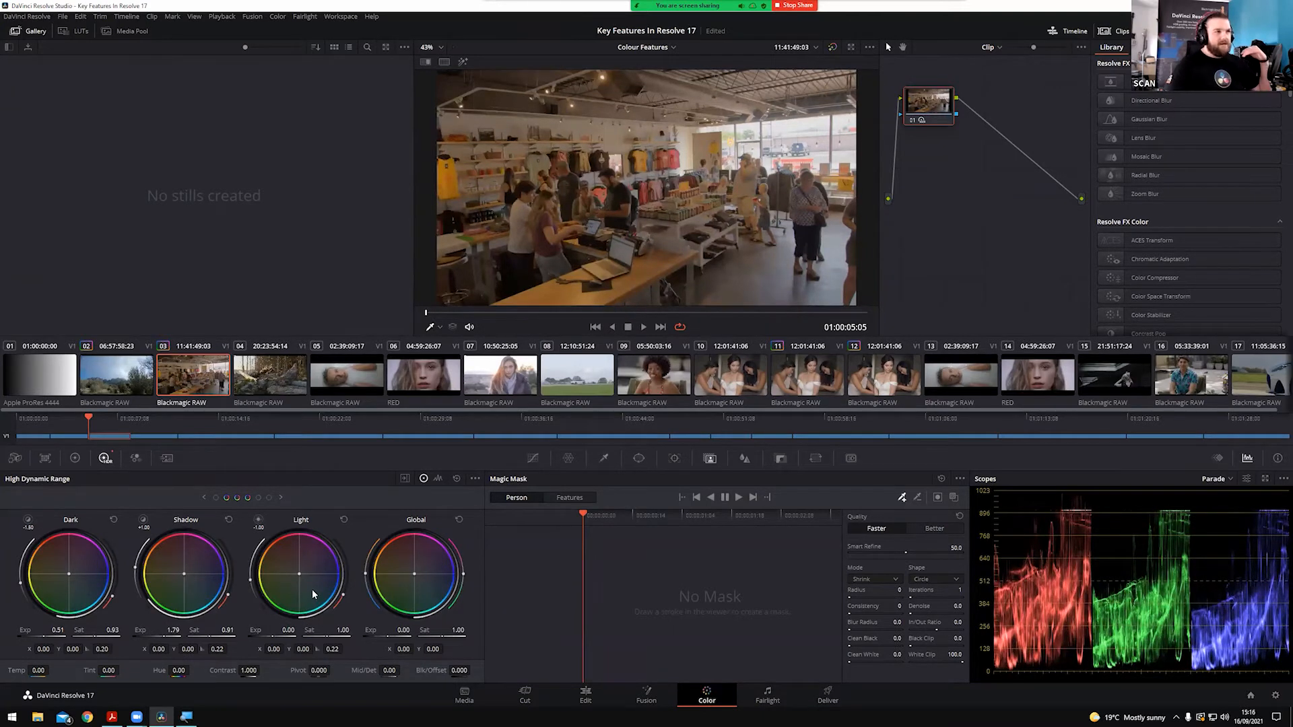
pyautogui.moveTo(343, 630); pyautogui.dragTo(357, 630)
pyautogui.doubleClick(312, 628)
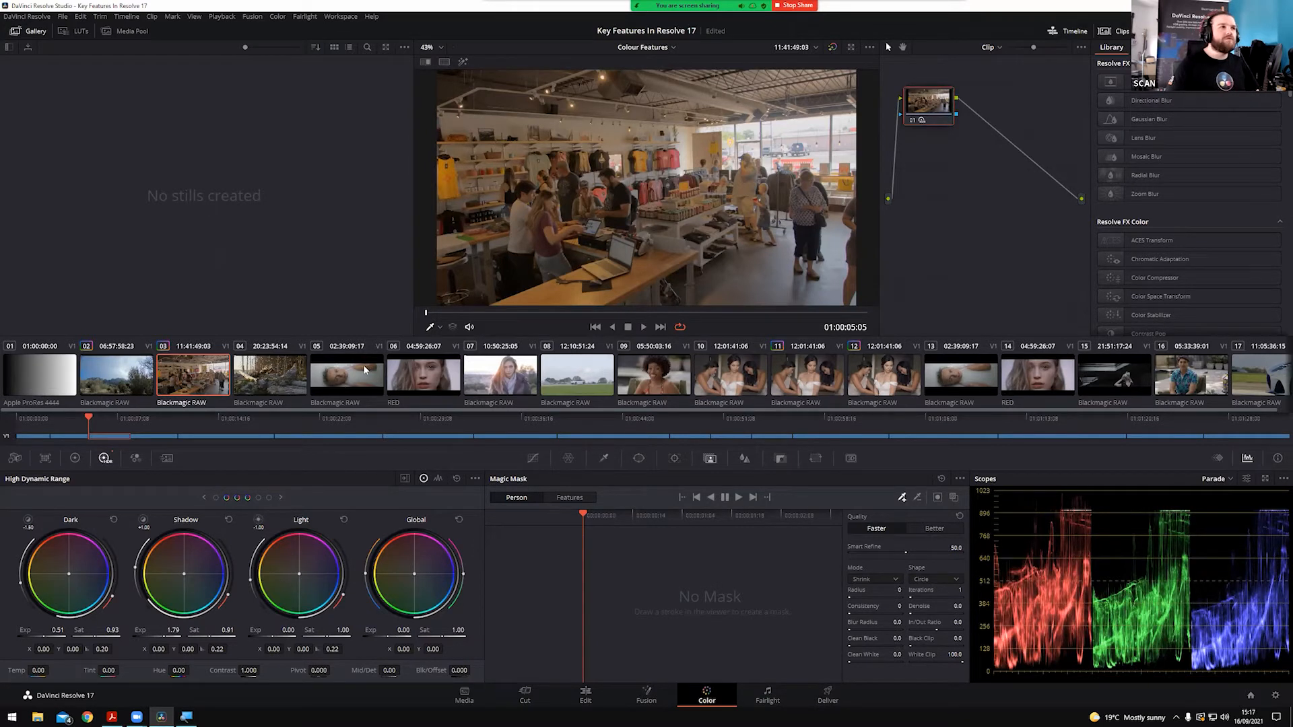
# On the driftwood clip 04, try raising the Global wheel's exposure to 0.34 and reset it
pyautogui.click(272, 384)
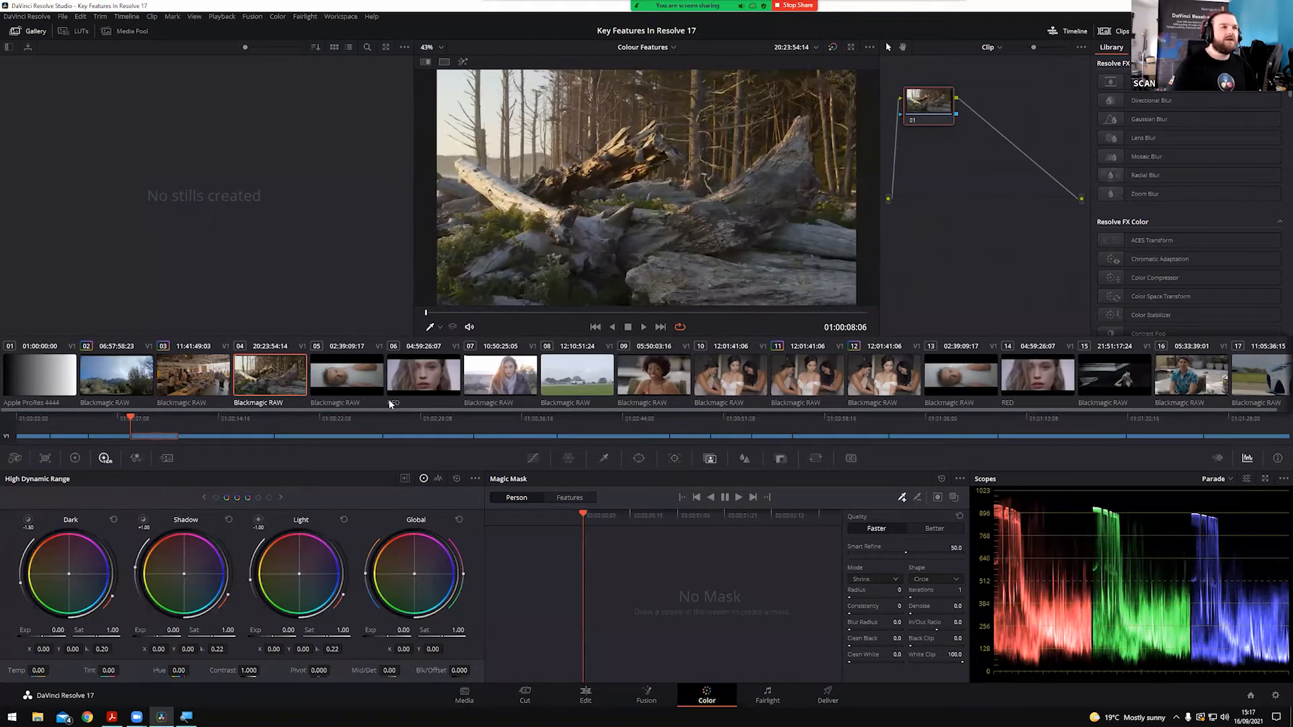
pyautogui.moveTo(403, 630); pyautogui.dragTo(426, 631)
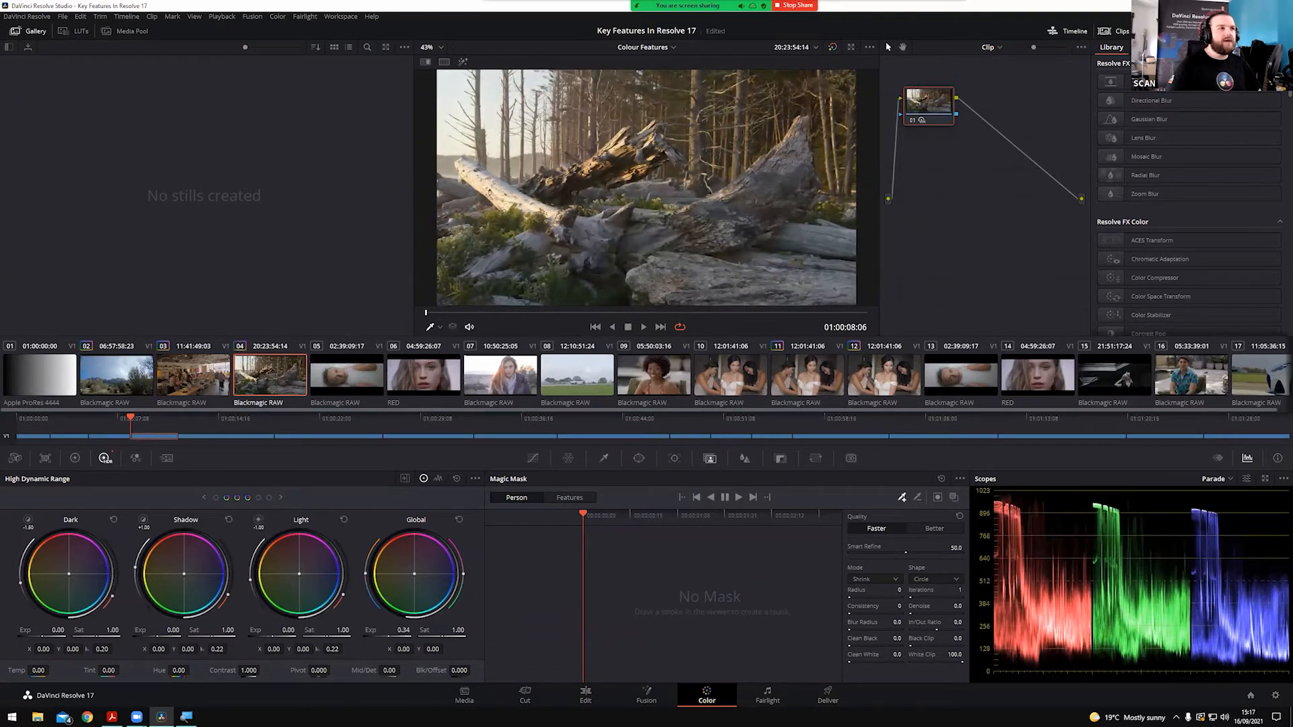
pyautogui.doubleClick(368, 630)
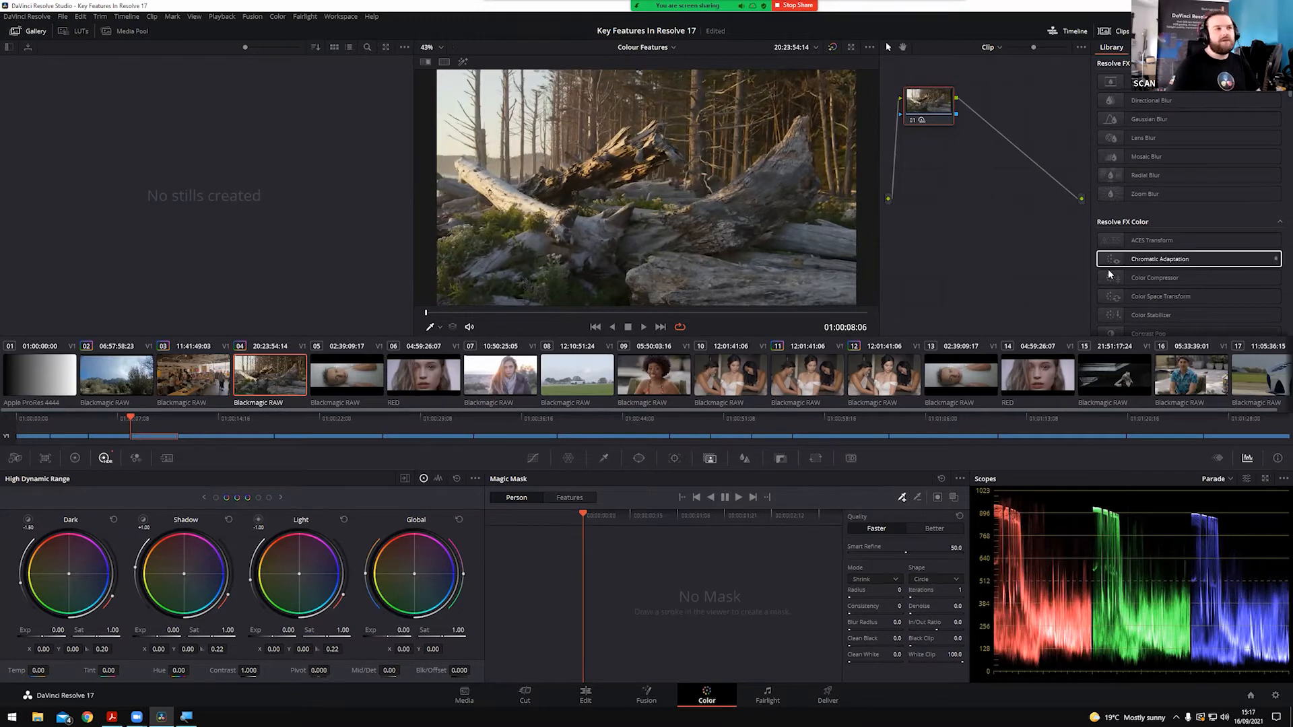
# Switch to the Primaries wheels, try and reset a temperature shift, and set the temperature to 100.0
pyautogui.click(75, 458)
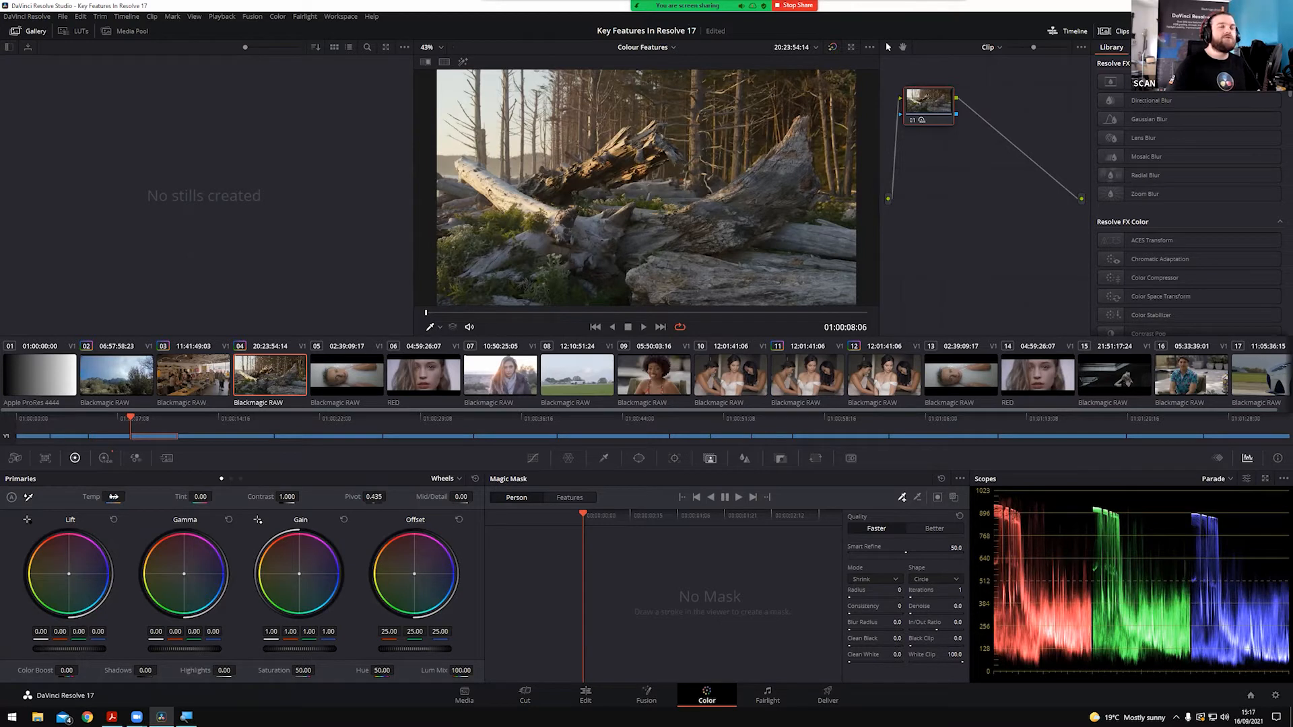
pyautogui.moveTo(113, 496)
pyautogui.mouseDown()
pyautogui.moveTo(64, 496)
pyautogui.moveTo(195, 496)
pyautogui.moveTo(95, 496)
pyautogui.mouseUp()
pyautogui.doubleClick(94, 496)
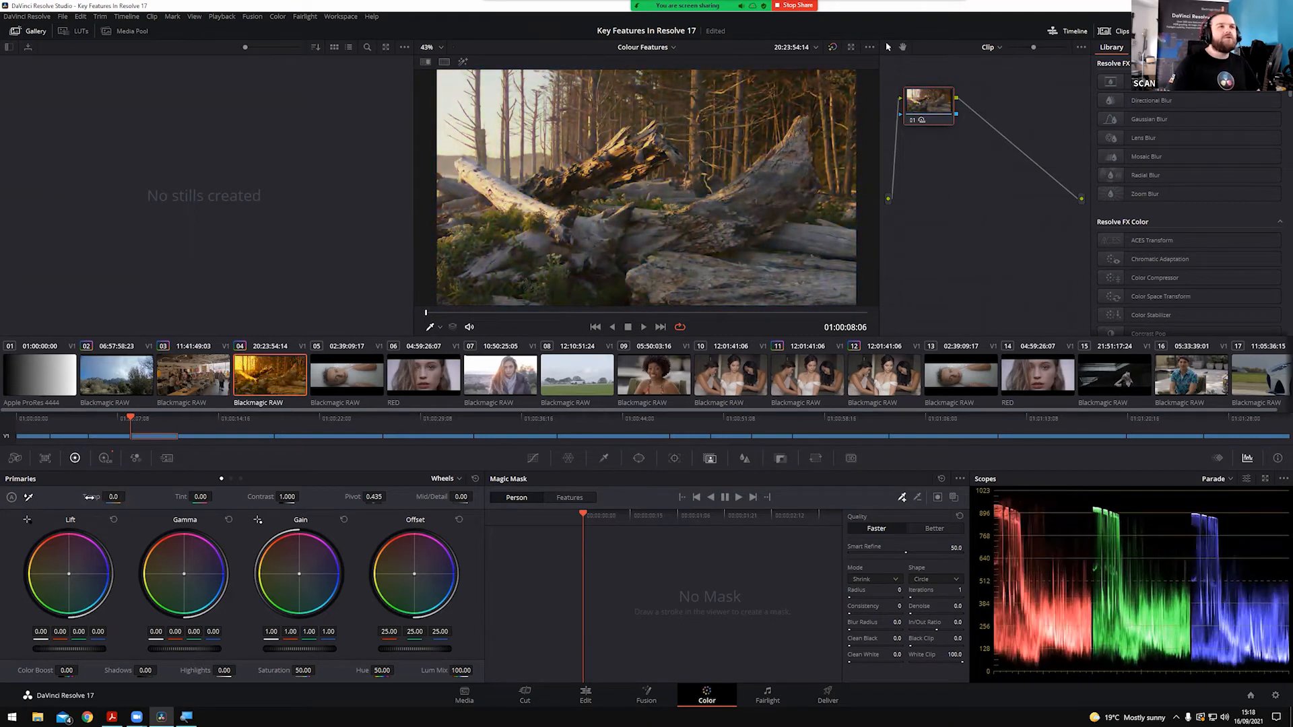
pyautogui.moveTo(113, 496)
pyautogui.mouseDown()
pyautogui.moveTo(101, 496)
pyautogui.moveTo(129, 496)
pyautogui.mouseUp()
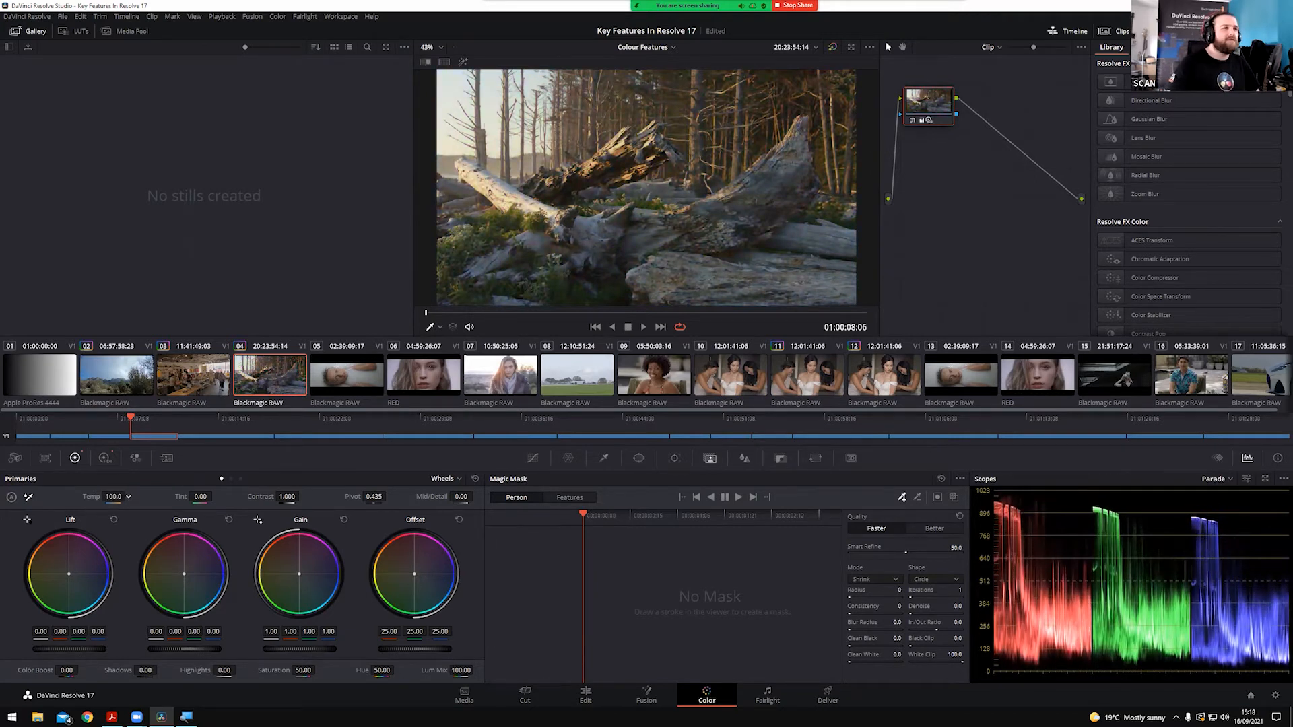
# Reset the Primaries temperature on driftwood clip 04, and use the HDR Global wheel to cool the temperature to about -879
pyautogui.doubleClick(92, 497)
pyautogui.click(104, 458)
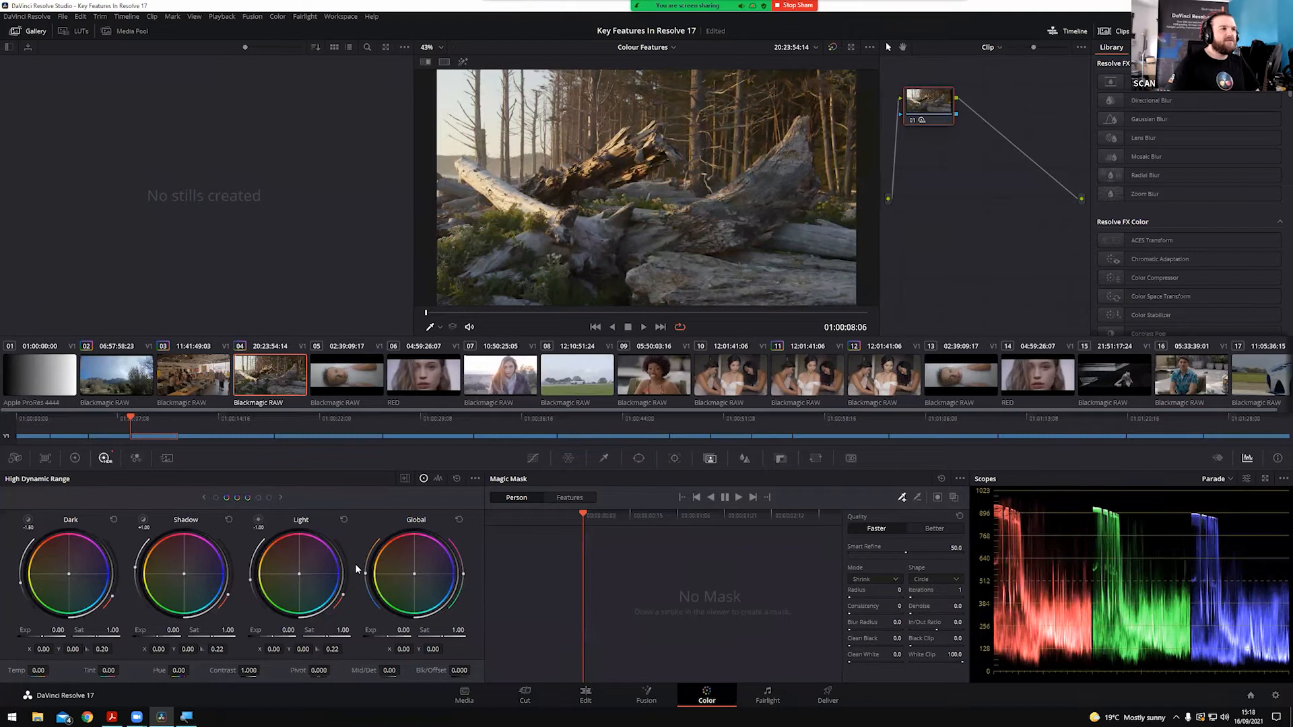
pyautogui.moveTo(366, 573)
pyautogui.mouseDown()
pyautogui.moveTo(375, 609)
pyautogui.moveTo(372, 527)
pyautogui.moveTo(353, 600)
pyautogui.moveTo(379, 667)
pyautogui.moveTo(355, 571)
pyautogui.moveTo(367, 551)
pyautogui.moveTo(367, 630)
pyautogui.moveTo(381, 479)
pyautogui.moveTo(387, 622)
pyautogui.moveTo(376, 591)
pyautogui.mouseUp()
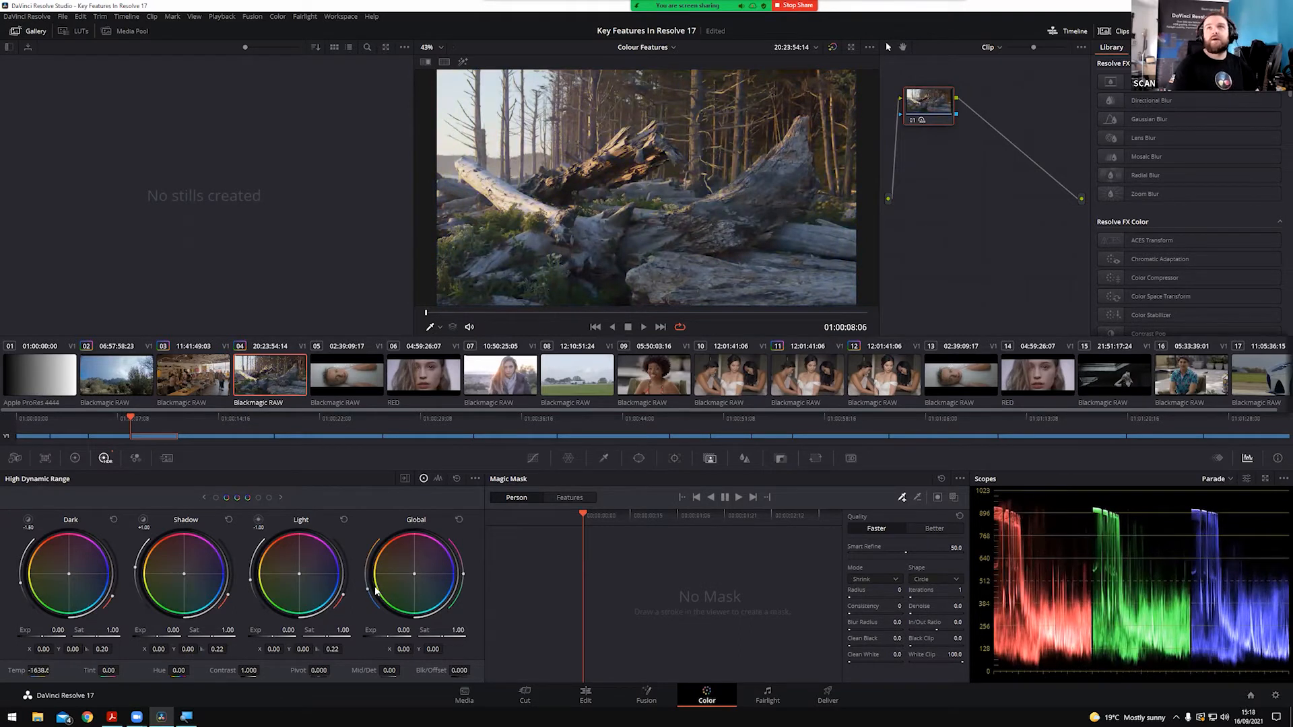
pyautogui.moveTo(376, 590); pyautogui.dragTo(377, 581)
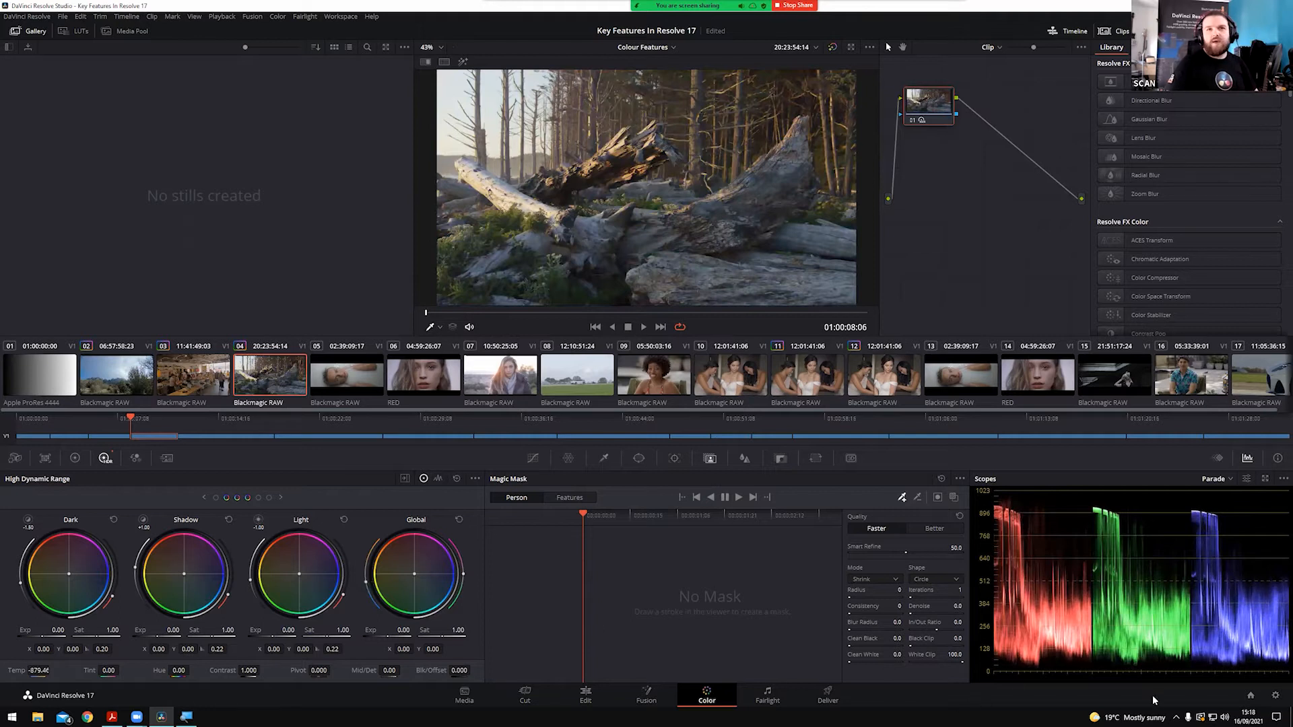
# Check the Color Management page of the project settings and leave it without saving changes
pyautogui.click(1276, 696)
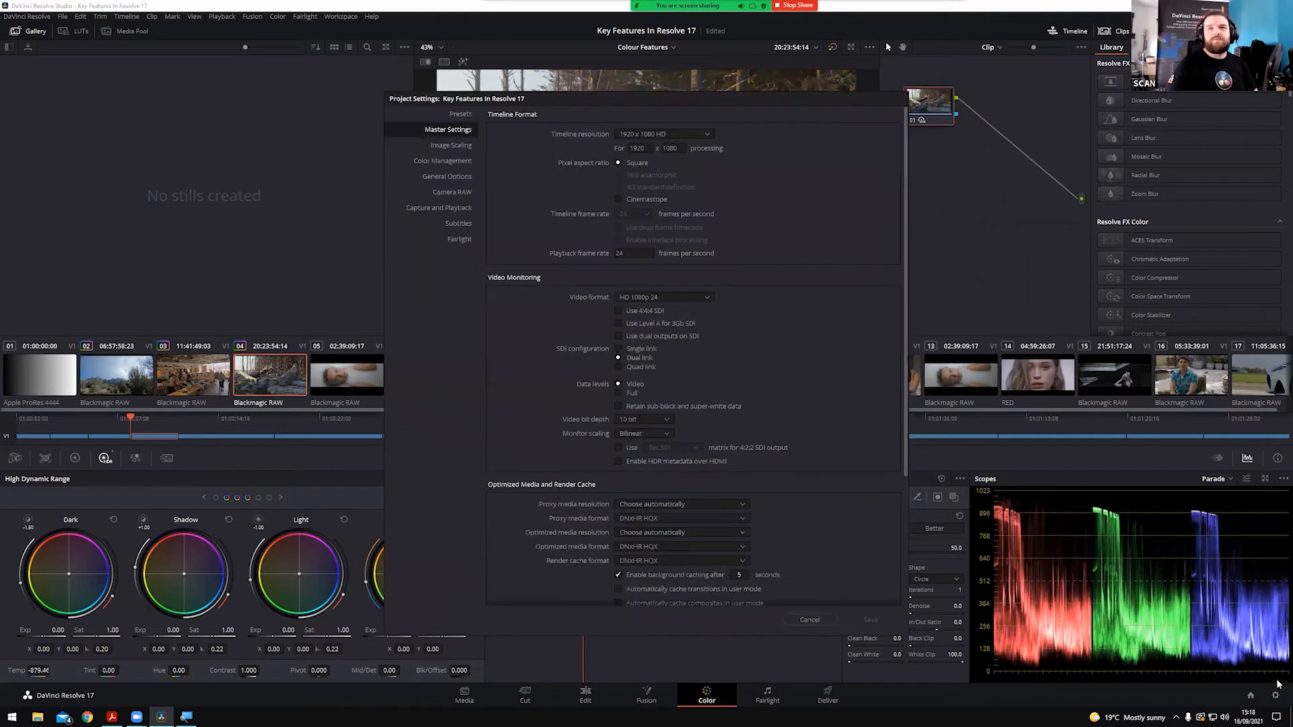
pyautogui.click(431, 163)
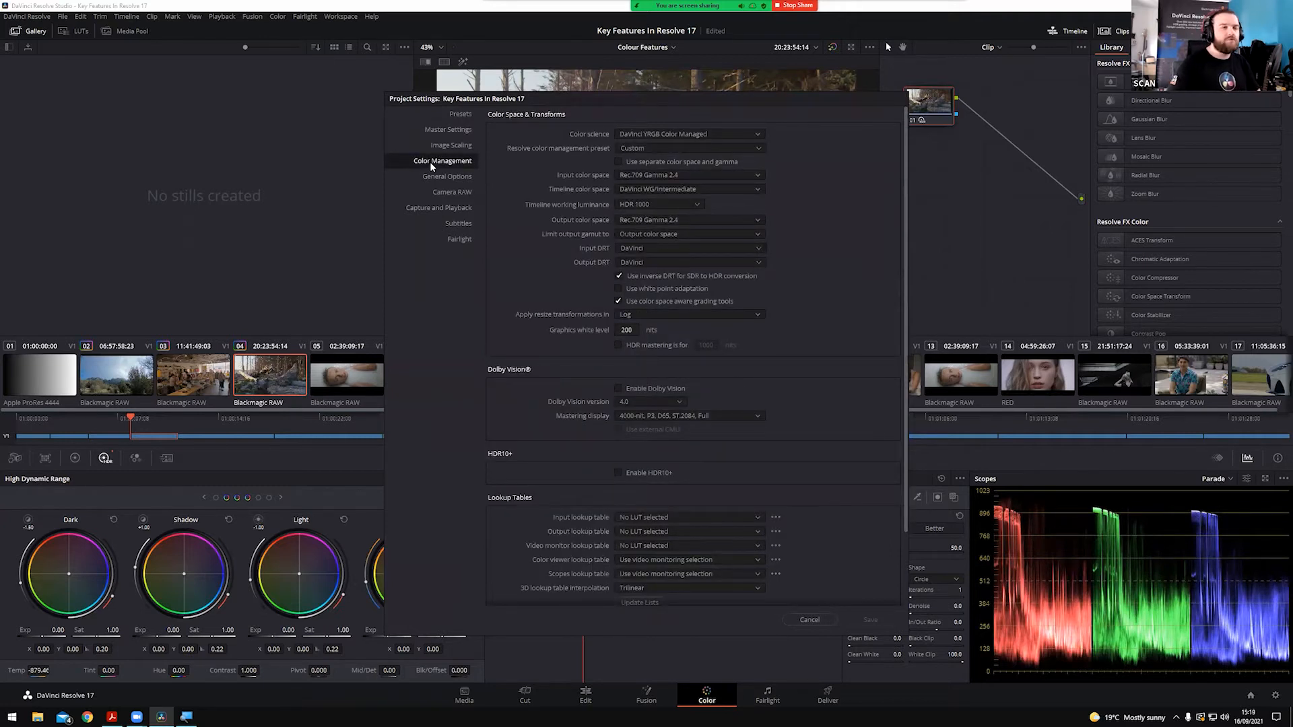
pyautogui.click(811, 621)
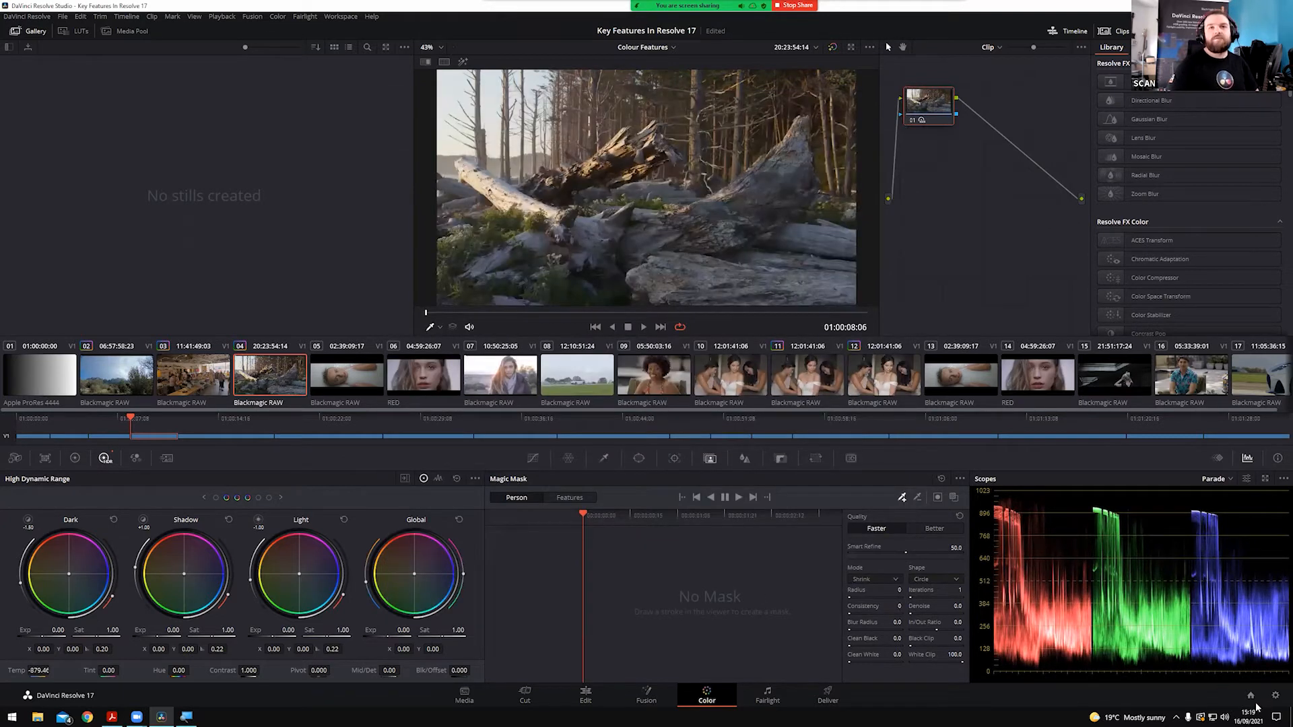
# Reopen the Color Management settings and reposition the window to compare its color space options with the driftwood image
pyautogui.click(1275, 696)
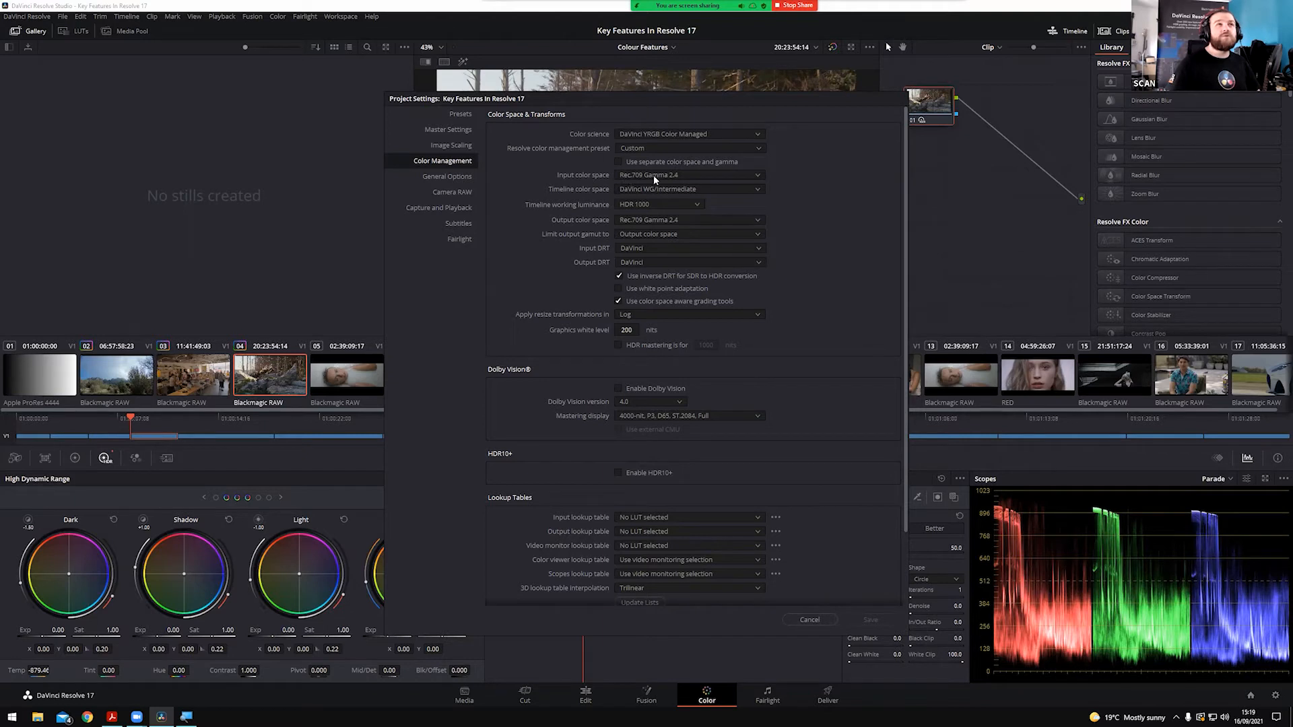
pyautogui.moveTo(648, 99); pyautogui.dragTo(683, 424)
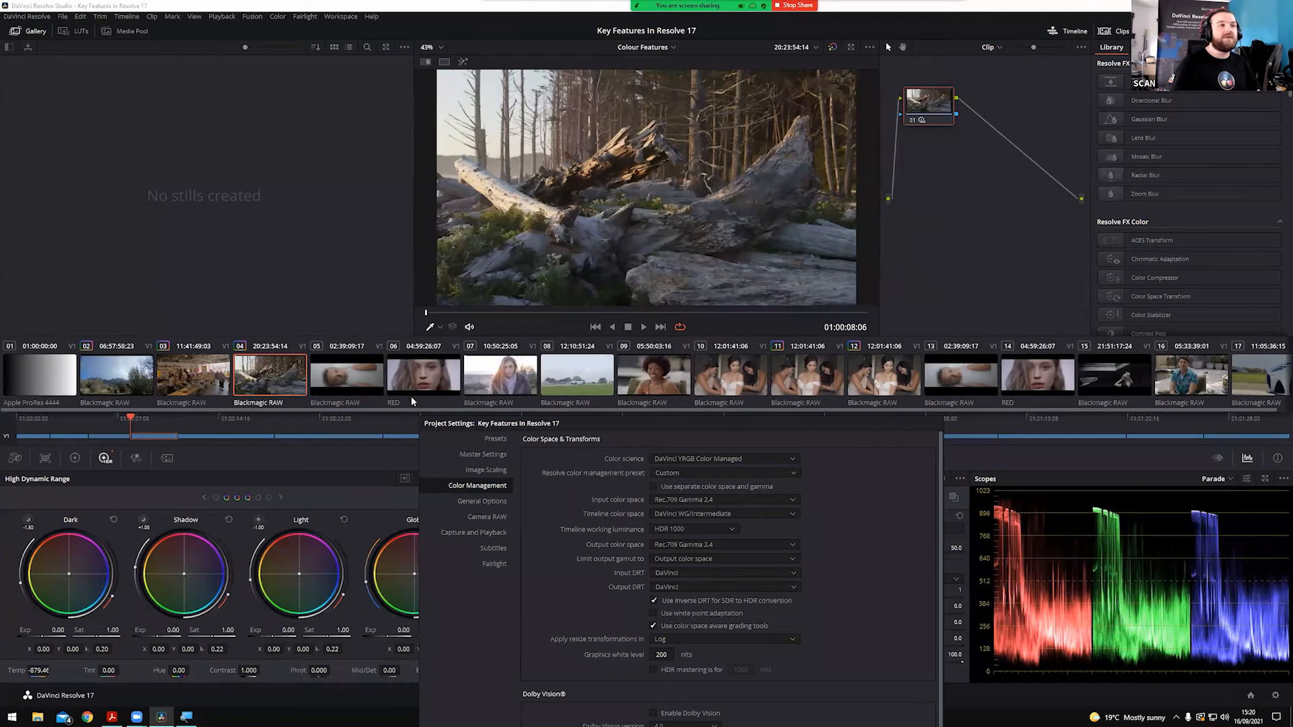
pyautogui.moveTo(537, 422); pyautogui.dragTo(529, 146)
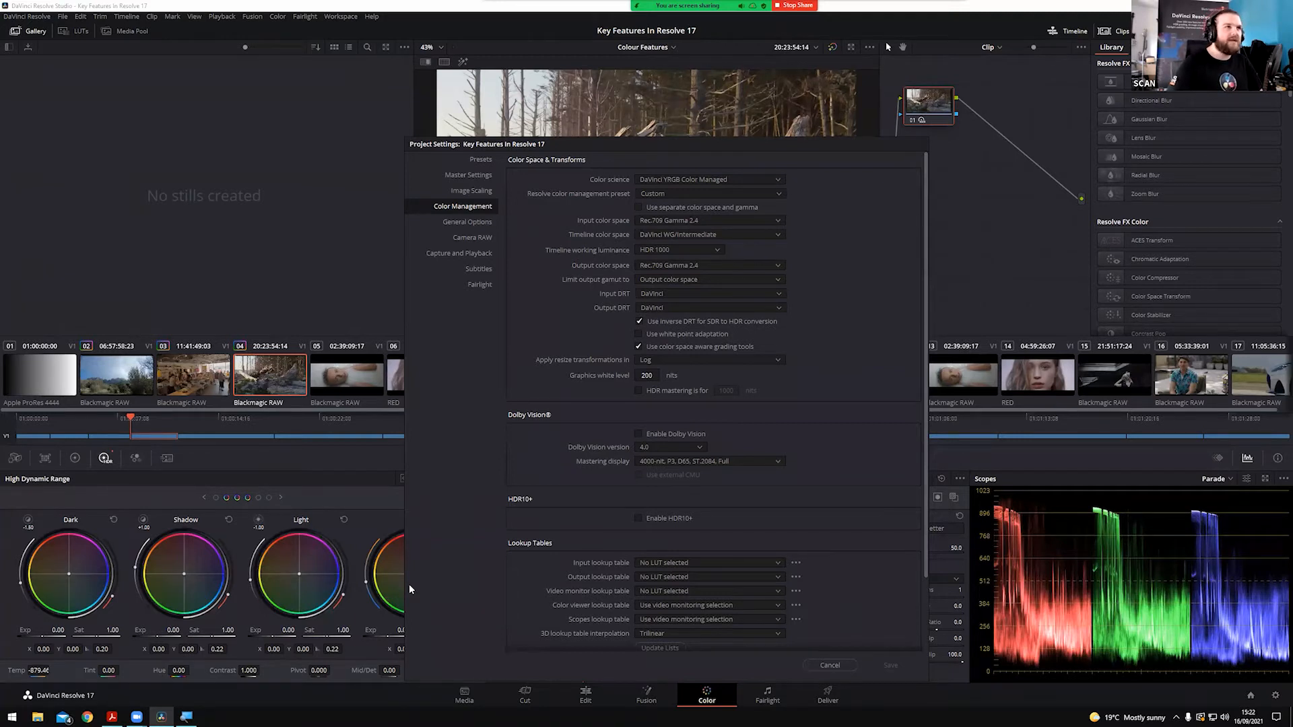
pyautogui.moveTo(556, 143); pyautogui.dragTo(535, 421)
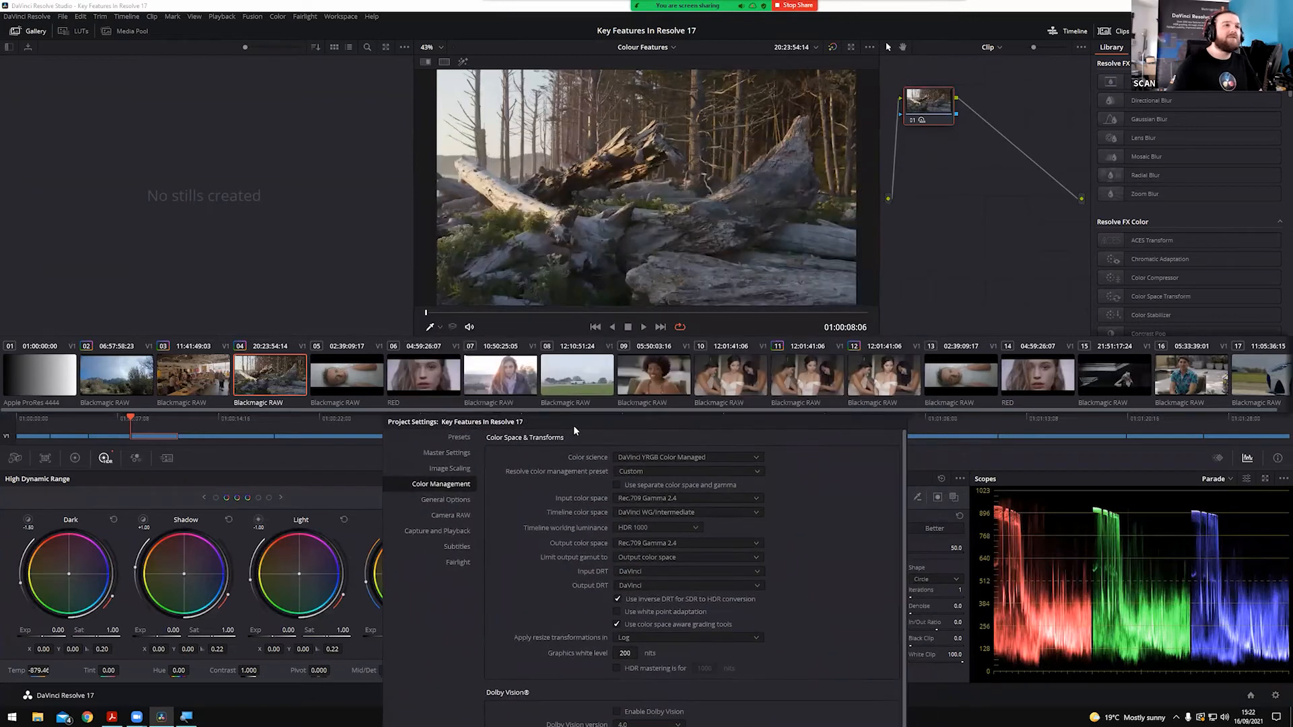
pyautogui.moveTo(603, 425); pyautogui.dragTo(603, 145)
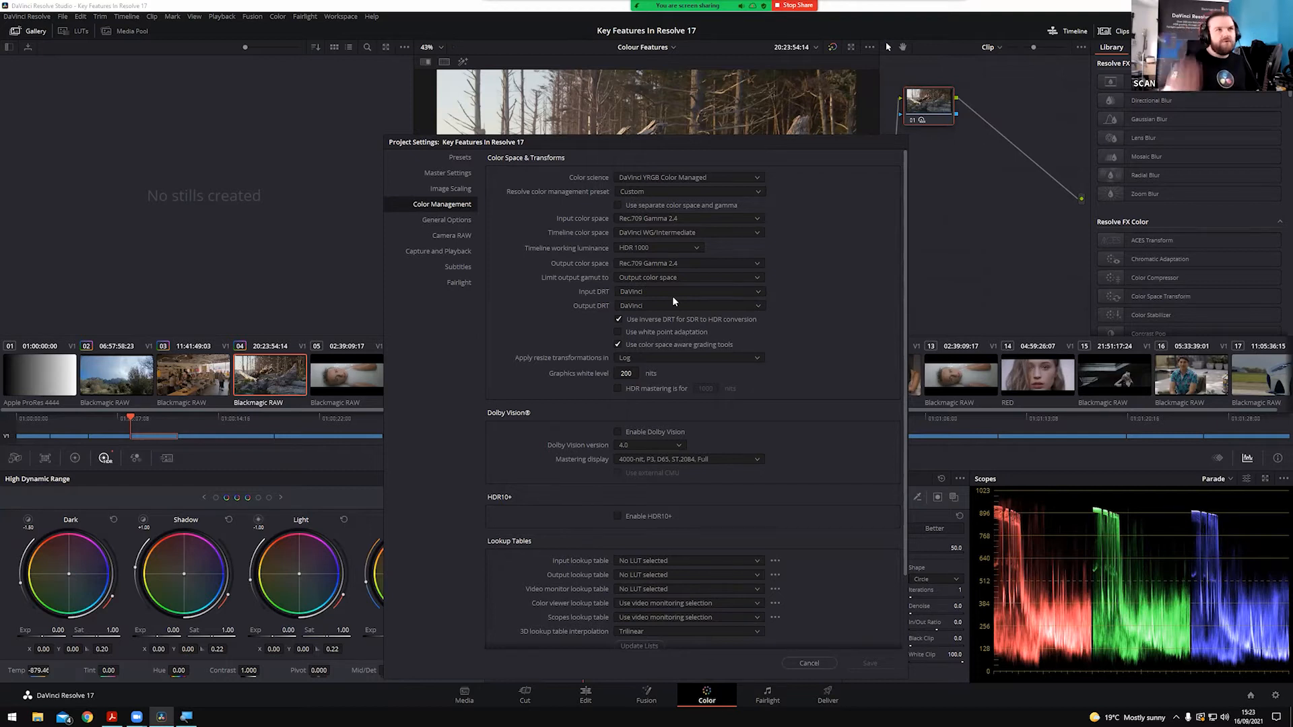
# Review the available Input DRT options and close the project settings without changing anything
pyautogui.click(717, 292)
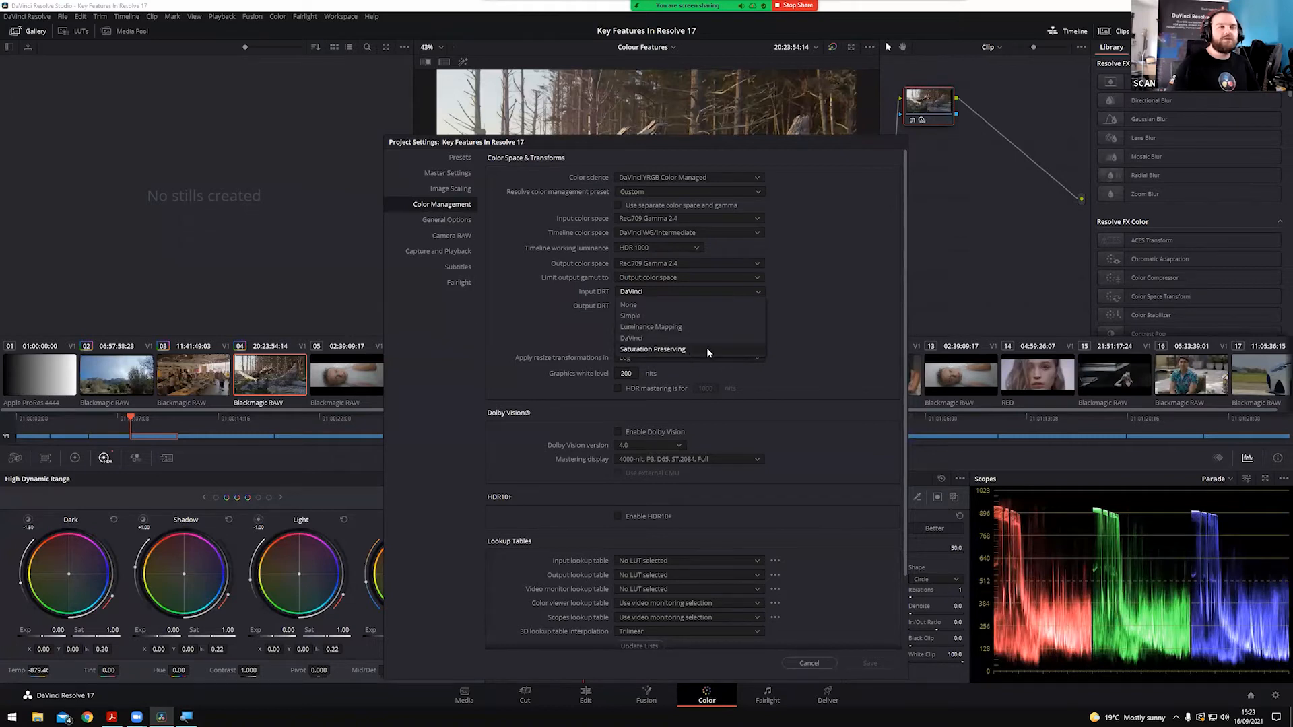
pyautogui.click(842, 311)
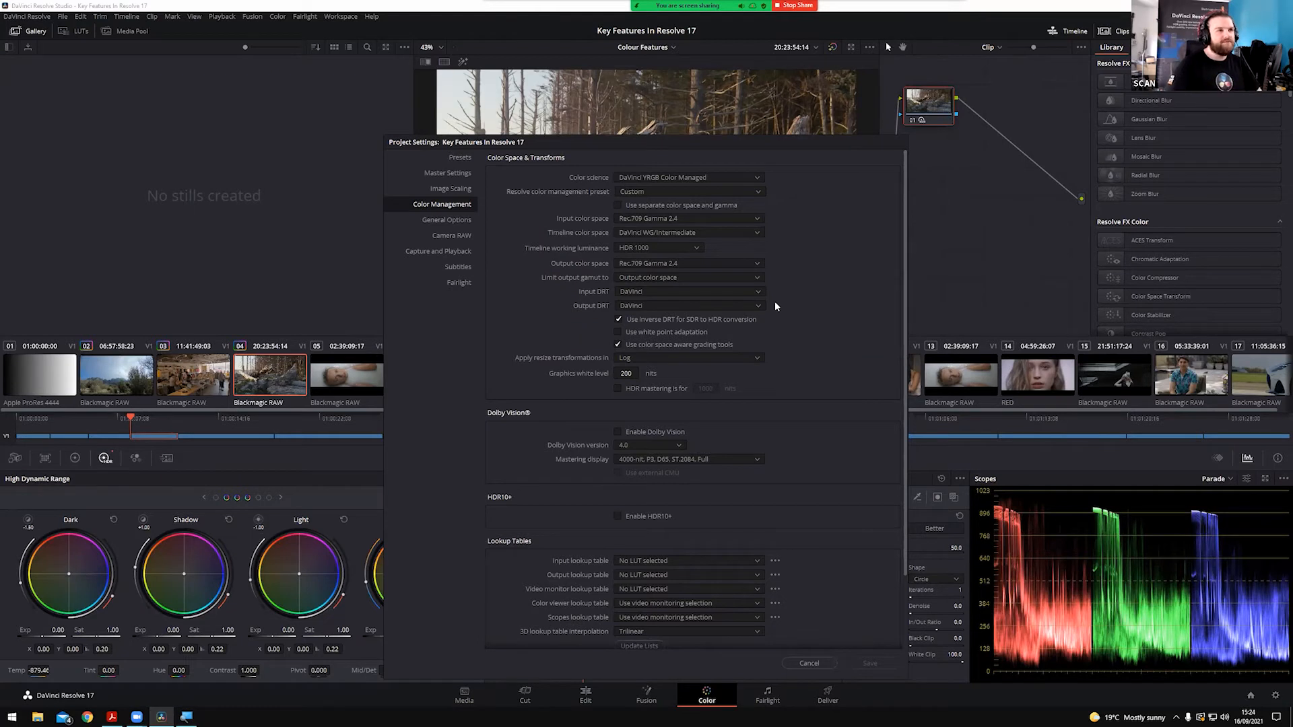
pyautogui.click(809, 663)
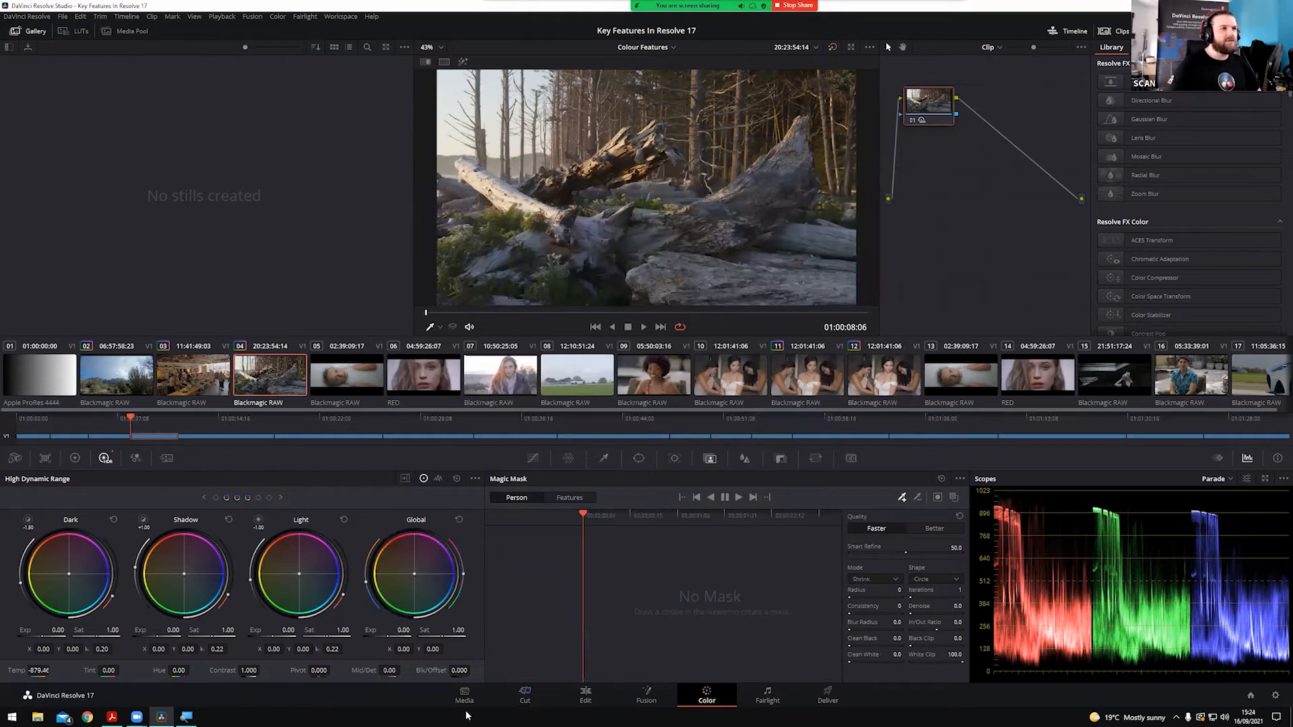
# Warm and readjust the driftwood shot's temperature with the HDR Global wheel
pyautogui.moveTo(366, 586); pyautogui.dragTo(381, 513)
pyautogui.moveTo(353, 614); pyautogui.dragTo(372, 572)
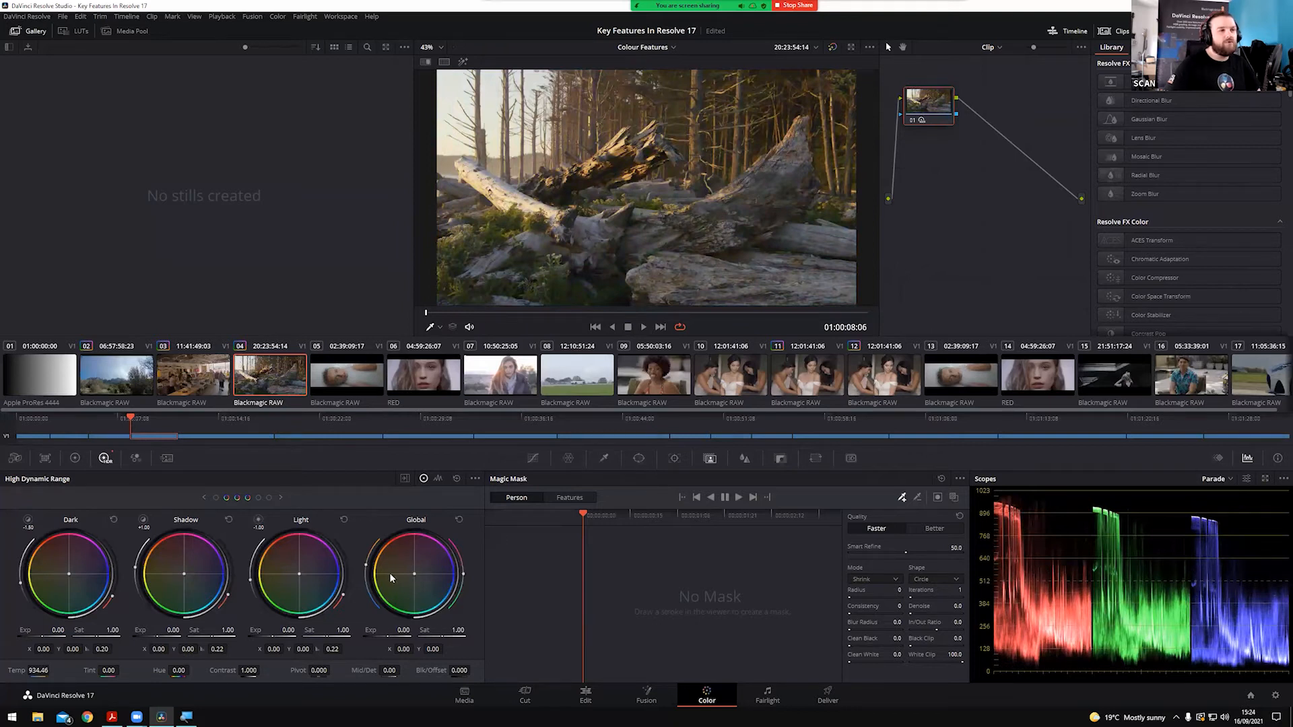
pyautogui.moveTo(368, 567)
pyautogui.mouseDown()
pyautogui.moveTo(375, 620)
pyautogui.moveTo(393, 618)
pyautogui.moveTo(372, 546)
pyautogui.moveTo(389, 626)
pyautogui.moveTo(375, 540)
pyautogui.moveTo(385, 611)
pyautogui.moveTo(376, 560)
pyautogui.moveTo(378, 580)
pyautogui.mouseUp()
# On the greyscale ramp clip 01, try an HDR Global temperature of 4000 and reset the HDR palette
pyautogui.click(43, 385)
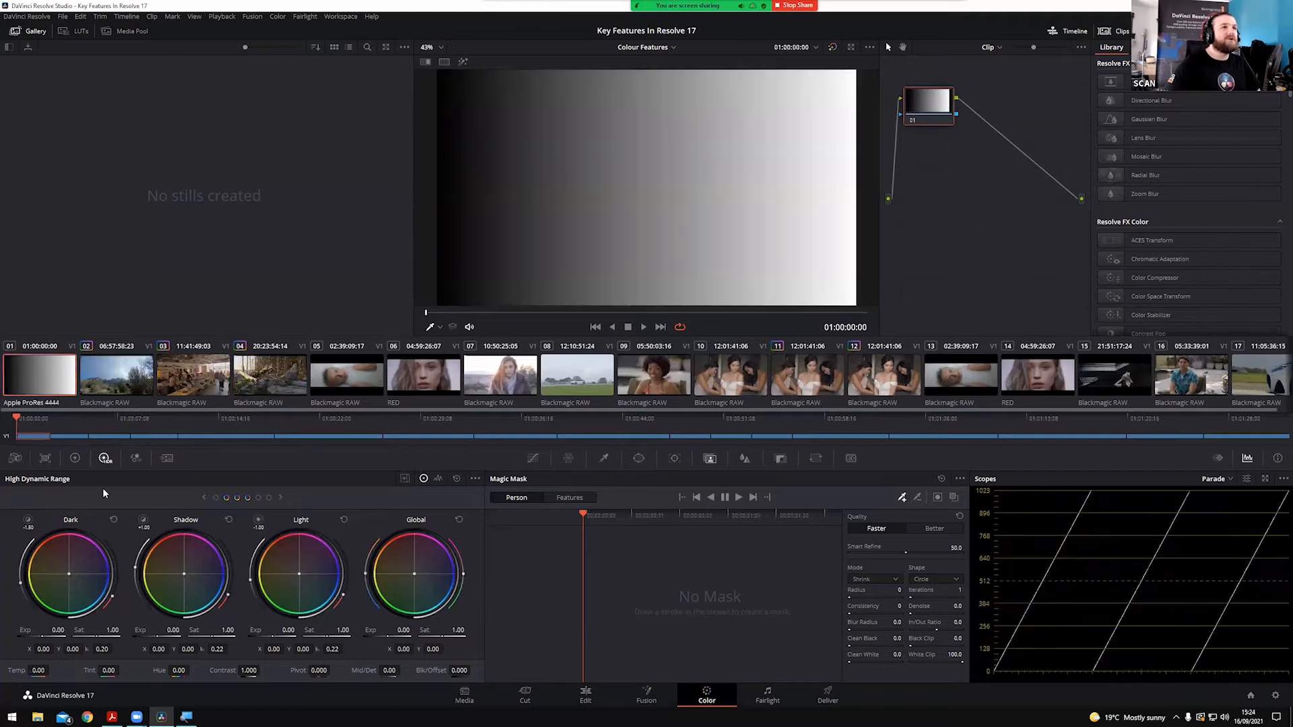
pyautogui.moveTo(363, 578); pyautogui.dragTo(378, 520)
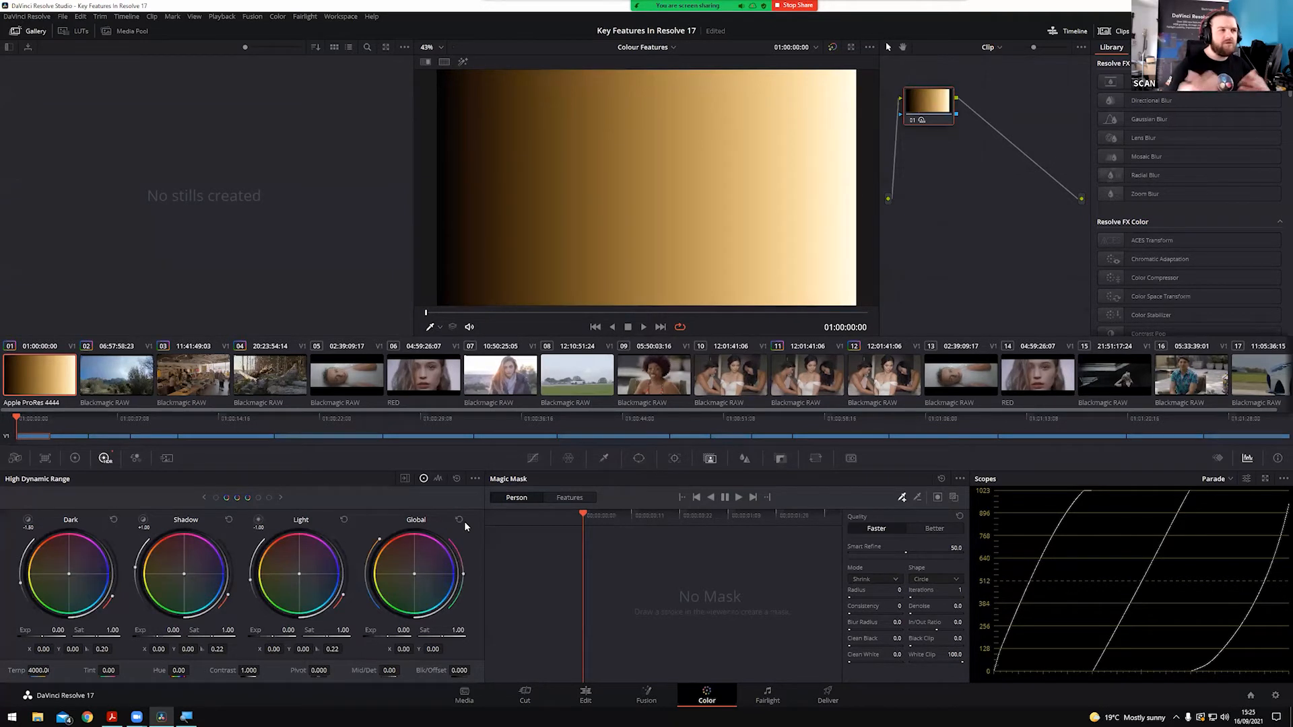
pyautogui.click(459, 480)
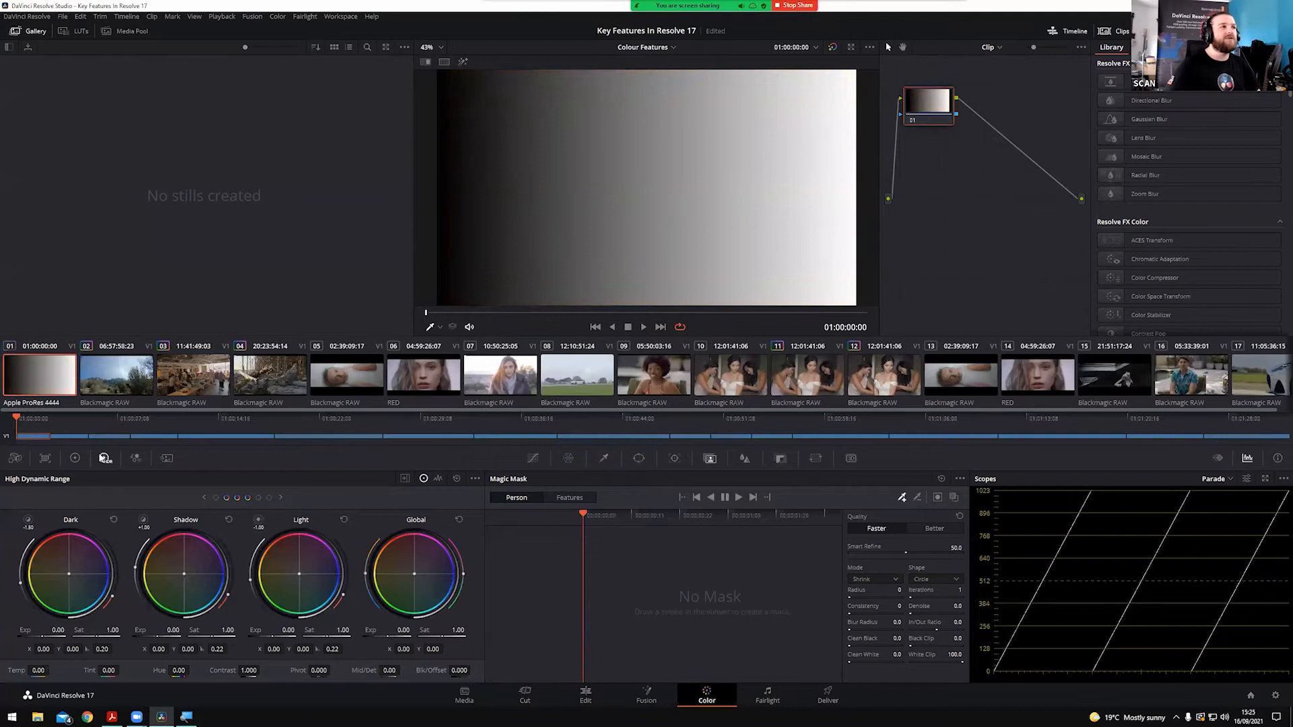
# Try a temperature of 4000.0 in the Primaries wheels on the greyscale ramp and reset it for comparison
pyautogui.click(75, 458)
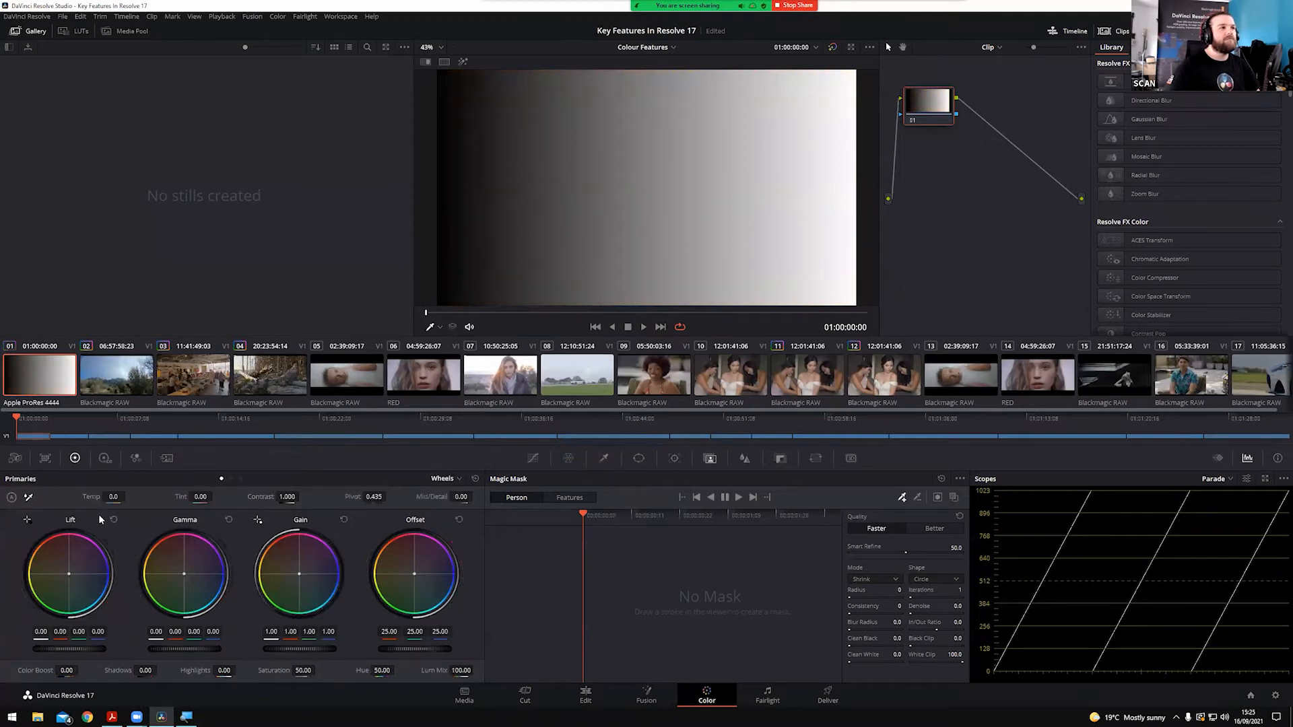
pyautogui.moveTo(113, 497)
pyautogui.mouseDown()
pyautogui.moveTo(128, 497)
pyautogui.moveTo(88, 497)
pyautogui.moveTo(128, 497)
pyautogui.mouseUp()
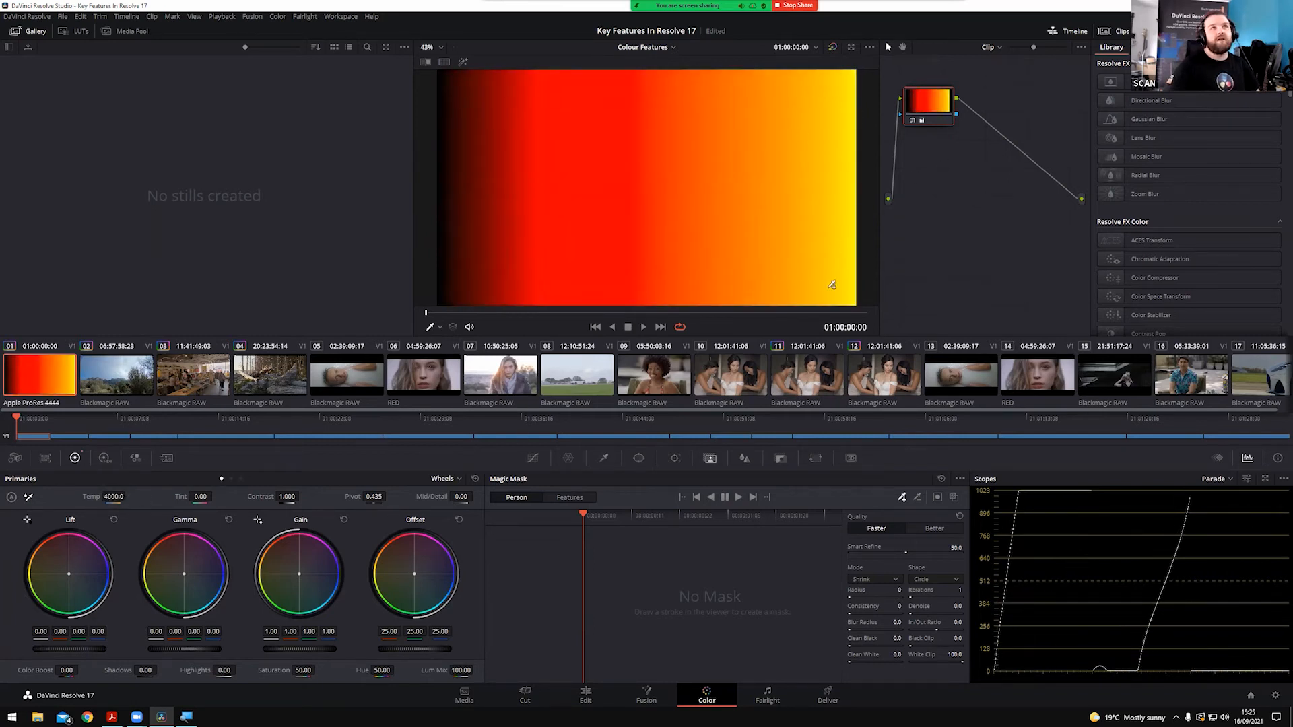
pyautogui.doubleClick(90, 498)
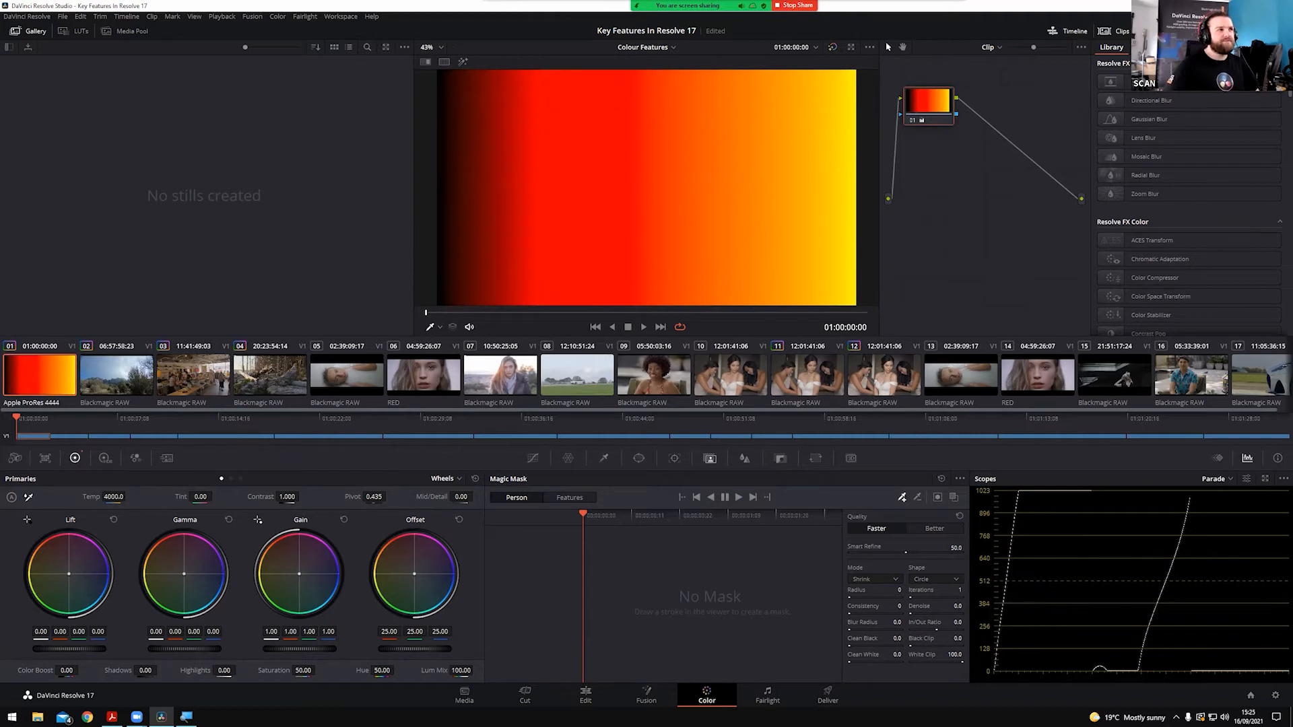
# Select bath portrait clip 05, switch the scope to Vectorscope, and check that its skin tone indicator is enabled
pyautogui.click(277, 382)
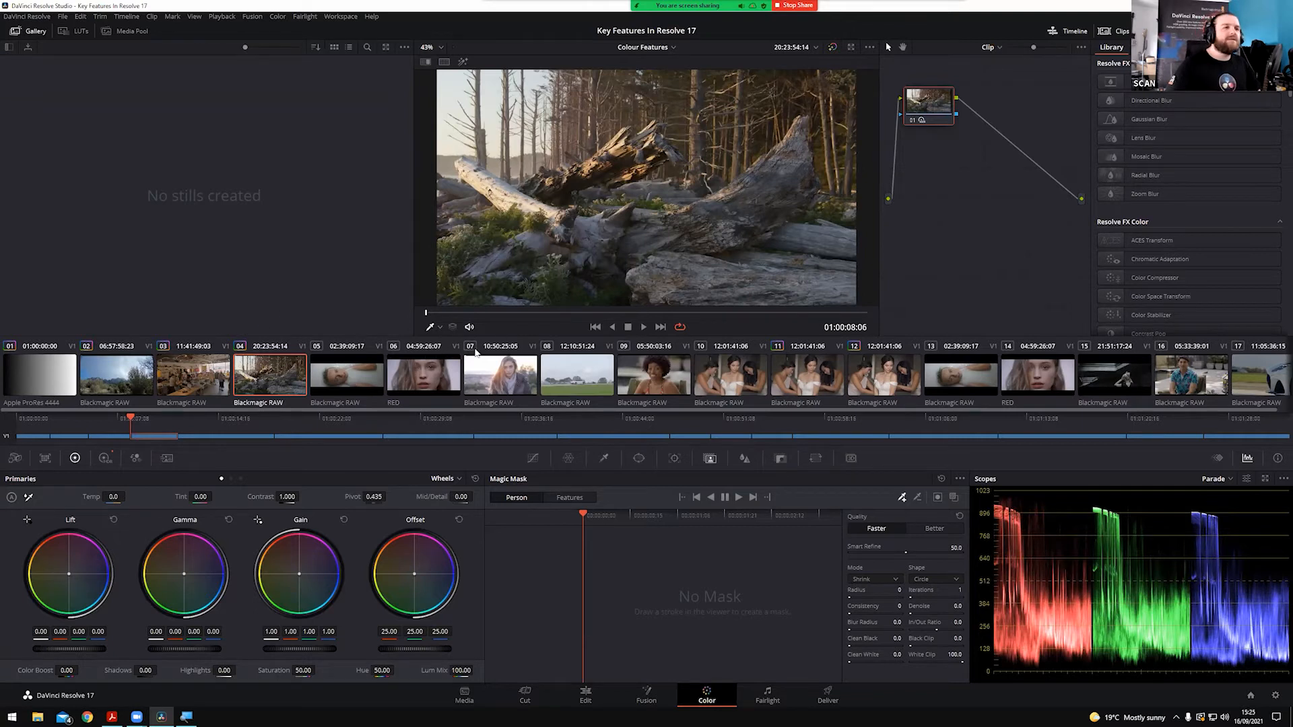
pyautogui.click(329, 379)
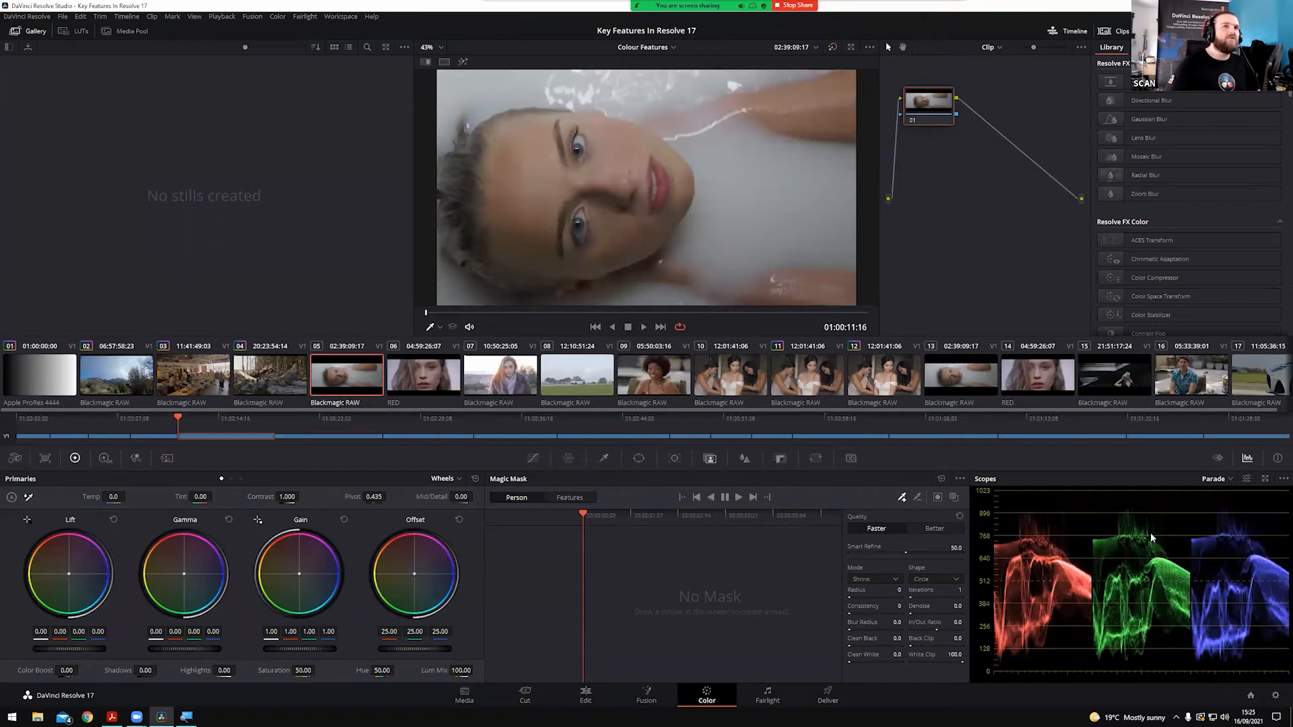
pyautogui.click(1227, 479)
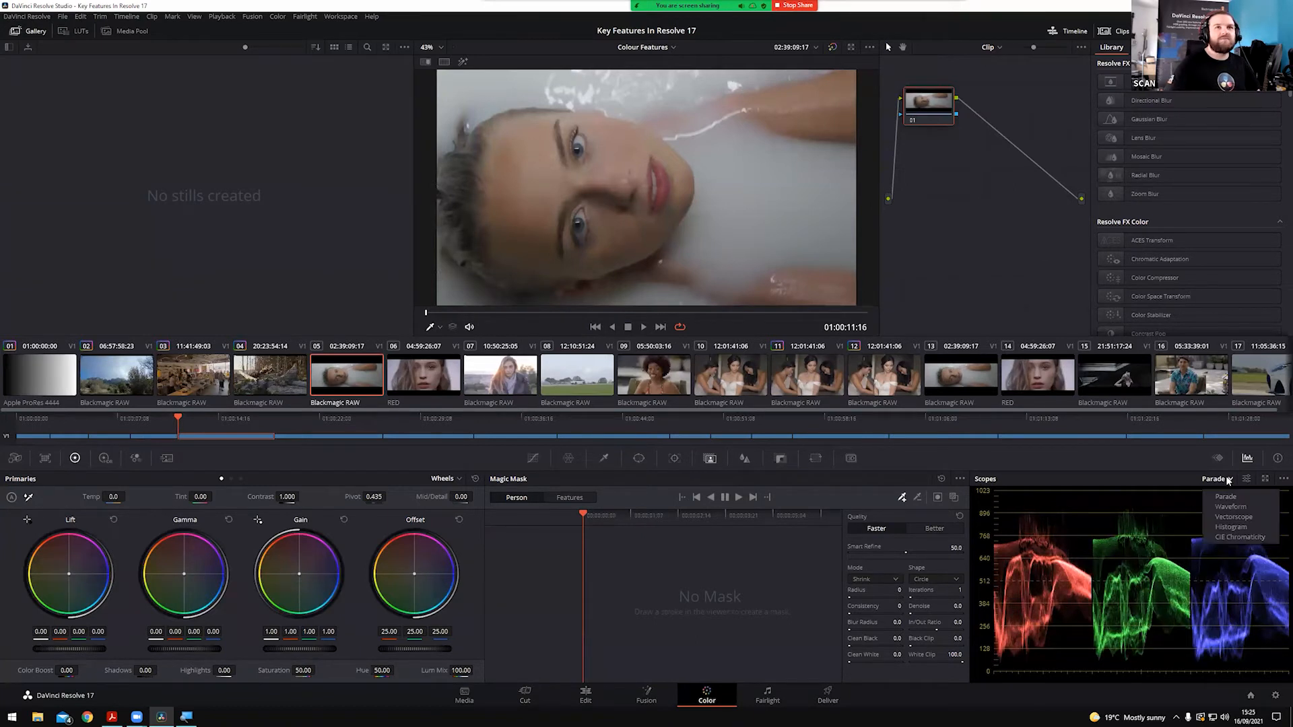
pyautogui.click(1235, 517)
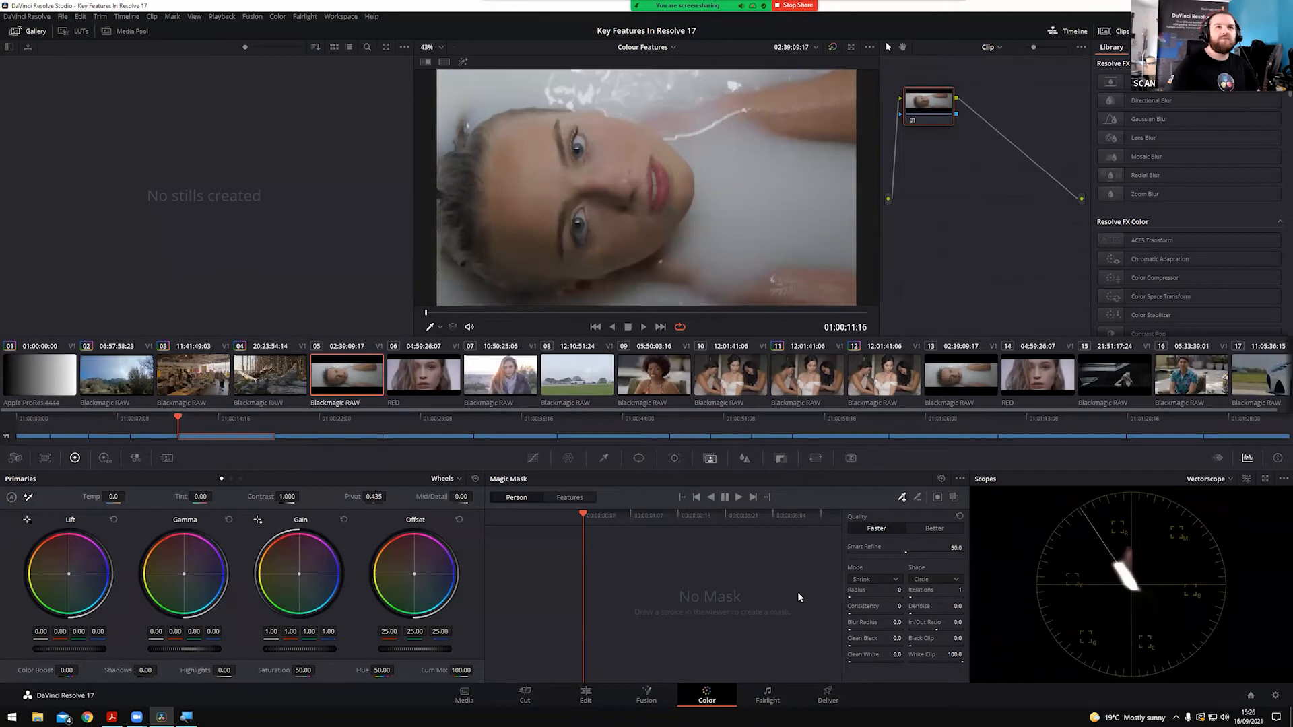
pyautogui.click(1246, 478)
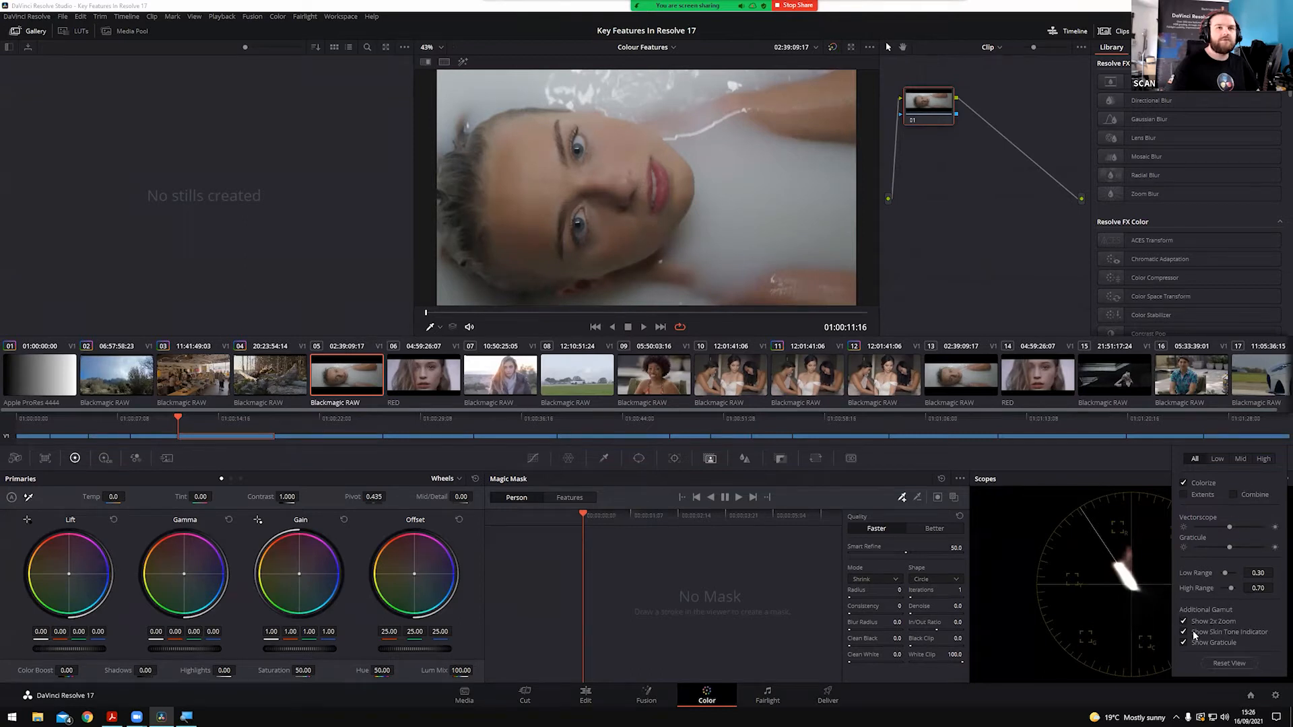
pyautogui.click(1055, 475)
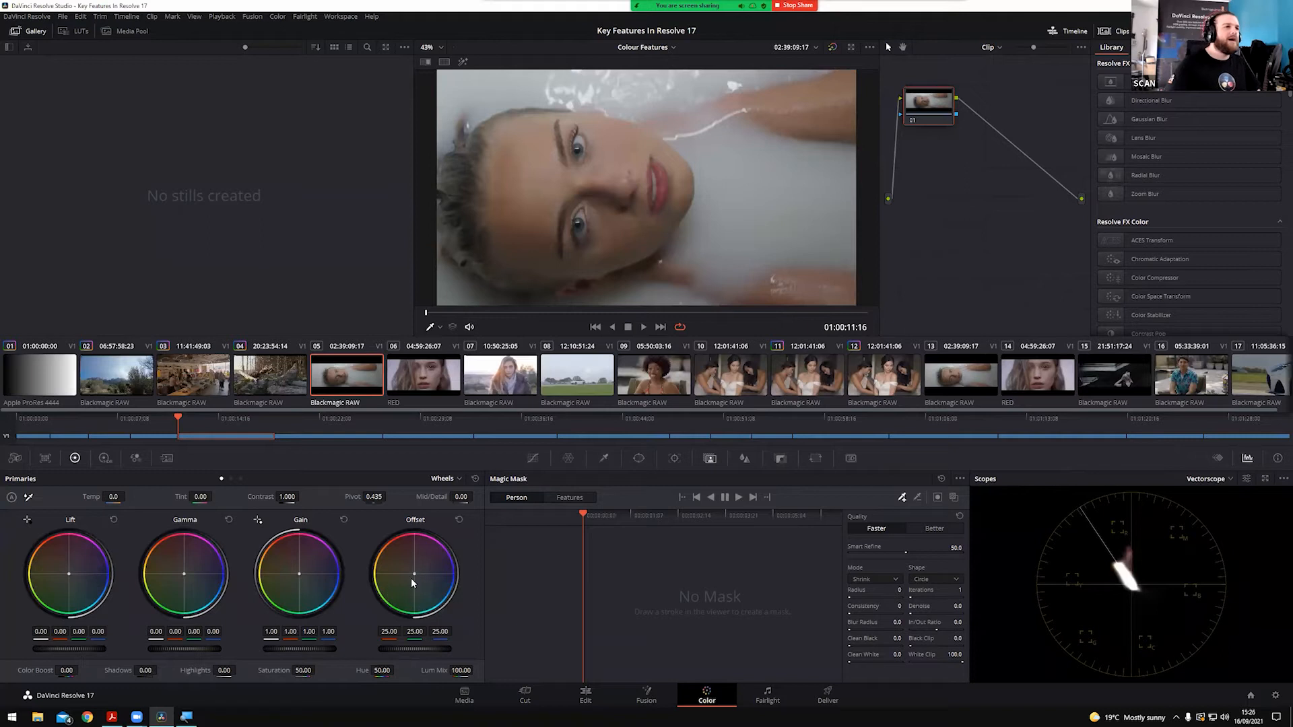
# Try shifting the Primaries Offset colour balance toward blue on the bath portrait and reset it
pyautogui.moveTo(414, 574); pyautogui.dragTo(423, 578)
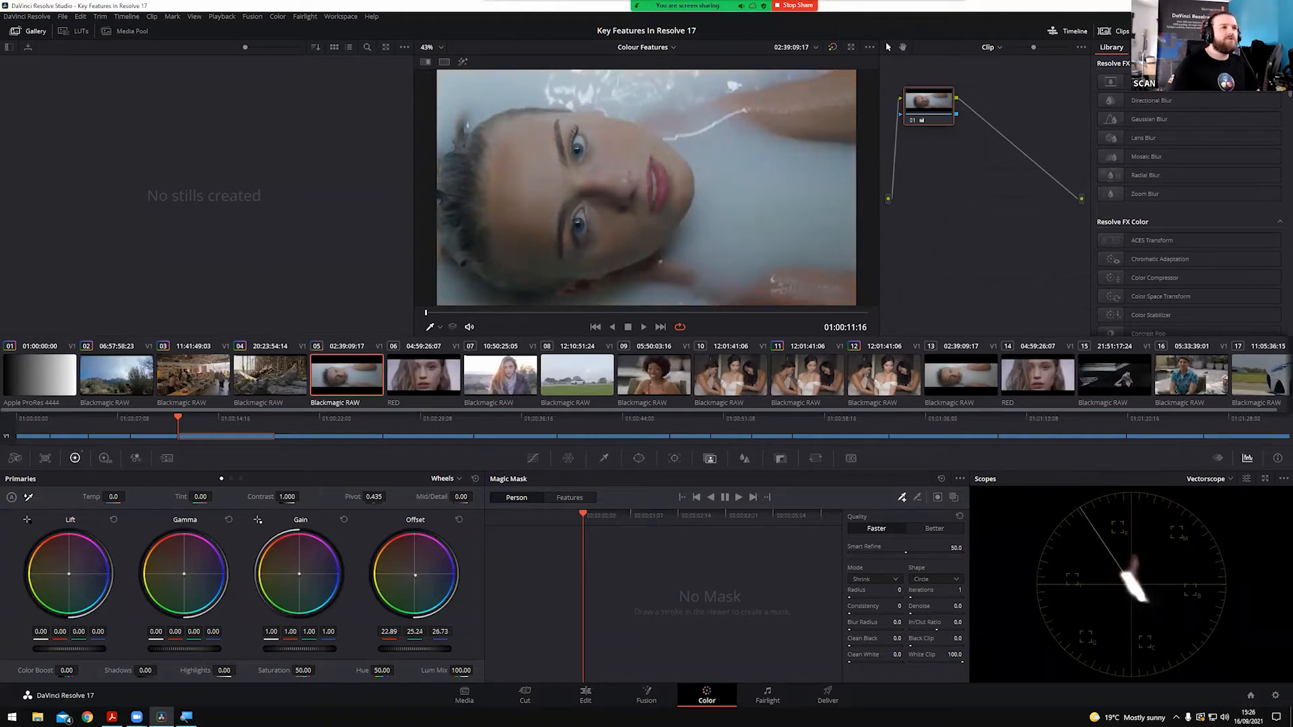
pyautogui.click(460, 519)
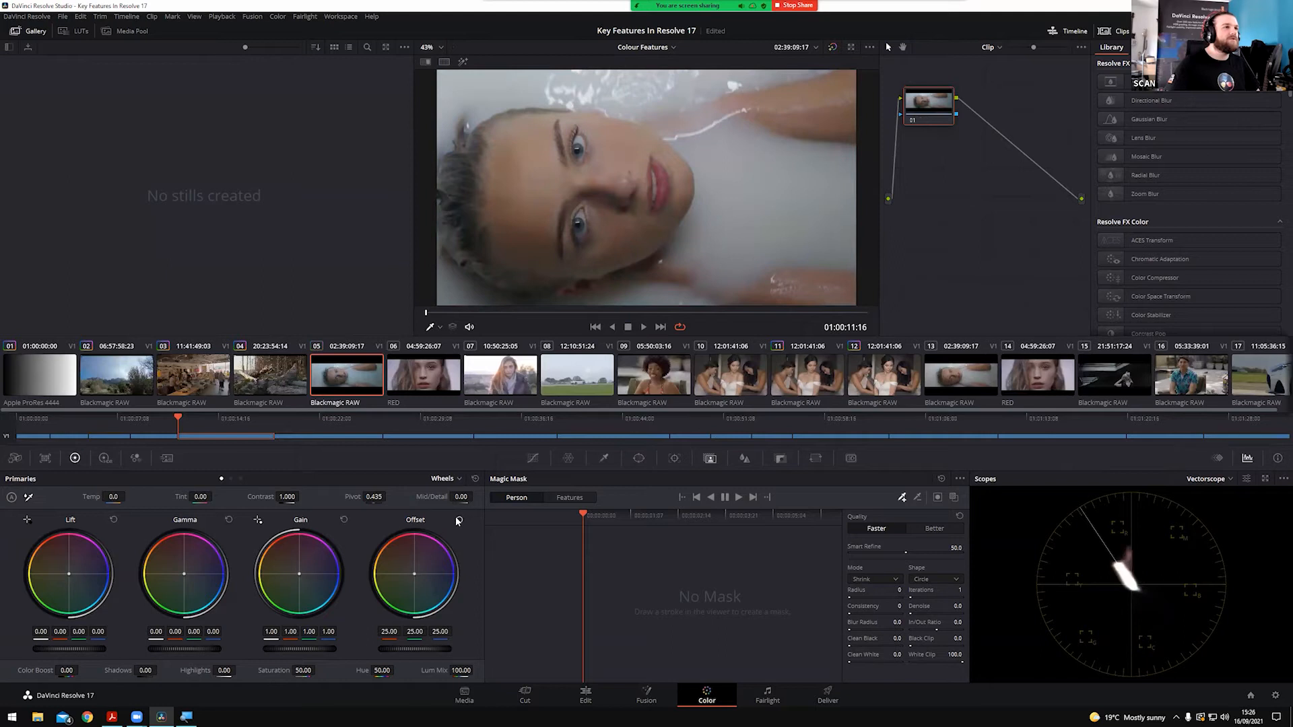
# In the HDR wheels, tint Global toward teal at X 0.02, Y -0.03, and counterbalance Light at X -0.02, Y 0.03
pyautogui.click(106, 460)
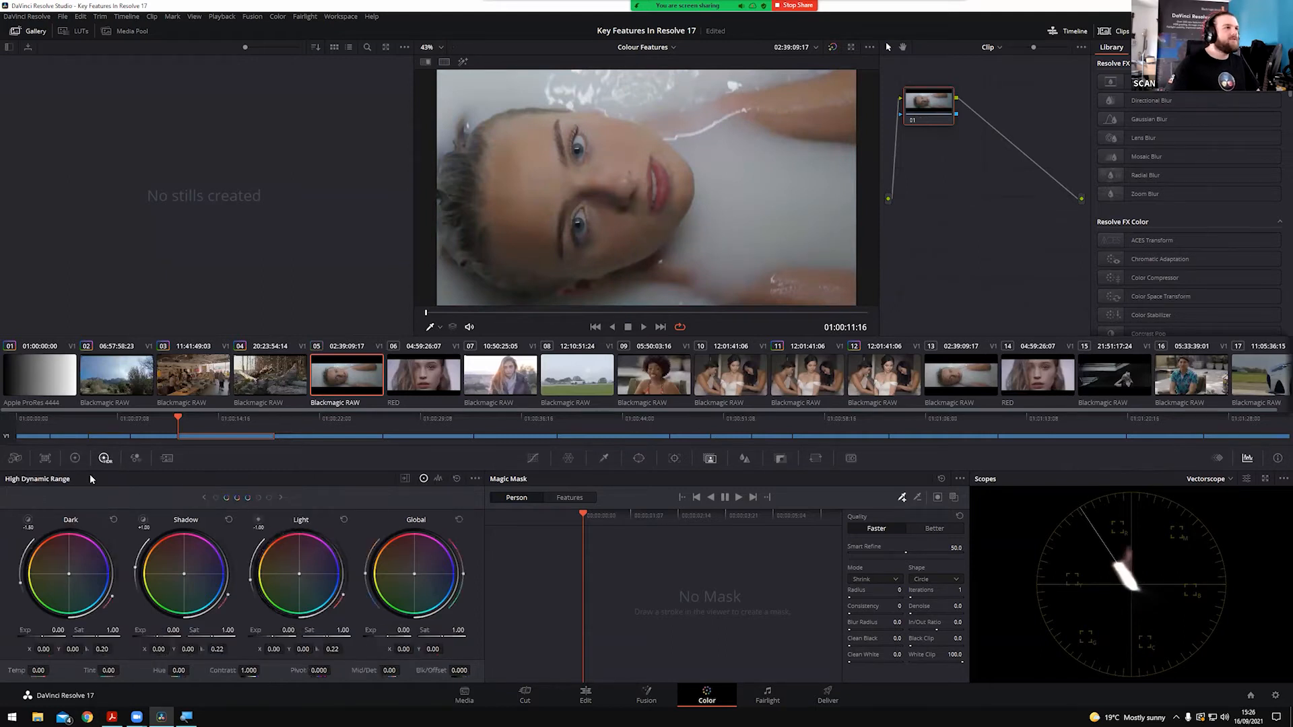
pyautogui.moveTo(416, 578); pyautogui.dragTo(416, 581)
pyautogui.moveTo(415, 576); pyautogui.dragTo(415, 576)
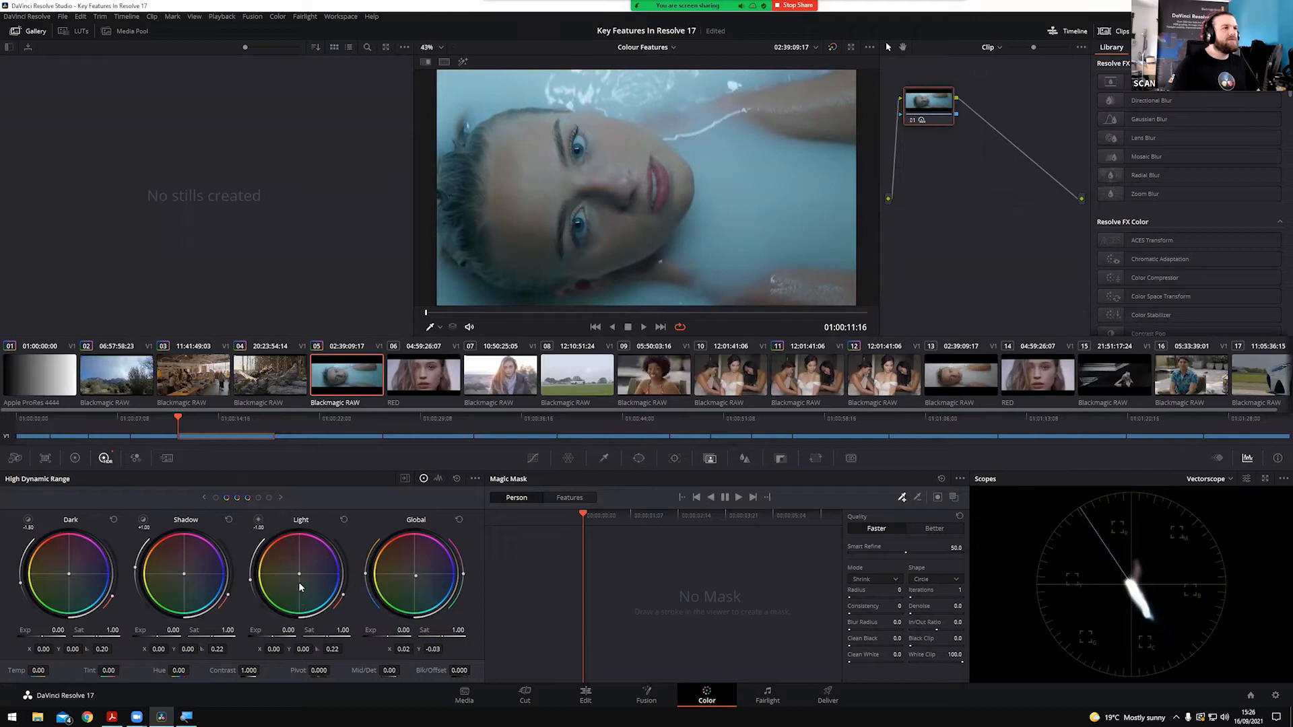
pyautogui.moveTo(298, 571); pyautogui.dragTo(297, 568)
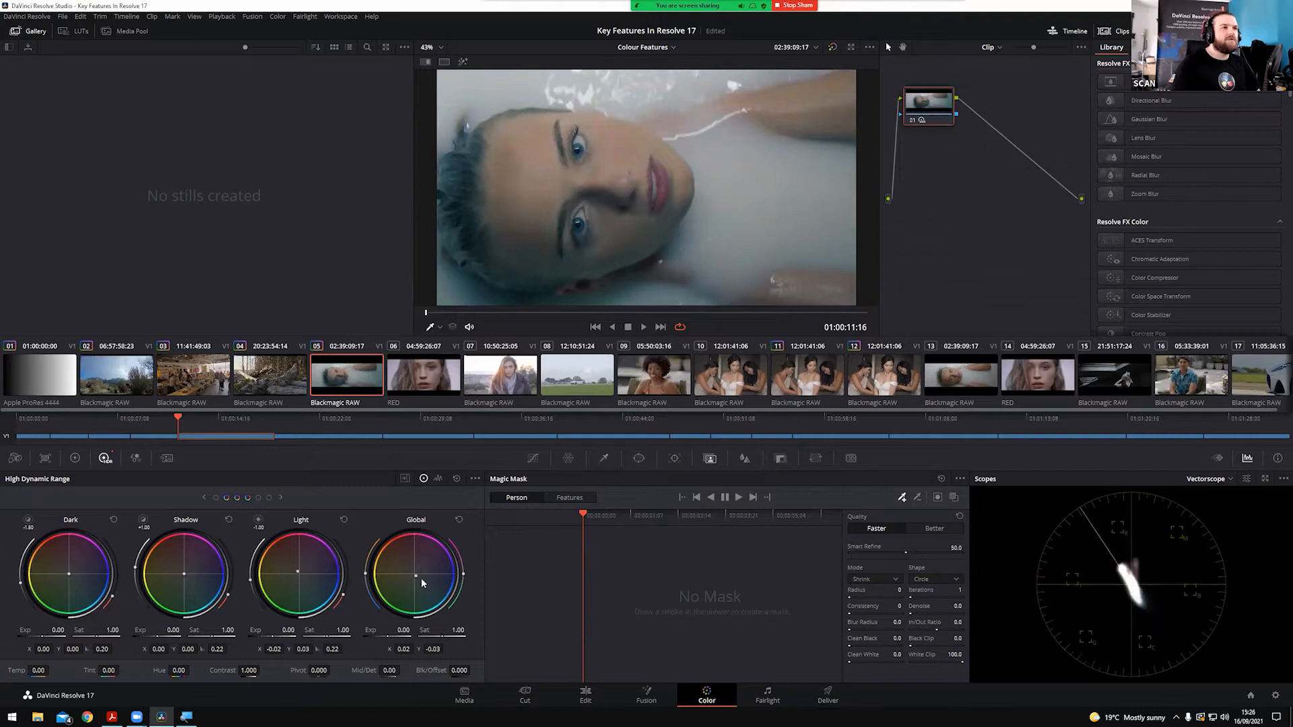
pyautogui.moveTo(416, 577); pyautogui.dragTo(416, 576)
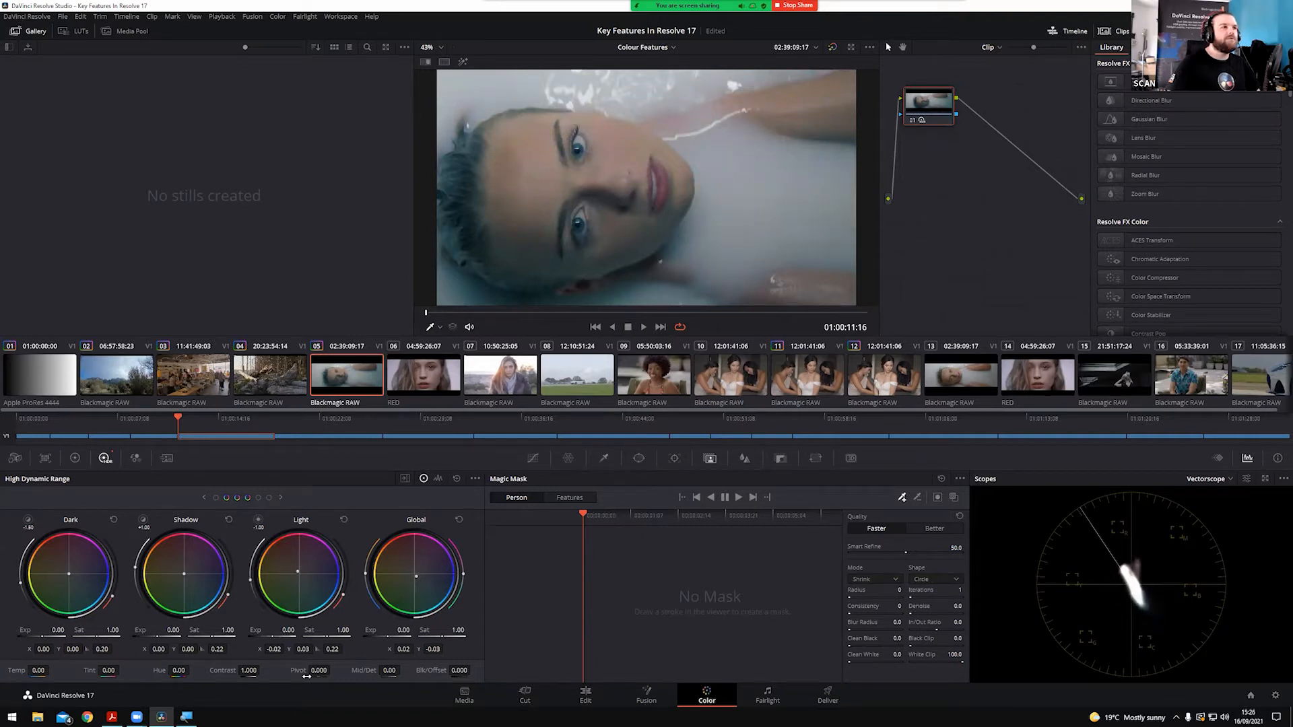
# Raise the HDR contrast to about 1.11 and compare the portrait before and after by toggling the node
pyautogui.moveTo(256, 669); pyautogui.dragTo(263, 670)
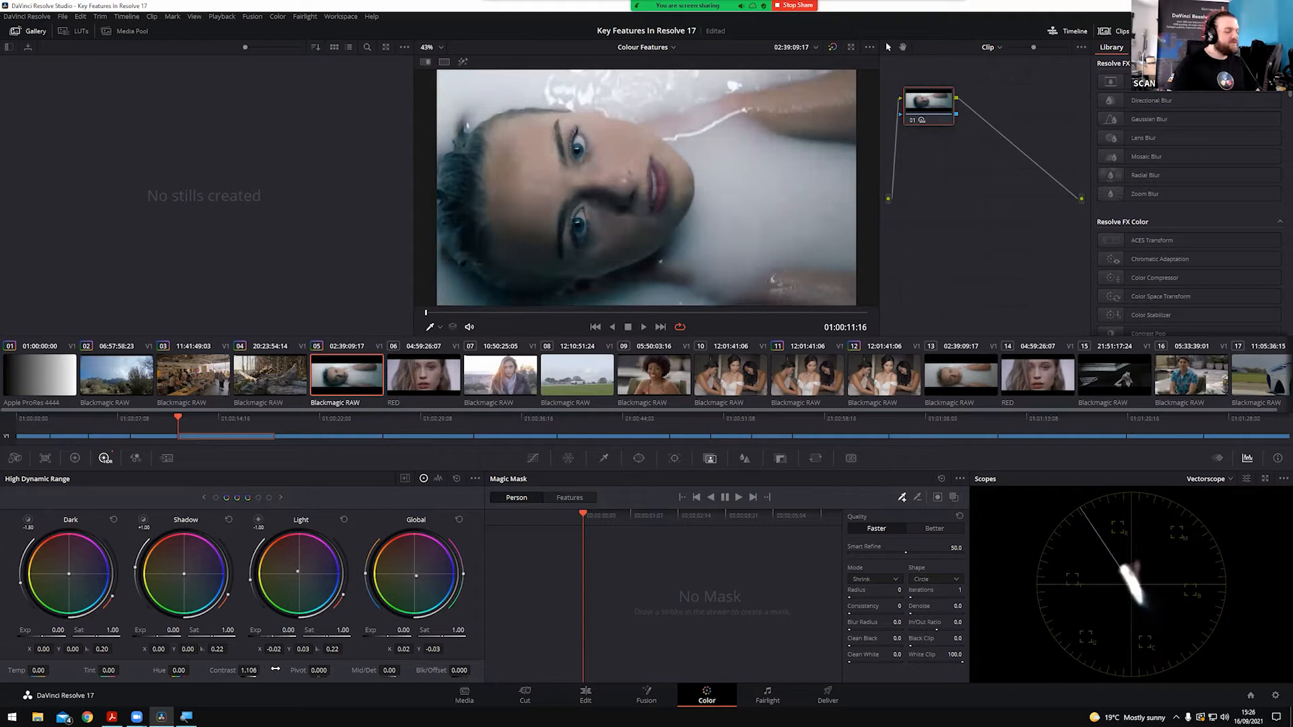
pyautogui.hotkey('ctrl', 'd')
pyautogui.hotkey('ctrl', 'd')
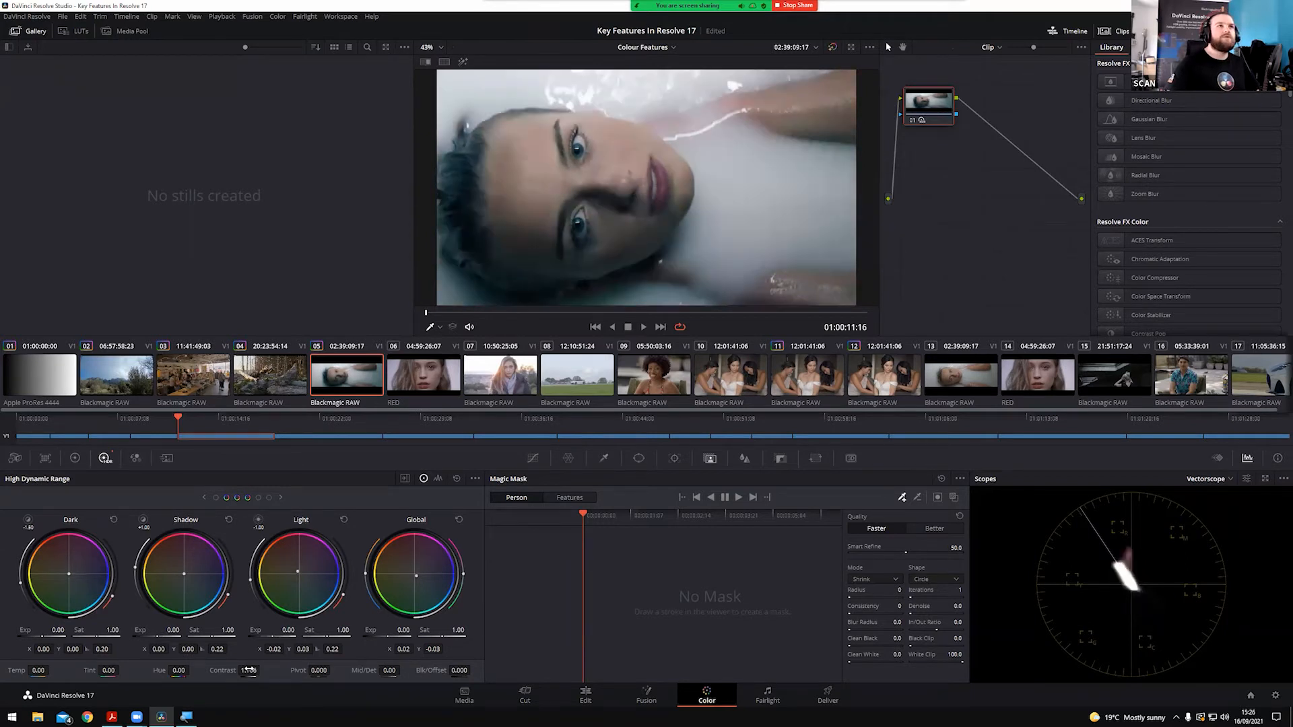
# Compare the bath portrait with and without its HDR grade by repeatedly disabling and enabling the node
pyautogui.hotkey('ctrl', 'd')
pyautogui.hotkey('ctrl', 'd')
pyautogui.hotkey('ctrl', 'd')
pyautogui.hotkey('ctrl', 'd')
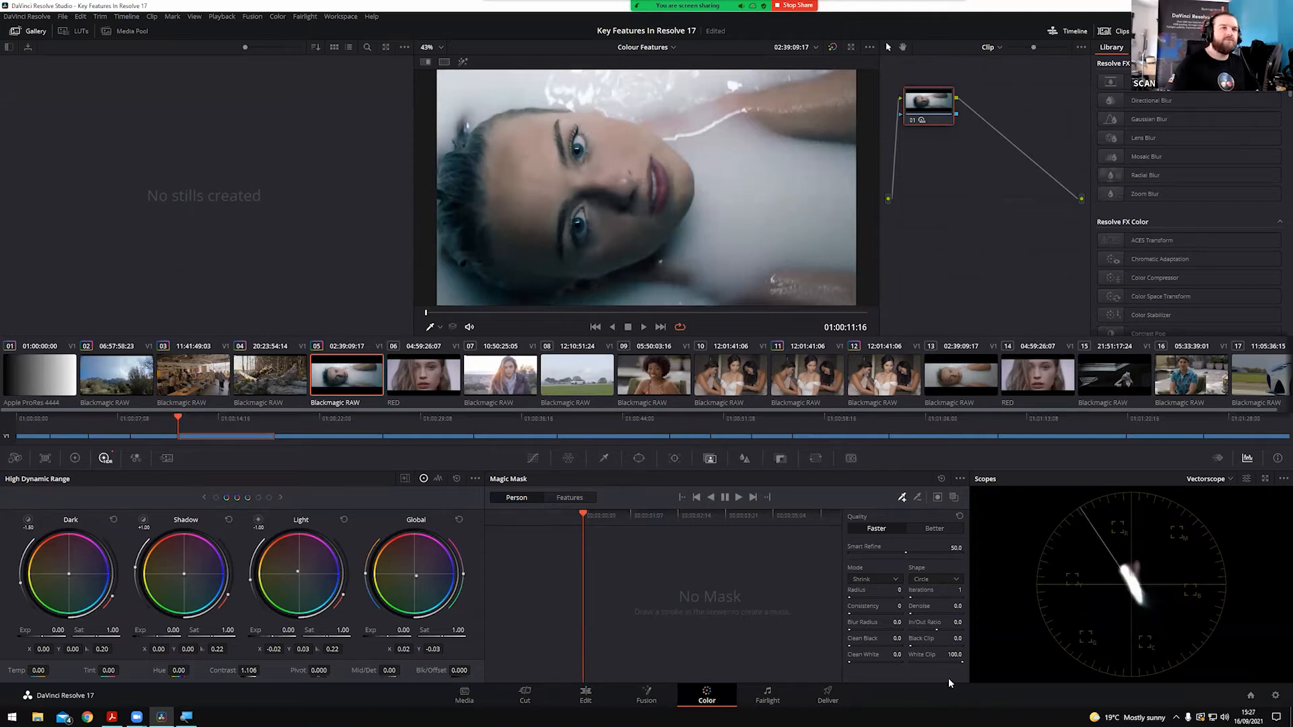
pyautogui.hotkey('ctrl', 'd')
pyautogui.hotkey('ctrl', 'd')
pyautogui.hotkey('ctrl', 'd')
pyautogui.hotkey('ctrl', 'd')
pyautogui.hotkey('ctrl', 'd')
pyautogui.hotkey('ctrl', 'd')
pyautogui.hotkey('ctrl', 'd')
pyautogui.hotkey('ctrl', 'd')
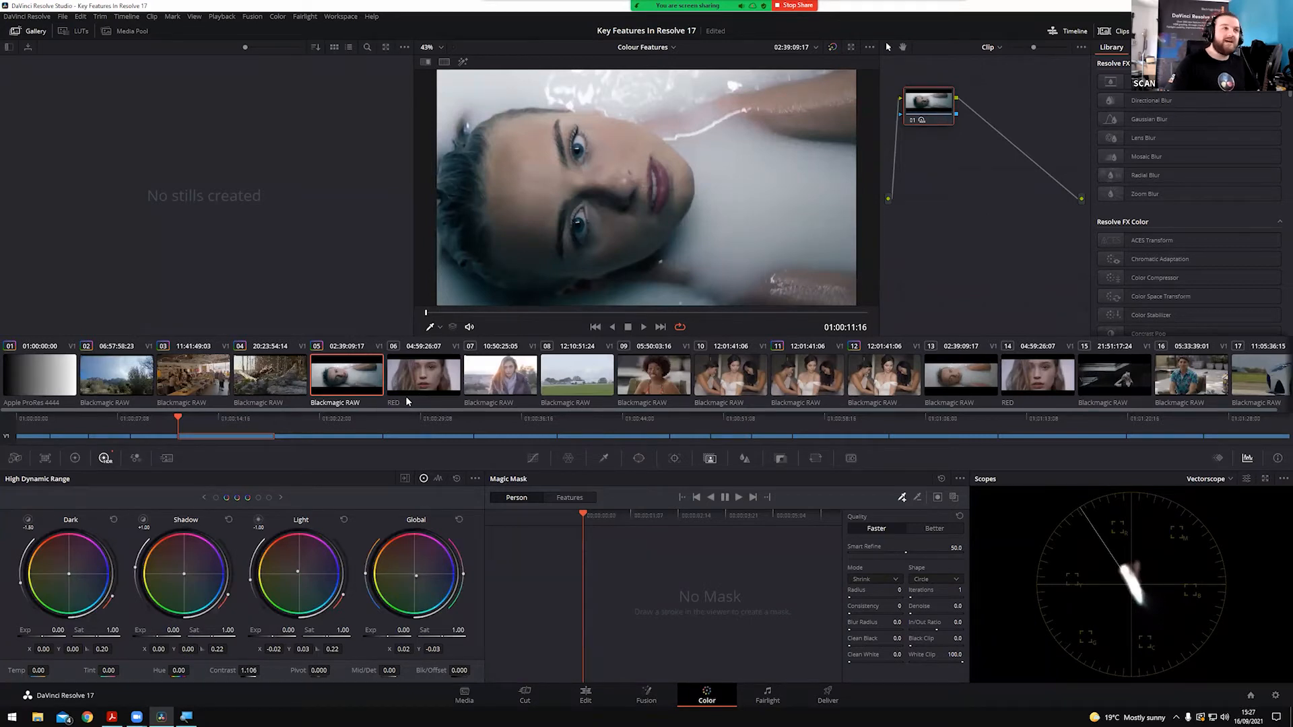
# Copy the grade of bath portrait clip 05 onto RED portrait clip 06, and compare the two clips by switching between them
pyautogui.click(429, 382)
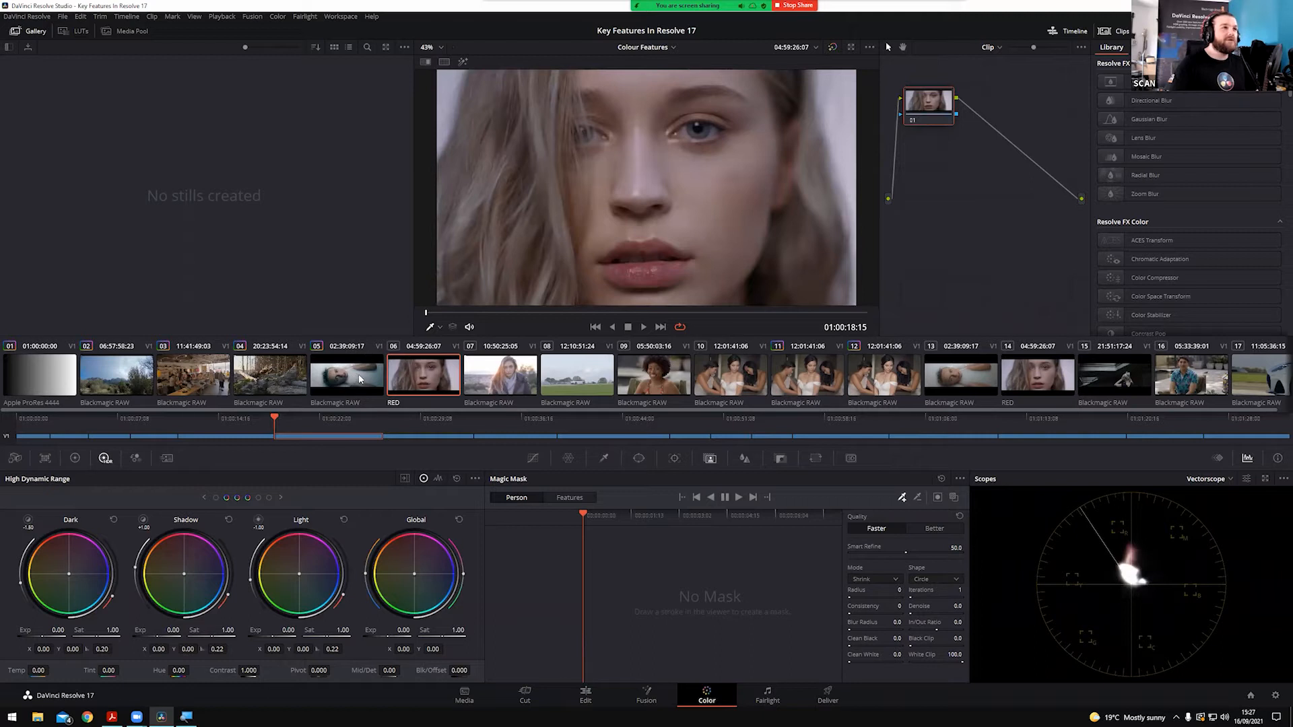
pyautogui.middleClick(359, 379)
pyautogui.click(369, 383)
pyautogui.click(409, 382)
pyautogui.click(360, 382)
pyautogui.click(424, 381)
pyautogui.click(359, 381)
pyautogui.click(416, 380)
pyautogui.click(368, 377)
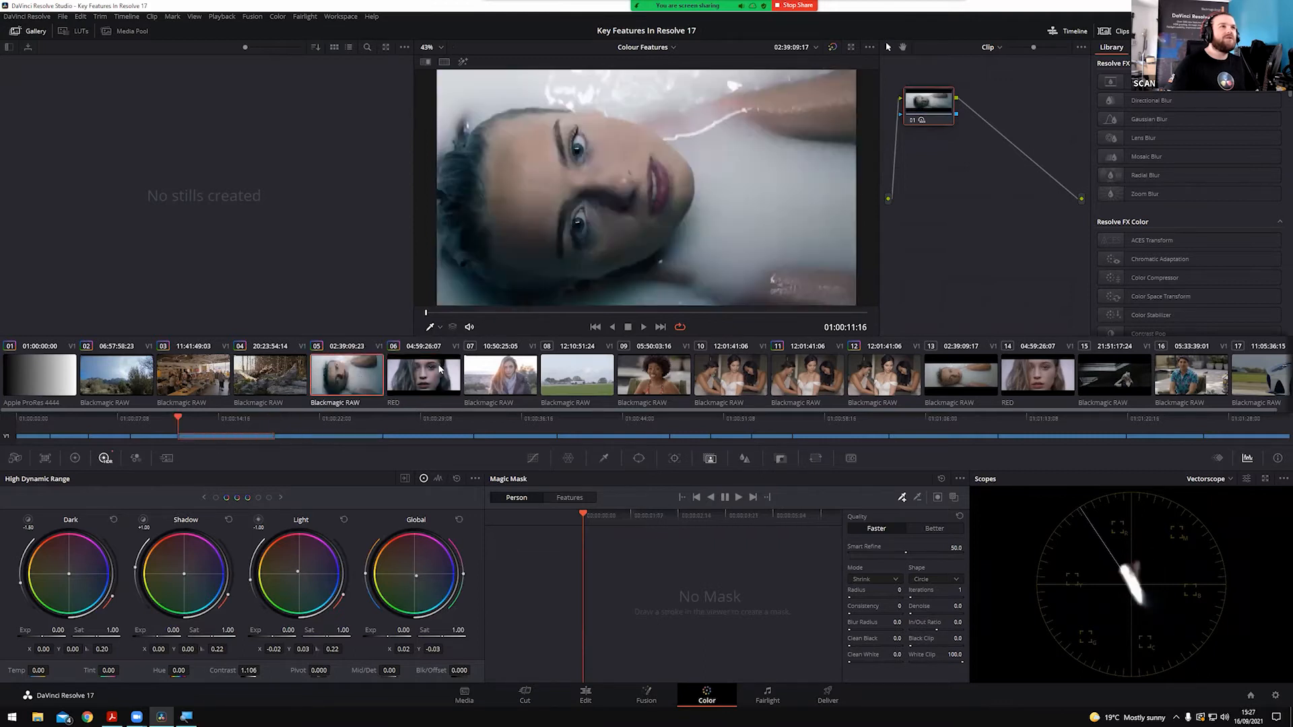
pyautogui.click(439, 368)
pyautogui.click(373, 368)
pyautogui.click(410, 372)
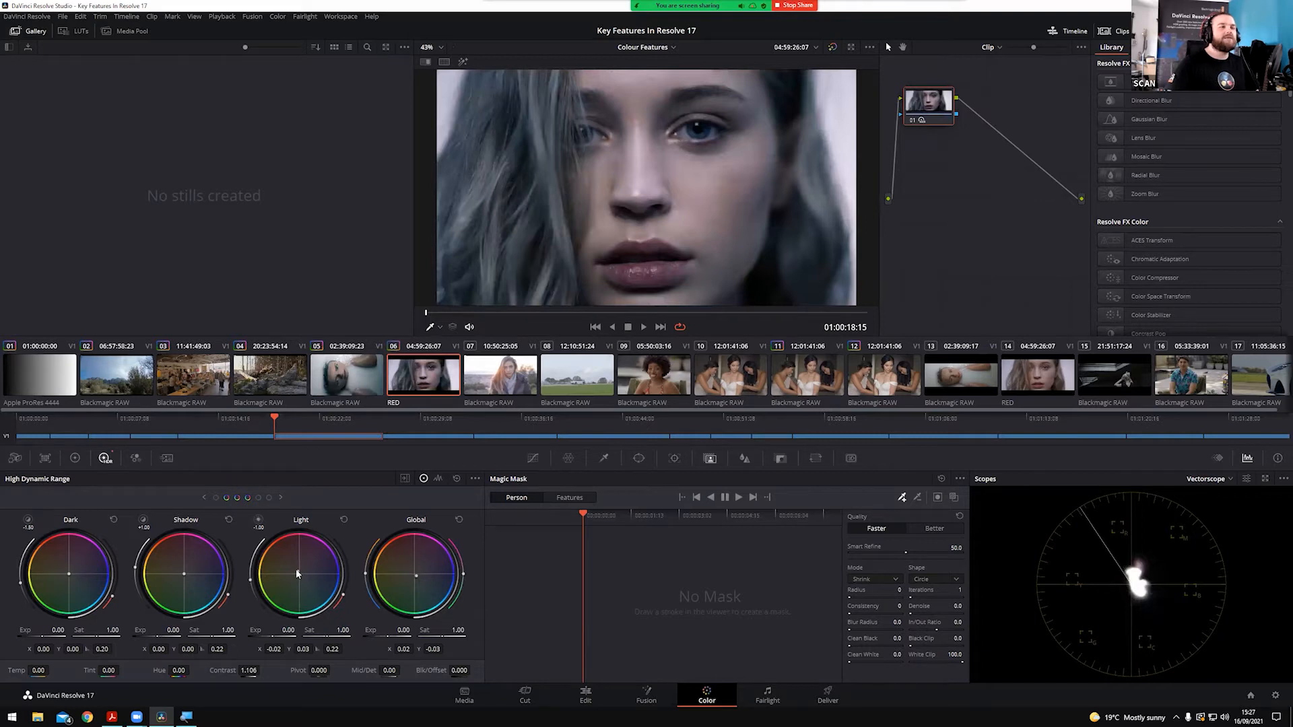
# Try shifting clip 06's Light balance to X -0.03, Y 0.02 and resetting Global, and undo both changes
pyautogui.moveTo(298, 571); pyautogui.dragTo(296, 572)
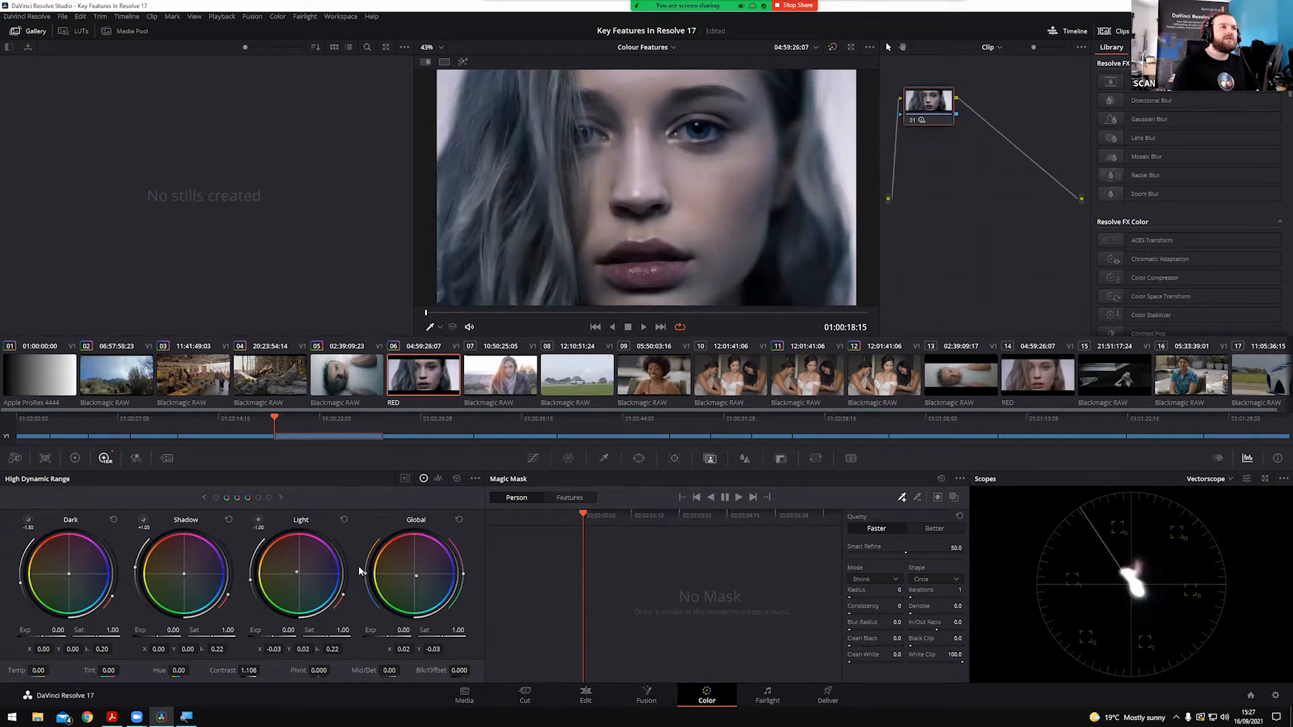
pyautogui.doubleClick(415, 577)
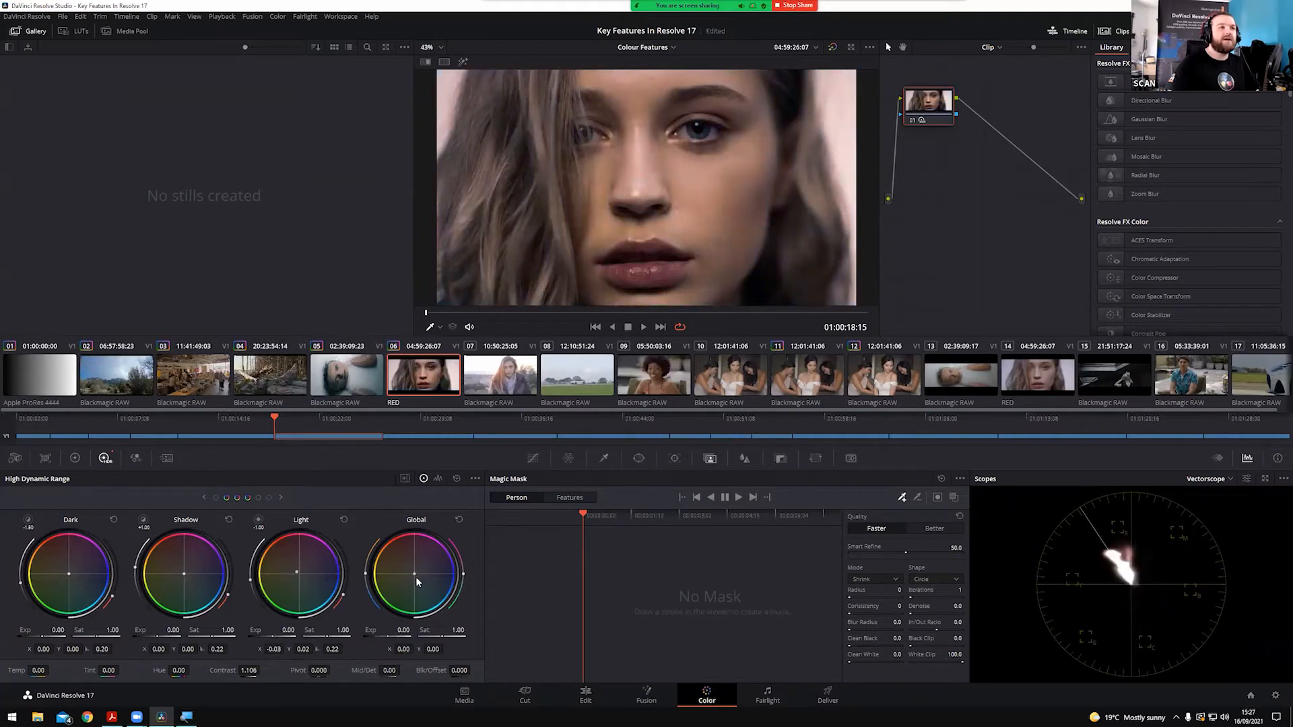
pyautogui.hotkey('ctrl', 'z')
pyautogui.hotkey('ctrl', 'z')
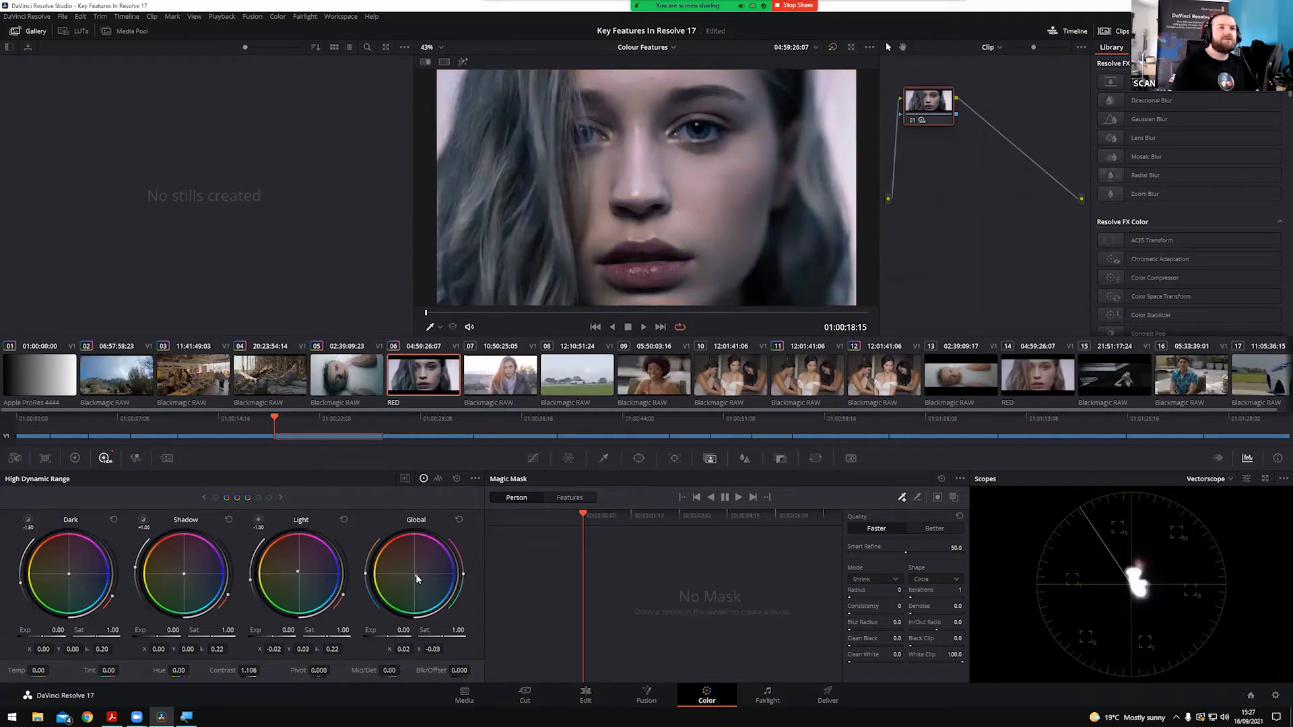
# Set clip 06's Global balance to X 0.01, Y -0.04 and compare the match by alternating with clip 05
pyautogui.moveTo(416, 576); pyautogui.dragTo(417, 576)
pyautogui.click(359, 379)
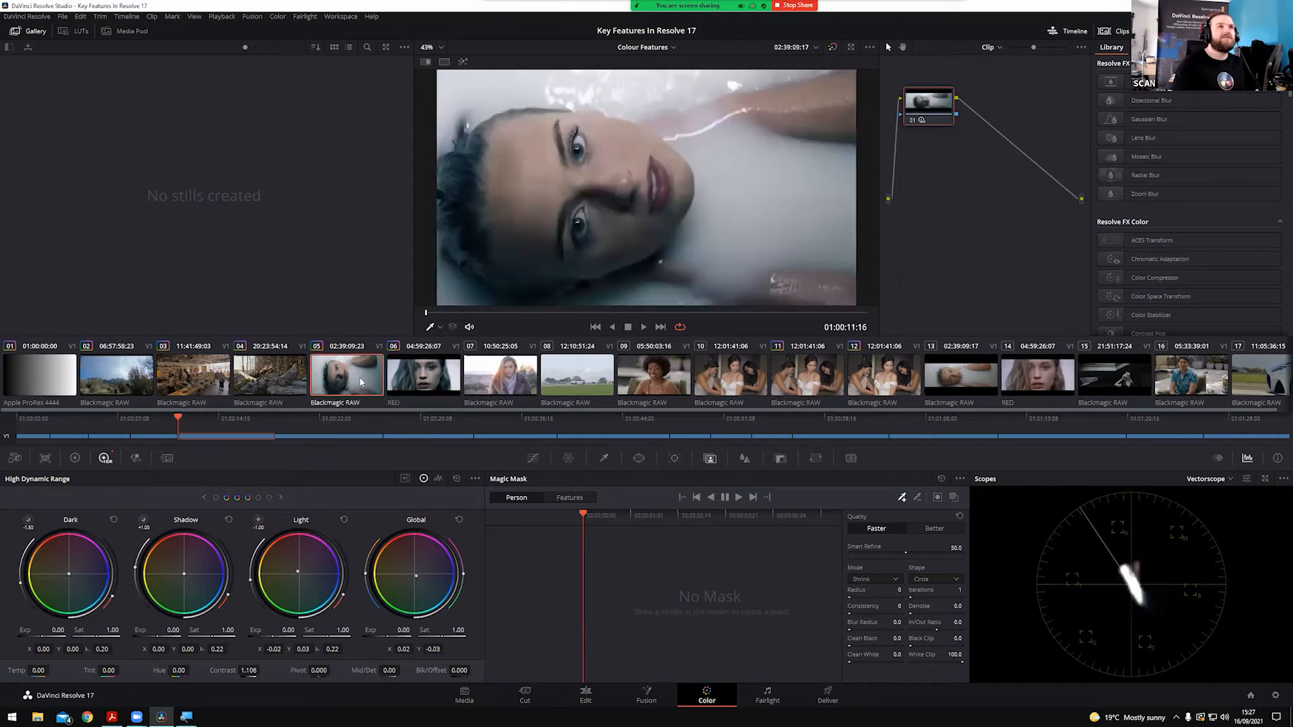
pyautogui.press('Down')
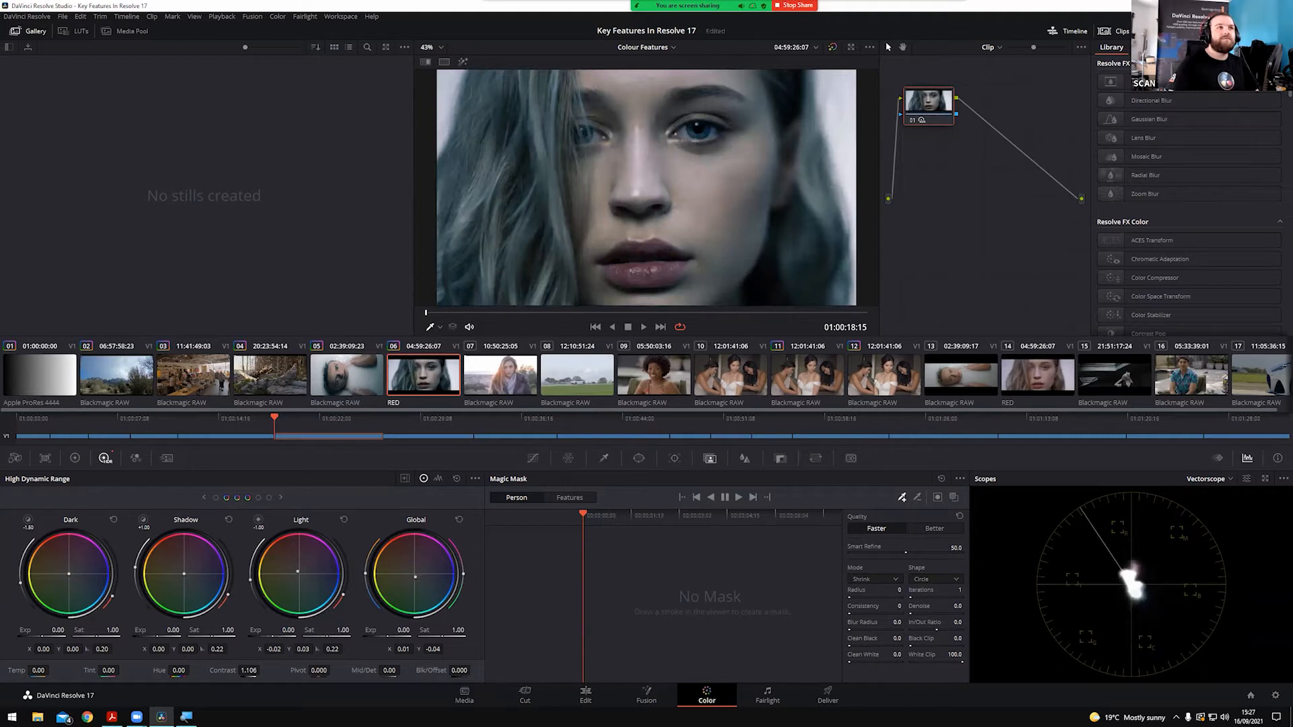
pyautogui.press('Up')
pyautogui.press('Down')
pyautogui.press('Up')
pyautogui.press('Down')
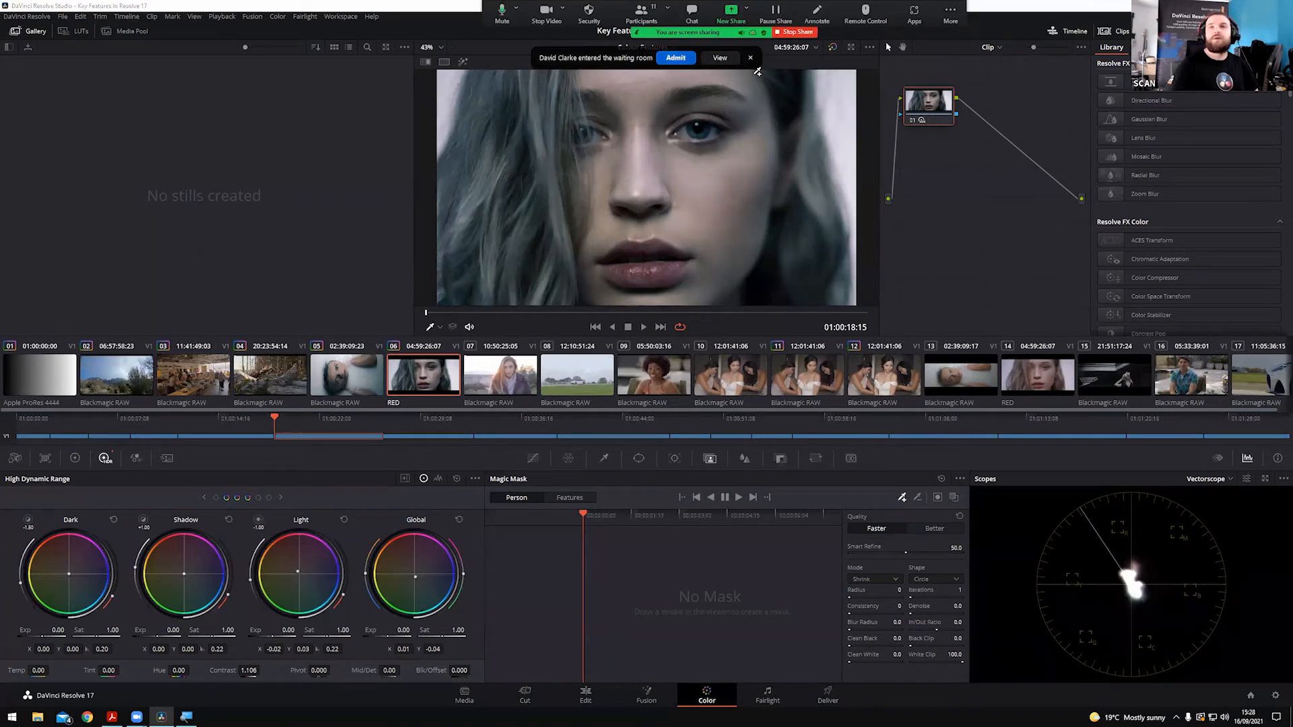
# Dismiss the waiting-room notification and select clip 07, the backlit woman wearing a scarf
pyautogui.click(750, 57)
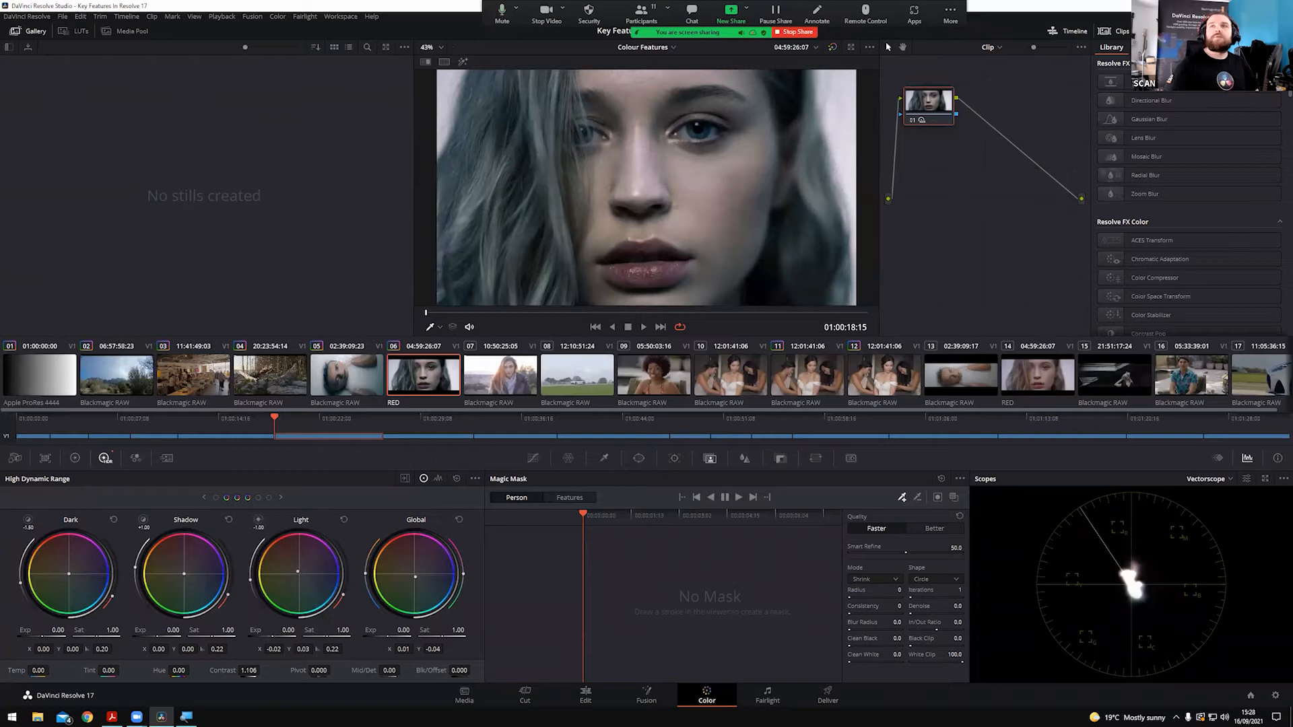
pyautogui.click(475, 381)
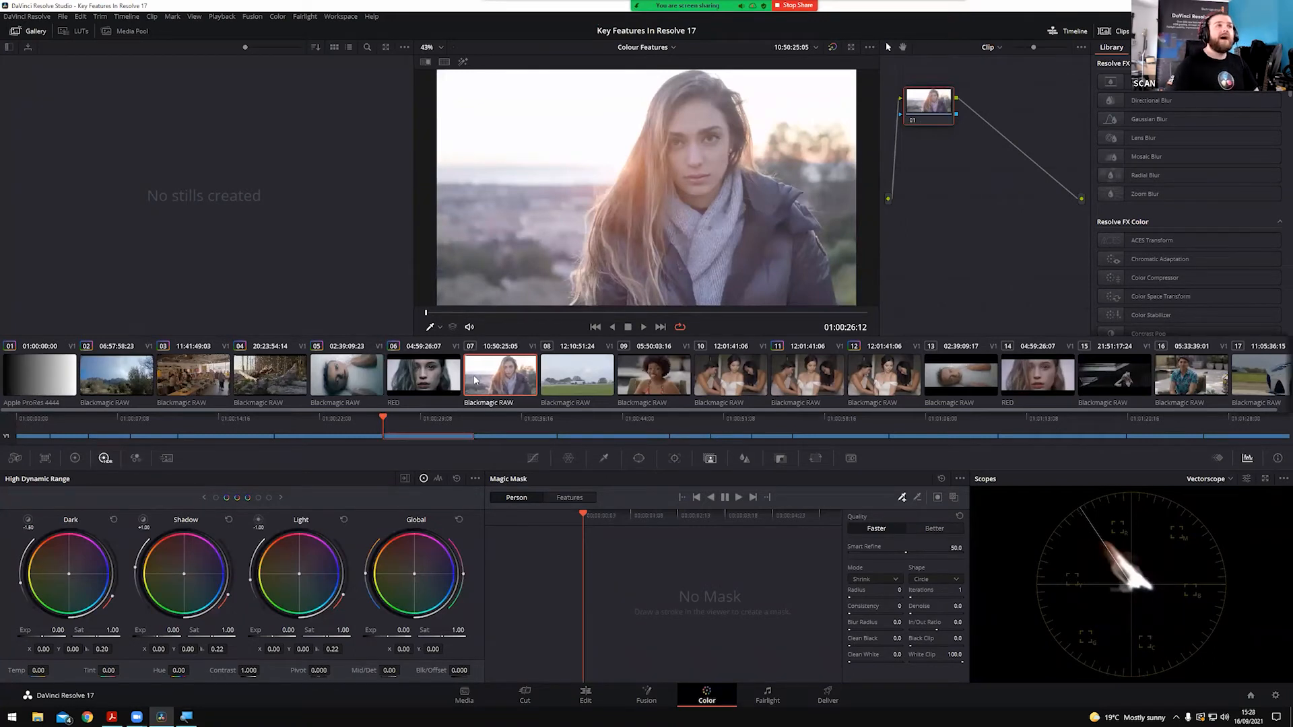
pyautogui.click(171, 383)
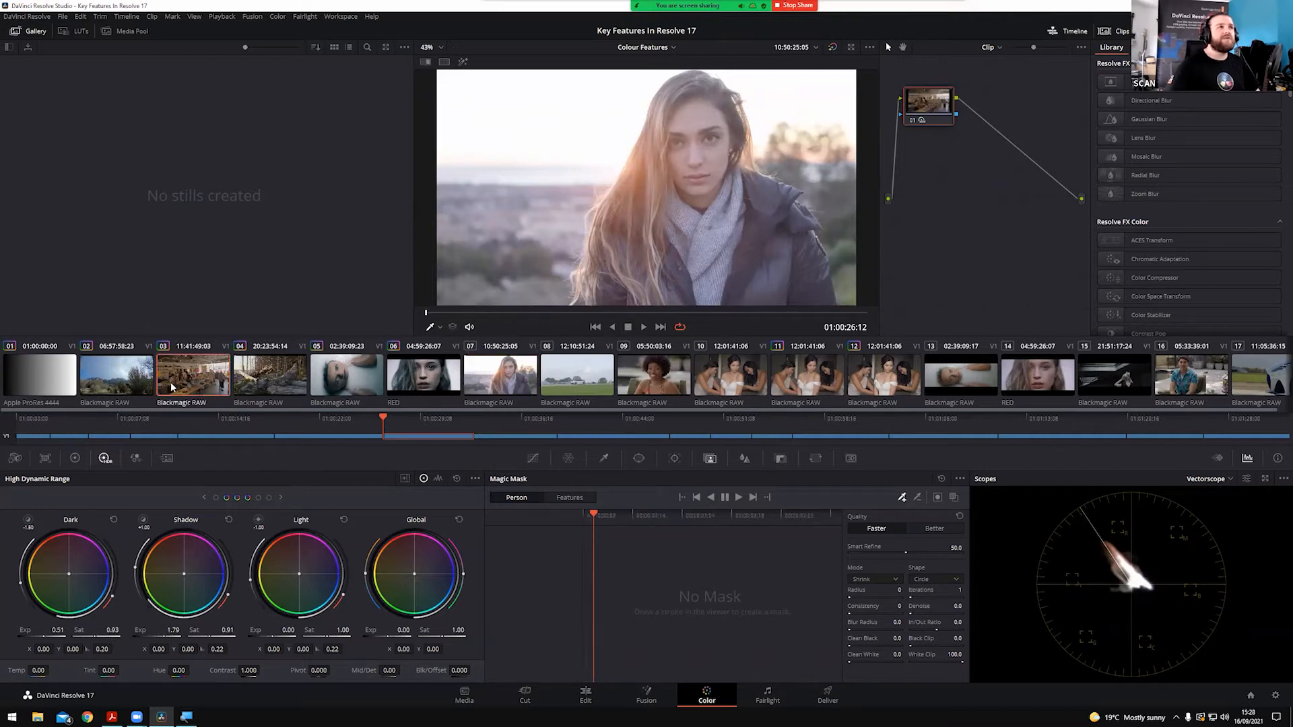
pyautogui.click(474, 378)
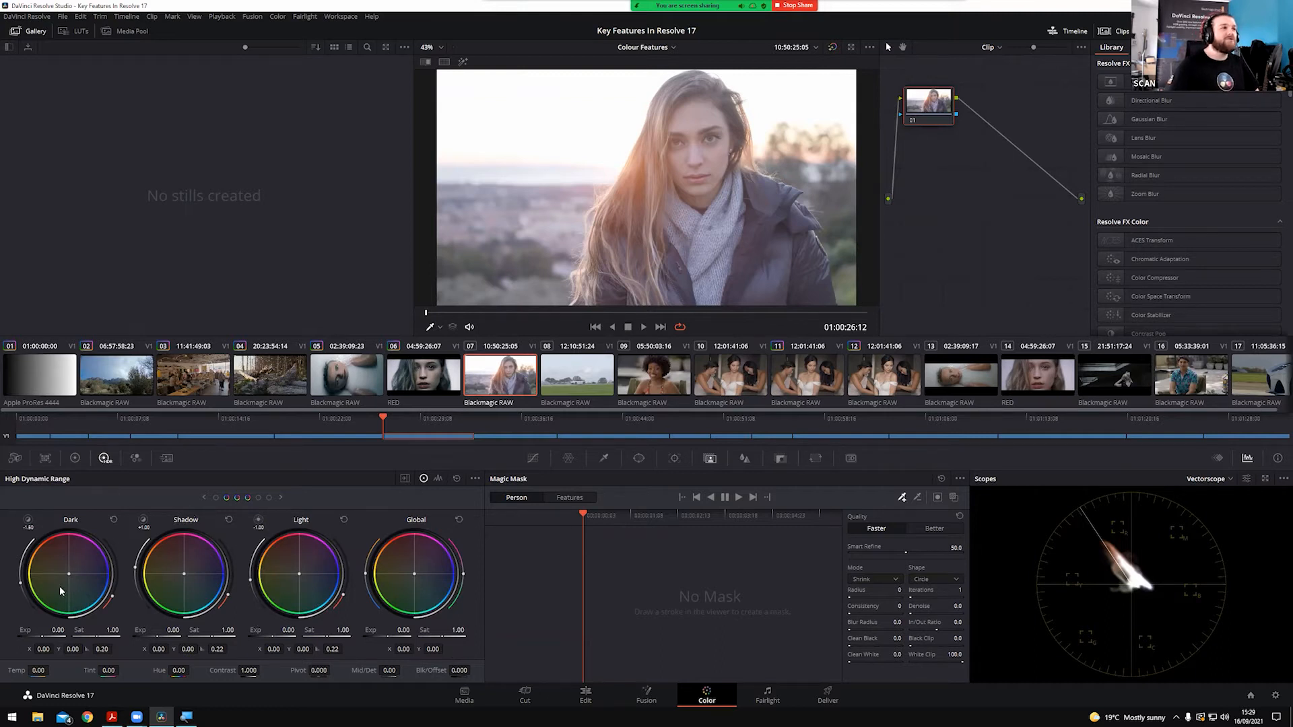
# Set the scope to Parade and open the HDR zones graph for clip 07
pyautogui.click(217, 499)
pyautogui.click(1206, 481)
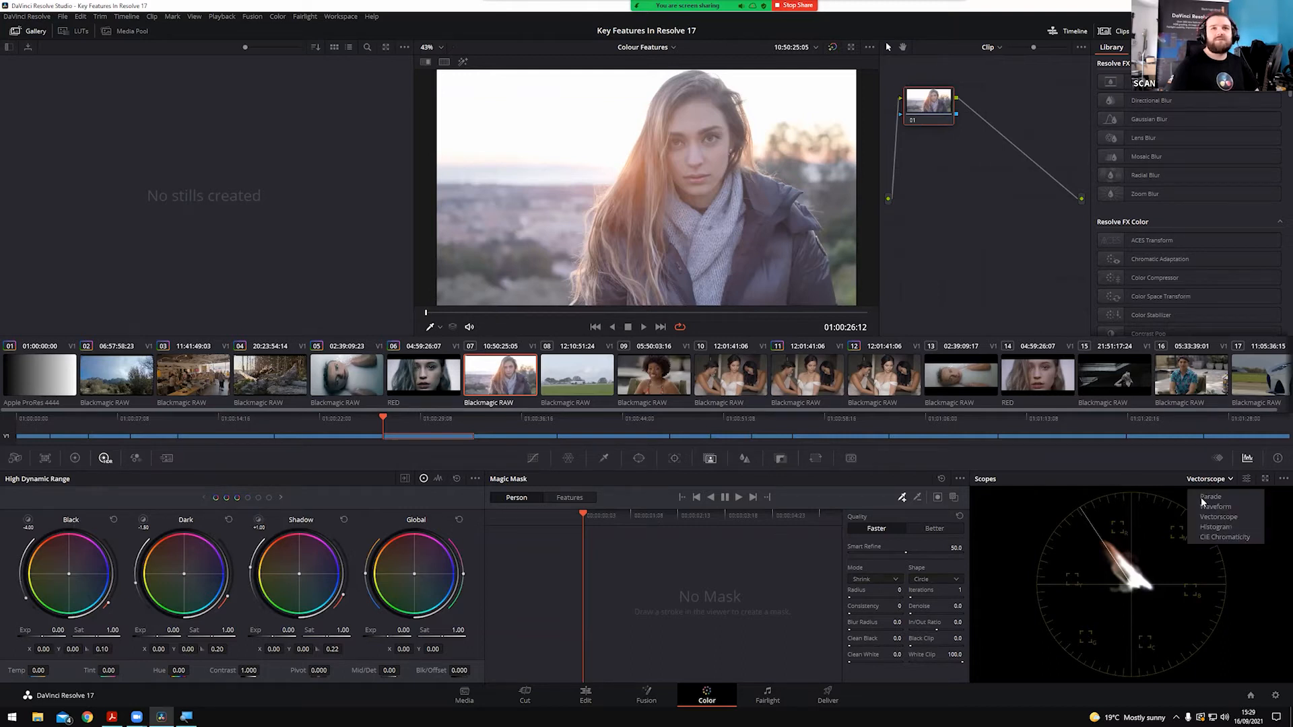
pyautogui.click(1210, 501)
pyautogui.click(406, 477)
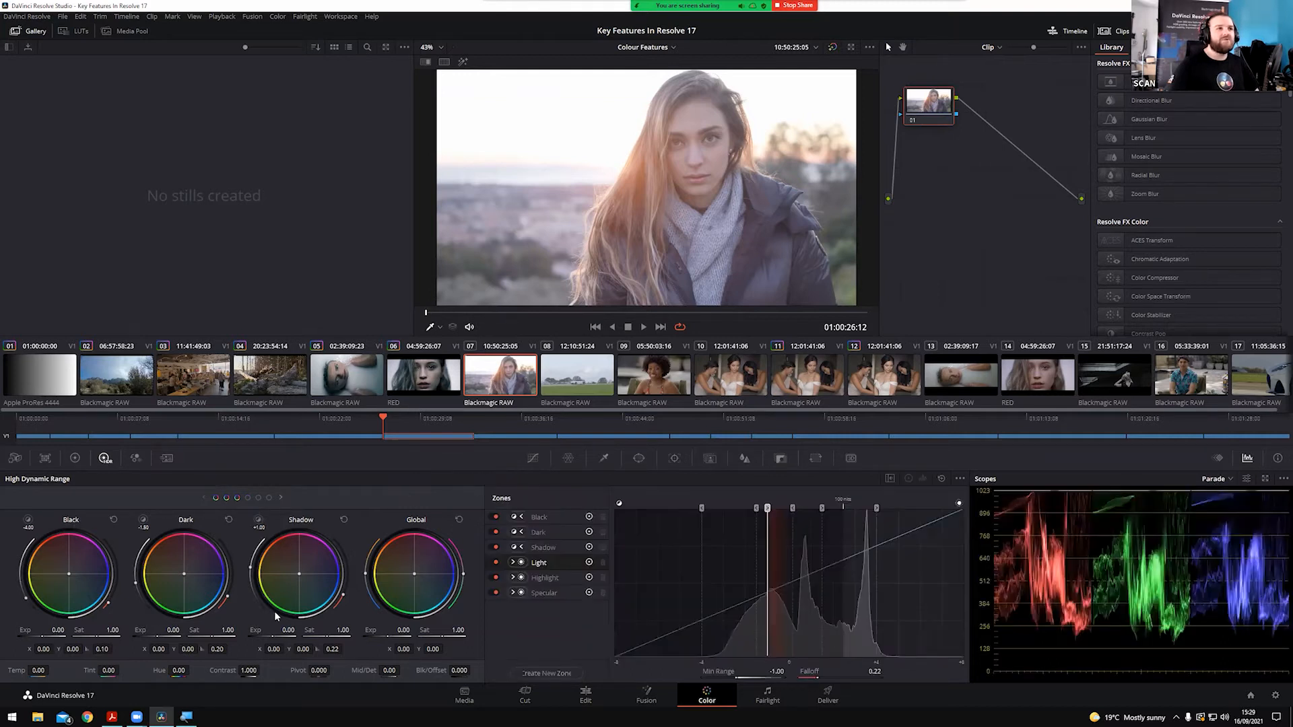
# Try lowering the Black zone's exposure slightly, reset it, and return to the Dark, Shadow and Light wheels
pyautogui.moveTo(76, 620)
pyautogui.mouseDown()
pyautogui.moveTo(55, 617)
pyautogui.moveTo(94, 618)
pyautogui.mouseUp()
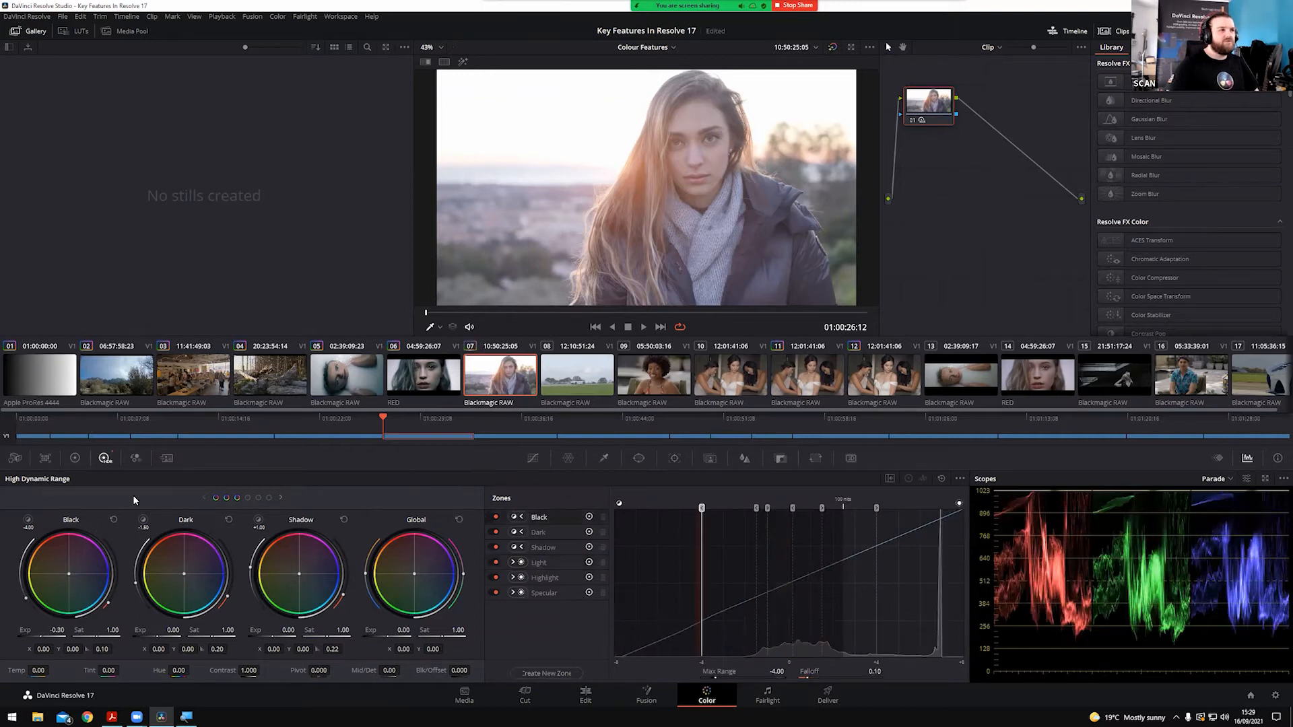
pyautogui.click(114, 520)
pyautogui.click(258, 498)
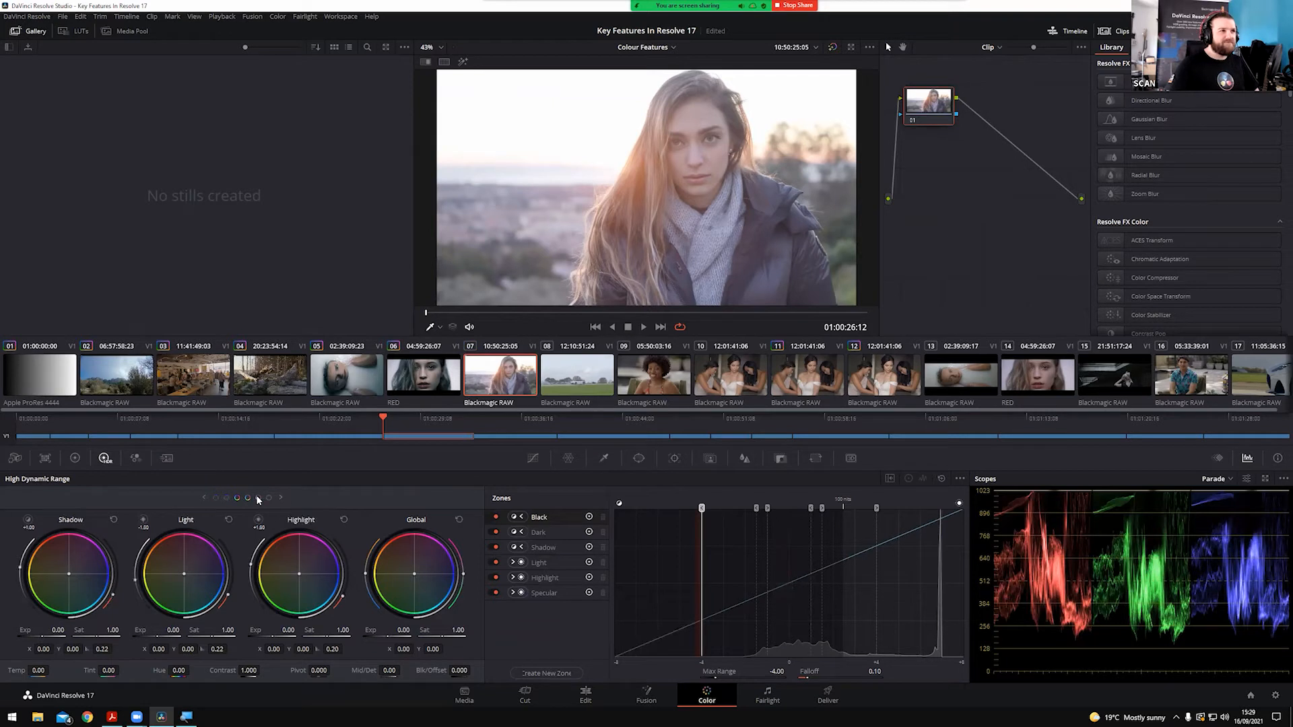
pyautogui.click(204, 498)
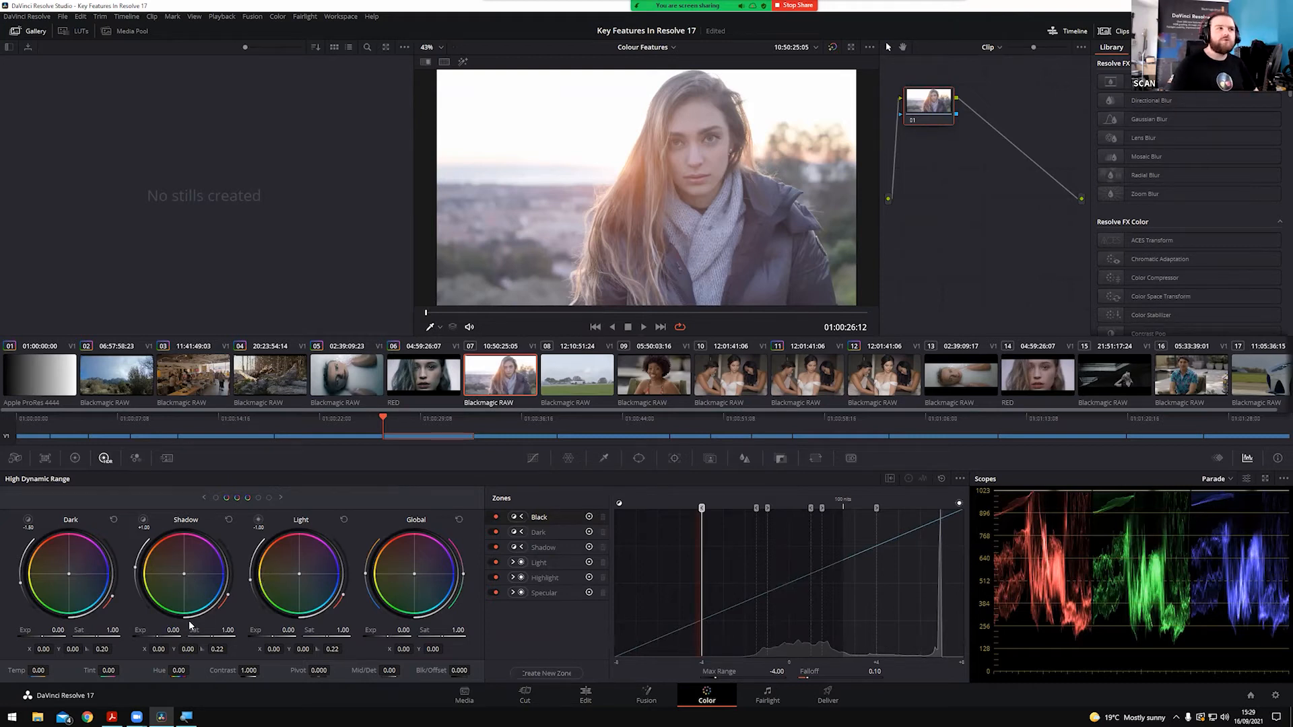
# Lower the exposure of the Shadow zone to -1.38, Dark to -3.29 and Light to -0.59
pyautogui.moveTo(172, 630); pyautogui.dragTo(124, 630)
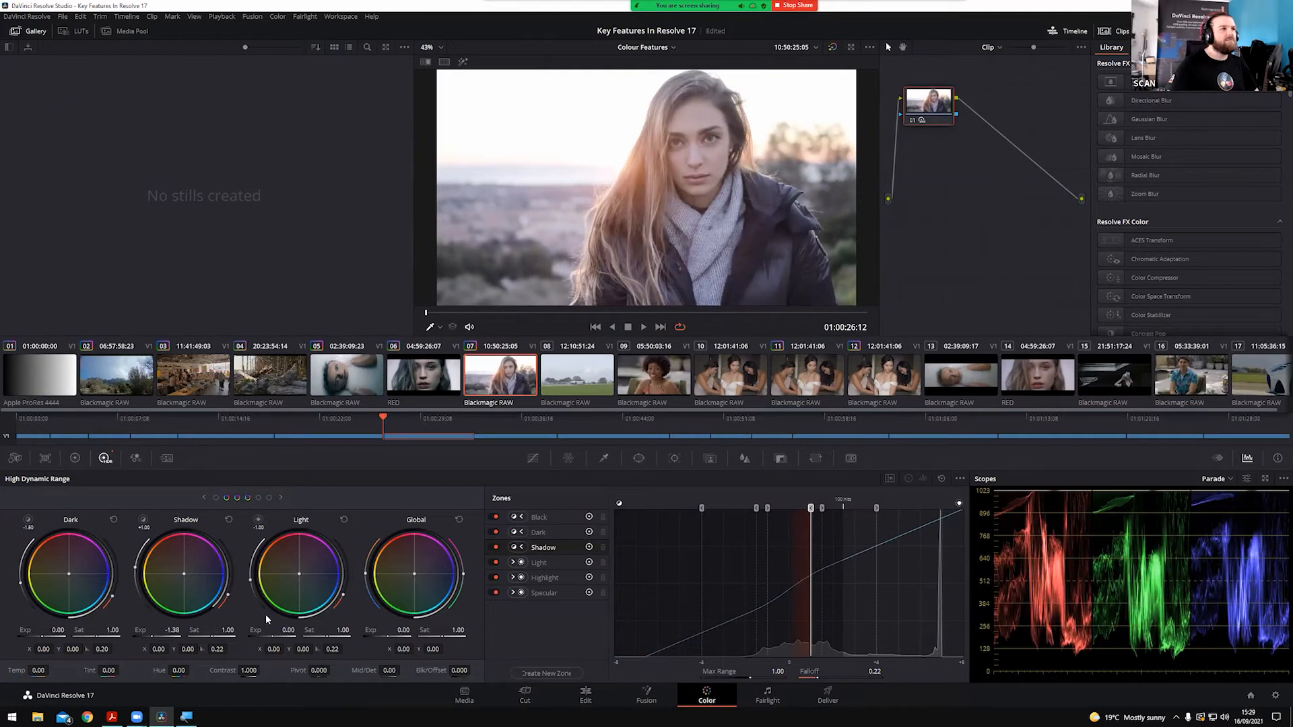
pyautogui.moveTo(58, 631); pyautogui.dragTo(27, 630)
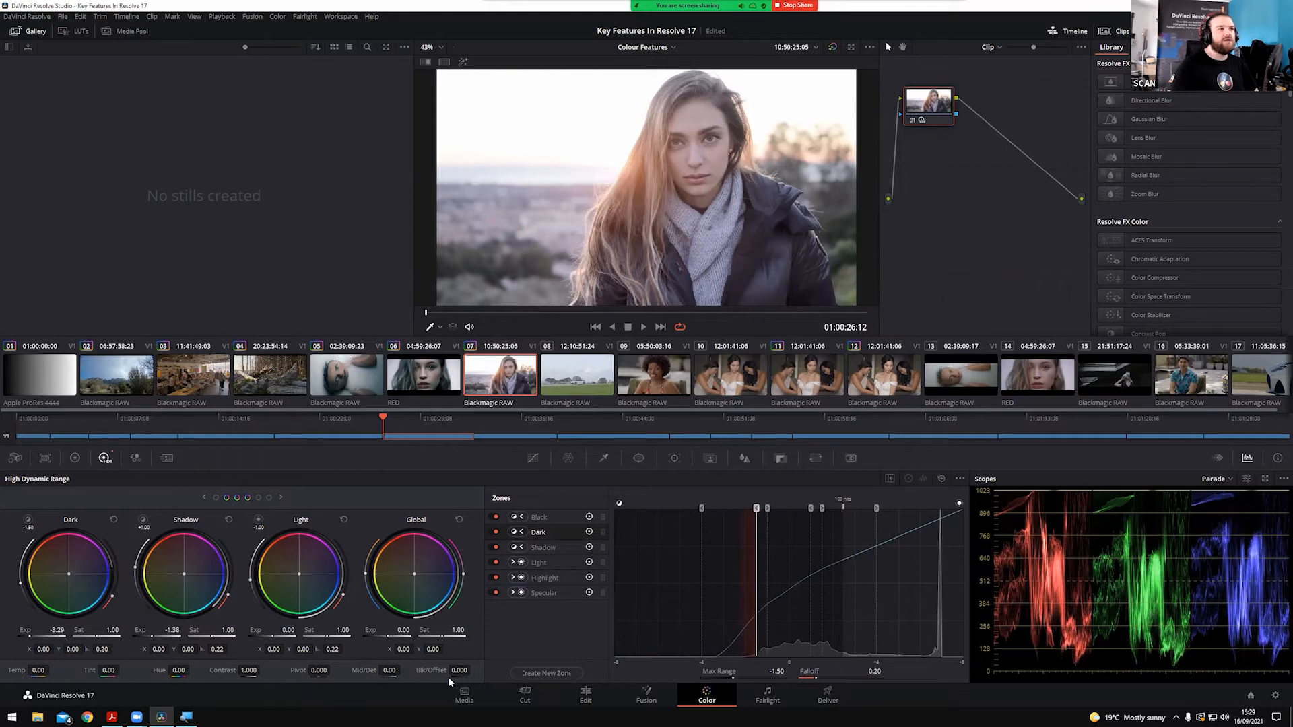
pyautogui.moveTo(287, 630); pyautogui.dragTo(280, 630)
# Lower the exposure of the Highlight zone to -0.80 and the Specular zone to -0.82
pyautogui.click(280, 497)
pyautogui.moveTo(281, 630); pyautogui.dragTo(272, 629)
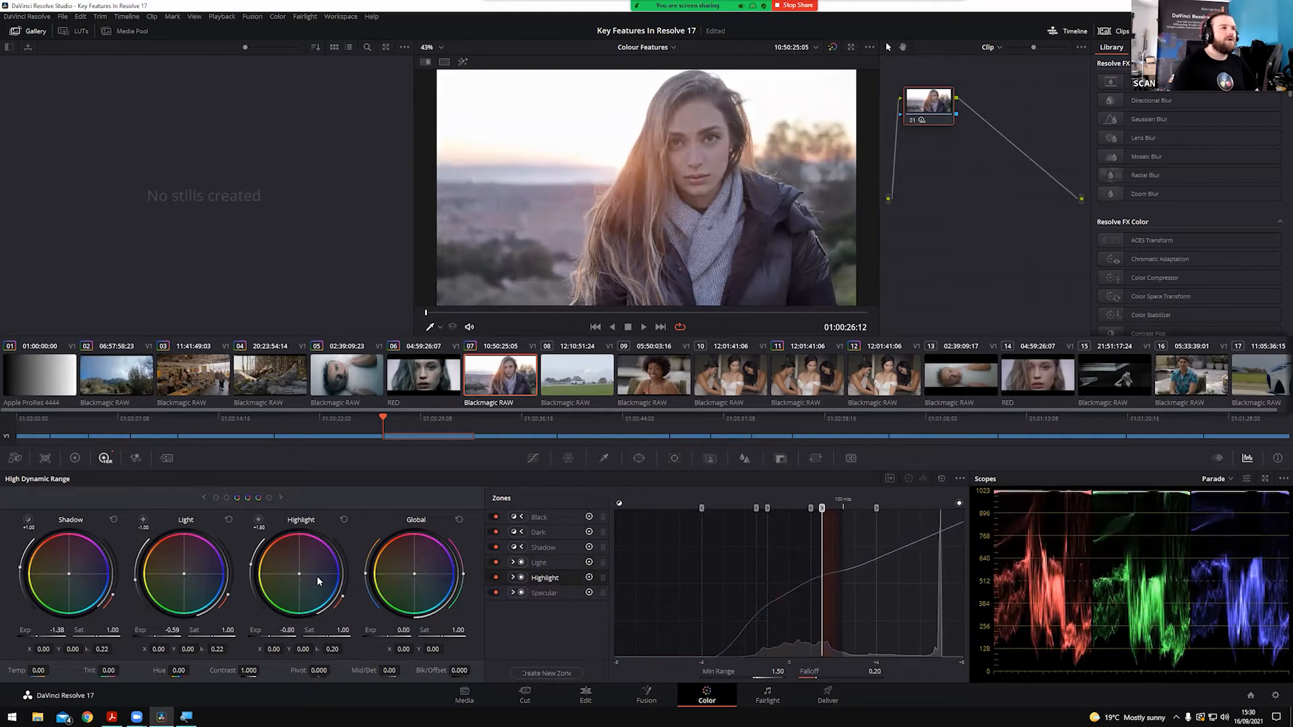
pyautogui.click(280, 497)
pyautogui.moveTo(289, 630); pyautogui.dragTo(276, 629)
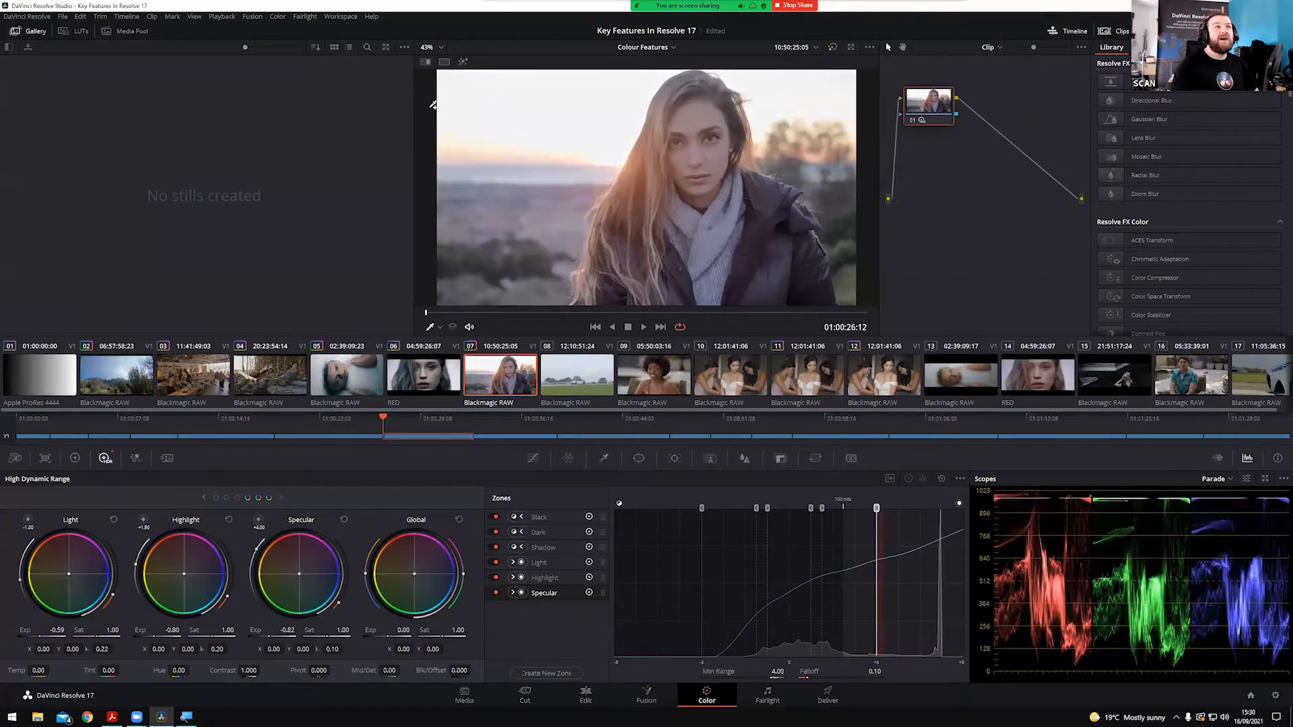
# Refine the exposure of the Specular zone to -1.35, Highlight to -0.79 and Light to -0.67
pyautogui.moveTo(276, 631); pyautogui.dragTo(252, 645)
pyautogui.moveTo(147, 630); pyautogui.dragTo(148, 631)
pyautogui.moveTo(53, 630); pyautogui.dragTo(38, 632)
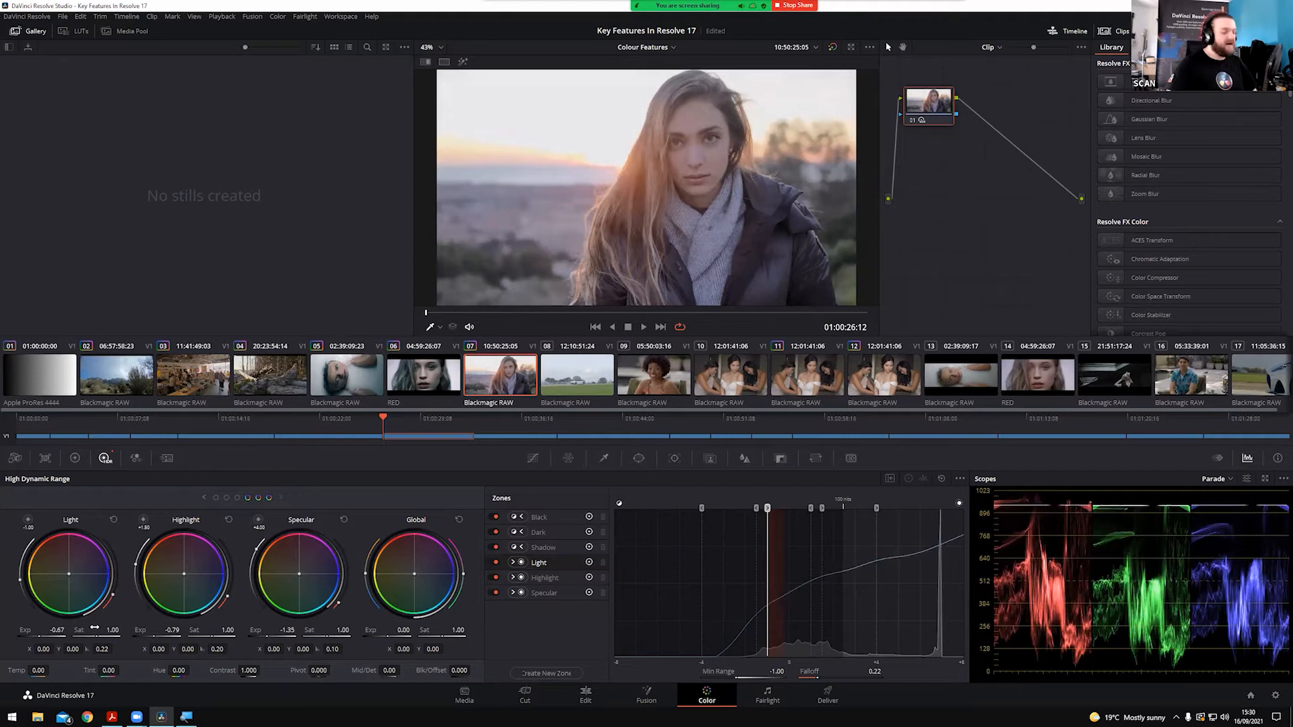
# Compare clip 07 before and after by bypassing and restoring all grades, and save the project
pyautogui.hotkey('shift', 'd')
pyautogui.hotkey('shift', 'd')
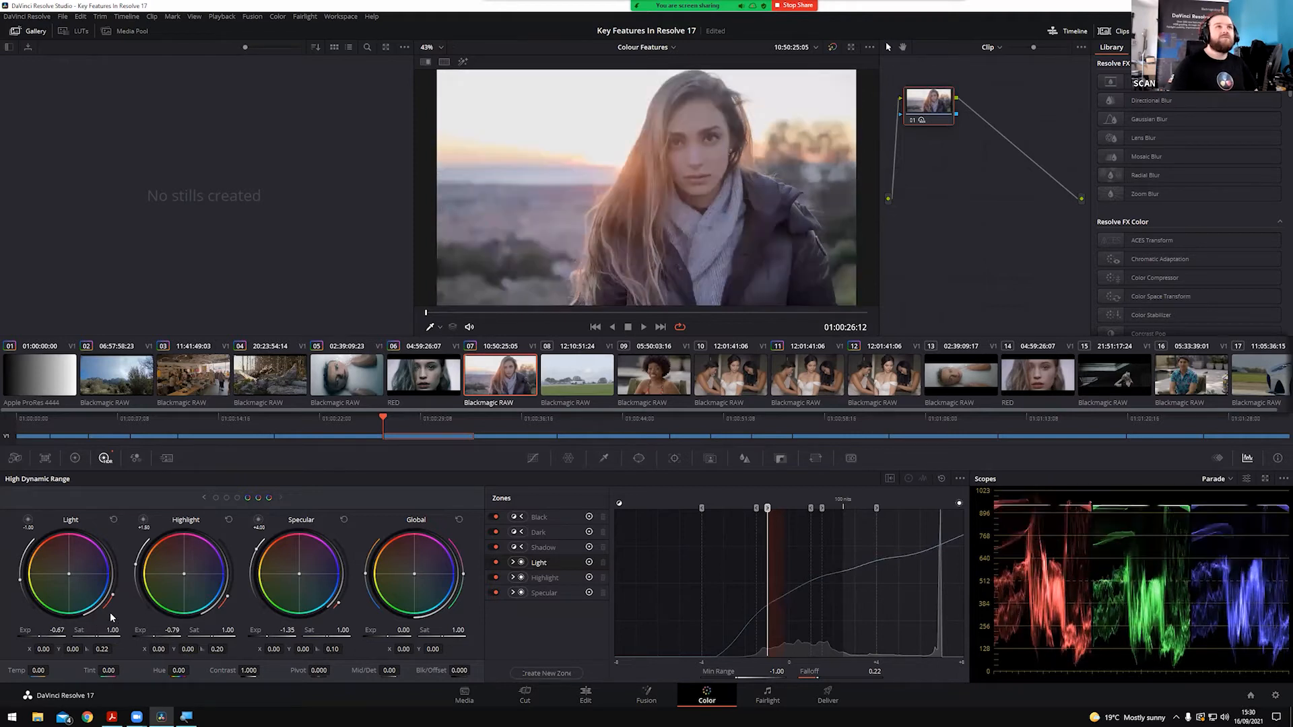
pyautogui.hotkey('shift', 'd')
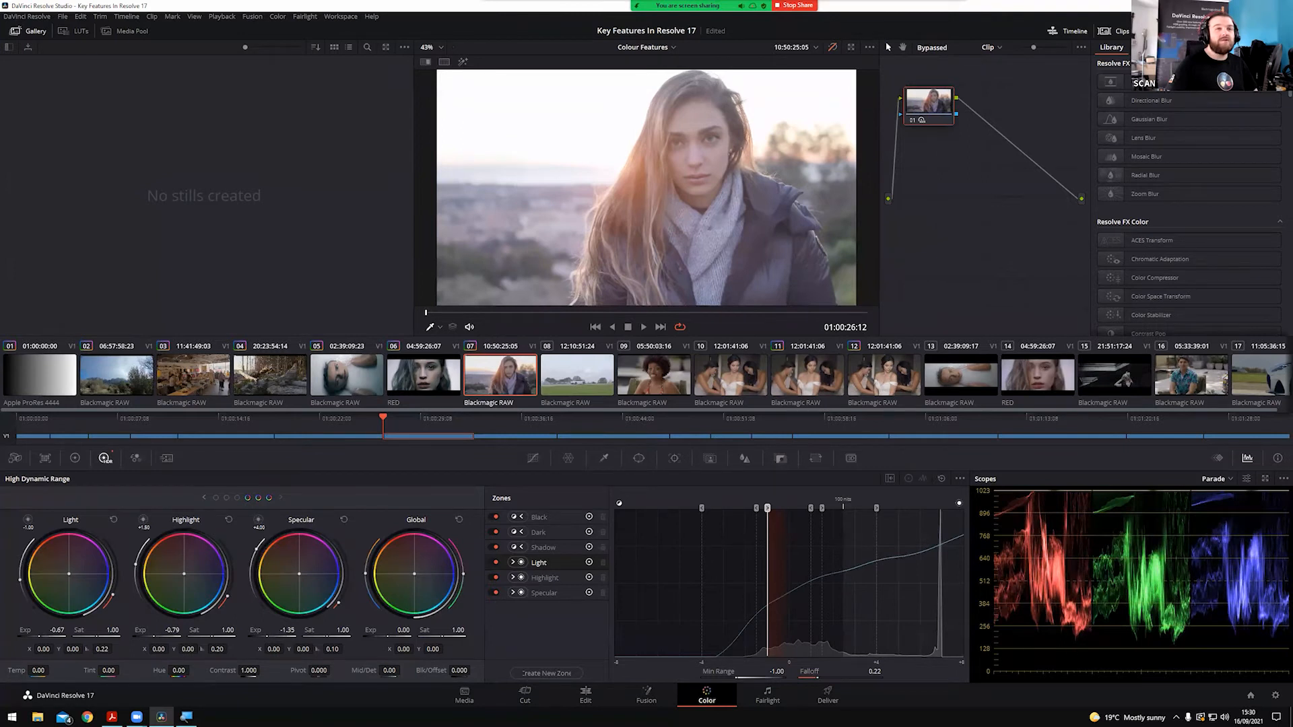
pyautogui.hotkey('shift', 'd')
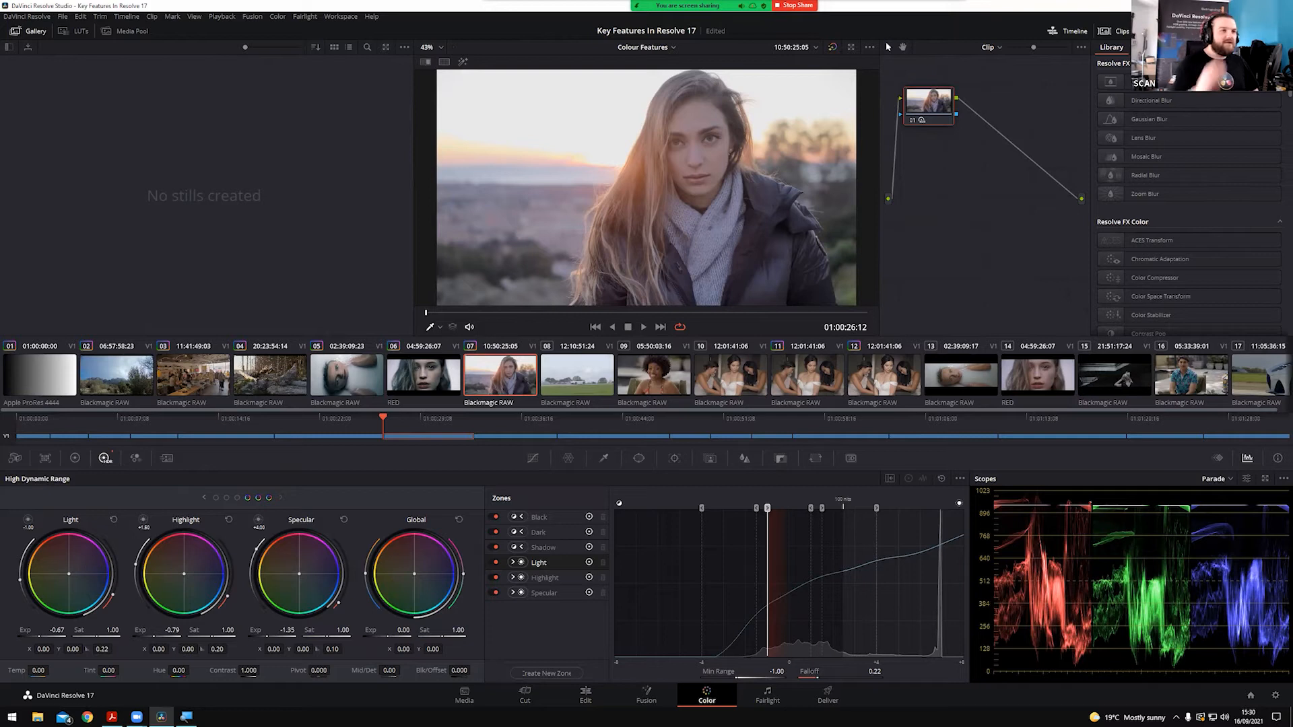
pyautogui.hotkey('ctrl', 's')
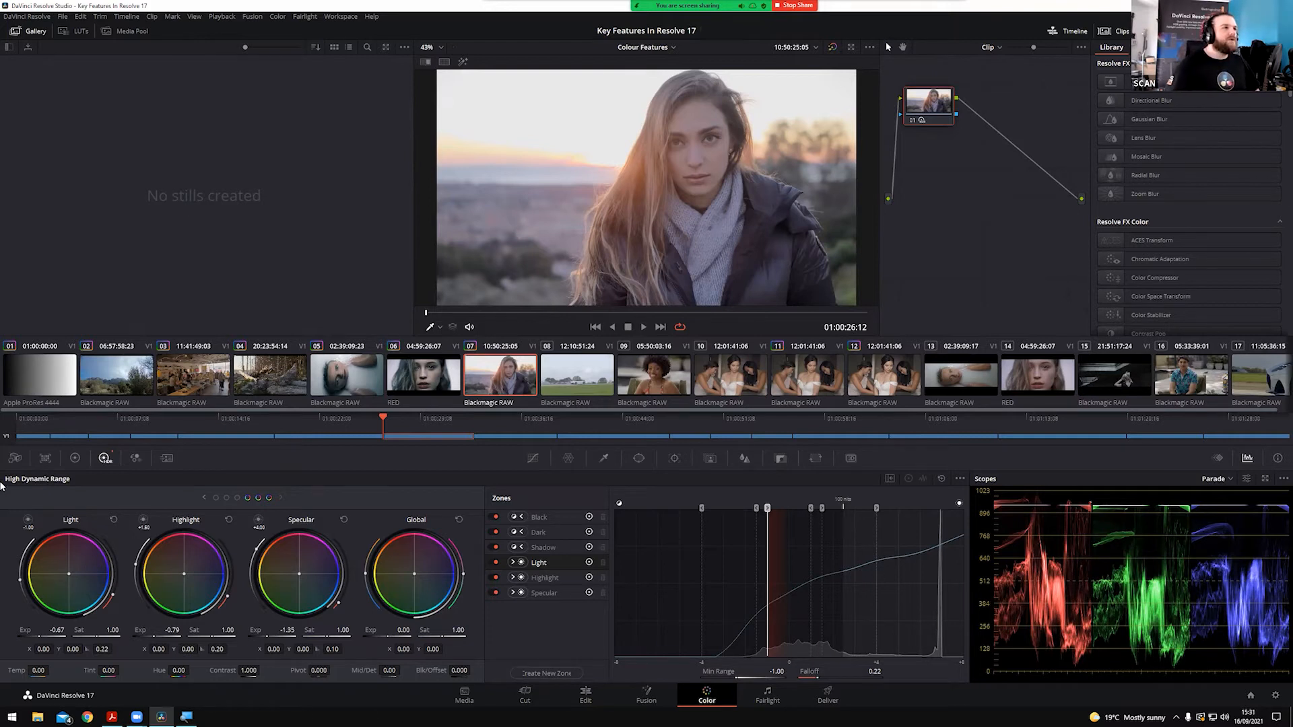
# Open the Color Warper and select clip 08, the white car driving past the grass
pyautogui.click(567, 459)
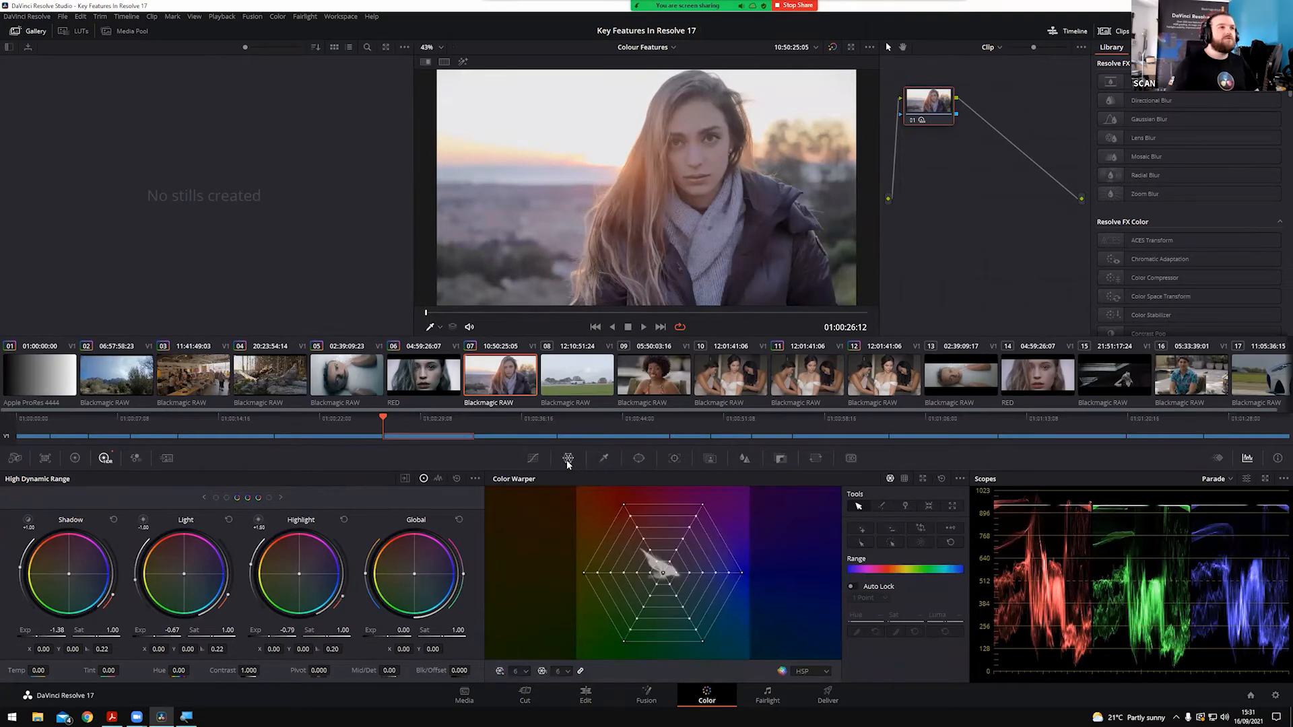
pyautogui.click(576, 381)
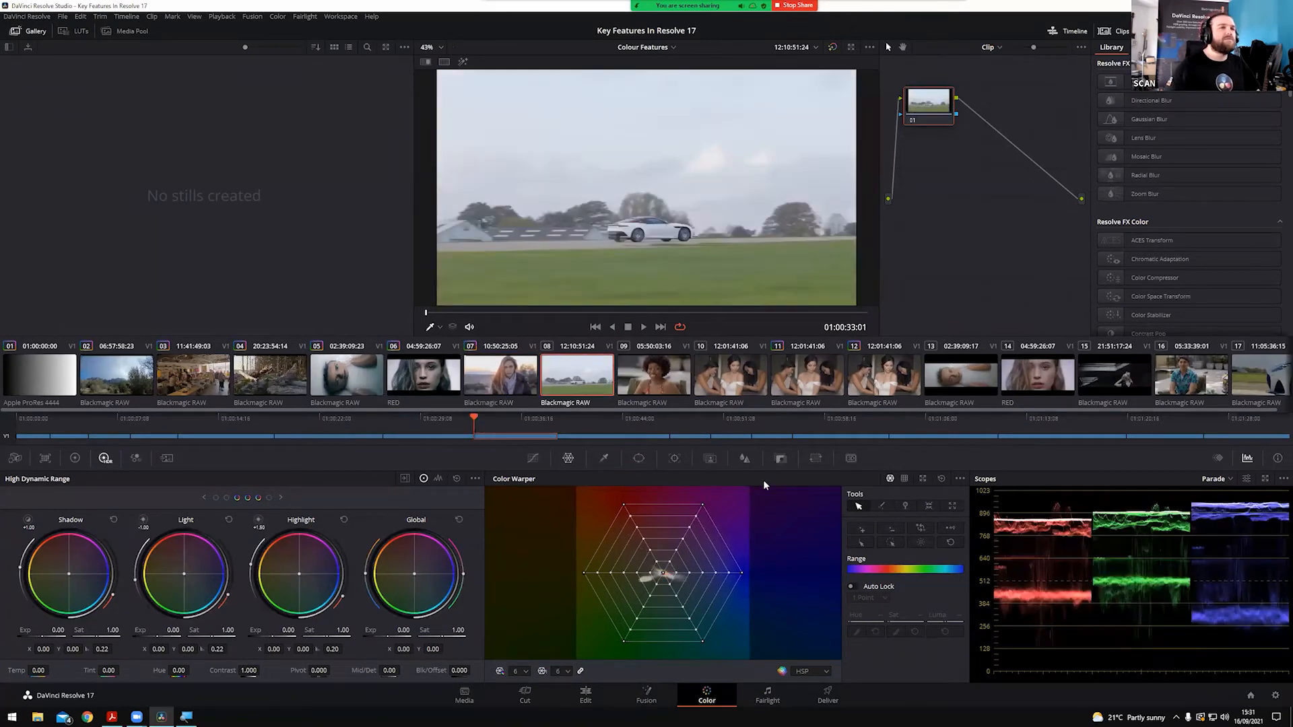
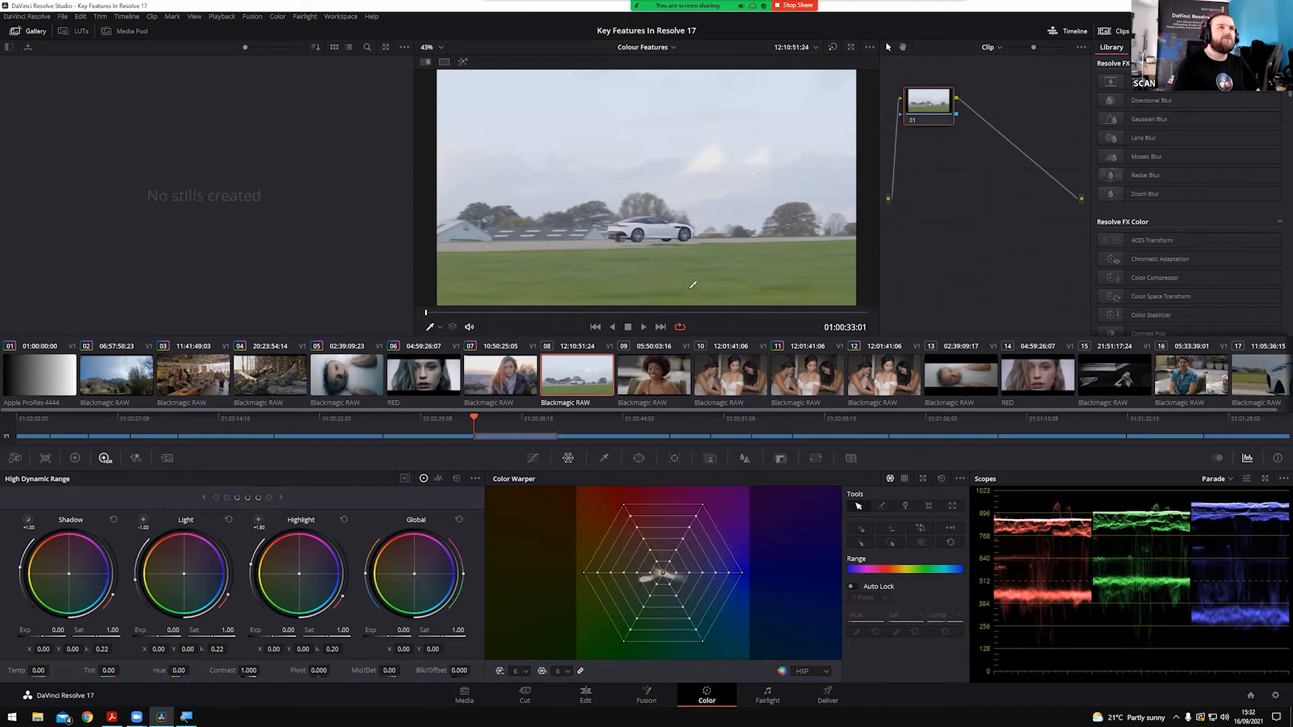
pyautogui.click(649, 573)
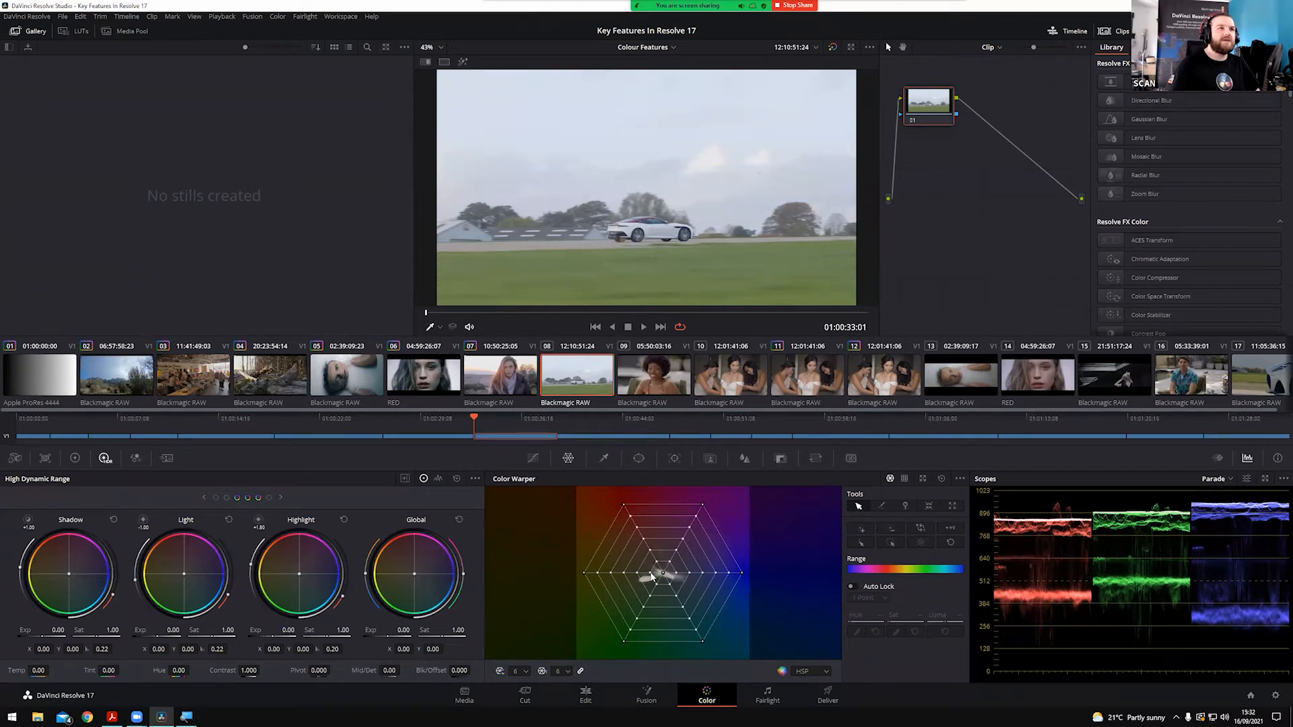
# Sample the grass with the Color Warper and push it toward a vivid yellow-green, with saturation at about 0.78
pyautogui.click(644, 287)
pyautogui.moveTo(646, 284)
pyautogui.mouseDown()
pyautogui.moveTo(607, 290)
pyautogui.moveTo(649, 281)
pyautogui.mouseUp()
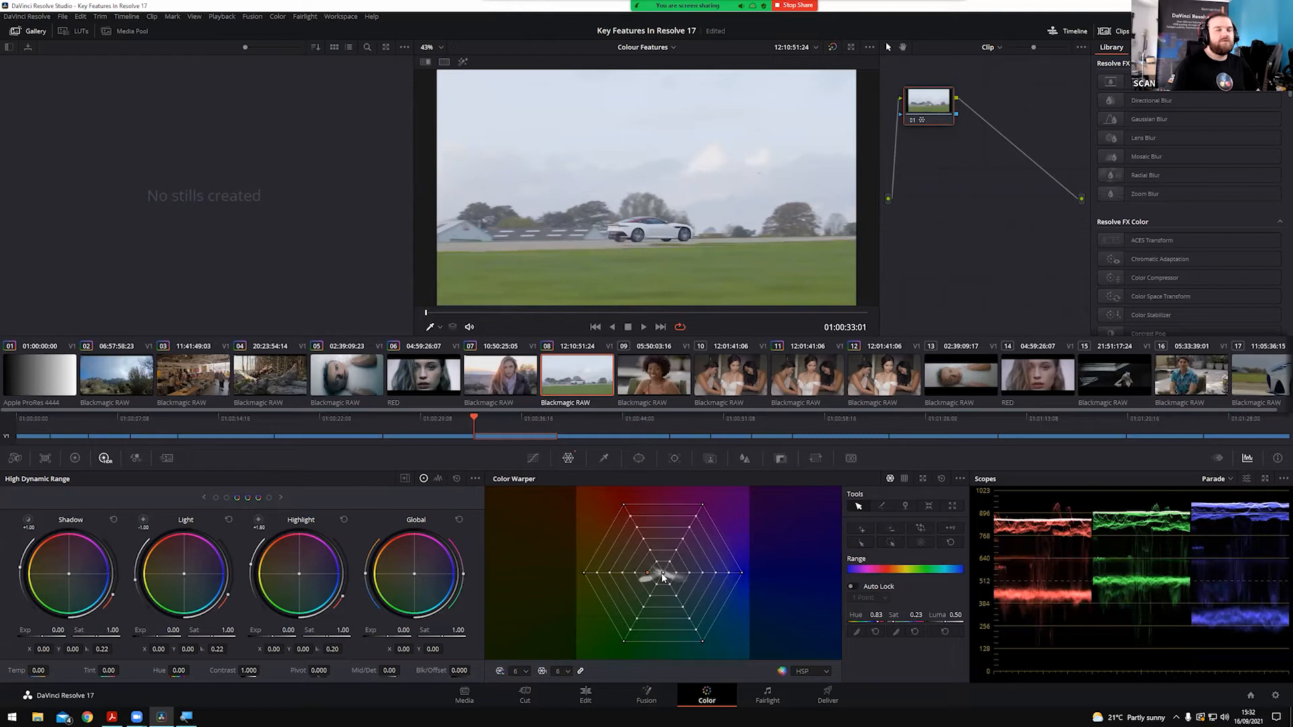
pyautogui.moveTo(669, 273); pyautogui.dragTo(624, 276)
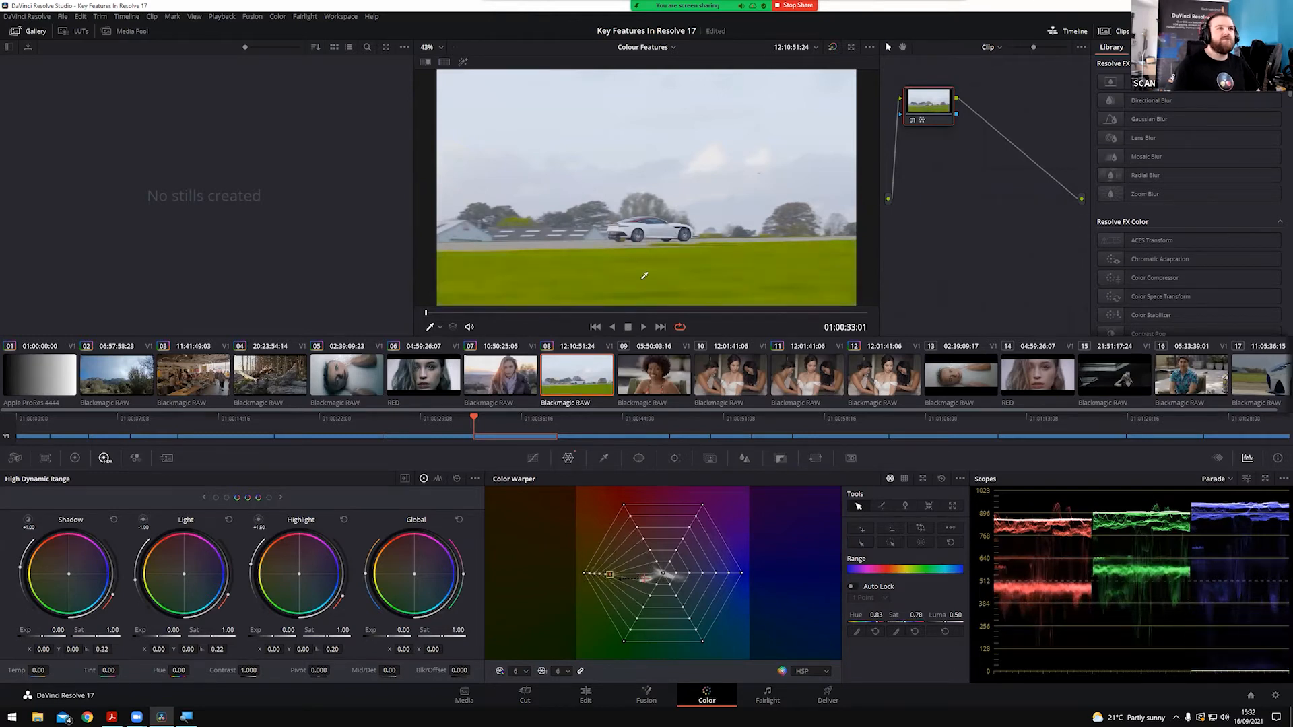
# Shift the sampled grass to a natural green with hue at about 0.75 and saturation at about 0.60, and save the project
pyautogui.moveTo(648, 278)
pyautogui.mouseDown()
pyautogui.moveTo(628, 278)
pyautogui.moveTo(673, 276)
pyautogui.moveTo(639, 278)
pyautogui.moveTo(671, 221)
pyautogui.moveTo(741, 249)
pyautogui.moveTo(706, 319)
pyautogui.moveTo(729, 331)
pyautogui.moveTo(716, 266)
pyautogui.moveTo(684, 336)
pyautogui.moveTo(633, 284)
pyautogui.moveTo(643, 256)
pyautogui.moveTo(642, 287)
pyautogui.moveTo(660, 277)
pyautogui.moveTo(651, 295)
pyautogui.mouseUp()
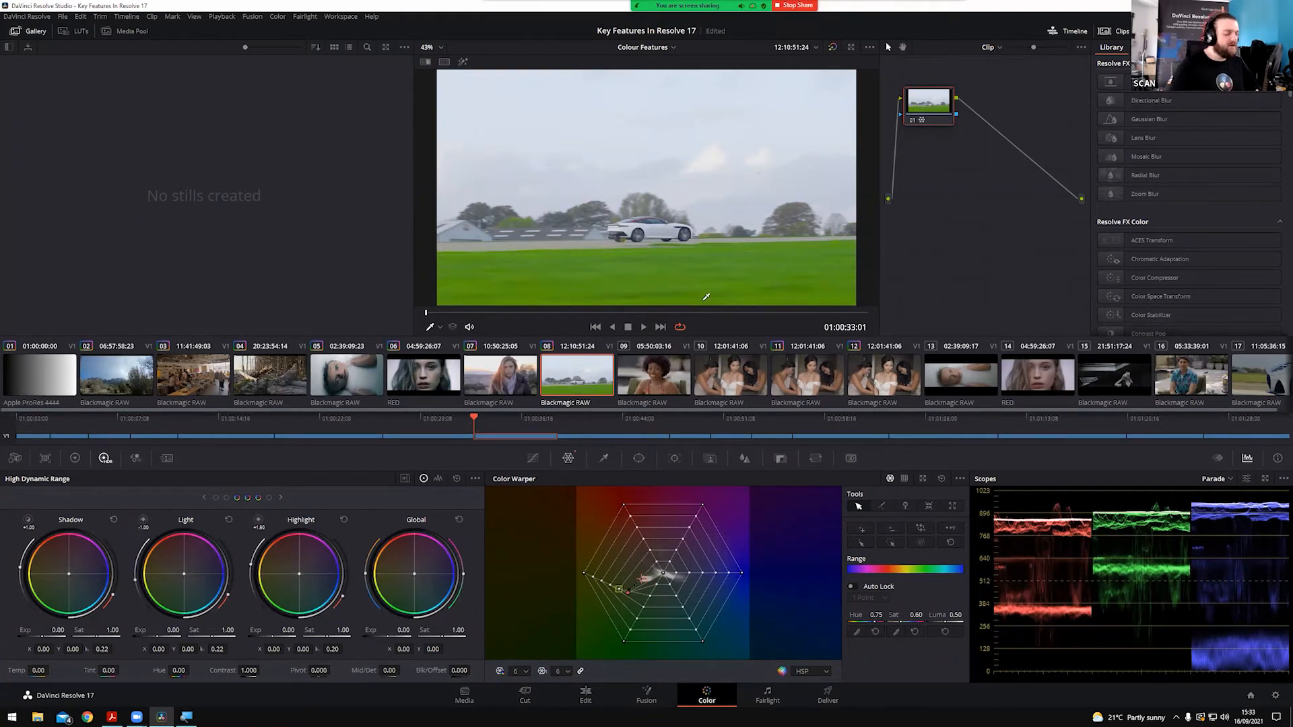
pyautogui.hotkey('ctrl', 's')
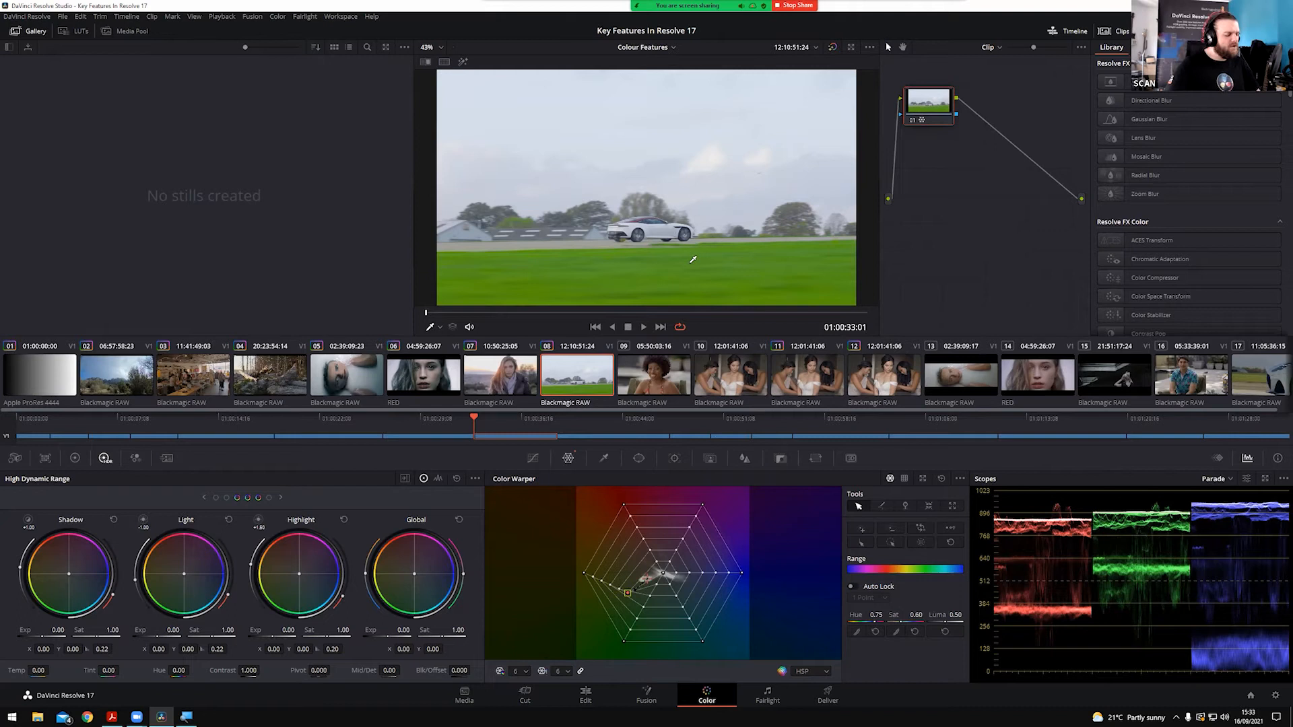
# Preview which image areas the Color Warper points affect by highlighting their selections, sampling the car and the grass
pyautogui.hotkey('alt', 'shift')
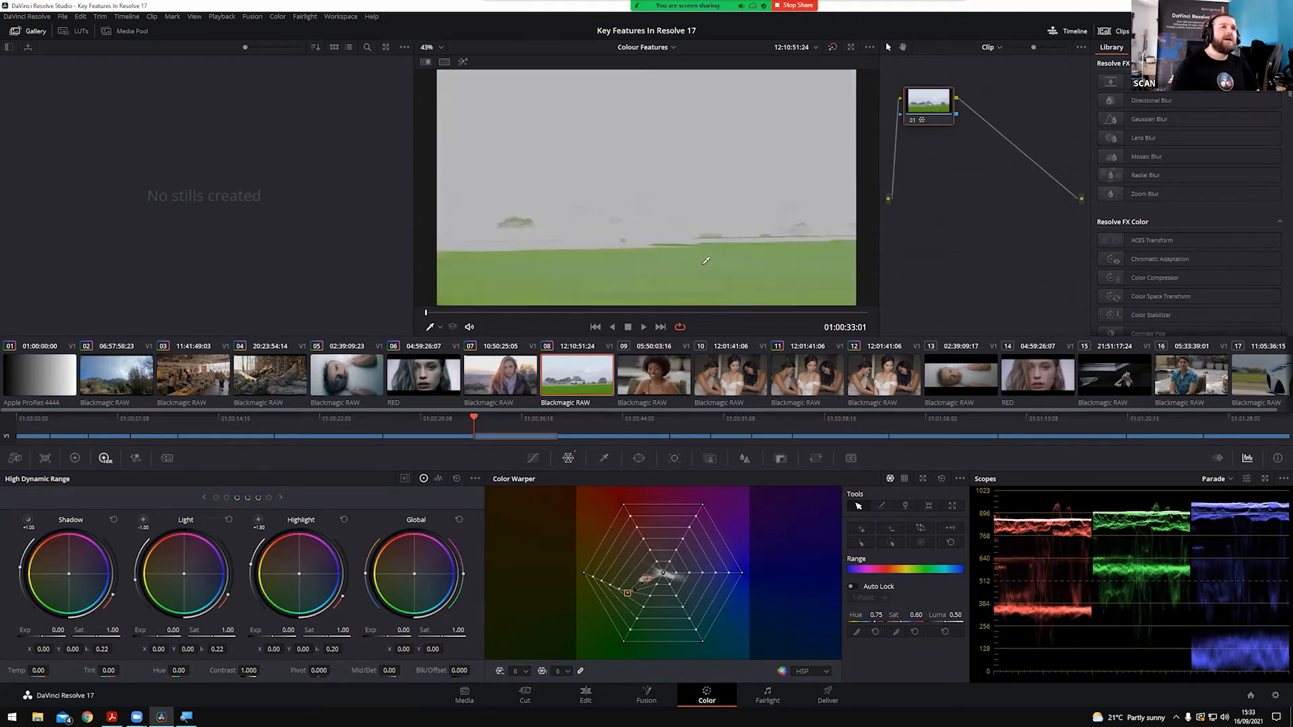
pyautogui.click(632, 223)
pyautogui.hotkey('alt', 'shift')
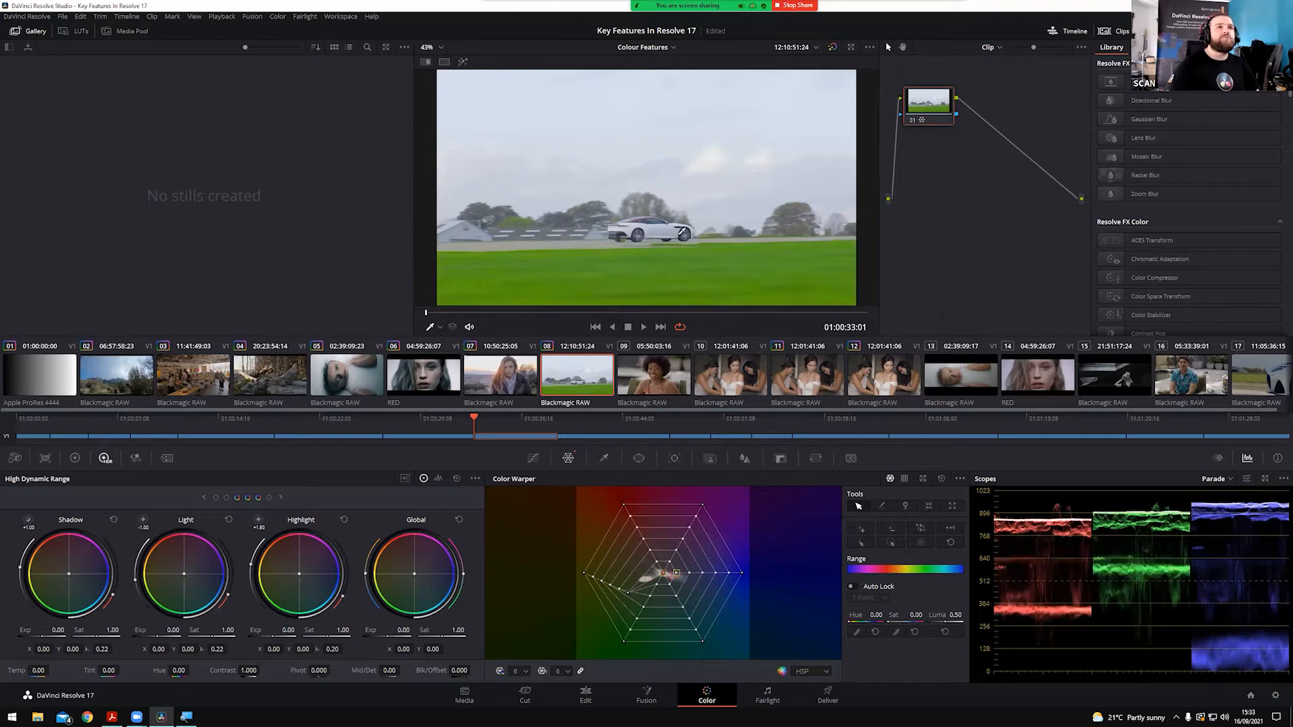
pyautogui.hotkey('alt', 'shift')
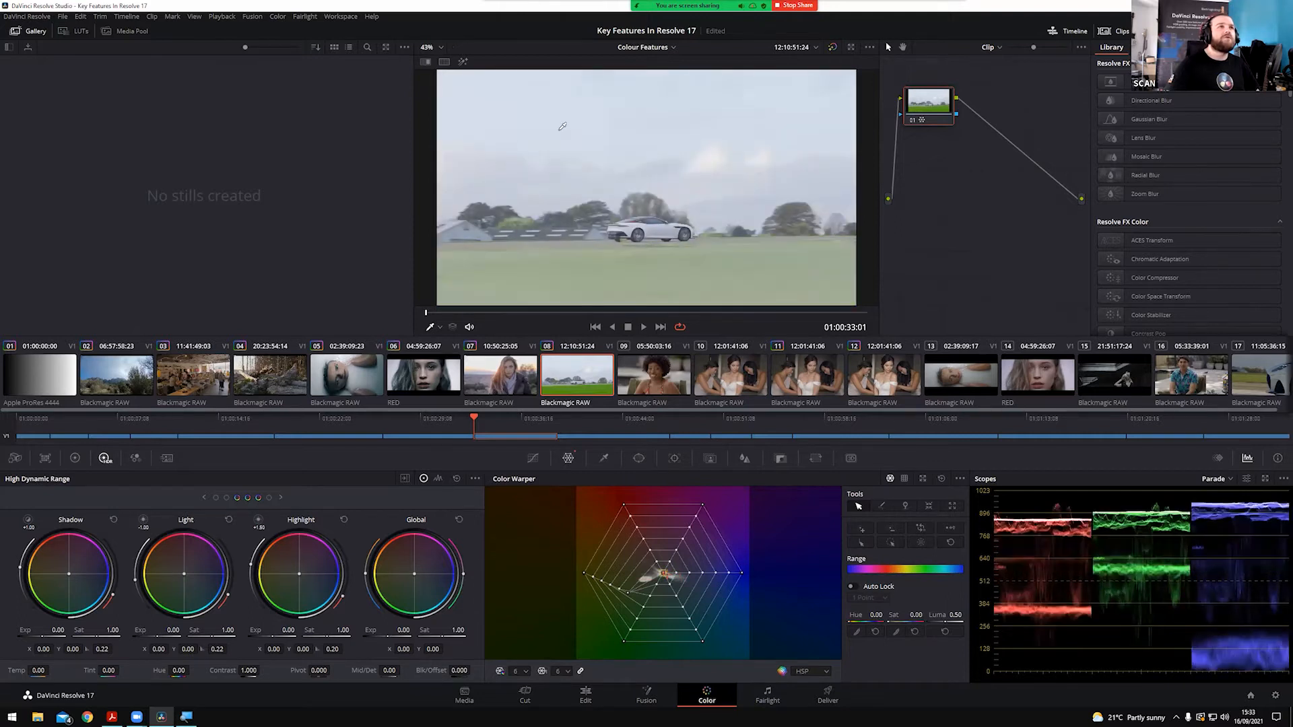
pyautogui.hotkey('alt', 'shift')
pyautogui.click(699, 271)
pyautogui.hotkey('alt', 'shift')
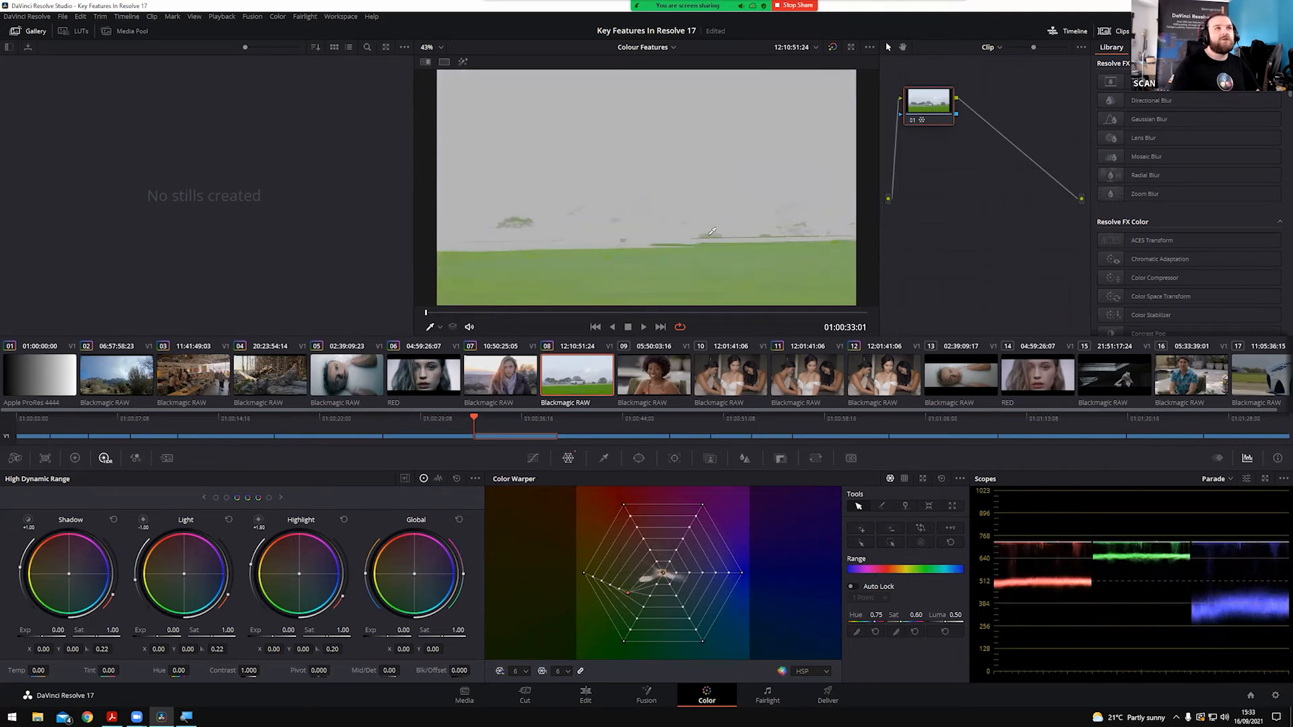
pyautogui.hotkey('alt', 'shift')
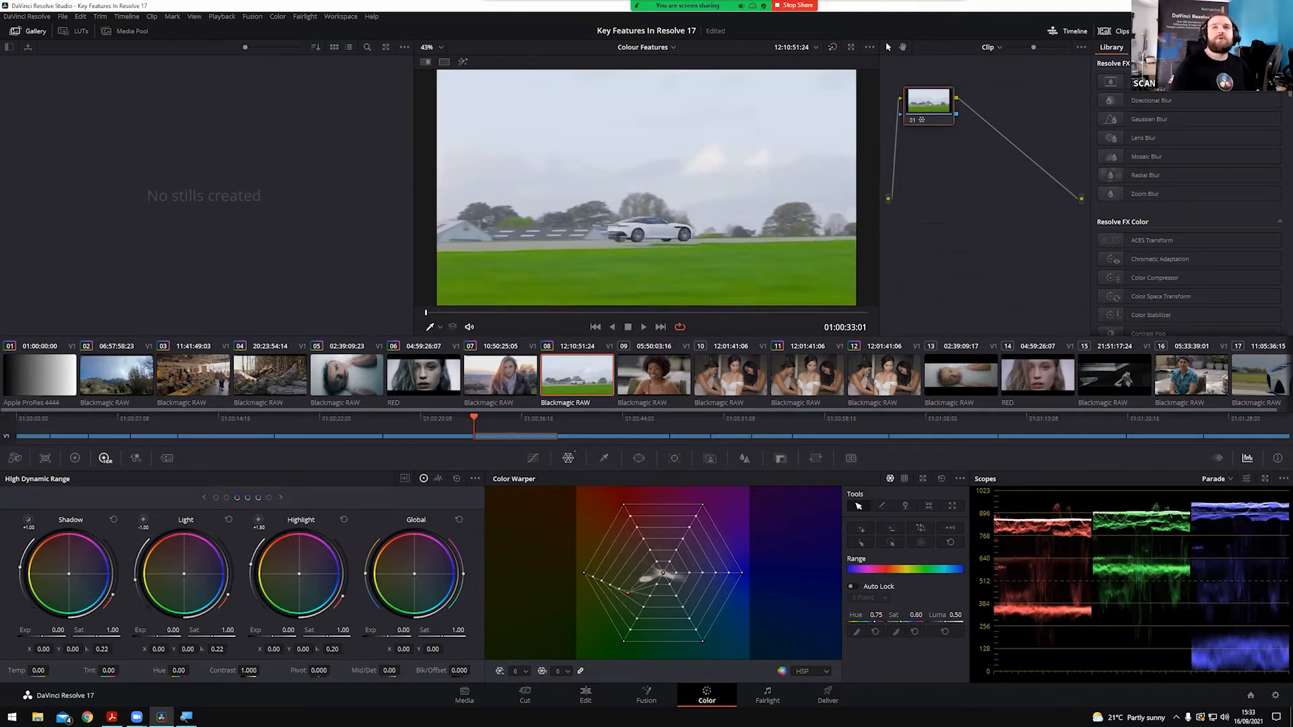
# Select clip 09, the woman in the red patterned top, play it and return the playhead to its first frame
pyautogui.click(659, 382)
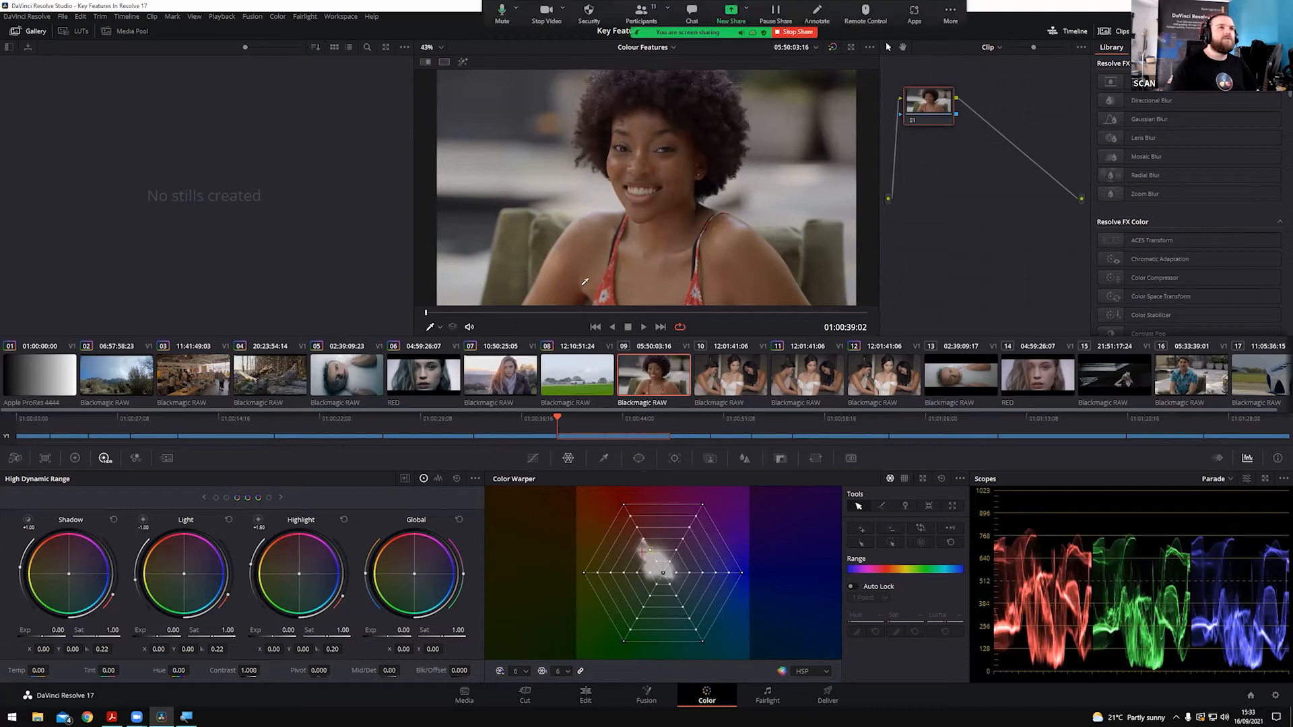
pyautogui.press('space')
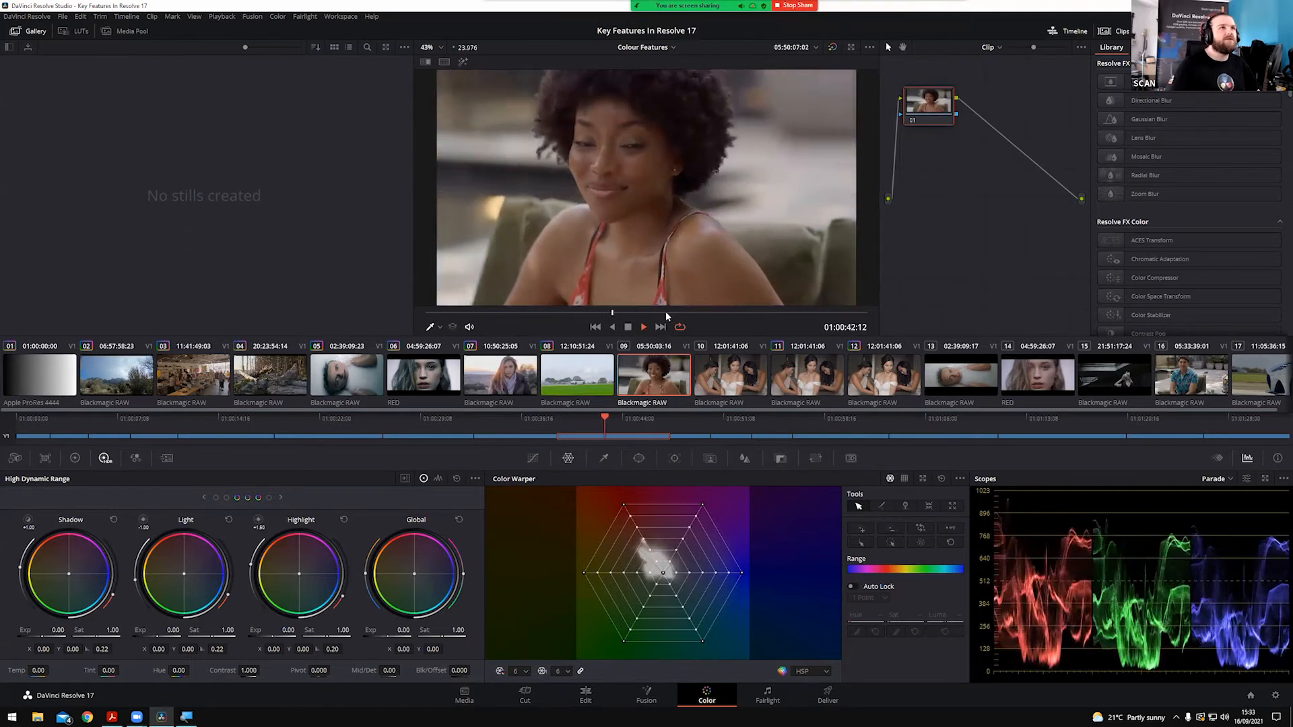
pyautogui.press('space')
pyautogui.moveTo(637, 313); pyautogui.dragTo(426, 308)
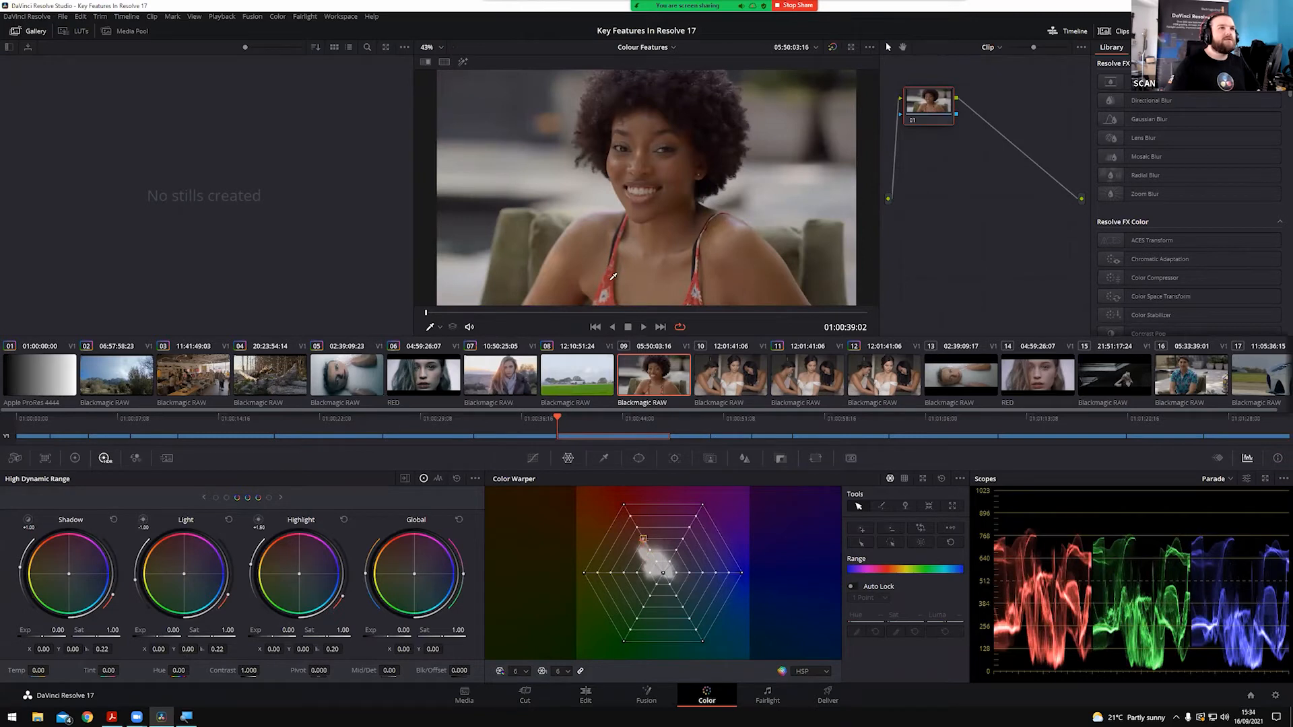
# Try shifting the red top toward pink with hue at 0.04 and saturation at 0.56, and reset the Color Warper
pyautogui.moveTo(612, 276)
pyautogui.mouseDown()
pyautogui.moveTo(583, 239)
pyautogui.moveTo(607, 290)
pyautogui.moveTo(575, 253)
pyautogui.moveTo(597, 243)
pyautogui.moveTo(575, 263)
pyautogui.moveTo(555, 136)
pyautogui.moveTo(627, 261)
pyautogui.moveTo(623, 290)
pyautogui.mouseUp()
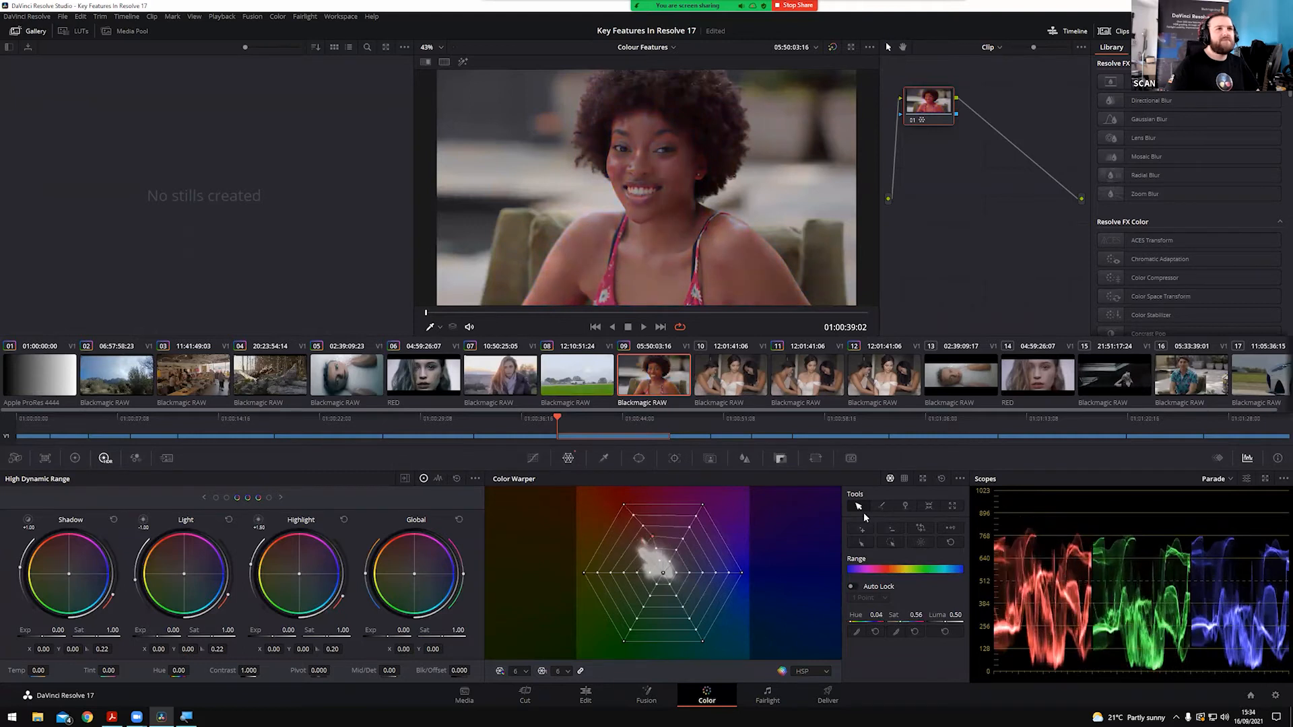
pyautogui.click(941, 478)
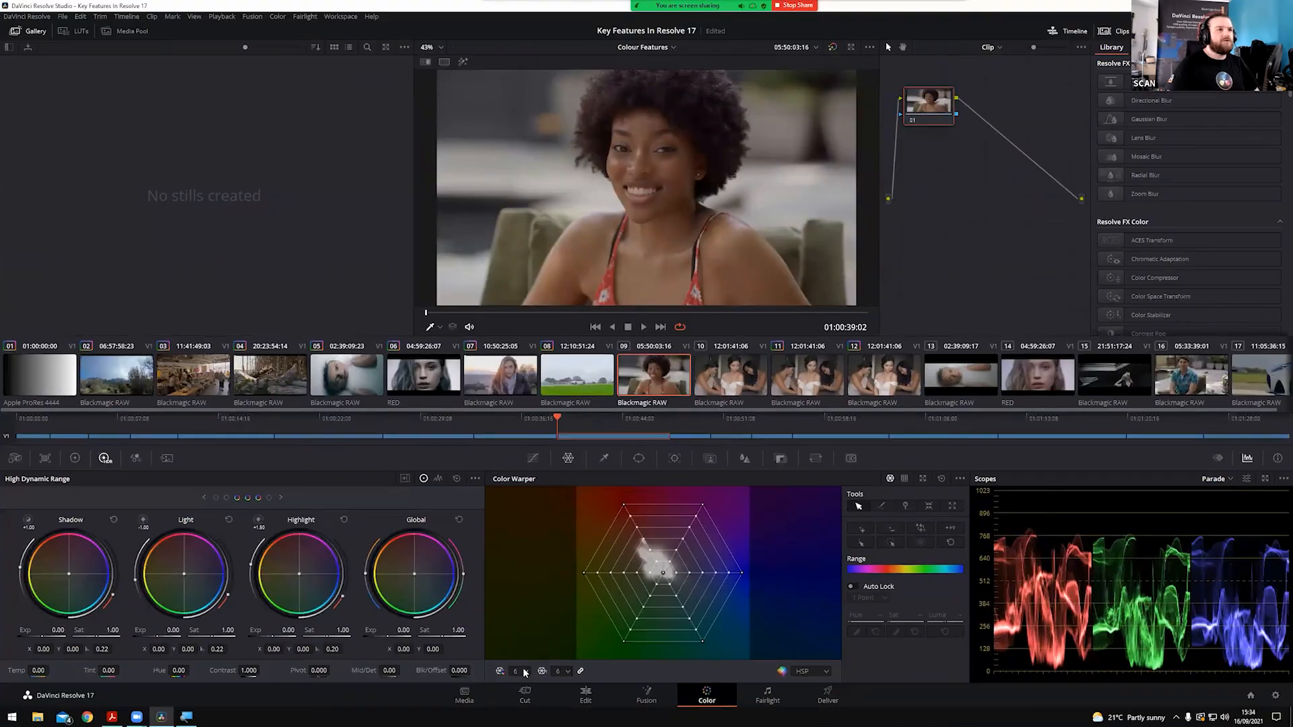
# Set the Color Warper grid resolution on clip 09 to 16 for both hue and saturation
pyautogui.click(533, 672)
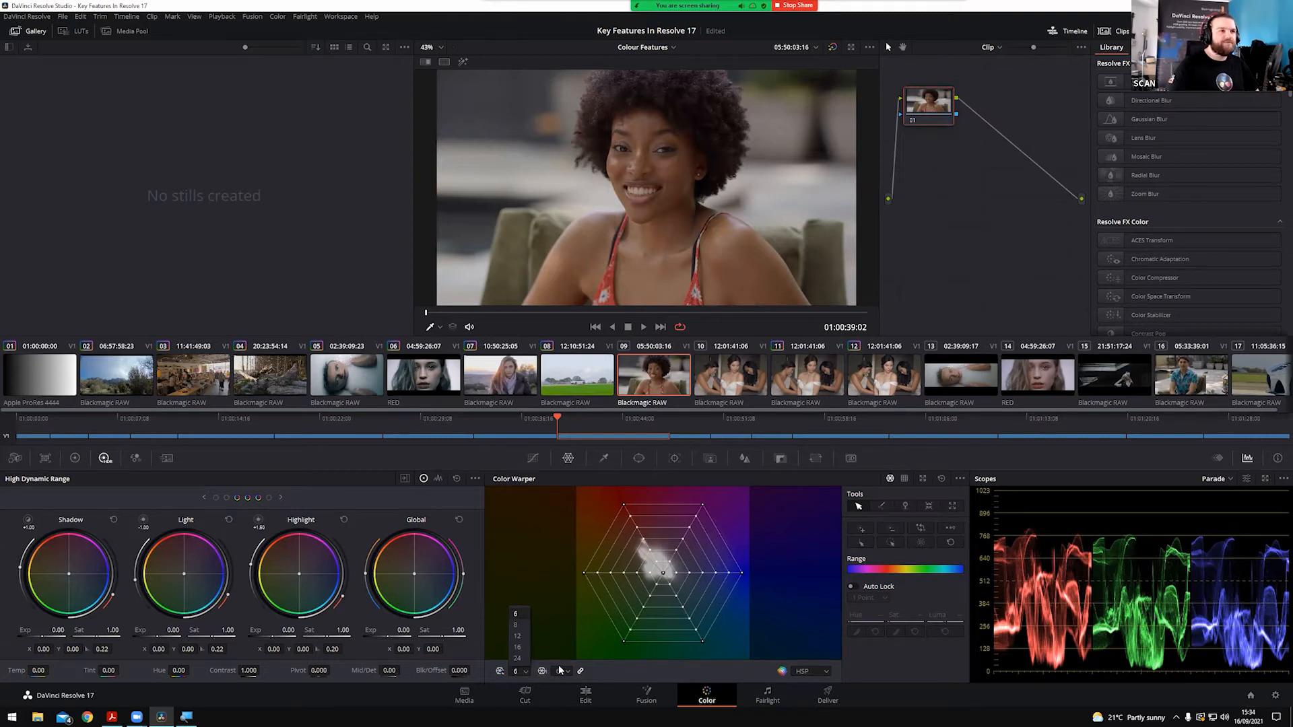
pyautogui.click(522, 648)
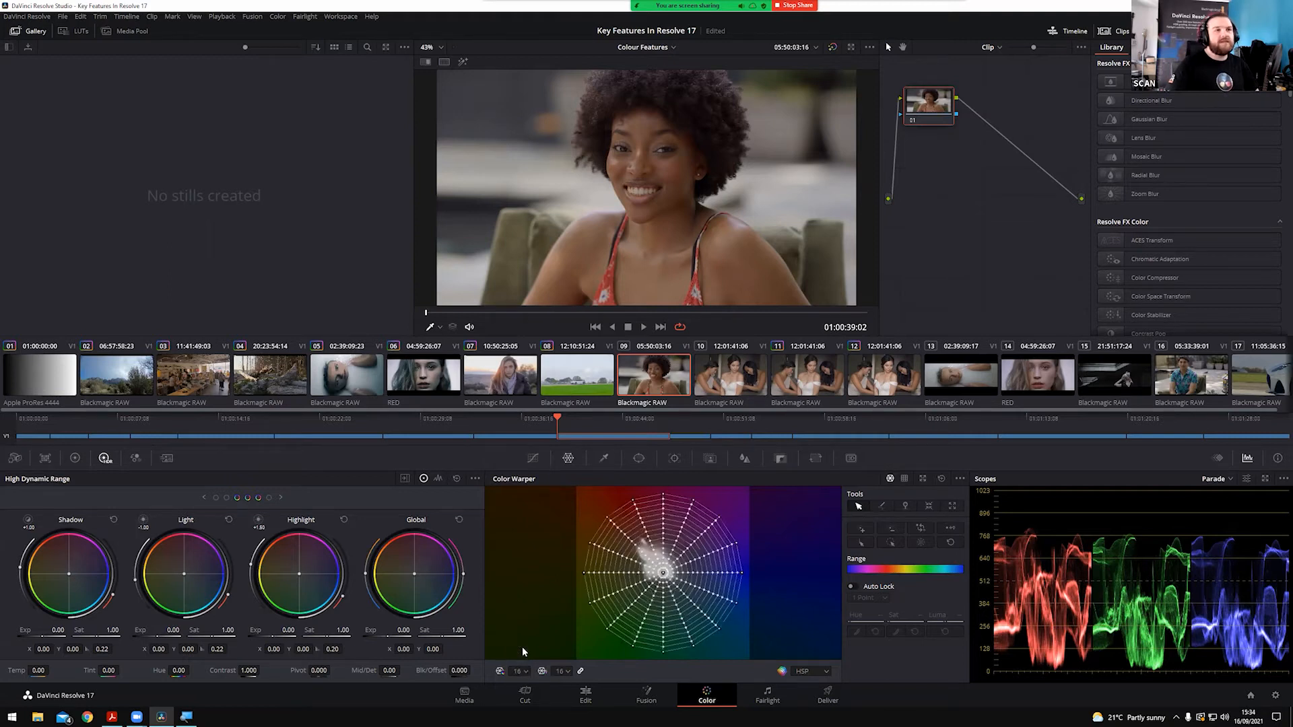
pyautogui.click(569, 671)
pyautogui.click(562, 699)
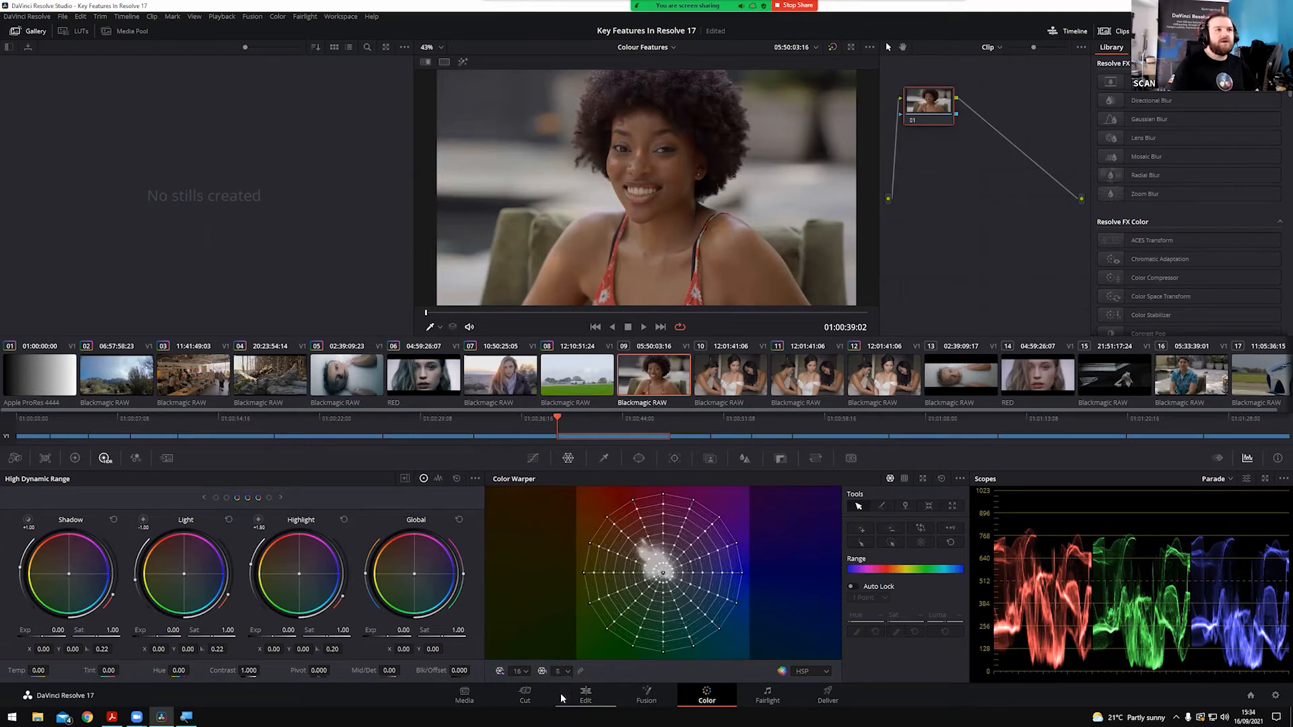
pyautogui.click(564, 672)
pyautogui.click(538, 691)
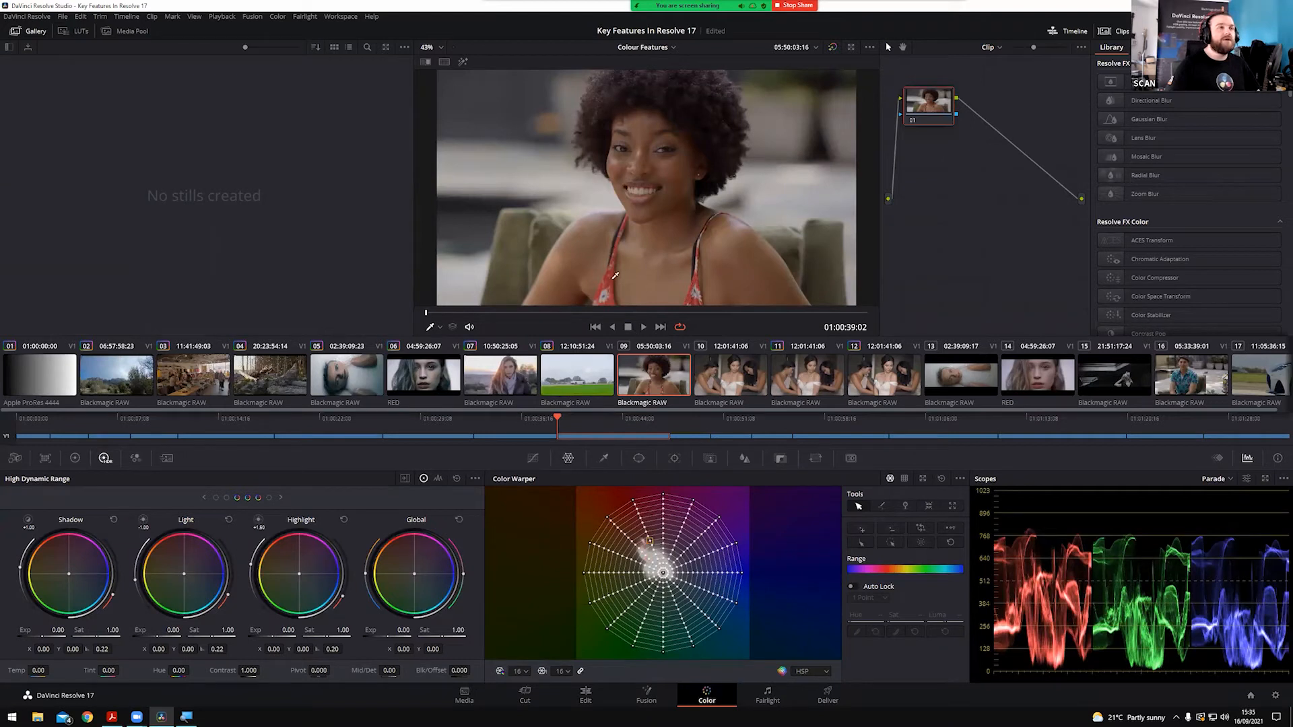
# Sample the red strap up close and push it to a vivid orange-red, with hue at about 0.01 and saturation at about 0.91
pyautogui.scroll(5, 615, 284)
pyautogui.scroll(3, 640, 219)
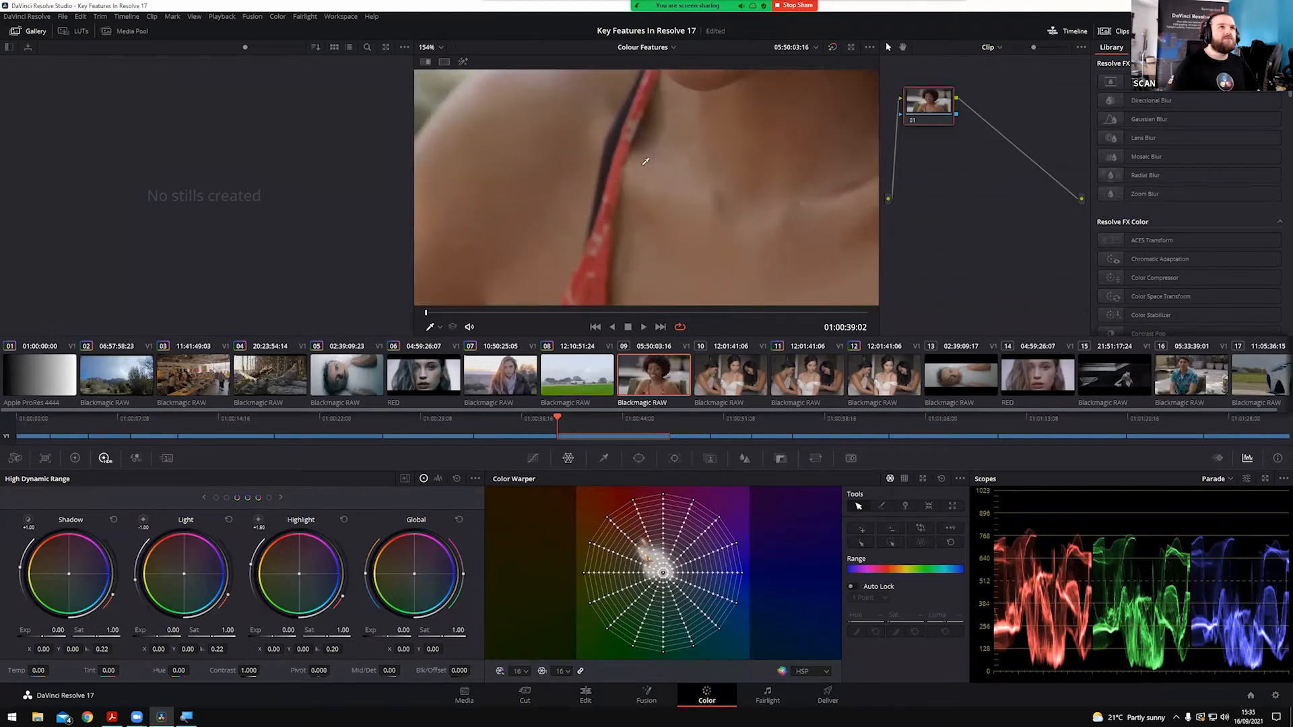
pyautogui.scroll(-1, 612, 230)
pyautogui.moveTo(610, 229); pyautogui.dragTo(600, 206)
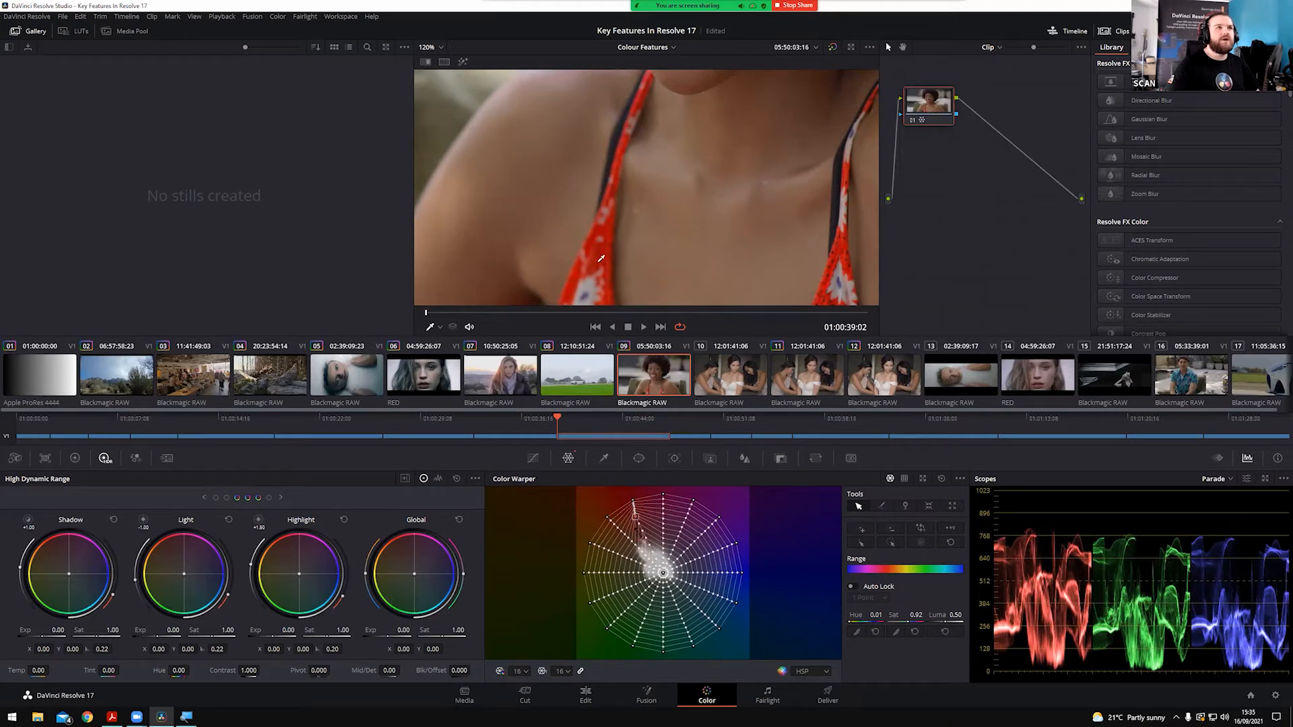
pyautogui.moveTo(596, 245)
pyautogui.mouseDown()
pyautogui.moveTo(623, 259)
pyautogui.moveTo(636, 321)
pyautogui.moveTo(581, 232)
pyautogui.moveTo(602, 276)
pyautogui.moveTo(611, 262)
pyautogui.mouseUp()
pyautogui.hotkey('shift', 'z')
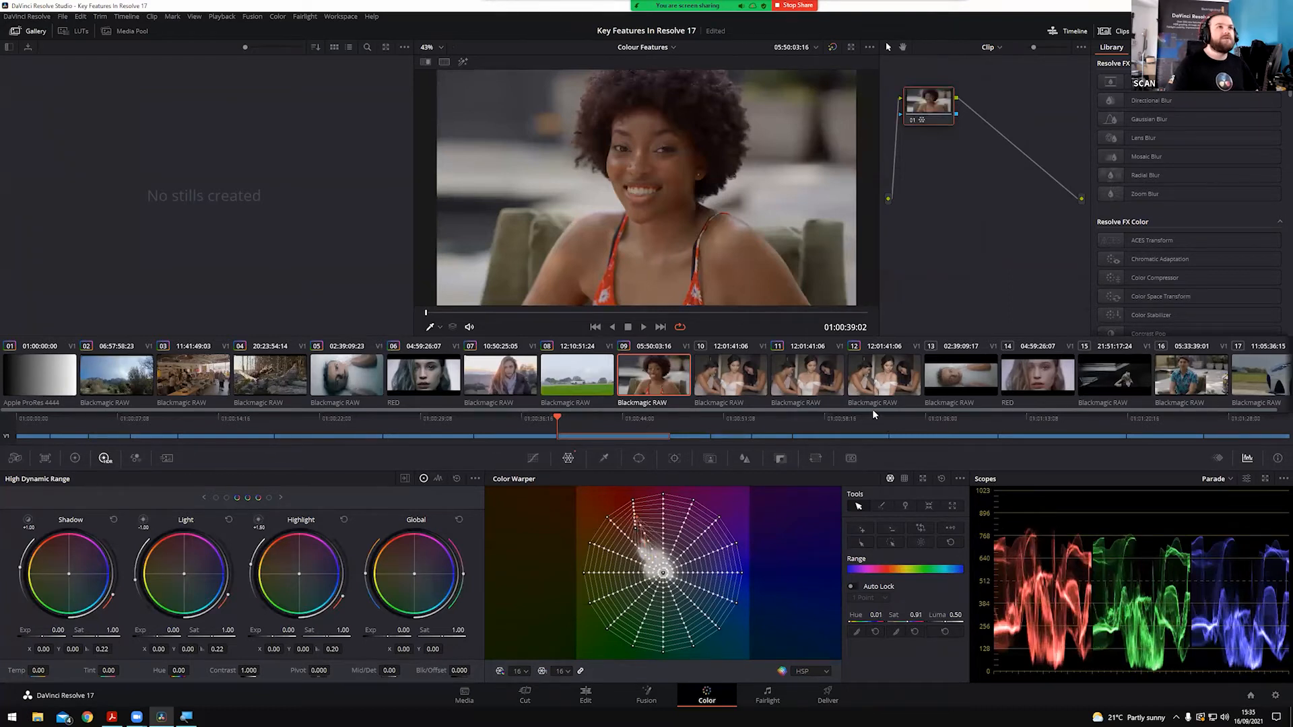
# Compare the red strap up close with the Color Warper grade bypassed and restored
pyautogui.scroll(1, 596, 276)
pyautogui.scroll(6, 596, 276)
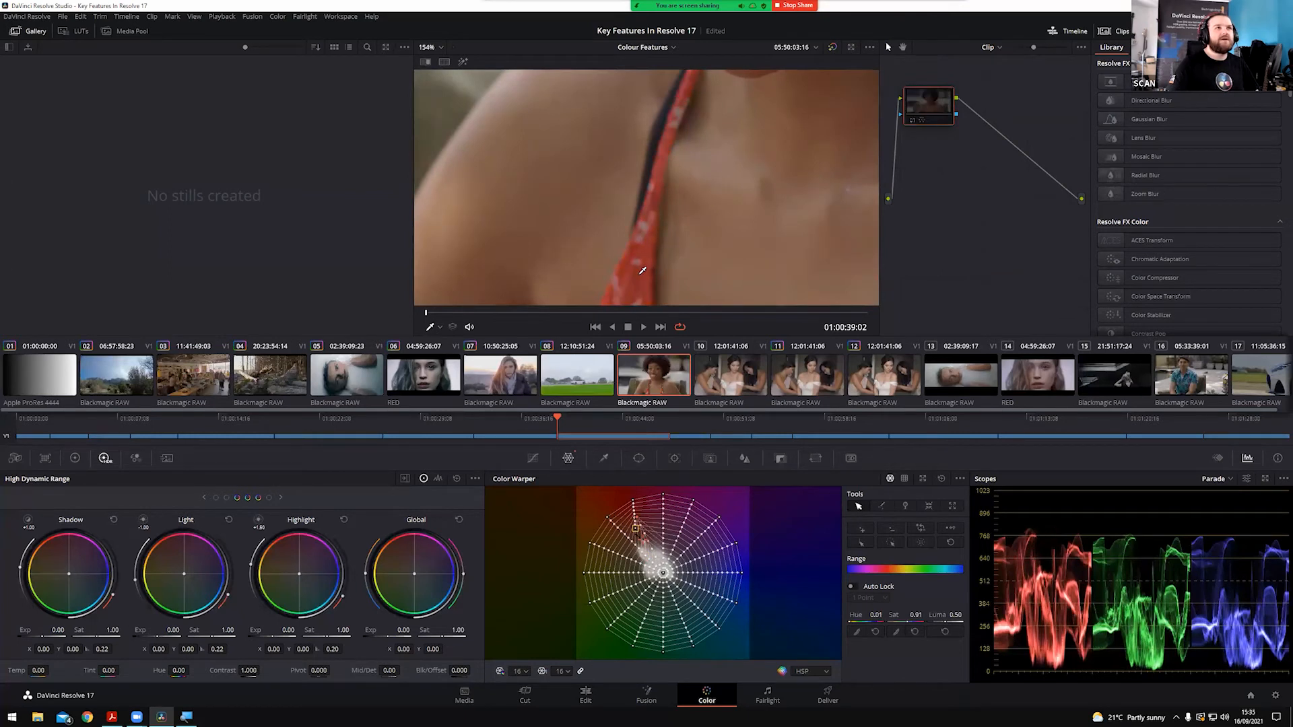
pyautogui.scroll(-5, 686, 234)
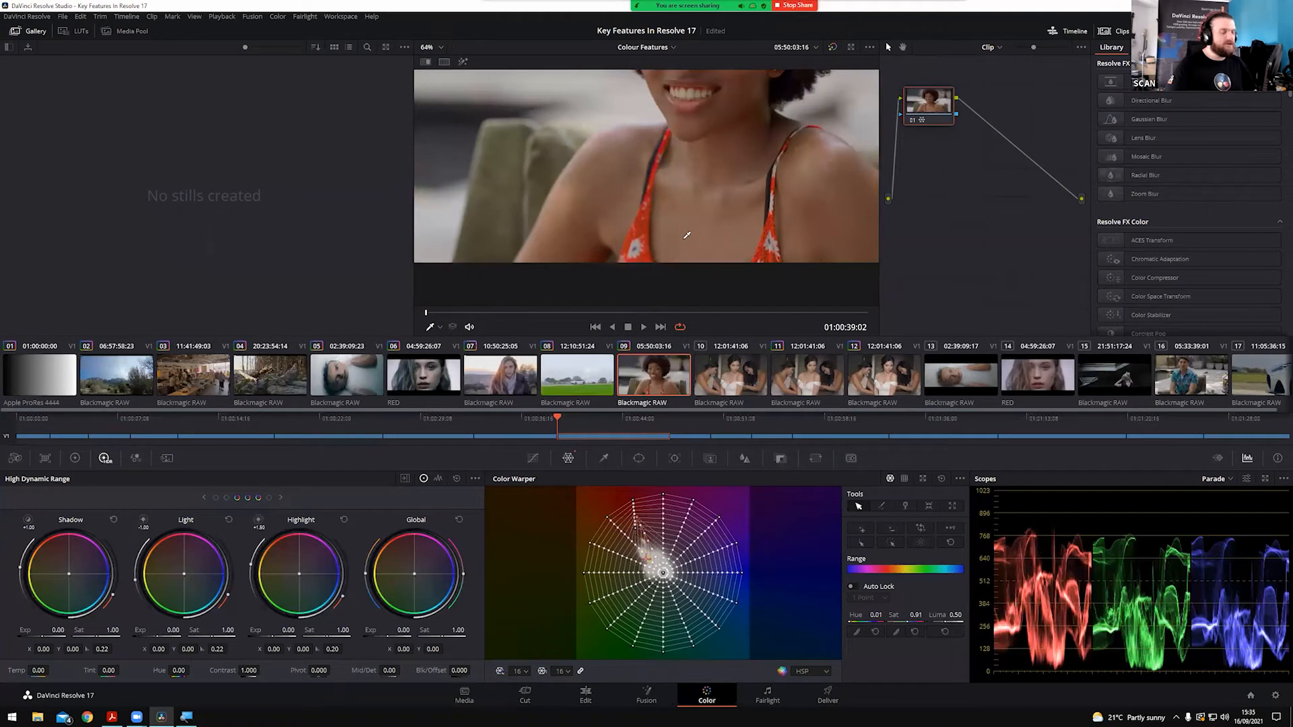
pyautogui.scroll(-2, 687, 235)
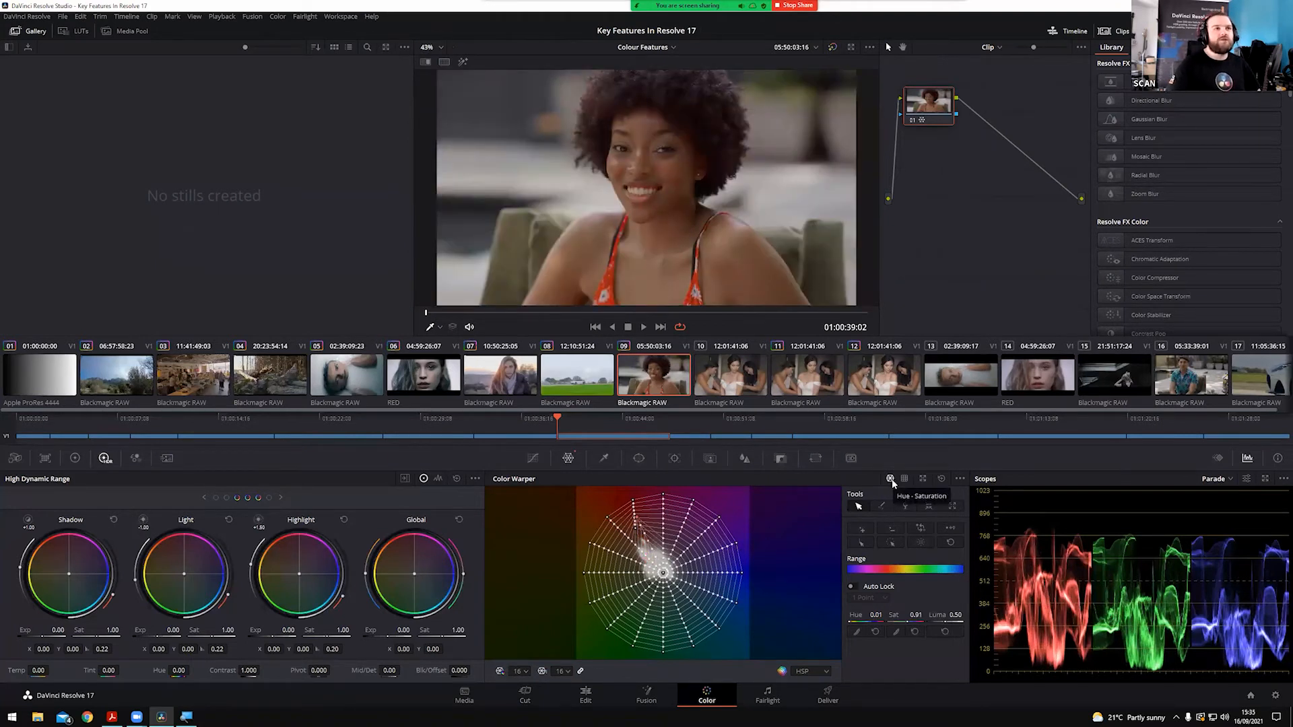
# Return to clip 08, the white car, and switch the Color Warper between Hue - Saturation and the chroma-luma grids, ending on the grids
pyautogui.click(576, 383)
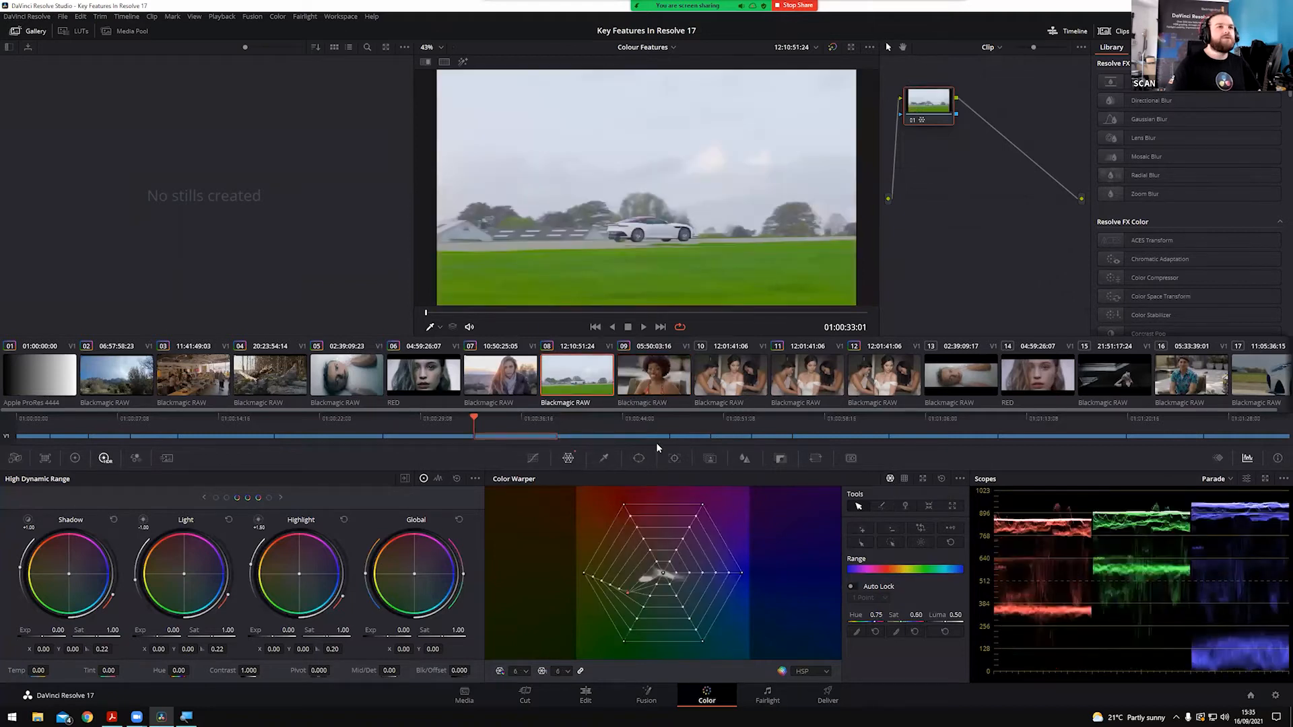
pyautogui.click(908, 477)
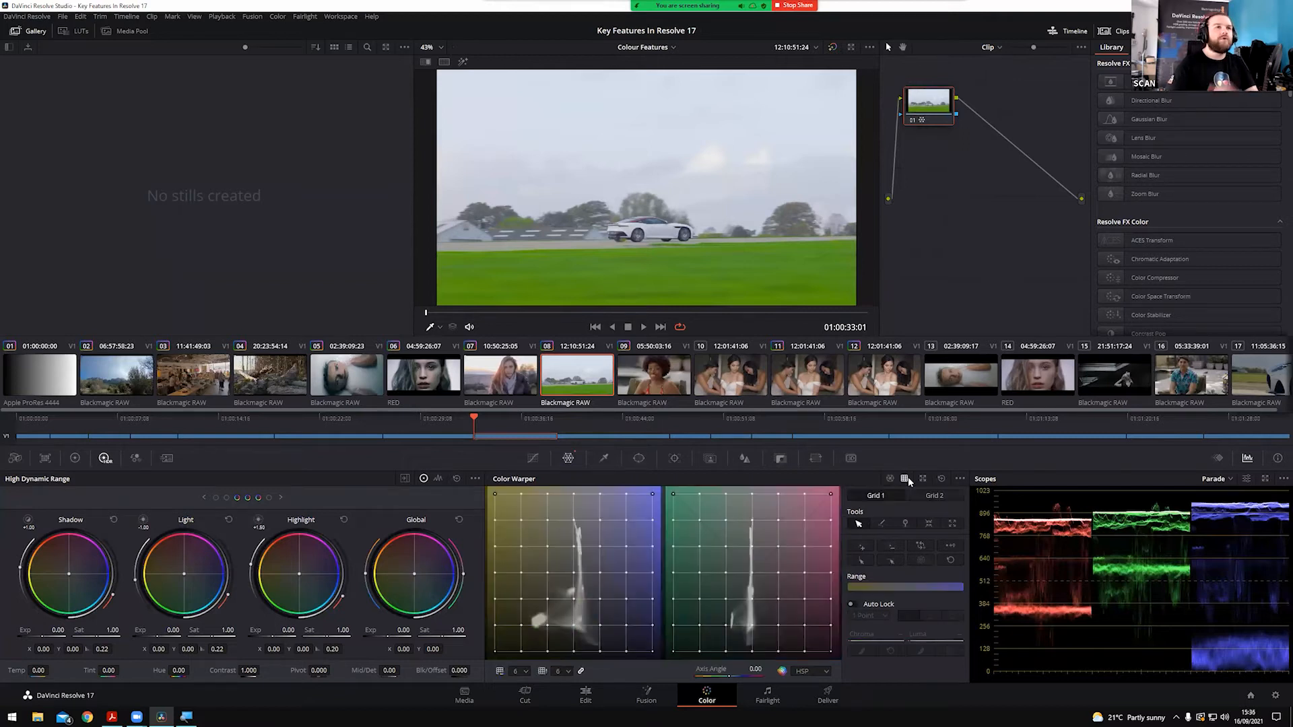
pyautogui.click(889, 479)
pyautogui.click(902, 479)
pyautogui.click(903, 479)
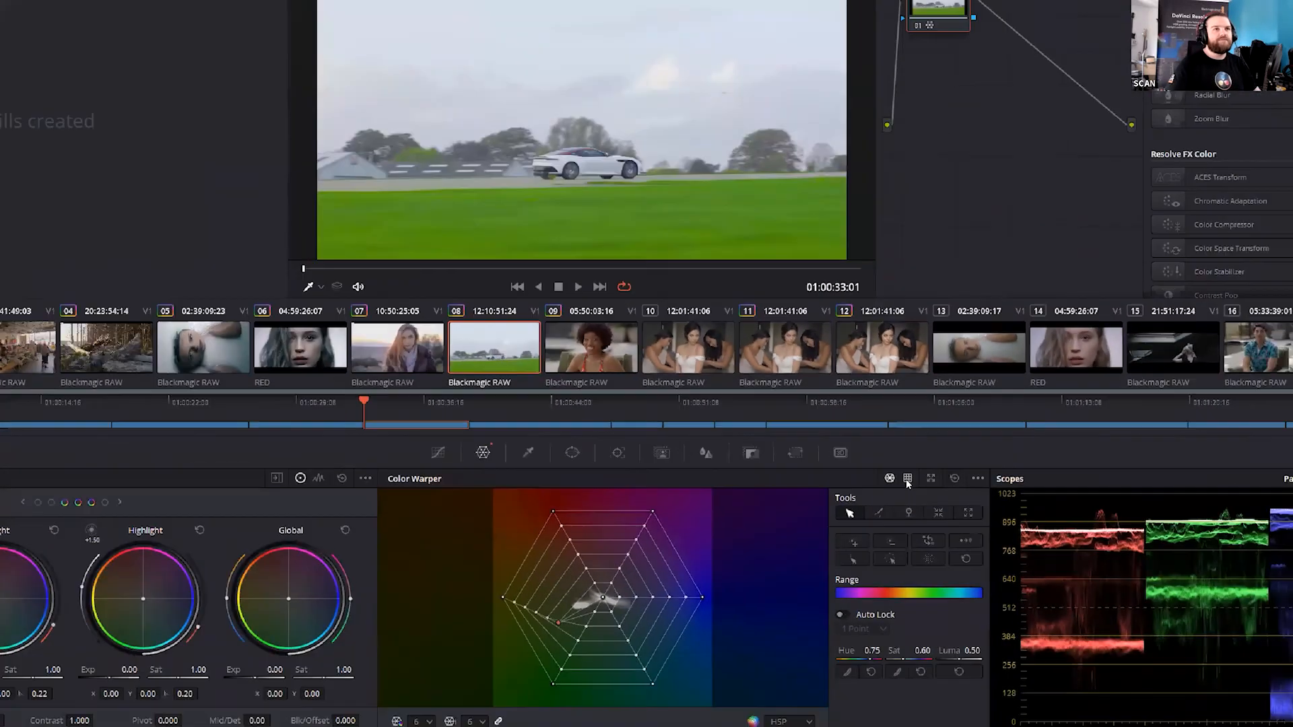
pyautogui.click(906, 479)
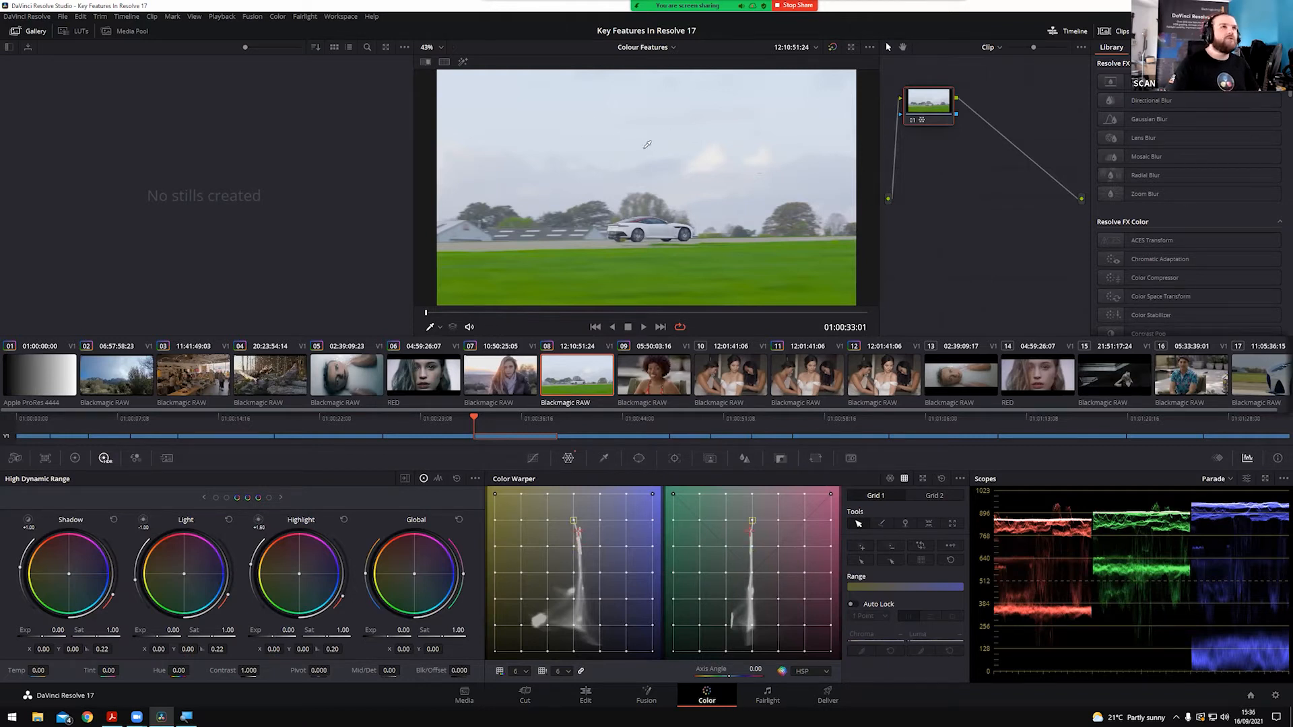
# Try pulling the sky toward blue on the chroma-luma grid, with chroma at 0.07 and luma at 0.78, and undo it
pyautogui.click(627, 137)
pyautogui.moveTo(626, 138); pyautogui.dragTo(656, 149)
pyautogui.hotkey('ctrl', 'z')
pyautogui.hotkey('ctrl', 'z')
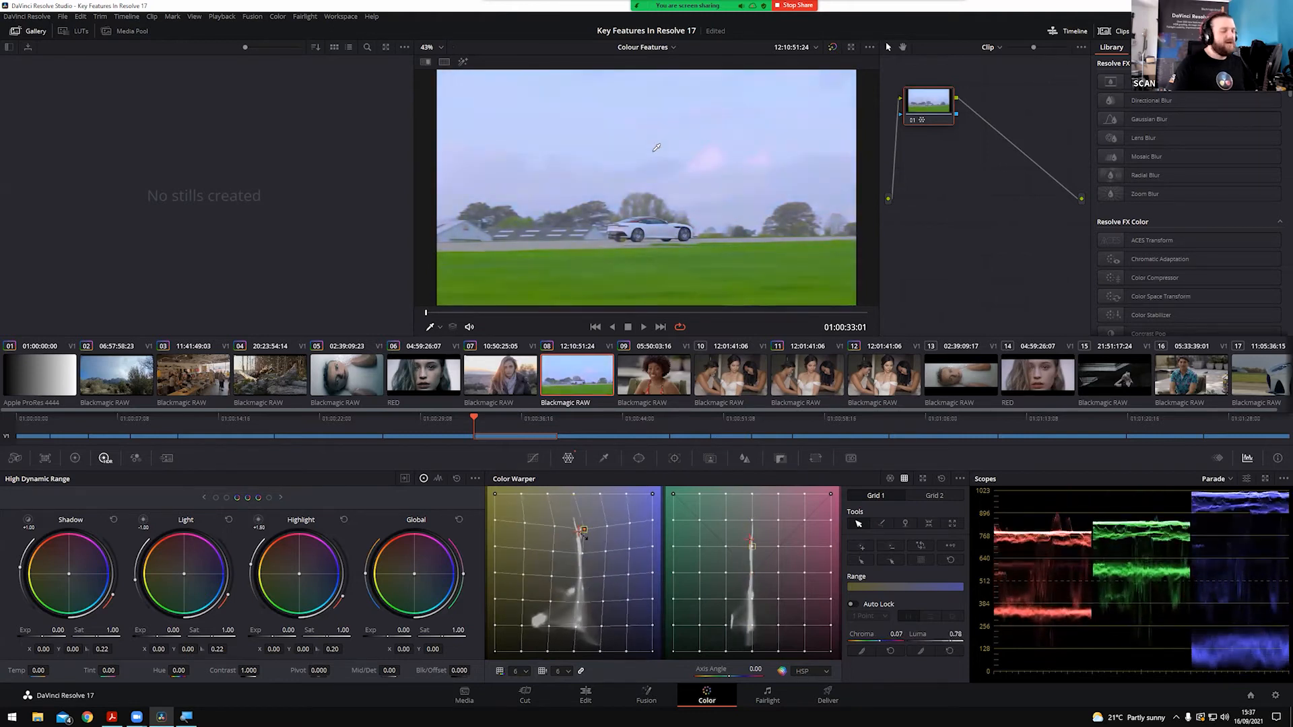
pyautogui.hotkey('ctrl', 'z')
# Set the chroma-luma grid resolution on clip 08 to 16 for both chroma and luma
pyautogui.scroll(8, 669, 140)
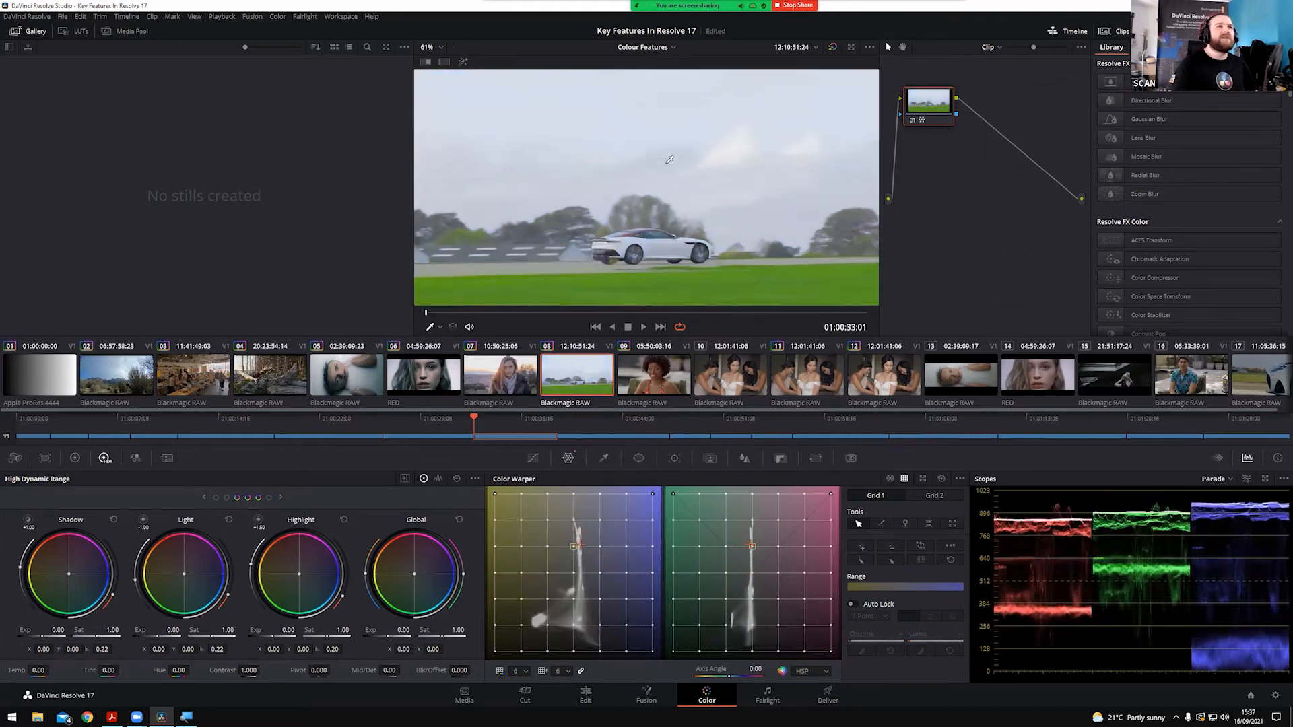
pyautogui.scroll(-8, 620, 196)
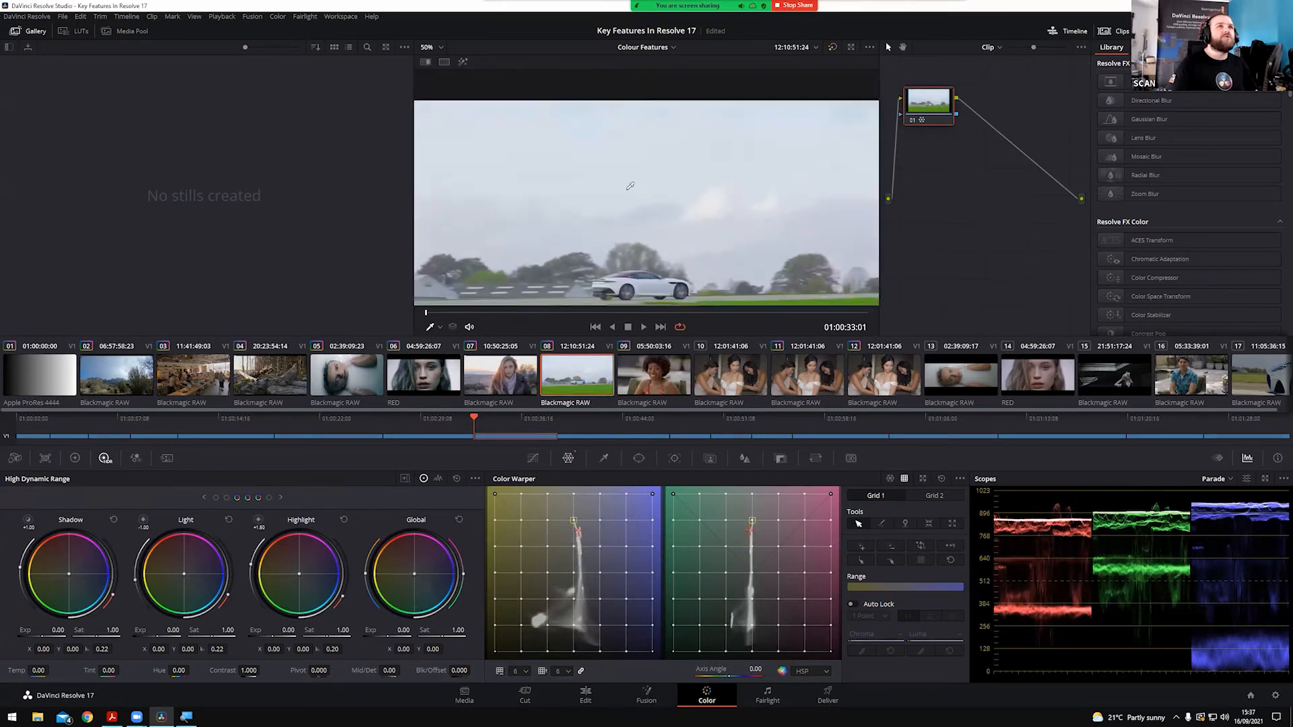
pyautogui.moveTo(705, 211); pyautogui.dragTo(669, 198)
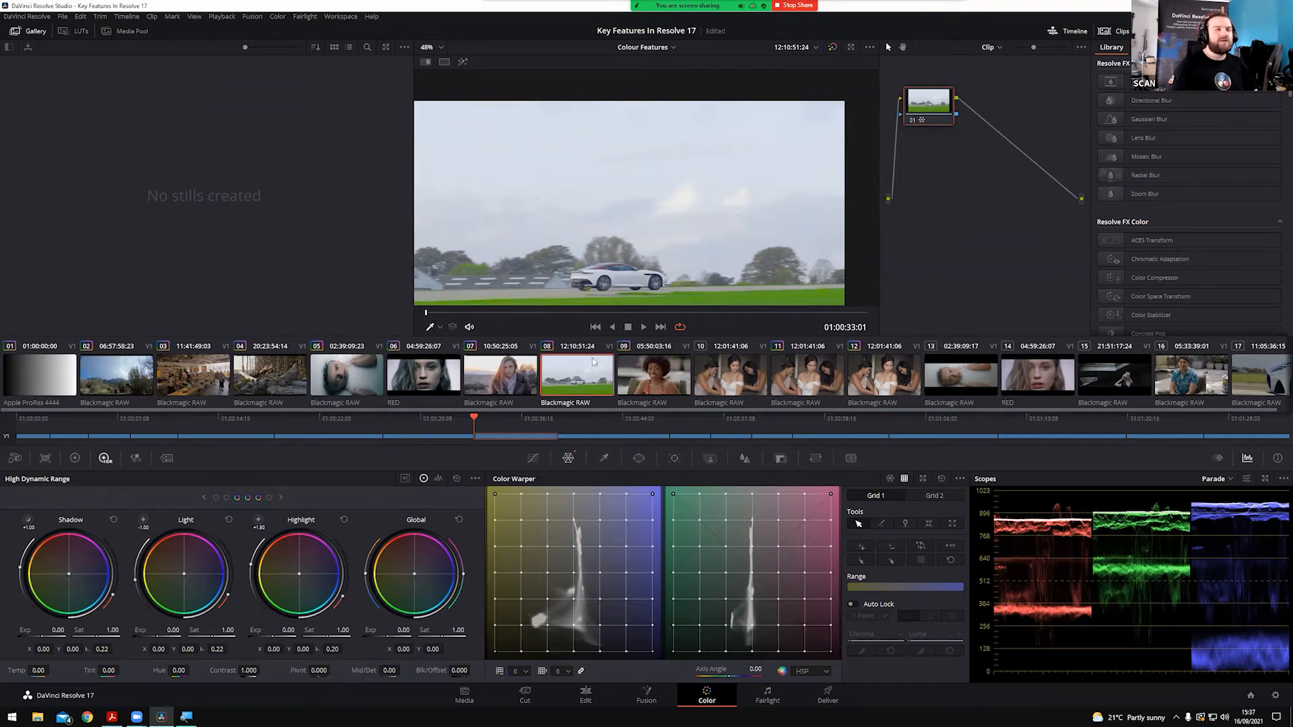
pyautogui.scroll(-3, 604, 202)
pyautogui.moveTo(603, 202); pyautogui.dragTo(629, 166)
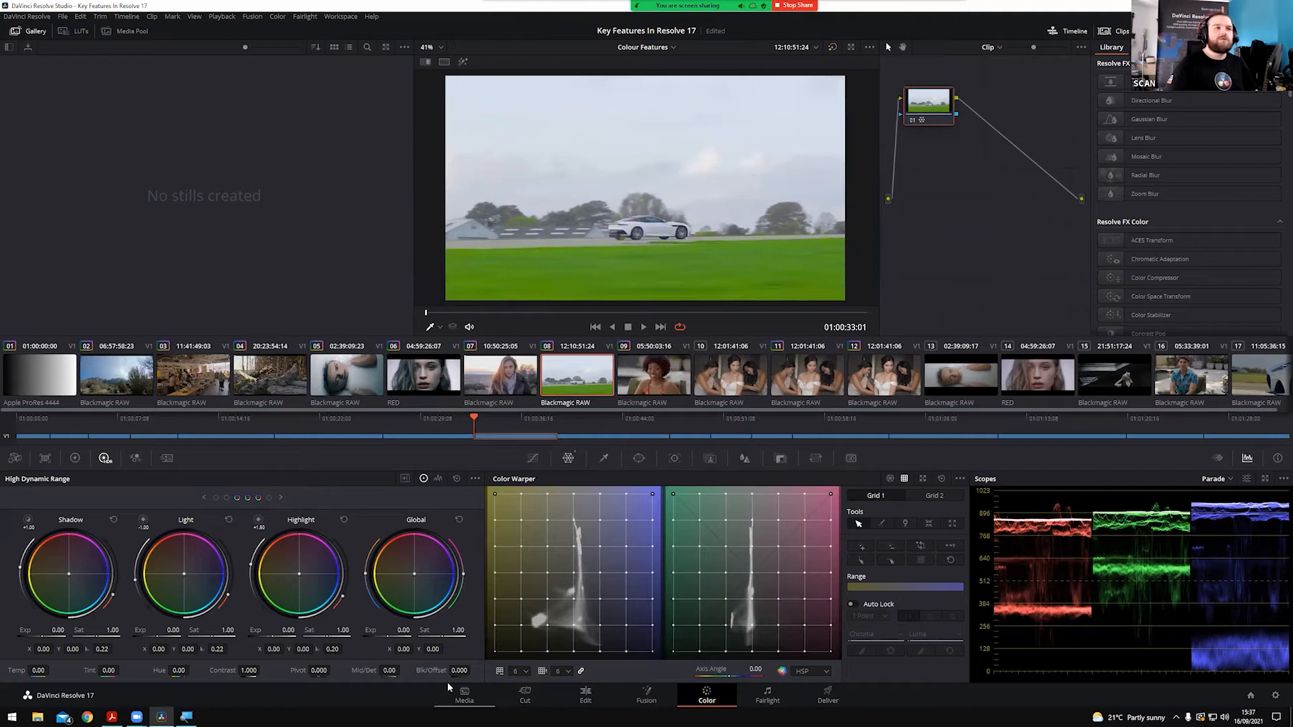
pyautogui.click(520, 672)
pyautogui.click(519, 646)
# Try pushing the sky to a strong blue on the finer grid, with chroma at 0.21 and luma at 0.80, and undo it
pyautogui.moveTo(675, 121)
pyautogui.mouseDown()
pyautogui.moveTo(659, 109)
pyautogui.moveTo(664, 131)
pyautogui.moveTo(637, 144)
pyautogui.moveTo(669, 128)
pyautogui.mouseUp()
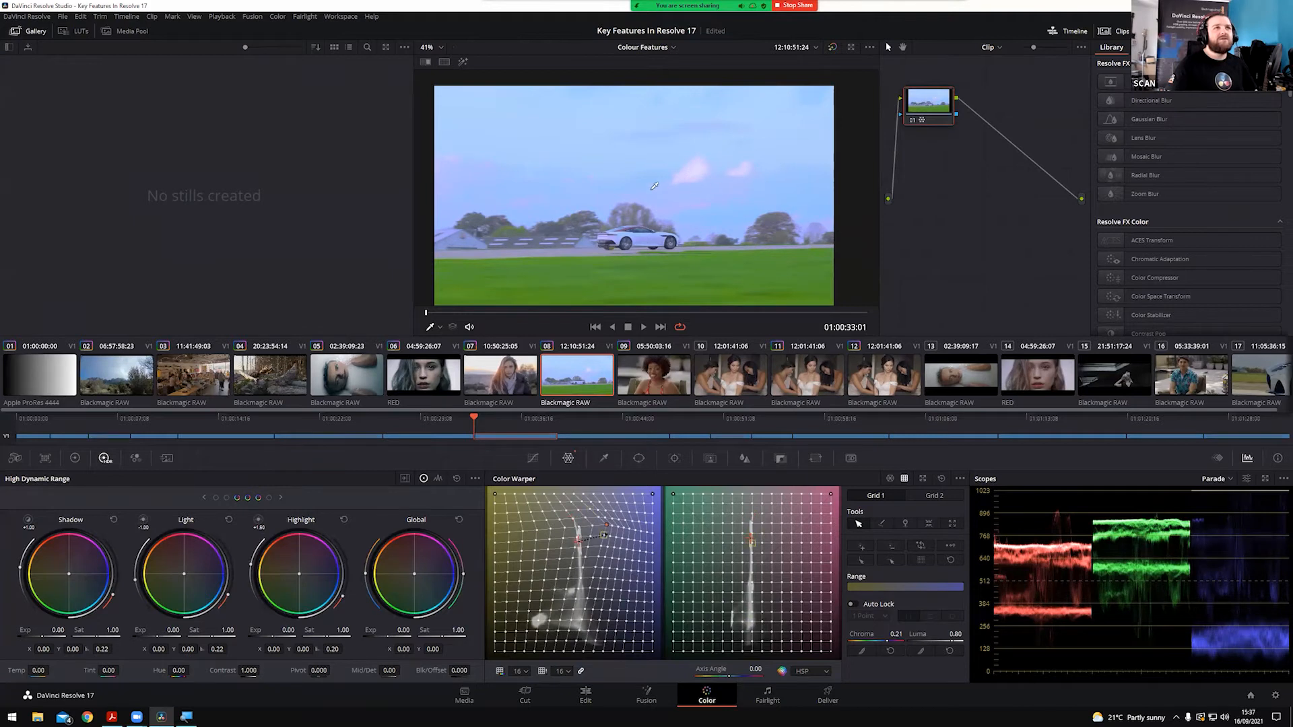
pyautogui.hotkey('ctrl', 'z')
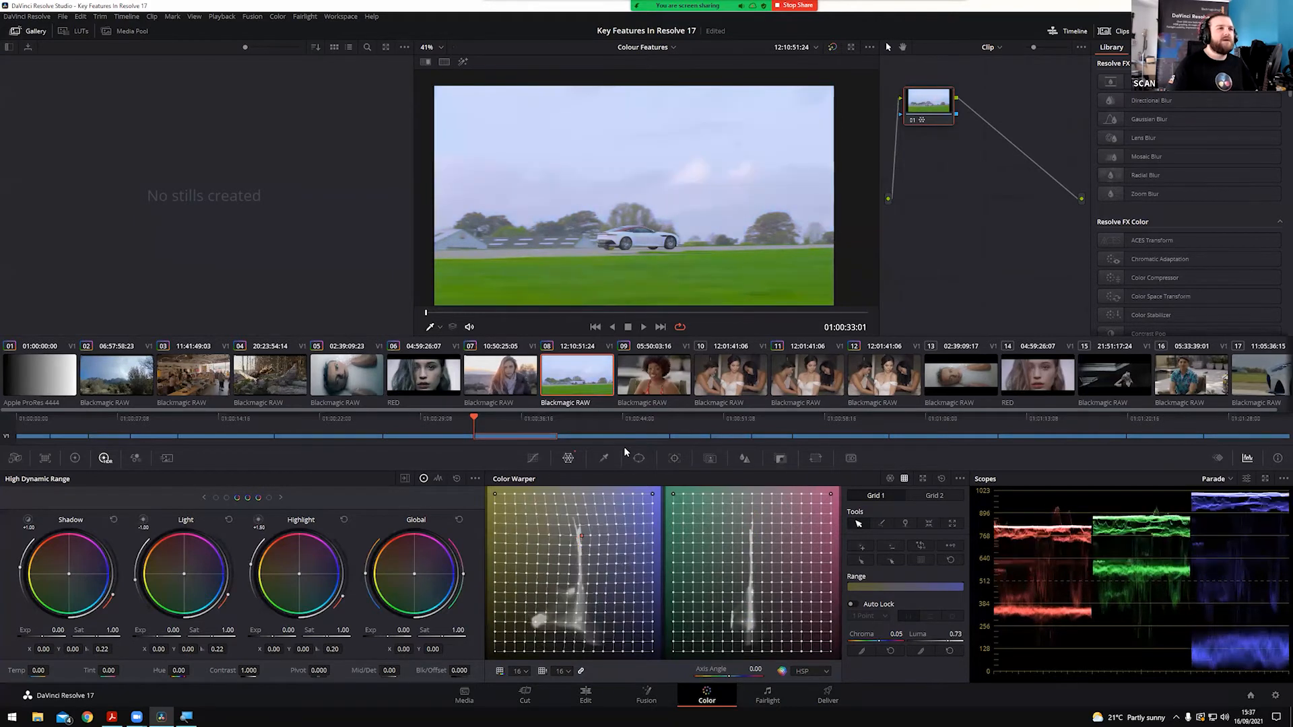
pyautogui.hotkey('ctrl', 'z')
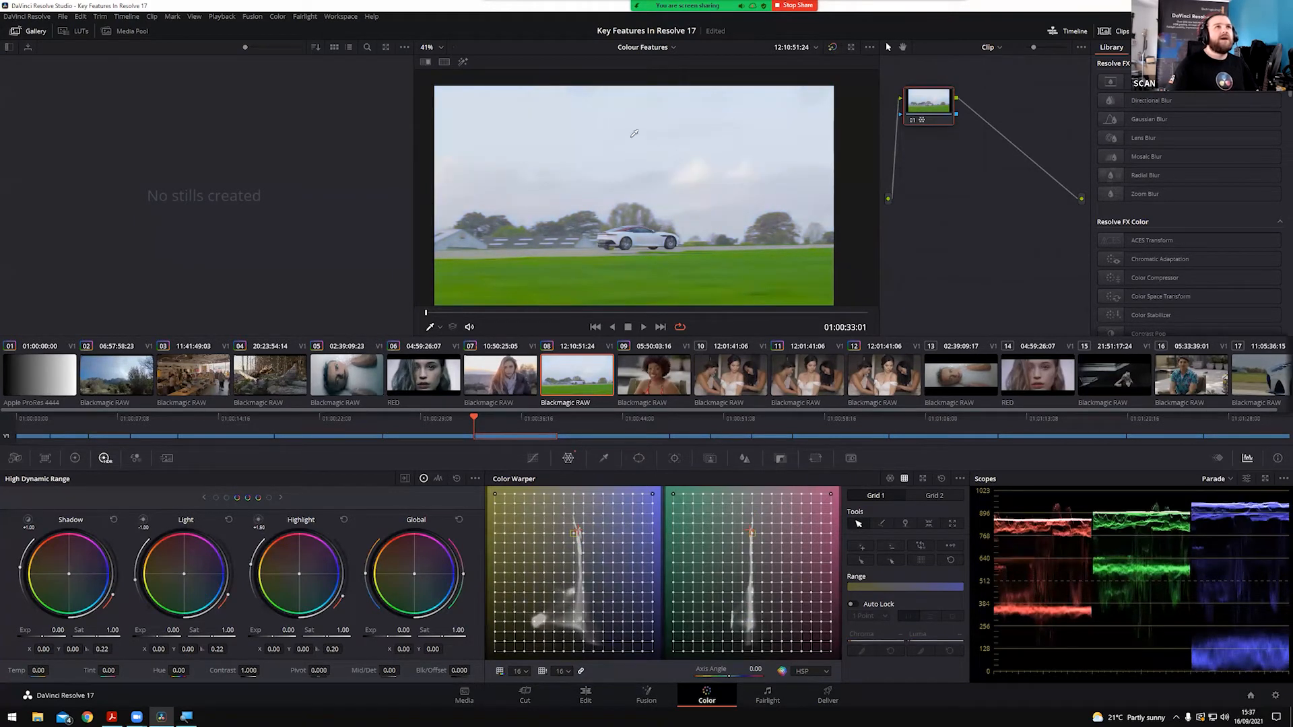
# Save the project and pull the sky toward strong blue on the first chroma-luma grid, with chroma at 0.50 and luma at 0.92
pyautogui.click(639, 112)
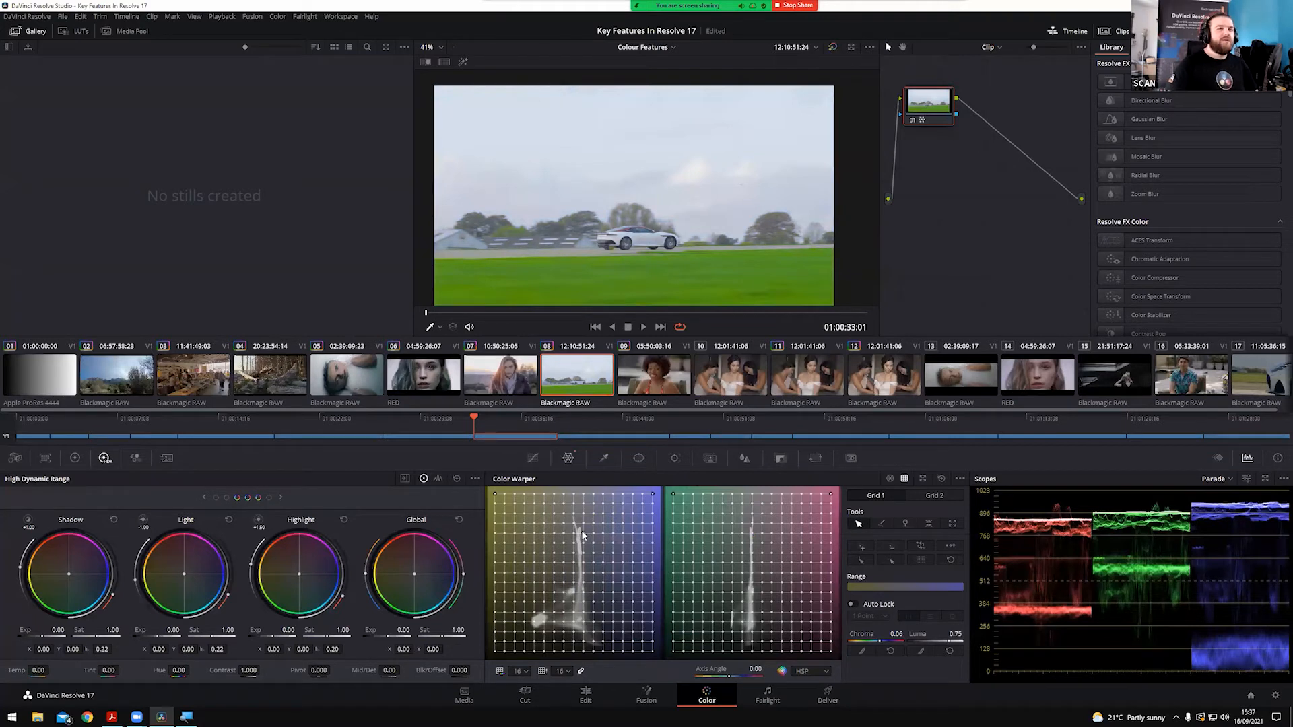
pyautogui.hotkey('ctrl', 's')
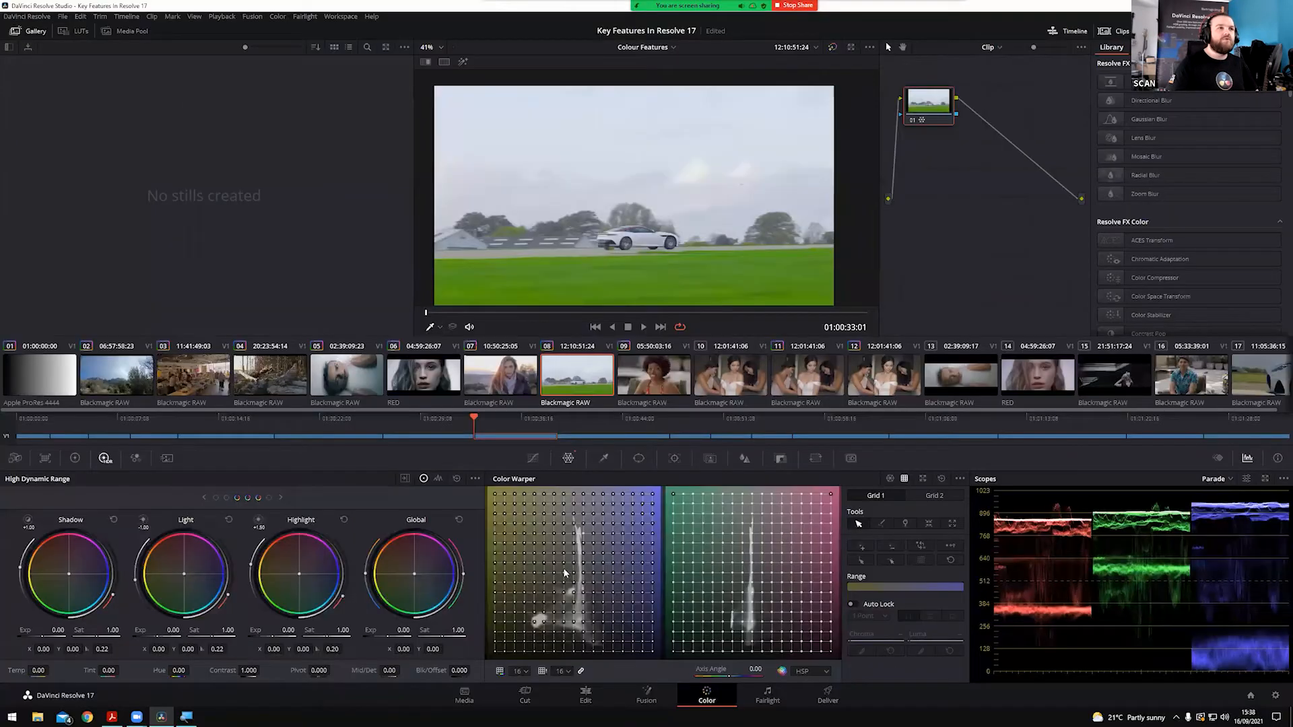
pyautogui.moveTo(574, 534); pyautogui.dragTo(650, 524)
pyautogui.moveTo(571, 534); pyautogui.dragTo(684, 509)
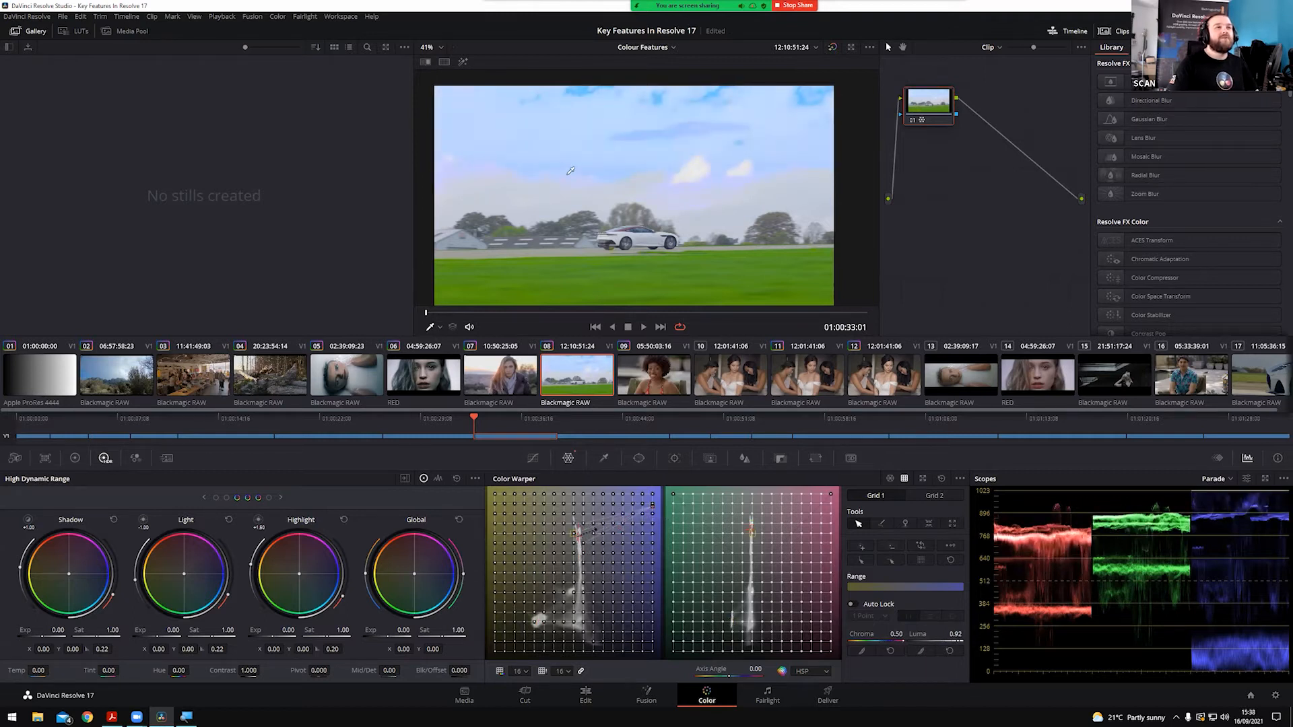
# Inspect the recoloured sky up close and smooth its grid point to chroma 0.34 and luma 0.86
pyautogui.scroll(5, 801, 202)
pyautogui.scroll(4, 801, 202)
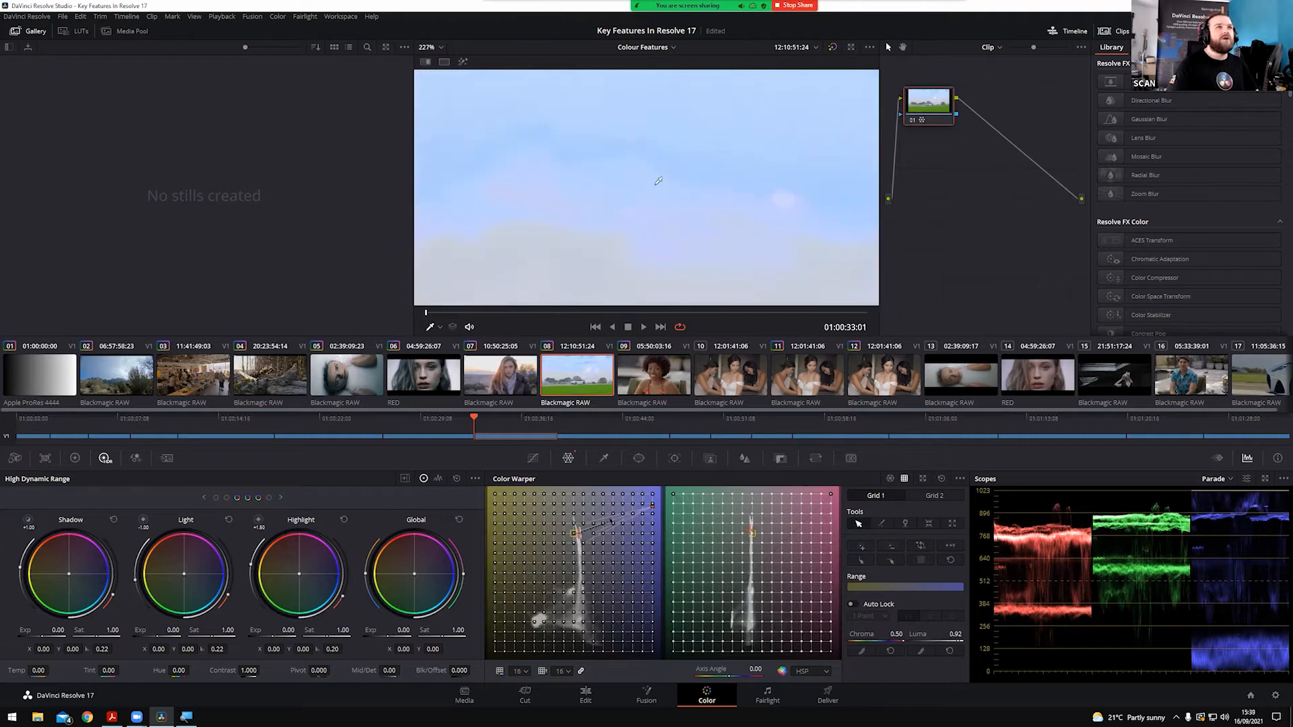
pyautogui.scroll(-7, 592, 208)
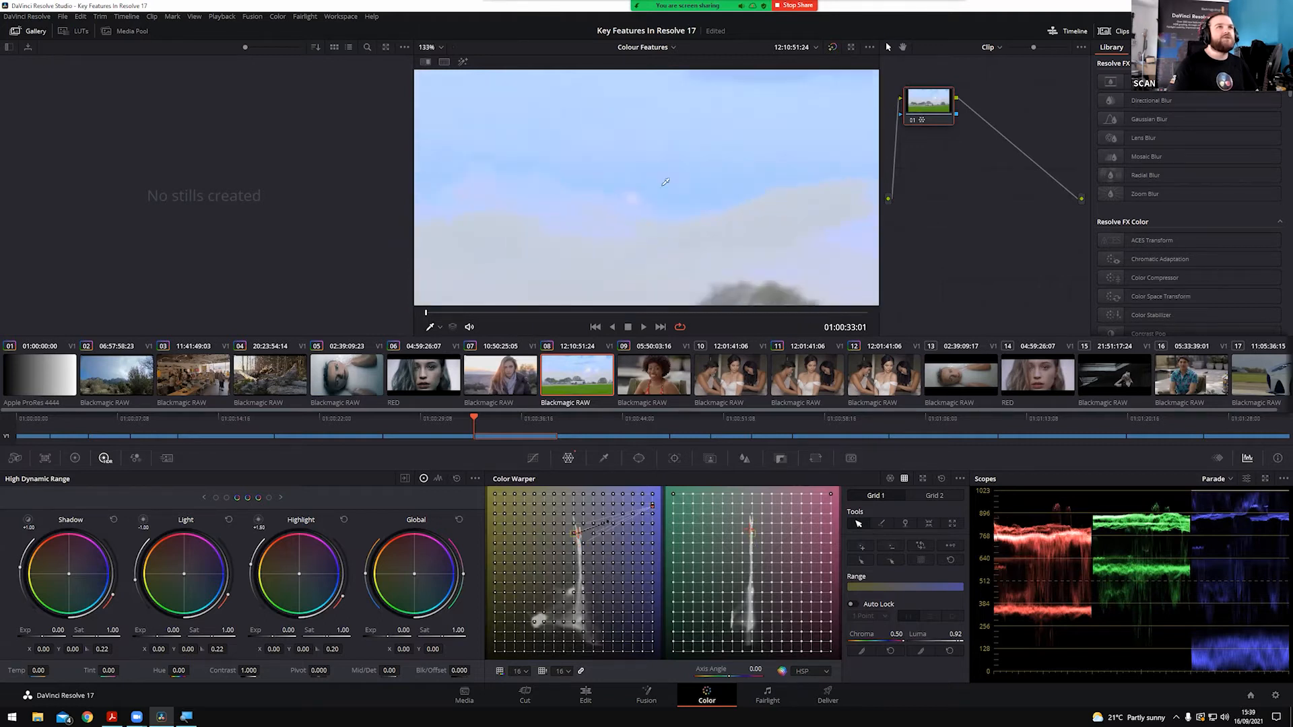
pyautogui.scroll(-1, 625, 194)
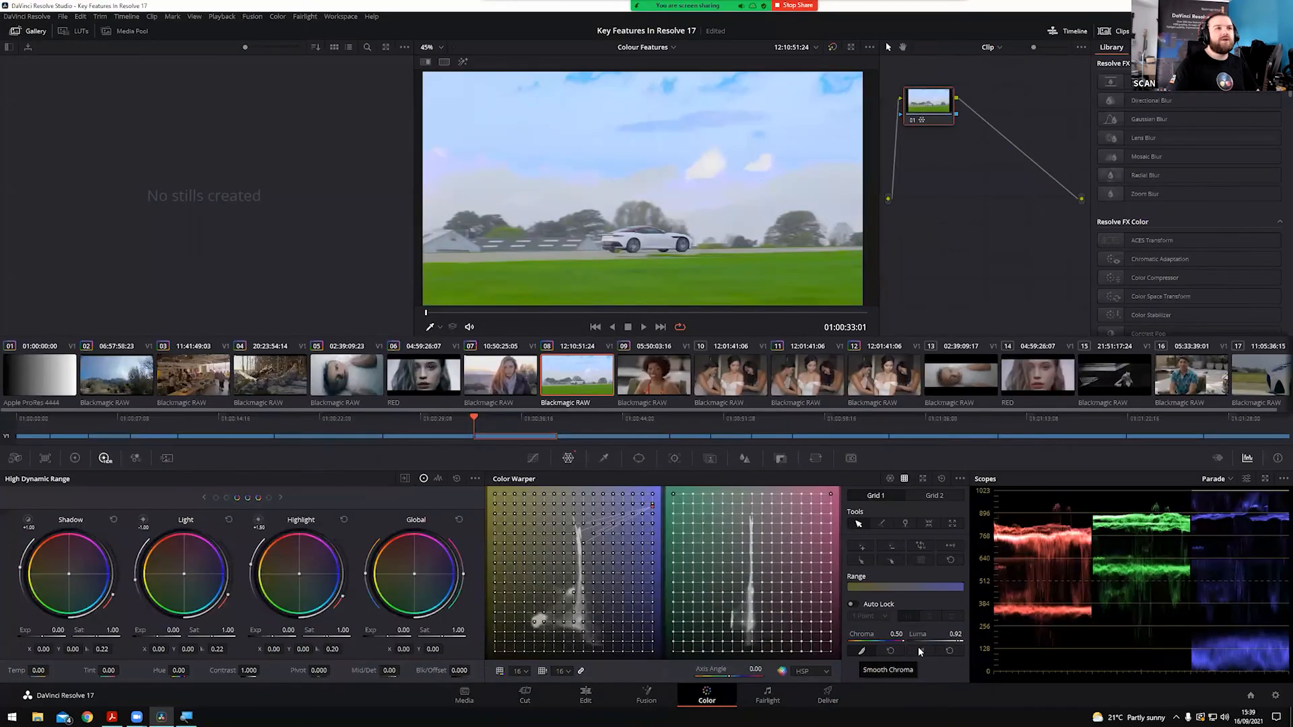
pyautogui.click(929, 647)
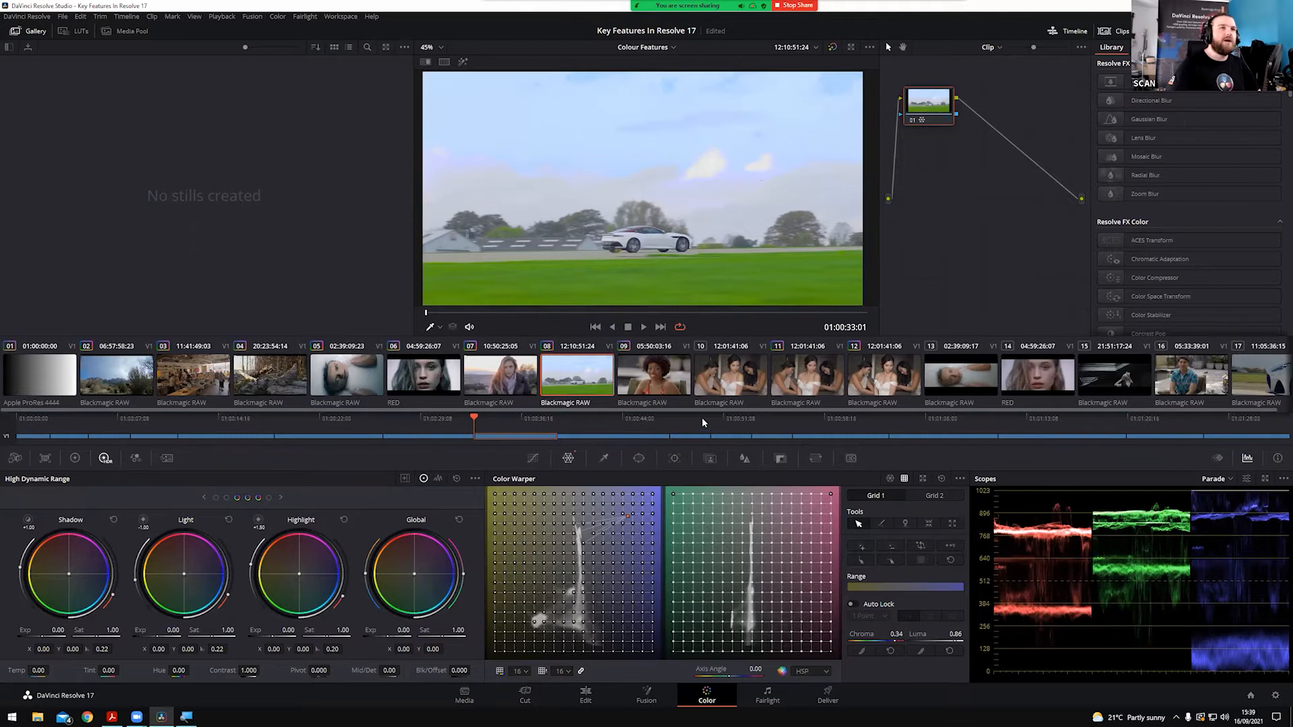
# Select clip 10, the bride with two women, and open the Magic Mask after a brief look at the Tracker
pyautogui.click(714, 369)
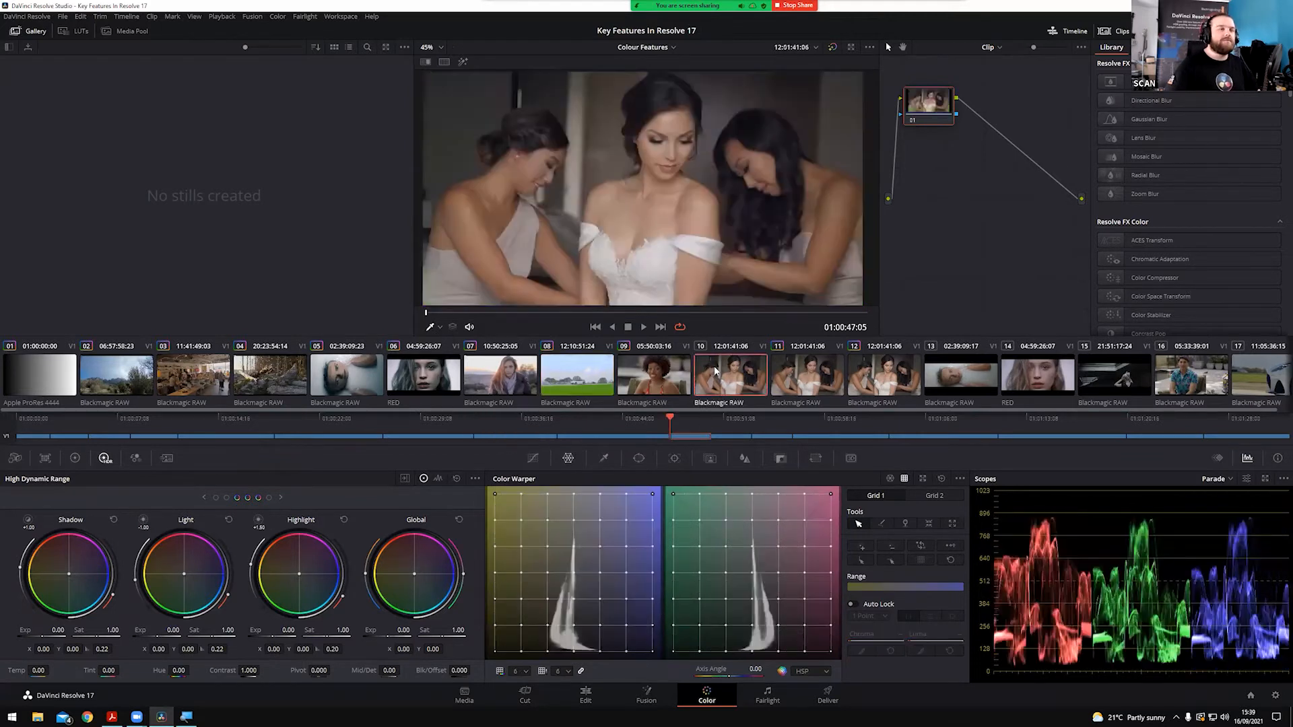
pyautogui.click(707, 458)
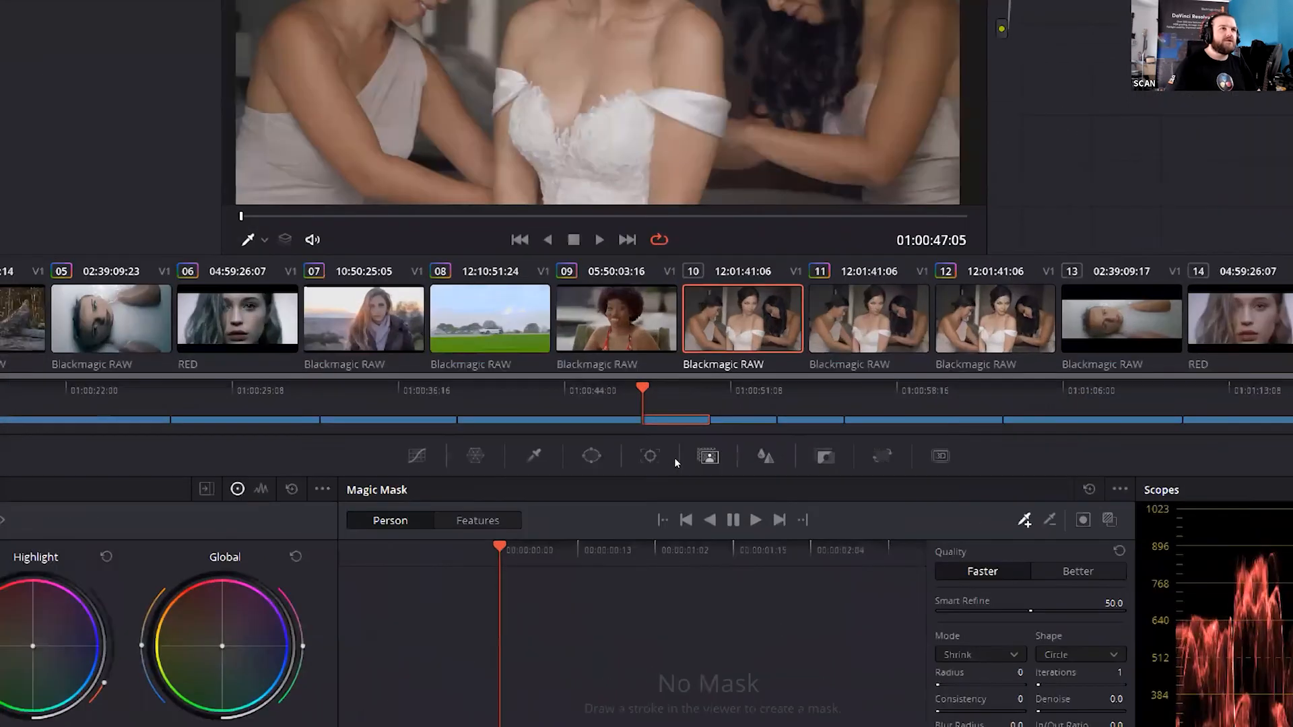
pyautogui.click(650, 456)
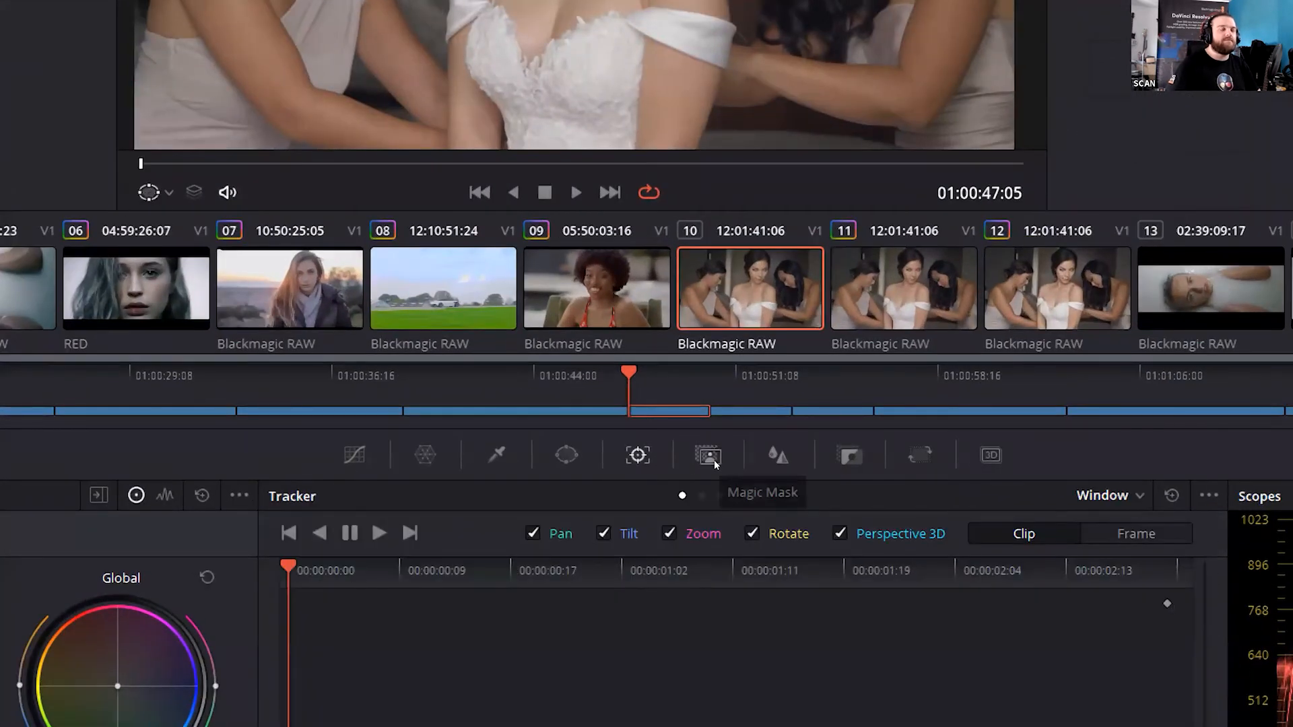
pyautogui.click(714, 460)
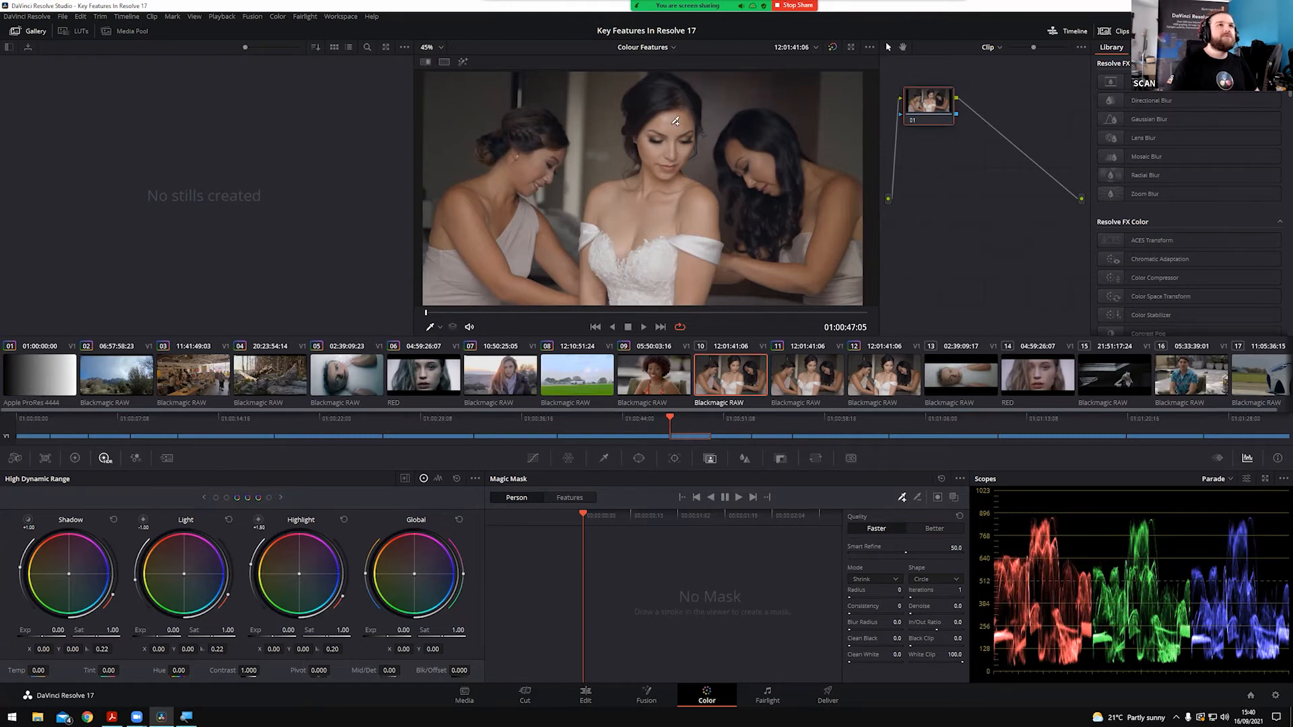
# Mask the bride with a Person stroke down her forehead and, with the mask overlay shown, track it forward through the clip
pyautogui.moveTo(676, 122); pyautogui.dragTo(676, 137)
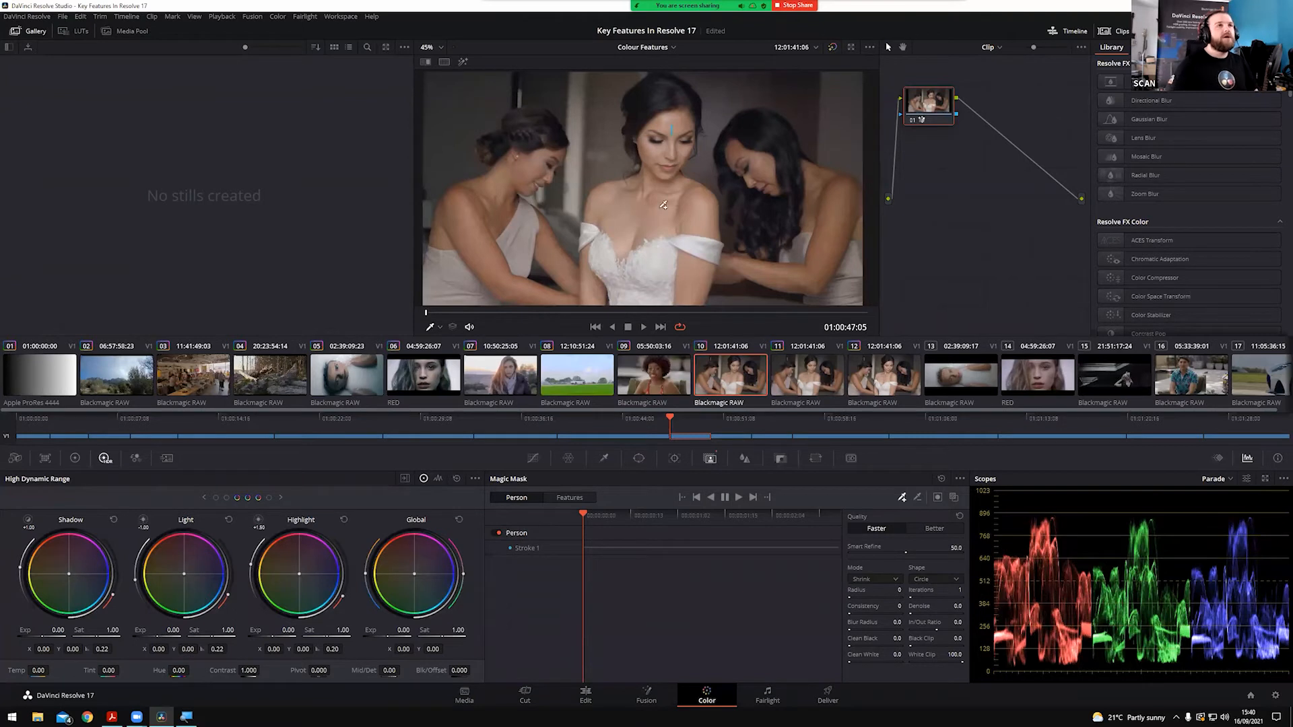
pyautogui.scroll(2, 674, 136)
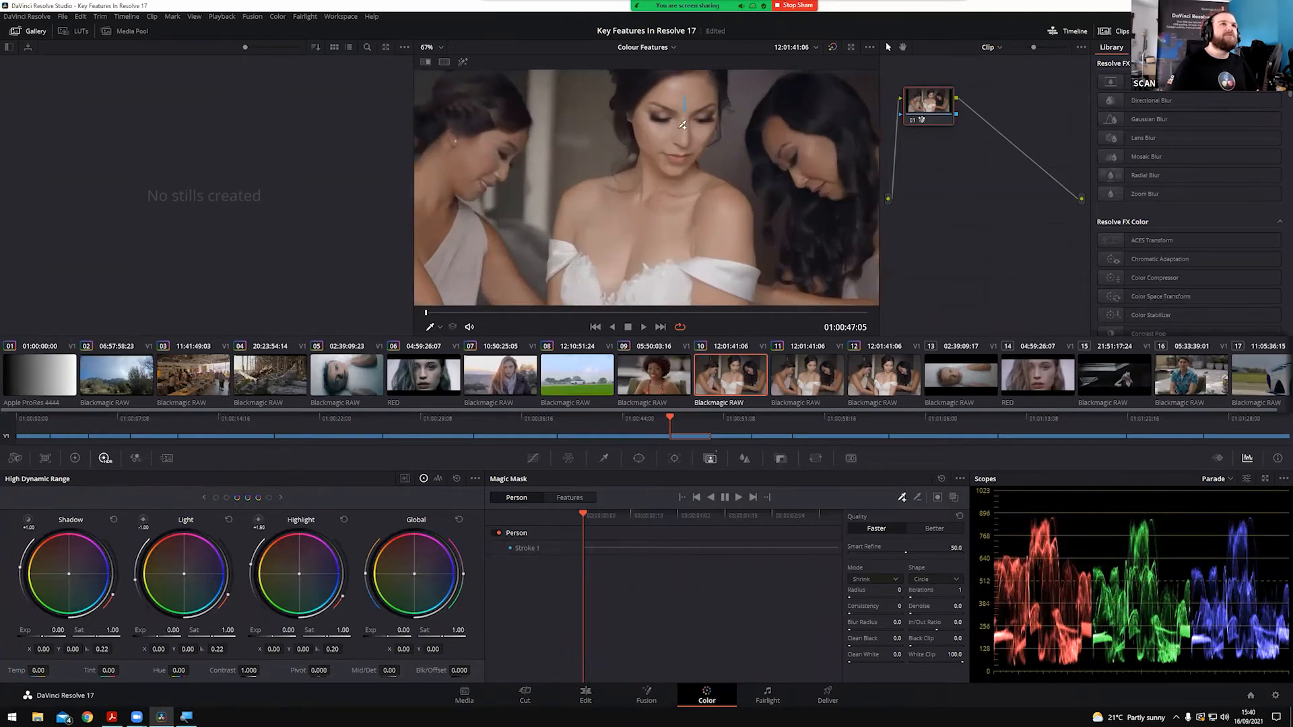
pyautogui.scroll(-3, 686, 117)
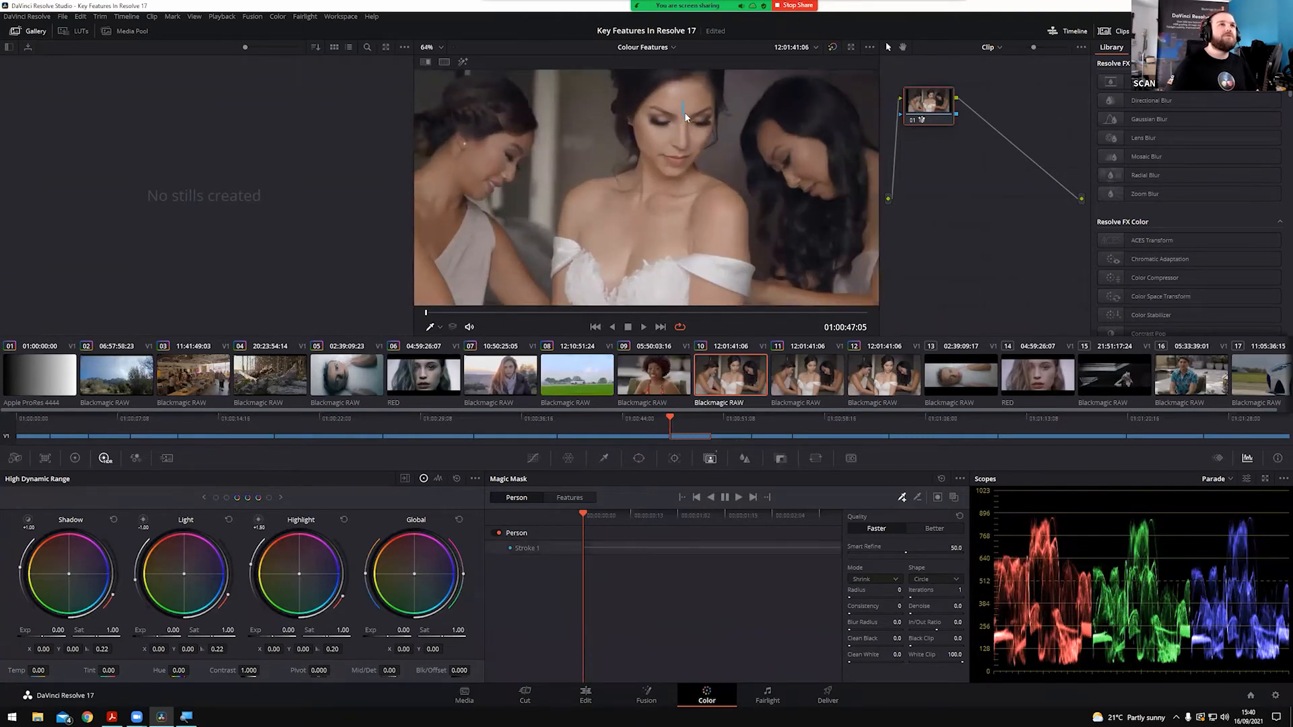
pyautogui.scroll(-1, 635, 127)
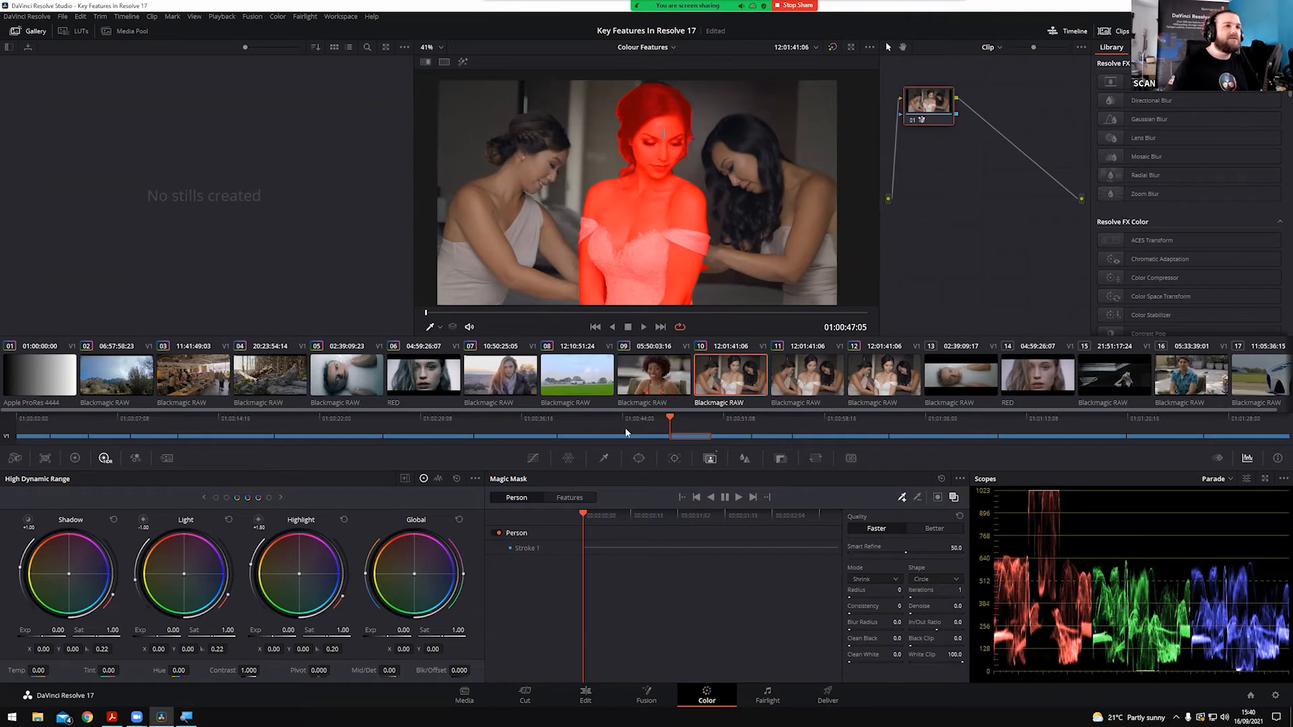
pyautogui.click(739, 498)
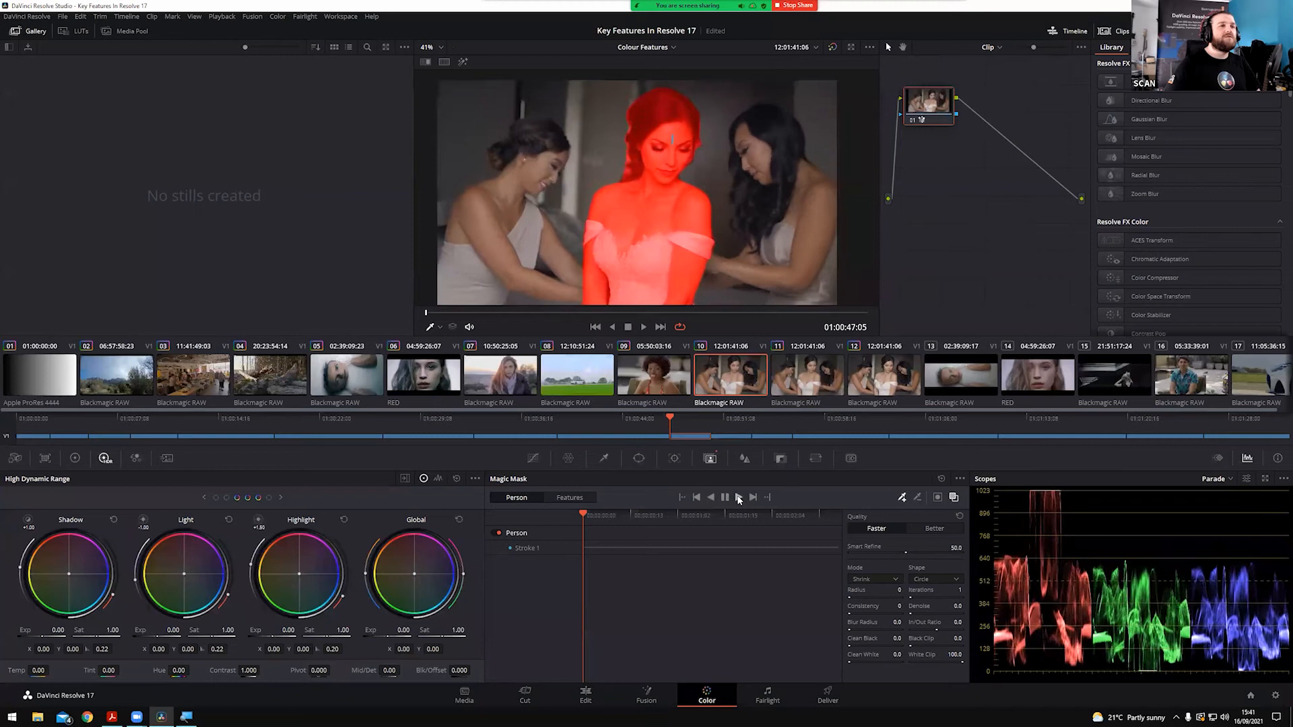
pyautogui.moveTo(706, 518)
pyautogui.mouseDown()
pyautogui.moveTo(600, 525)
pyautogui.moveTo(825, 532)
pyautogui.moveTo(551, 537)
pyautogui.moveTo(846, 526)
pyautogui.moveTo(665, 536)
pyautogui.moveTo(696, 532)
pyautogui.mouseUp()
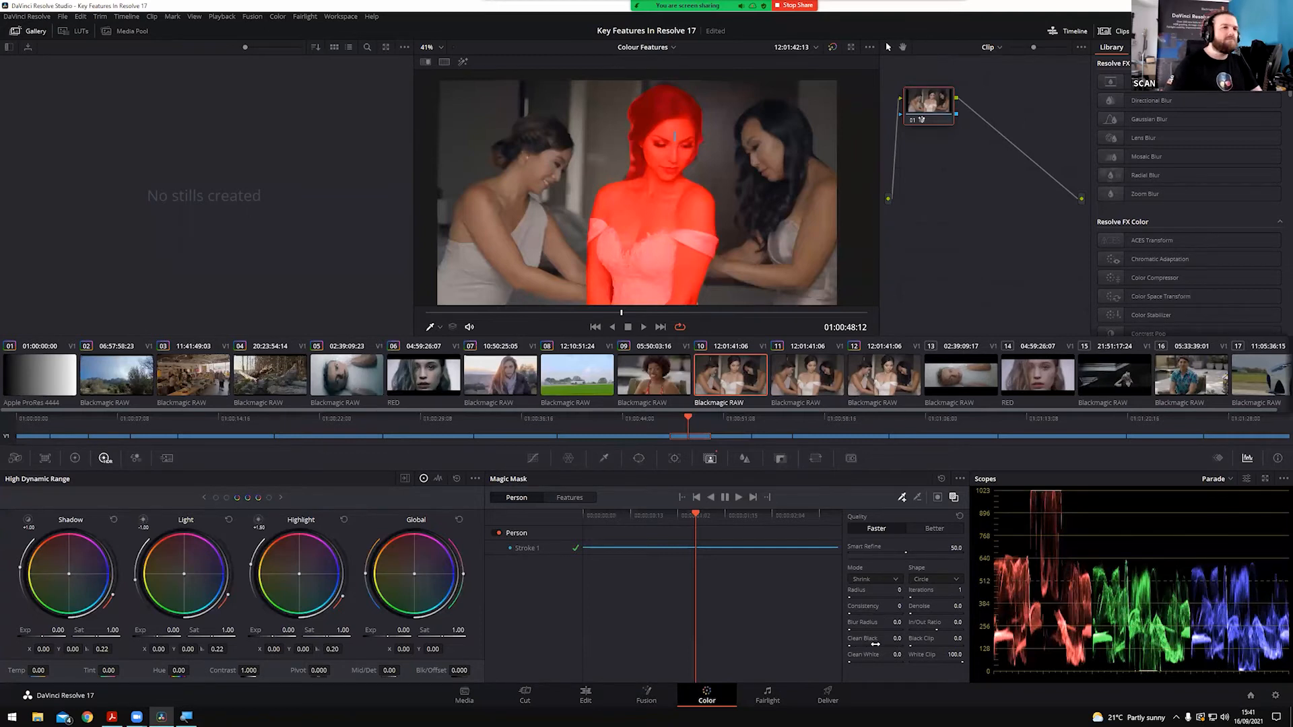
# Refine the bride's mask with quality set to Better, Smart Refine at 62.6 and Blur Radius at 29.8, and check it at another frame
pyautogui.click(935, 529)
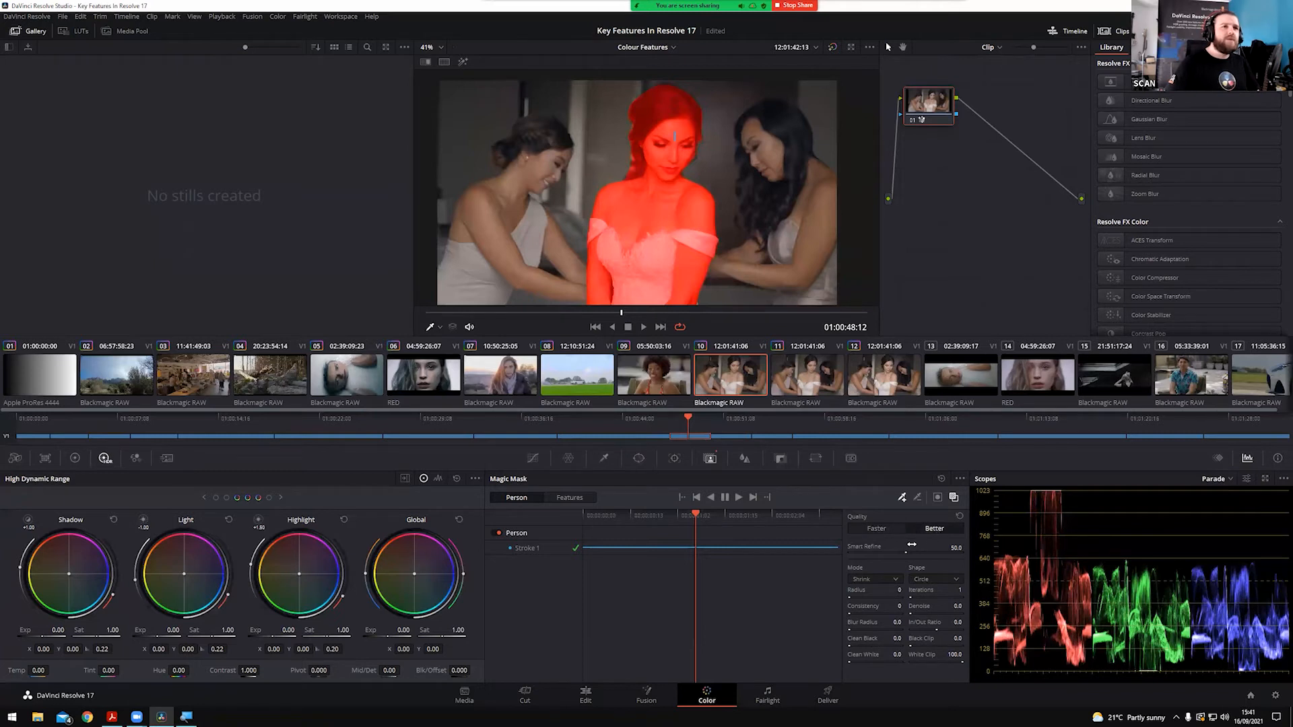
pyautogui.moveTo(908, 553); pyautogui.dragTo(909, 553)
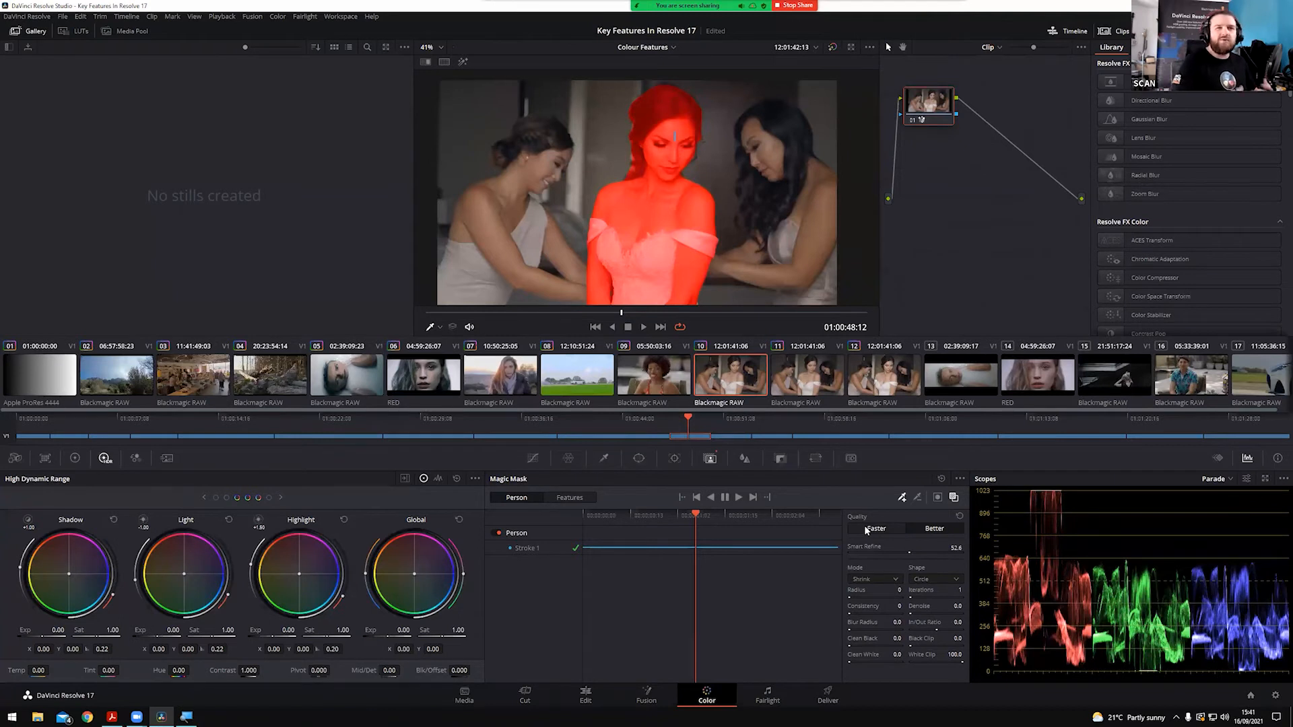
pyautogui.moveTo(909, 553); pyautogui.dragTo(948, 551)
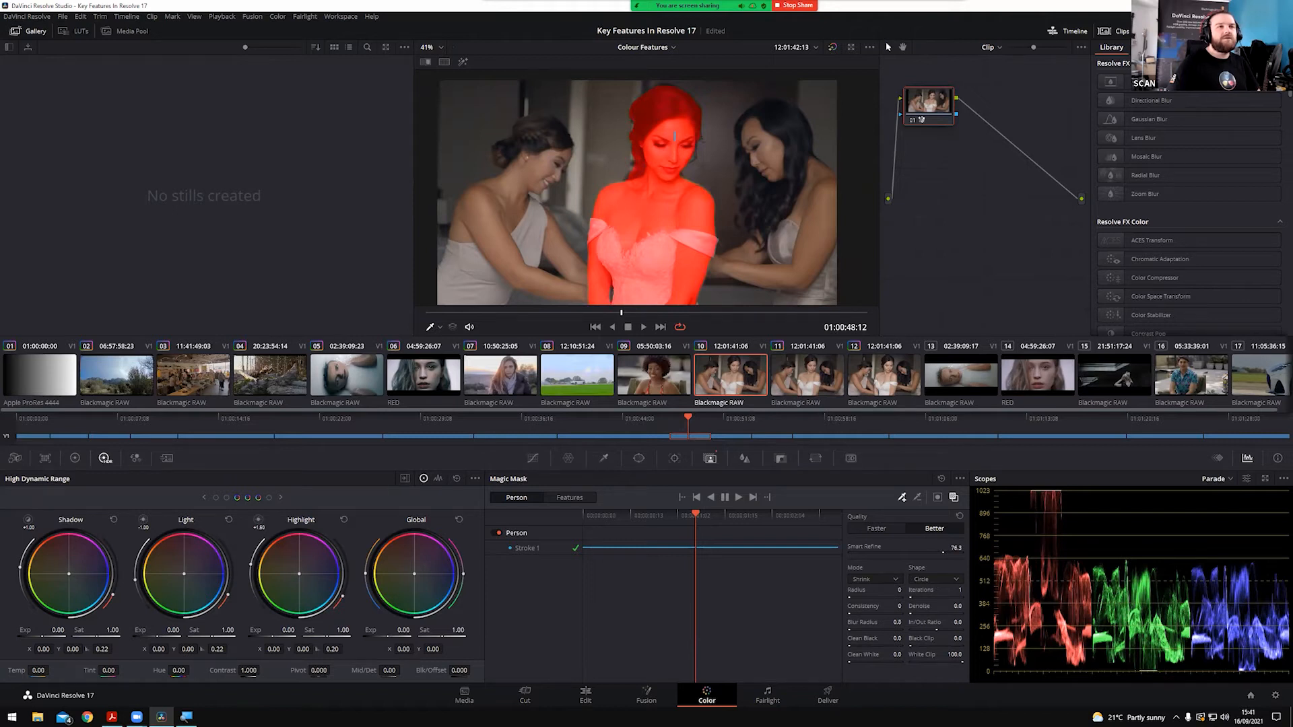
pyautogui.moveTo(942, 552); pyautogui.dragTo(917, 552)
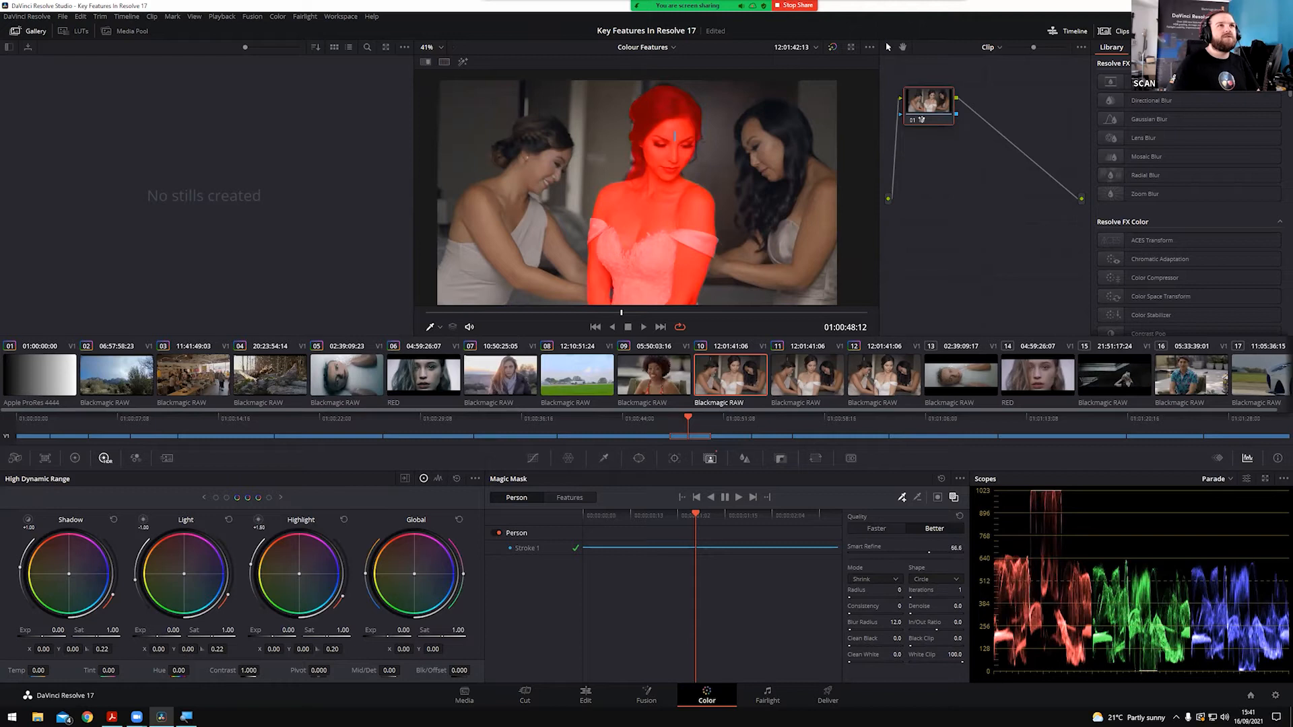
pyautogui.moveTo(928, 552); pyautogui.dragTo(923, 552)
pyautogui.moveTo(896, 623); pyautogui.dragTo(893, 622)
pyautogui.moveTo(666, 515); pyautogui.dragTo(649, 548)
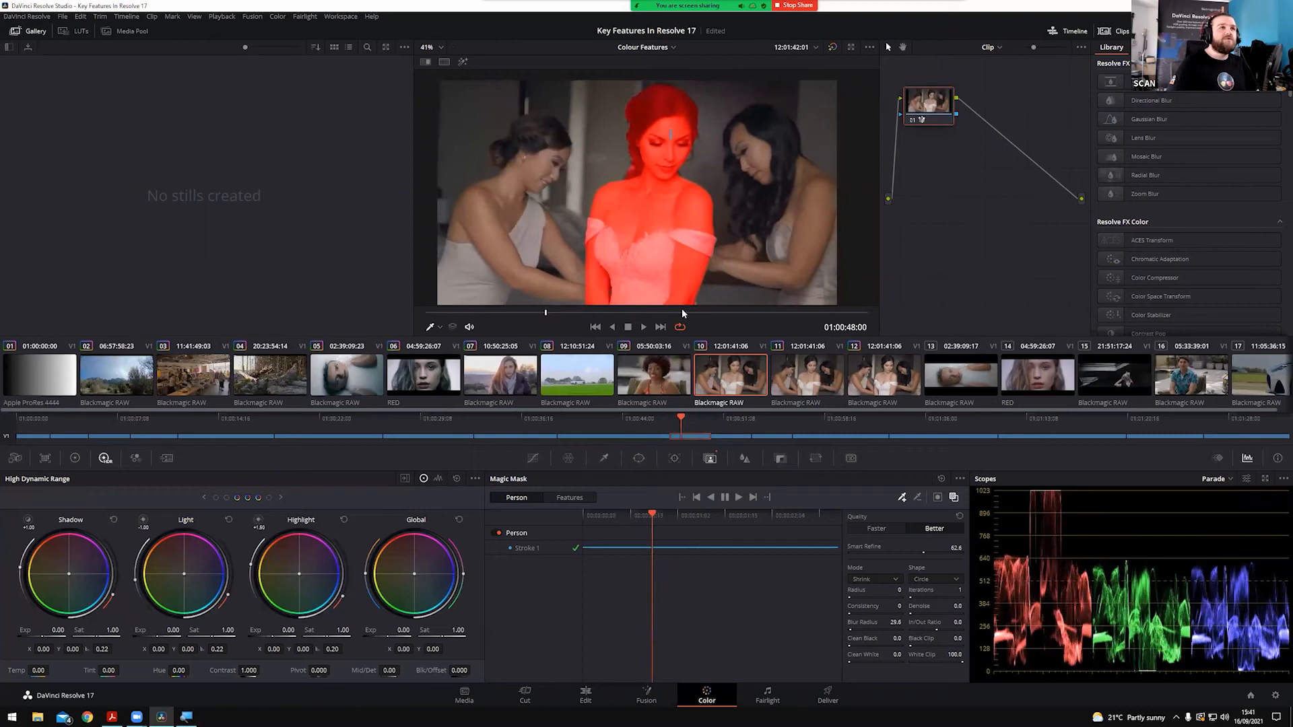
# Hide the mask overlay, try brightening the bride with the HDR Highlight and Global exposure, Global at 0.78, and reset both to 0
pyautogui.click(955, 497)
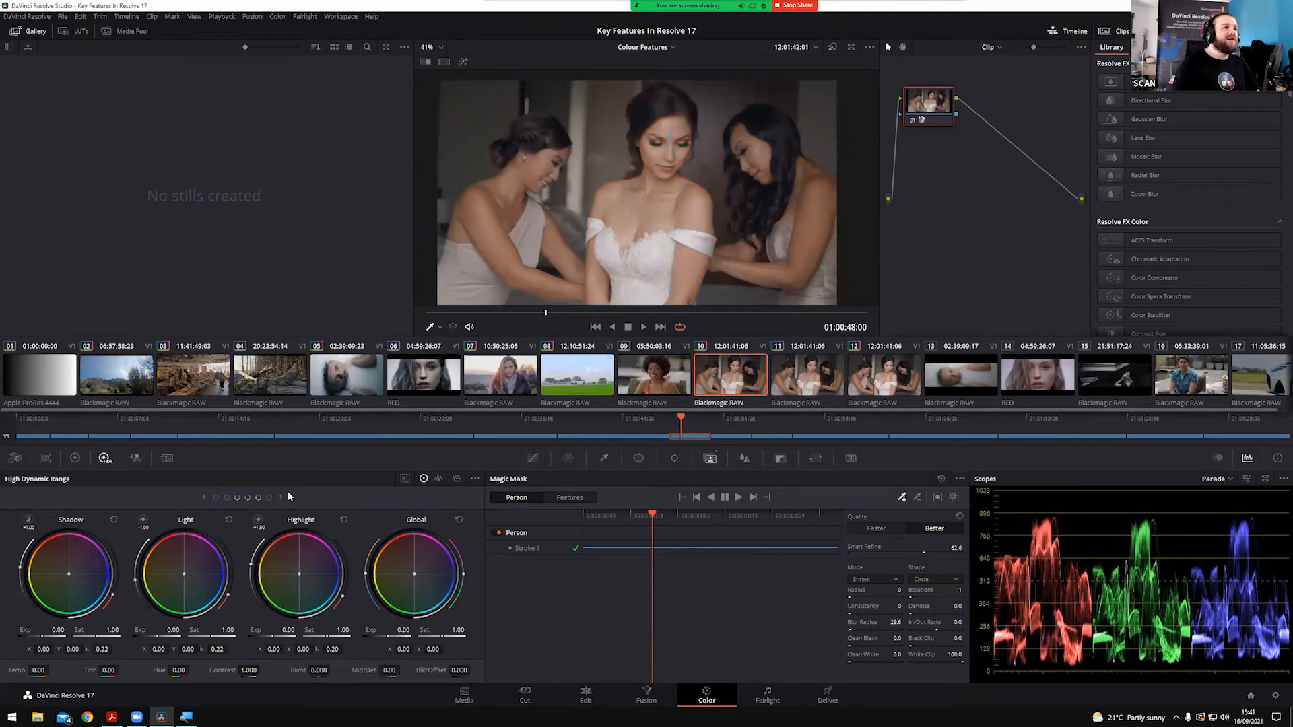
pyautogui.moveTo(268, 621); pyautogui.dragTo(305, 621)
pyautogui.click(342, 519)
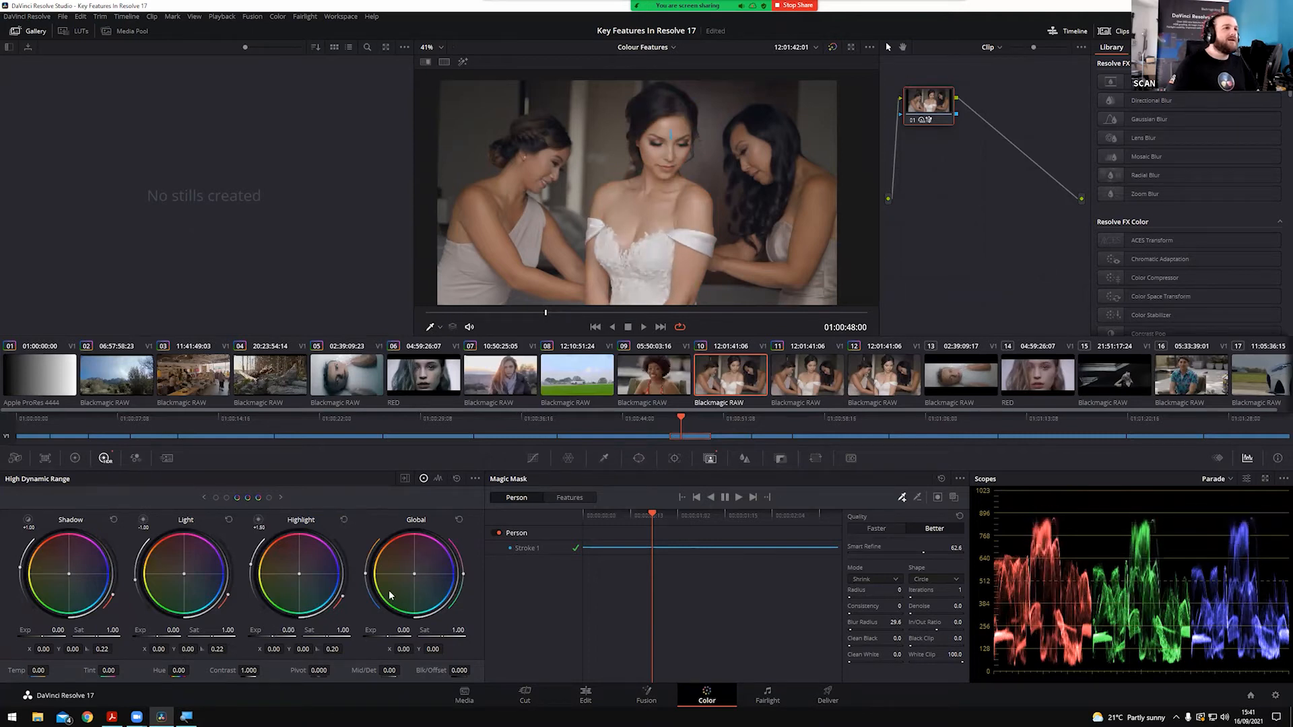
pyautogui.moveTo(390, 627); pyautogui.dragTo(442, 627)
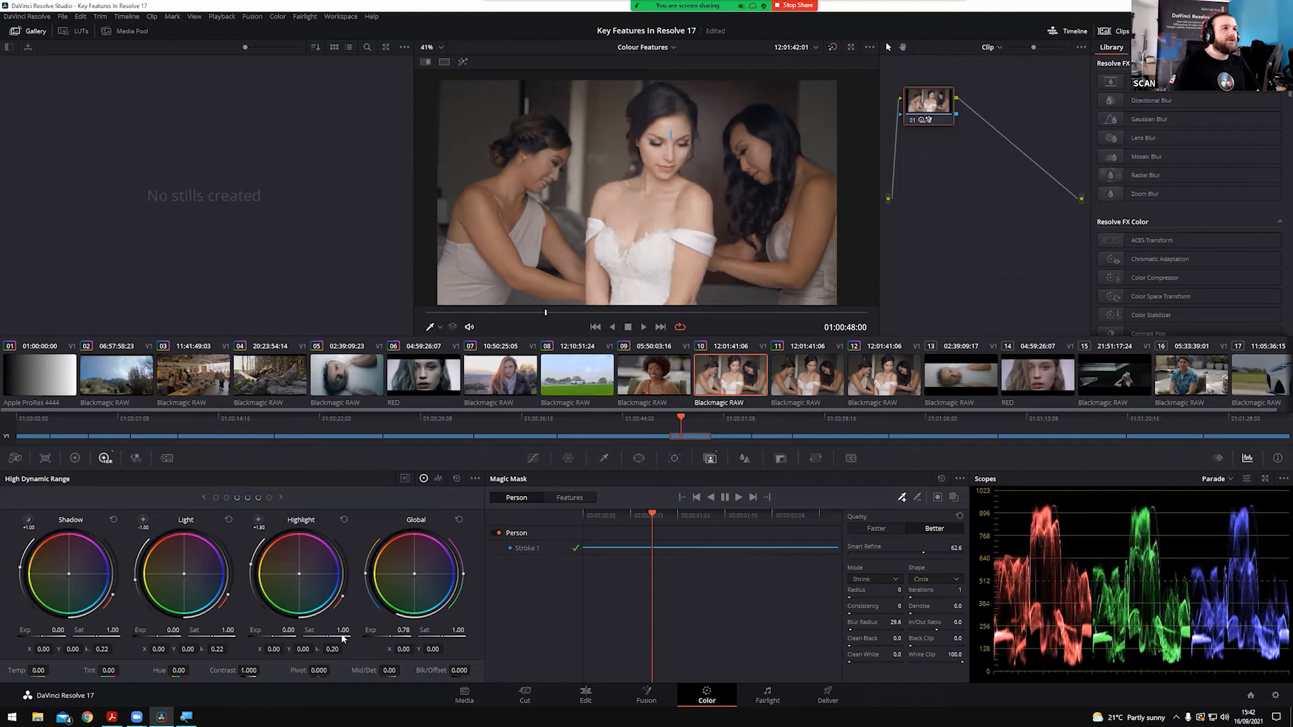
pyautogui.moveTo(404, 627); pyautogui.dragTo(389, 627)
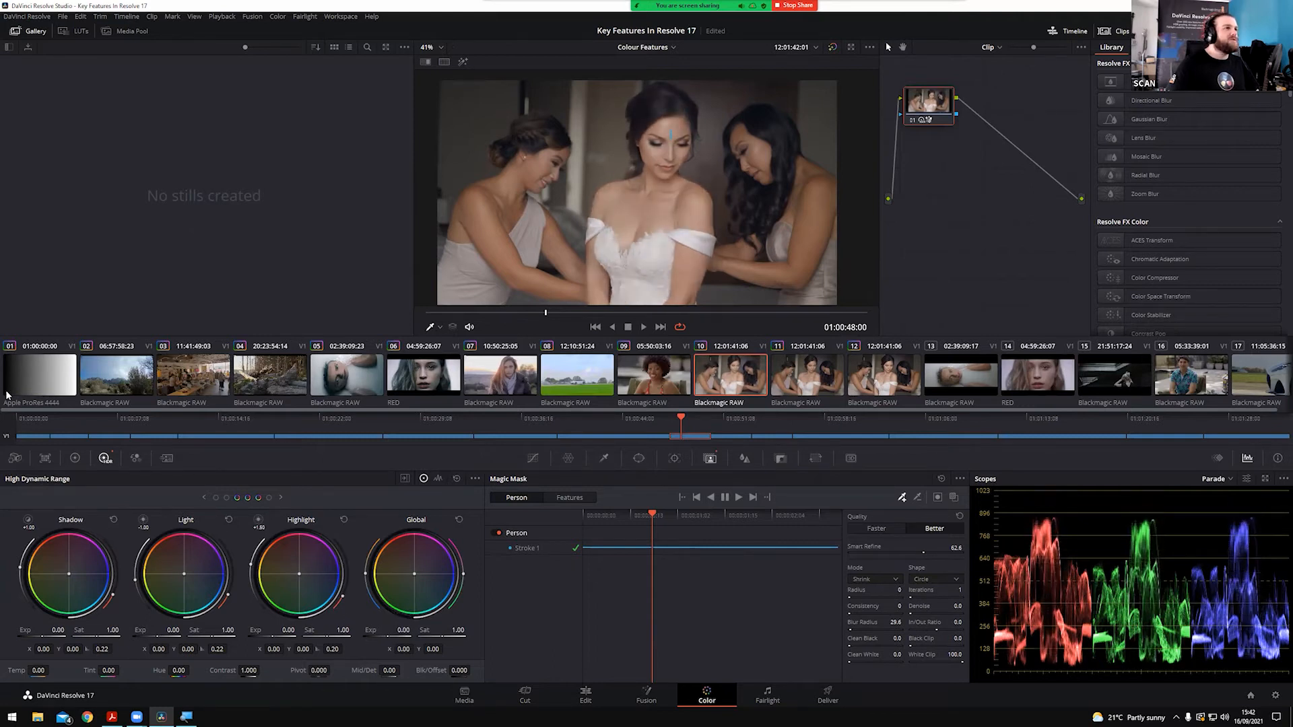
# Try raising the bride's Gamma to 0.04 in the Primaries wheels, reset it, and return to the High Dynamic Range wheels
pyautogui.click(75, 458)
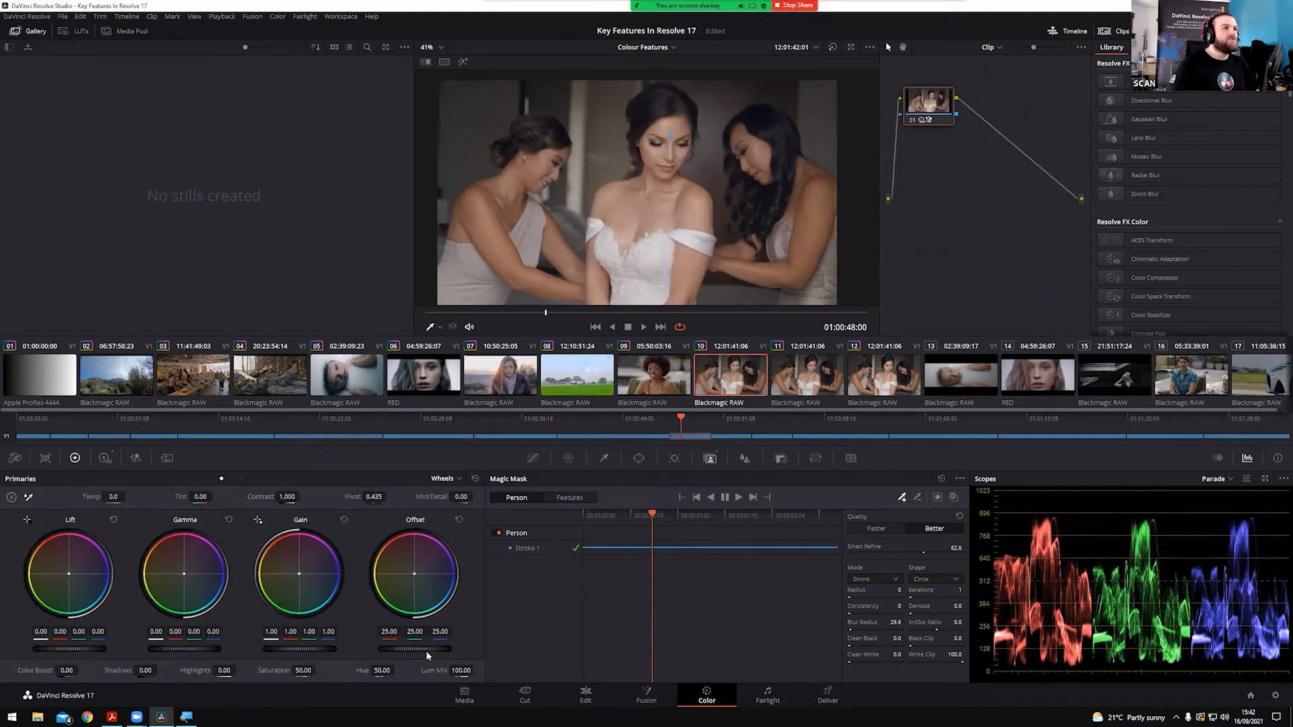
pyautogui.moveTo(185, 649)
pyautogui.mouseDown()
pyautogui.moveTo(217, 650)
pyautogui.moveTo(193, 649)
pyautogui.mouseUp()
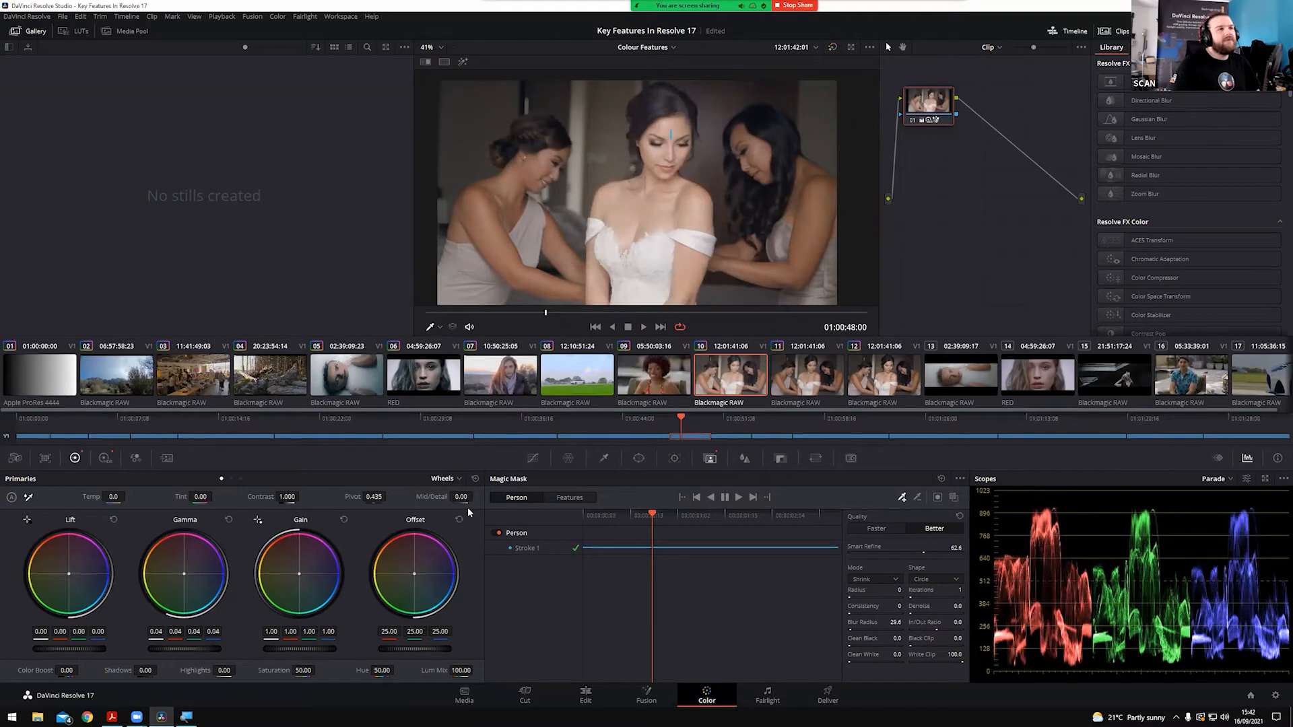
pyautogui.click(475, 479)
pyautogui.click(104, 458)
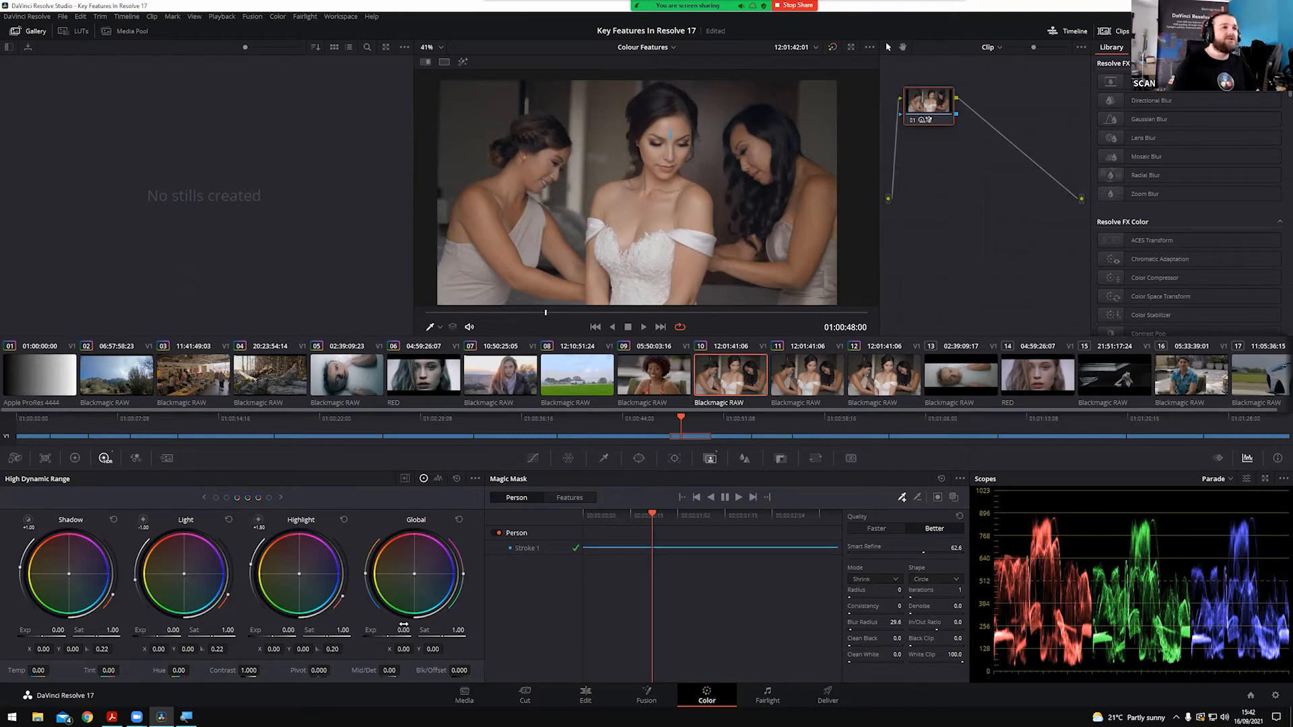
# Grade the masked bride with HDR Global exposure at 0.15, Global saturation at 1.31 and contrast at 1.132
pyautogui.moveTo(404, 630); pyautogui.dragTo(430, 631)
pyautogui.moveTo(254, 671); pyautogui.dragTo(265, 670)
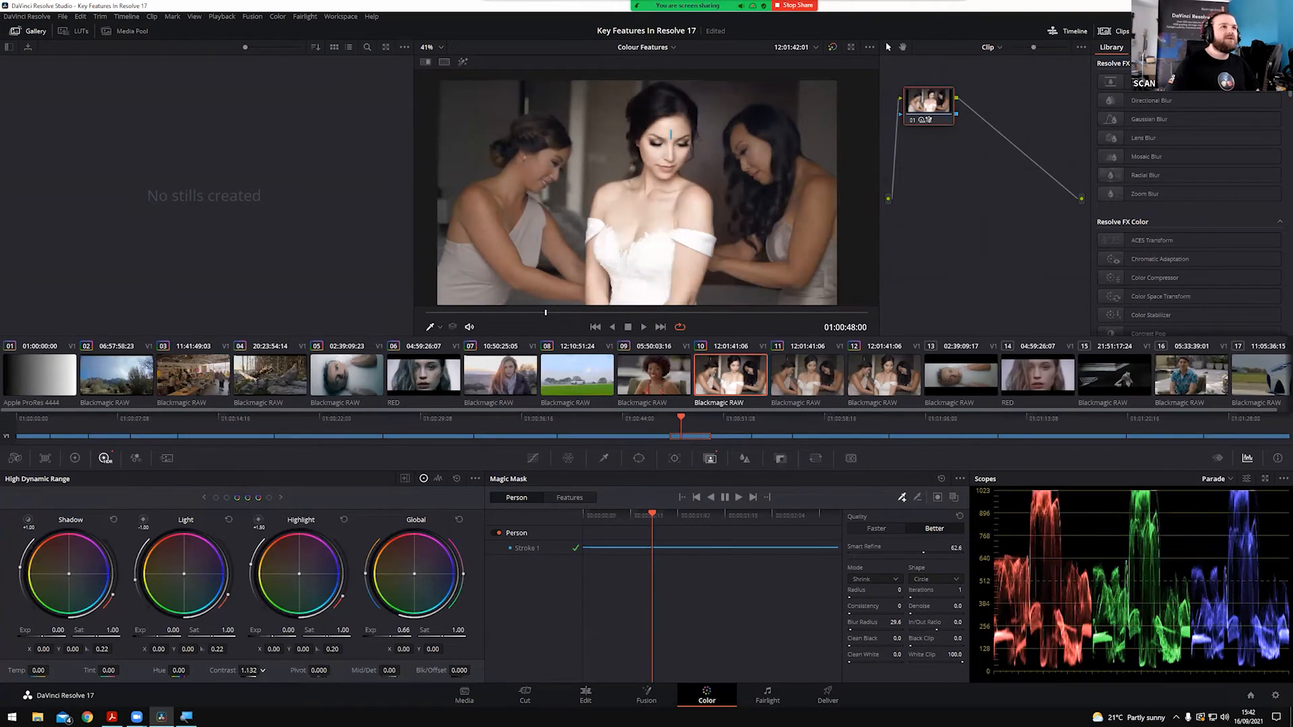
pyautogui.moveTo(400, 631); pyautogui.dragTo(468, 630)
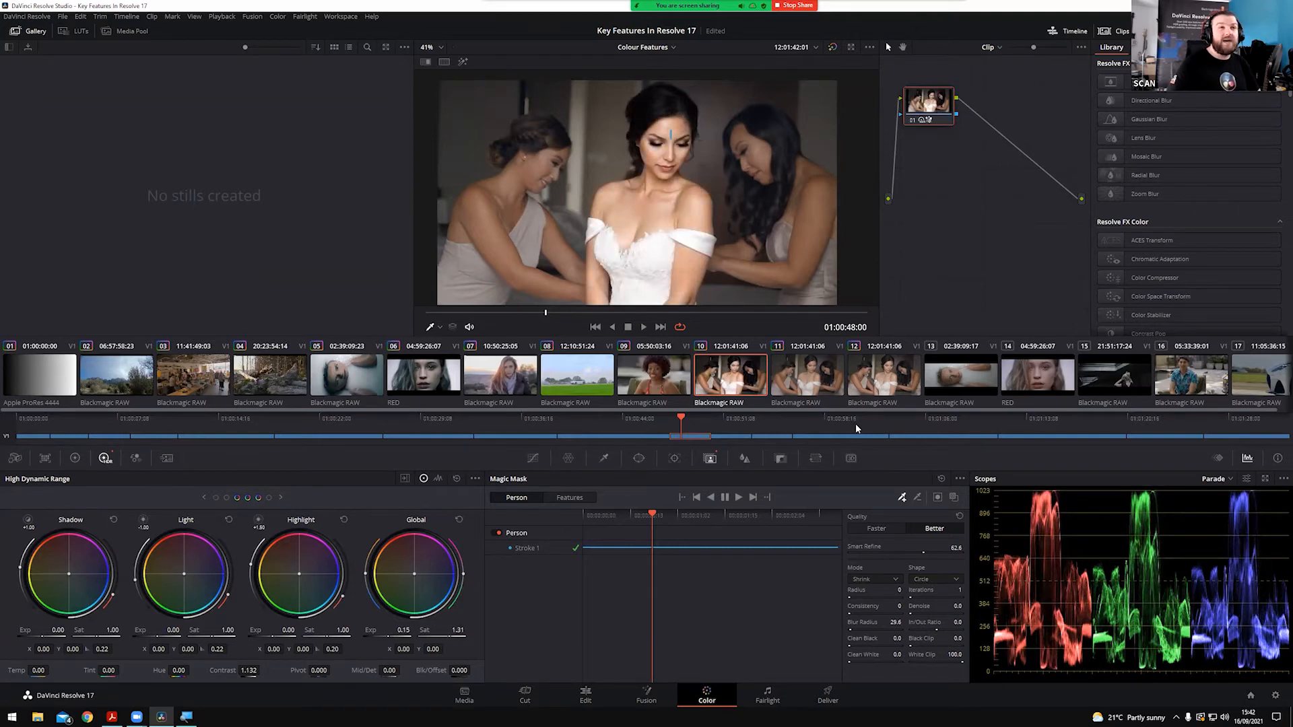
# Add an outside node after the bride's masked node, line the two nodes up, and check the mask with its overlay
pyautogui.moveTo(930, 125); pyautogui.dragTo(939, 162)
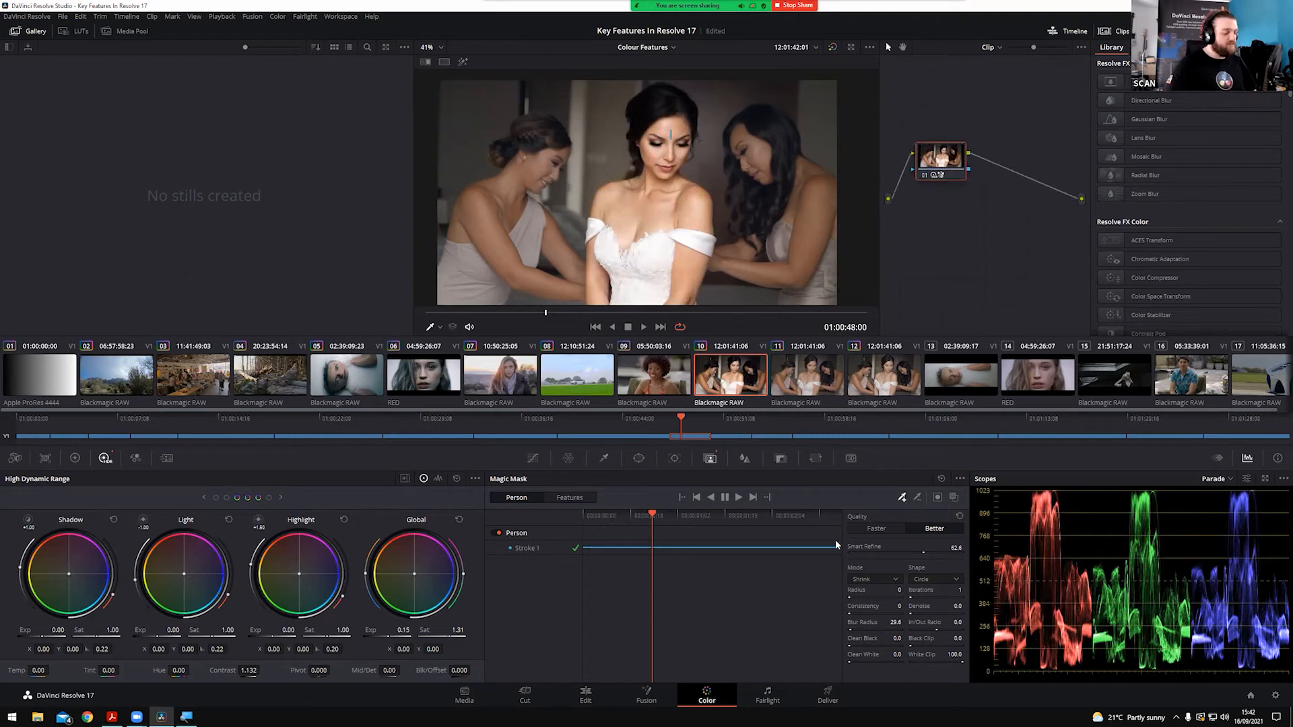
pyautogui.click(953, 498)
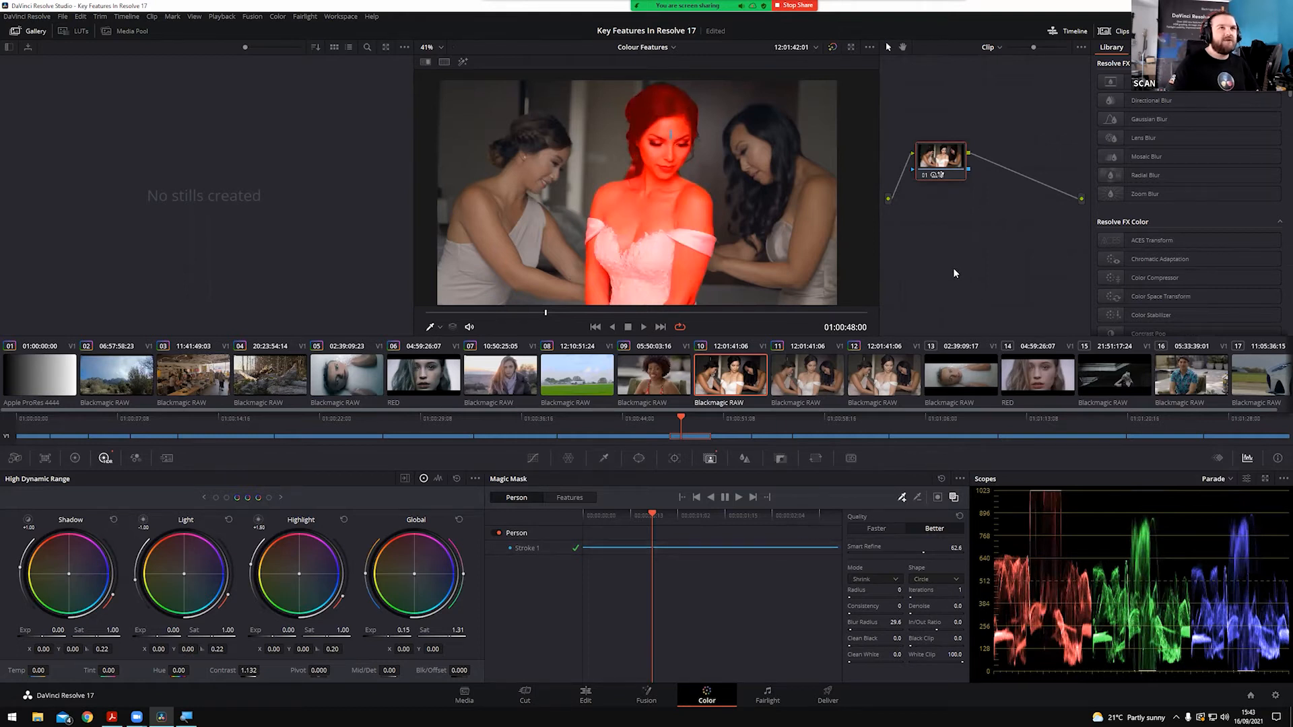
pyautogui.rightClick(950, 165)
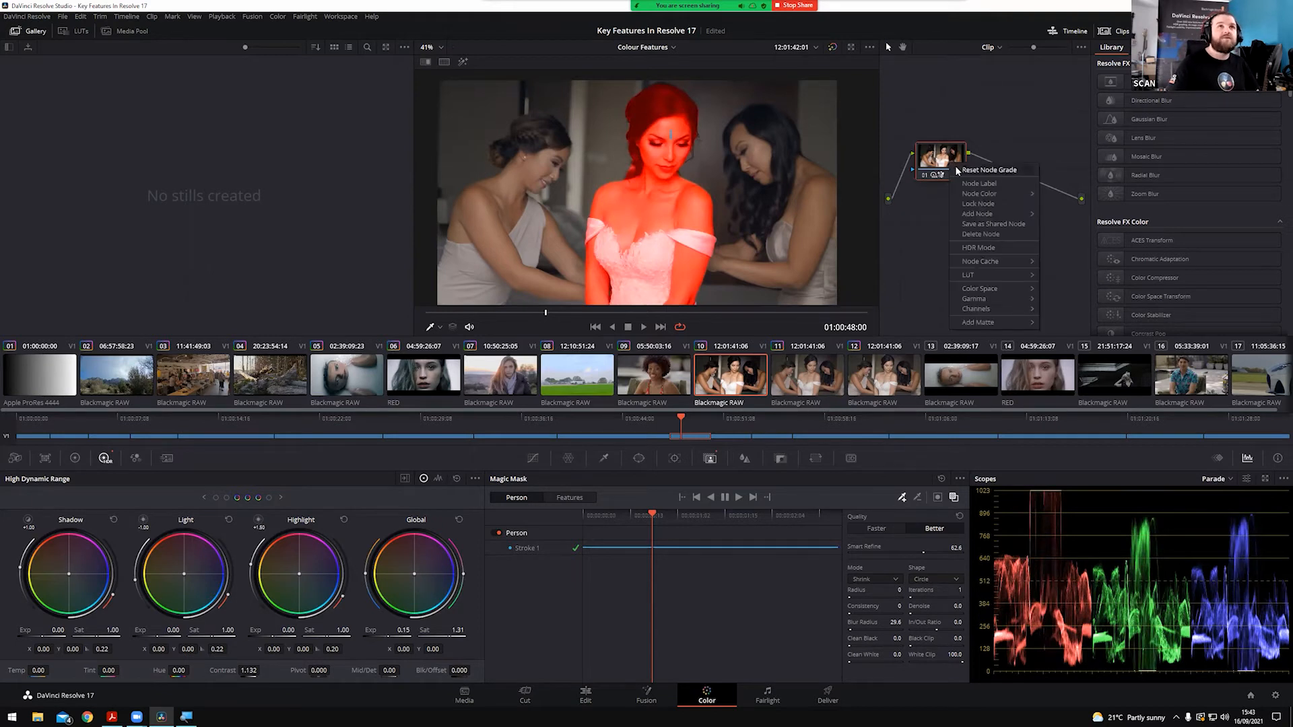
pyautogui.moveTo(985, 213)
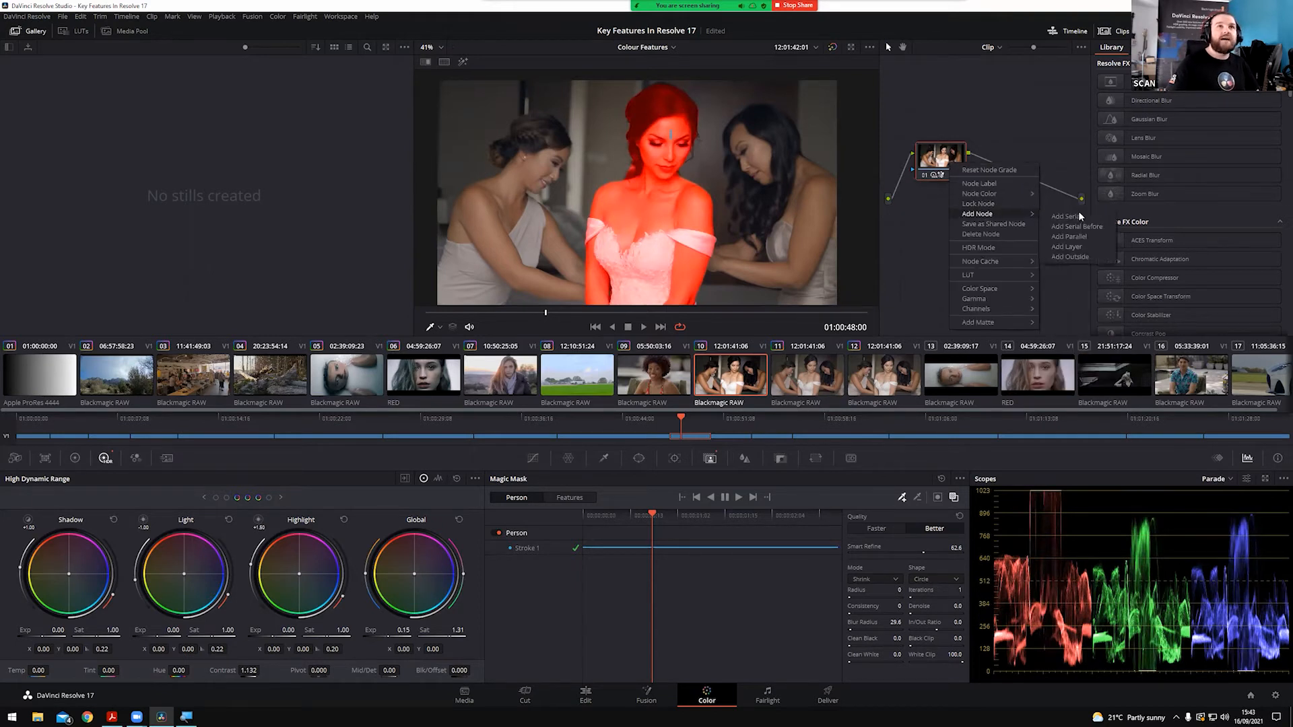
pyautogui.click(1078, 256)
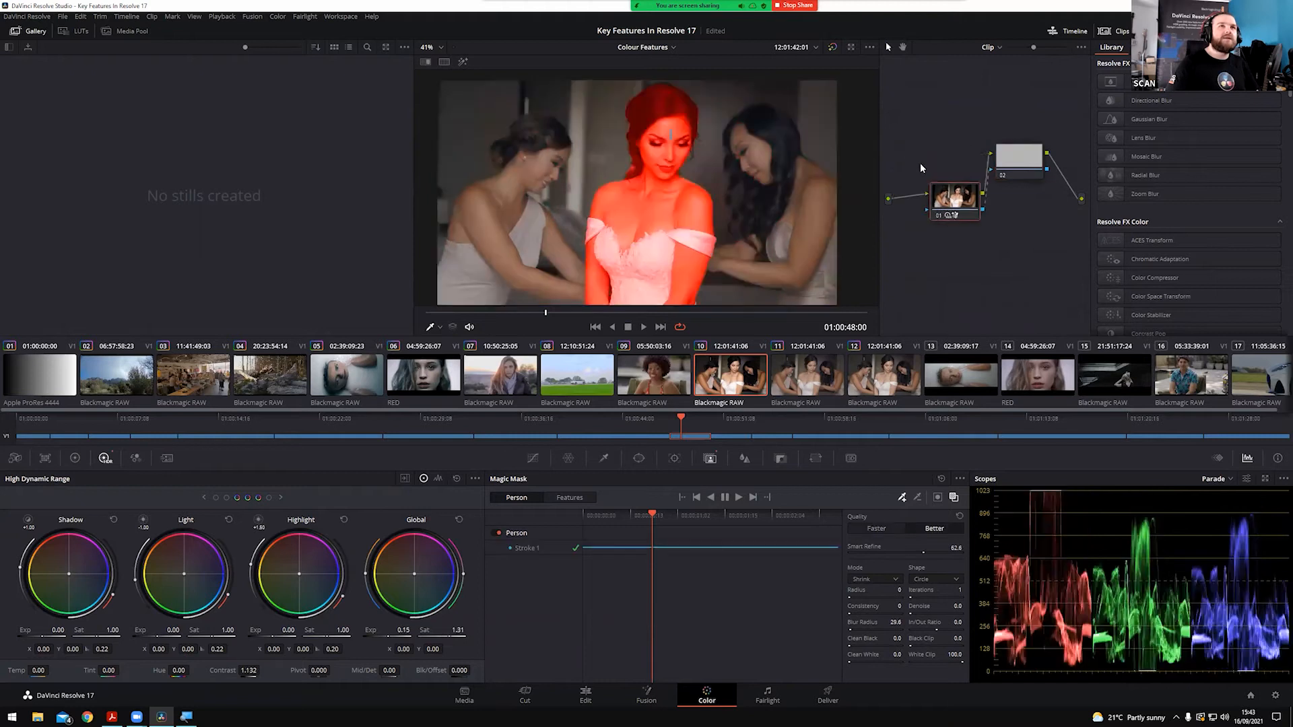
pyautogui.moveTo(946, 198); pyautogui.dragTo(937, 153)
pyautogui.click(1028, 167)
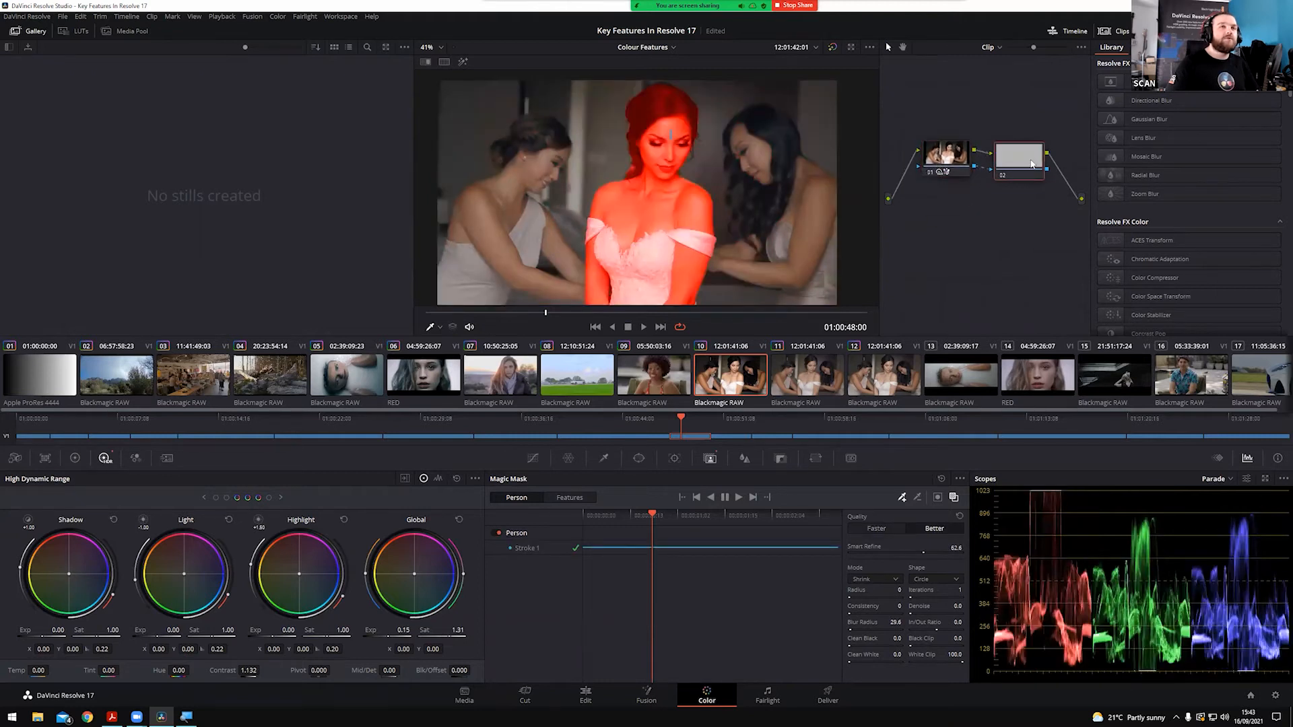
pyautogui.click(949, 500)
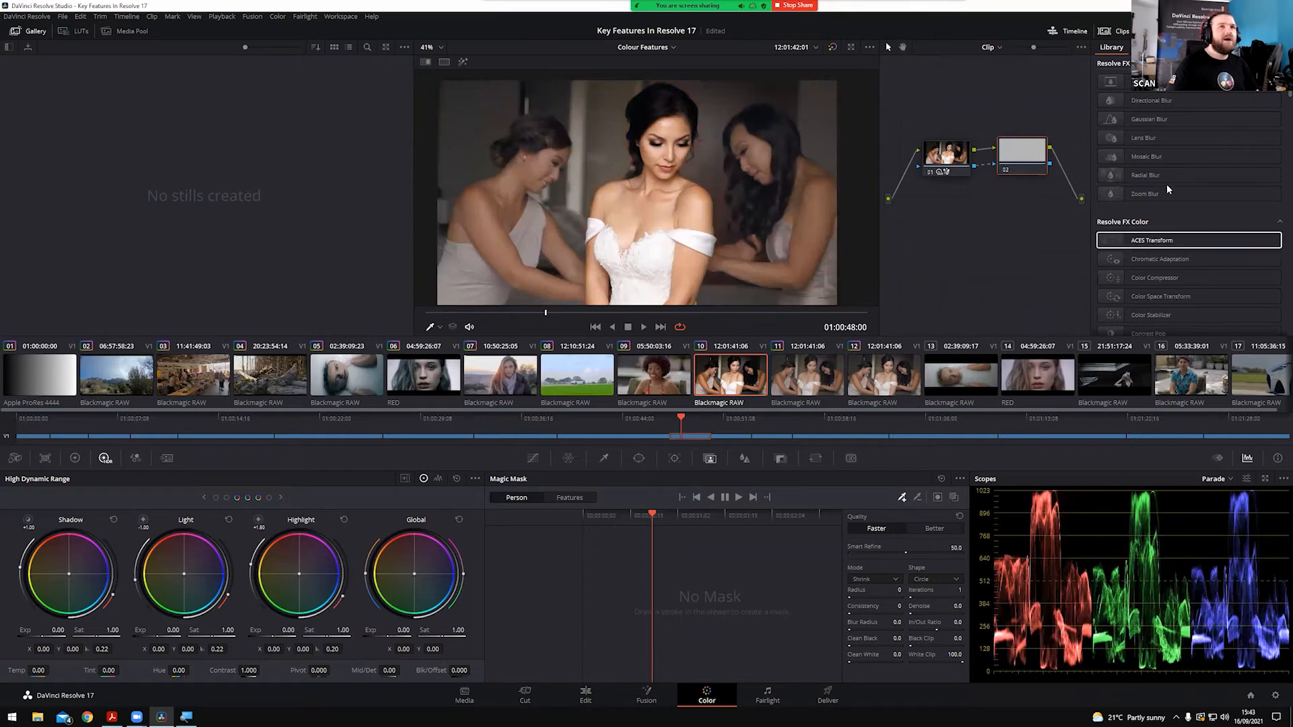
# Apply the Gaussian Blur effect to the outside node and increase its strength to soften the background around the bride
pyautogui.moveTo(1153, 120); pyautogui.dragTo(1037, 159)
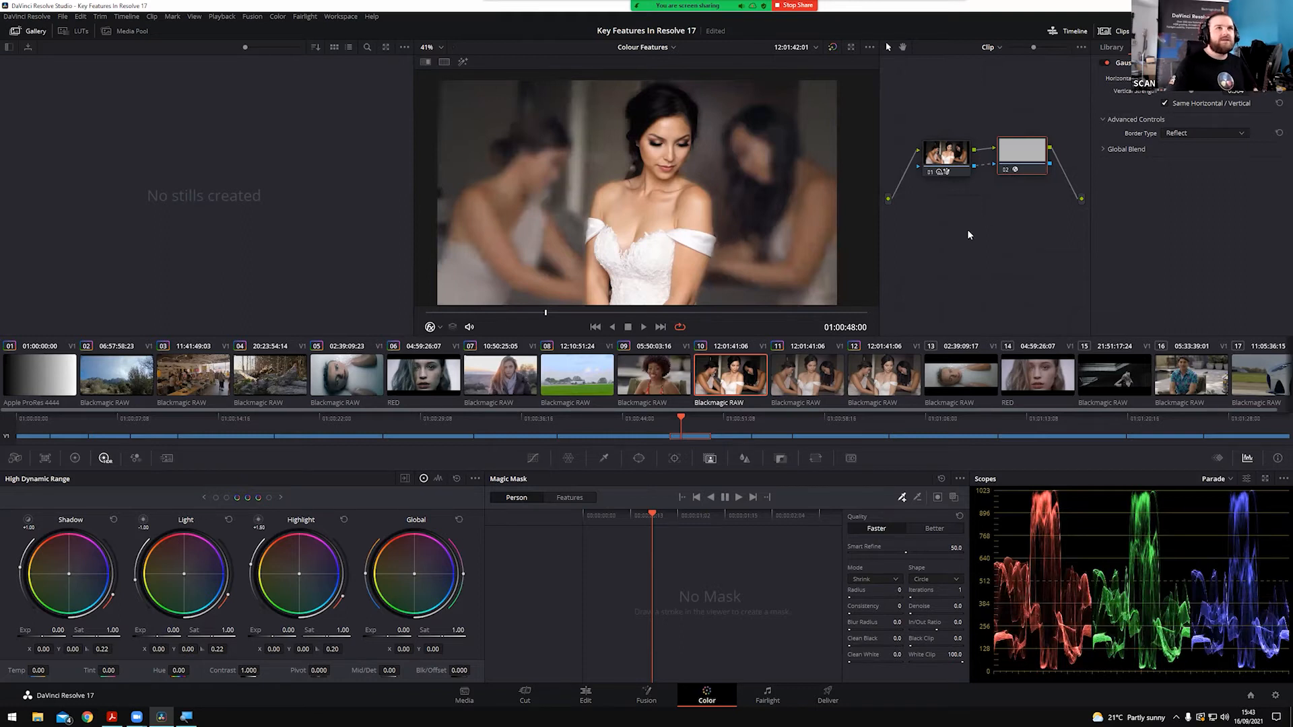
pyautogui.moveTo(1018, 149); pyautogui.dragTo(1021, 157)
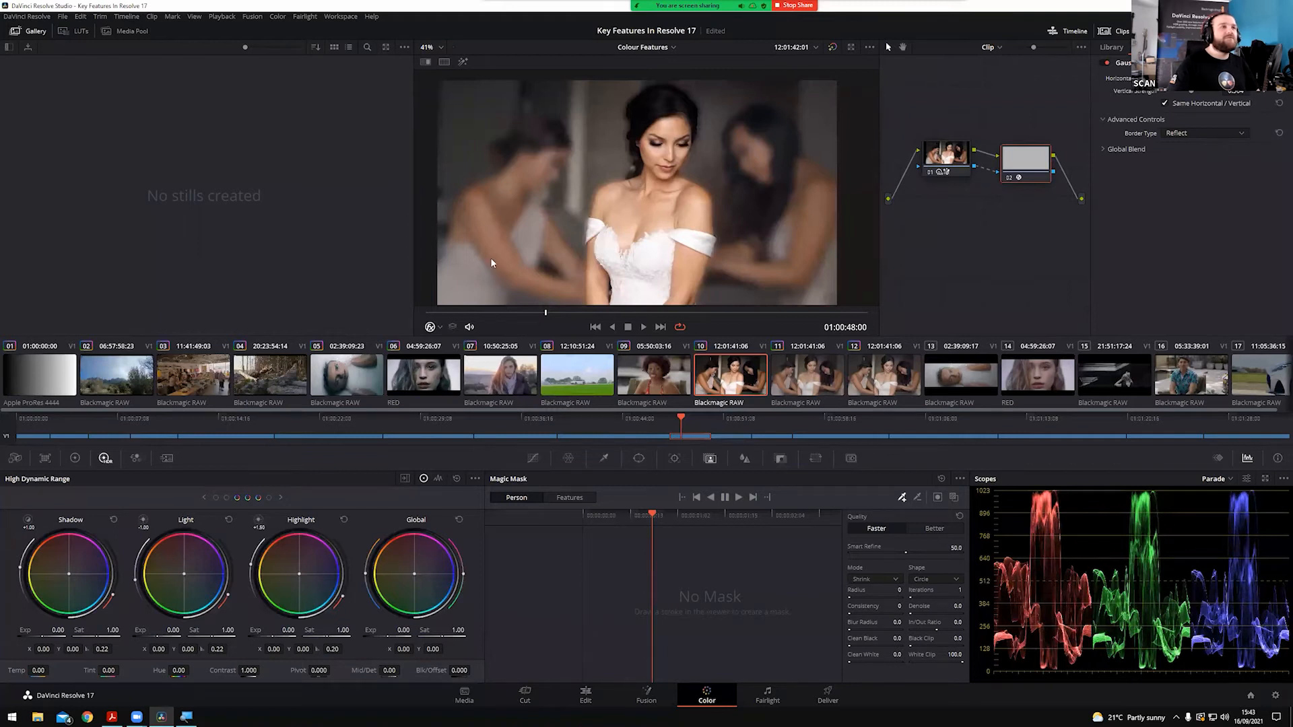
pyautogui.moveTo(1192, 78); pyautogui.dragTo(1198, 79)
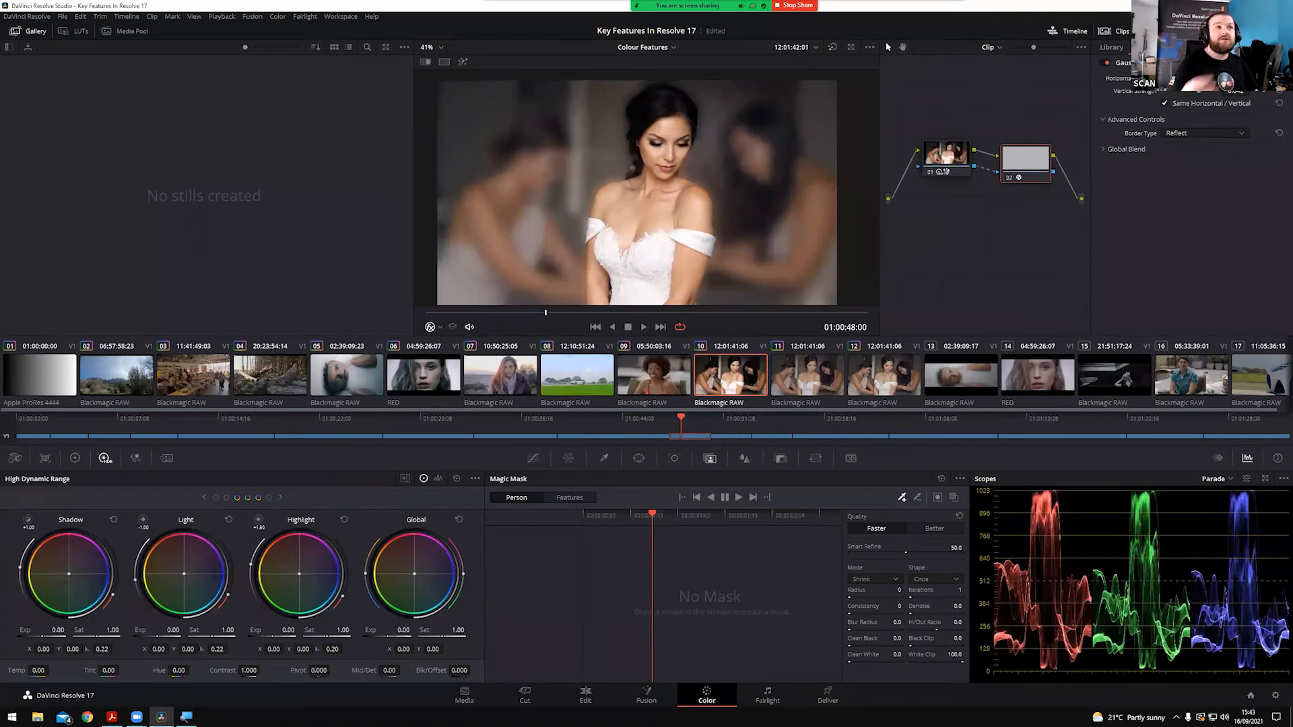
# Play back the bride clip to check the blurred background, and save the project
pyautogui.press('space')
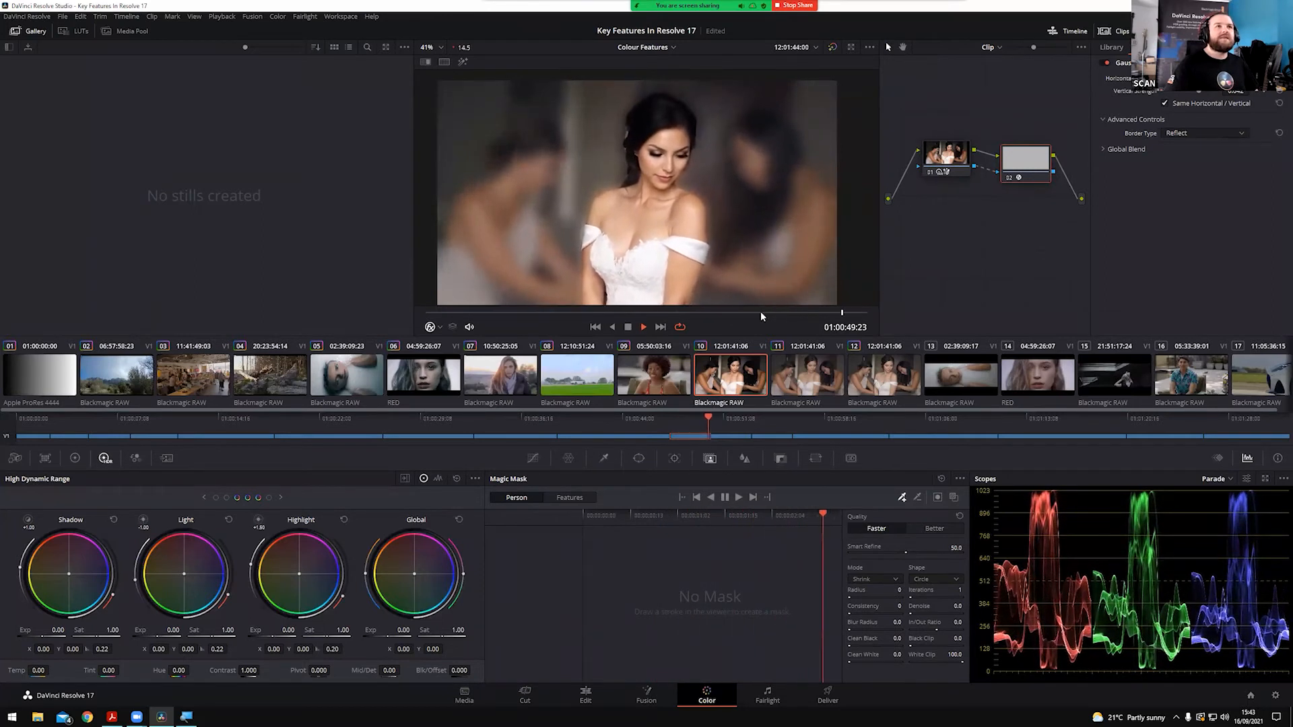
pyautogui.press('space')
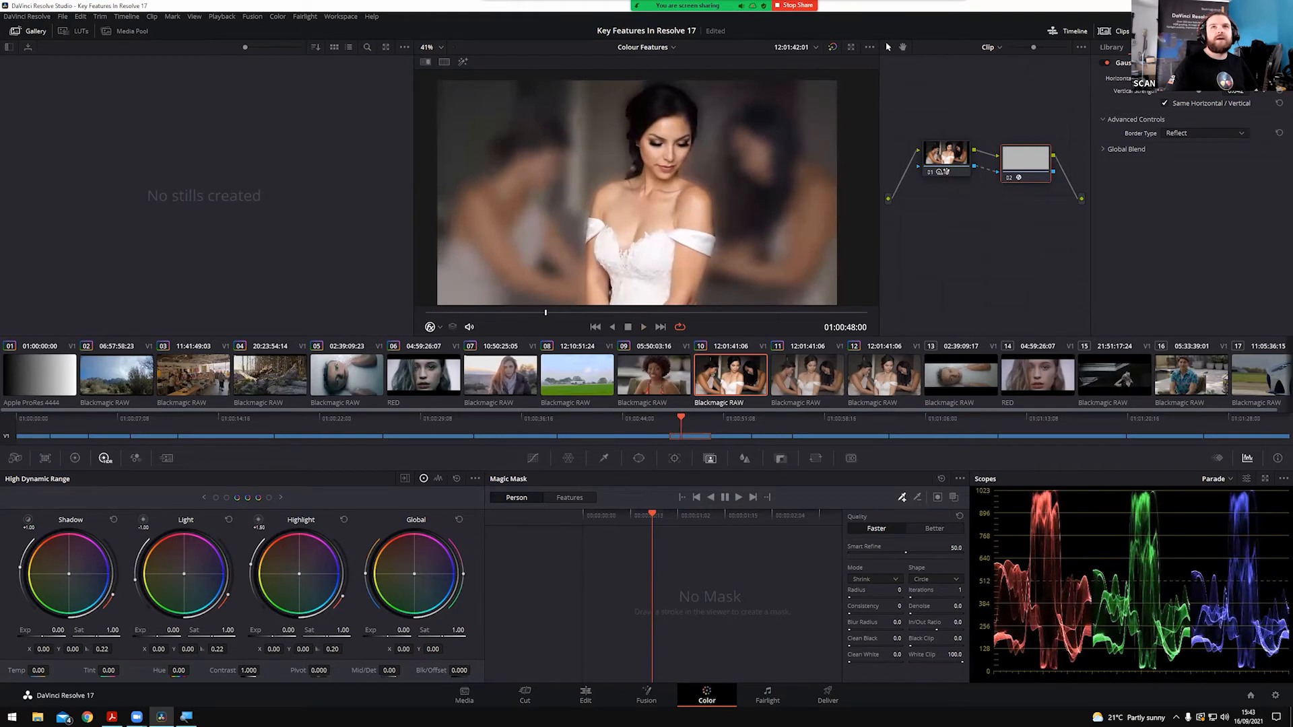
pyautogui.hotkey('ctrl', 's')
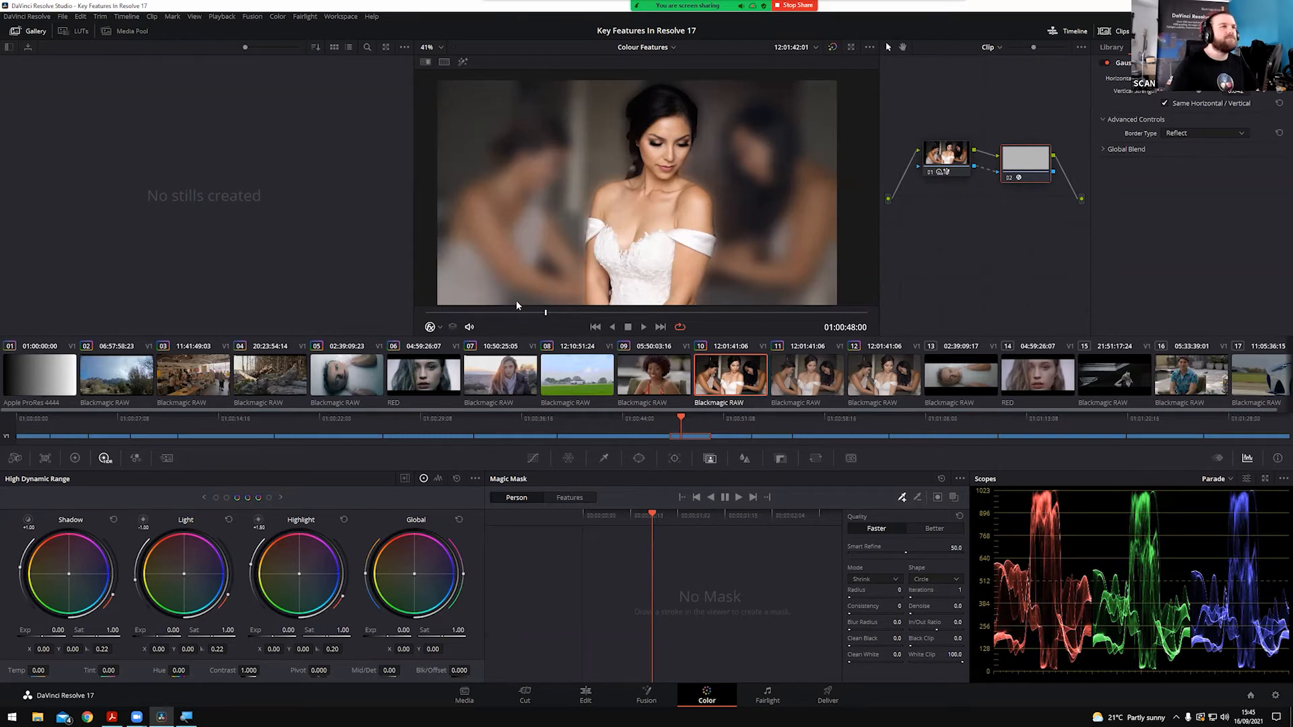
# With clip 13 as the first playhead's position, activate Playhead B and place it on clip 14 at about 01:01:04:23
pyautogui.click(1015, 379)
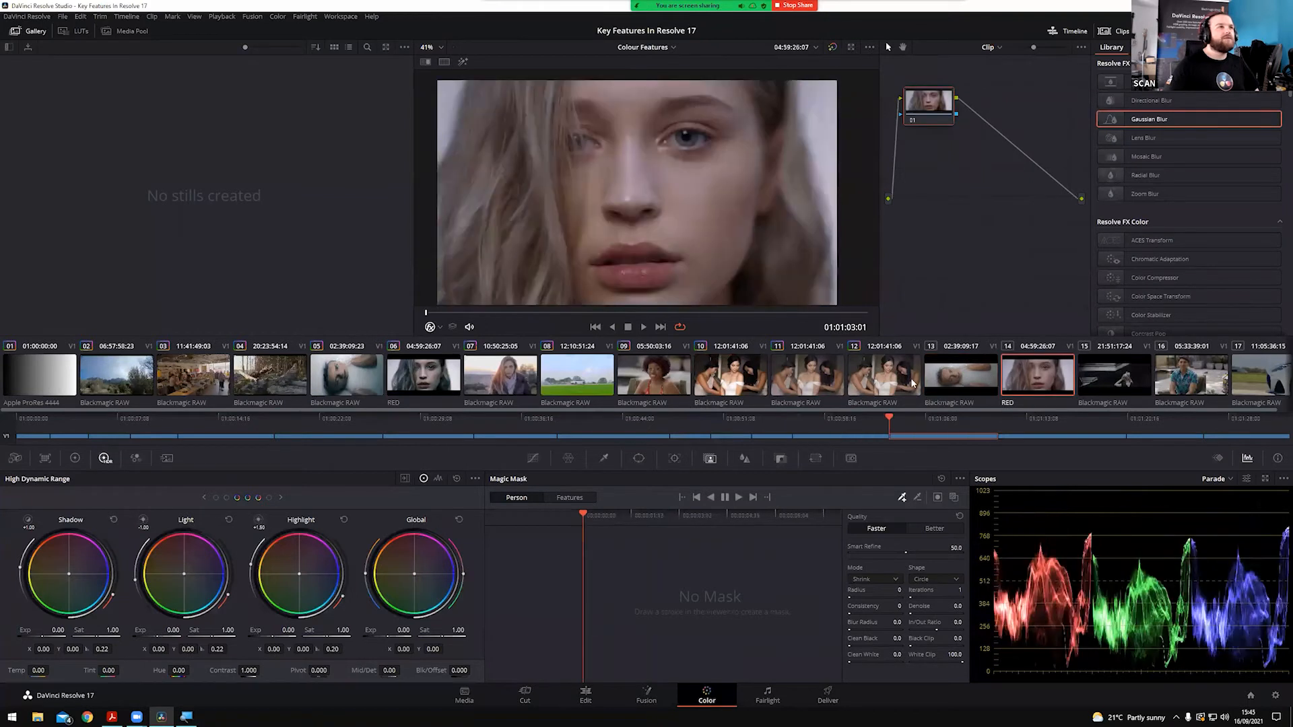
pyautogui.click(935, 383)
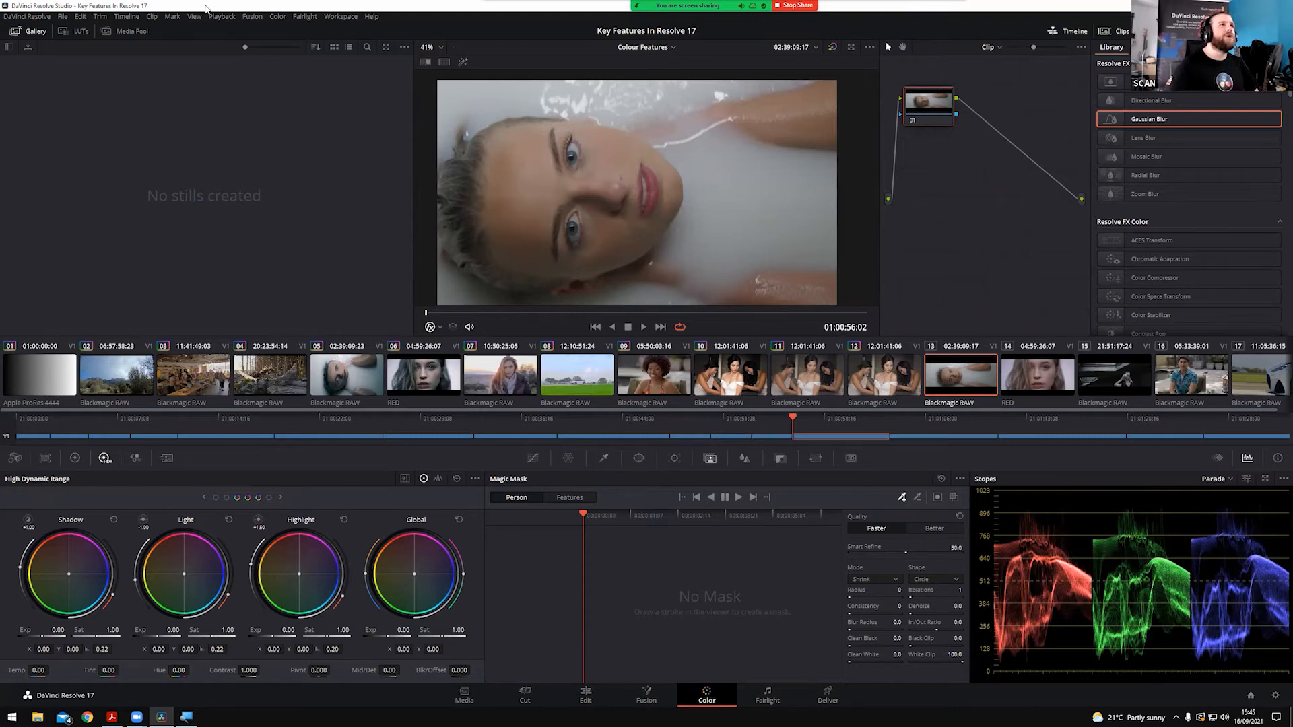
pyautogui.click(278, 16)
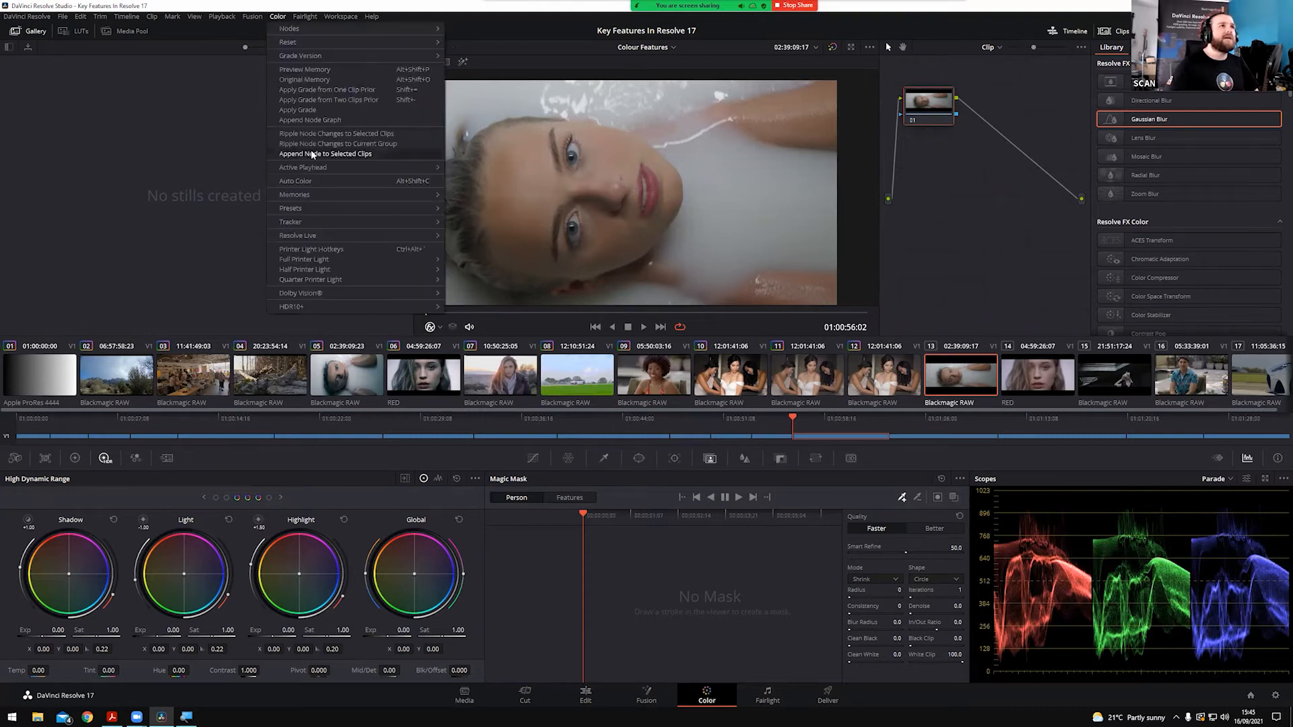
pyautogui.click(276, 18)
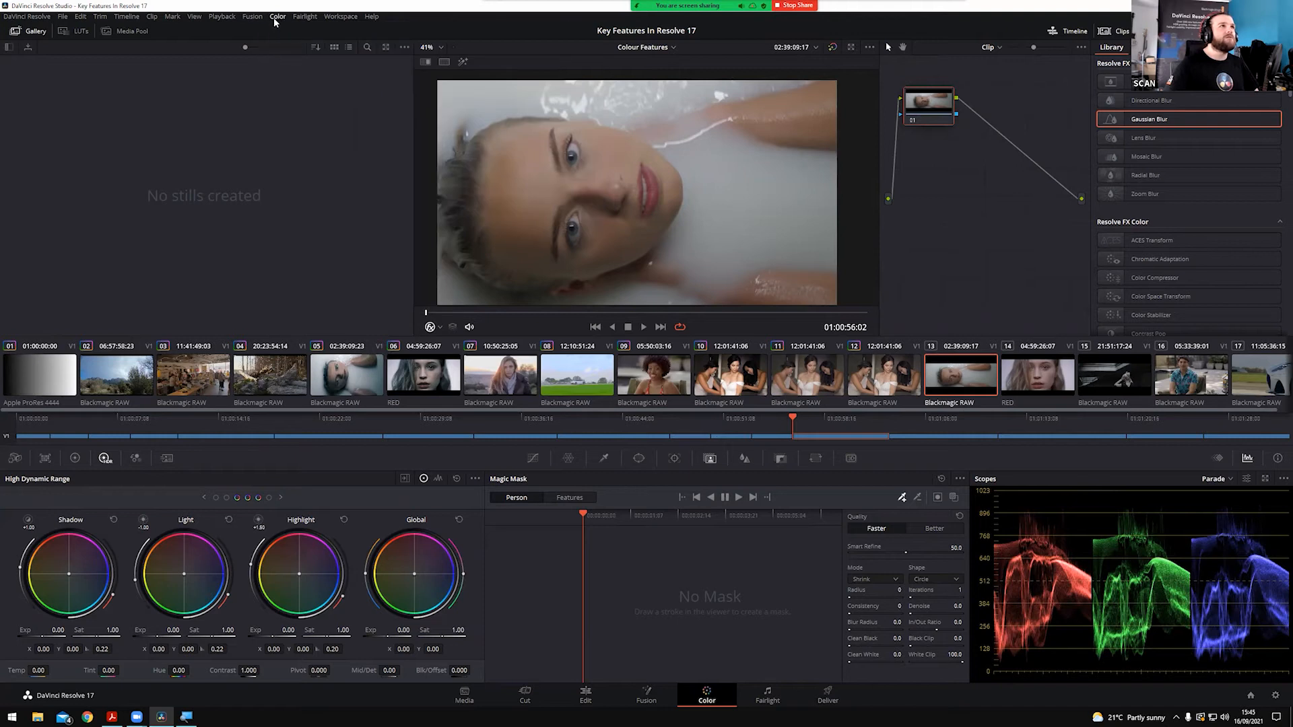
pyautogui.click(274, 19)
pyautogui.moveTo(296, 166)
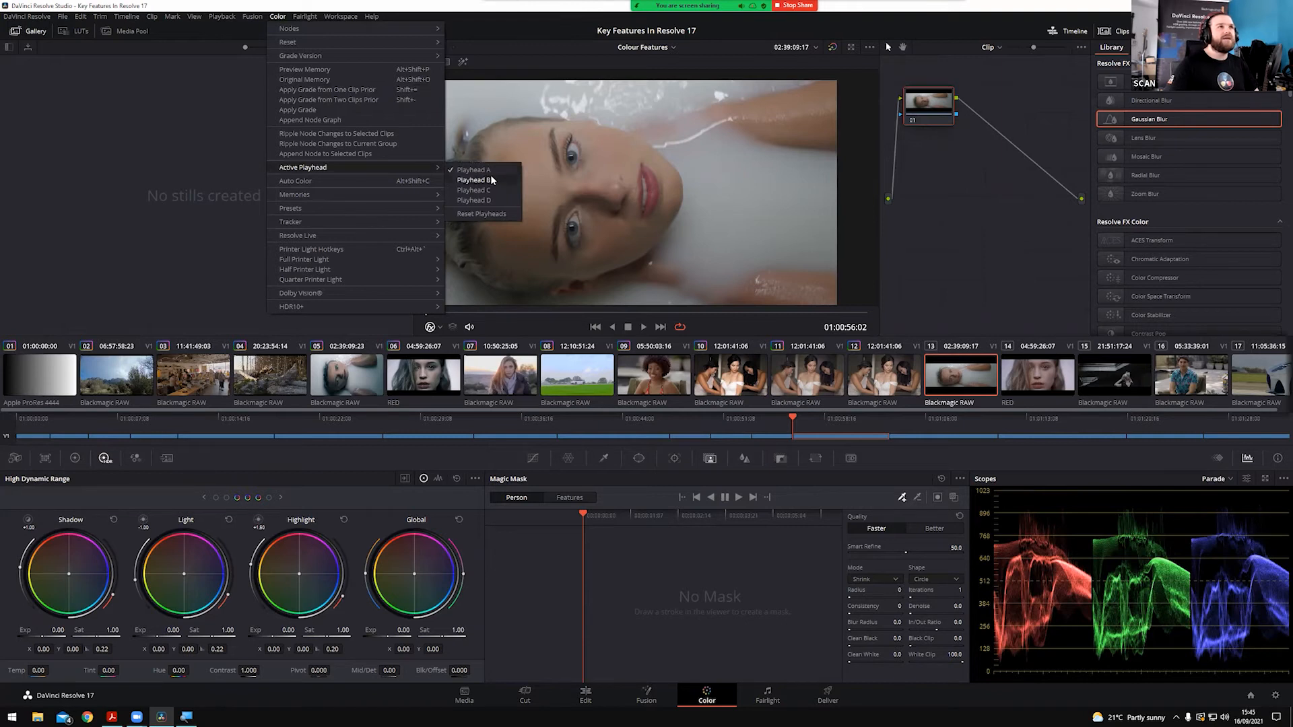
pyautogui.click(492, 179)
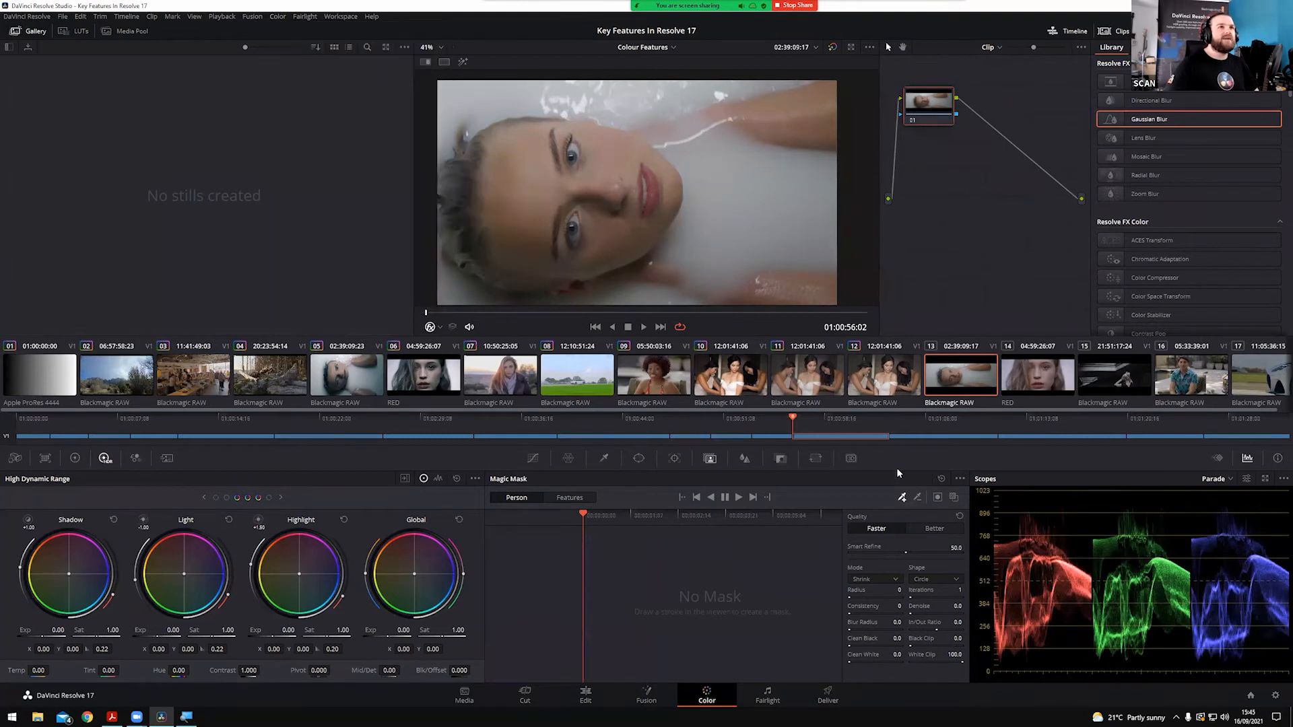
pyautogui.moveTo(793, 418); pyautogui.dragTo(912, 430)
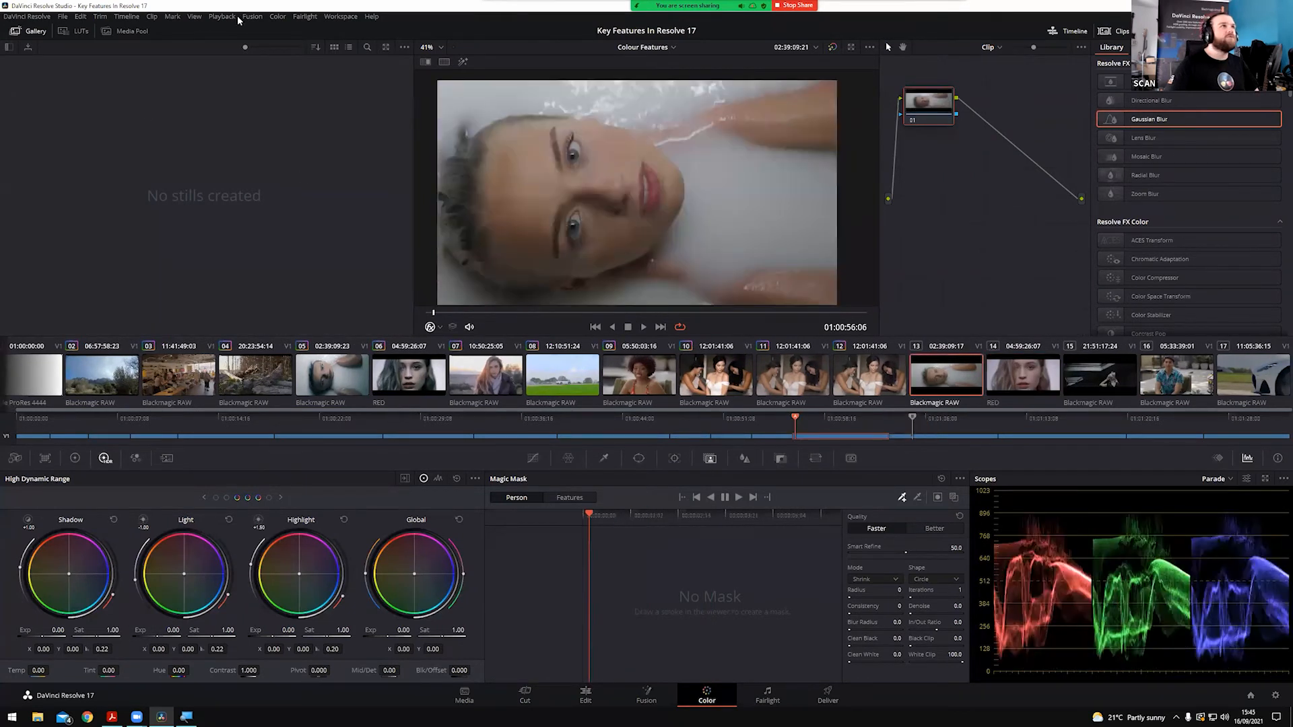
# Activate Playhead C and place it in clip 15 at about 01:01:16:18, where the blonde woman's face is in view
pyautogui.click(278, 17)
pyautogui.moveTo(313, 168)
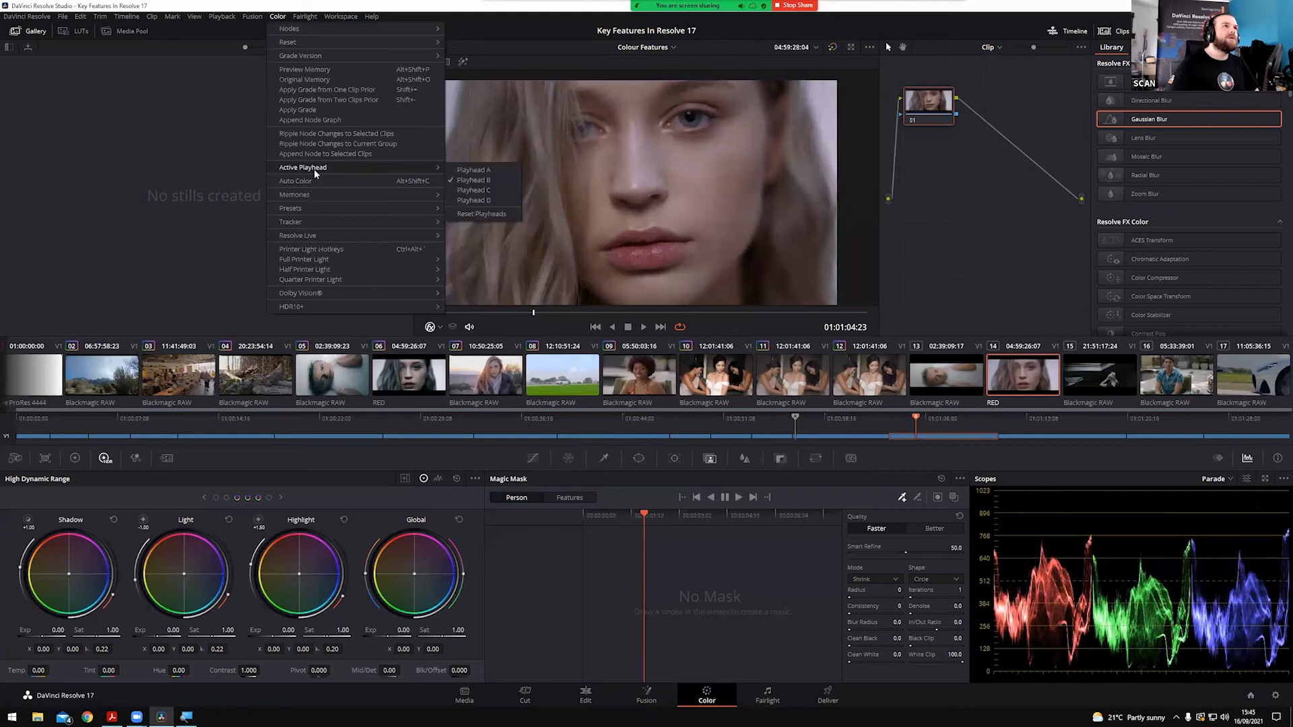
pyautogui.click(464, 186)
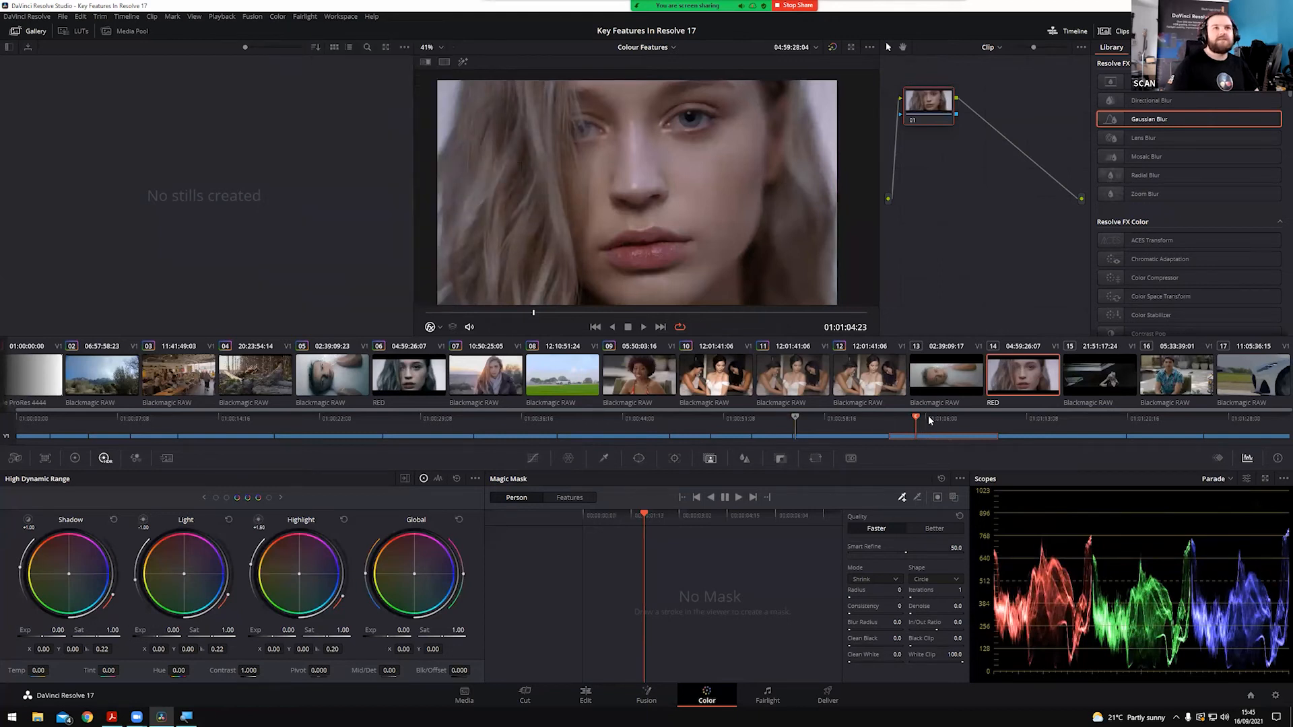
pyautogui.moveTo(911, 417); pyautogui.dragTo(1049, 416)
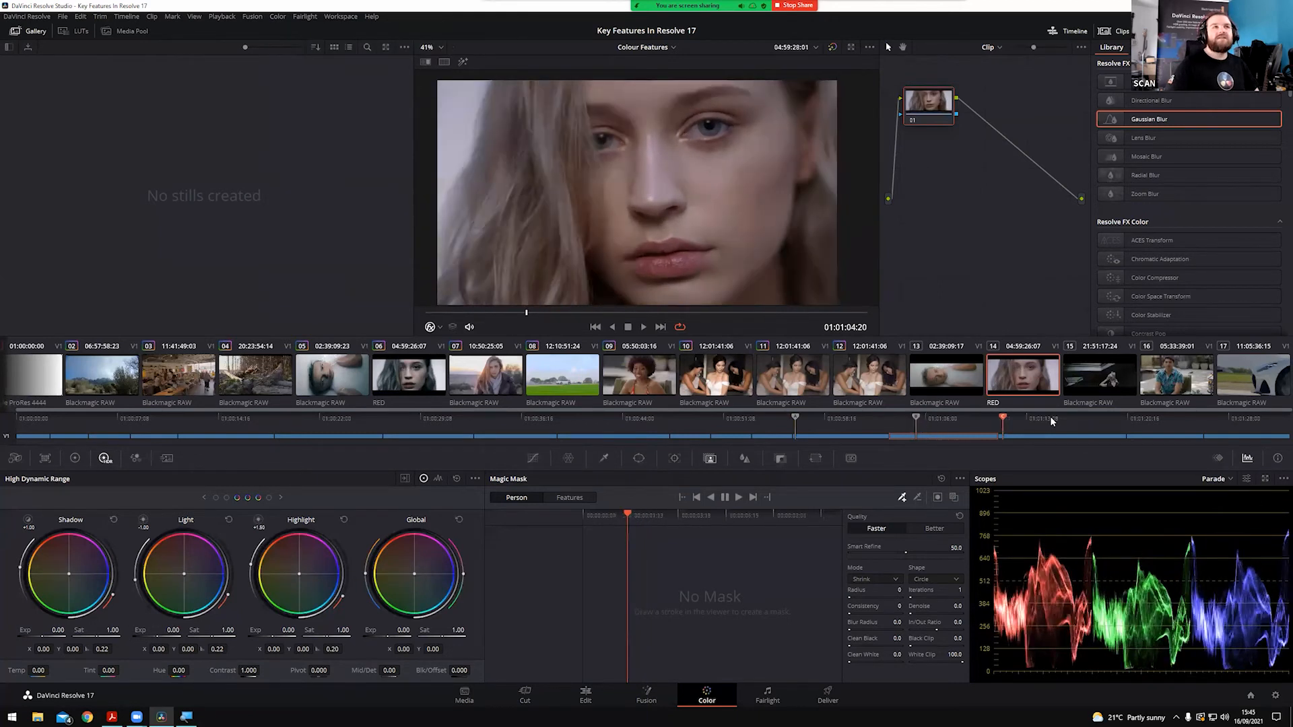
pyautogui.click(1085, 418)
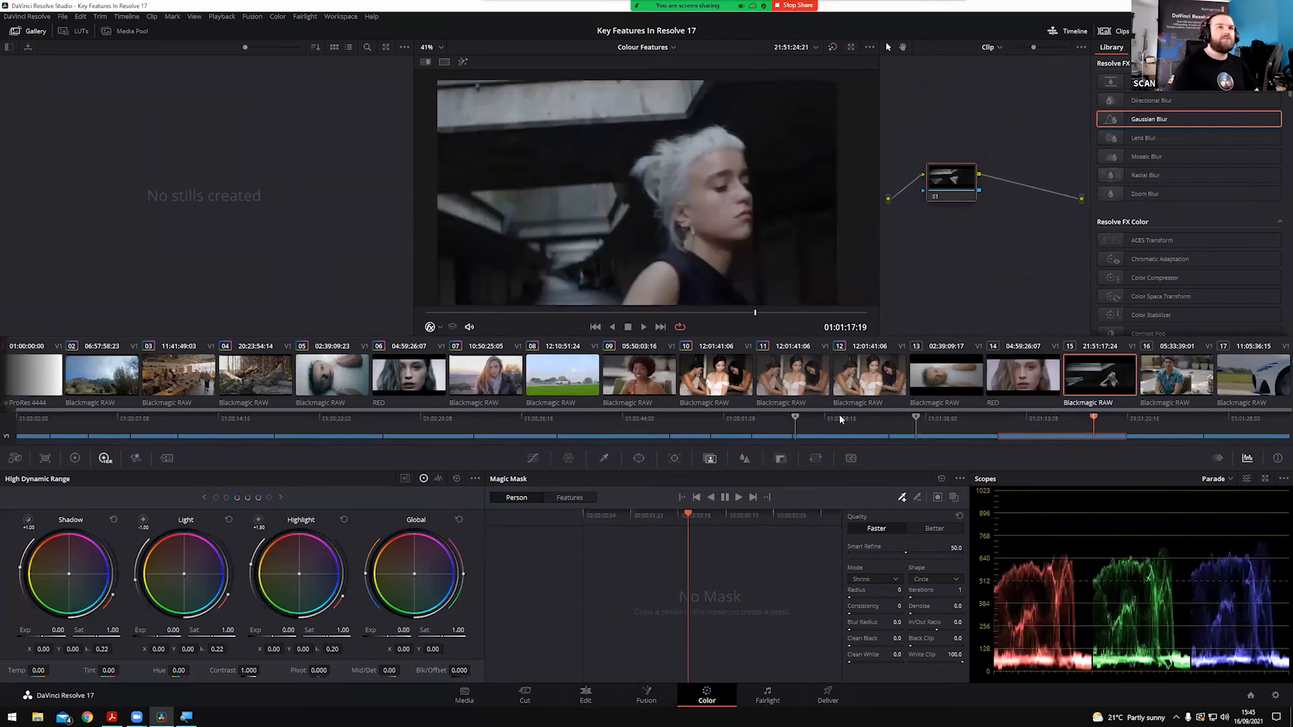
pyautogui.press('Up')
pyautogui.press('Up')
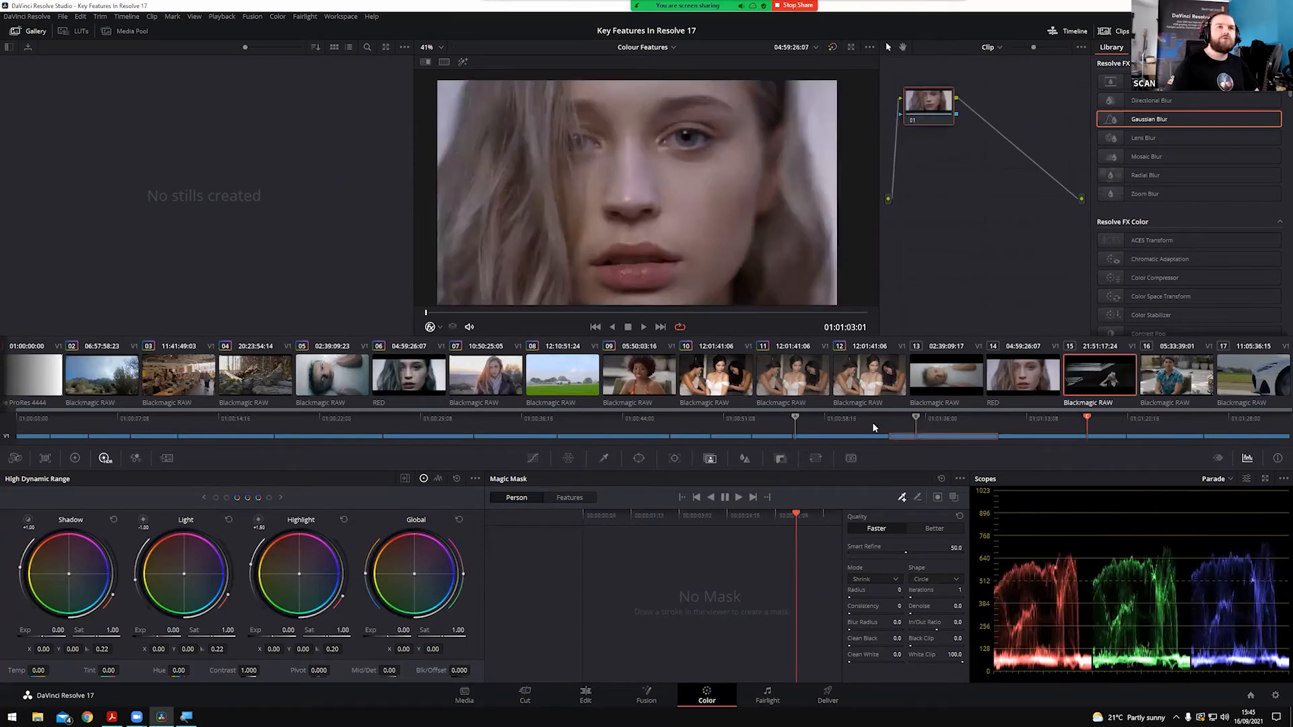
pyautogui.press('Down')
pyautogui.press('Down')
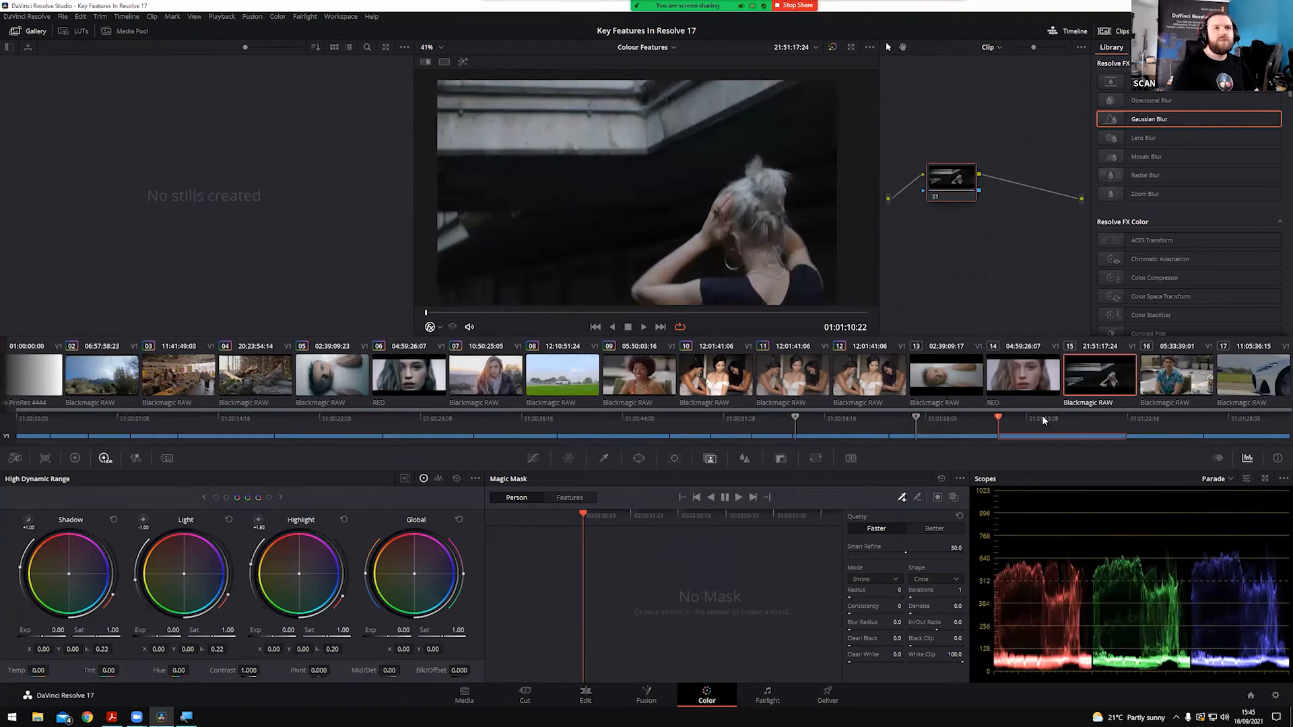
pyautogui.click(1084, 418)
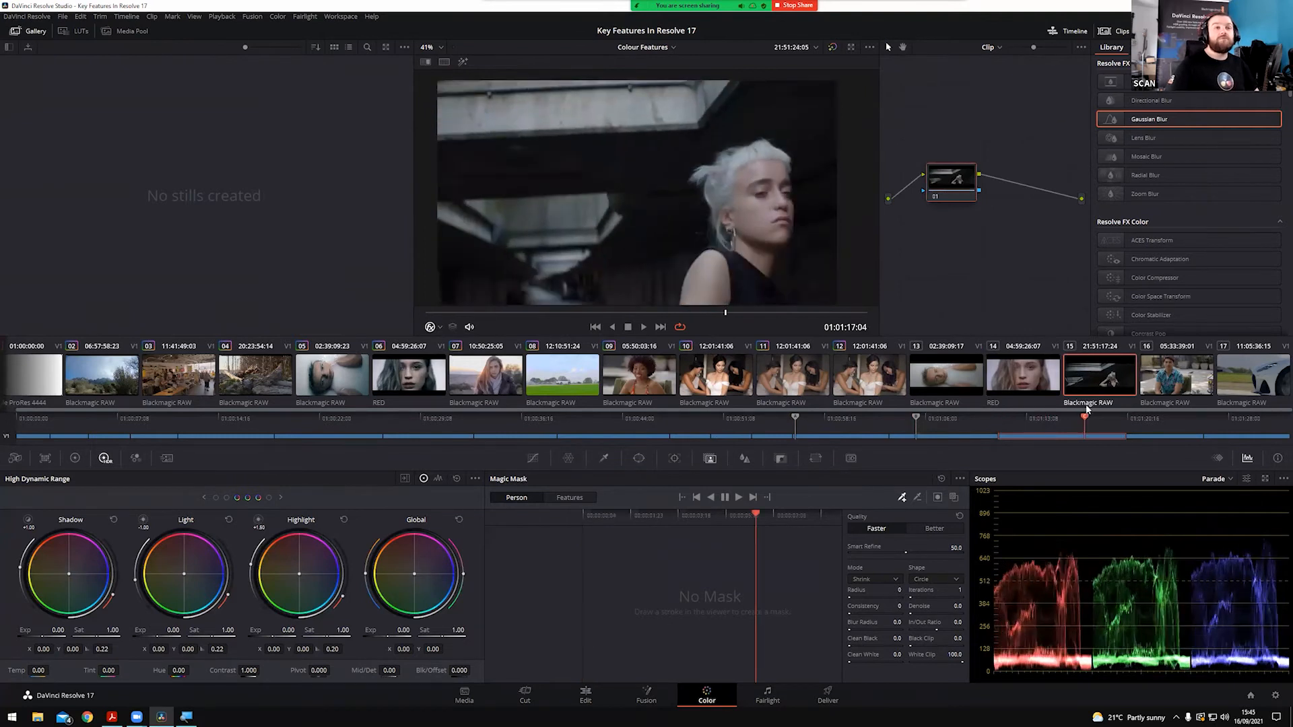
pyautogui.click(1079, 418)
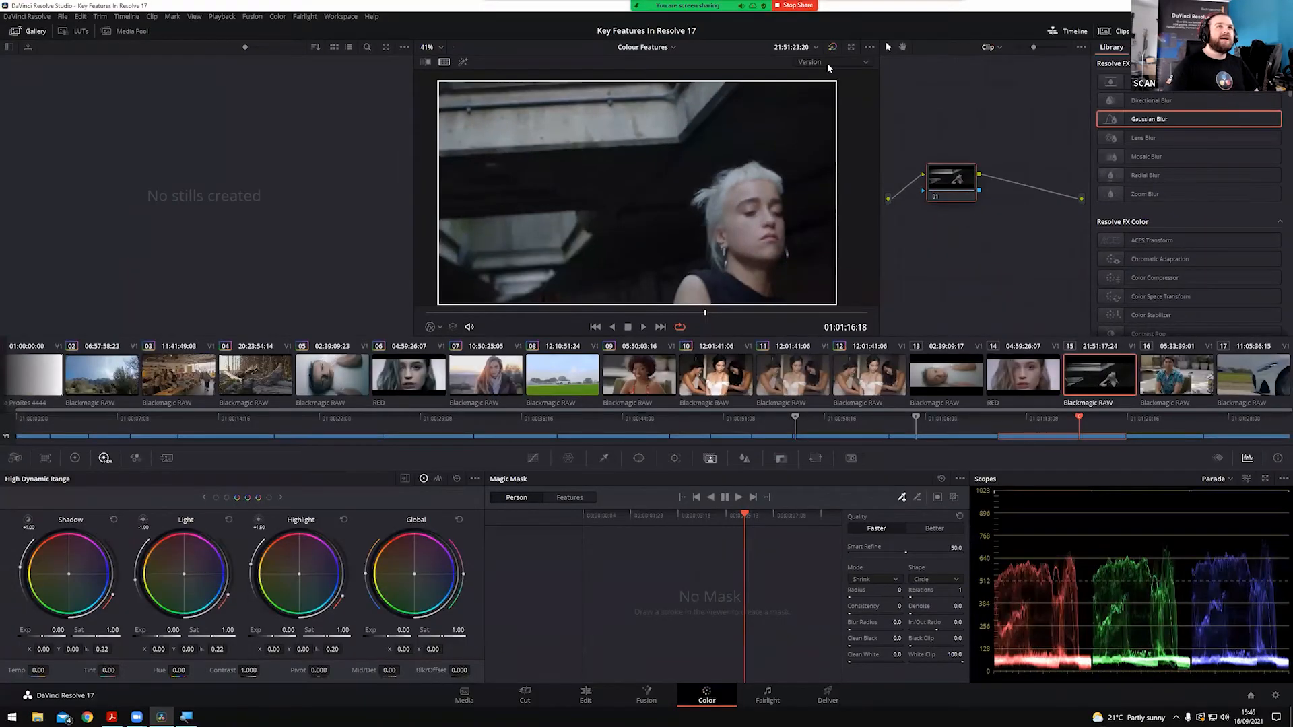
# Compare clips 09, 10 and 15 in the viewer's split screen using the Selected Clips mode
pyautogui.click(839, 66)
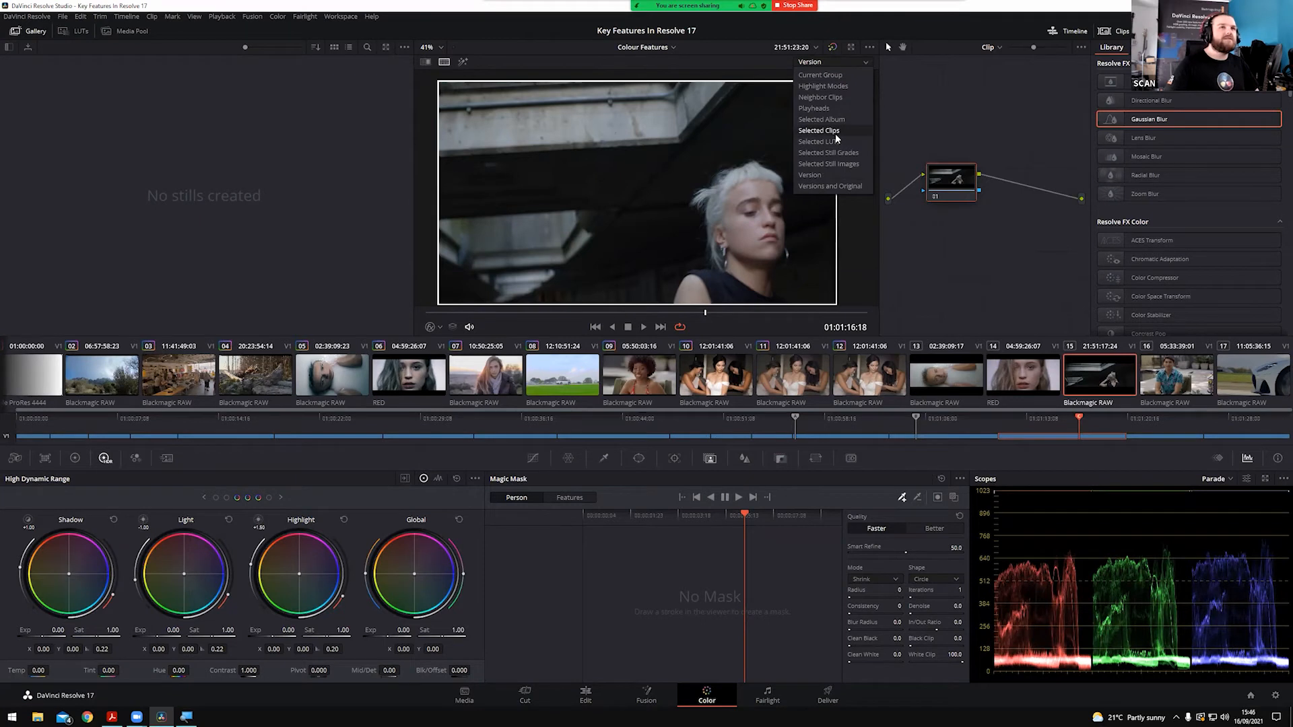
pyautogui.click(1003, 268)
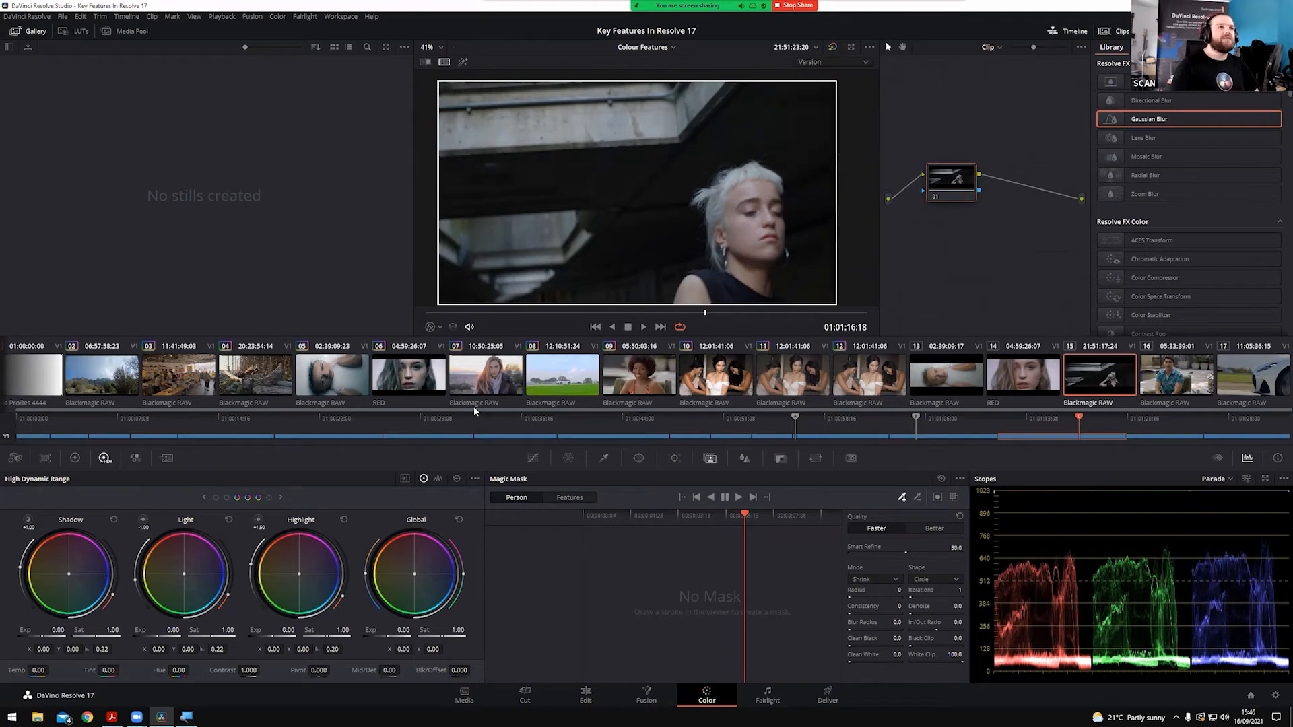
pyautogui.keyDown('ctrl'); pyautogui.click(733, 390); pyautogui.keyUp('ctrl')
pyautogui.keyDown('ctrl'); pyautogui.click(652, 385); pyautogui.keyUp('ctrl')
pyautogui.click(866, 64)
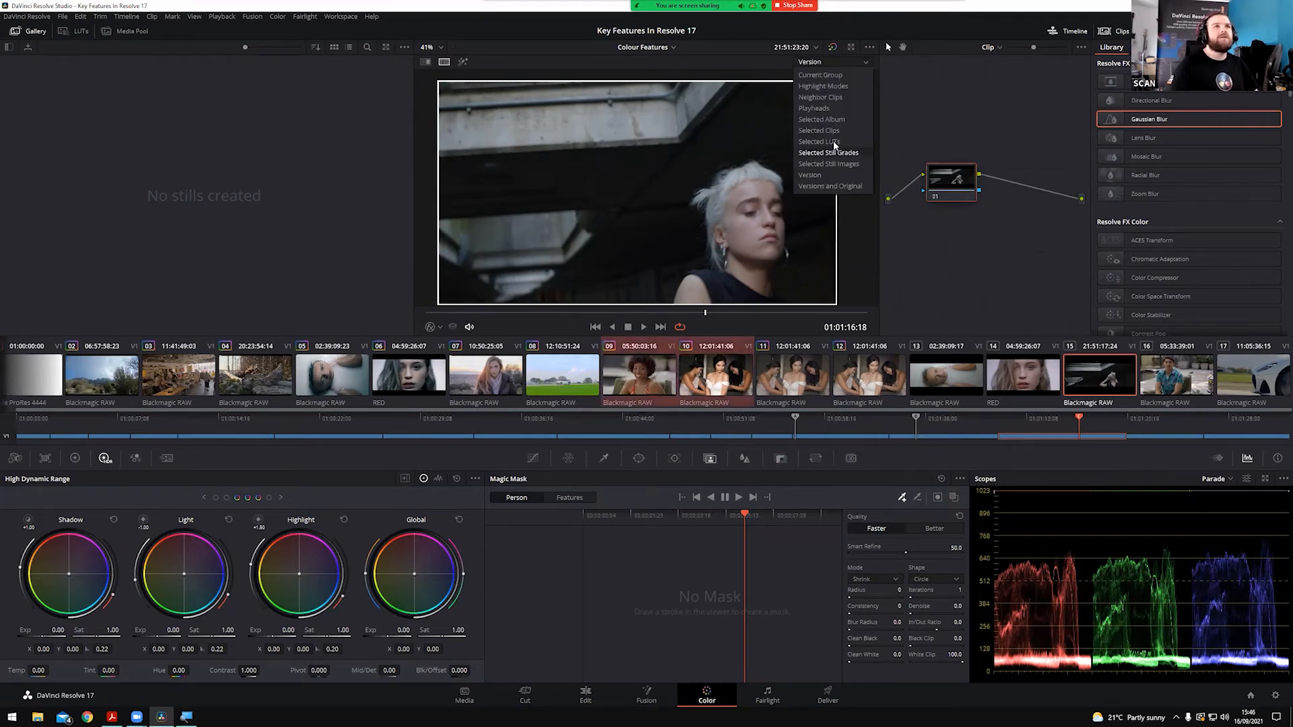
pyautogui.click(840, 131)
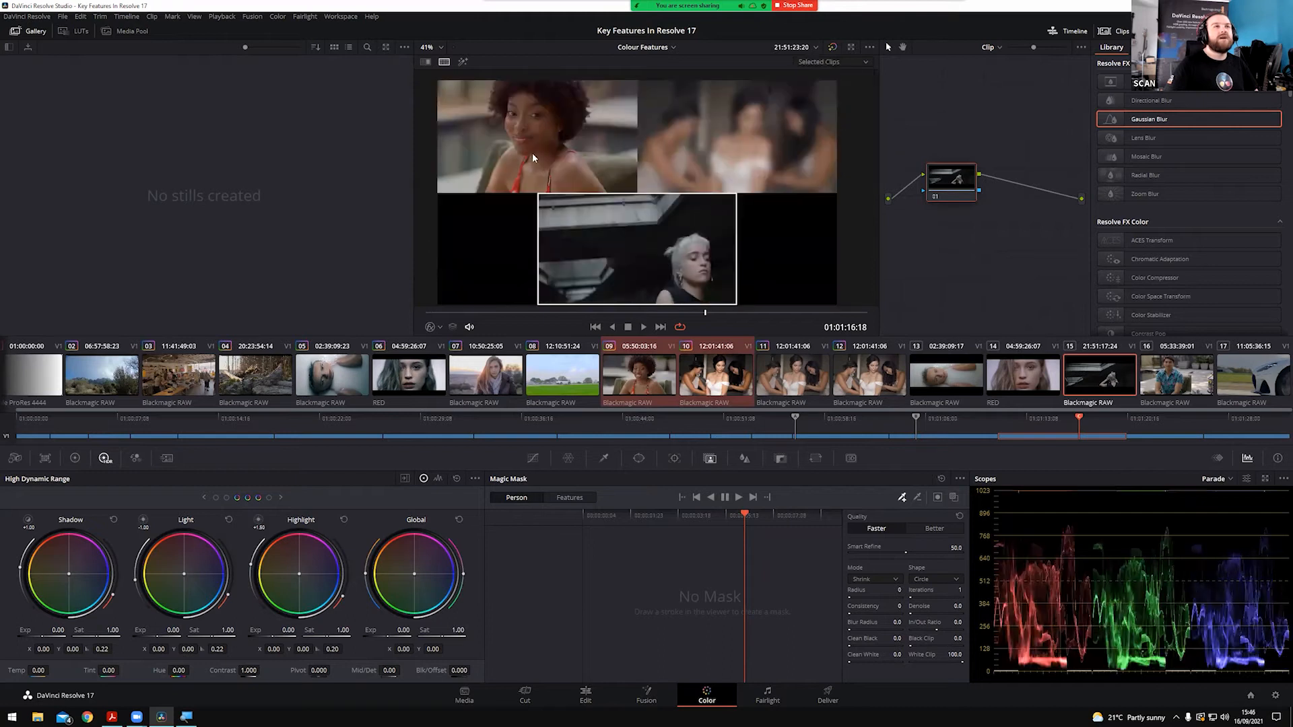
# Reduce the selection to clip 15 and set the viewer's split screen to Playheads to compare the playhead frames
pyautogui.click(1080, 374)
pyautogui.click(818, 62)
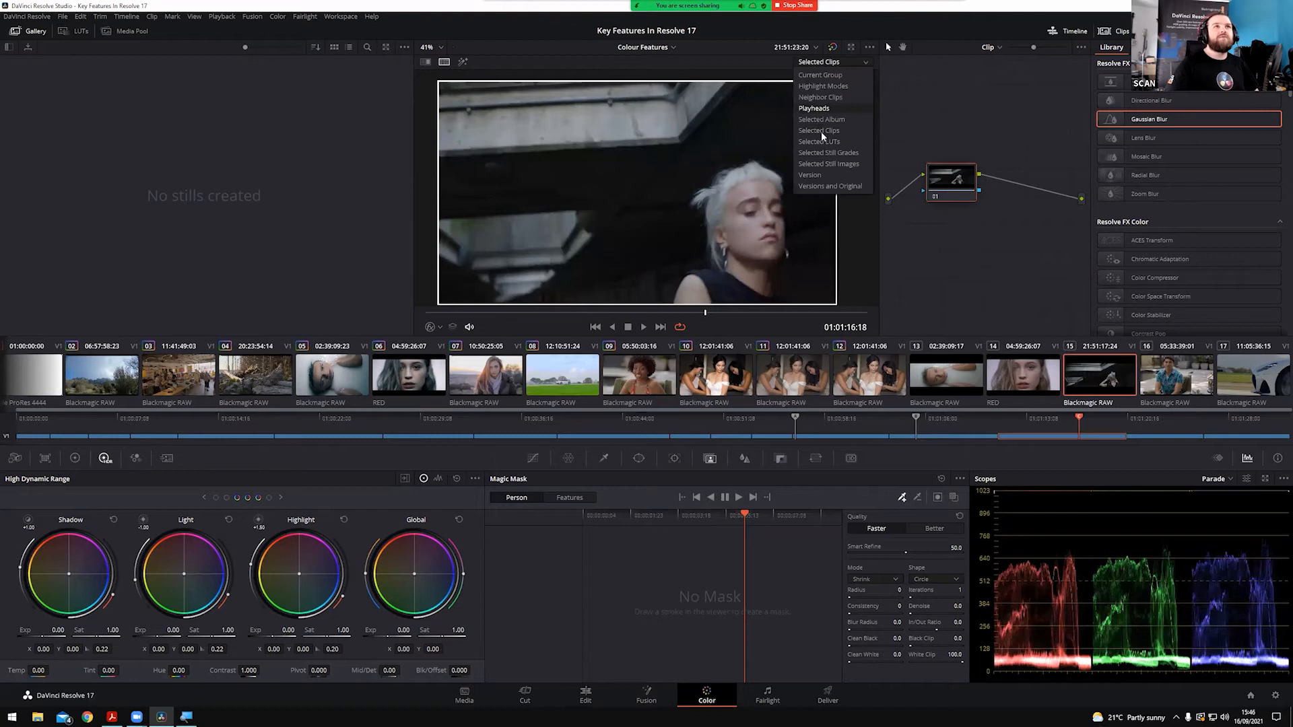
pyautogui.click(815, 109)
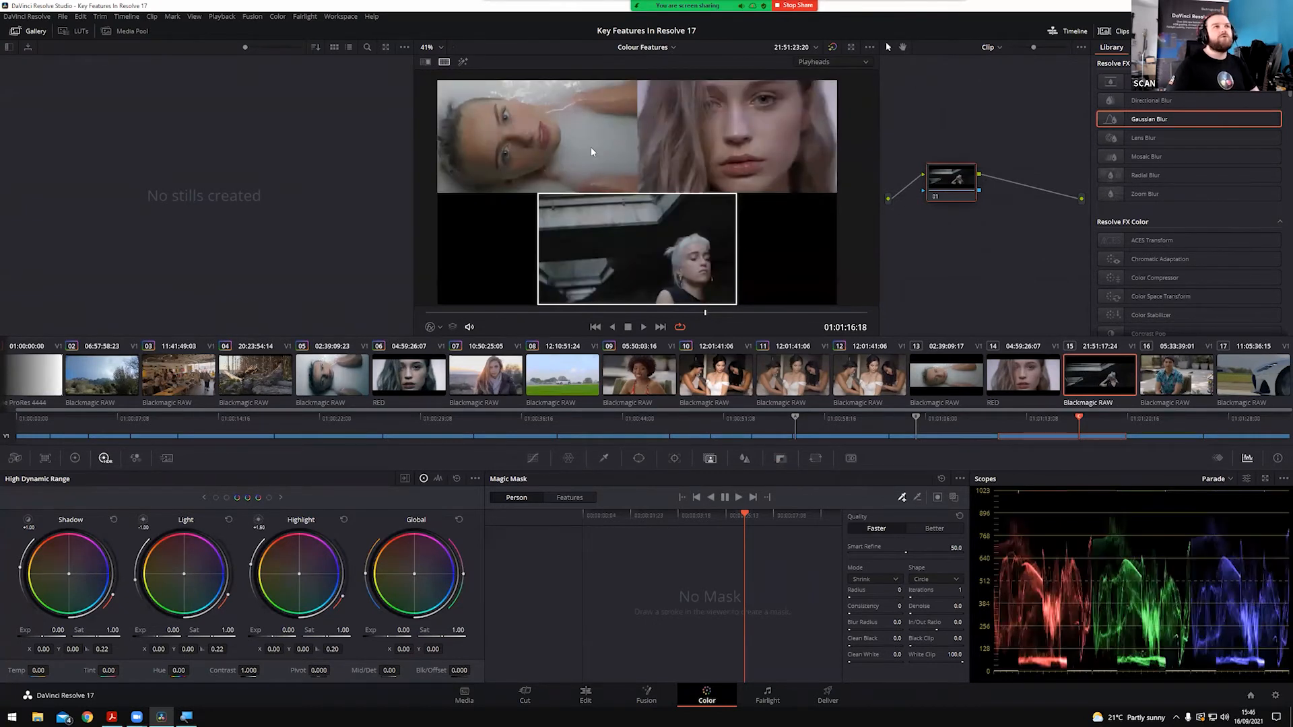
pyautogui.click(709, 136)
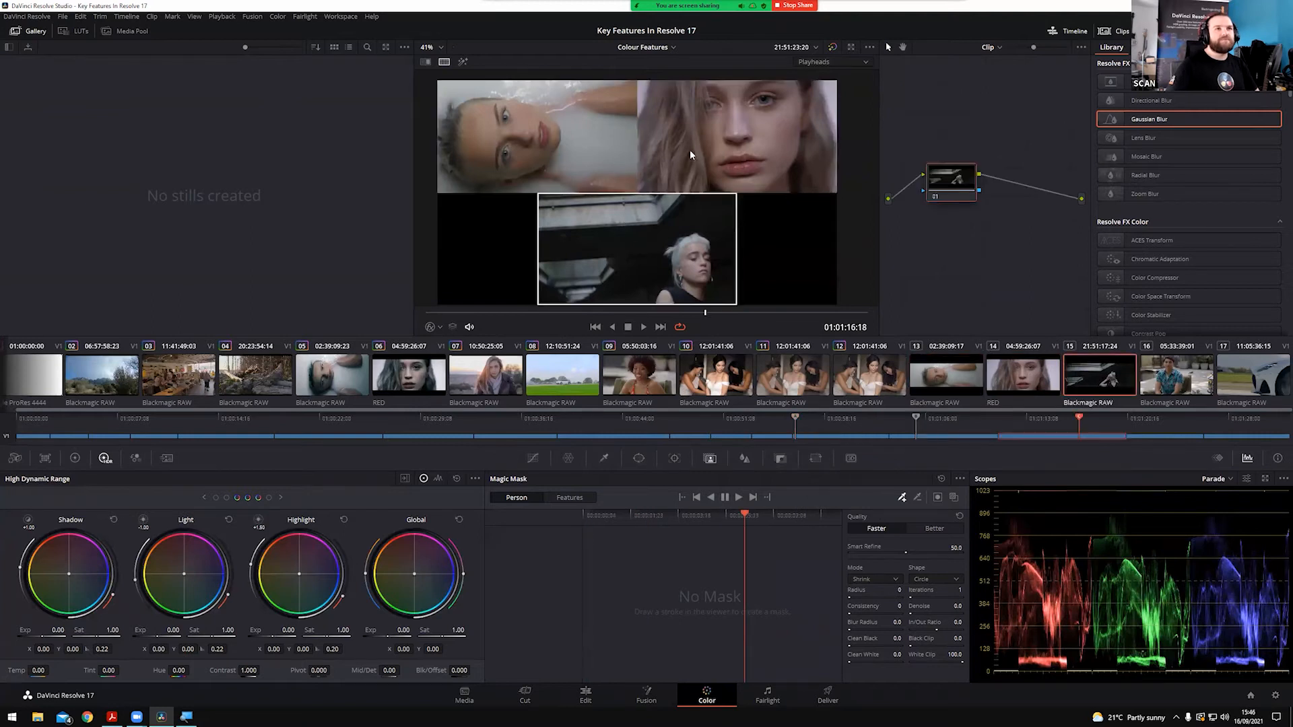
# Make clip 13 the active playhead in the split screen, then reset all playheads
pyautogui.click(590, 137)
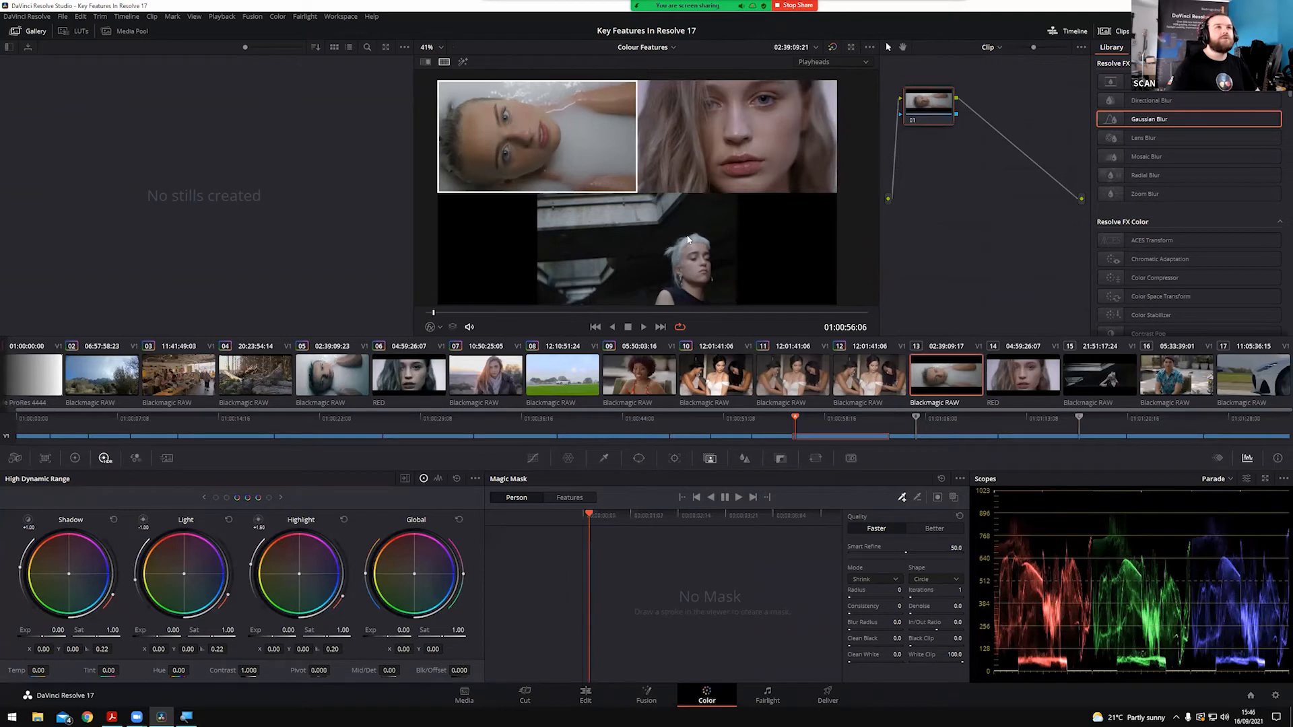
pyautogui.click(276, 16)
pyautogui.moveTo(341, 166)
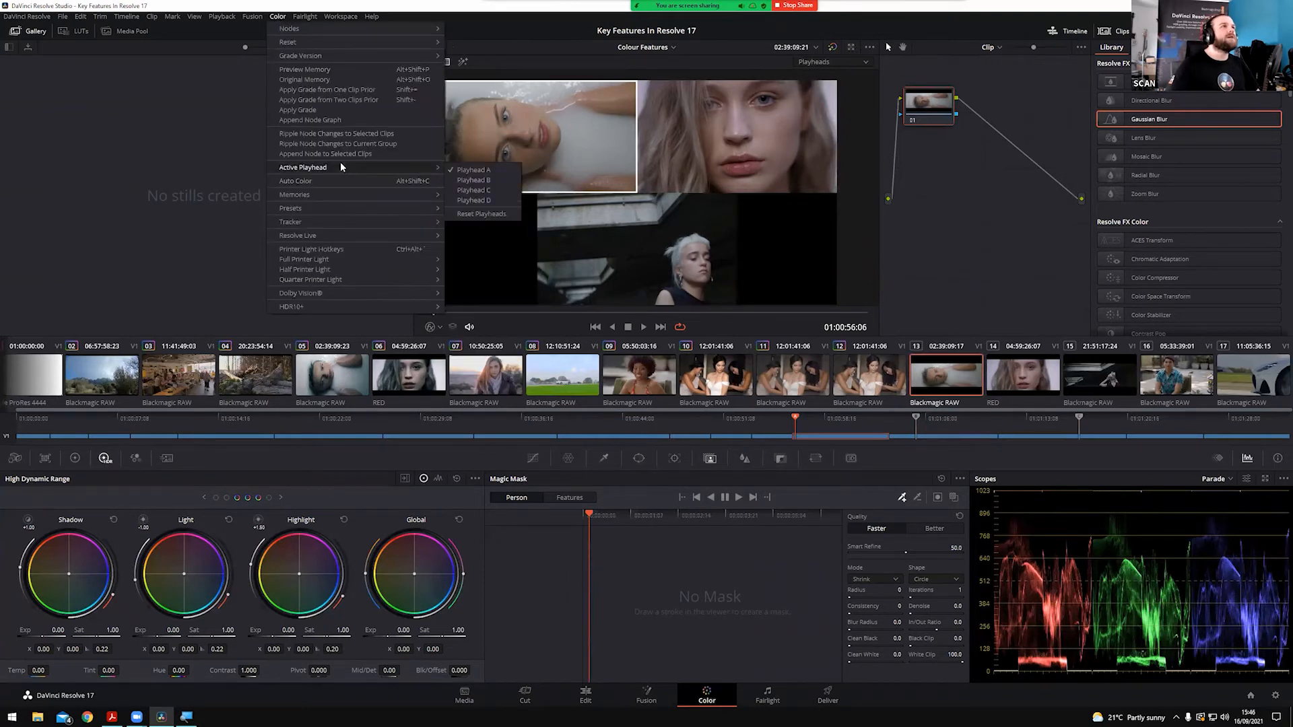
pyautogui.click(487, 214)
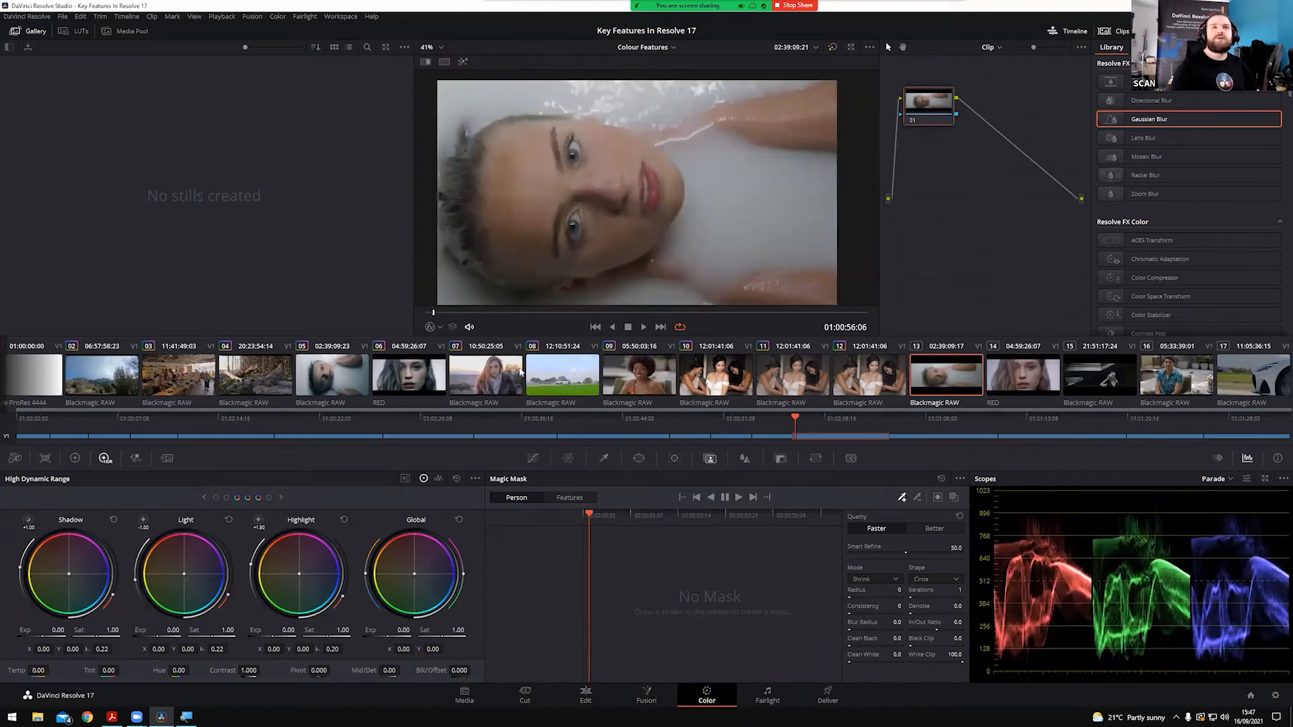
# Select clip 16 of the man in the floral shirt and show its Sat Vs Lum curve
pyautogui.click(1142, 391)
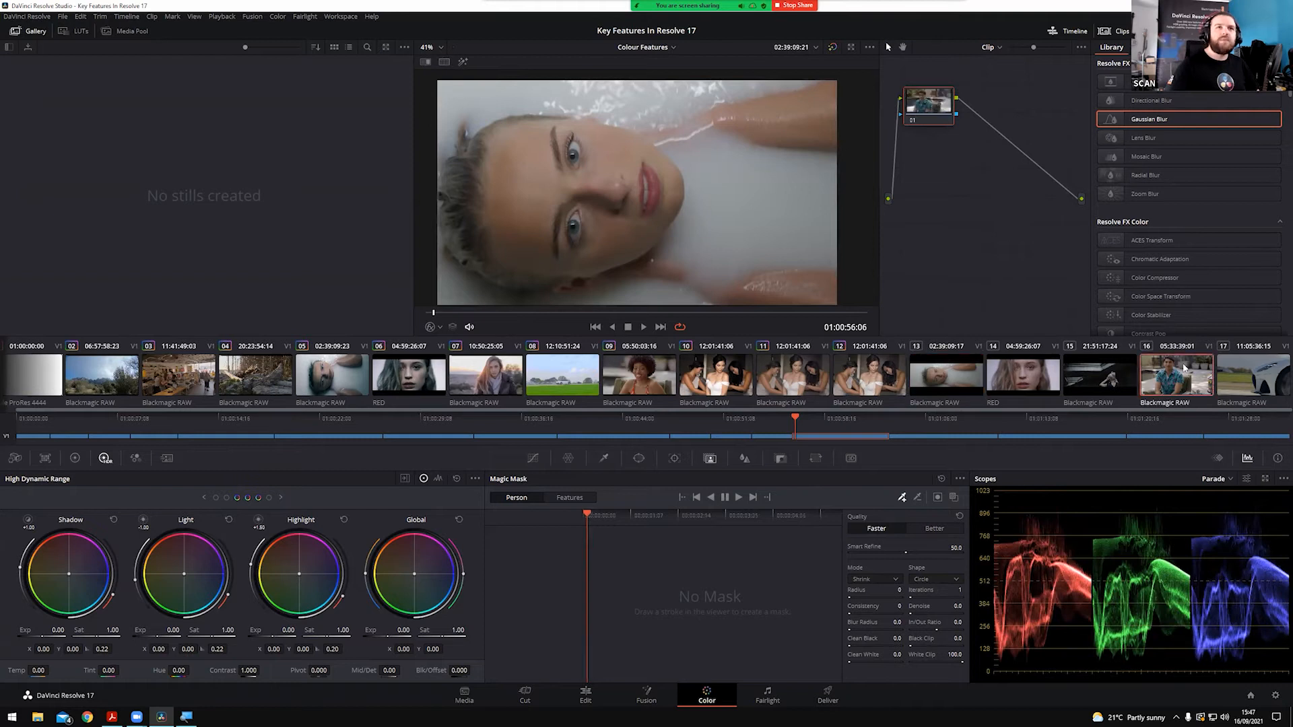
pyautogui.click(533, 459)
pyautogui.click(754, 479)
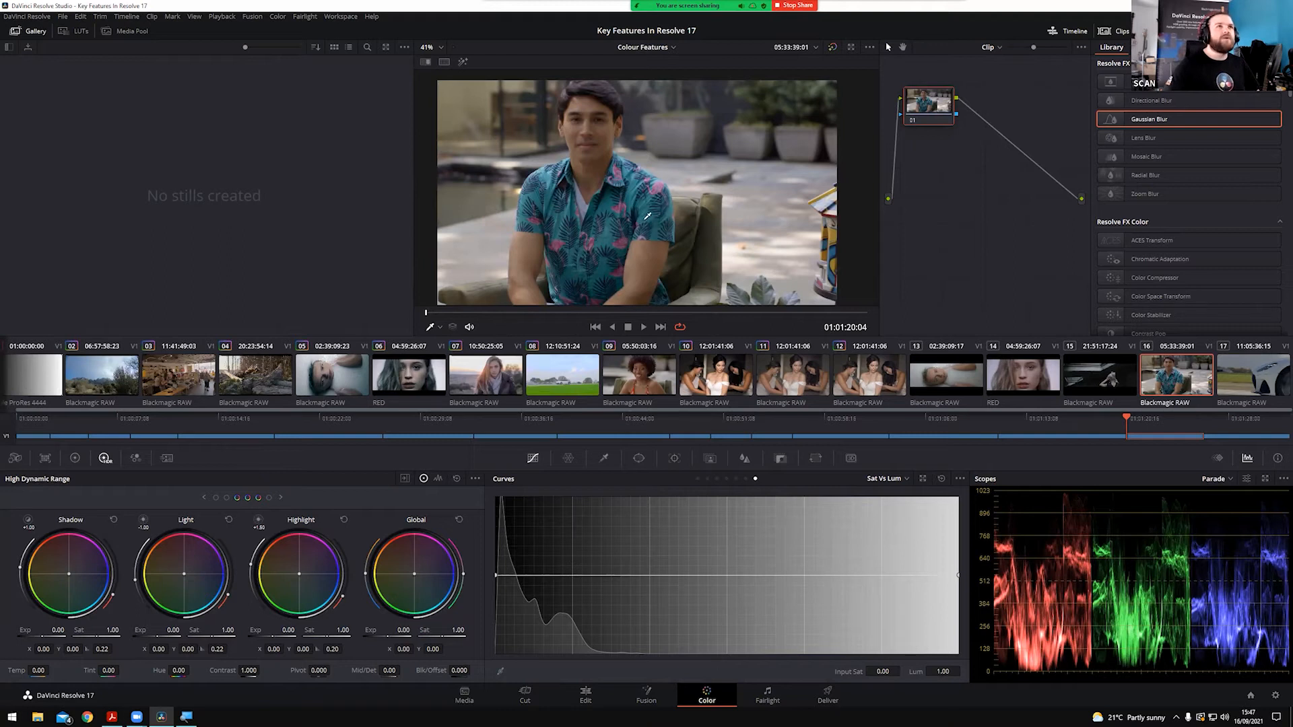
# Try shifting the shirt's luminance on the Sat Vs Lum curve with a limiting point at input saturation 0.11, then reset the curve
pyautogui.scroll(4, 635, 190)
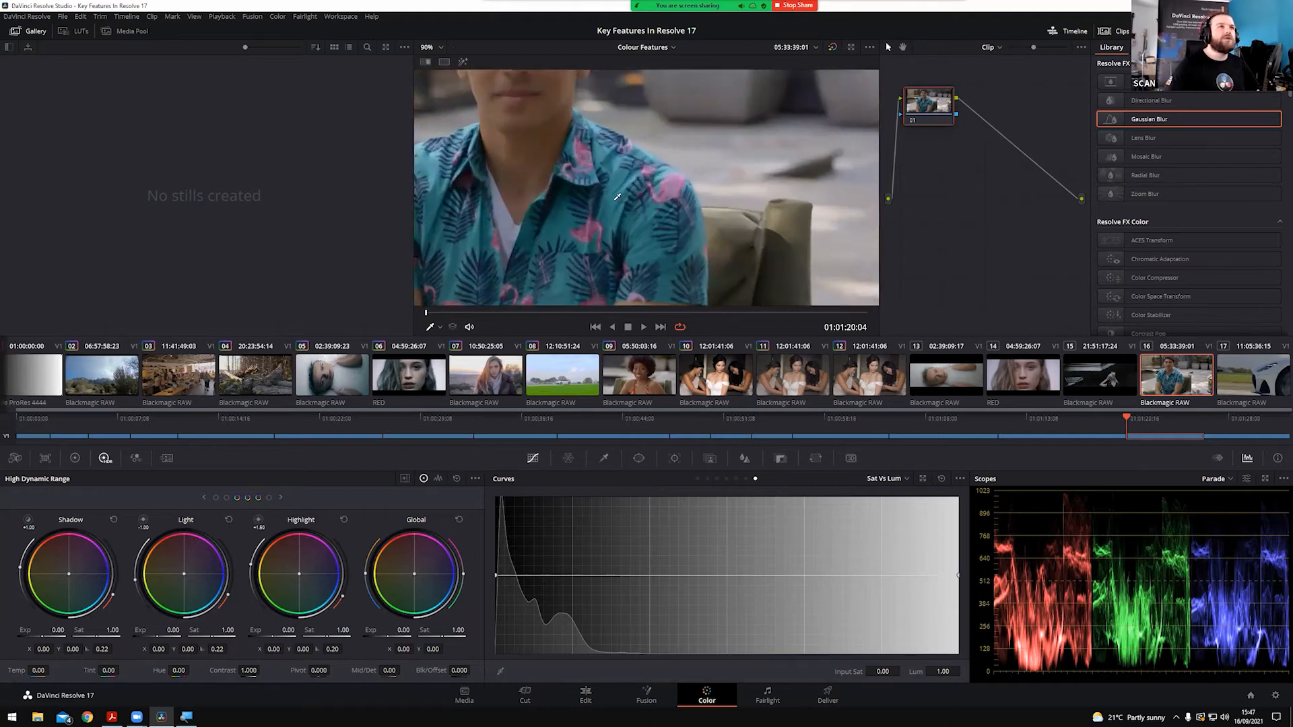
pyautogui.moveTo(617, 197); pyautogui.dragTo(674, 166)
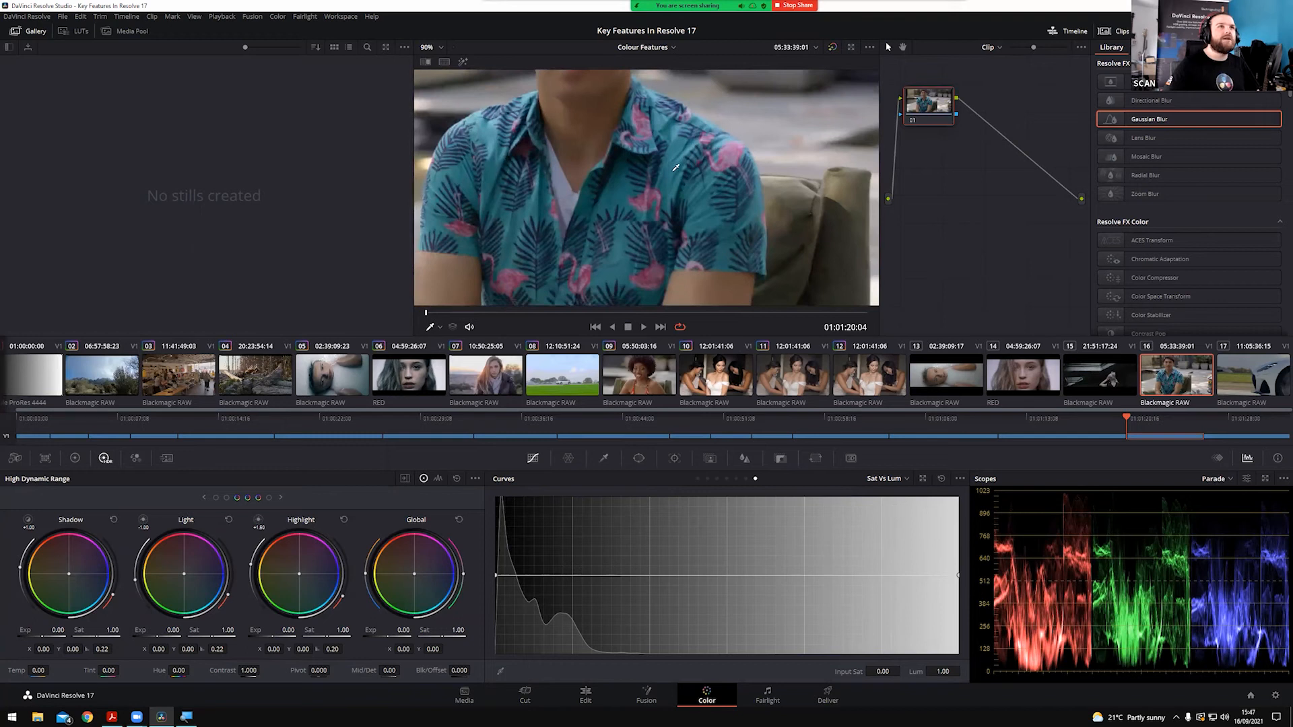
pyautogui.scroll(-3, 679, 167)
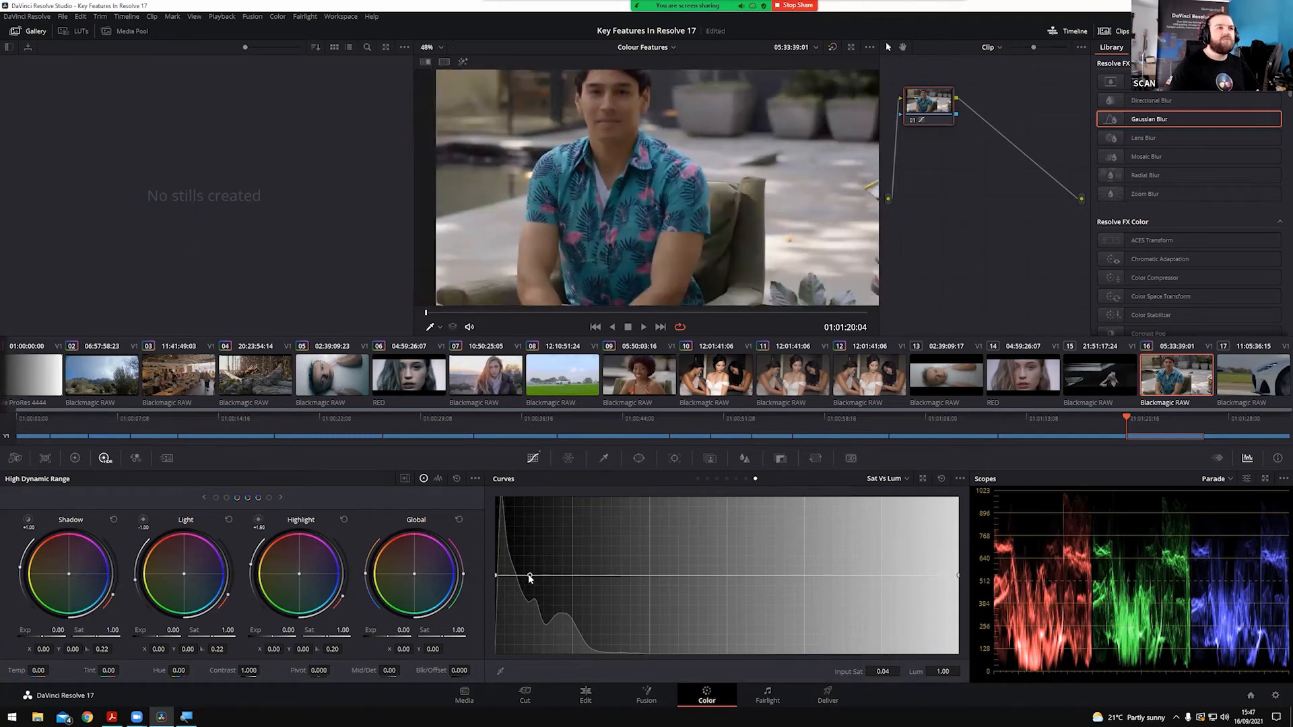
pyautogui.moveTo(531, 576)
pyautogui.mouseDown()
pyautogui.moveTo(530, 563)
pyautogui.moveTo(534, 616)
pyautogui.moveTo(547, 557)
pyautogui.moveTo(544, 625)
pyautogui.moveTo(539, 546)
pyautogui.moveTo(540, 625)
pyautogui.moveTo(542, 588)
pyautogui.mouseUp()
pyautogui.moveTo(548, 541)
pyautogui.mouseDown()
pyautogui.moveTo(545, 579)
pyautogui.moveTo(551, 525)
pyautogui.moveTo(547, 554)
pyautogui.mouseUp()
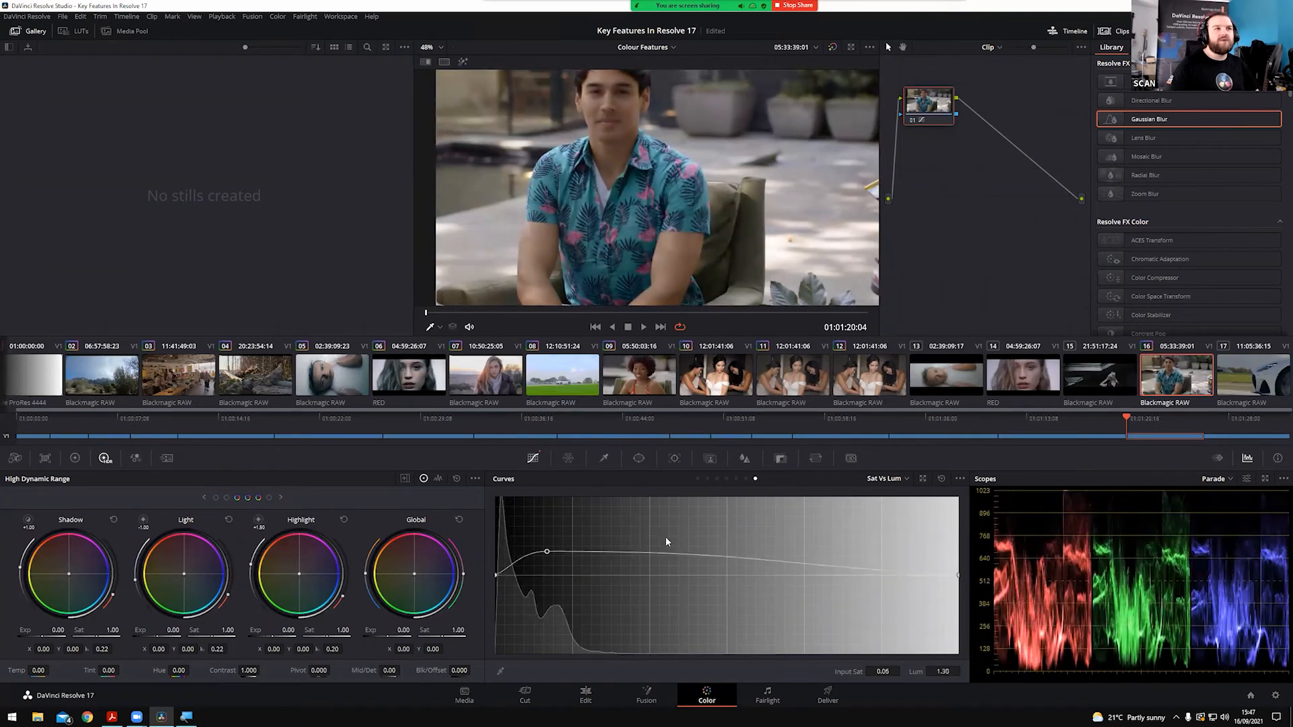
pyautogui.click(593, 574)
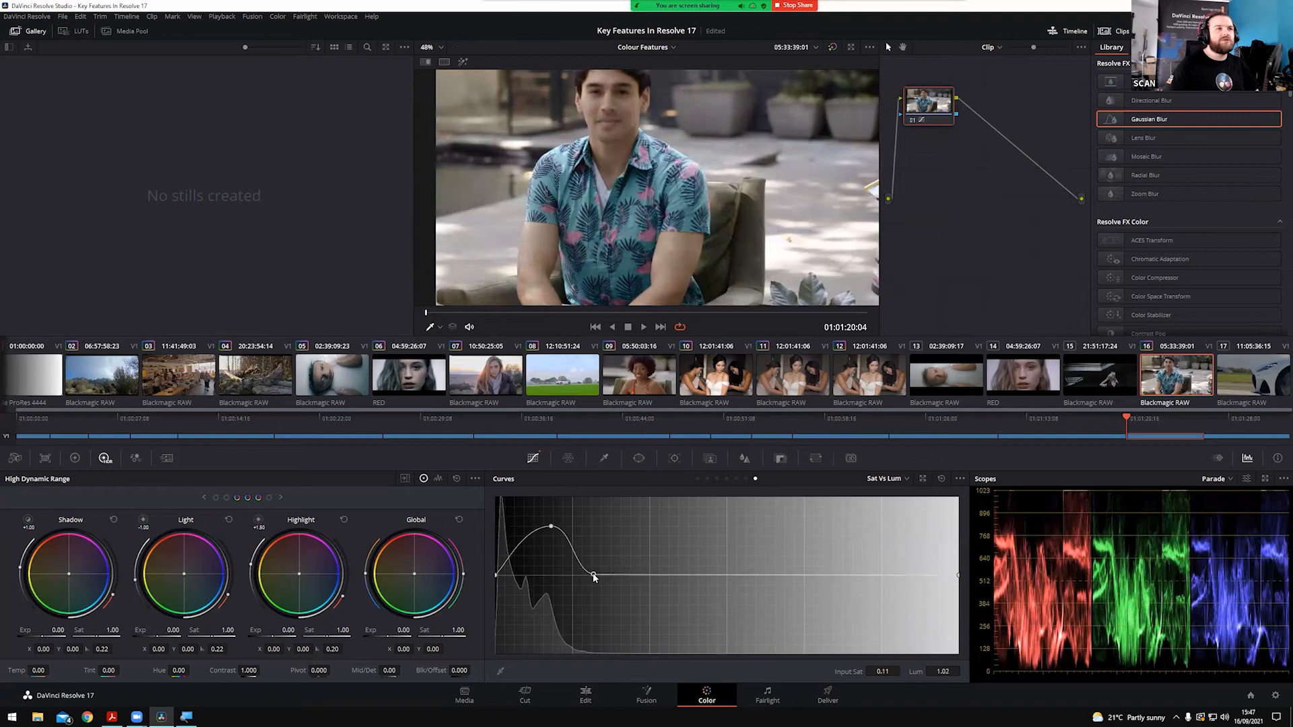
pyautogui.moveTo(508, 560); pyautogui.dragTo(559, 575)
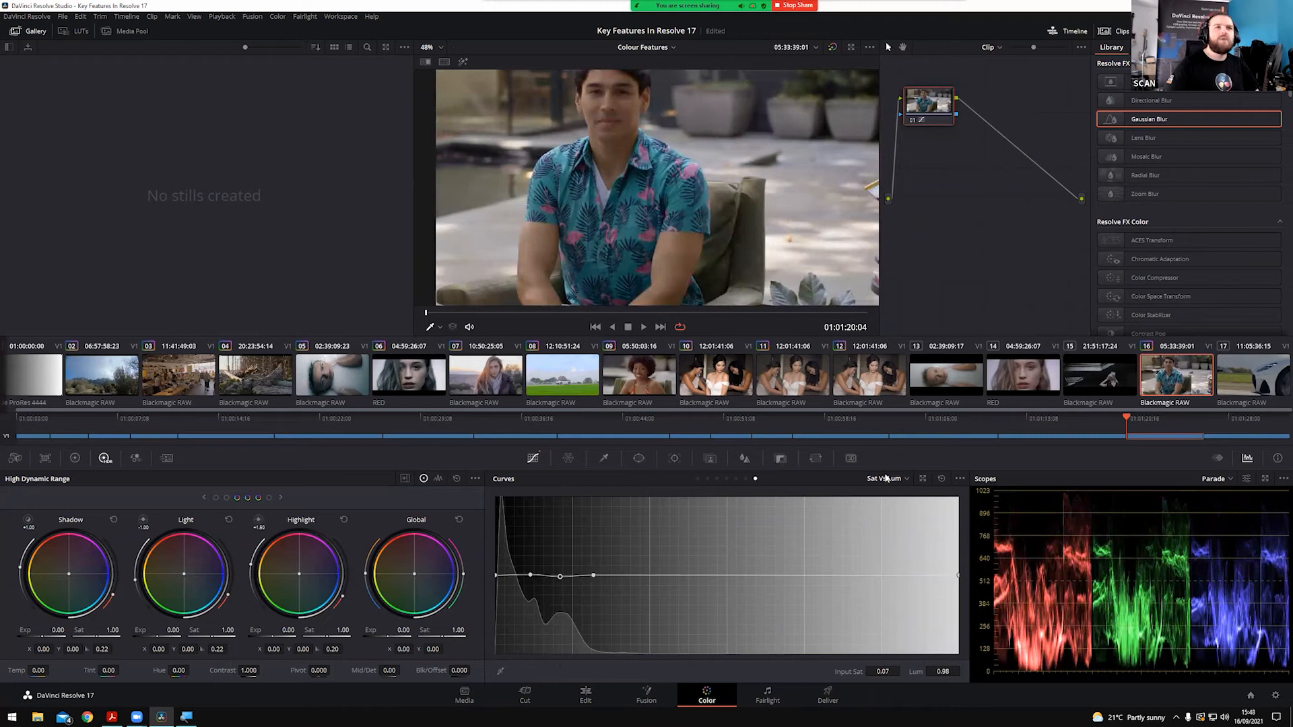
pyautogui.click(942, 479)
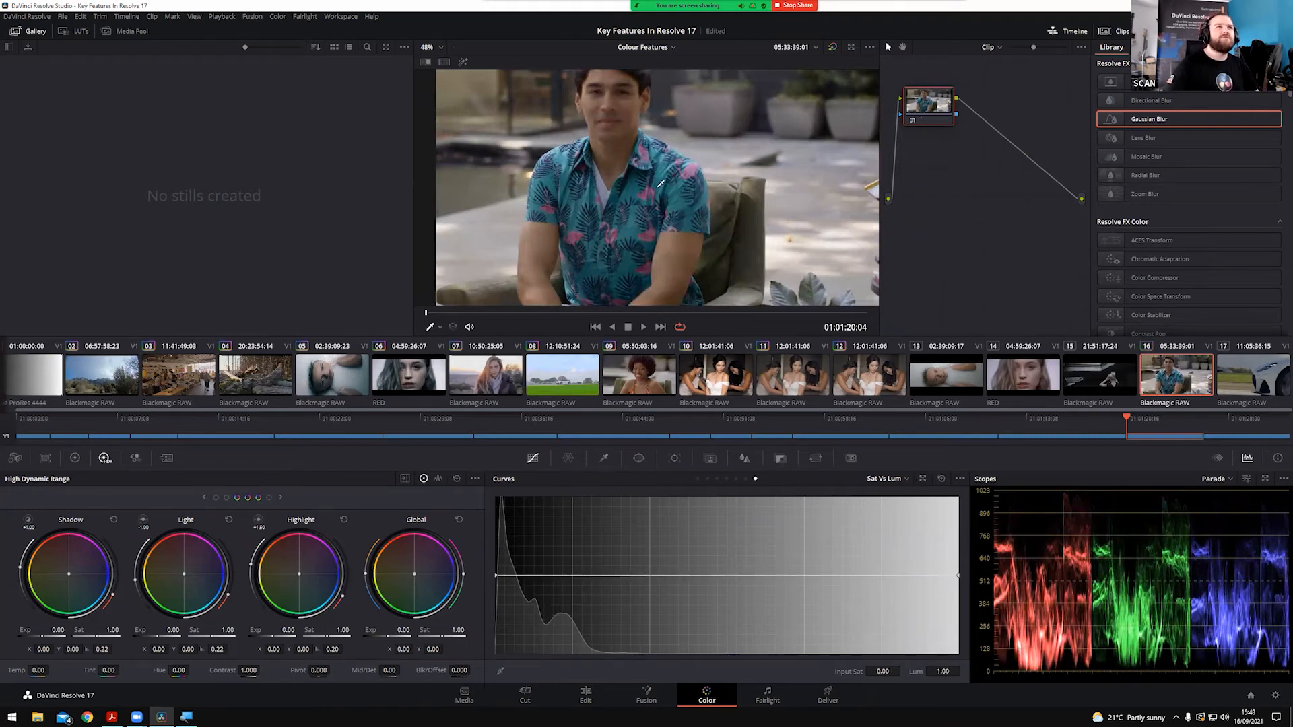
# Sample the shirt for the Sat Vs Lum curve, lower the curve's zero-saturation end, and move the sampled point to input saturation about 0.04
pyautogui.click(662, 181)
pyautogui.scroll(-3, 663, 180)
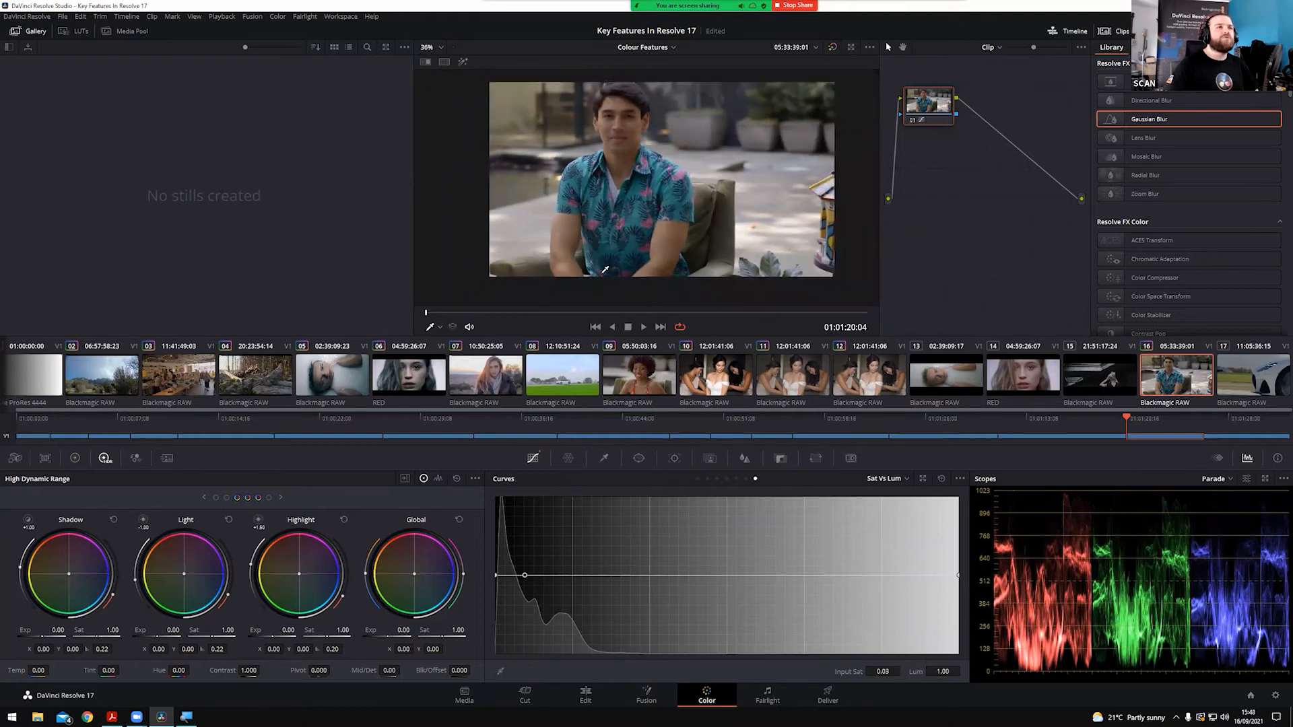
pyautogui.scroll(1, 604, 269)
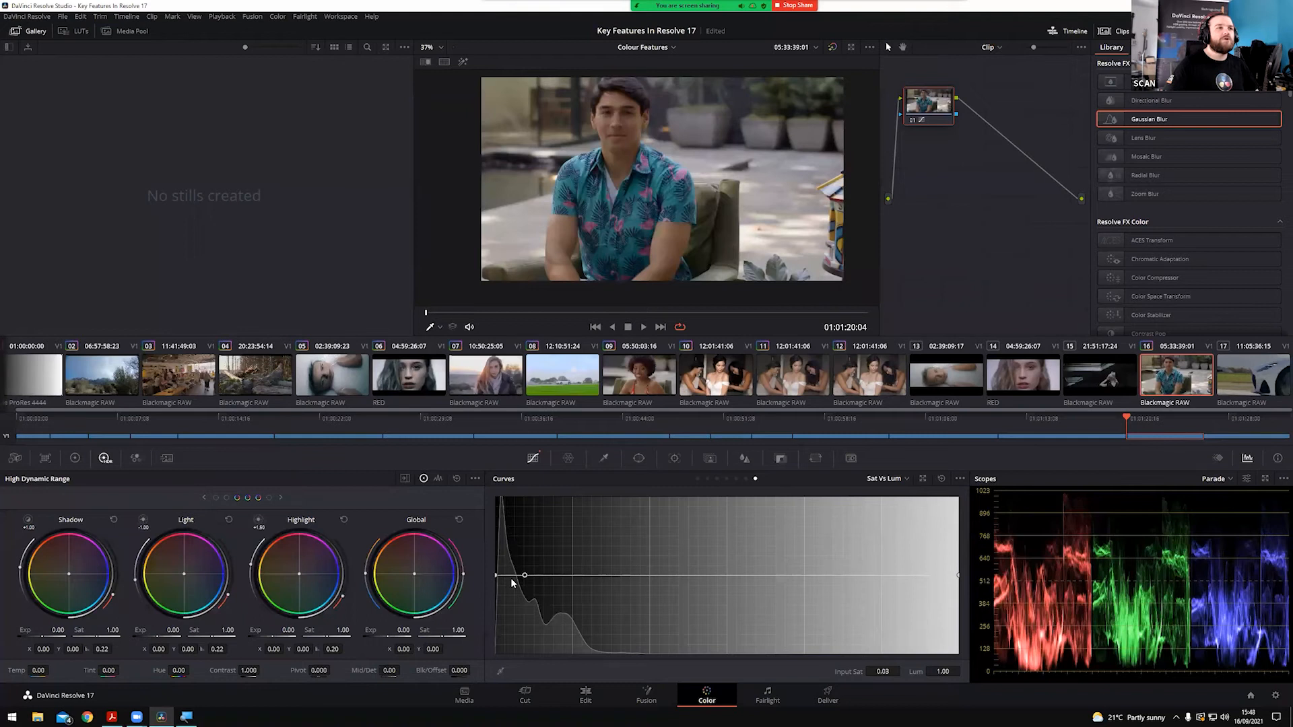
pyautogui.moveTo(496, 576); pyautogui.dragTo(490, 619)
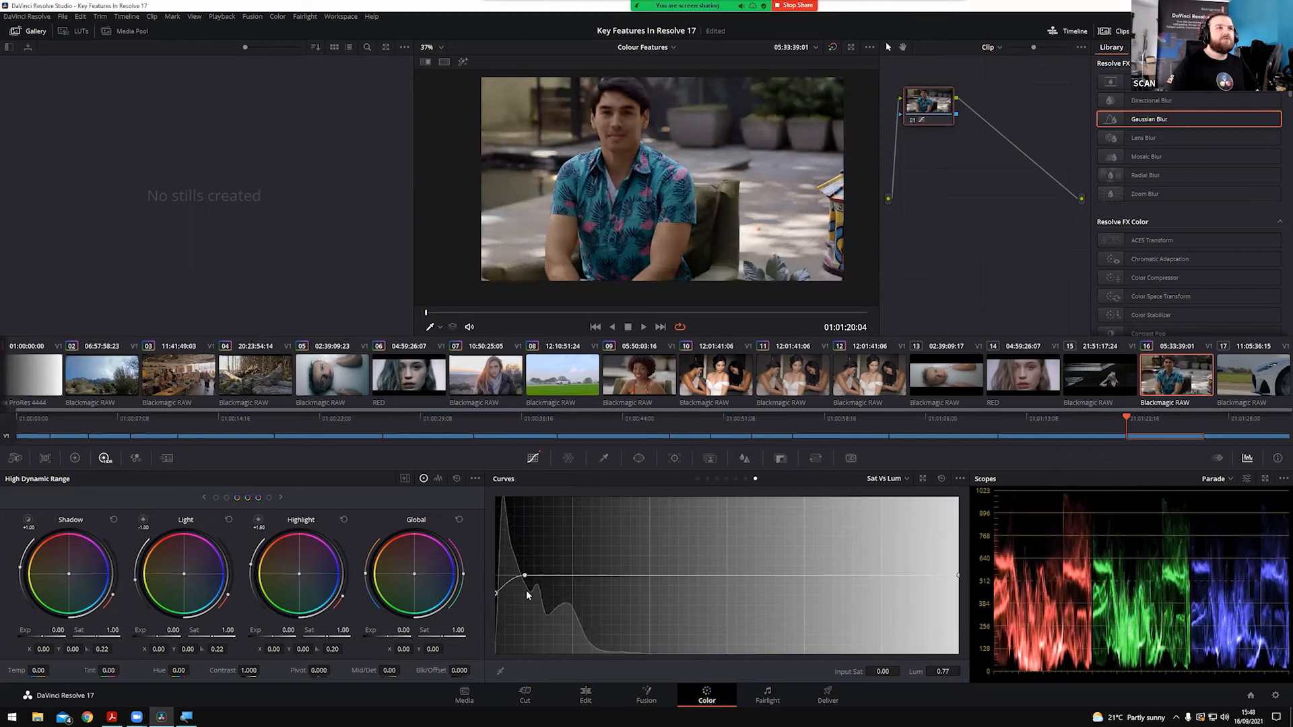
pyautogui.moveTo(526, 575); pyautogui.dragTo(534, 580)
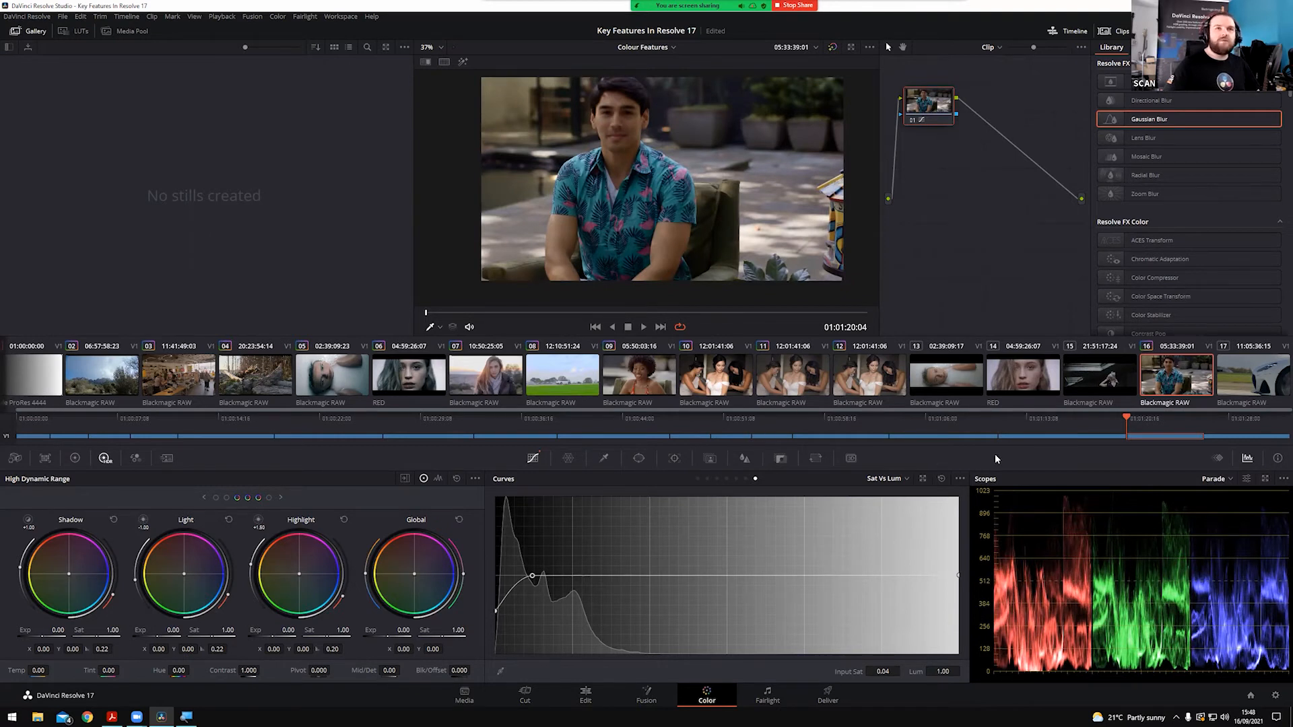
# Select clip 17 of the white car and enable a curve power window on its node
pyautogui.click(1247, 368)
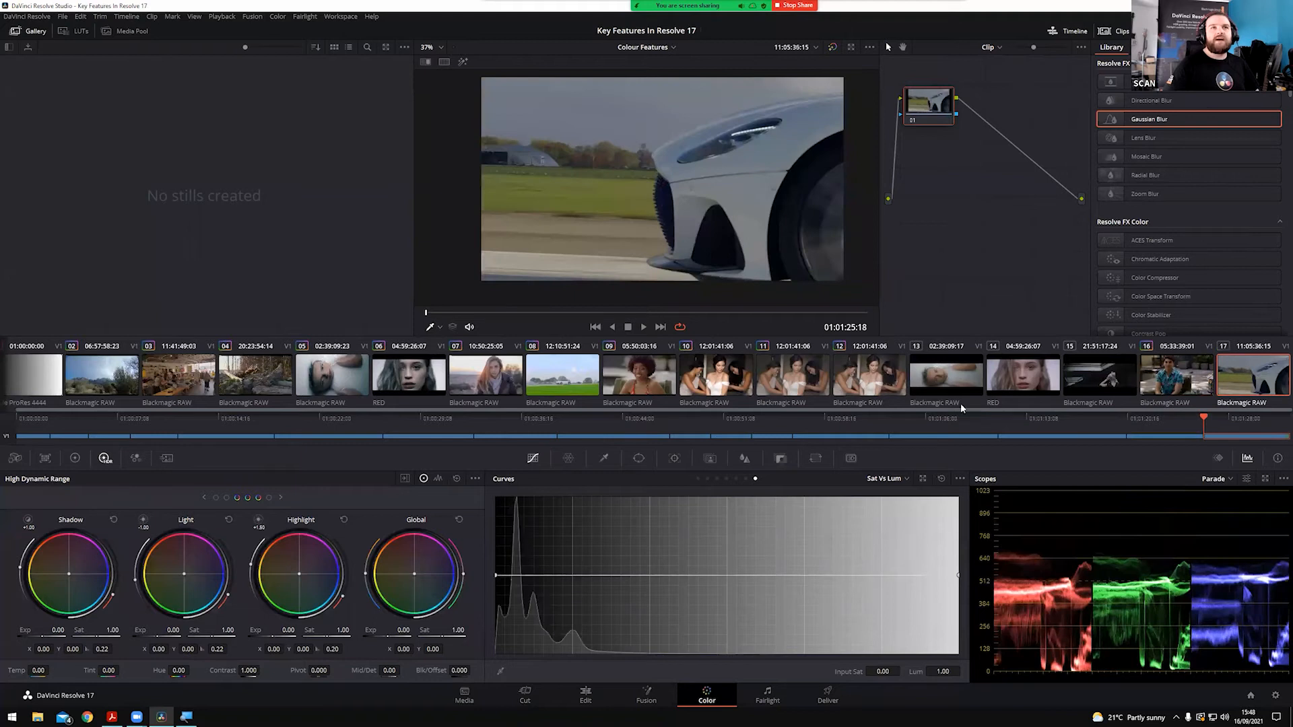
pyautogui.click(639, 459)
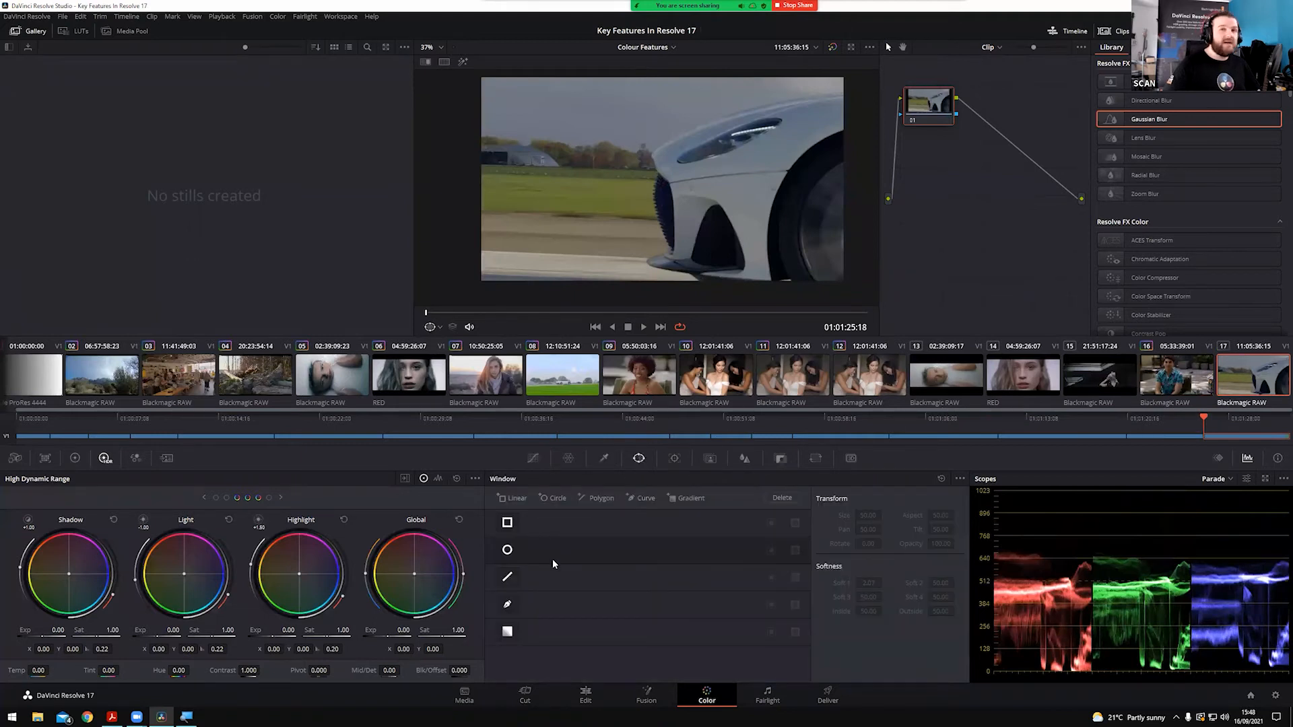
pyautogui.click(507, 606)
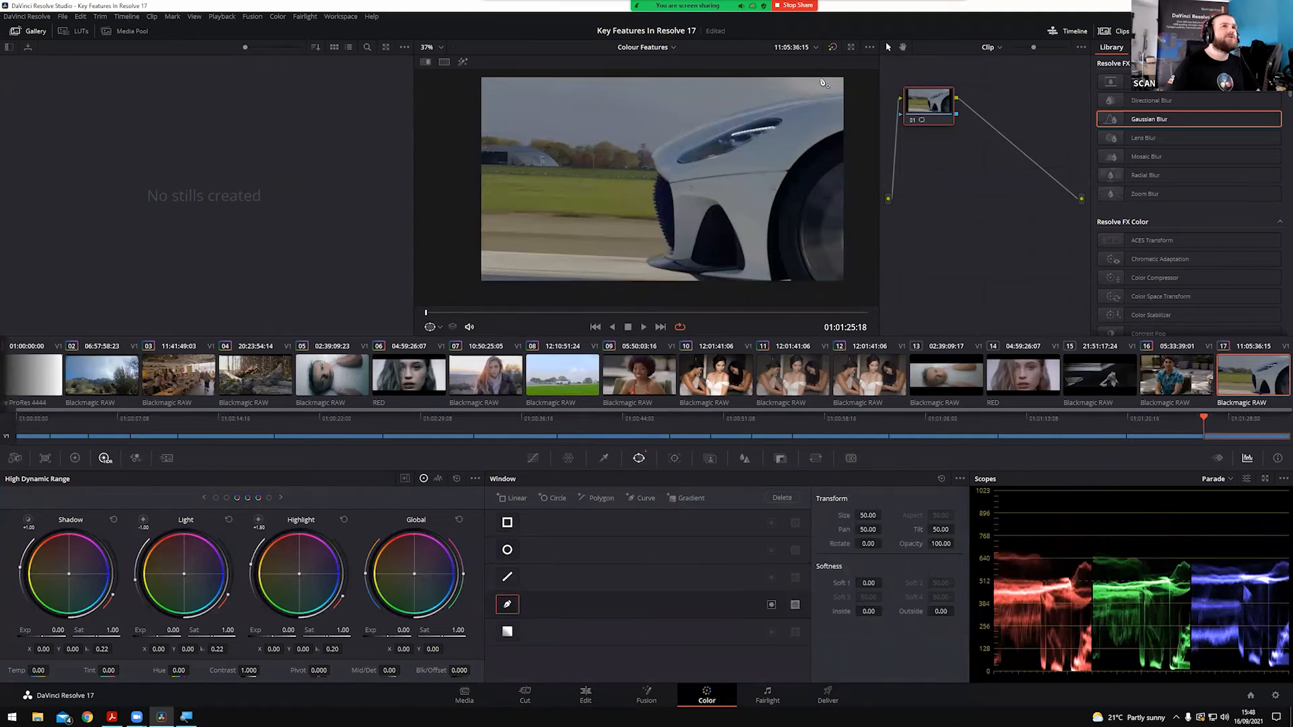
# Trace the curve window along the car's bonnet and down its front grille to the tip of the front splitter
pyautogui.moveTo(841, 93); pyautogui.dragTo(780, 99)
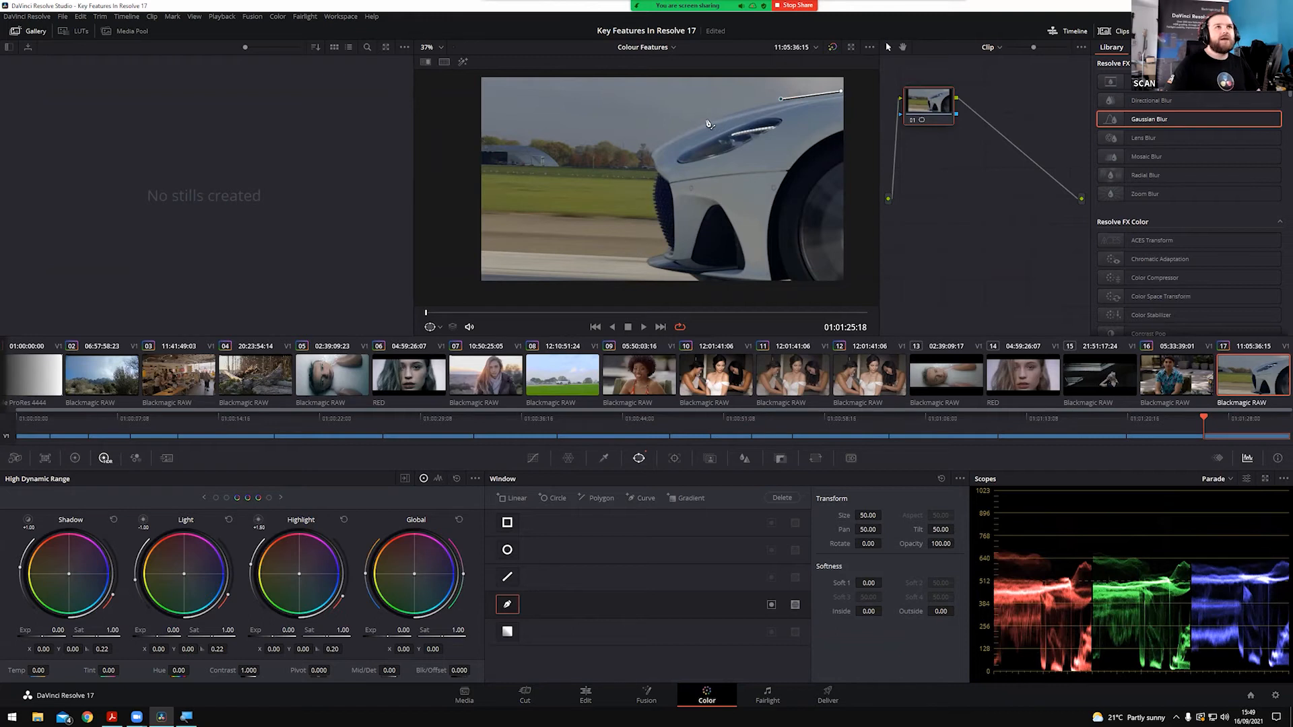
pyautogui.scroll(2, 725, 169)
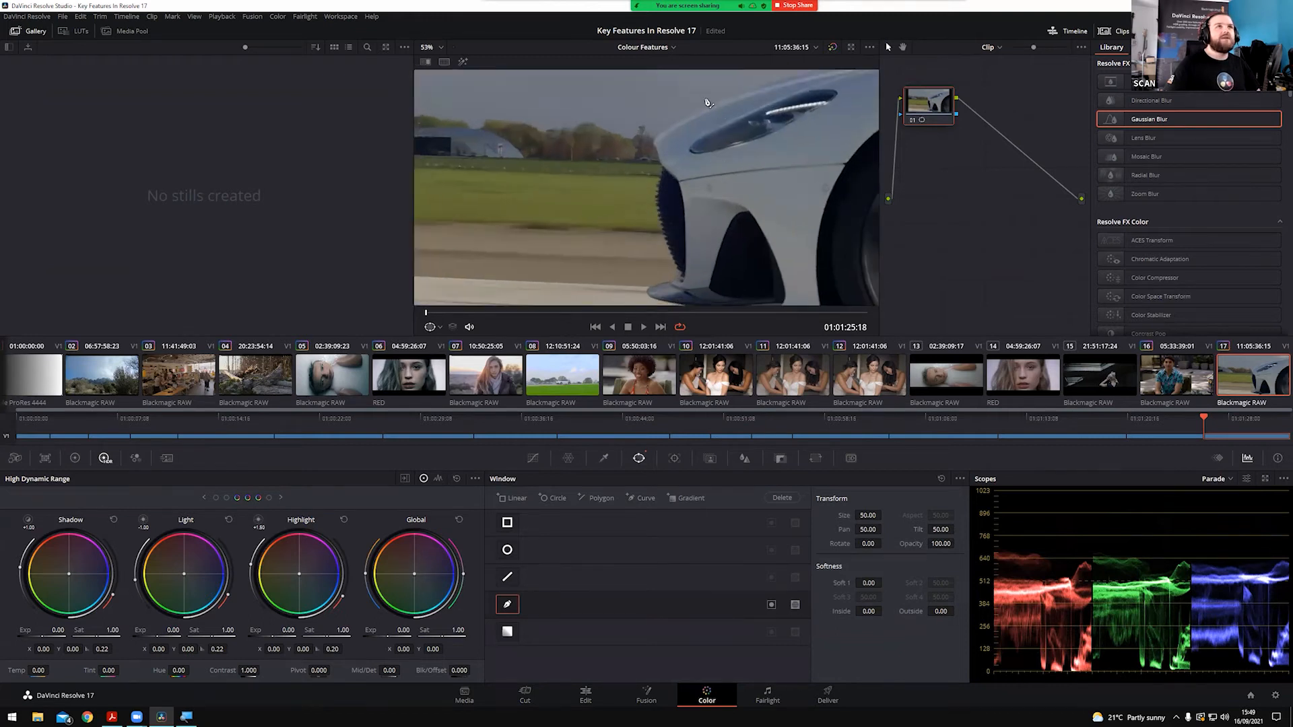
pyautogui.click(671, 126)
pyautogui.click(656, 145)
pyautogui.click(661, 161)
pyautogui.click(675, 180)
pyautogui.click(685, 231)
pyautogui.click(683, 283)
pyautogui.click(663, 282)
pyautogui.click(648, 289)
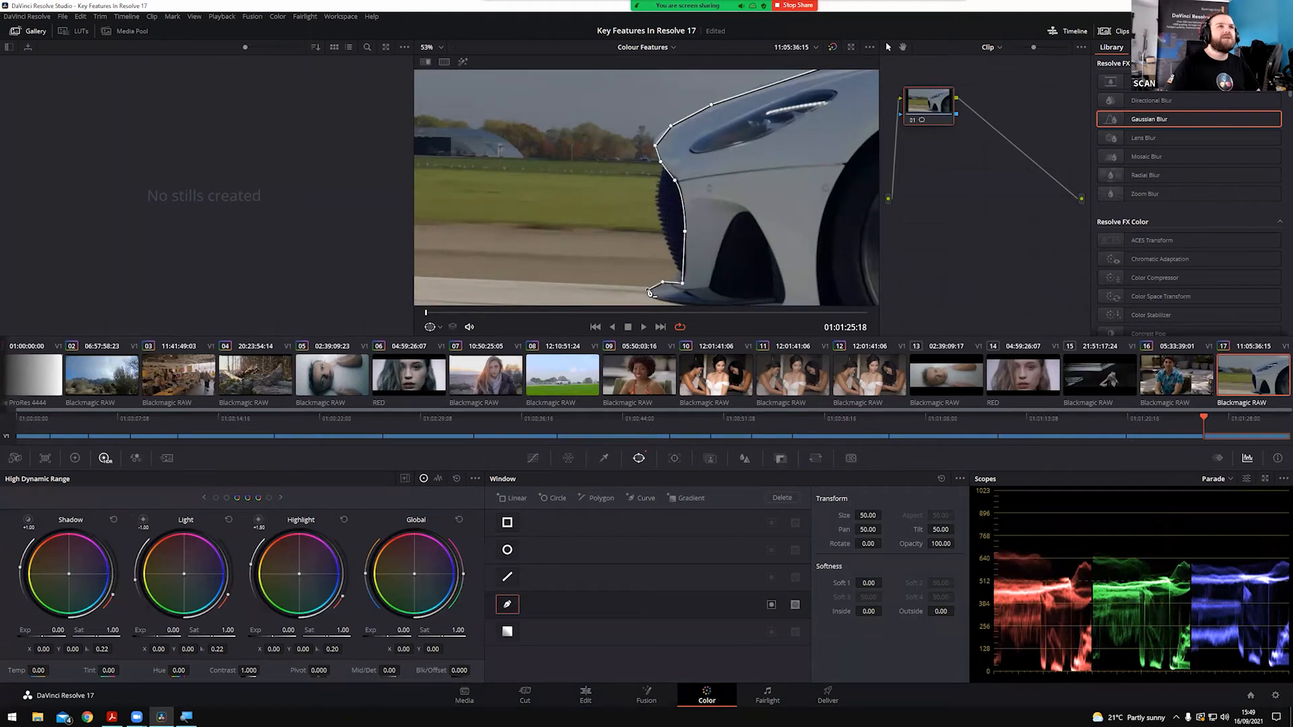
# Continue the curve window under the car and up past the frame's edge, closing it at the starting point on the bonnet
pyautogui.scroll(-2, 654, 283)
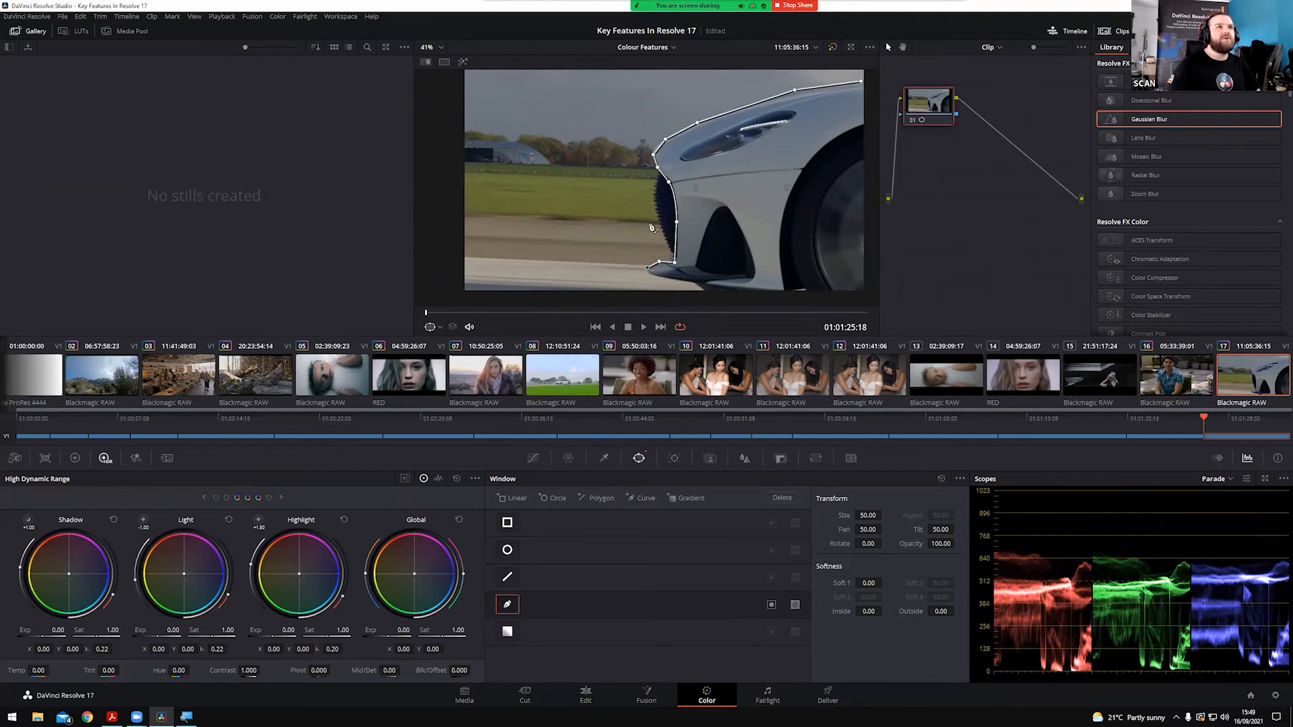
pyautogui.click(657, 276)
pyautogui.click(680, 281)
pyautogui.click(716, 285)
pyautogui.click(776, 297)
pyautogui.click(832, 294)
pyautogui.scroll(-2, 838, 279)
pyautogui.click(842, 265)
pyautogui.click(837, 194)
pyautogui.click(834, 133)
pyautogui.click(832, 118)
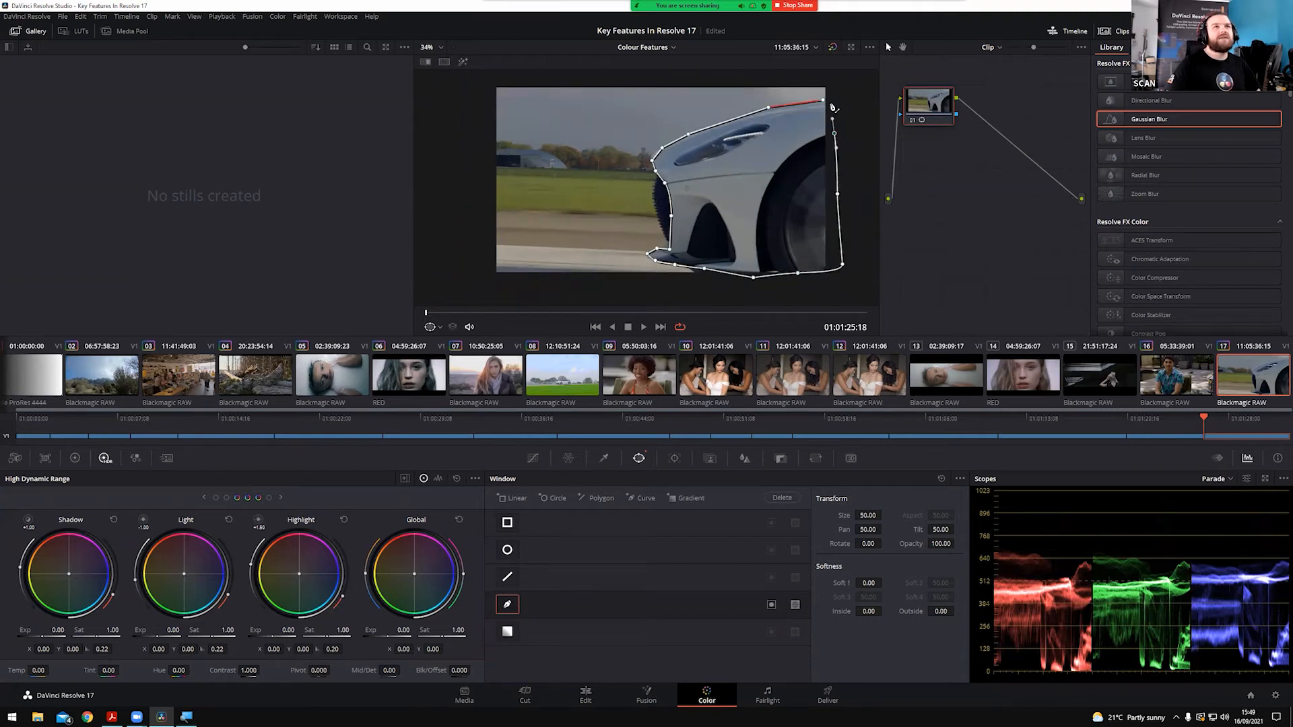
pyautogui.click(823, 101)
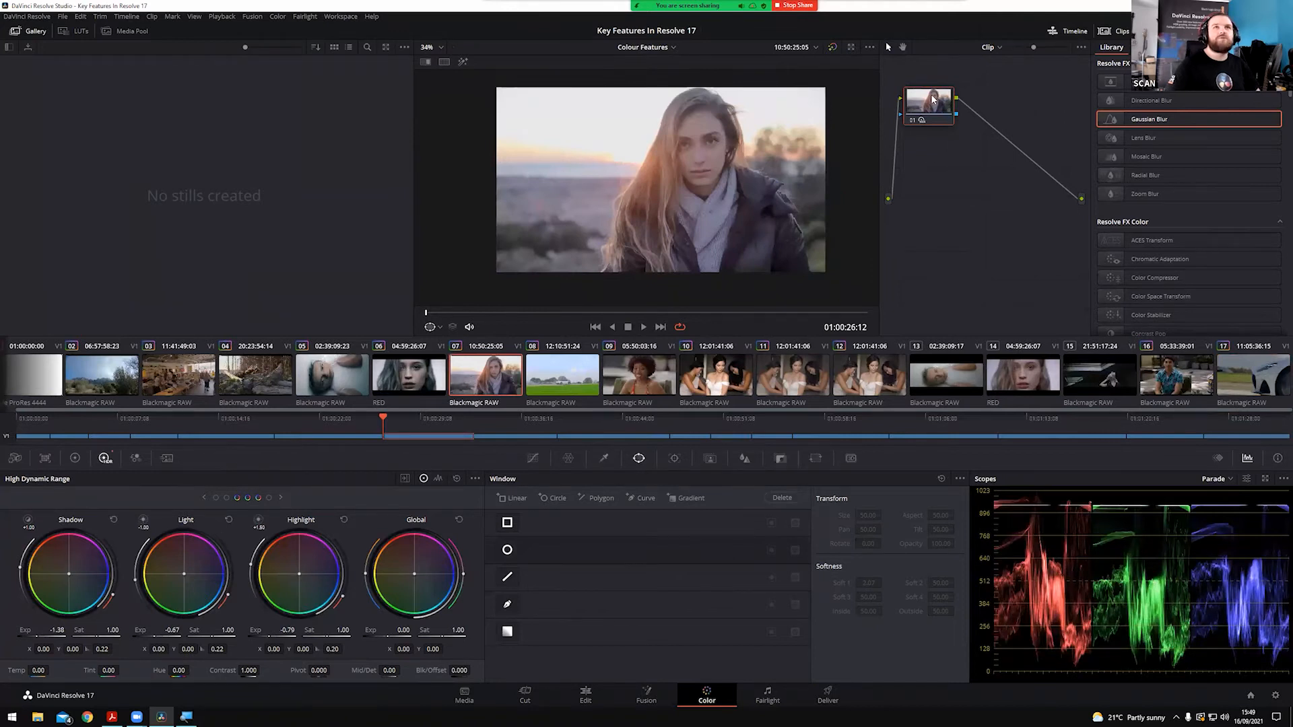
# Reset the grade on clip 07 and reposition its single node in the node graph
pyautogui.moveTo(933, 100); pyautogui.dragTo(959, 127)
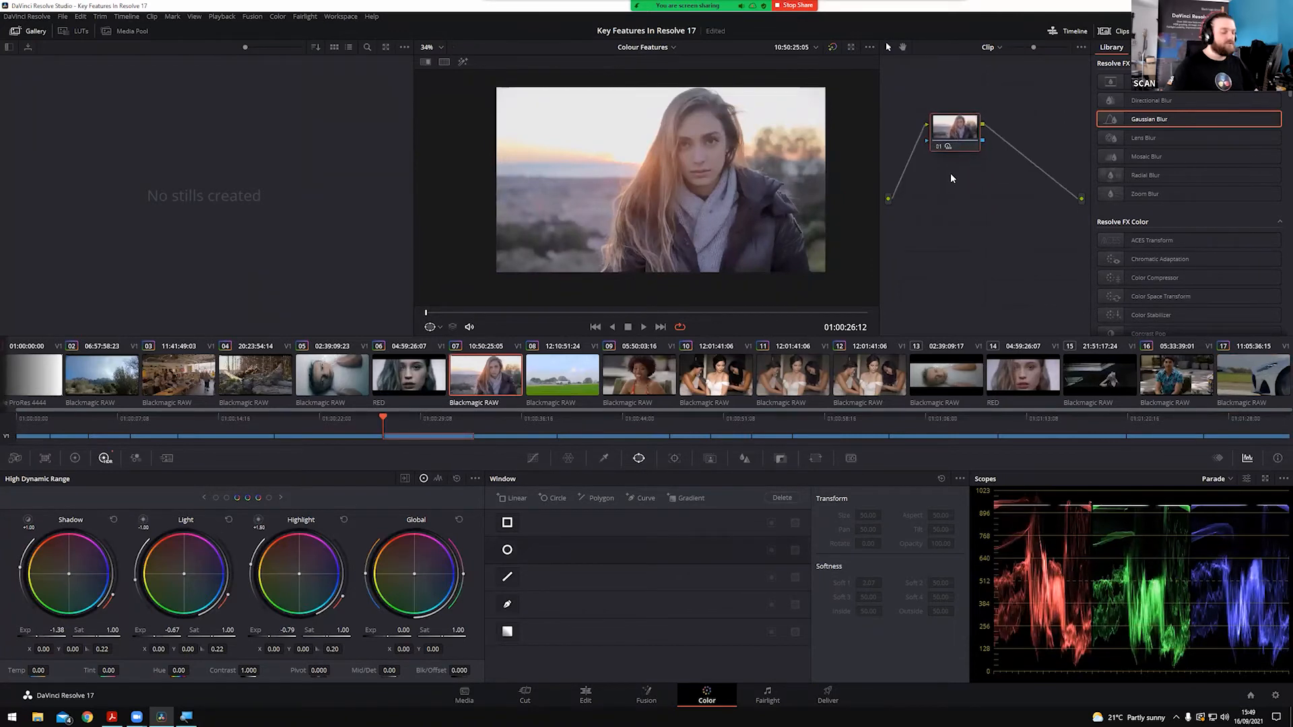
pyautogui.hotkey('ctrl', 'shift', 'Home')
pyautogui.moveTo(932, 108); pyautogui.dragTo(940, 154)
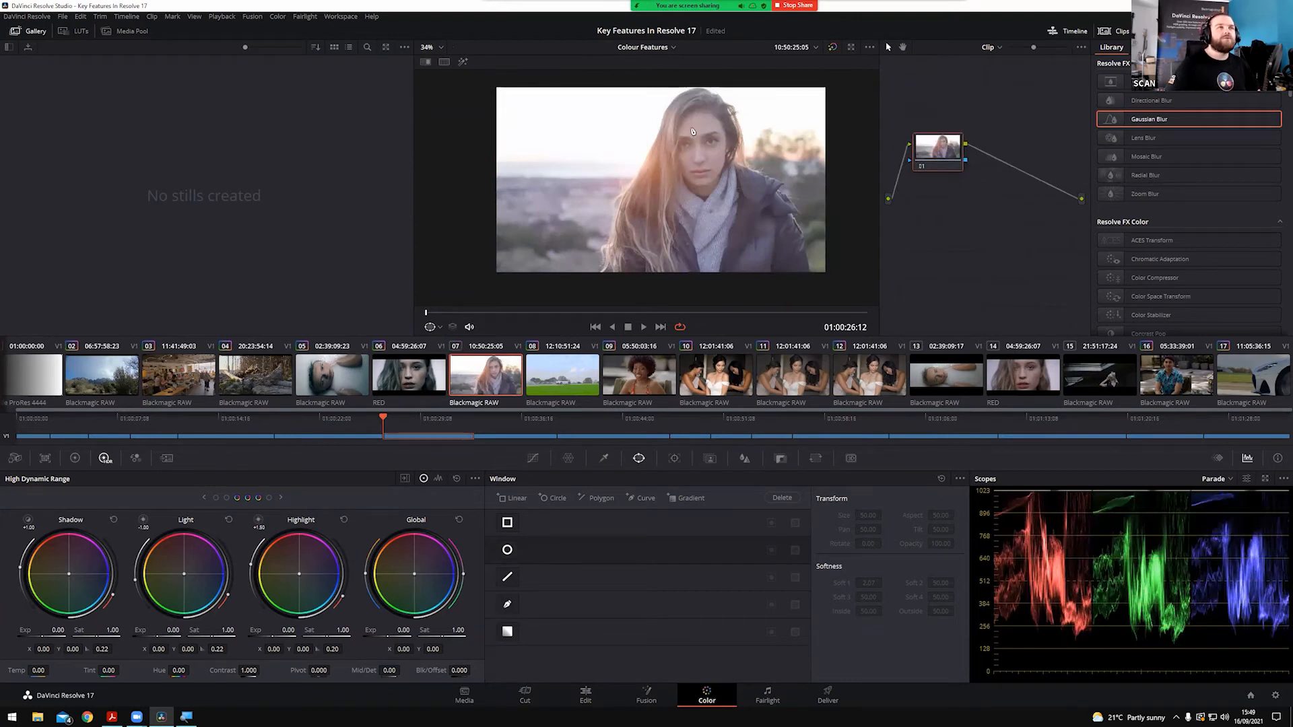
# Search the effects library for "false" and apply the False Color effect to clip 07's node
pyautogui.click(1267, 47)
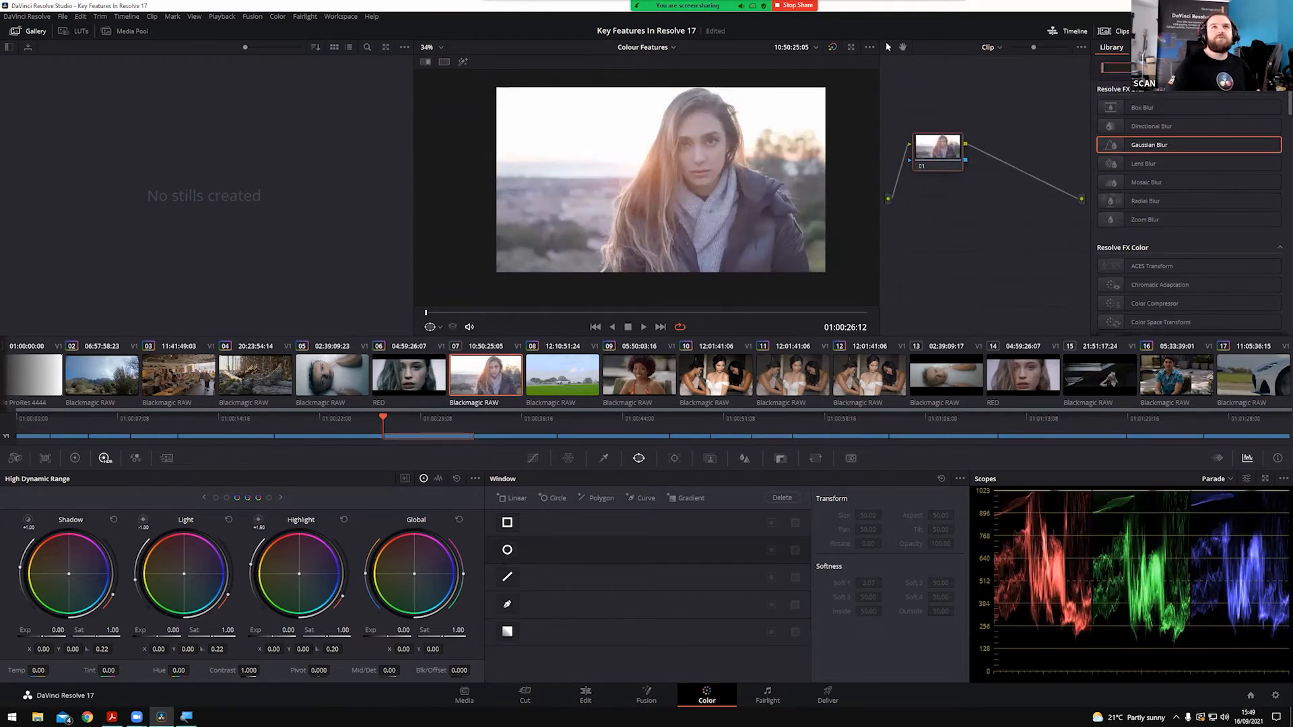
pyautogui.write('false')
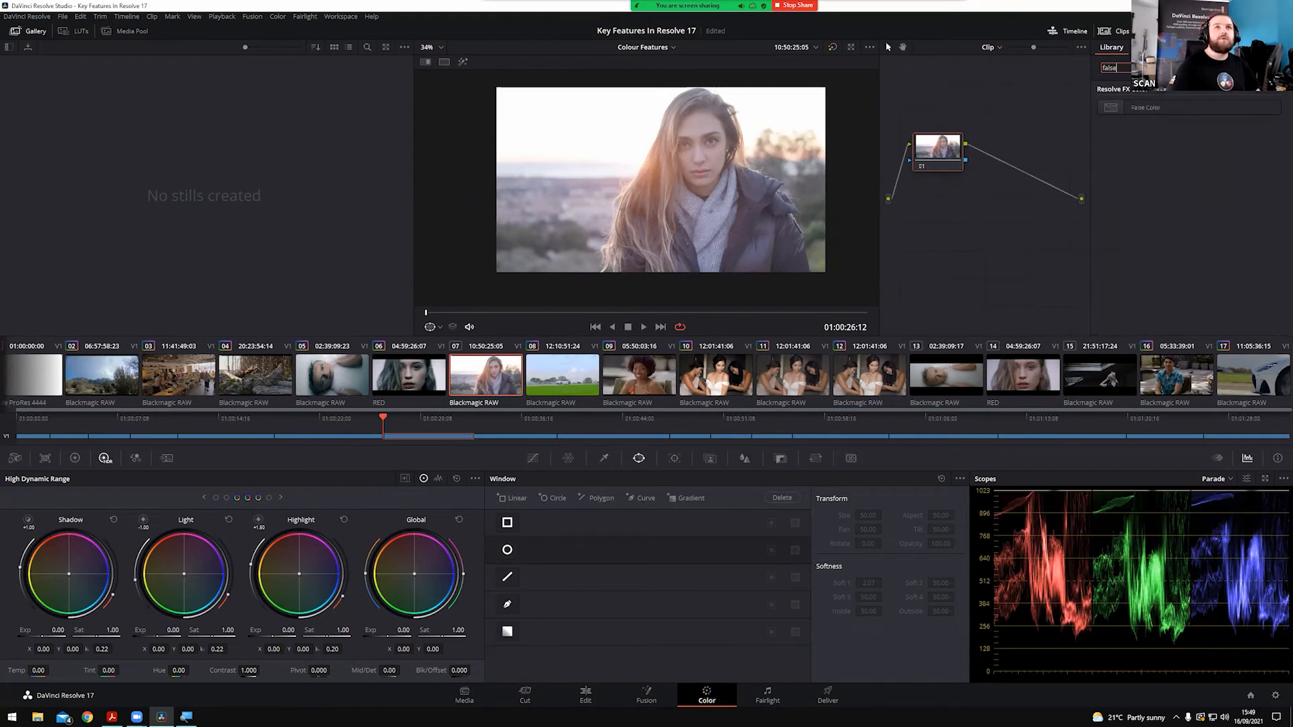
pyautogui.moveTo(1194, 107)
pyautogui.mouseDown()
pyautogui.moveTo(956, 165)
pyautogui.moveTo(1185, 115)
pyautogui.mouseUp()
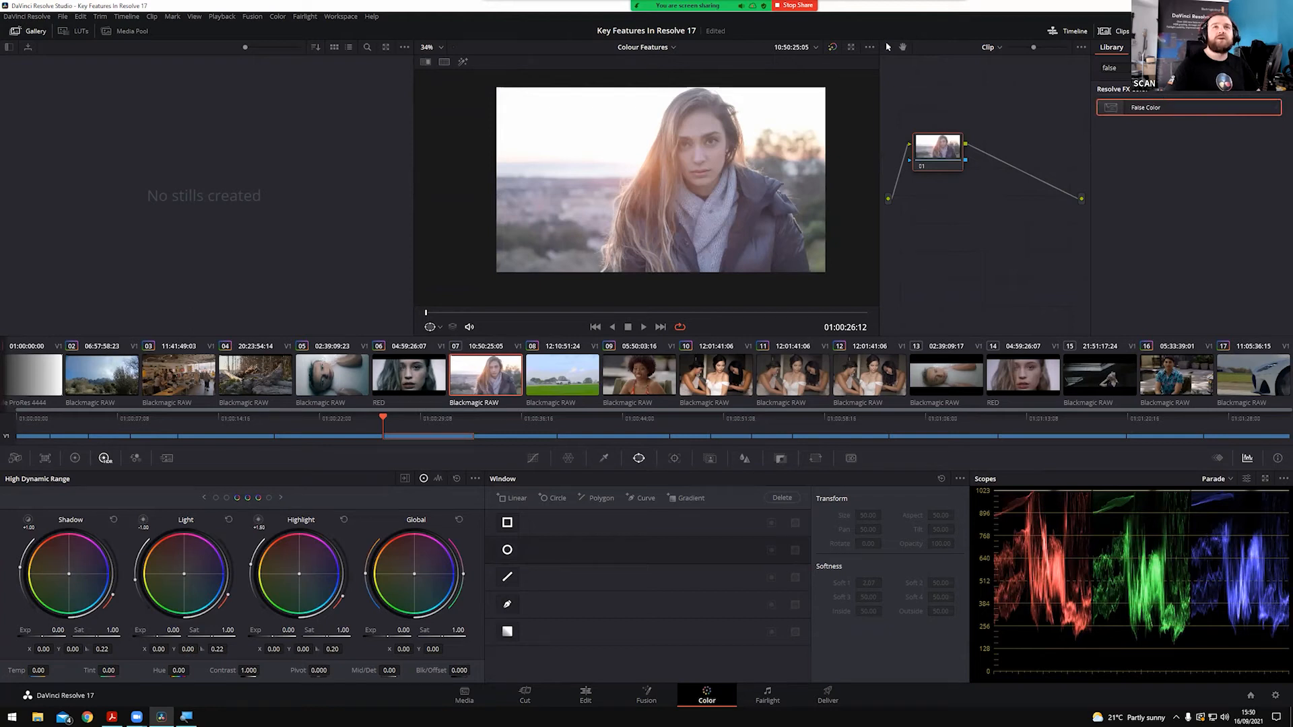
pyautogui.moveTo(1094, 130); pyautogui.dragTo(939, 151)
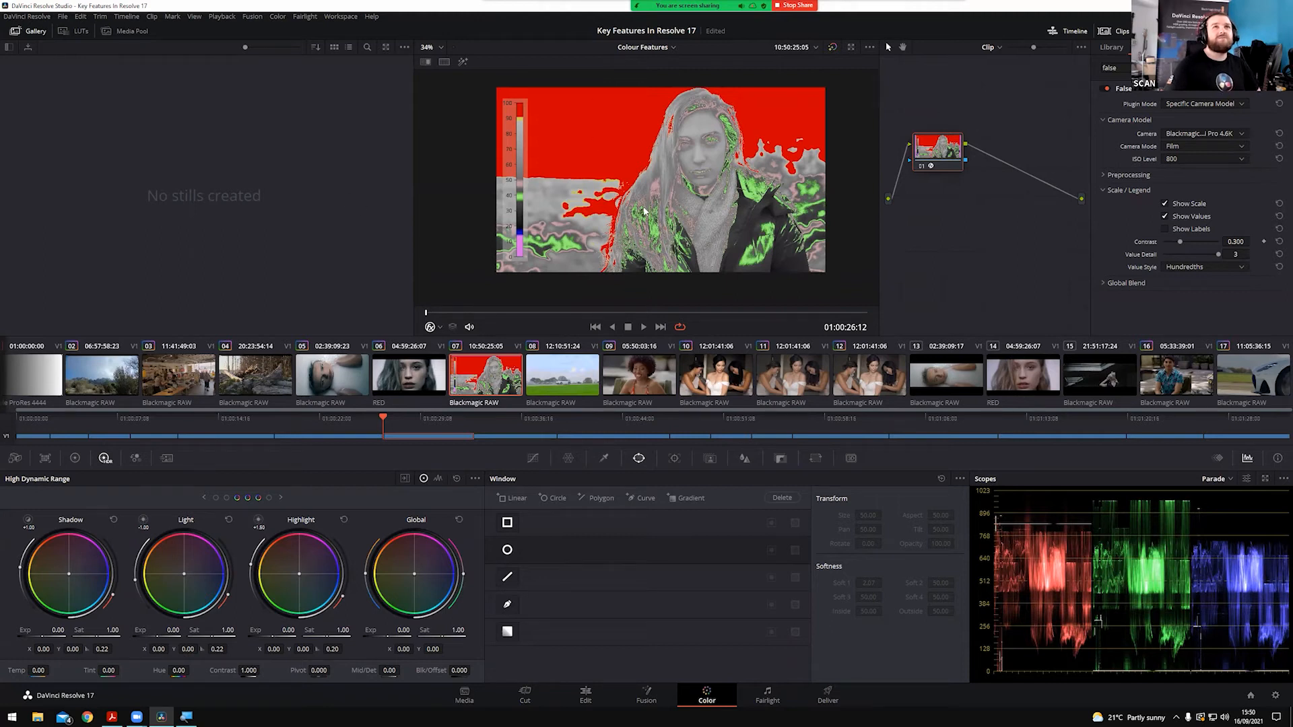
# Set the False Color camera to Blackmagic Pocket Cinema Camera 4K and nudge the node lower in the graph
pyautogui.moveTo(938, 150); pyautogui.dragTo(945, 166)
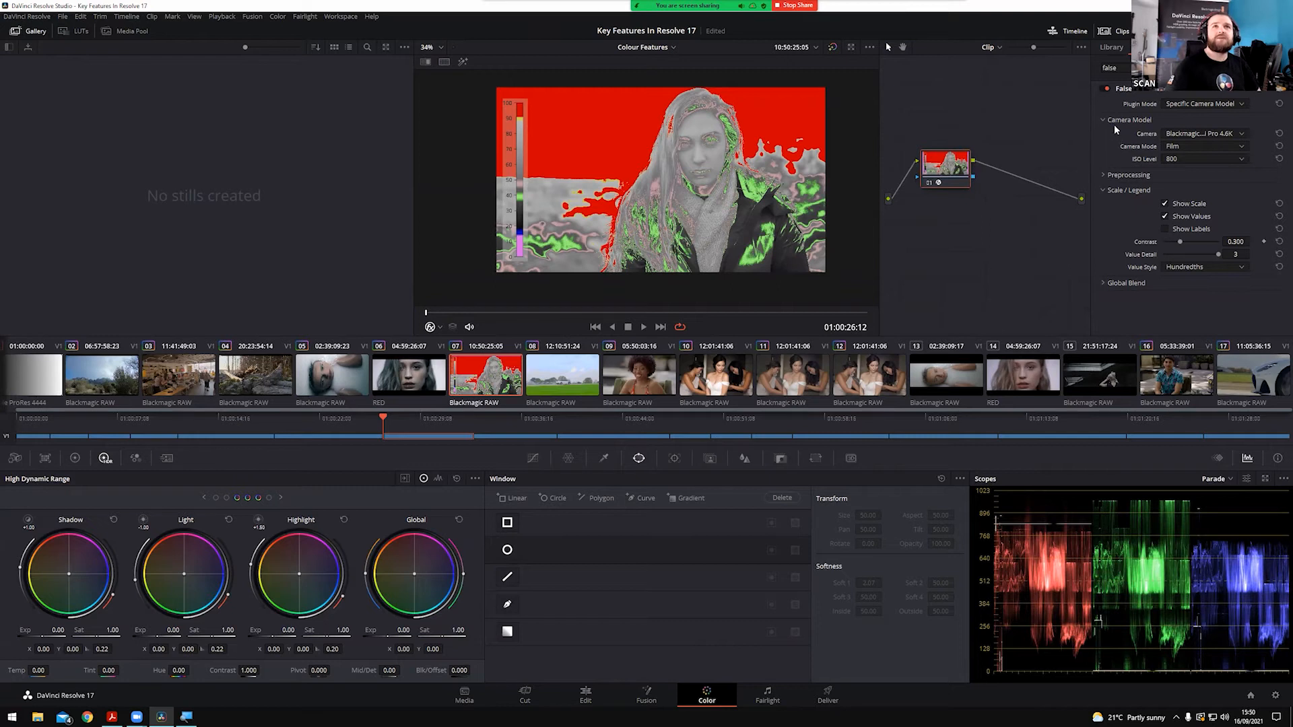
pyautogui.click(1189, 135)
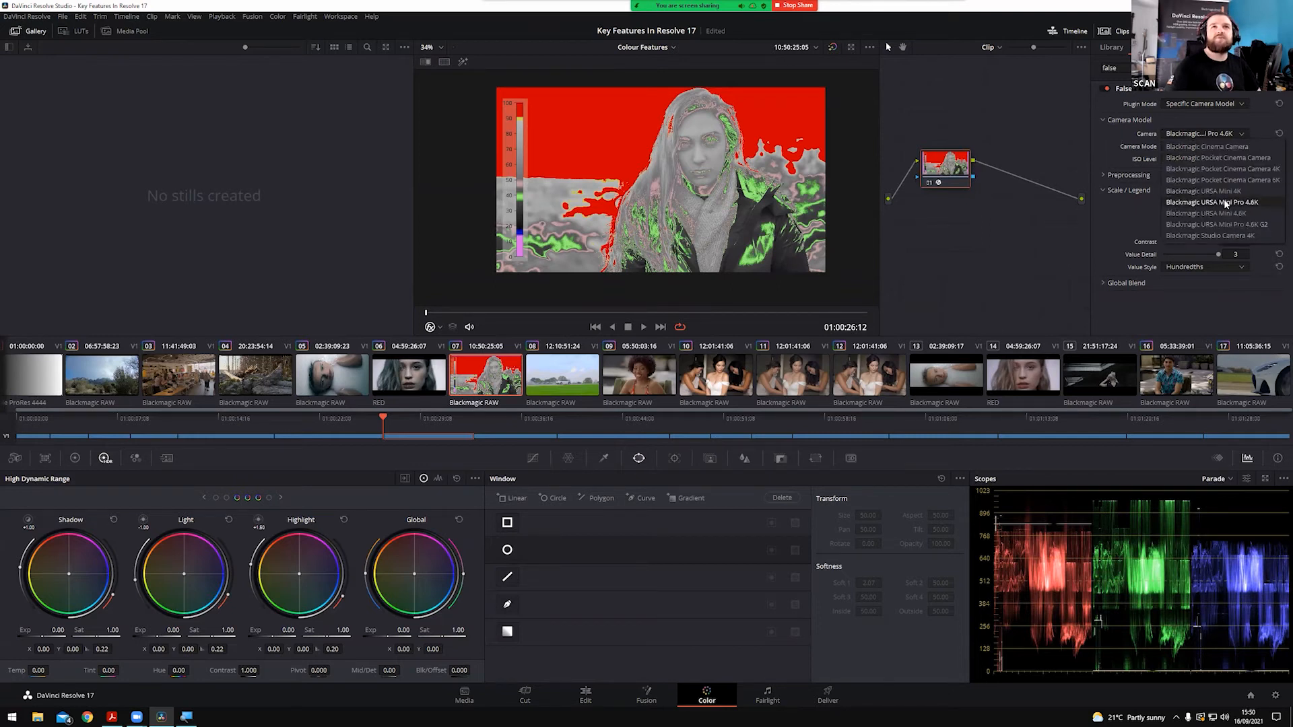
pyautogui.click(1194, 169)
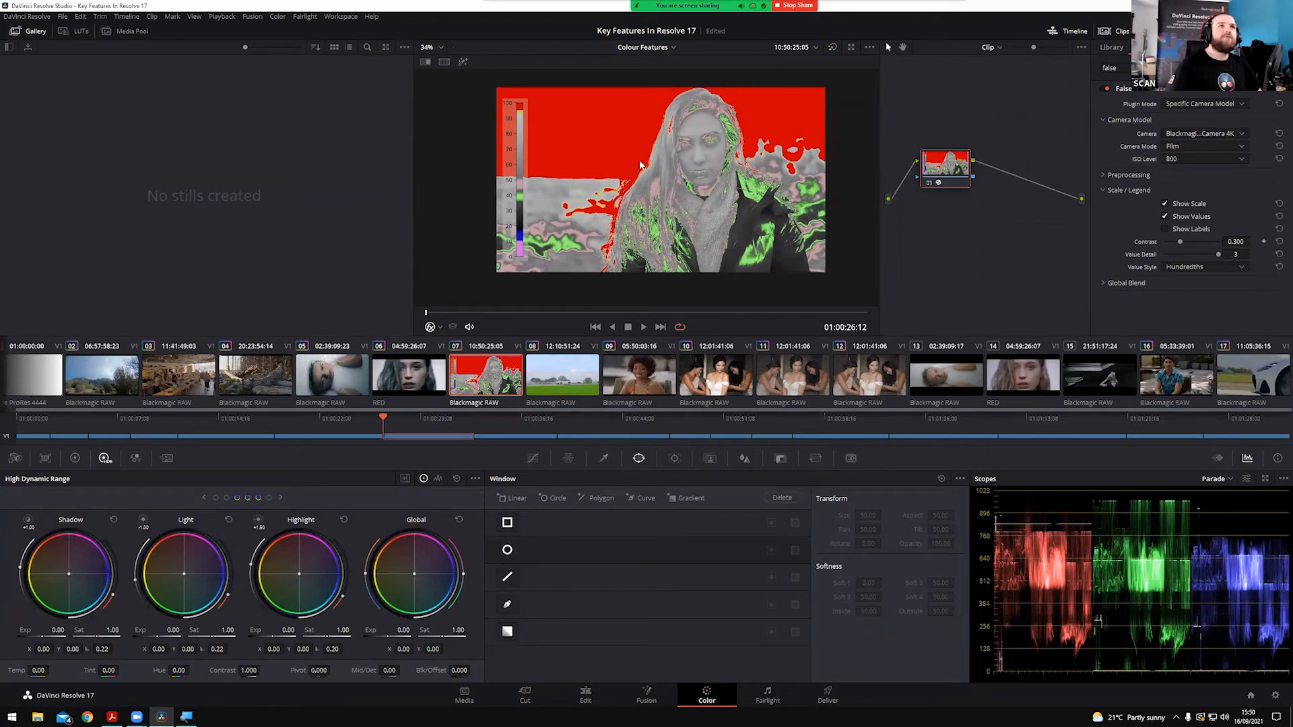
pyautogui.scroll(2, 525, 194)
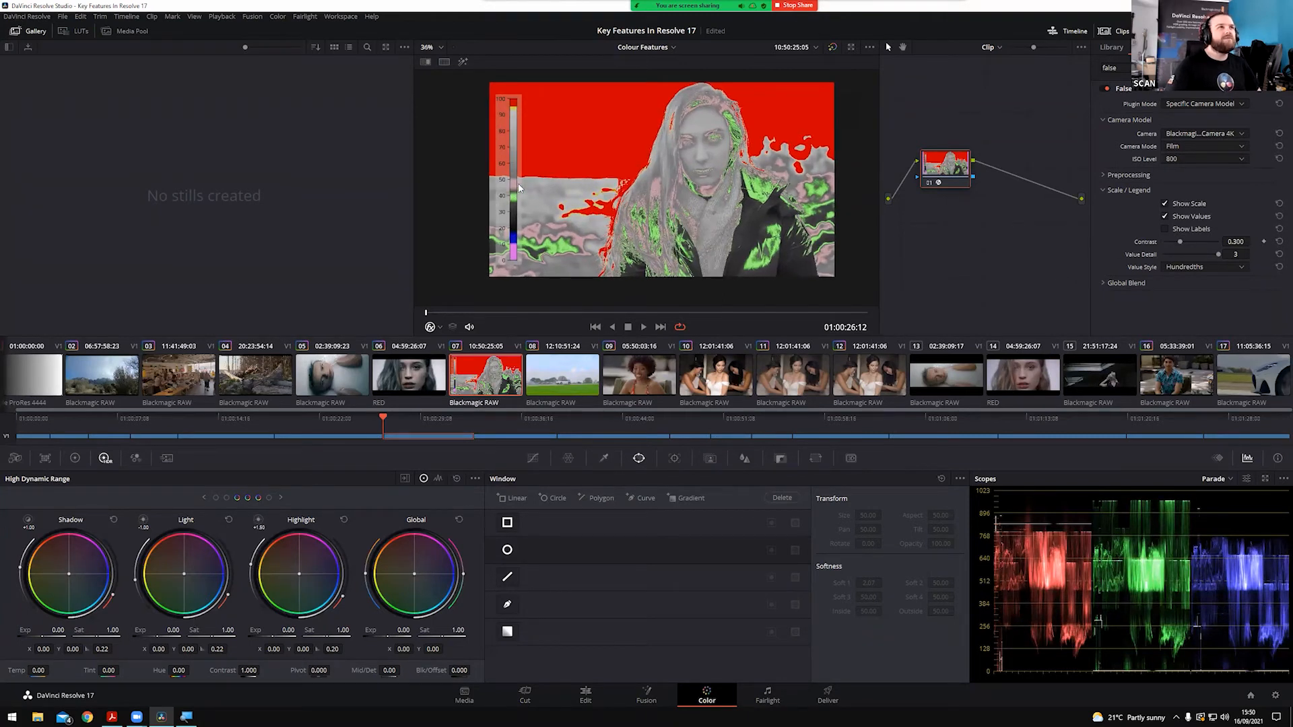
# Try lowering the Global exposure to -1.22 and setting the primary gain to 1.05 on the False Color node
pyautogui.scroll(3, 594, 199)
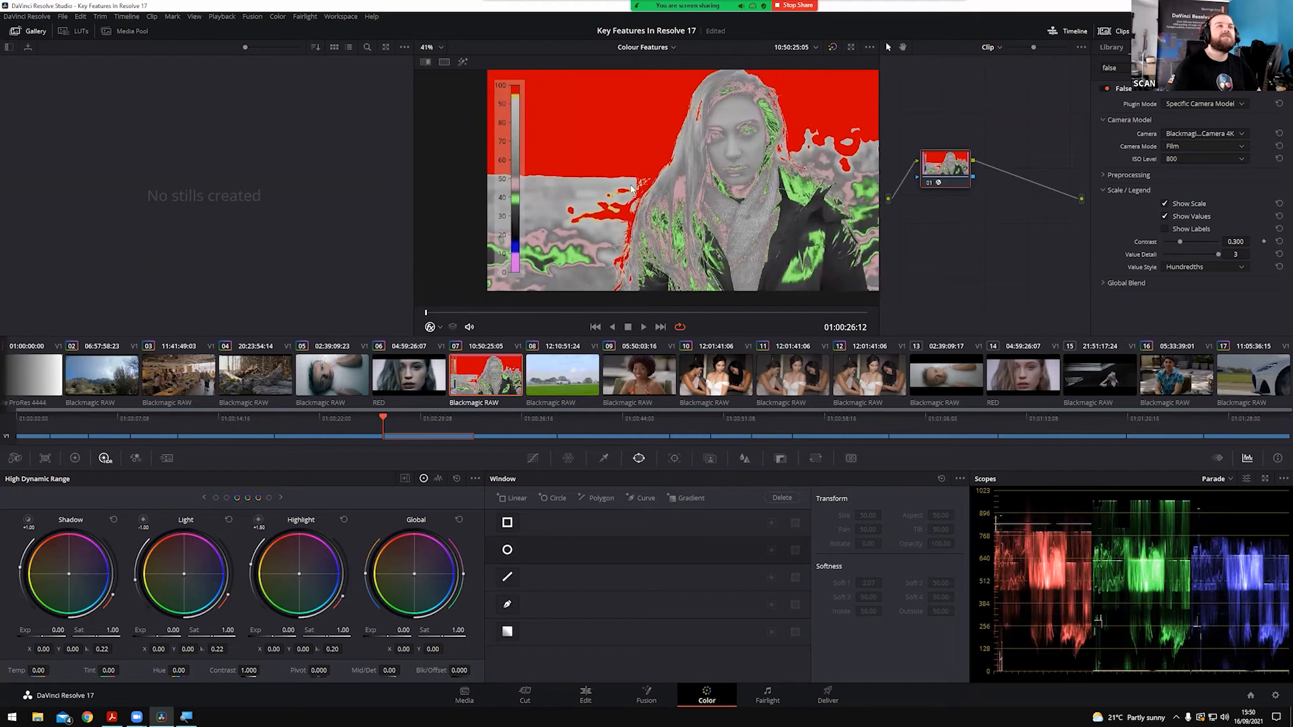
pyautogui.scroll(-2, 686, 152)
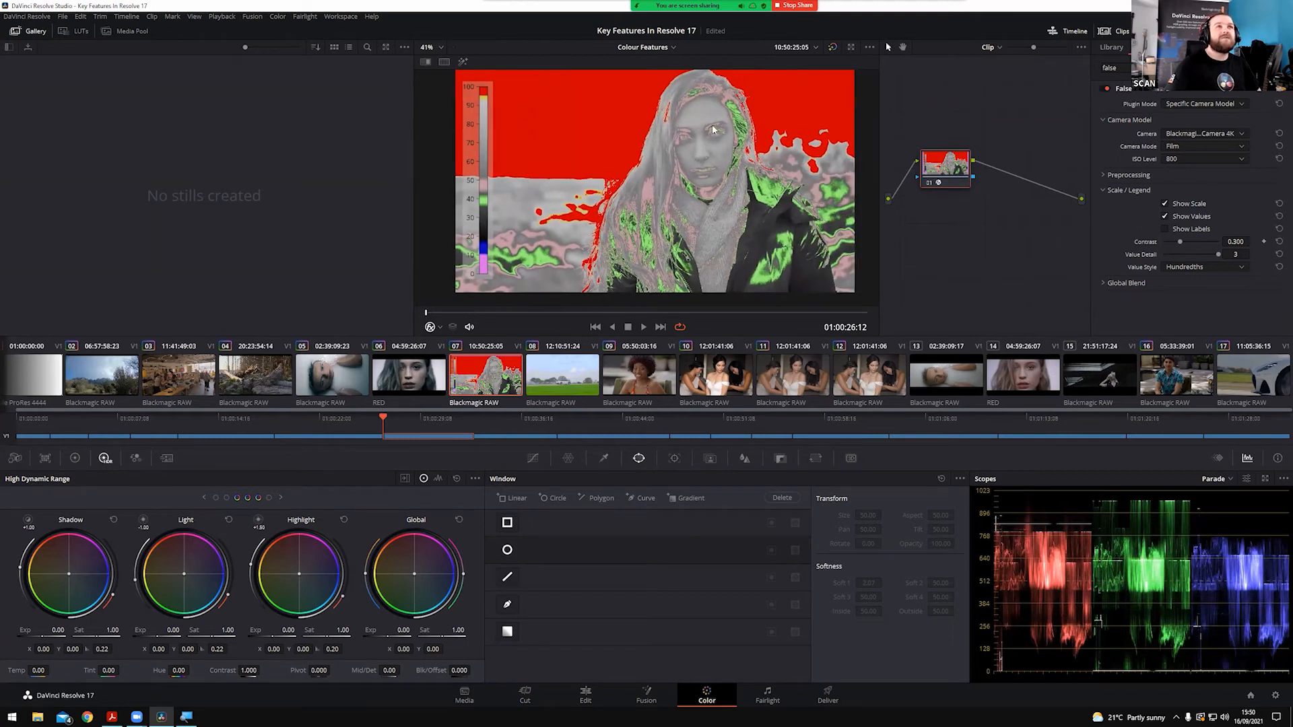
pyautogui.scroll(-1, 697, 128)
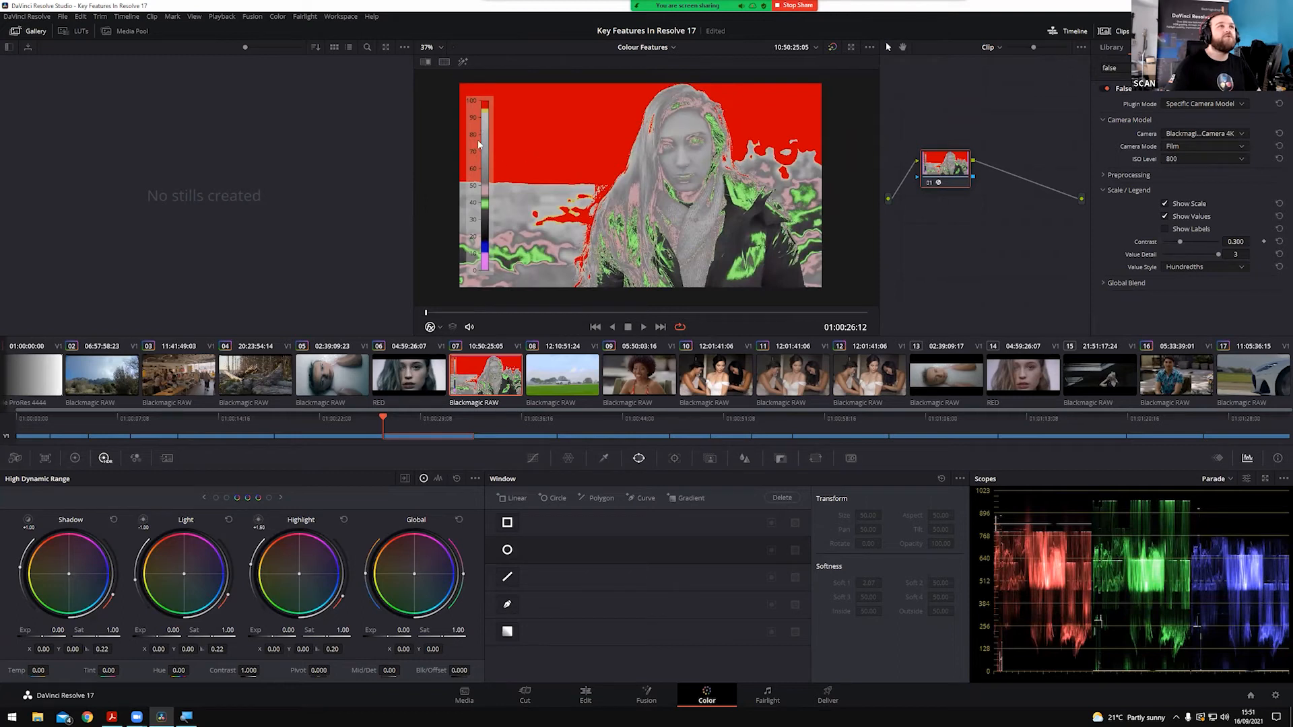
pyautogui.moveTo(398, 630); pyautogui.dragTo(313, 650)
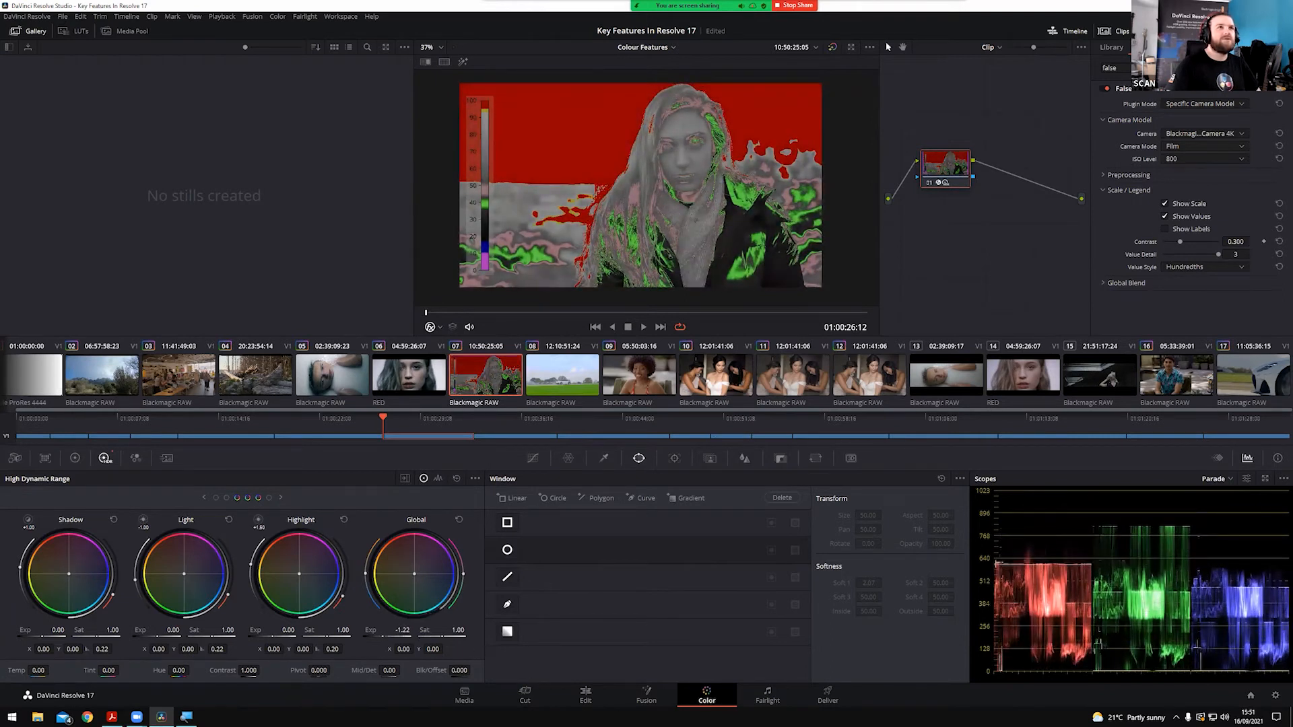
pyautogui.click(75, 459)
pyautogui.moveTo(299, 650)
pyautogui.mouseDown()
pyautogui.moveTo(261, 649)
pyautogui.moveTo(311, 649)
pyautogui.mouseUp()
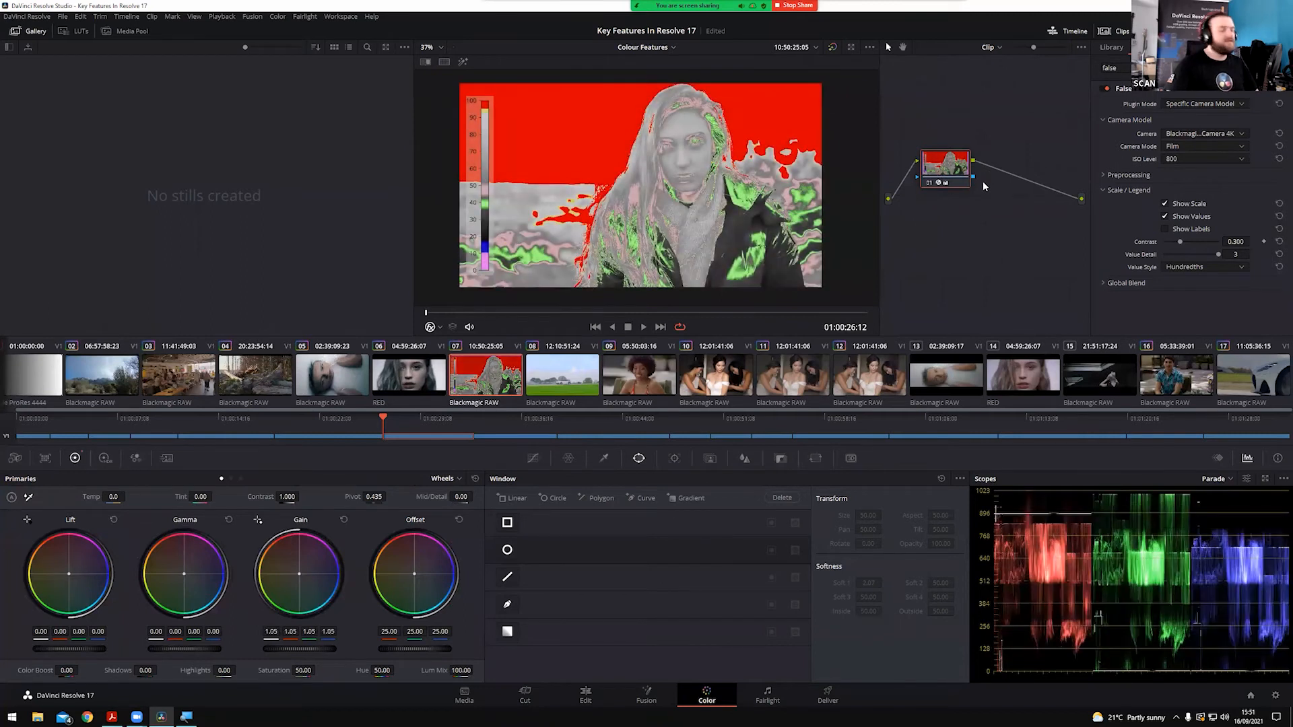
# Insert a serial node before the False Color node, reset the False Color node's primaries, and set the new node's gain to 0.77
pyautogui.moveTo(936, 173)
pyautogui.mouseDown()
pyautogui.moveTo(981, 183)
pyautogui.moveTo(936, 210)
pyautogui.moveTo(925, 184)
pyautogui.mouseUp()
pyautogui.hotkey('shift', 's')
pyautogui.click(985, 183)
pyautogui.click(474, 478)
pyautogui.moveTo(920, 192); pyautogui.dragTo(911, 183)
pyautogui.moveTo(299, 649); pyautogui.dragTo(255, 648)
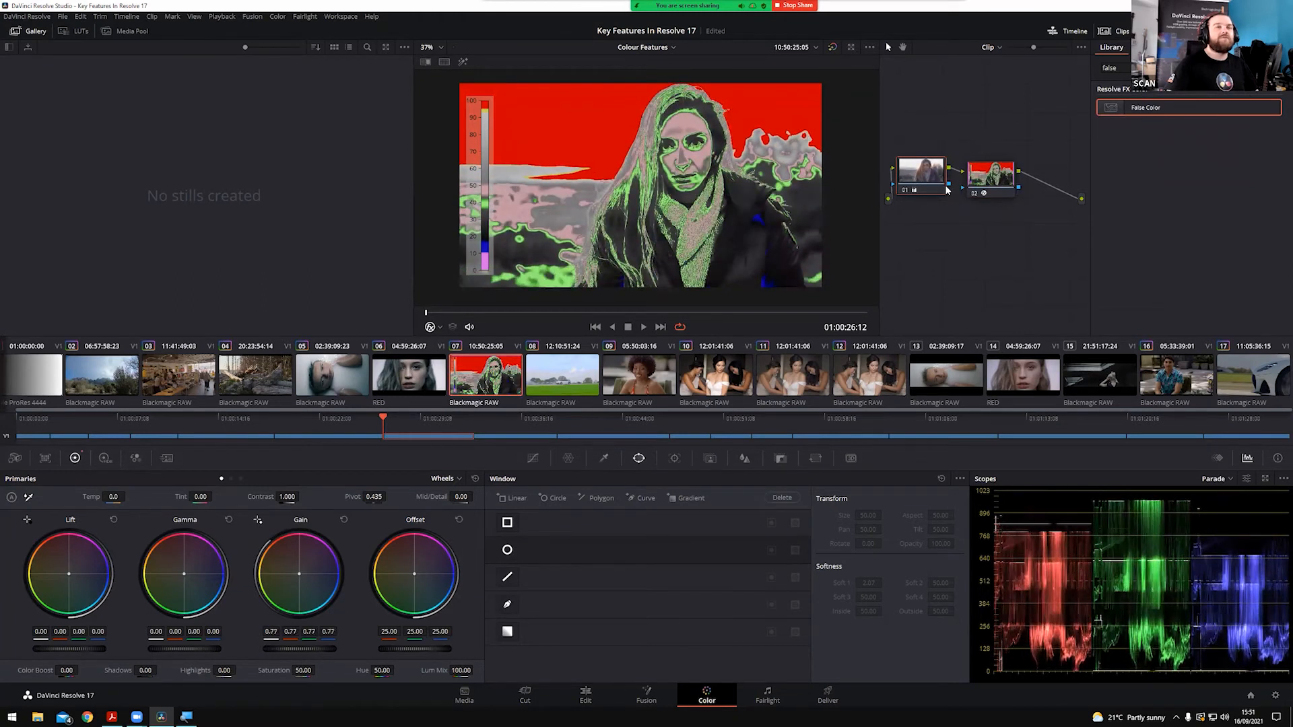
# Try raising the gain to 1.32 on the False Color node itself
pyautogui.click(1004, 179)
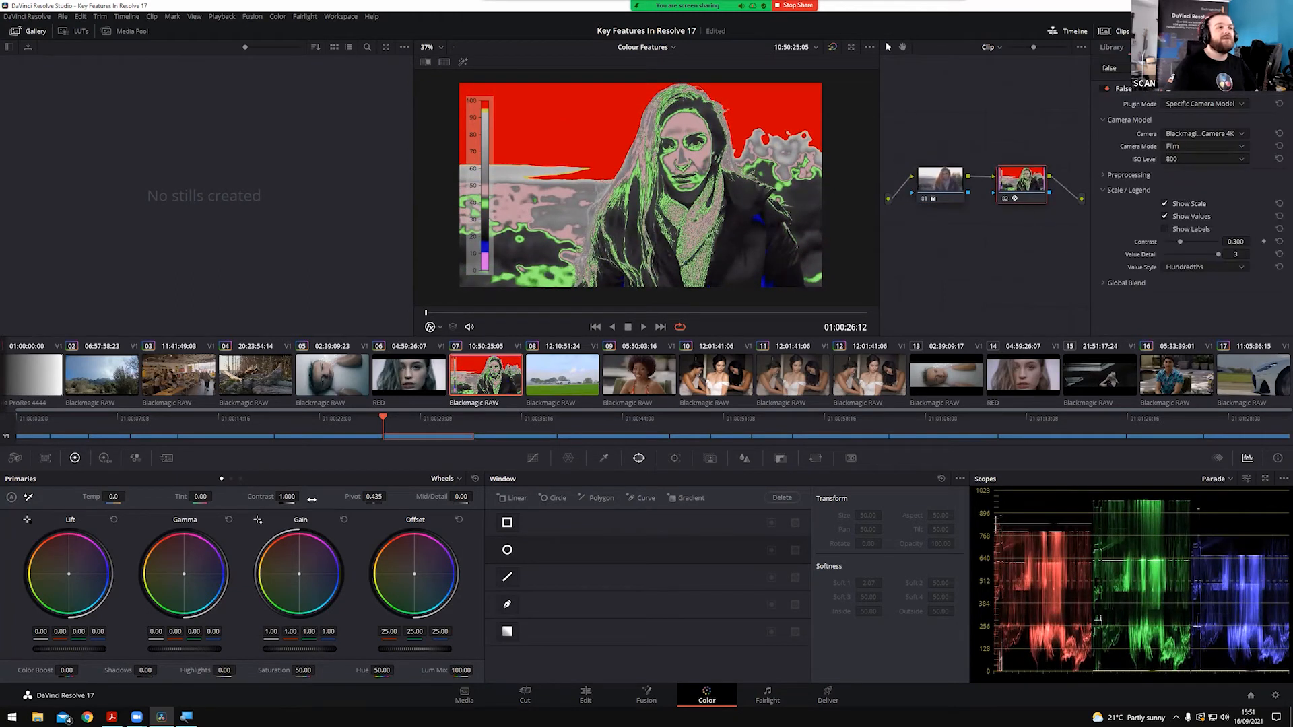
pyautogui.moveTo(293, 650)
pyautogui.mouseDown()
pyautogui.moveTo(339, 650)
pyautogui.moveTo(316, 651)
pyautogui.mouseUp()
pyautogui.moveTo(412, 541); pyautogui.dragTo(337, 531)
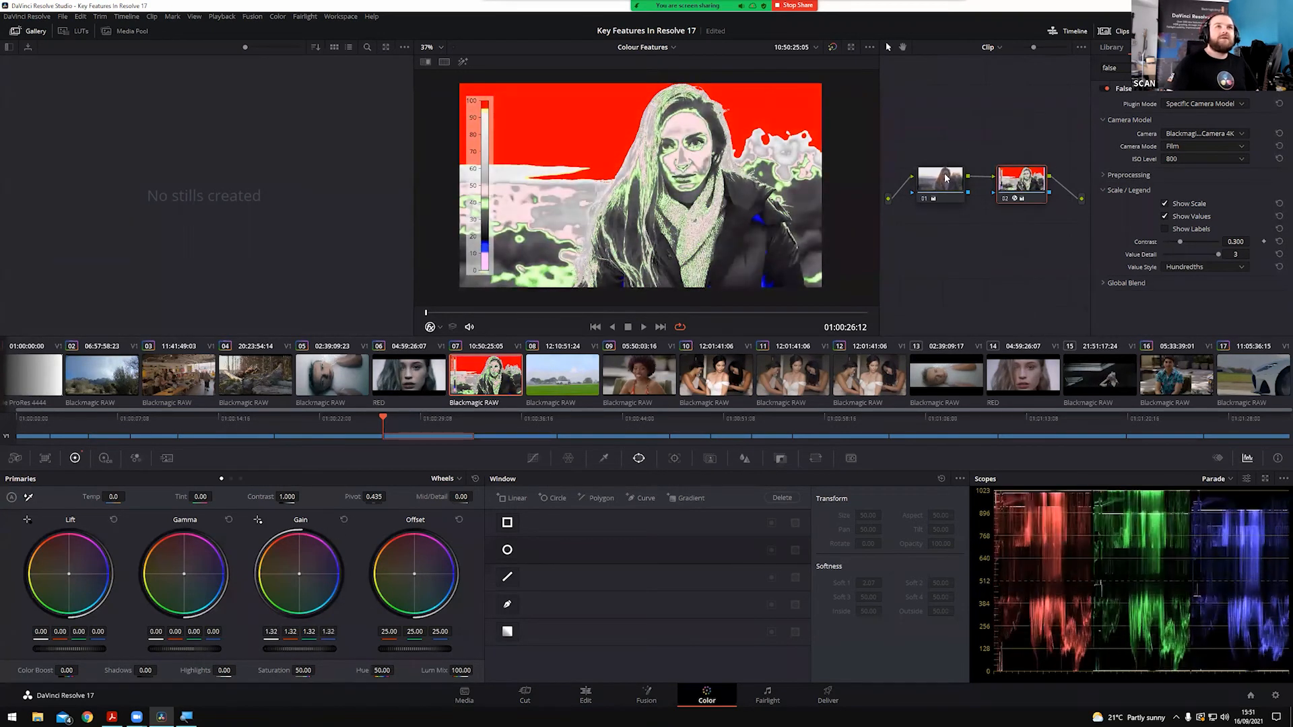
pyautogui.click(931, 189)
pyautogui.click(1013, 186)
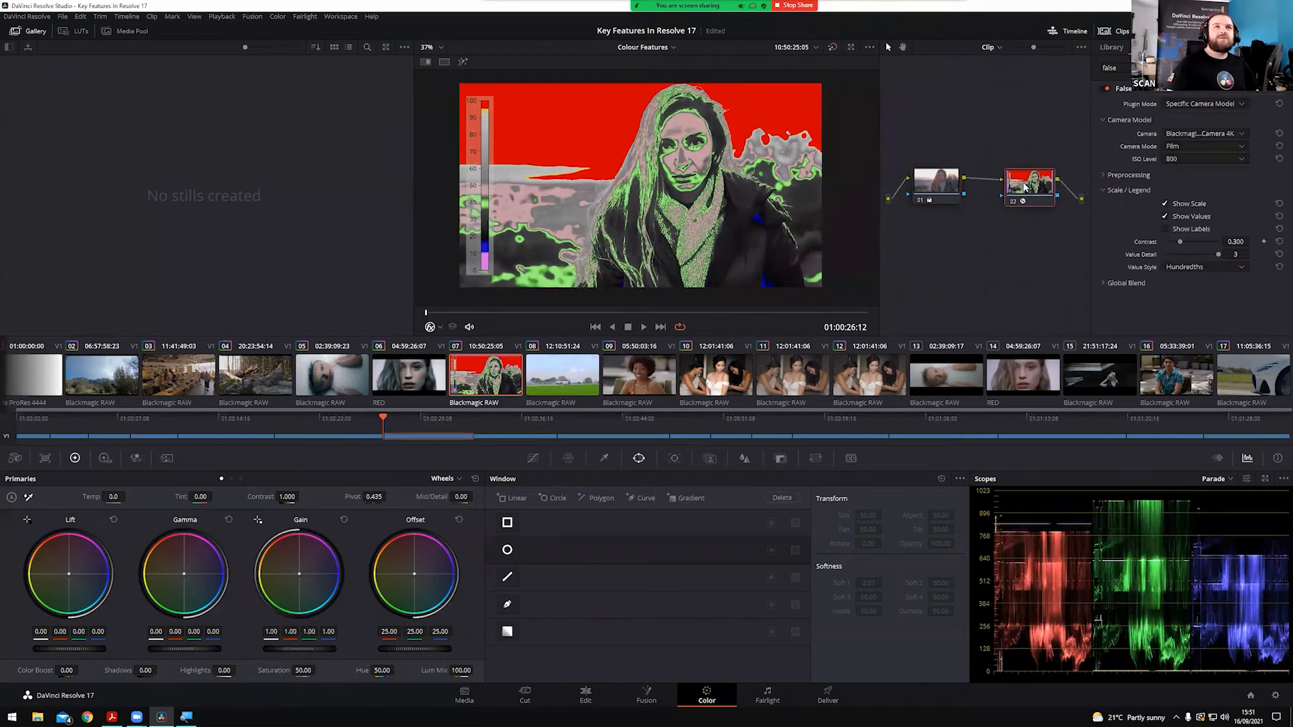
# Vary node 01's gain to 0.79 and return it to 0.77 to compare the false colours on the woman's face
pyautogui.moveTo(914, 185); pyautogui.dragTo(922, 188)
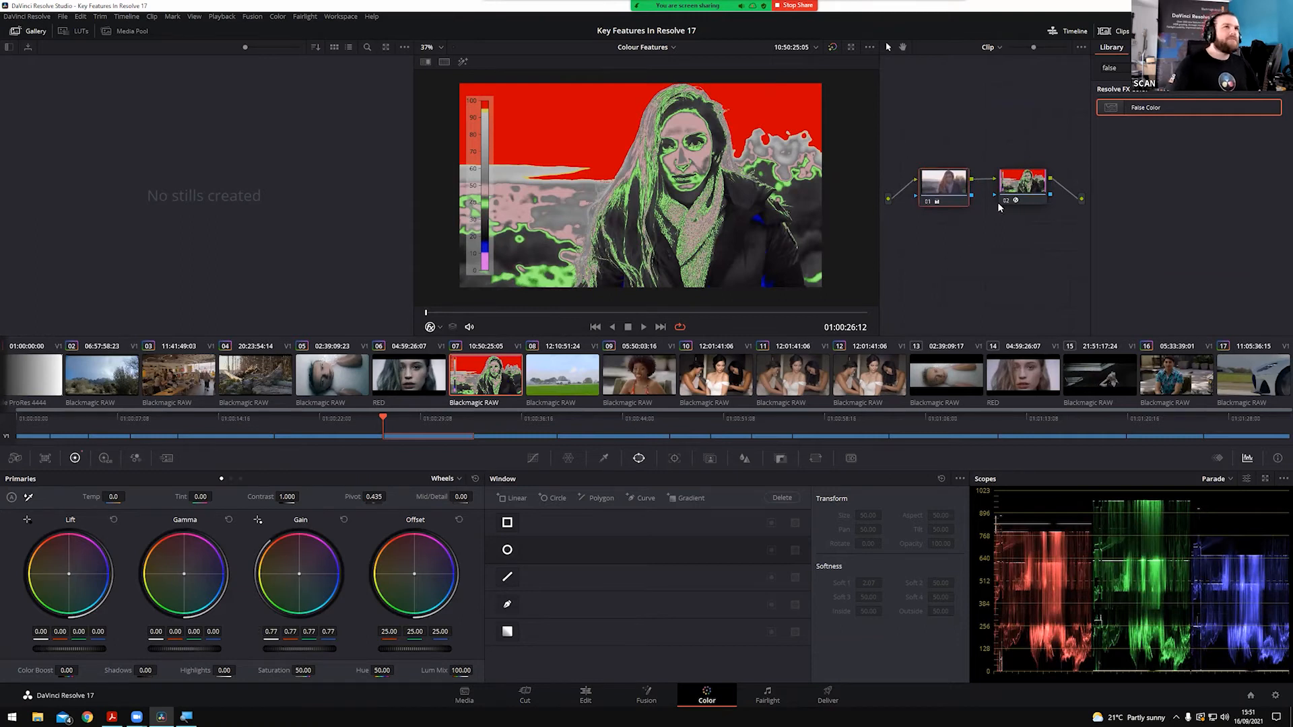
pyautogui.click(1027, 189)
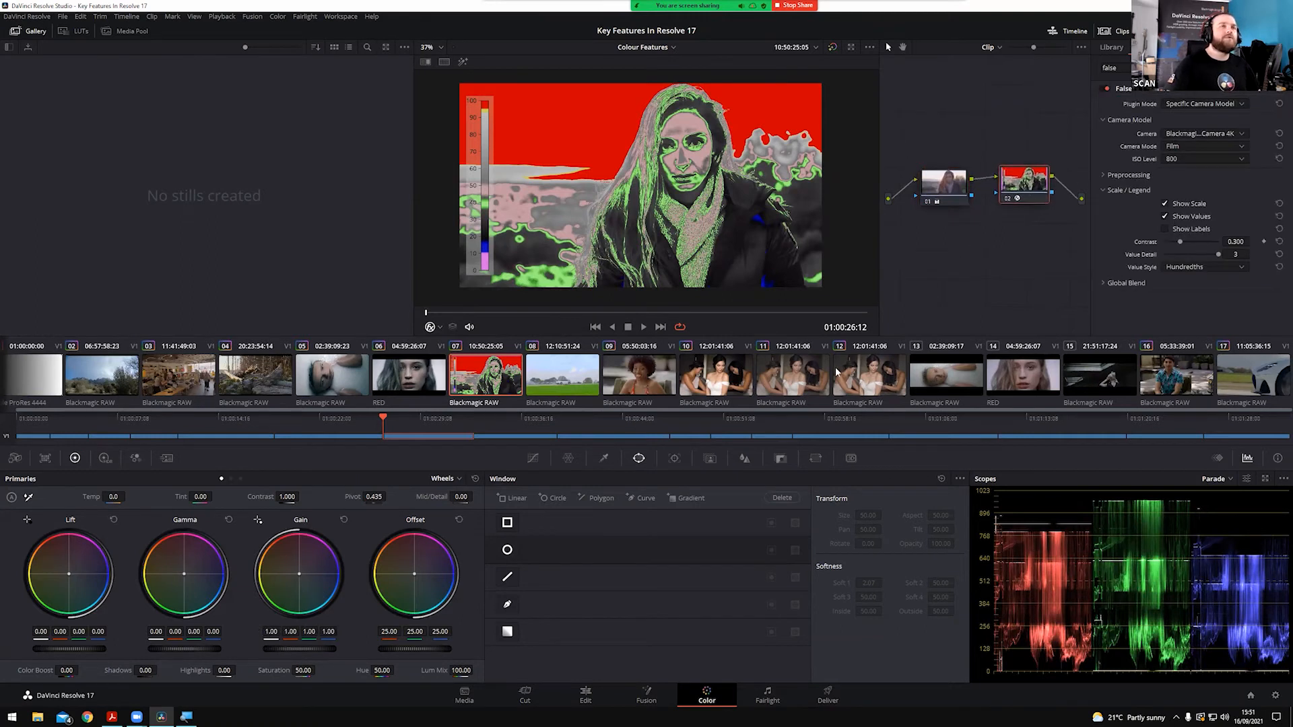
pyautogui.moveTo(299, 649); pyautogui.dragTo(297, 649)
pyautogui.click(943, 183)
pyautogui.moveTo(289, 650)
pyautogui.mouseDown()
pyautogui.moveTo(271, 650)
pyautogui.moveTo(295, 650)
pyautogui.mouseUp()
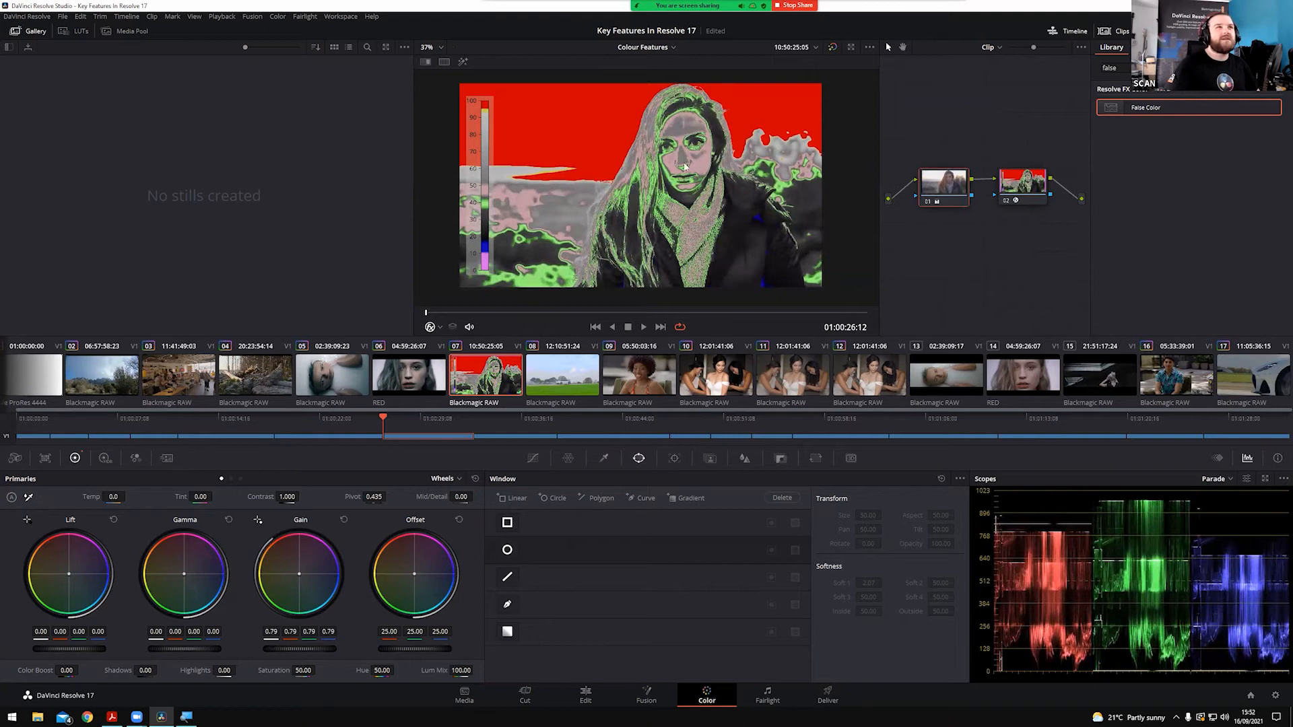
pyautogui.moveTo(322, 649); pyautogui.dragTo(319, 649)
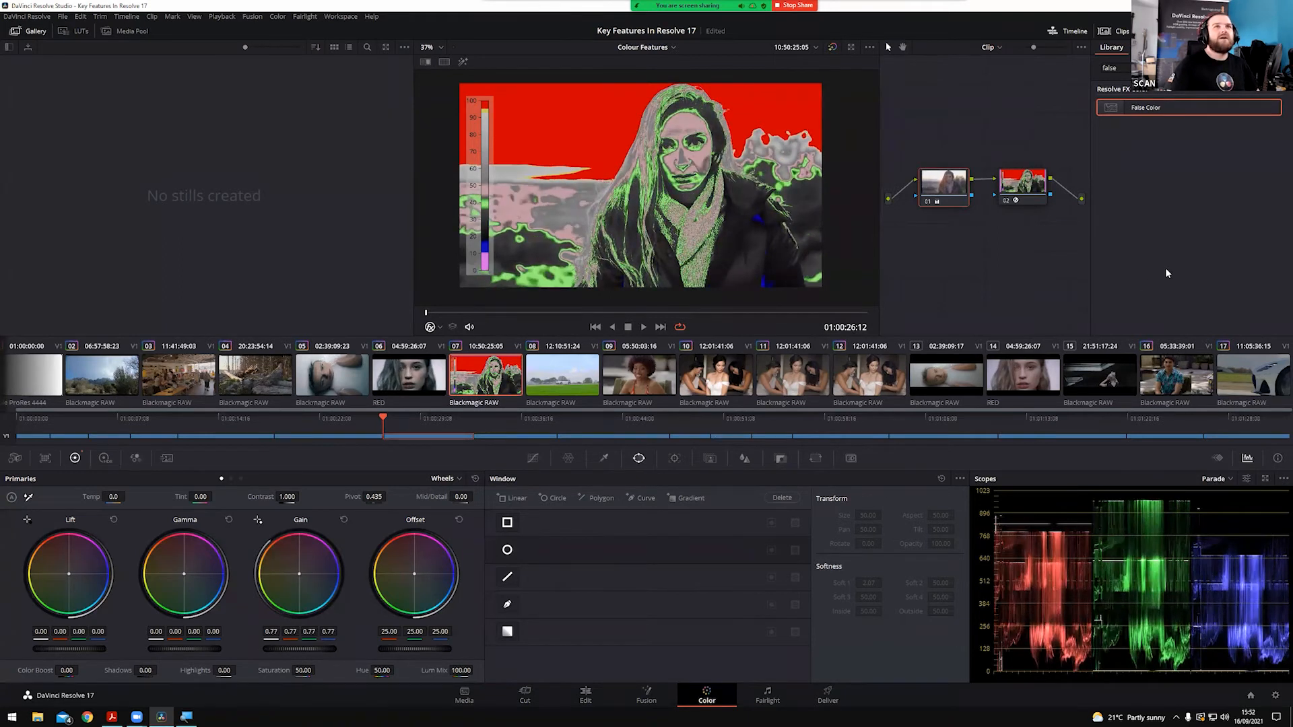
# Turn off the False Color effect on node 02 and toggle node 01 off and on to compare the graded image
pyautogui.click(1026, 194)
pyautogui.click(1103, 88)
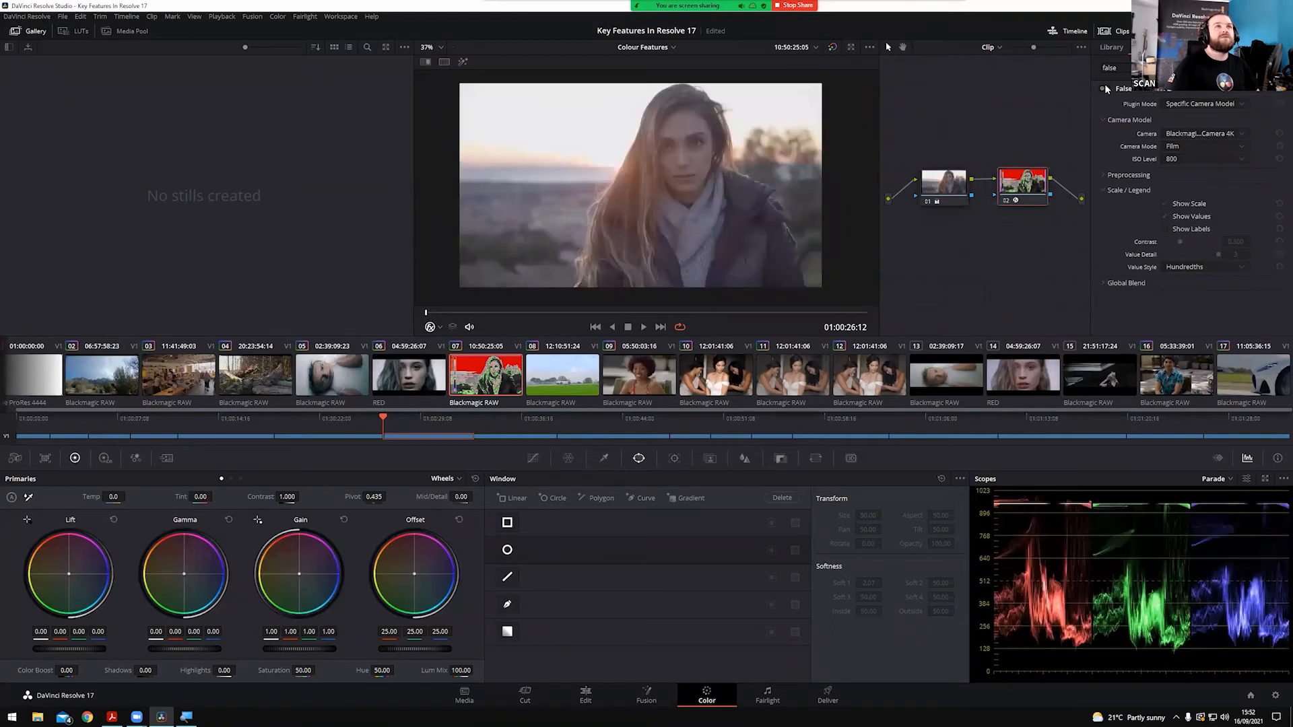
pyautogui.click(946, 191)
pyautogui.hotkey('ctrl', 'd')
pyautogui.hotkey('ctrl', 'd')
pyautogui.hotkey('ctrl', 'd')
pyautogui.hotkey('ctrl', 'd')
pyautogui.hotkey('ctrl', 'd')
pyautogui.hotkey('ctrl', 'd')
pyautogui.hotkey('ctrl', 'd')
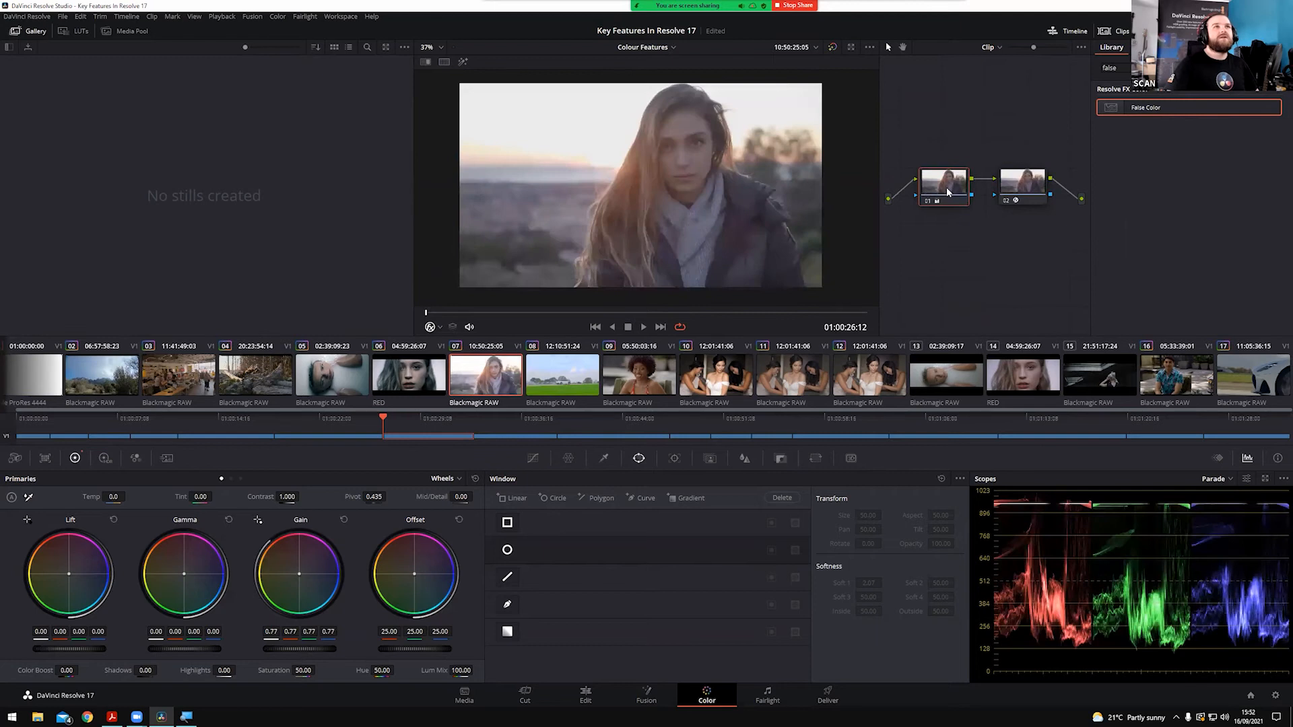
pyautogui.hotkey('ctrl', 'd')
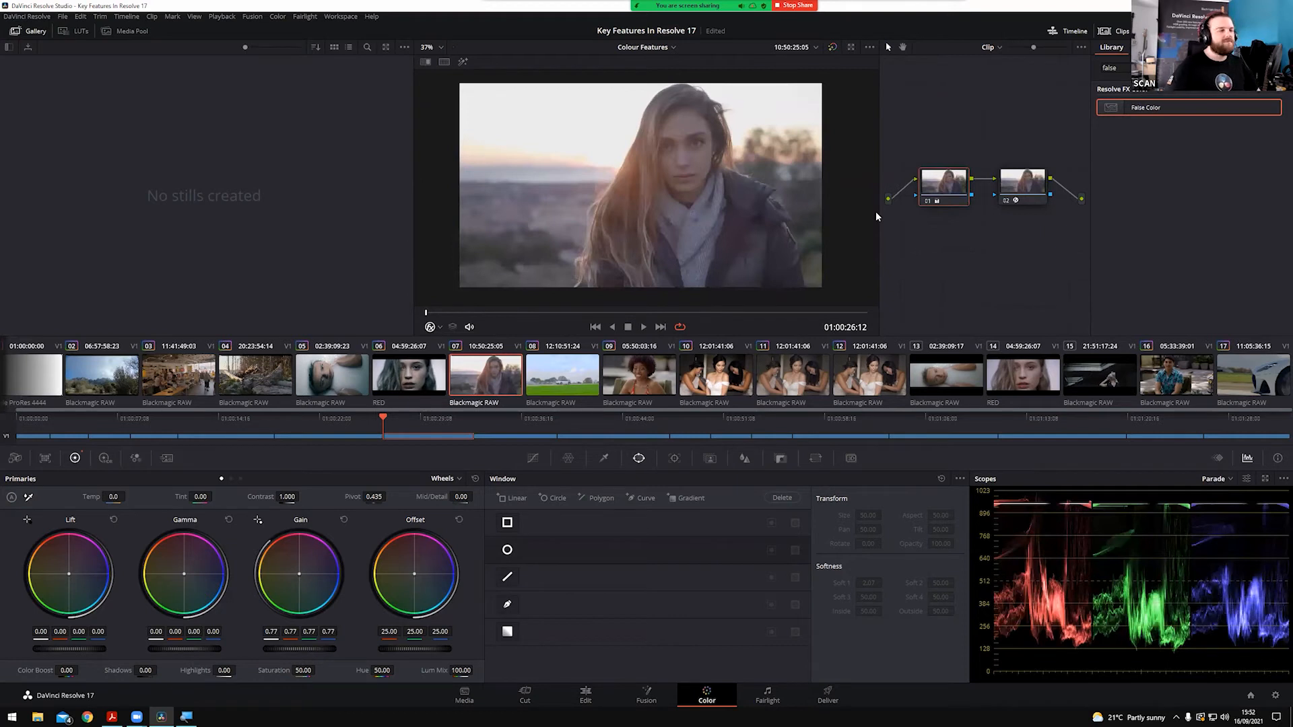
pyautogui.click(1037, 202)
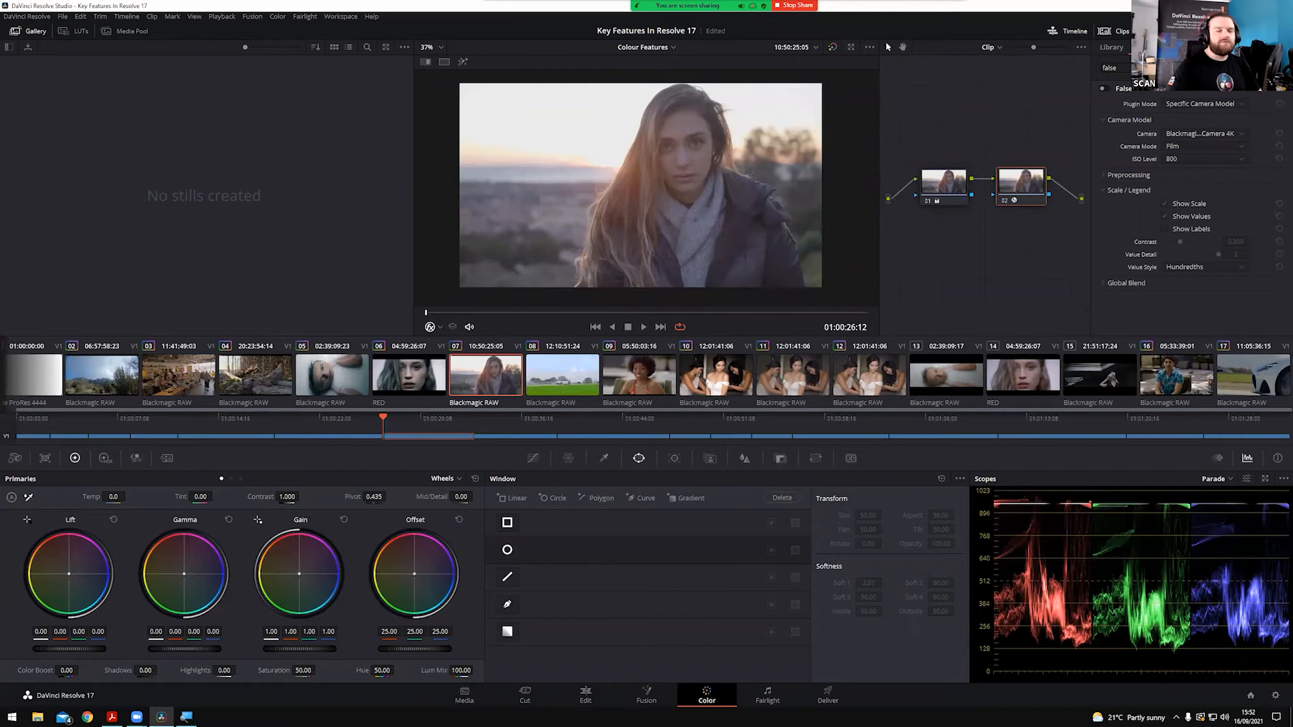
# Examine the lookup table options in the project's Color Management settings and the LUT folder, leaving everything as it is
pyautogui.click(1275, 696)
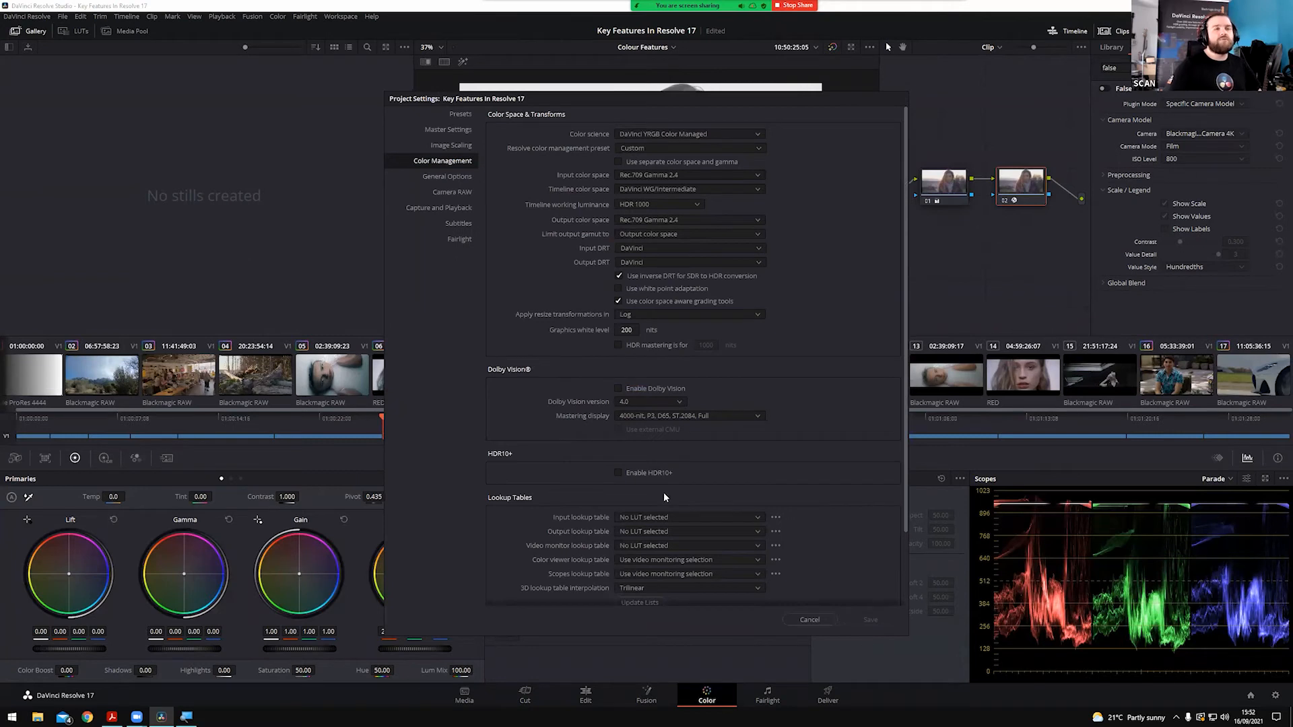
pyautogui.scroll(-2, 526, 249)
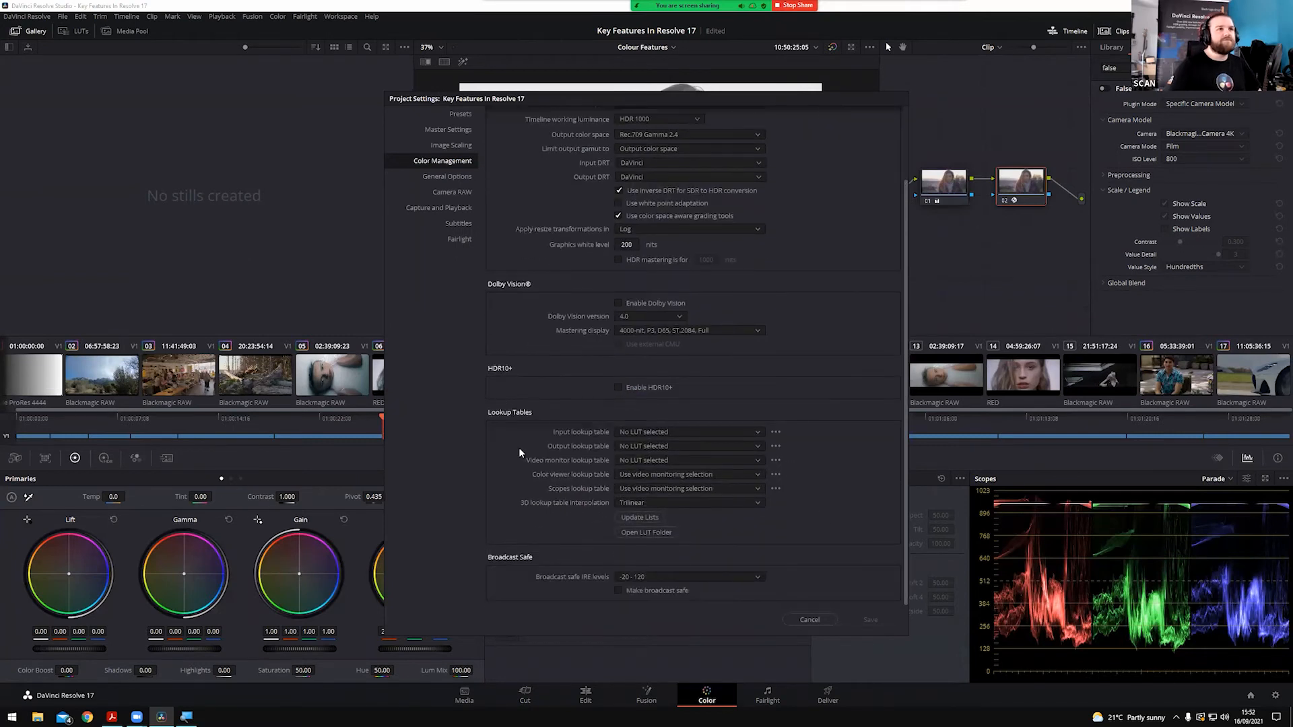
pyautogui.click(625, 534)
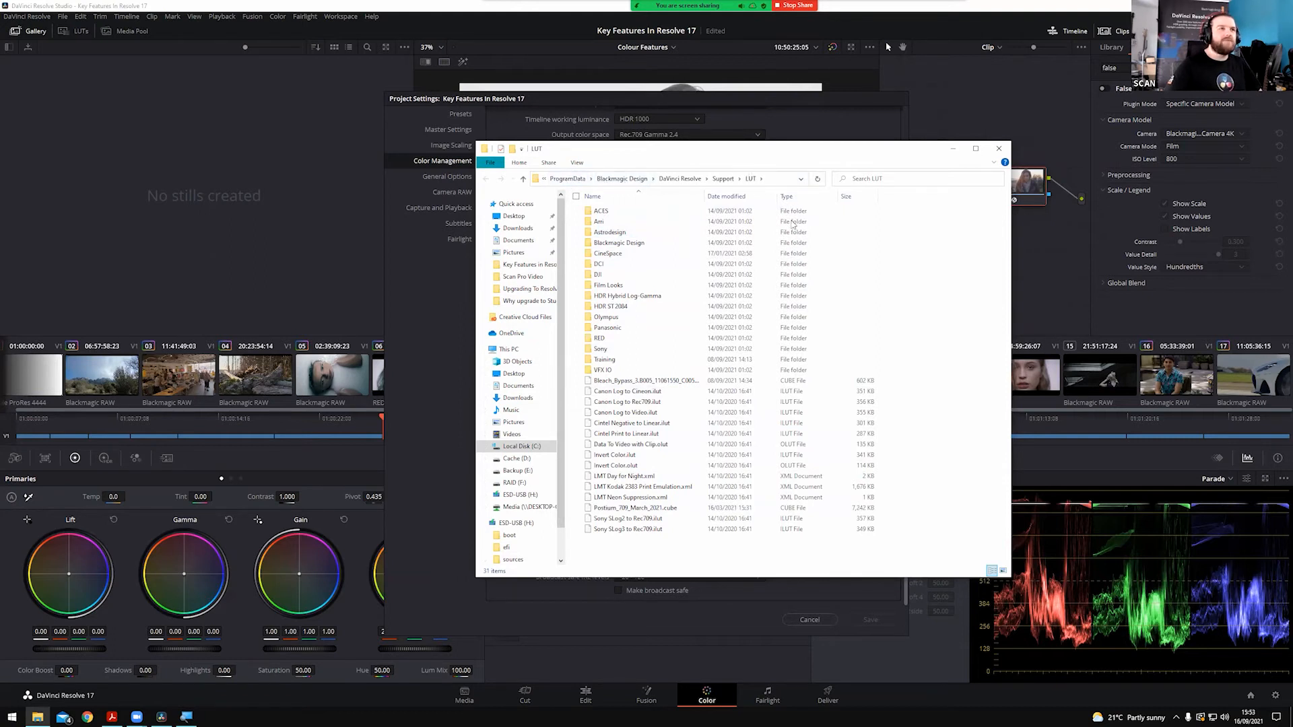
pyautogui.click(999, 148)
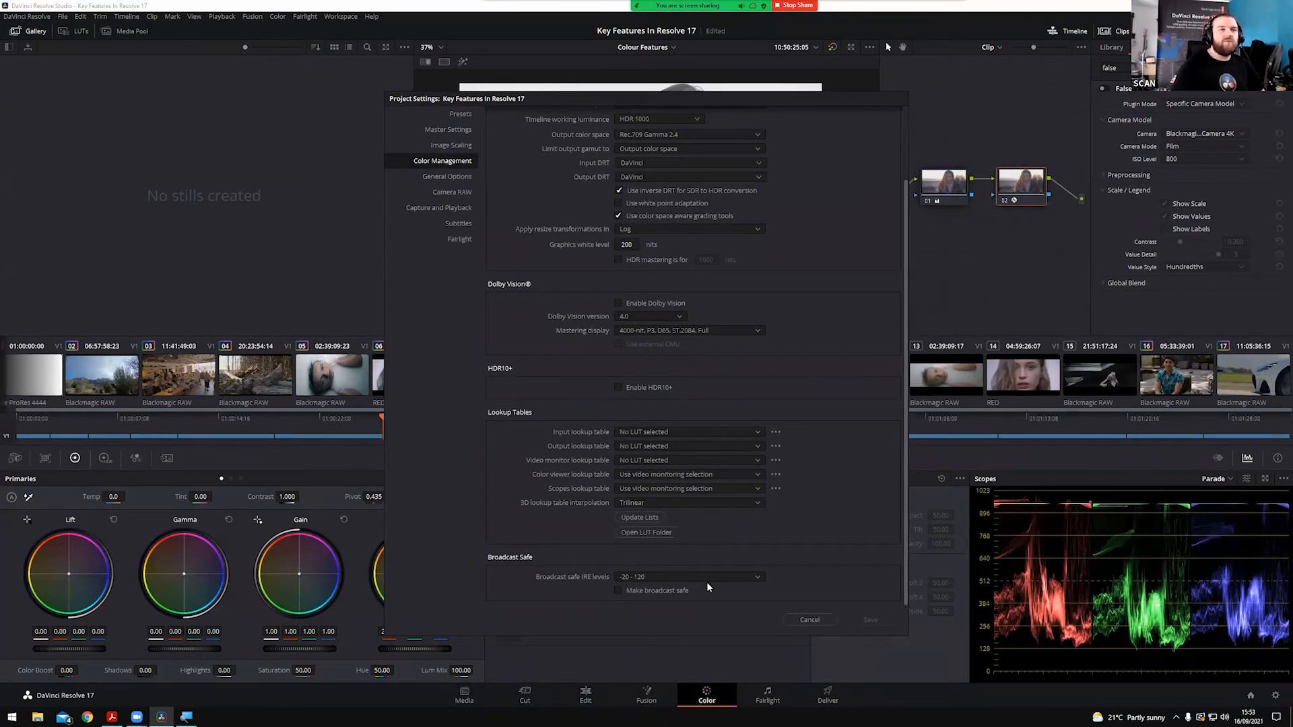
pyautogui.click(801, 621)
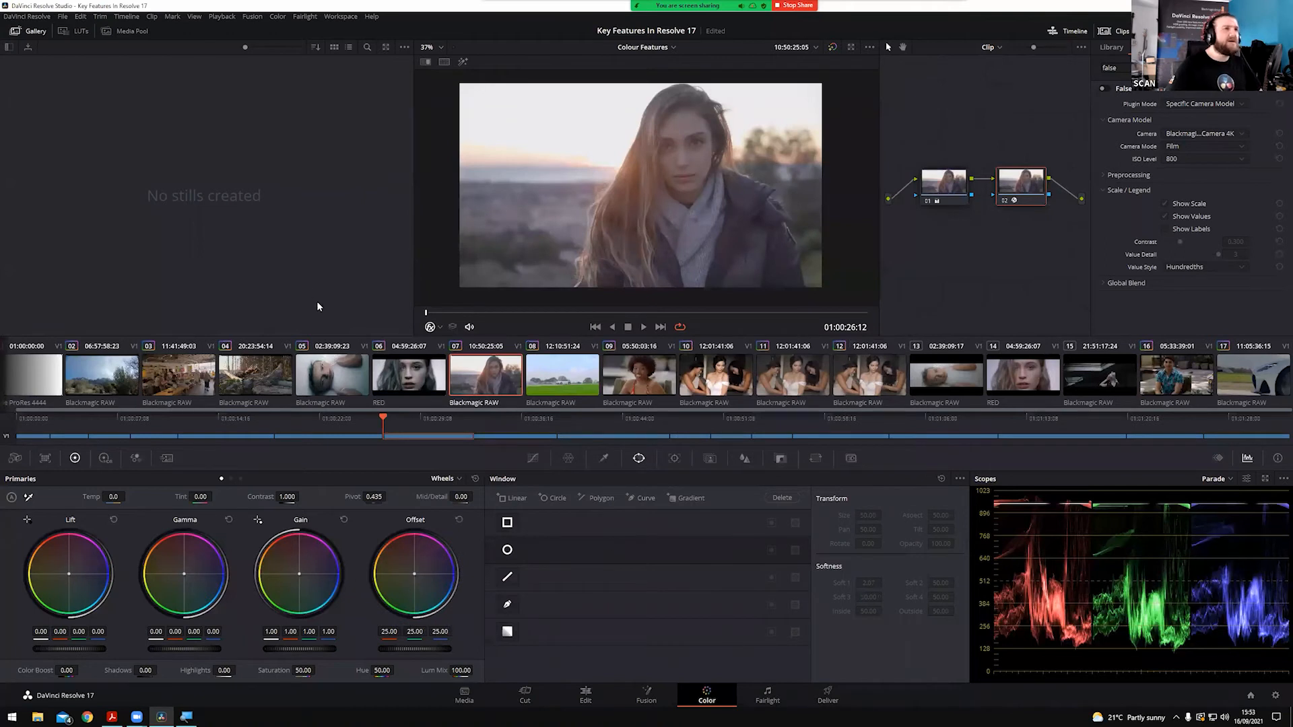
# Examine the LUT Locations and Media Storage preferences and how a LUT folder is added, without saving any changes
pyautogui.click(40, 19)
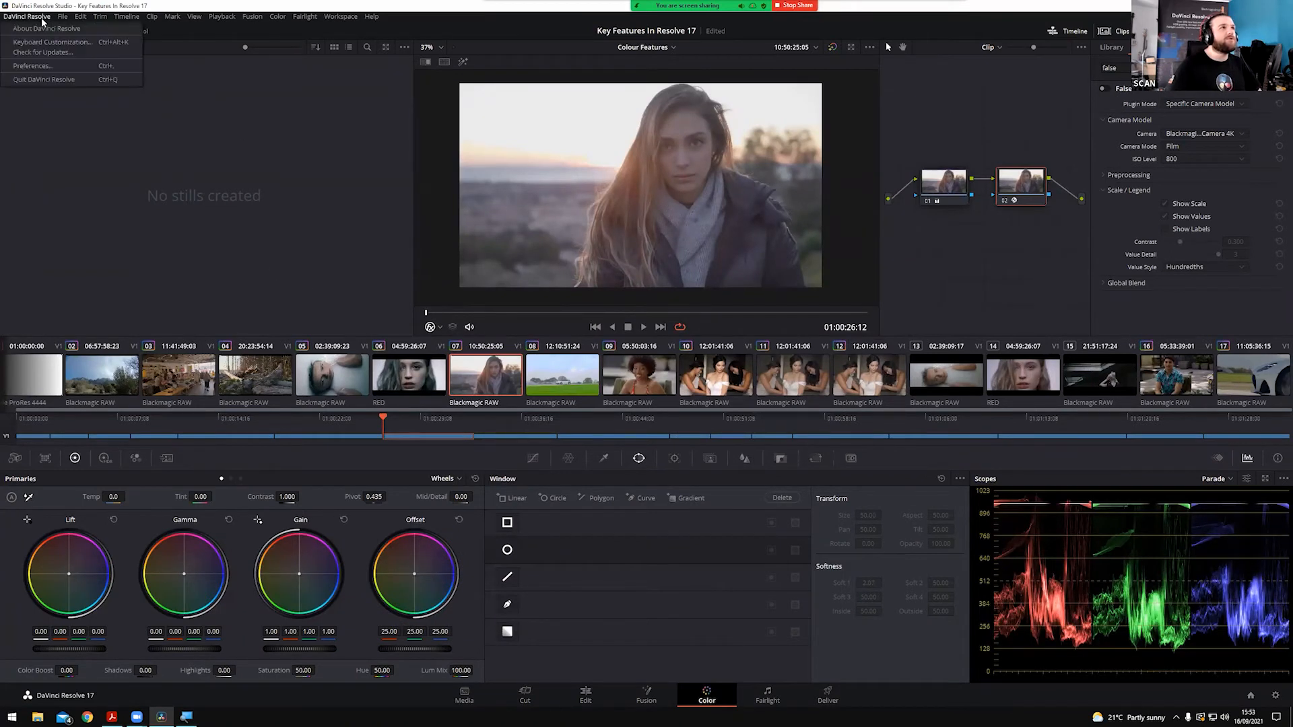
pyautogui.click(108, 69)
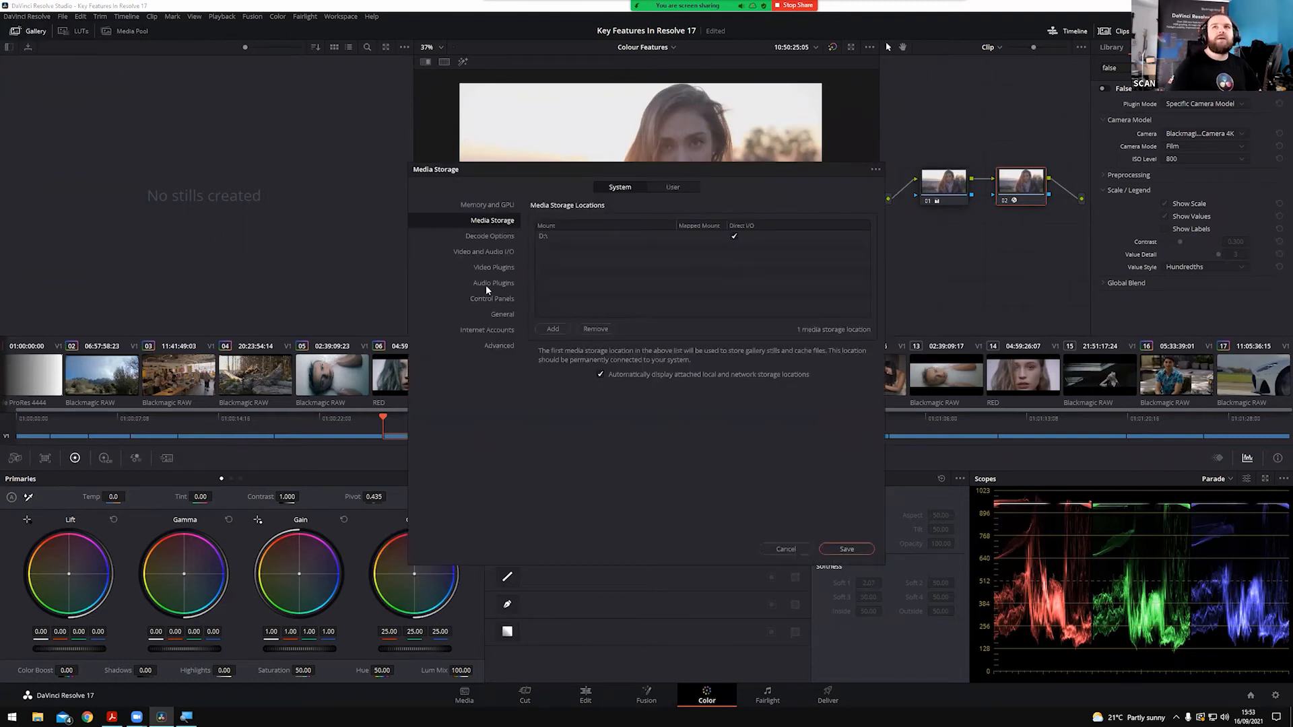
pyautogui.click(506, 315)
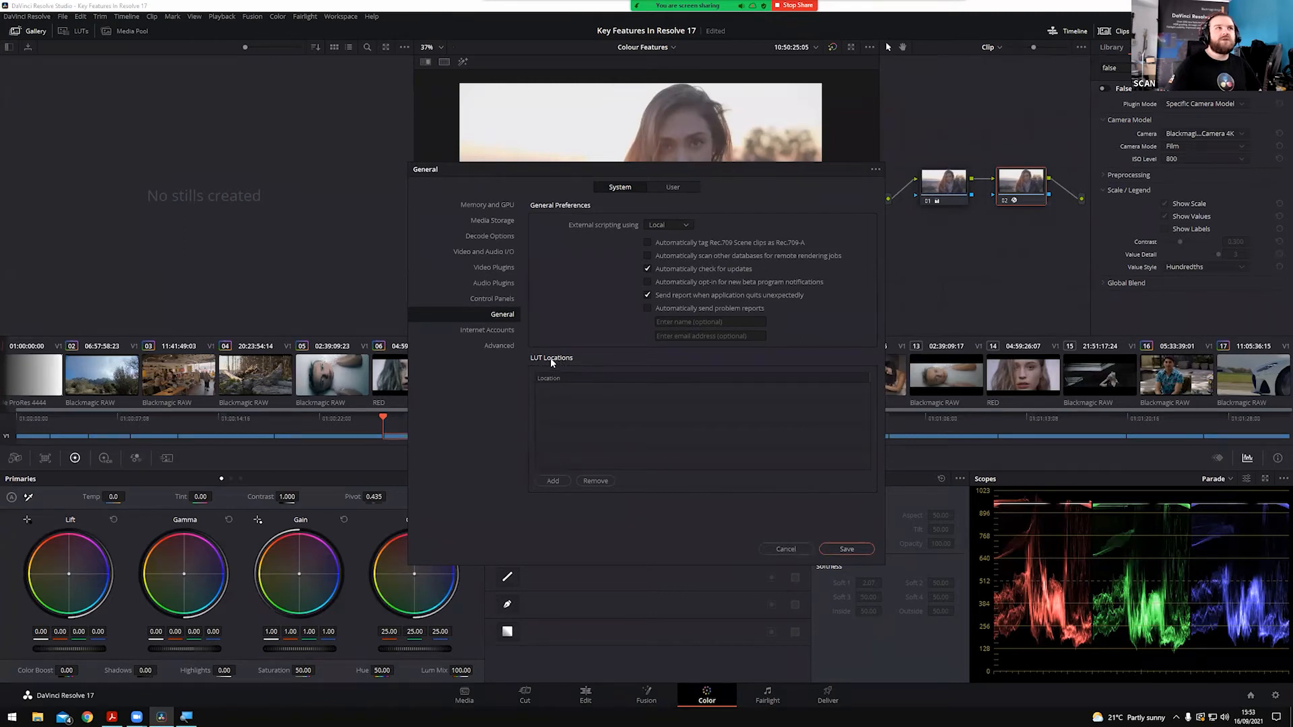
pyautogui.click(507, 218)
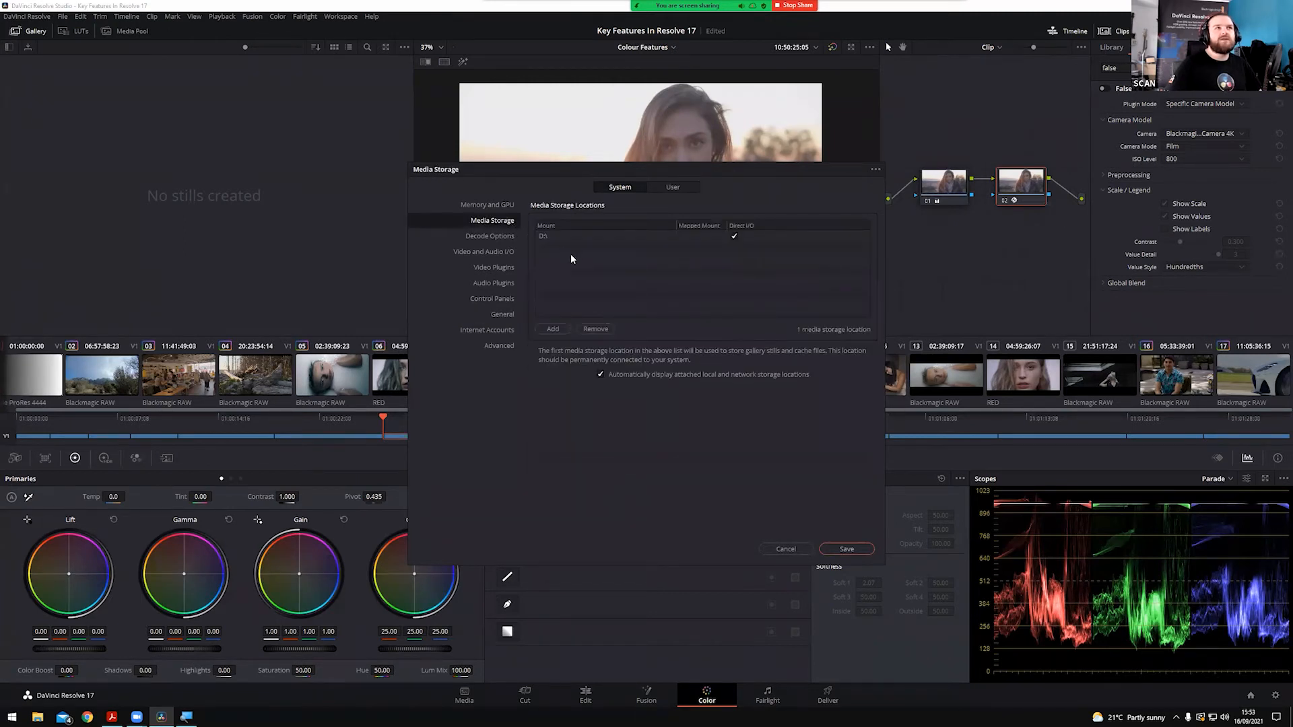
pyautogui.click(504, 313)
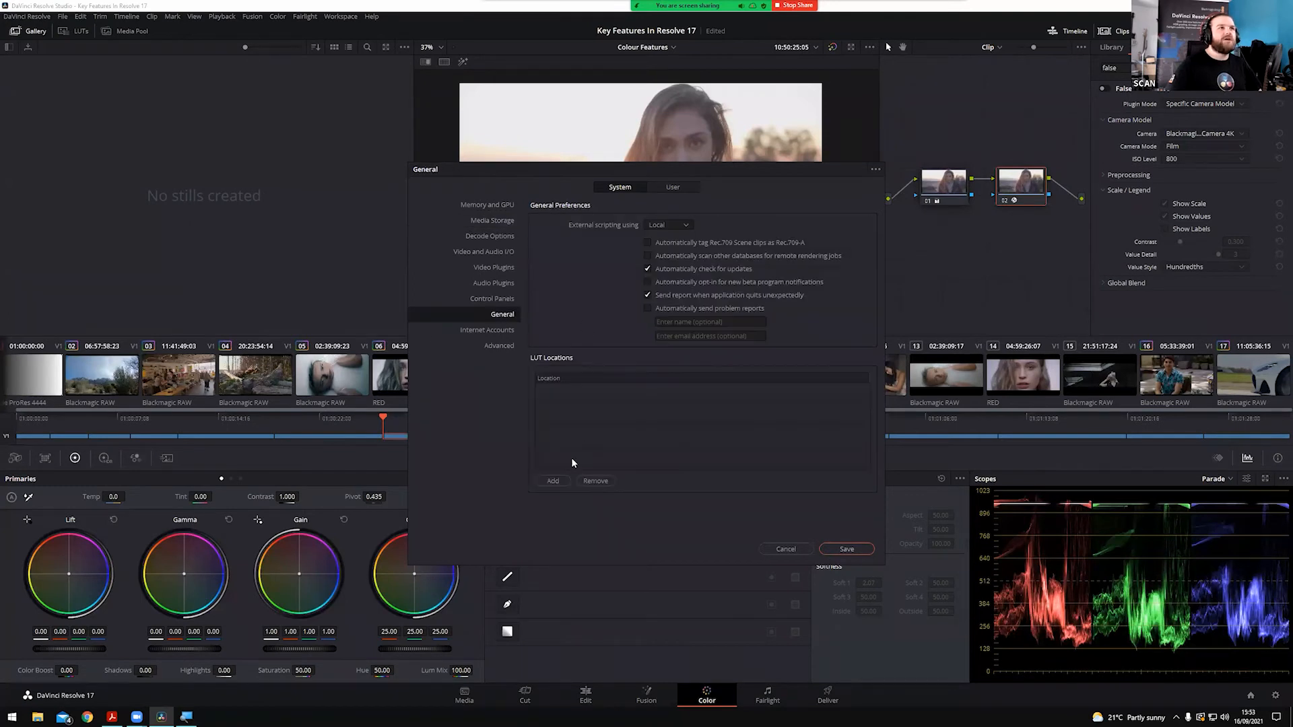
pyautogui.click(553, 481)
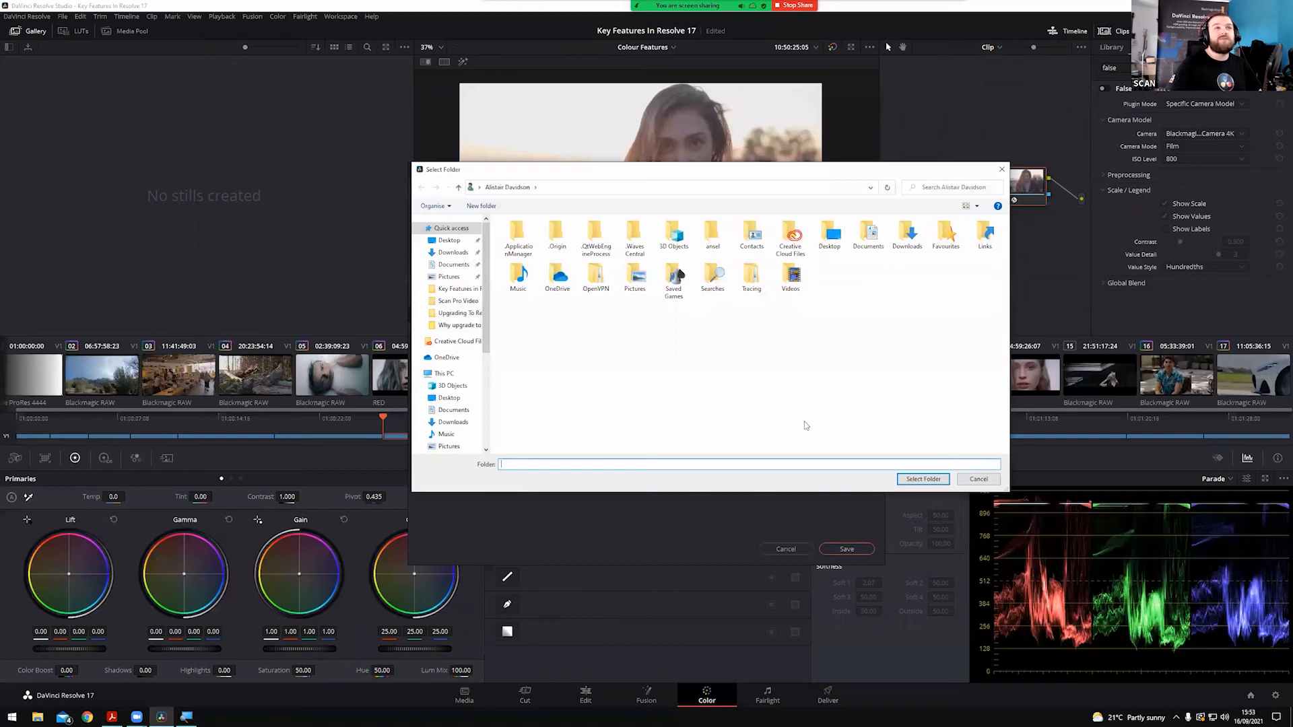
pyautogui.click(977, 479)
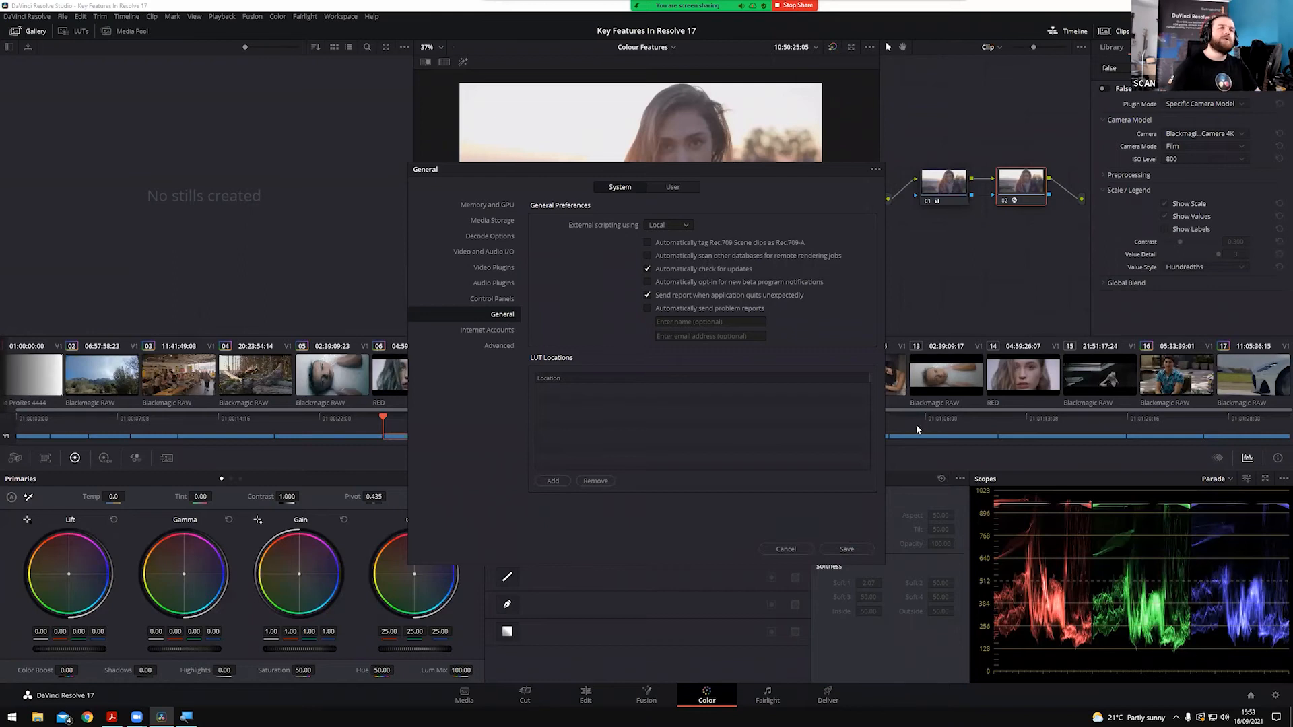
pyautogui.click(776, 550)
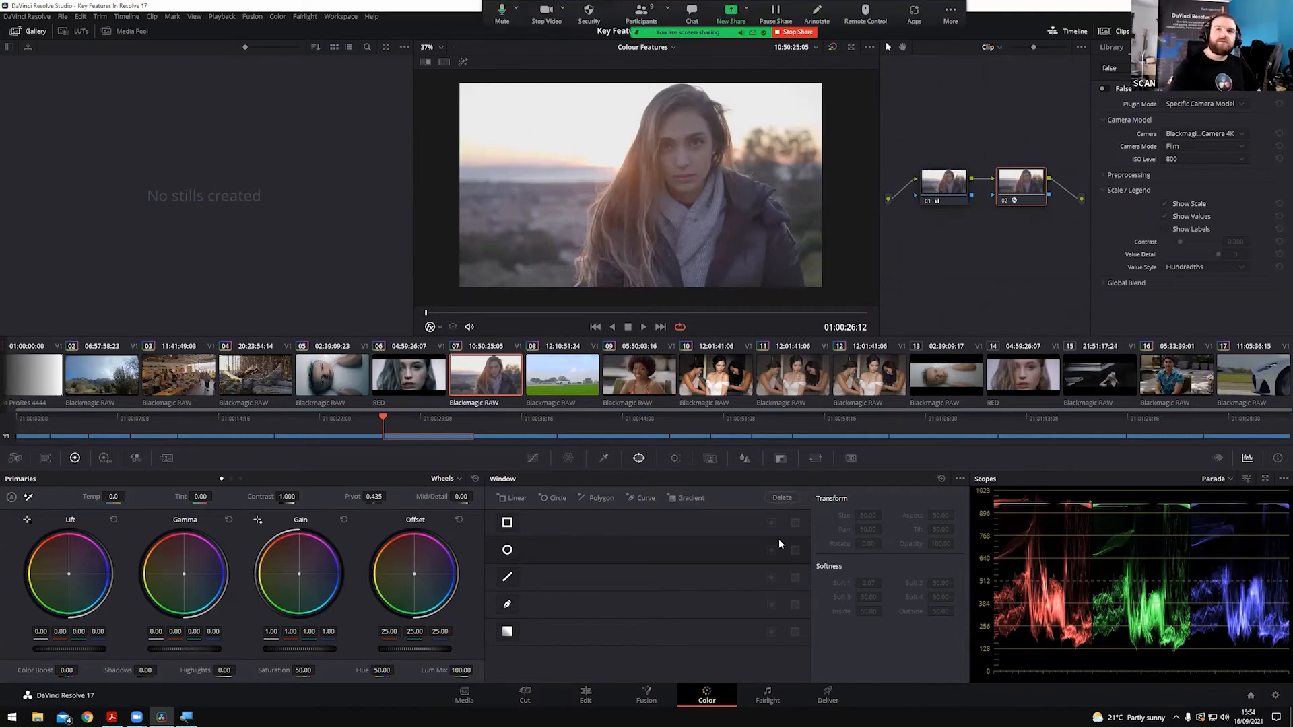
# Go to the Edit page and open the Portrait timeline
pyautogui.click(605, 694)
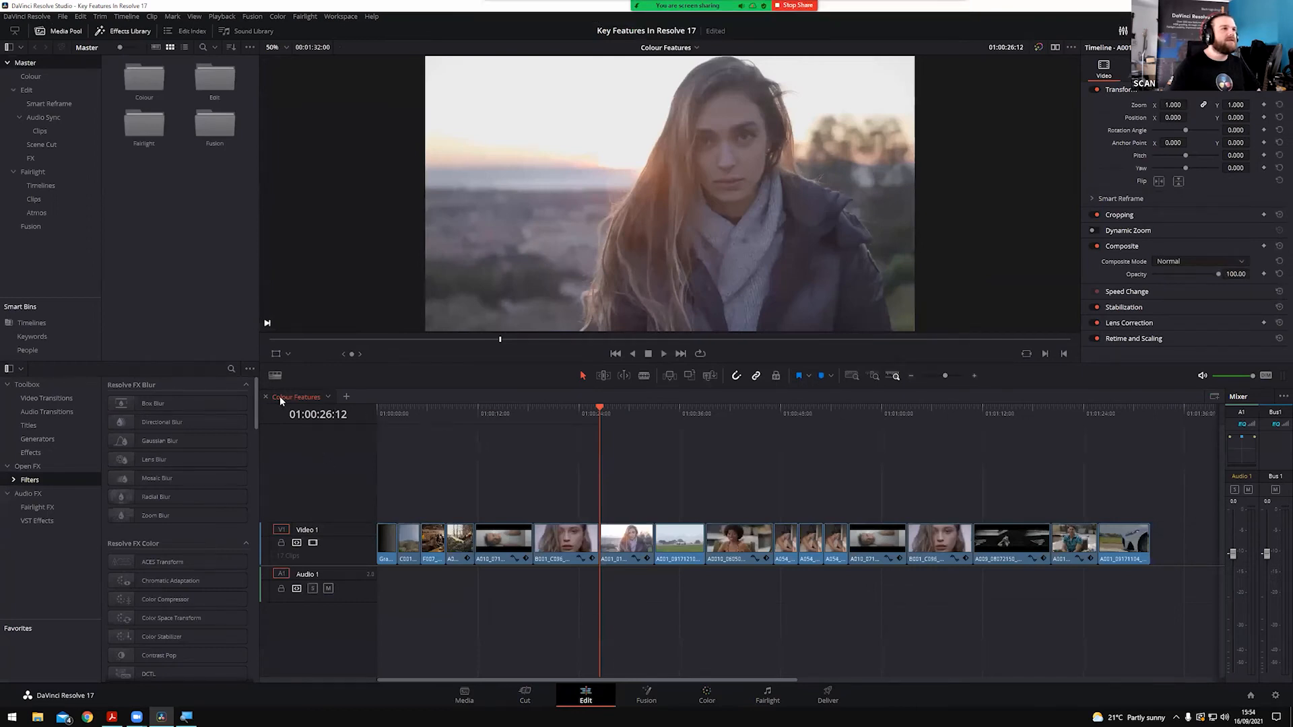
pyautogui.click(328, 398)
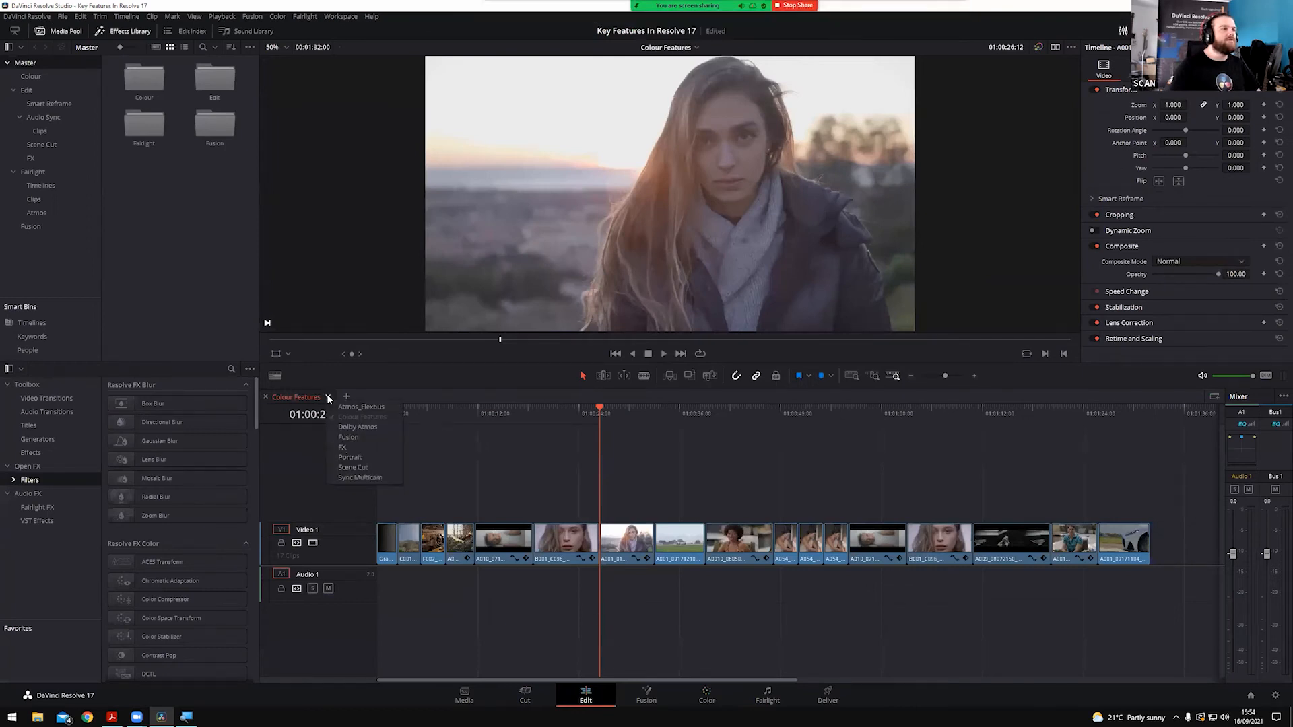
pyautogui.click(357, 458)
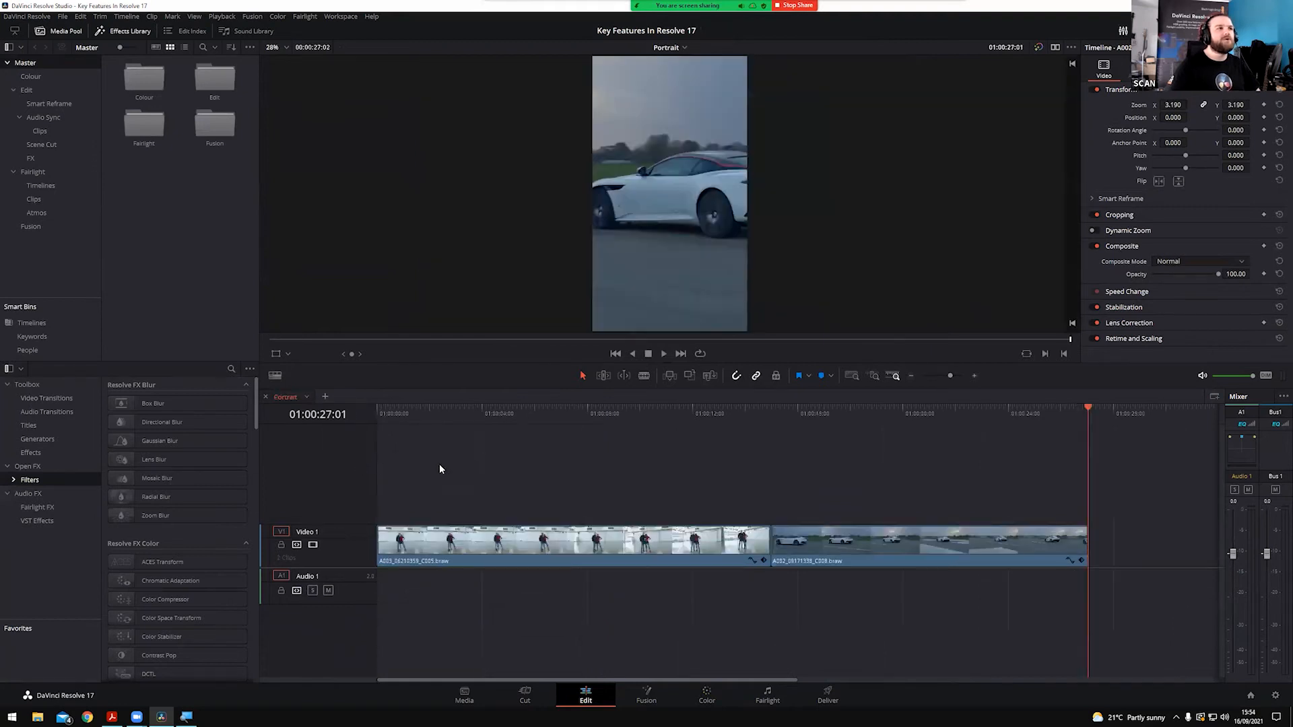
# Play the Portrait timeline from its start and scrub through the first clip to review its vertical framing
pyautogui.moveTo(625, 425); pyautogui.dragTo(382, 423)
pyautogui.press('space')
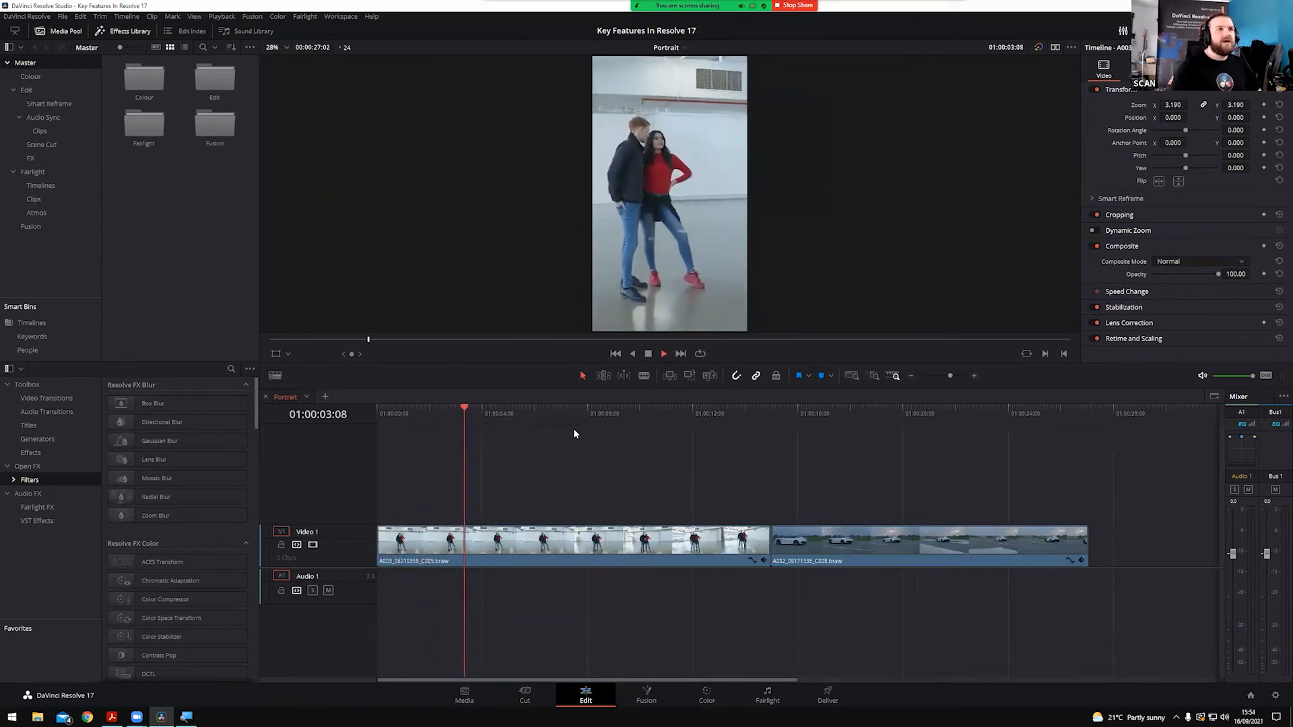
pyautogui.press('space')
pyautogui.moveTo(514, 420); pyautogui.dragTo(446, 437)
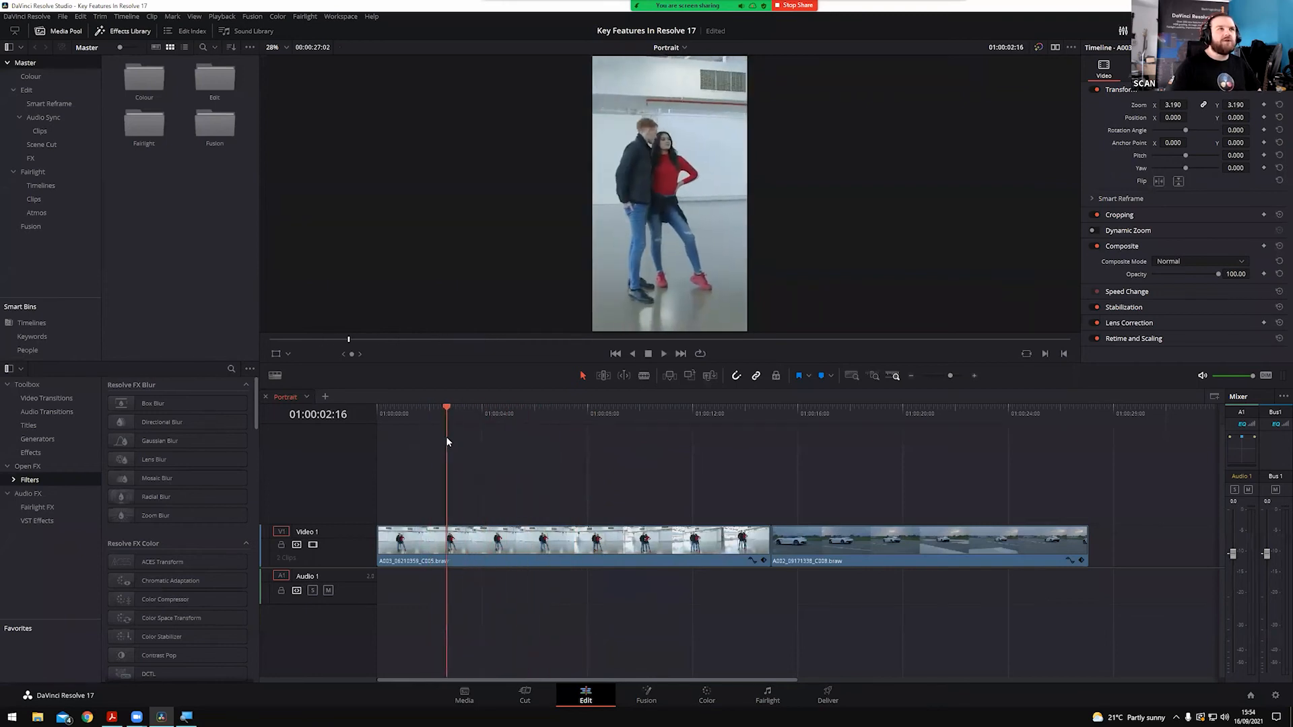
# Try resetting the first clip's zoom to 1.000 to view its full landscape frame, and undo the reset
pyautogui.click(522, 540)
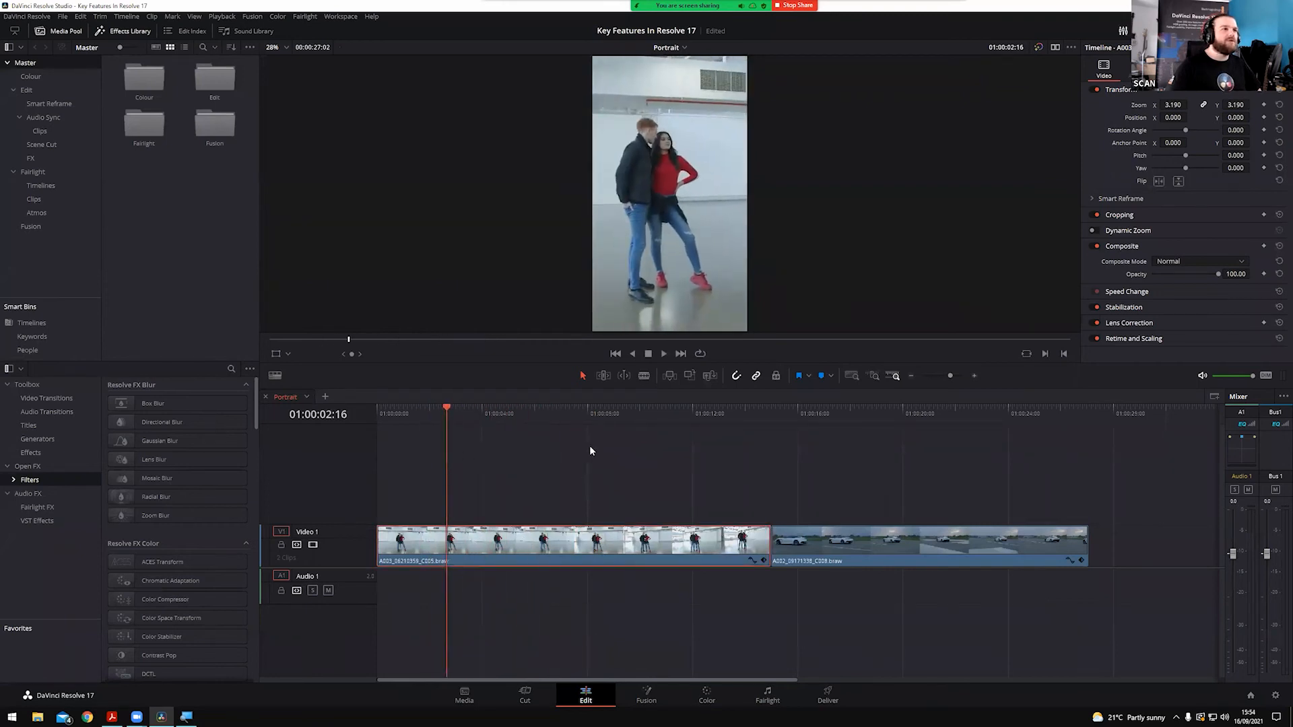
pyautogui.doubleClick(1143, 108)
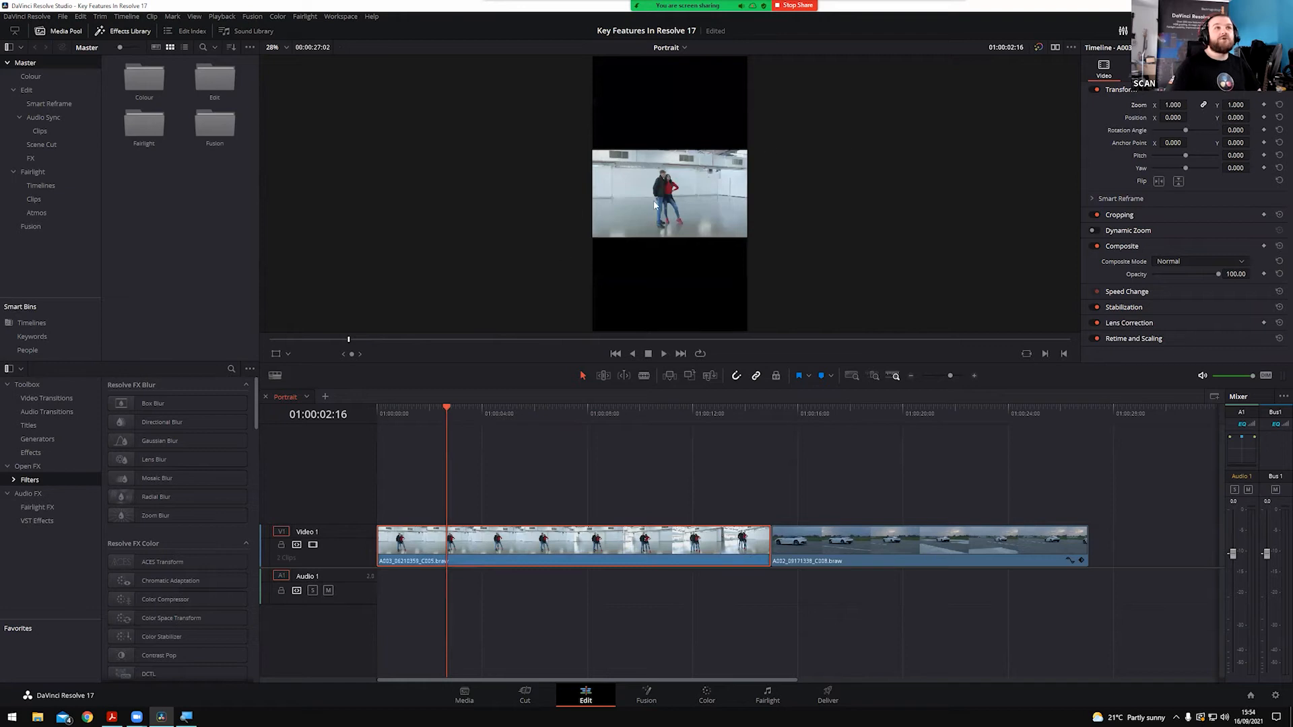
pyautogui.hotkey('ctrl', 'z')
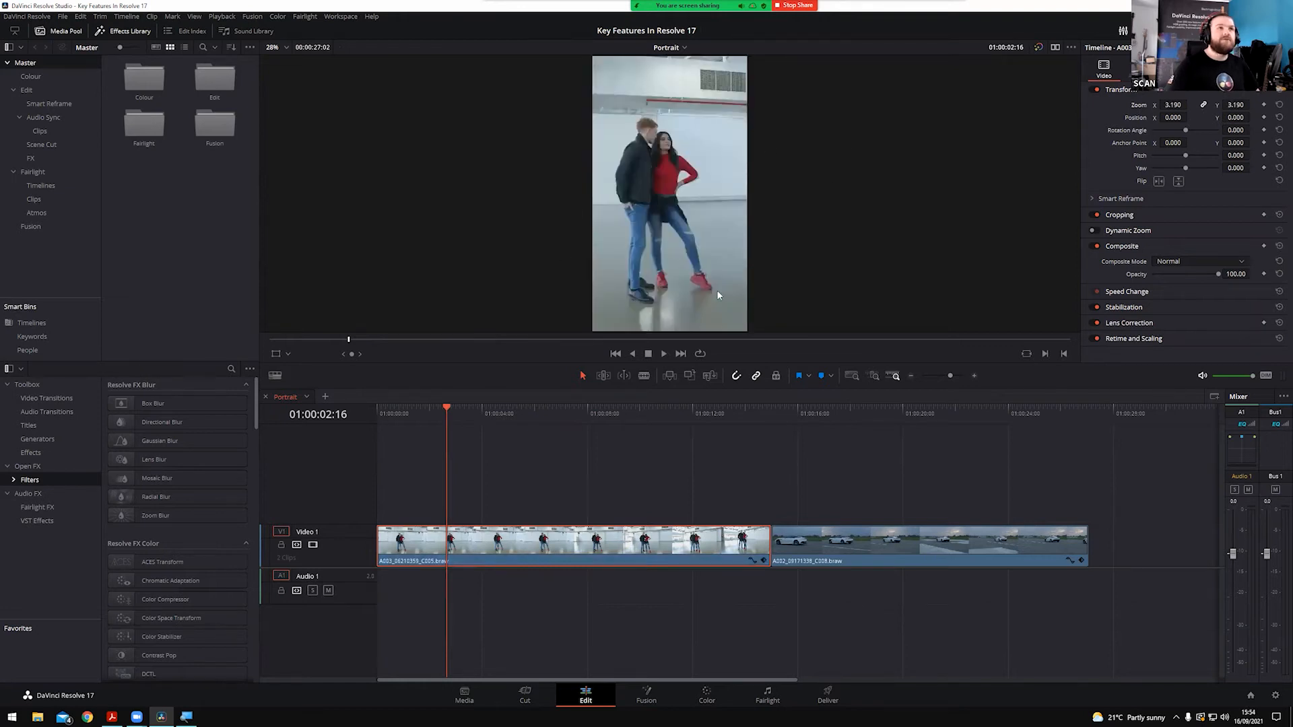
# Replay the first clip from its start to review the vertical framing, scrub back to 01:00:04:23 and select the clip
pyautogui.moveTo(443, 417); pyautogui.dragTo(358, 421)
pyautogui.press('space')
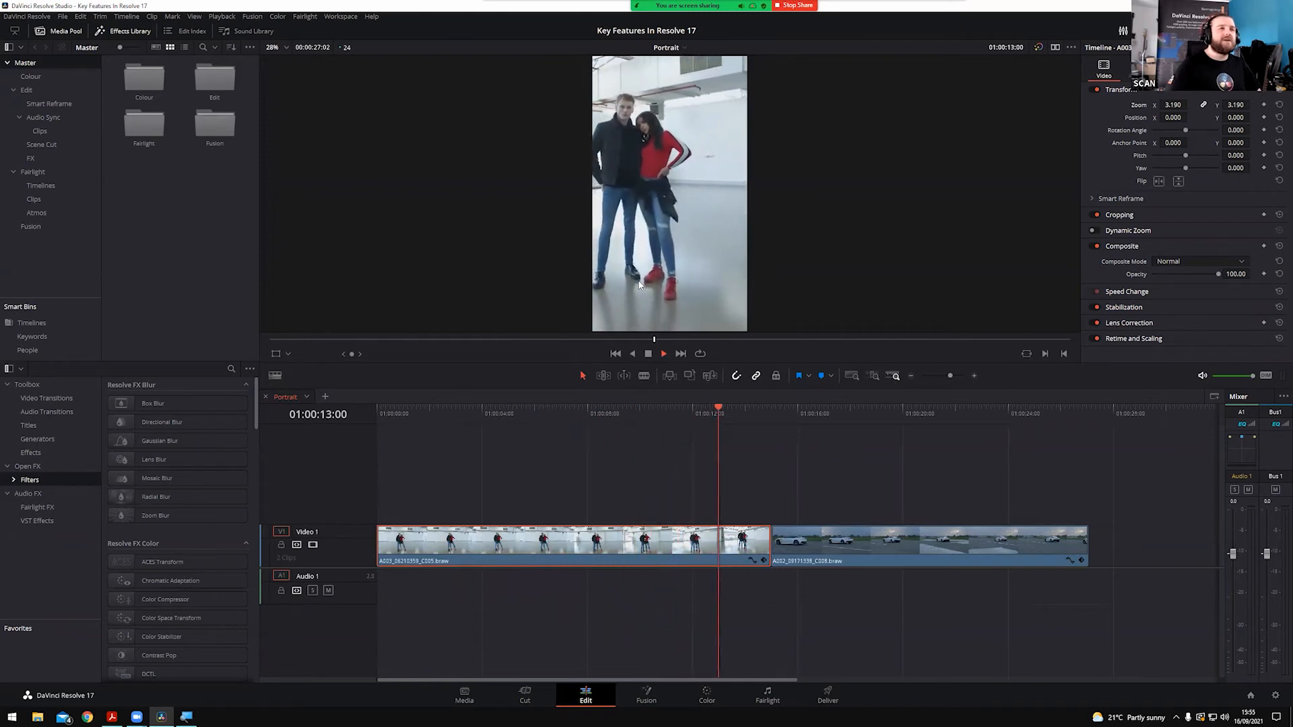
pyautogui.press('space')
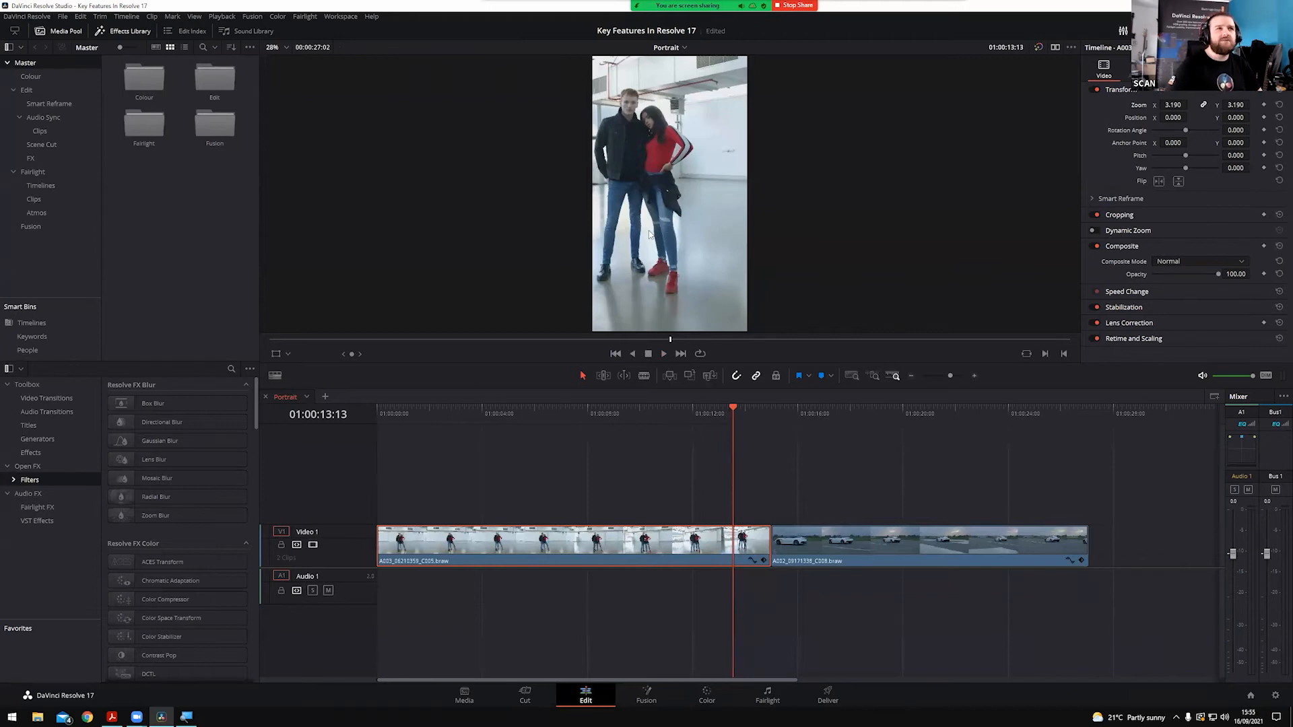
pyautogui.moveTo(637, 409); pyautogui.dragTo(506, 406)
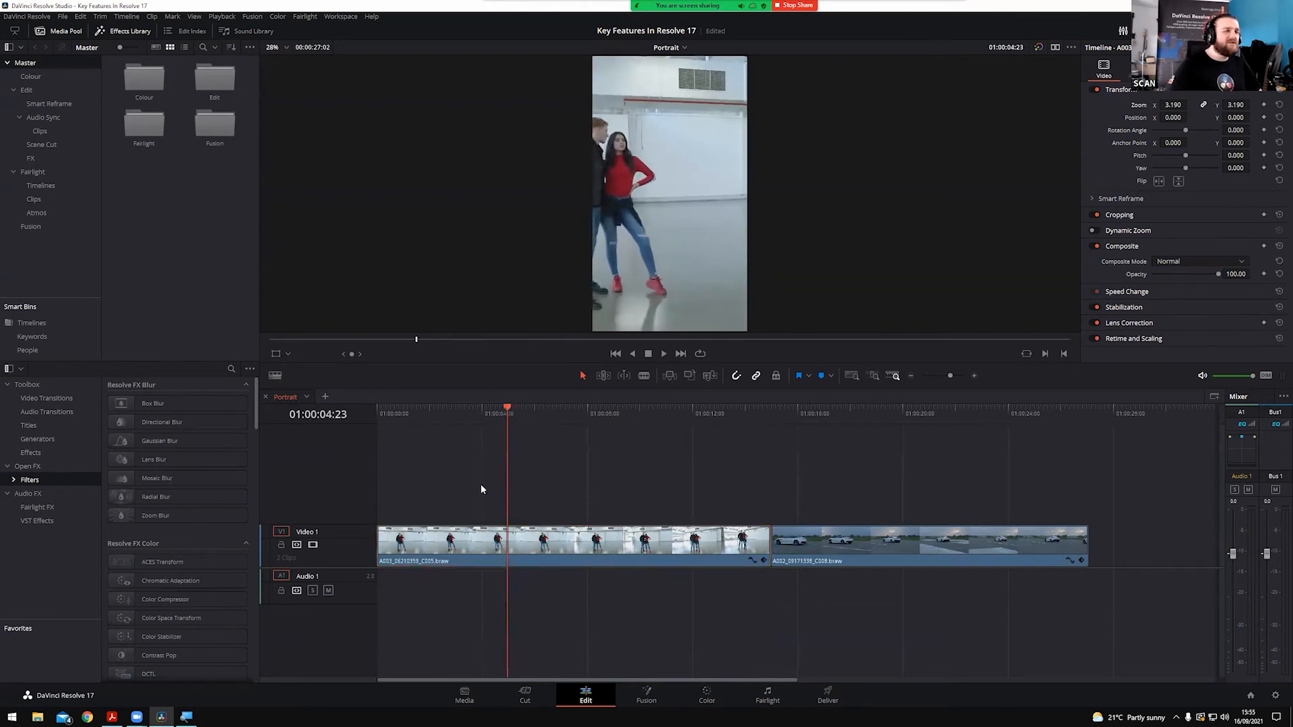
pyautogui.click(516, 551)
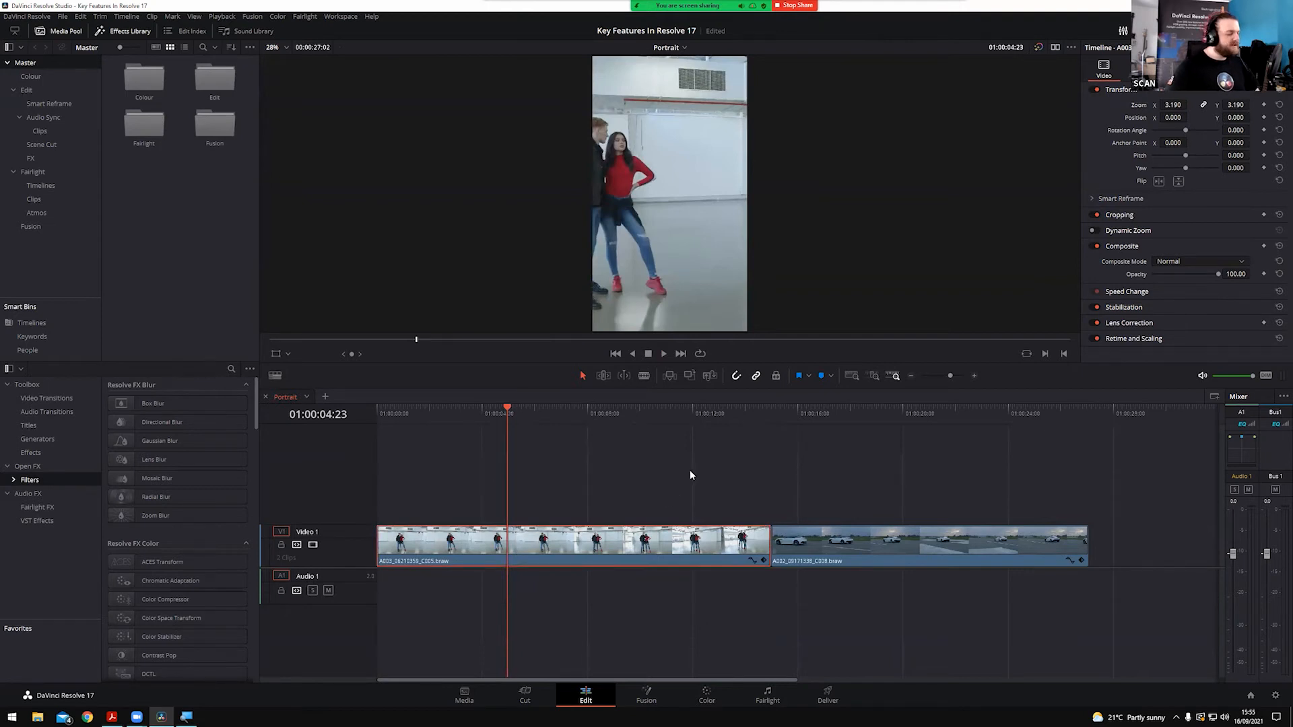
# Reframe the first clip with Smart Reframe's object of interest on Auto, and play the clip from its beginning to check the framing
pyautogui.click(1092, 199)
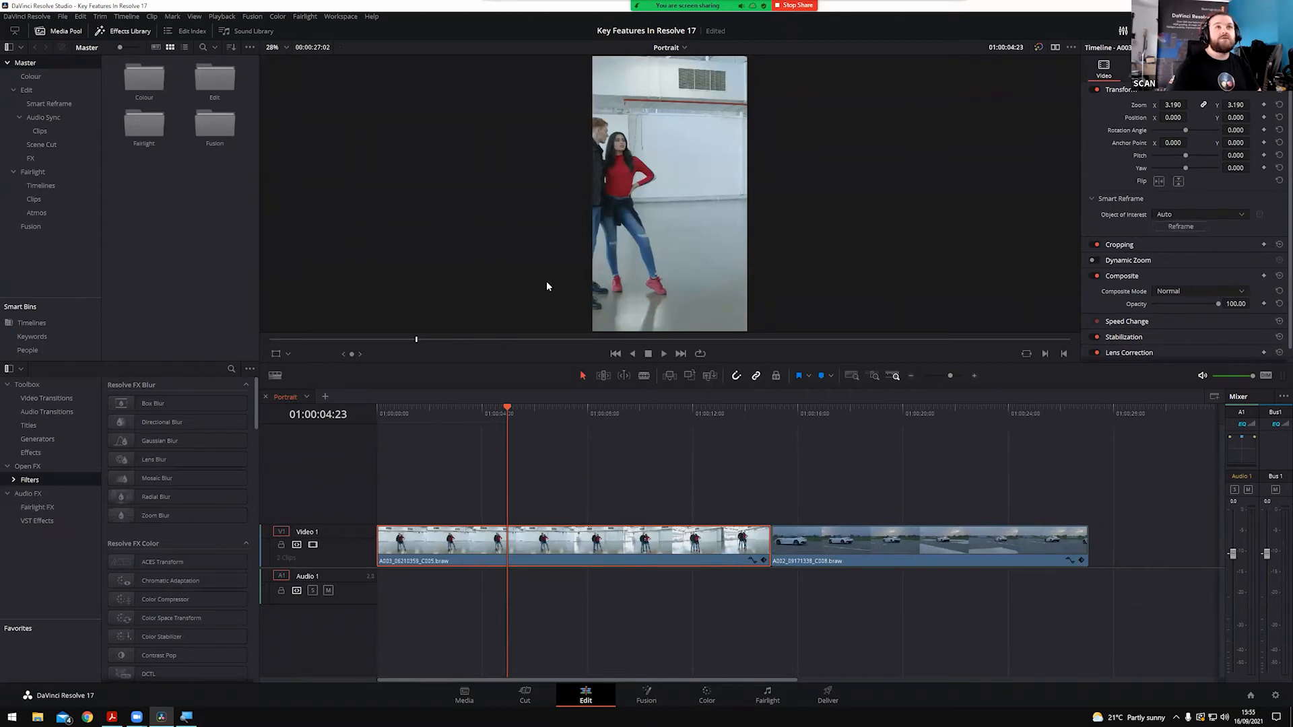
pyautogui.click(1175, 228)
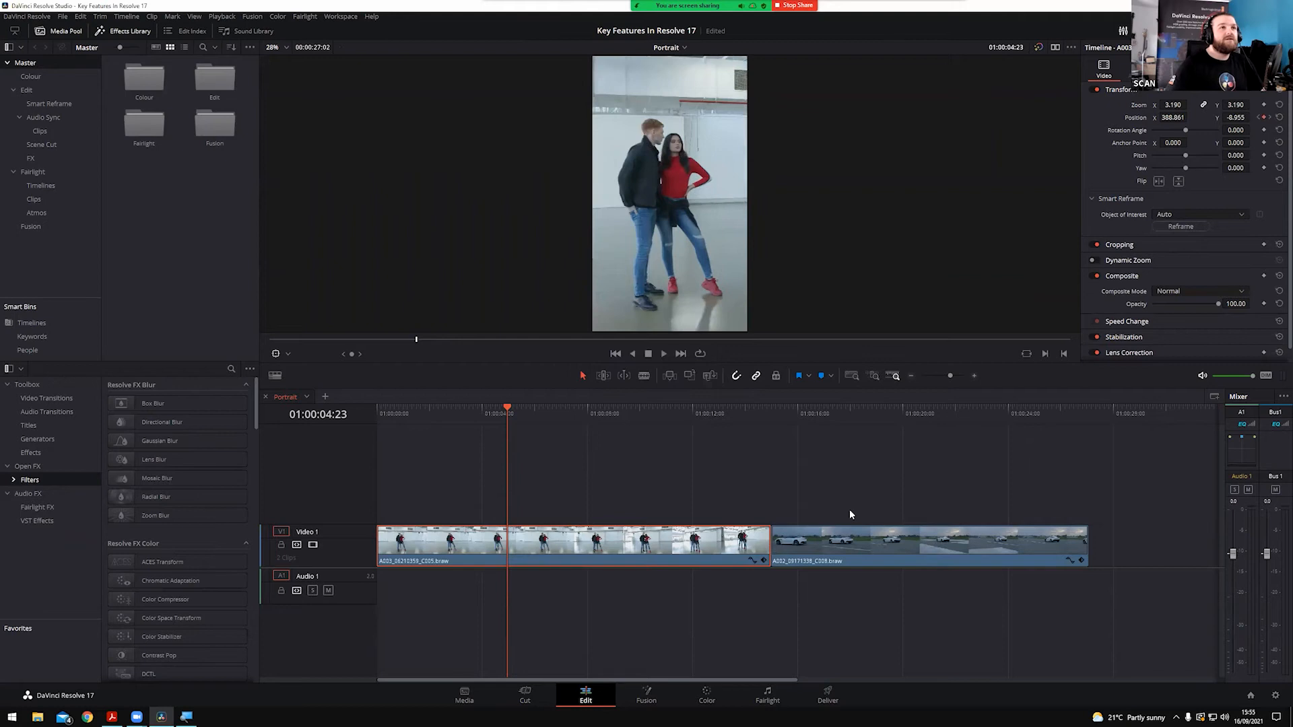
pyautogui.moveTo(494, 414); pyautogui.dragTo(420, 410)
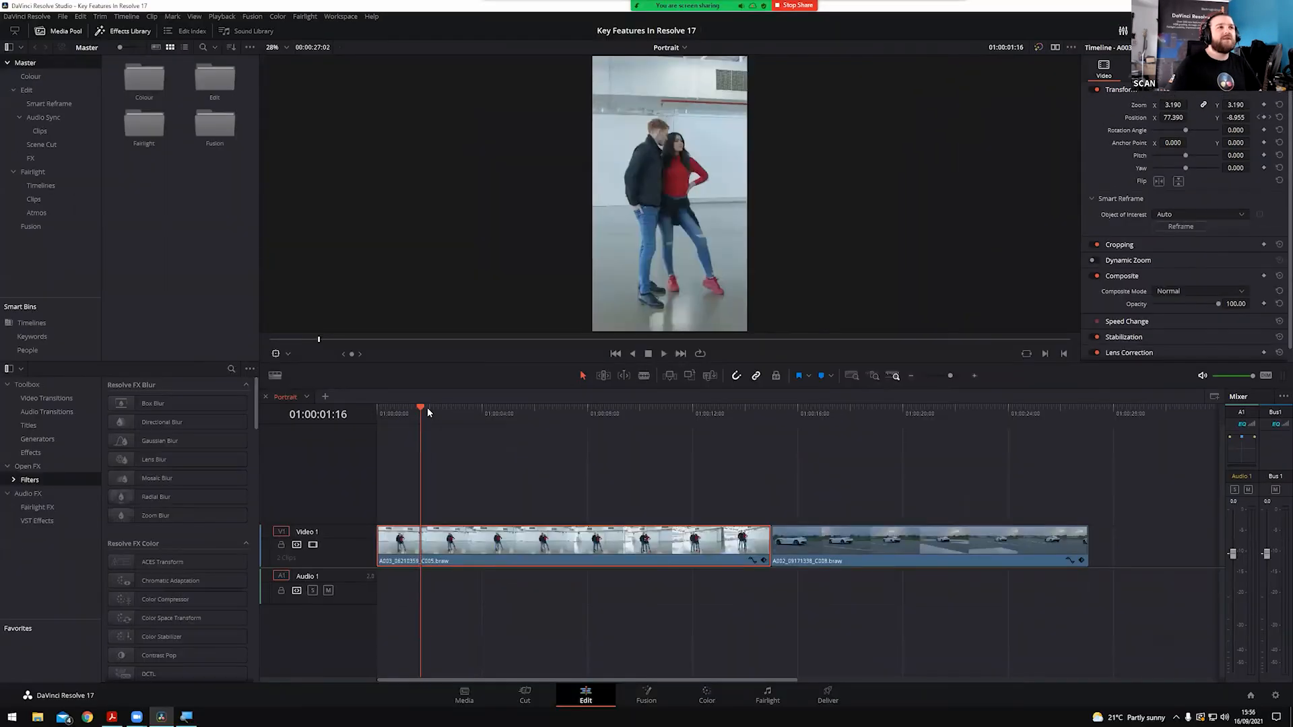
pyautogui.moveTo(425, 408); pyautogui.dragTo(390, 408)
pyautogui.press('space')
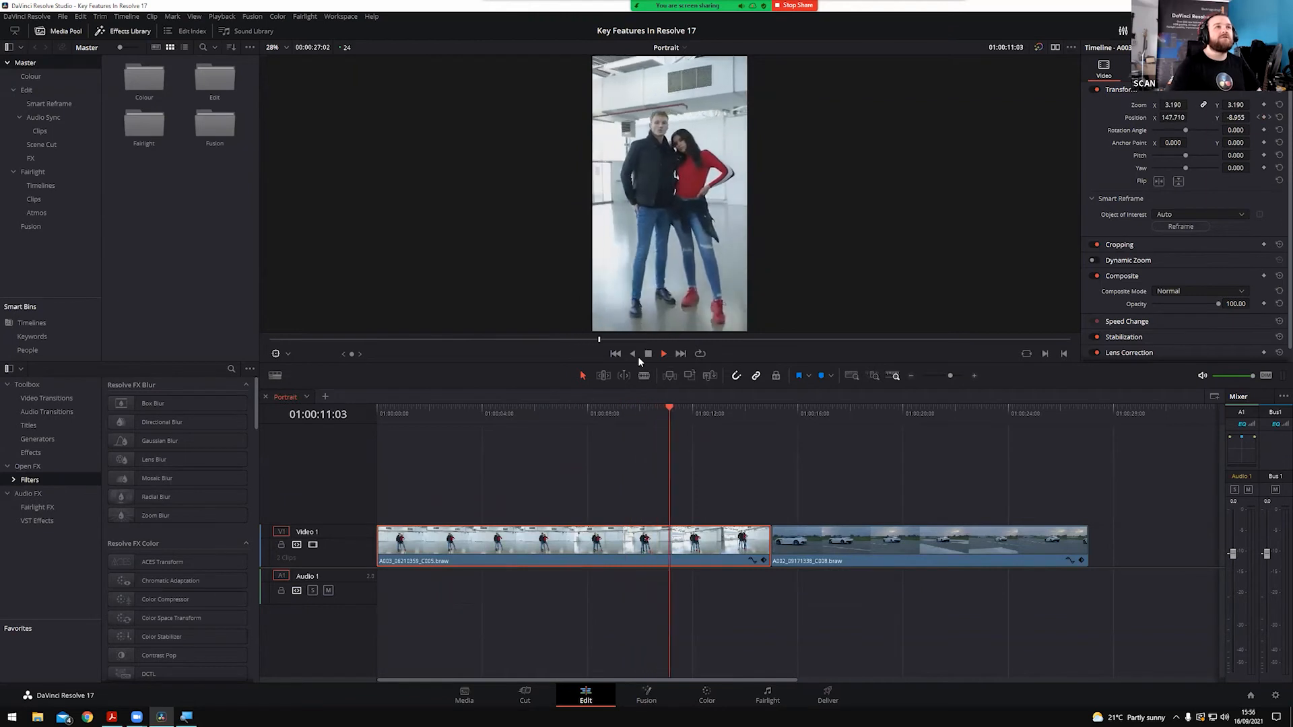
pyautogui.scroll(-1, 677, 236)
pyautogui.scroll(1, 676, 235)
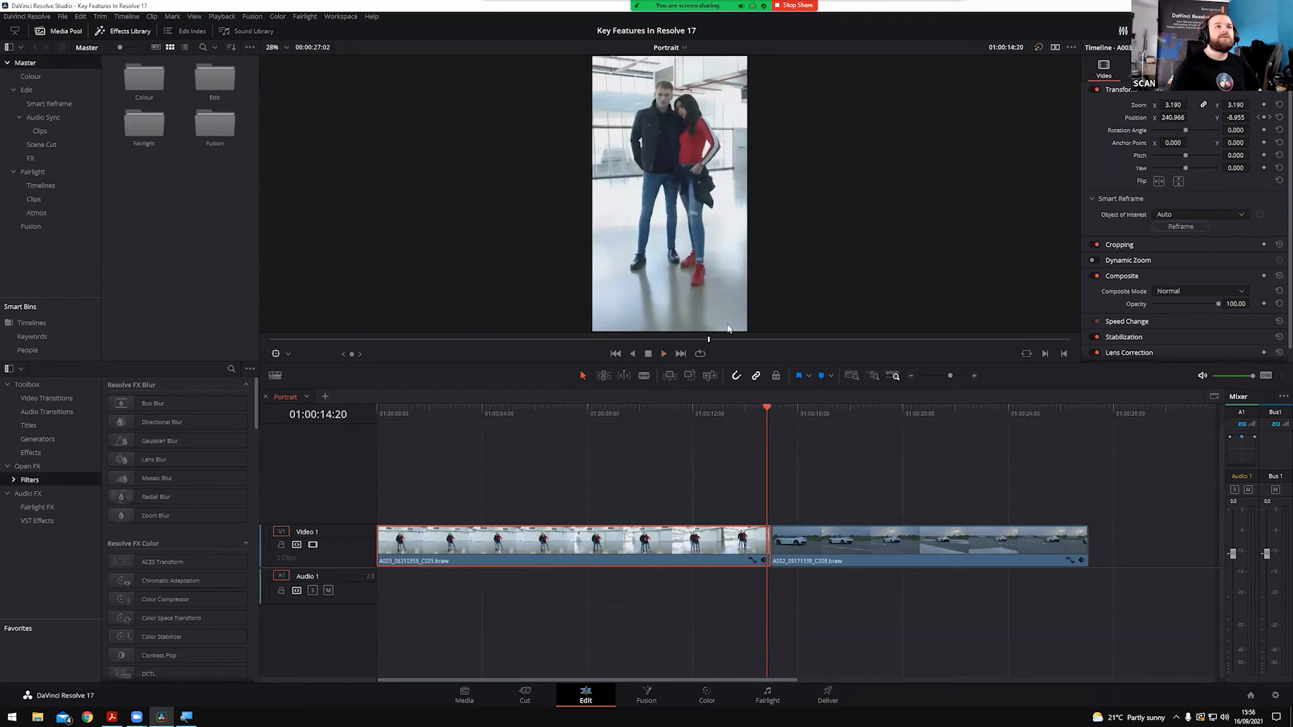
# Examine the first clip's Position X keyframes in its timeline curve editor, and close the curve view
pyautogui.click(752, 561)
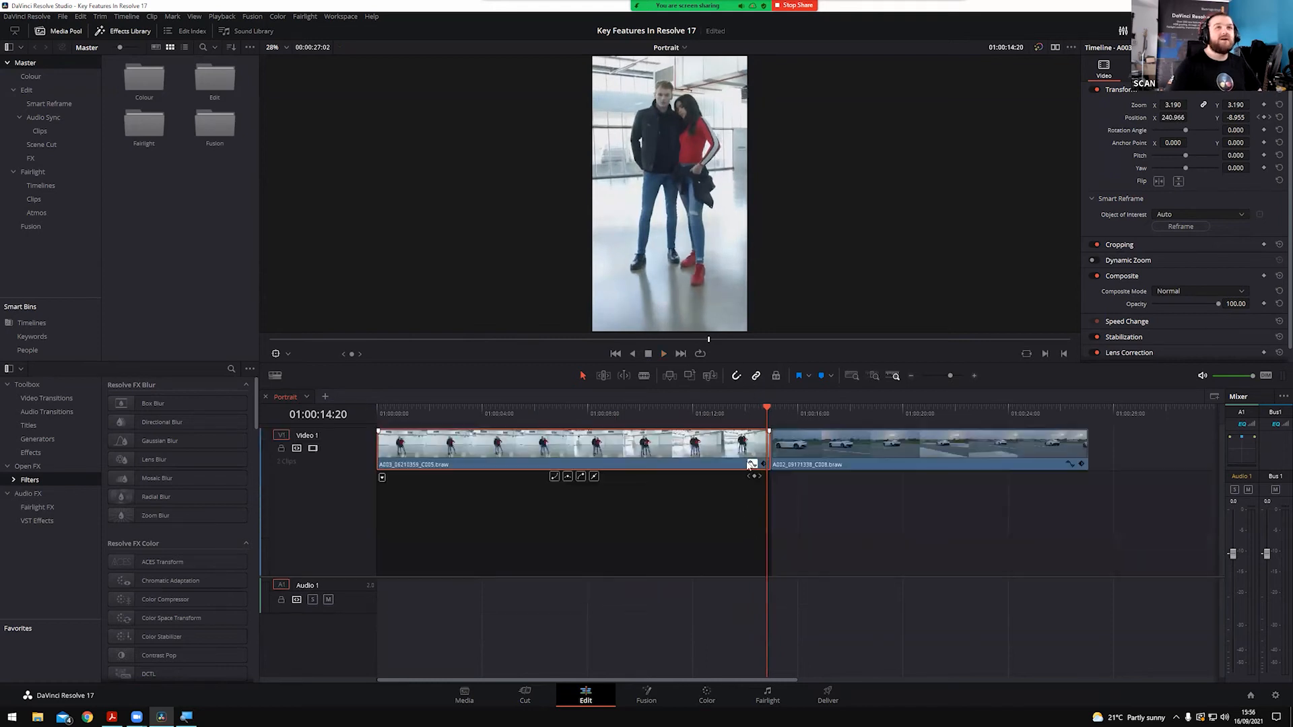
pyautogui.click(811, 559)
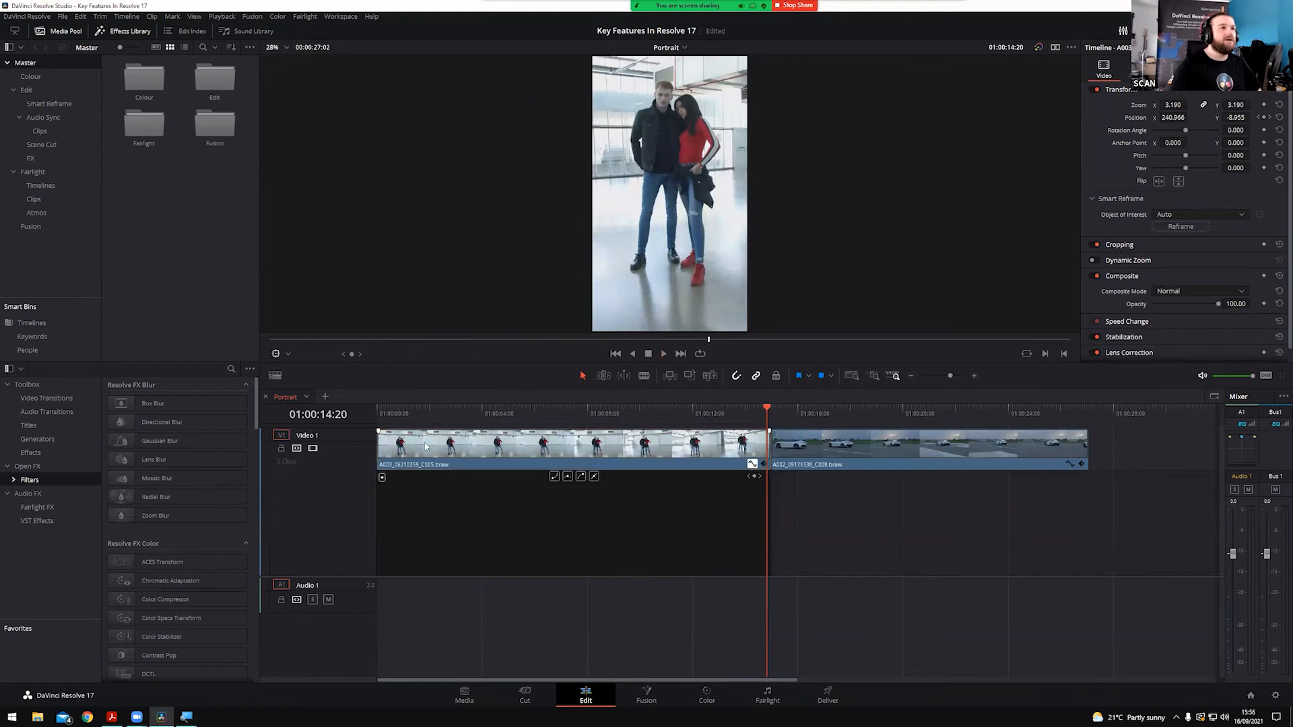
pyautogui.click(382, 478)
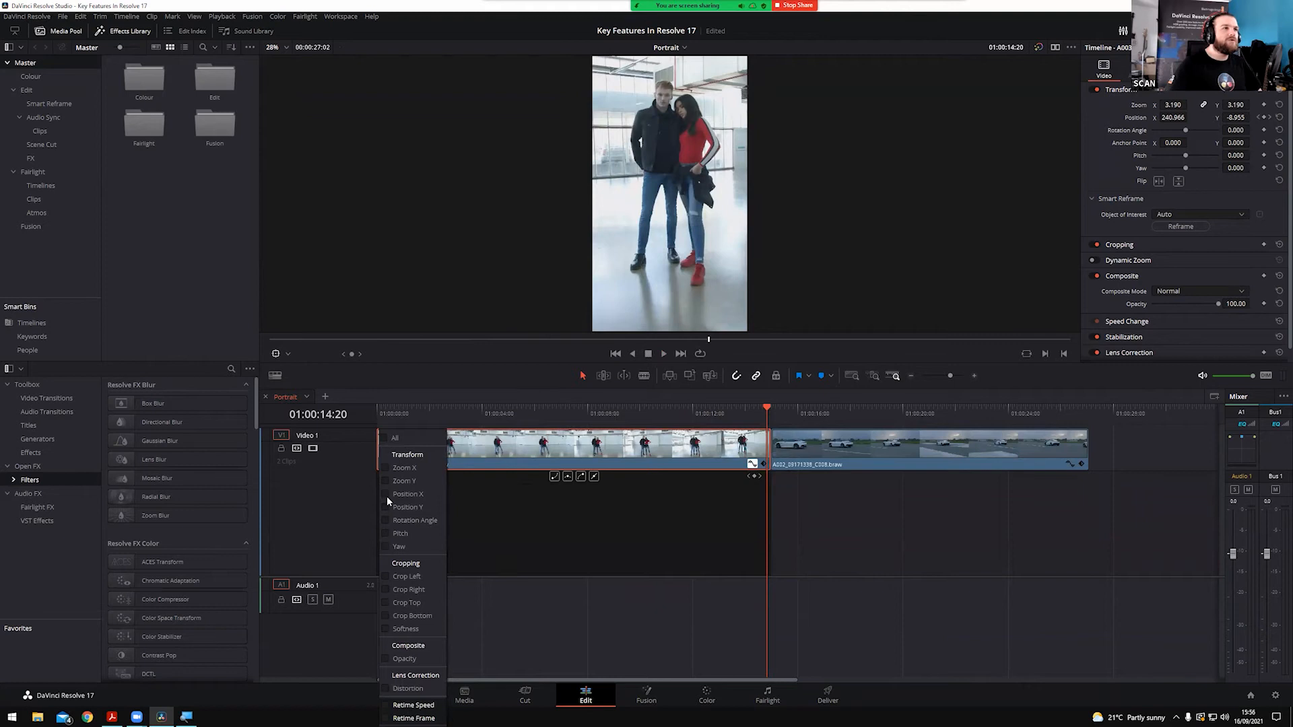
pyautogui.click(385, 493)
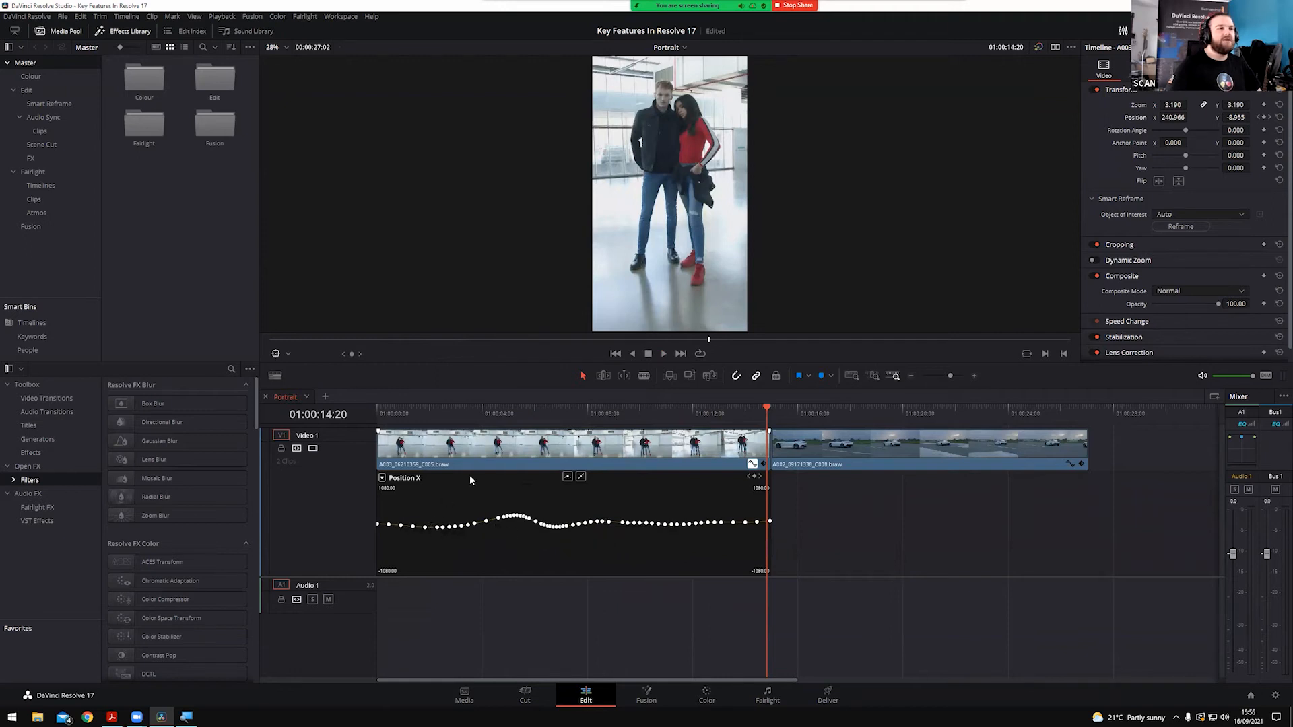
pyautogui.moveTo(436, 415); pyautogui.dragTo(388, 477)
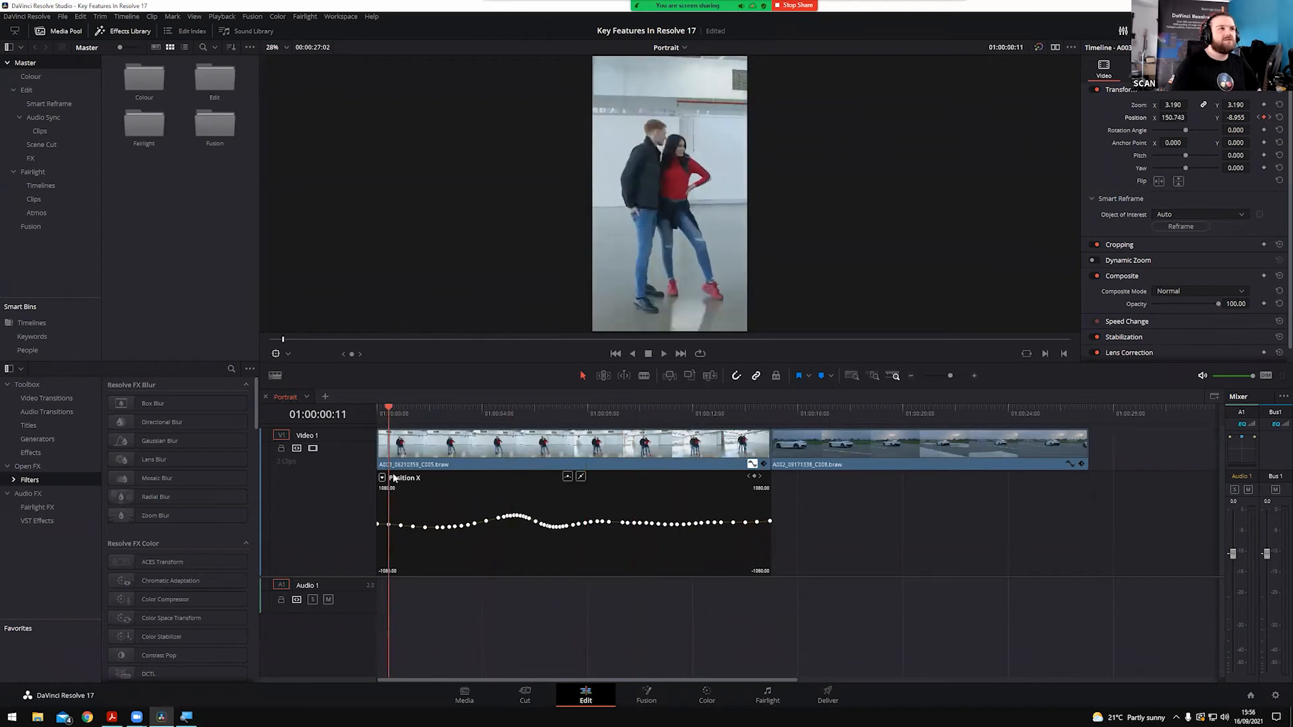
pyautogui.click(752, 465)
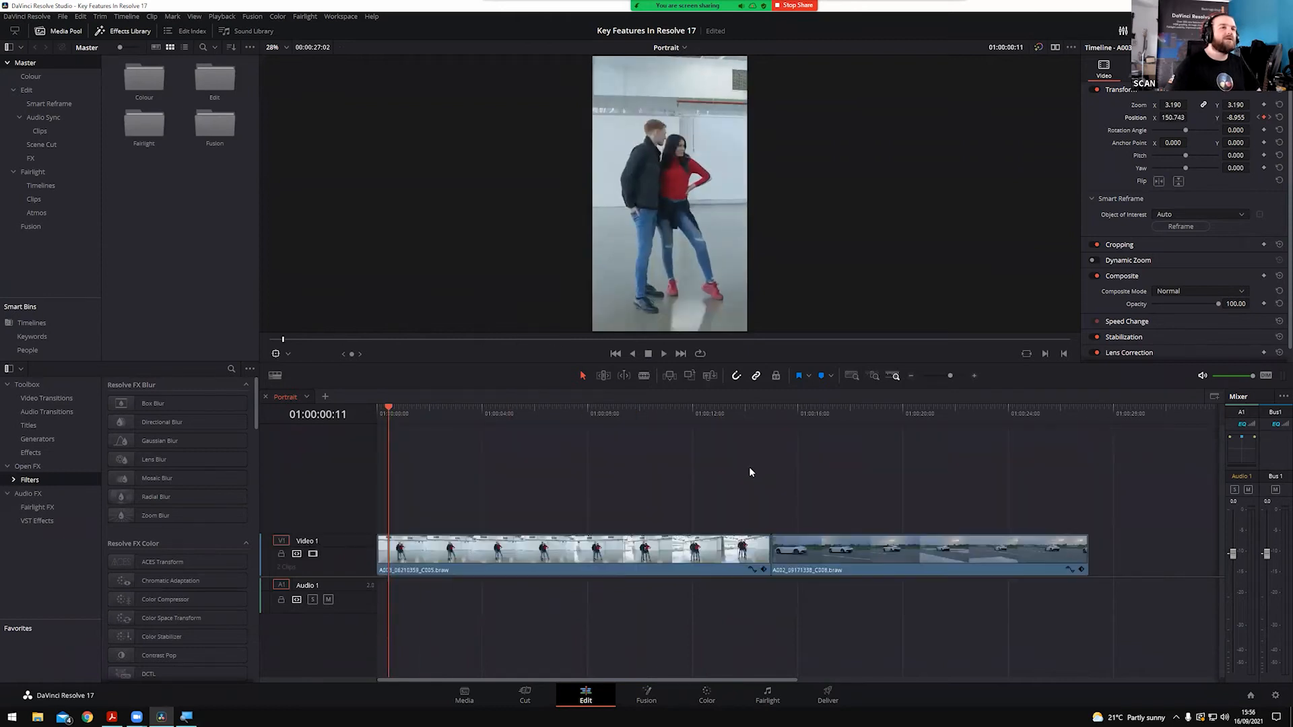
# Play the car clip from its start to review its current framing, and return the playhead to the clip's first frame
pyautogui.click(773, 417)
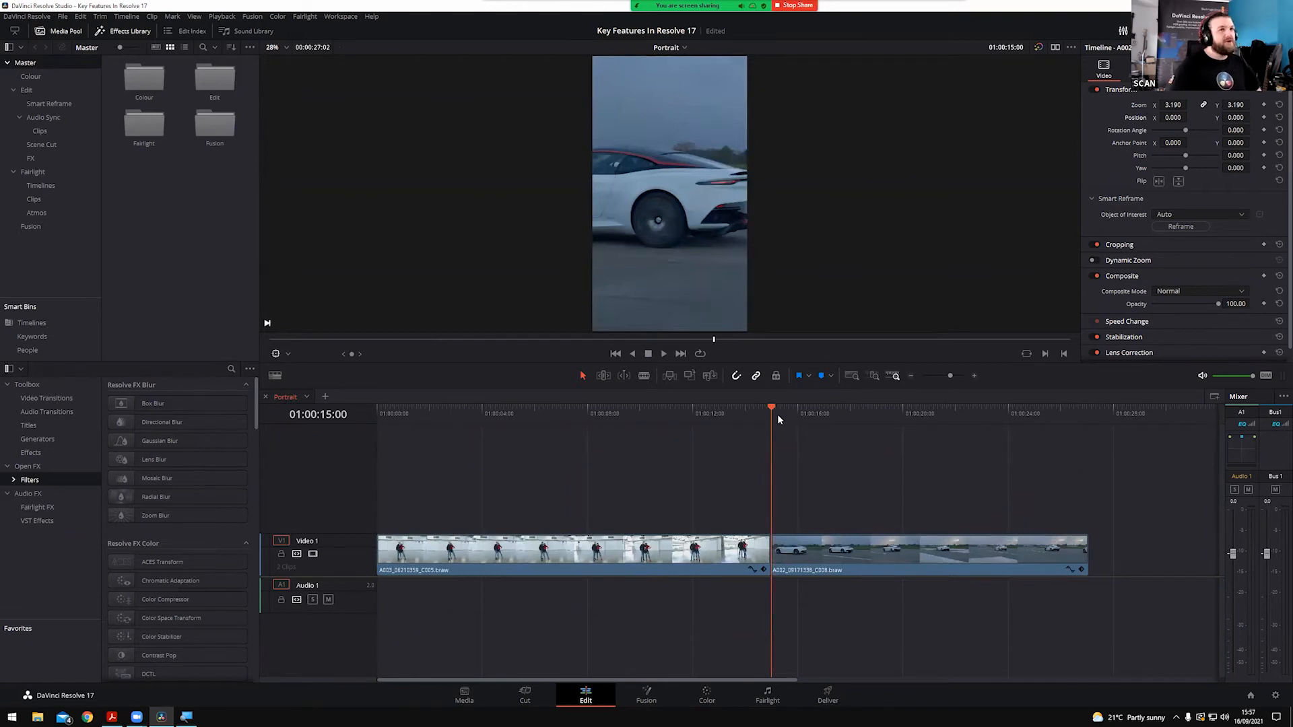
pyautogui.press('space')
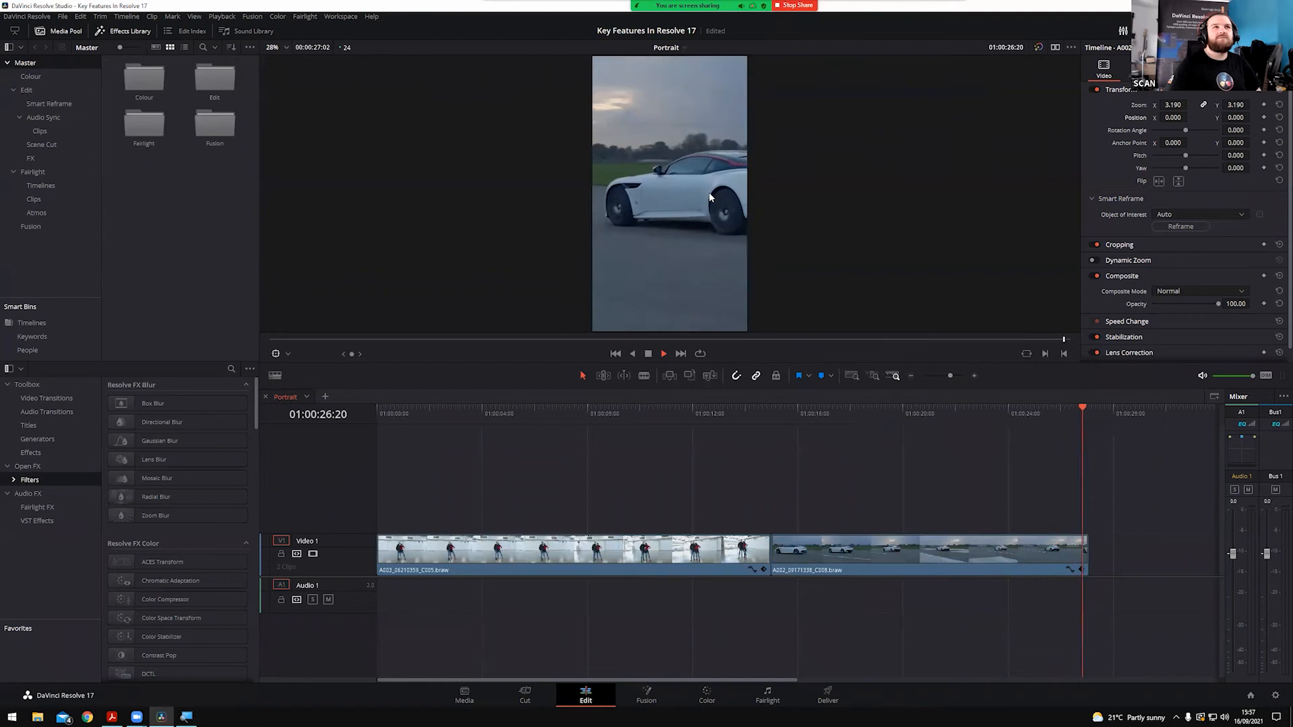
pyautogui.moveTo(878, 427); pyautogui.dragTo(771, 412)
# Smart Reframe the car clip using a Reference Point box around the rear light, hide the overlay and play the result
pyautogui.click(900, 557)
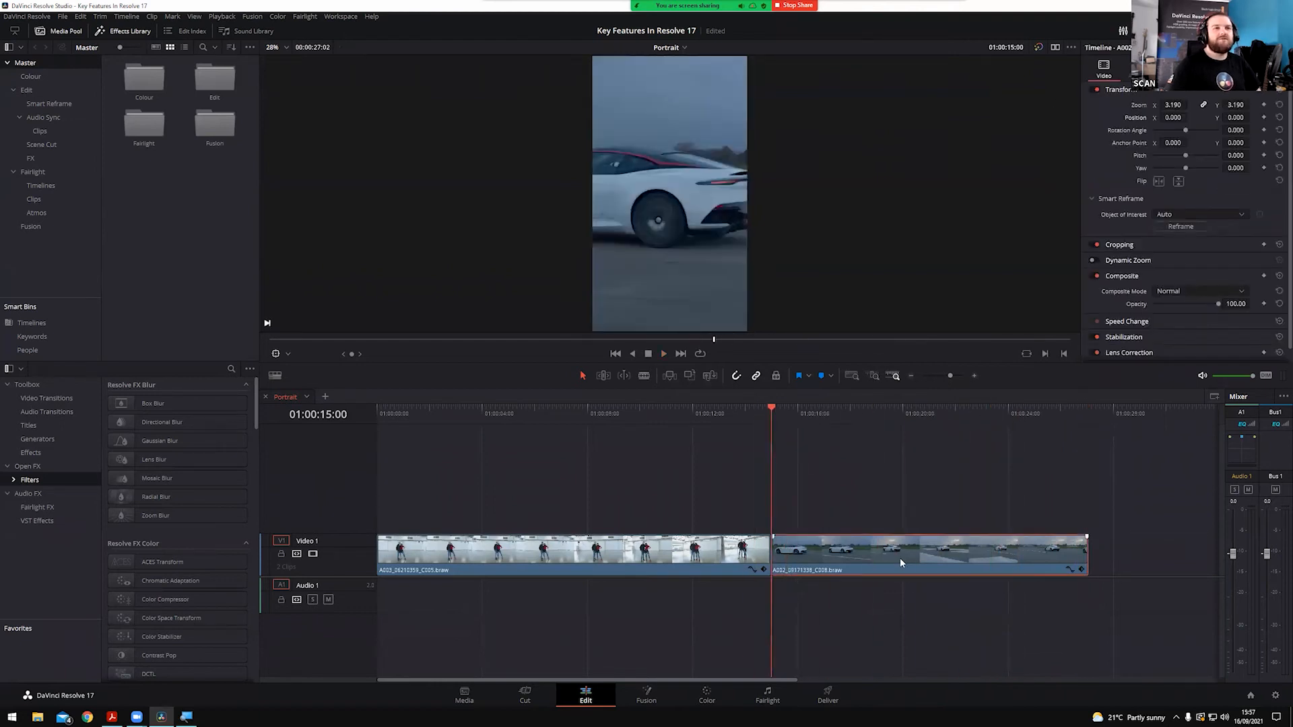
pyautogui.click(1173, 214)
pyautogui.click(1178, 238)
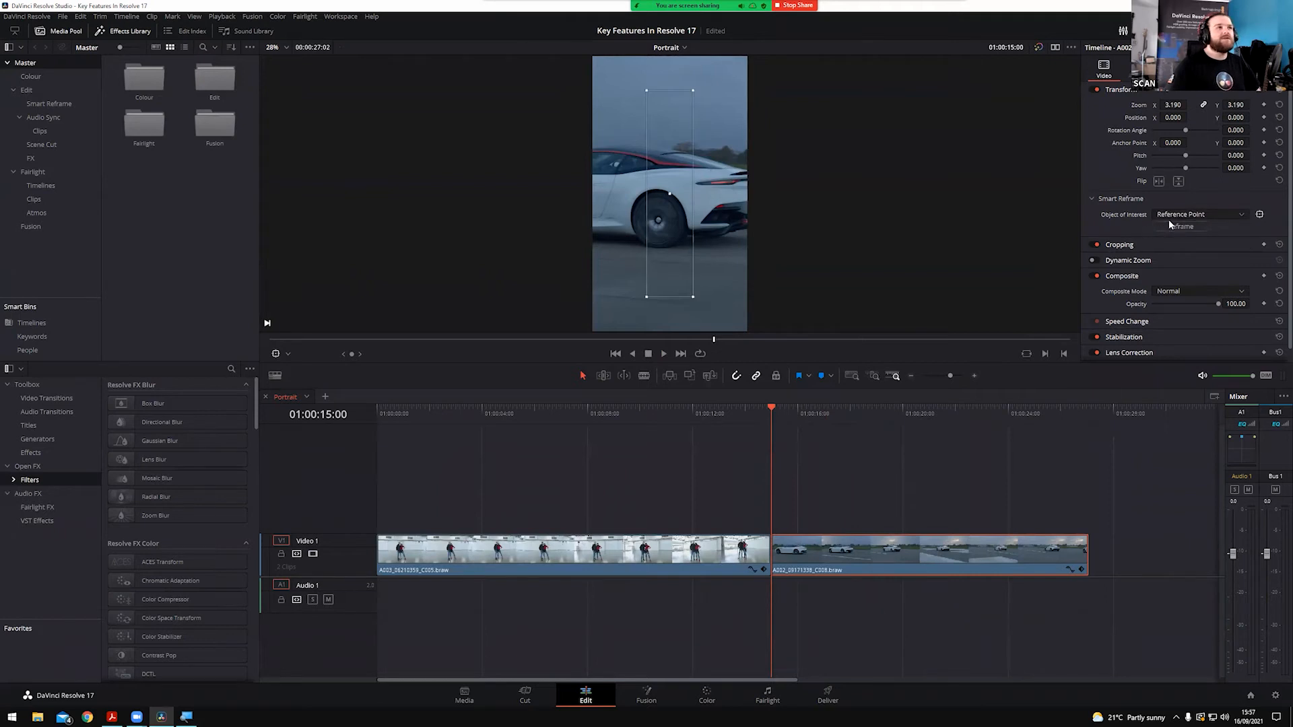
pyautogui.click(289, 354)
pyautogui.click(688, 192)
pyautogui.moveTo(693, 92); pyautogui.dragTo(717, 187)
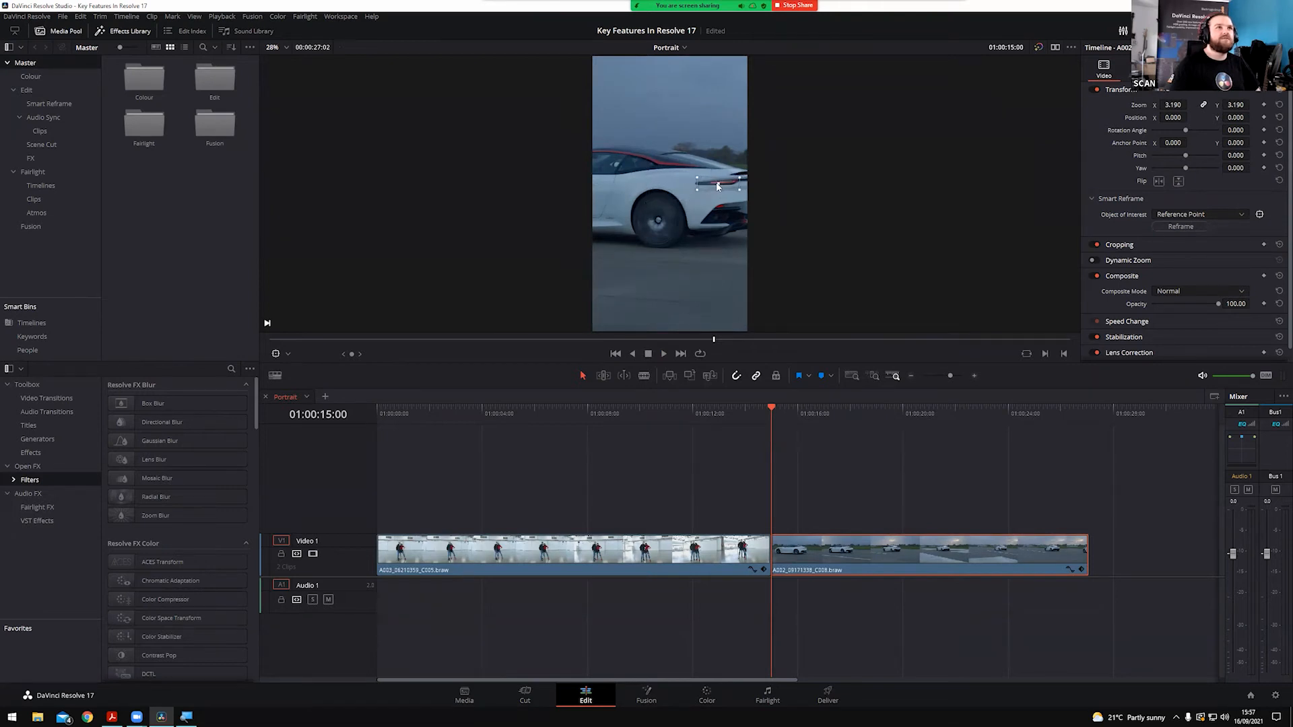
pyautogui.click(1177, 227)
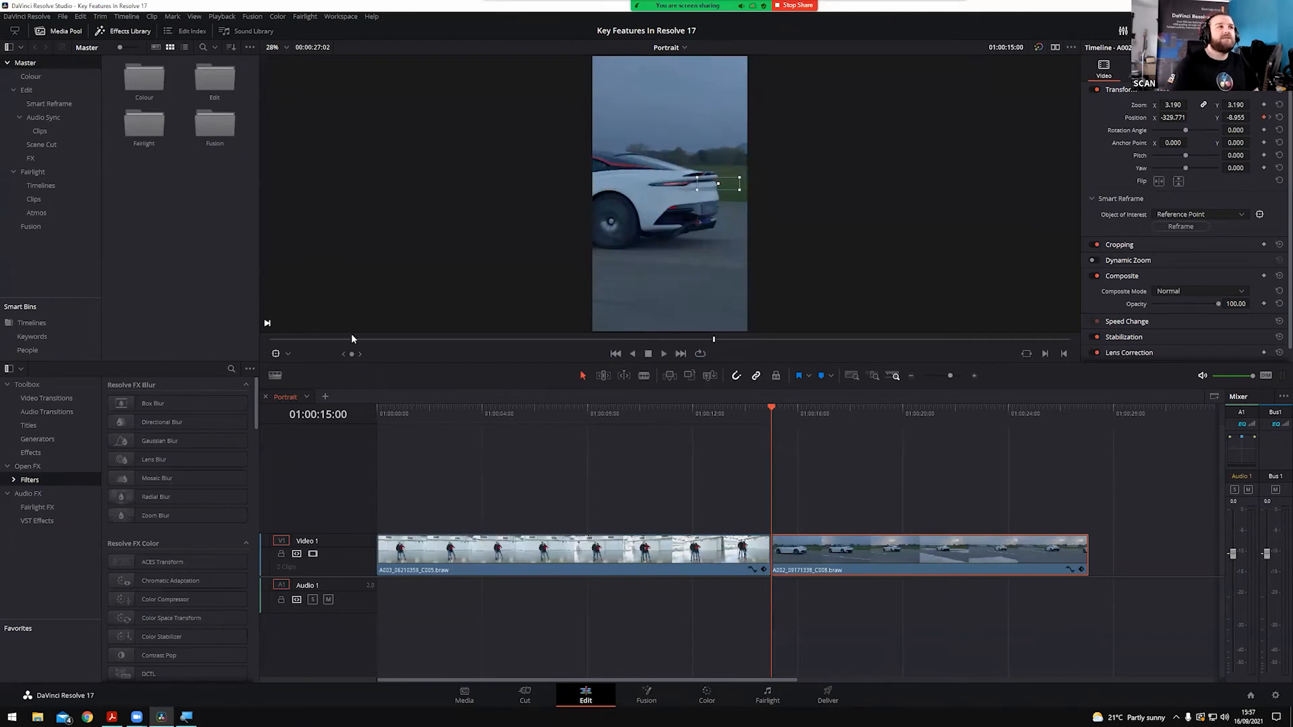
pyautogui.click(276, 353)
pyautogui.press('space')
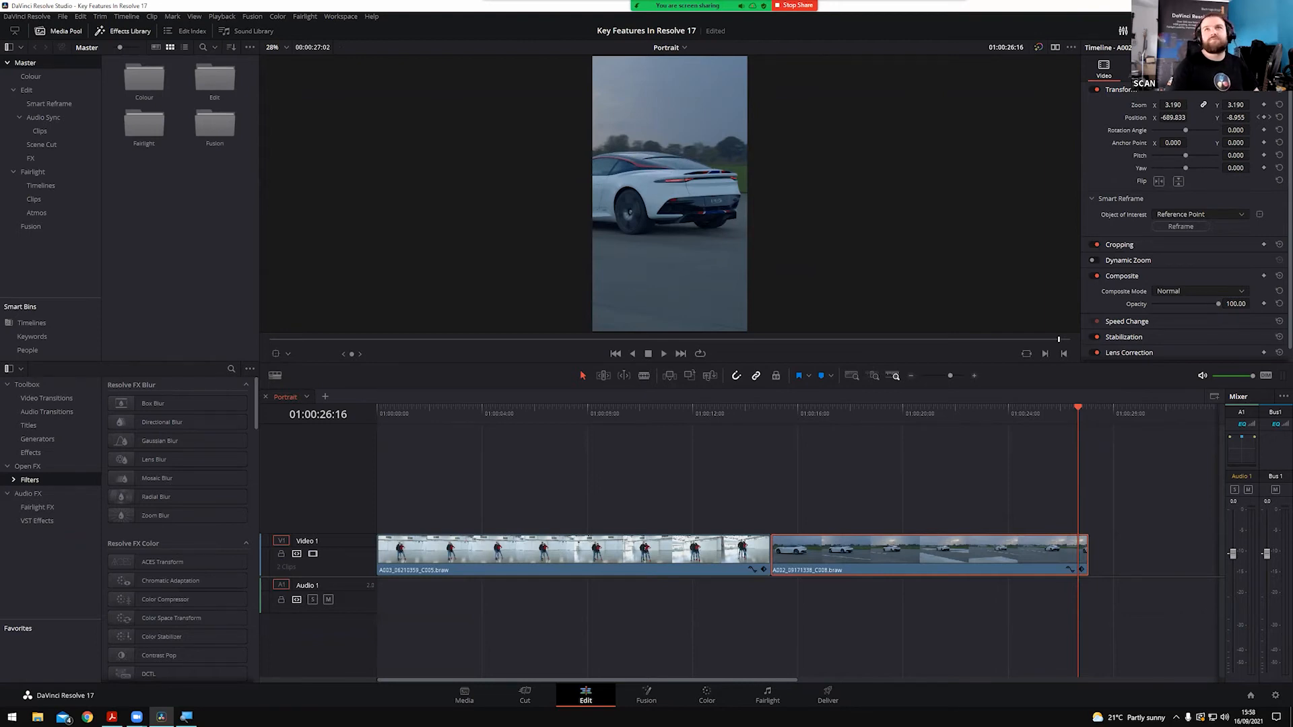
# Switch to the Sync Multicam timeline, lower the monitoring volume and move the playhead to the start
pyautogui.click(306, 398)
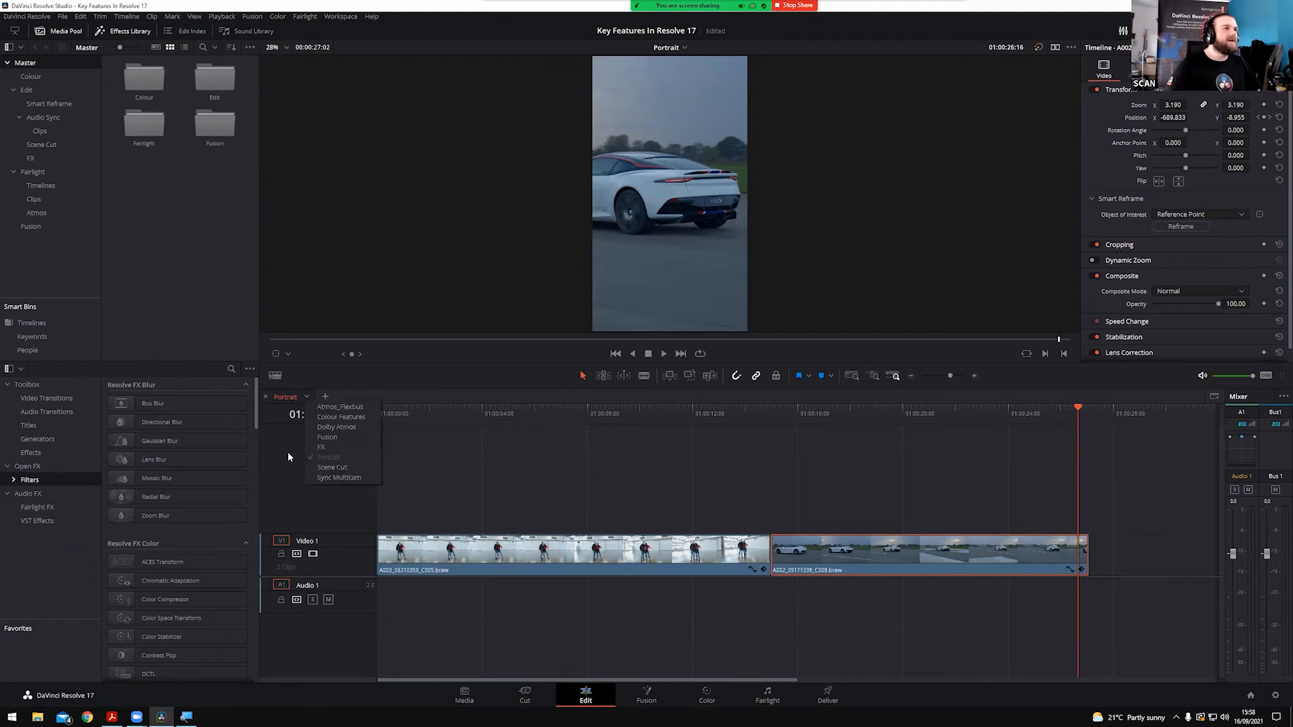
pyautogui.click(337, 478)
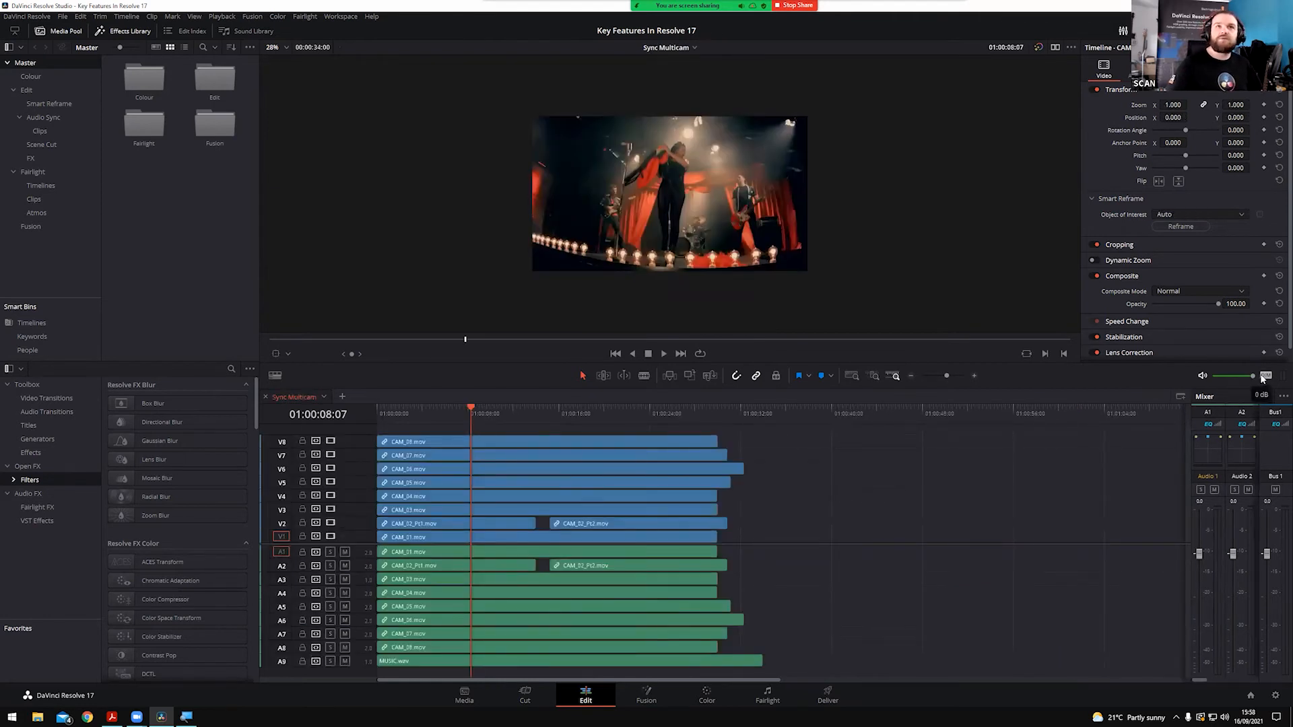
pyautogui.moveTo(1242, 381); pyautogui.dragTo(1229, 382)
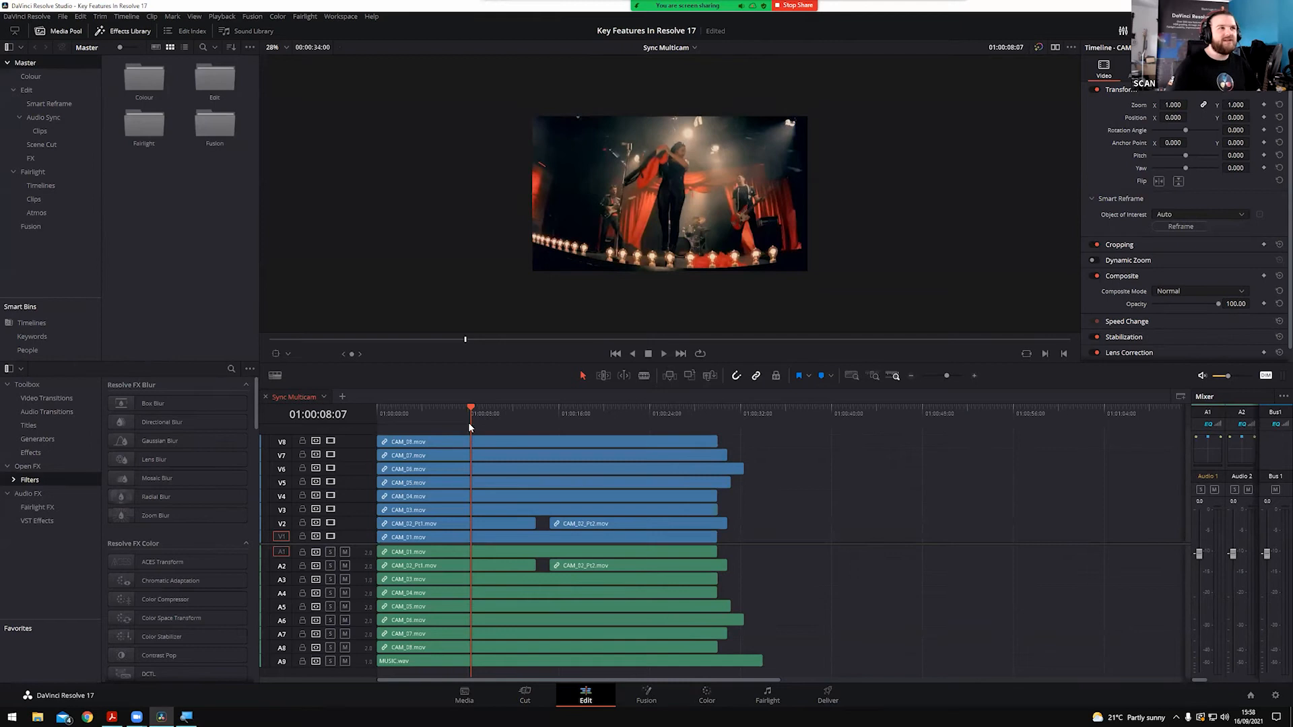
pyautogui.moveTo(413, 406); pyautogui.dragTo(367, 414)
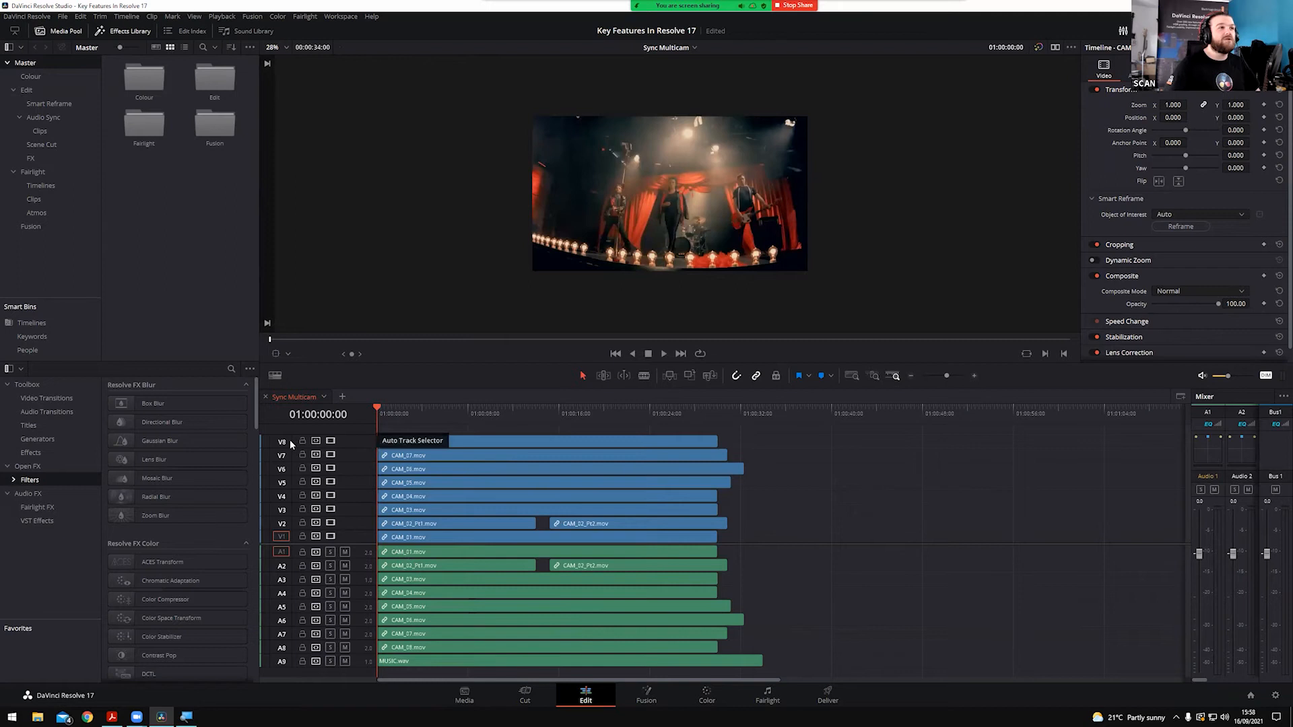
# Preview the underlying camera angles by disabling video tracks V8 and V7, and enable both tracks again
pyautogui.click(330, 441)
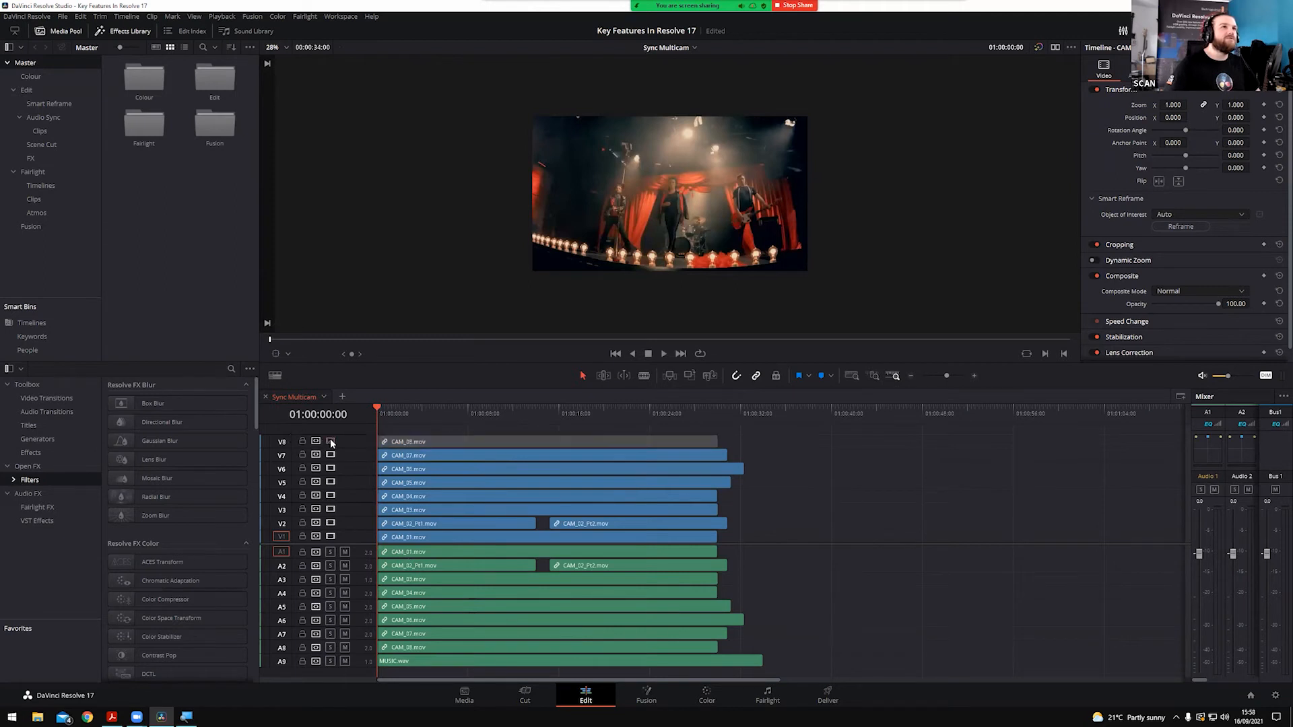
pyautogui.click(330, 441)
pyautogui.click(330, 442)
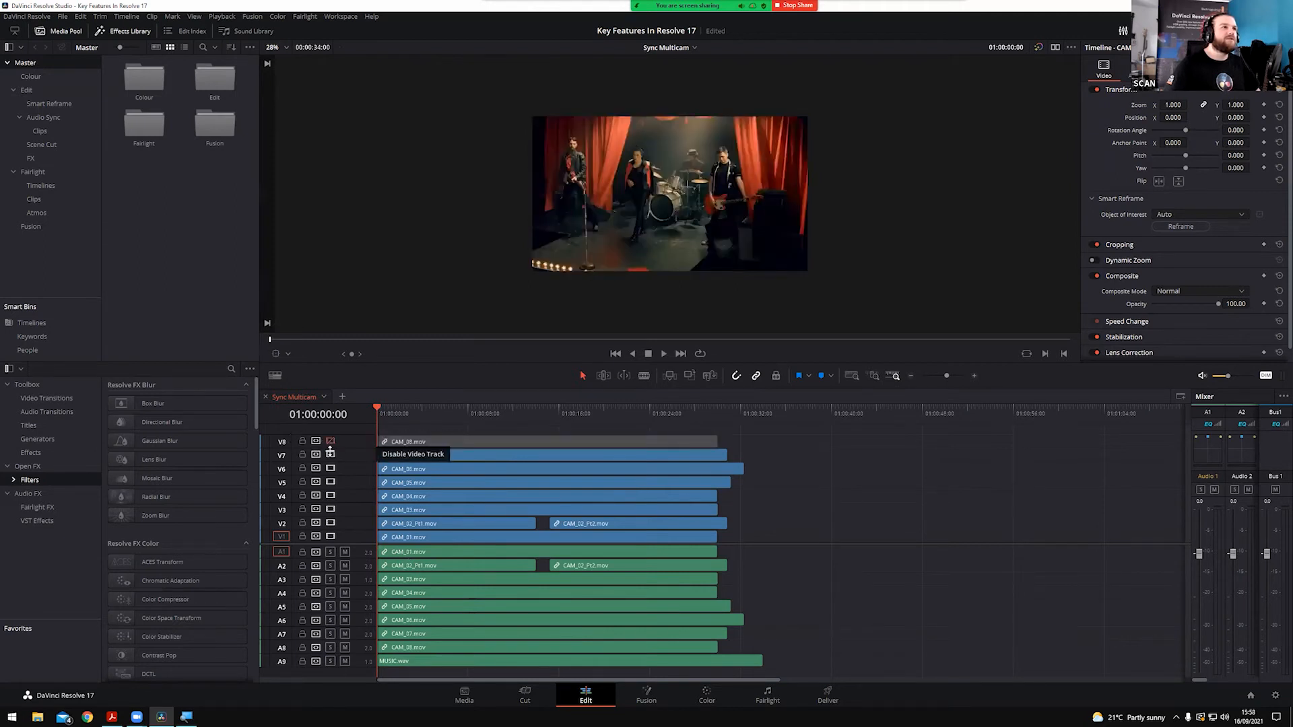
pyautogui.click(330, 455)
pyautogui.click(330, 468)
pyautogui.click(330, 468)
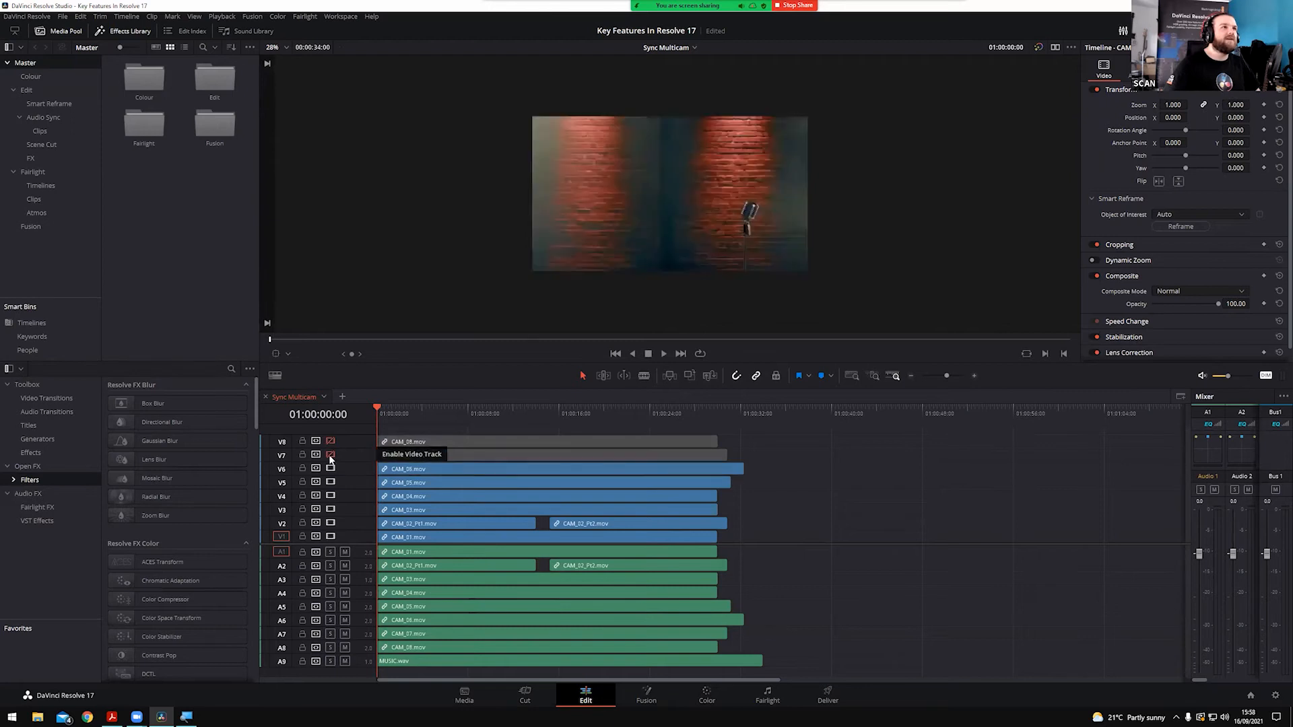
pyautogui.click(330, 454)
pyautogui.click(330, 441)
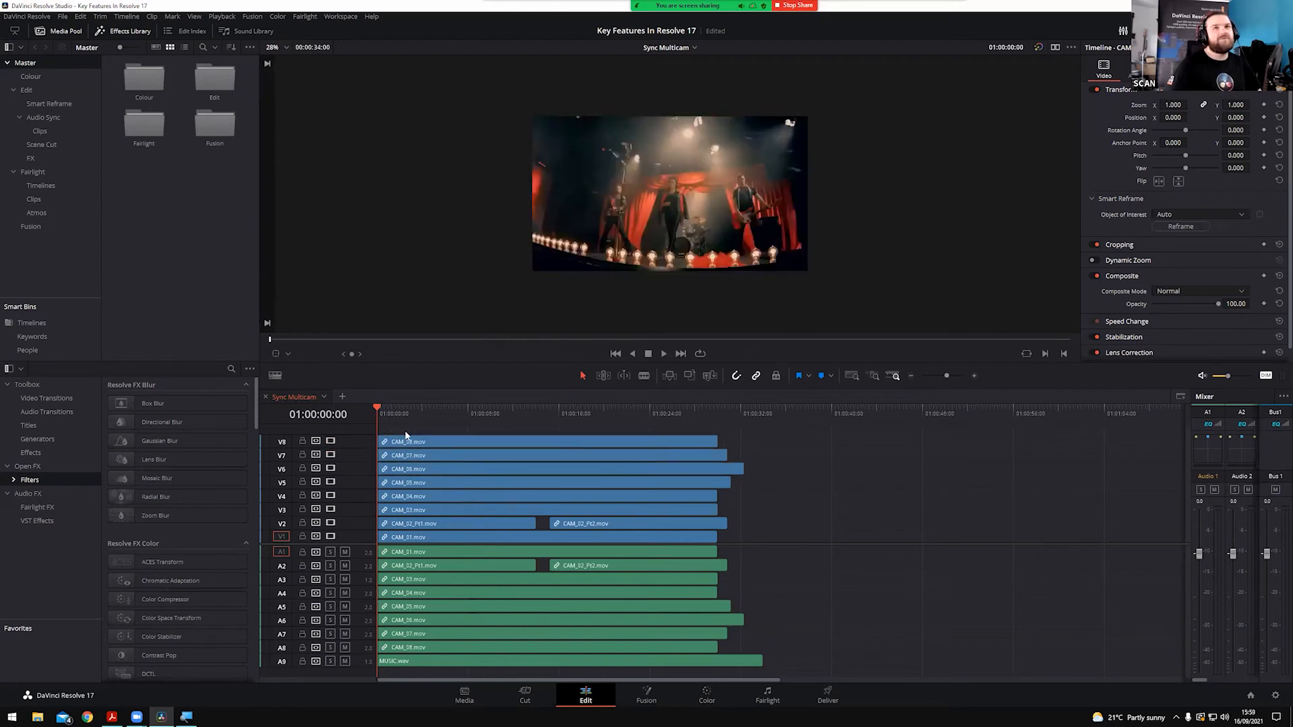
# Play the unsynced multicam timeline with the monitoring volume raised to full, and return the playhead to the start
pyautogui.press('space')
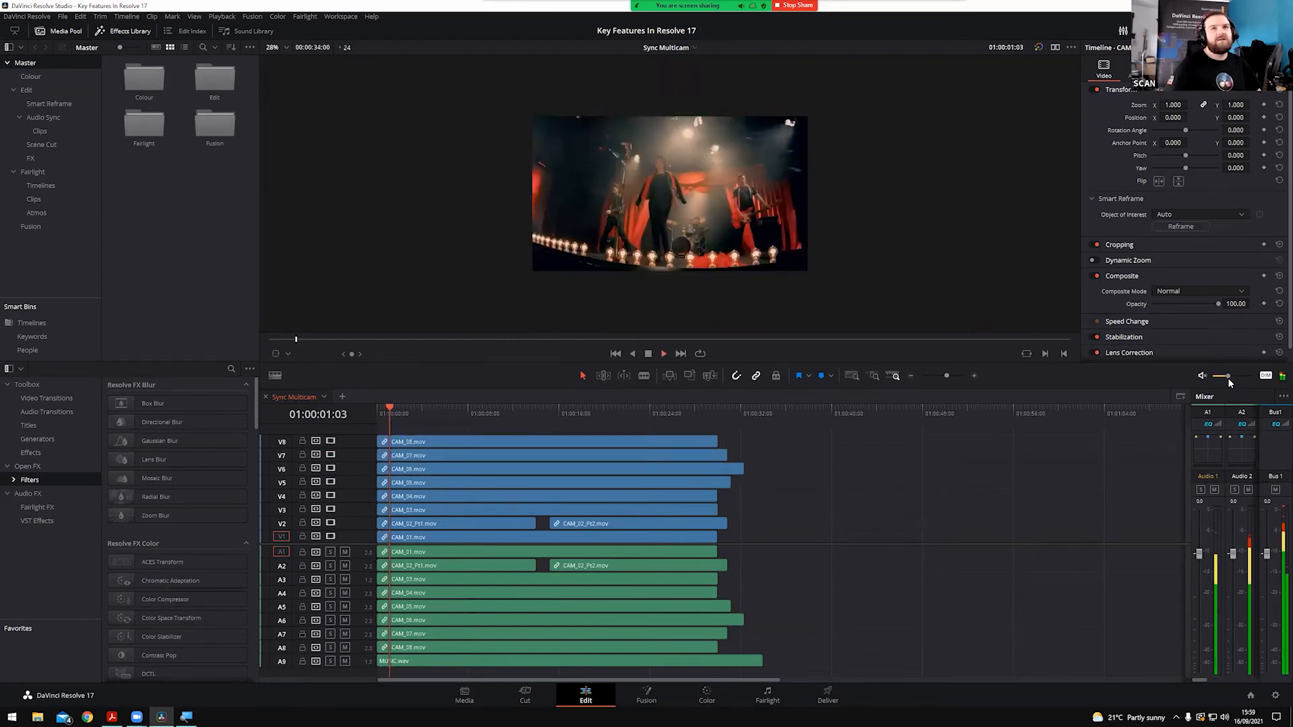
pyautogui.moveTo(1235, 377); pyautogui.dragTo(1256, 377)
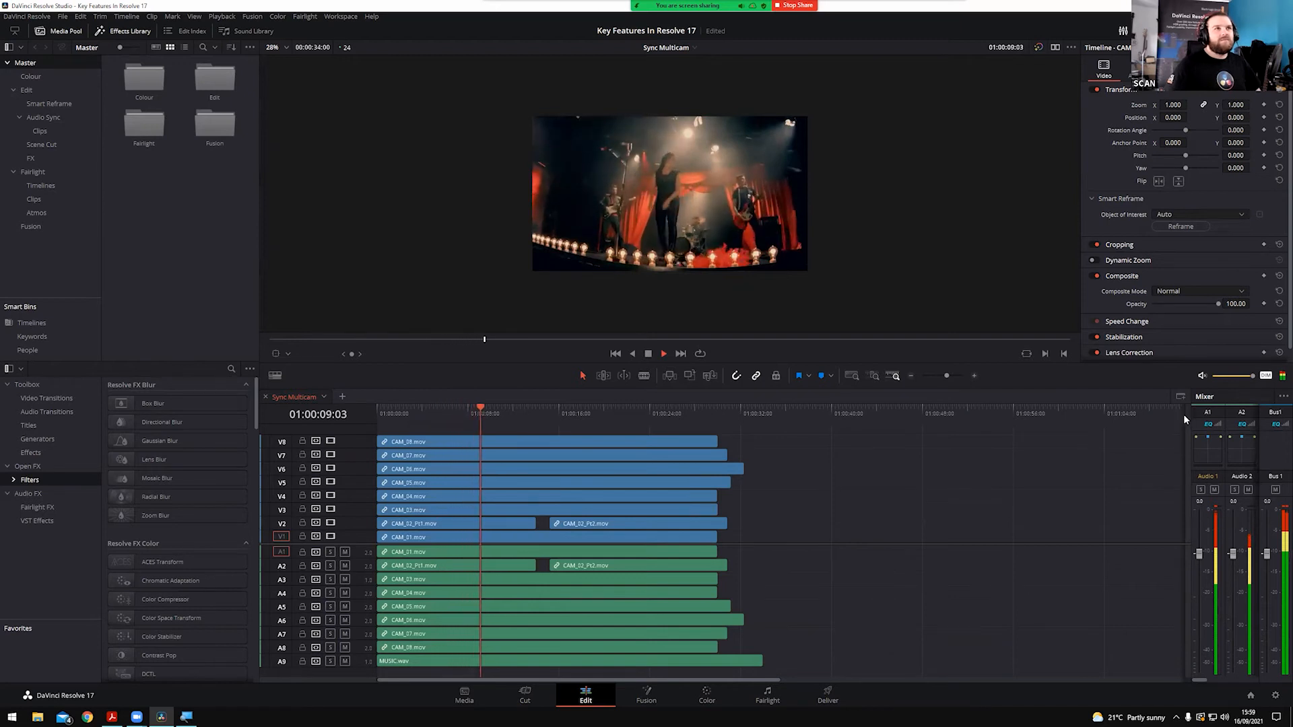
pyautogui.press('space')
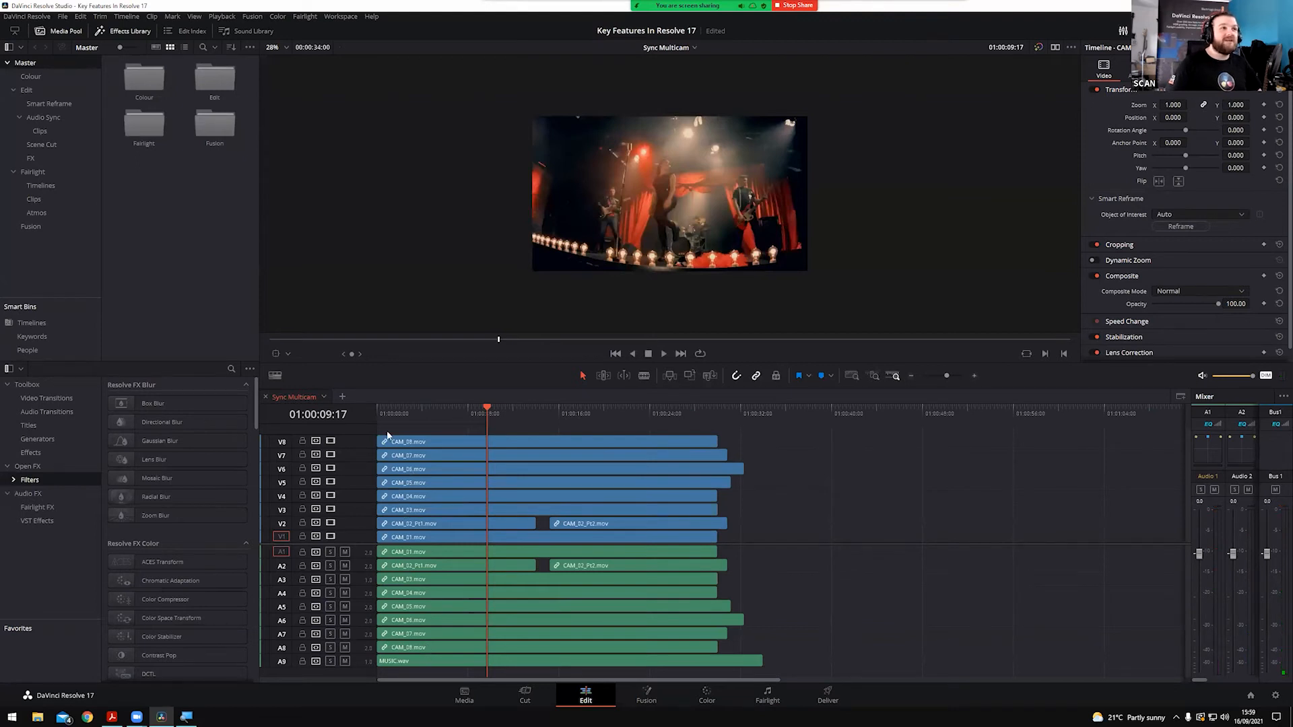
pyautogui.click(377, 417)
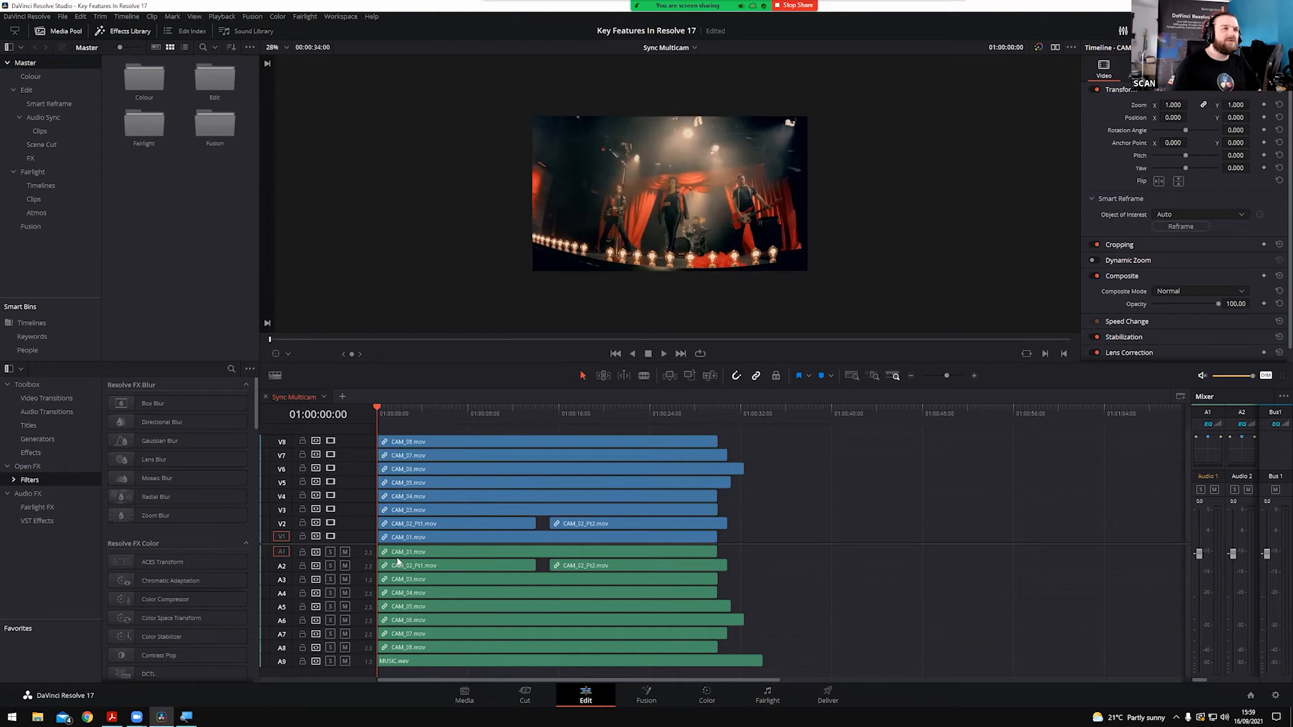
pyautogui.click(435, 417)
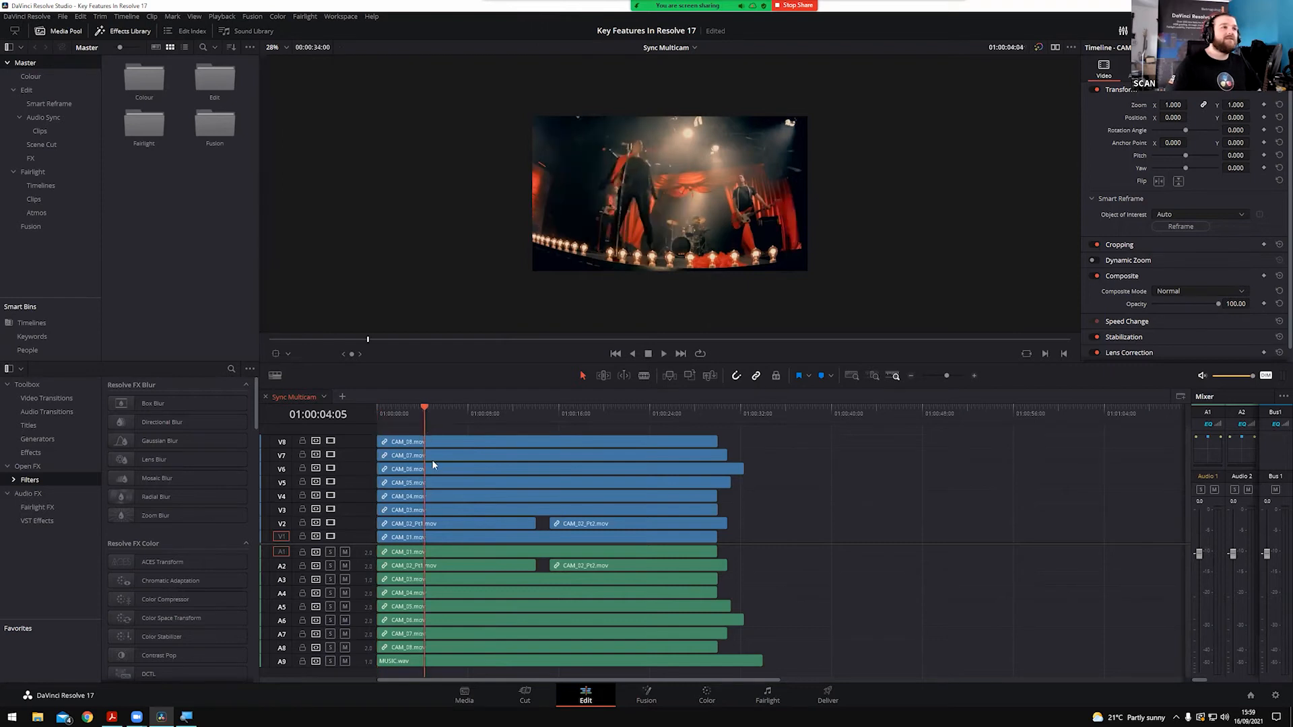
pyautogui.moveTo(463, 491); pyautogui.dragTo(476, 683)
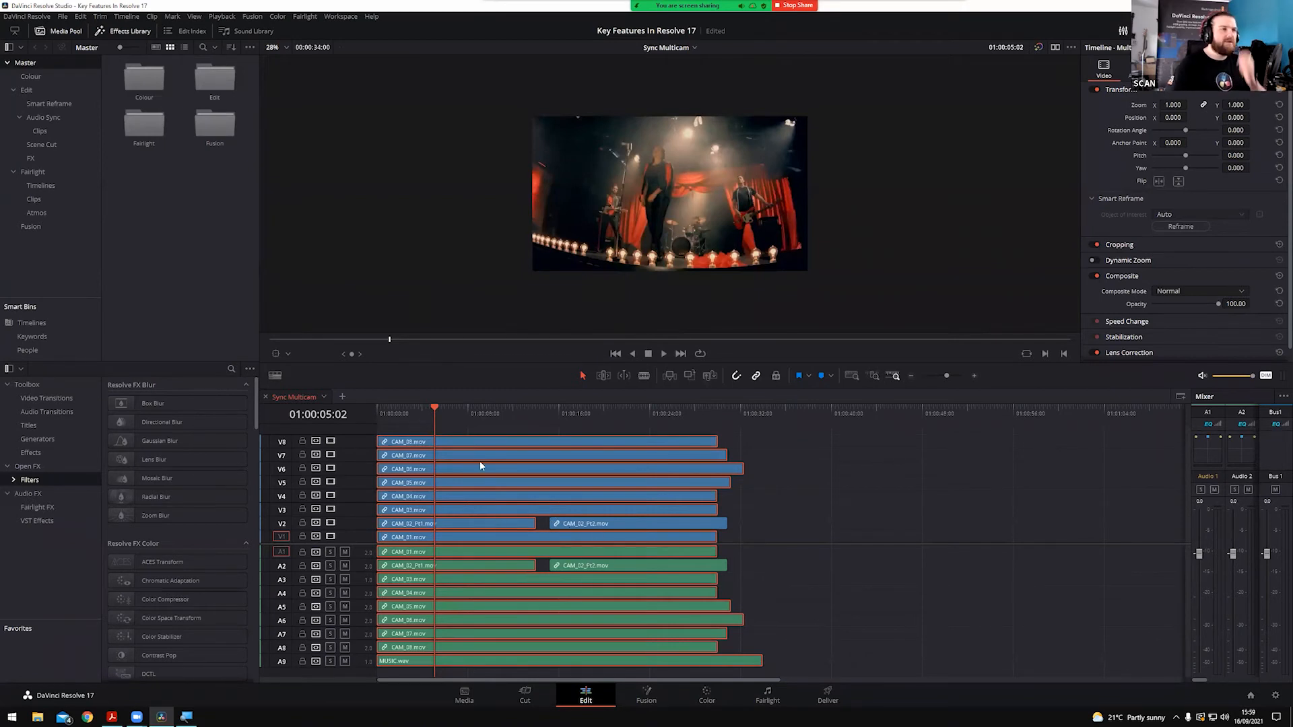
pyautogui.moveTo(480, 431); pyautogui.dragTo(482, 698)
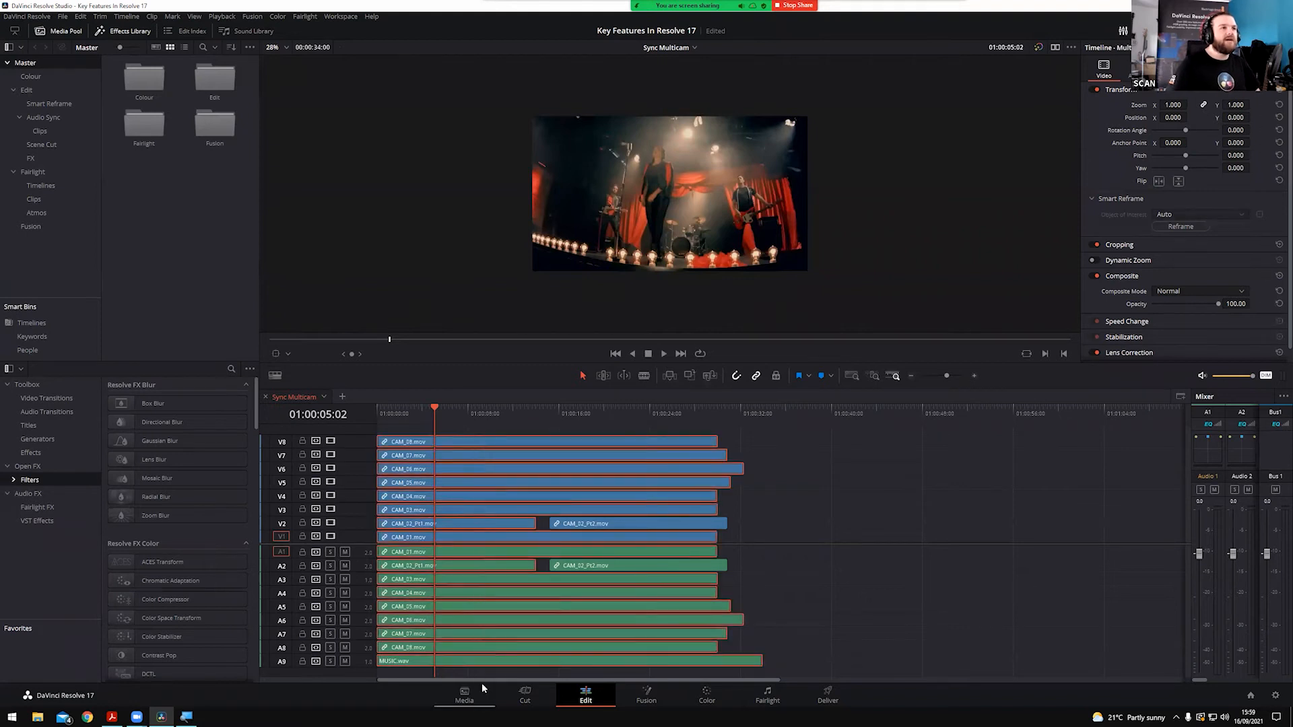
pyautogui.rightClick(482, 496)
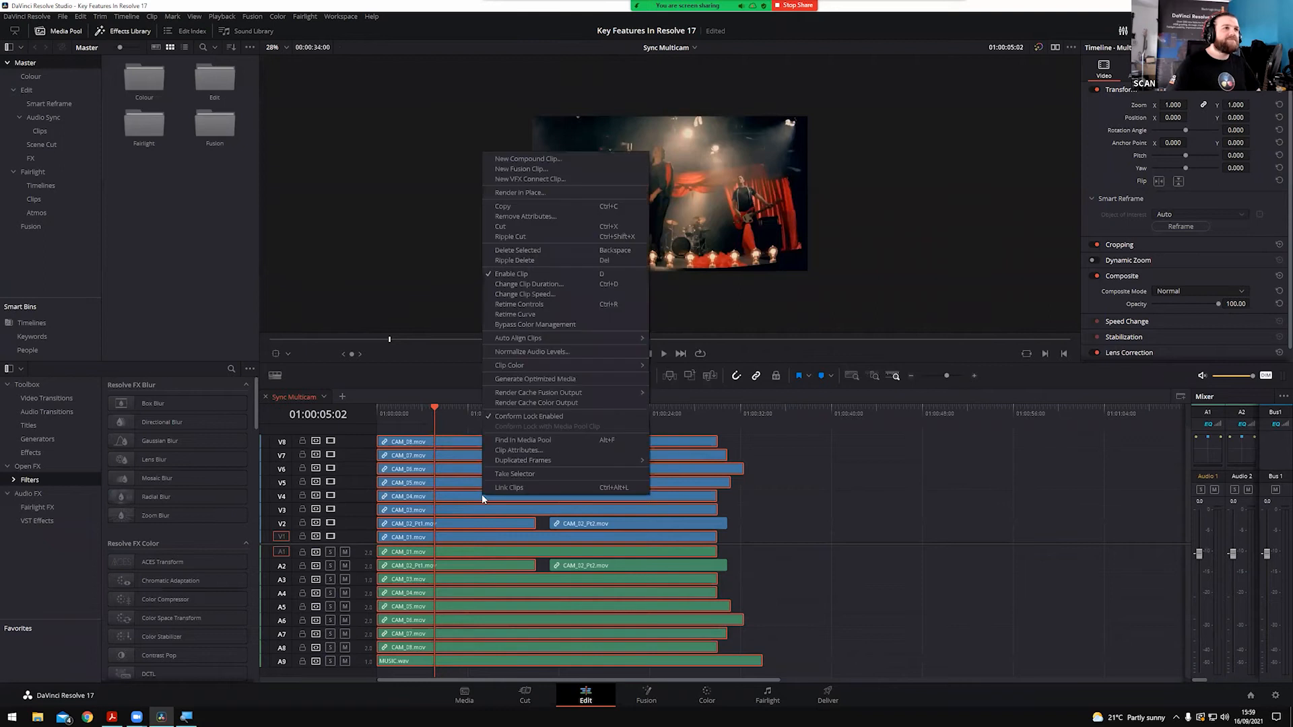
pyautogui.moveTo(518, 338)
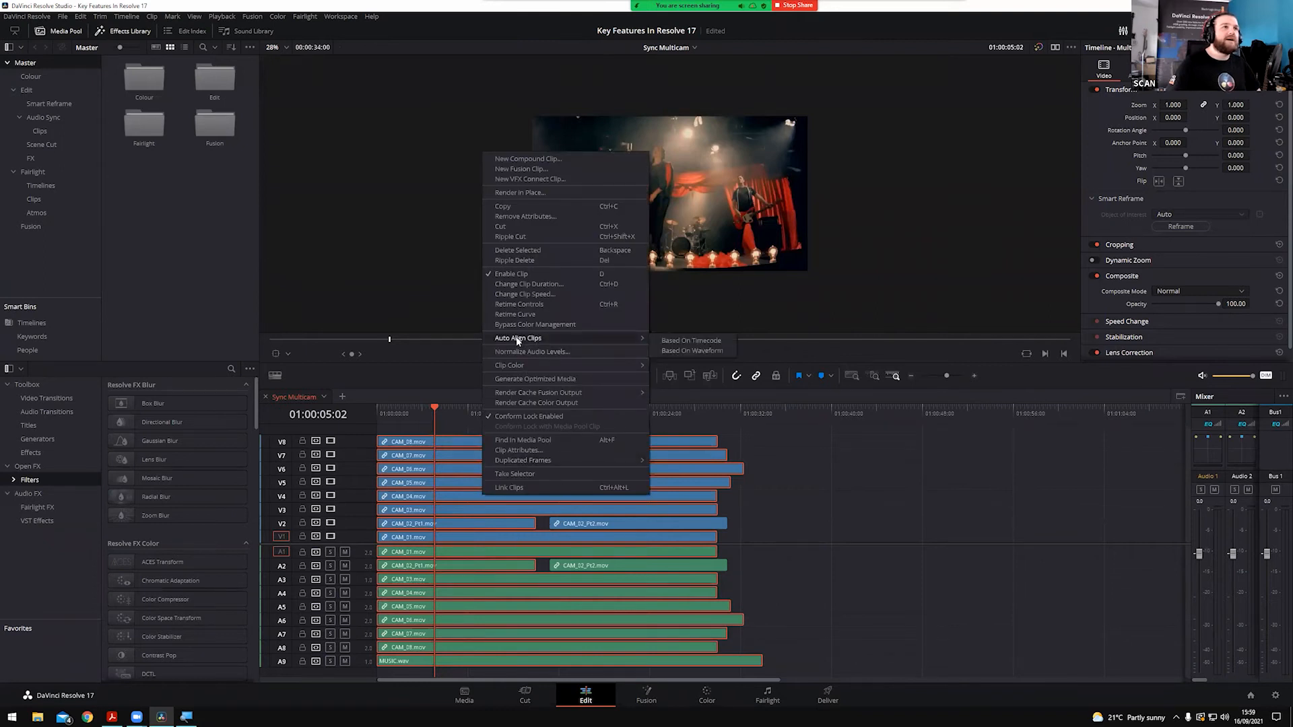
pyautogui.click(851, 477)
pyautogui.moveTo(751, 417); pyautogui.dragTo(757, 547)
pyautogui.moveTo(813, 439); pyautogui.dragTo(440, 683)
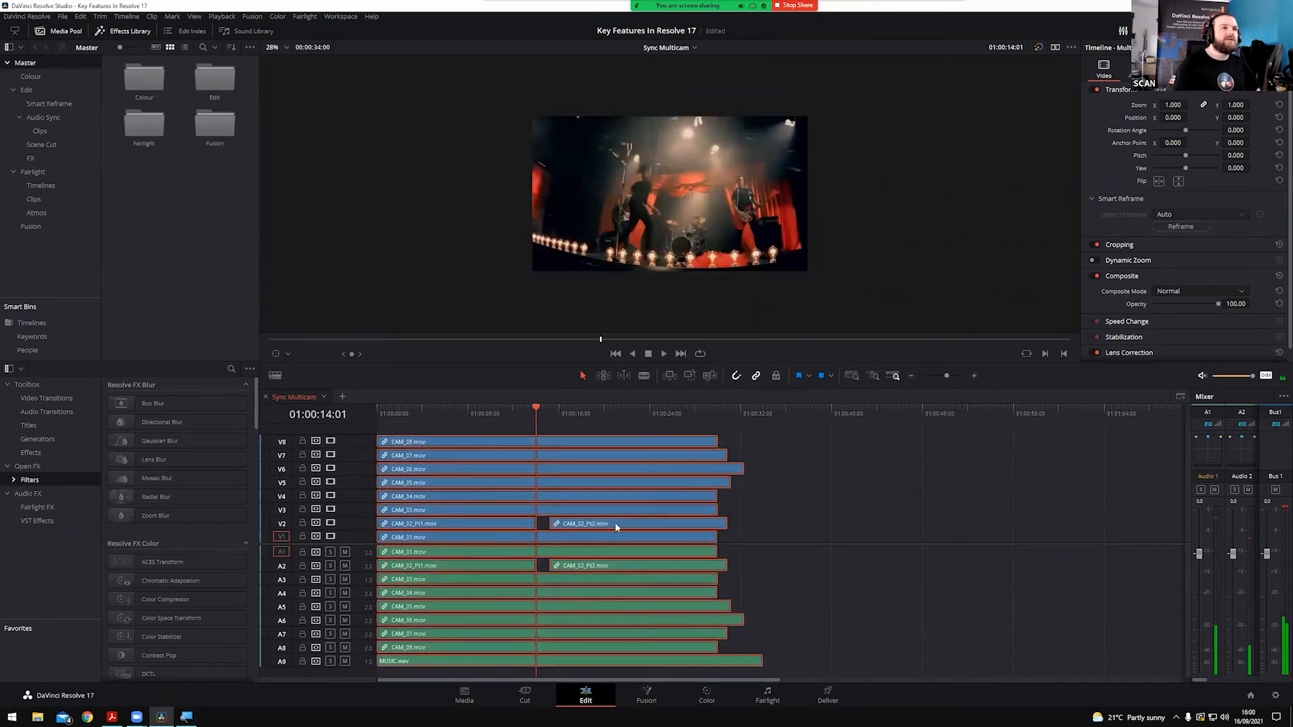
pyautogui.rightClick(616, 523)
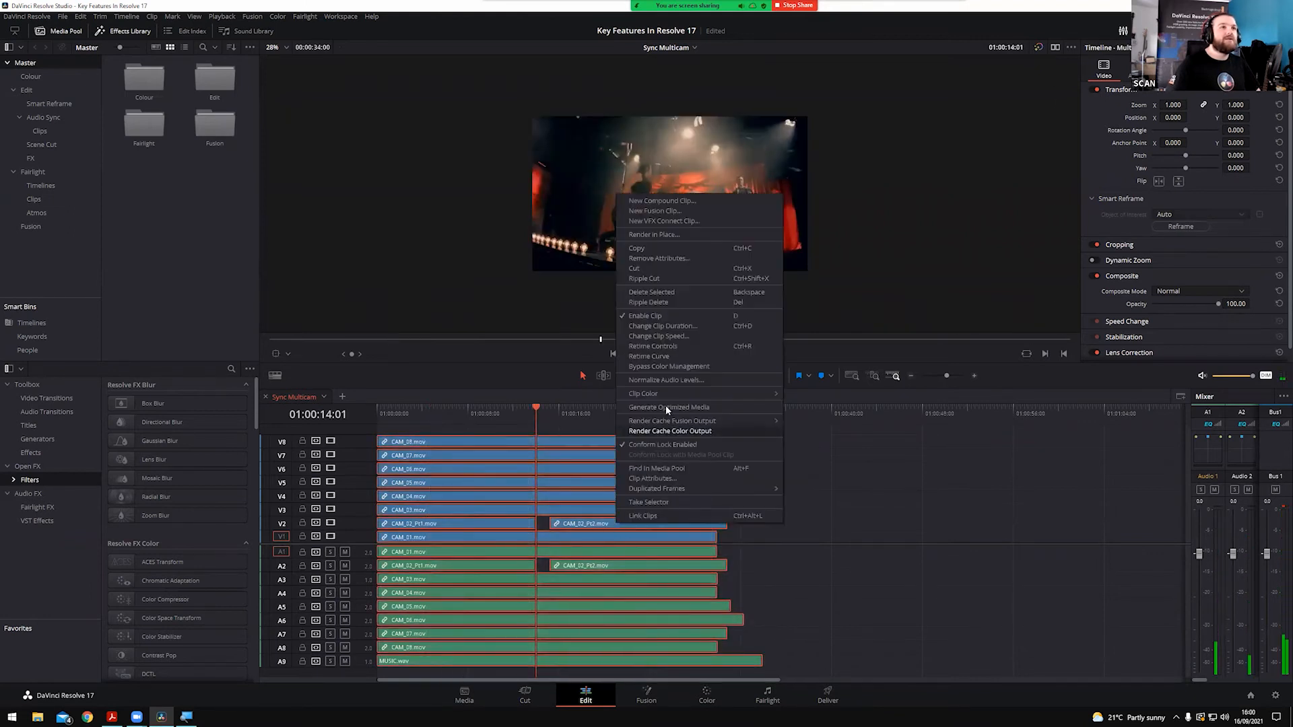
pyautogui.click(888, 522)
# Select every clip except CAM_02_Pt2.mov and review the Auto Align Clips options for timecode and waveform
pyautogui.moveTo(418, 427); pyautogui.dragTo(455, 645)
pyautogui.rightClick(454, 509)
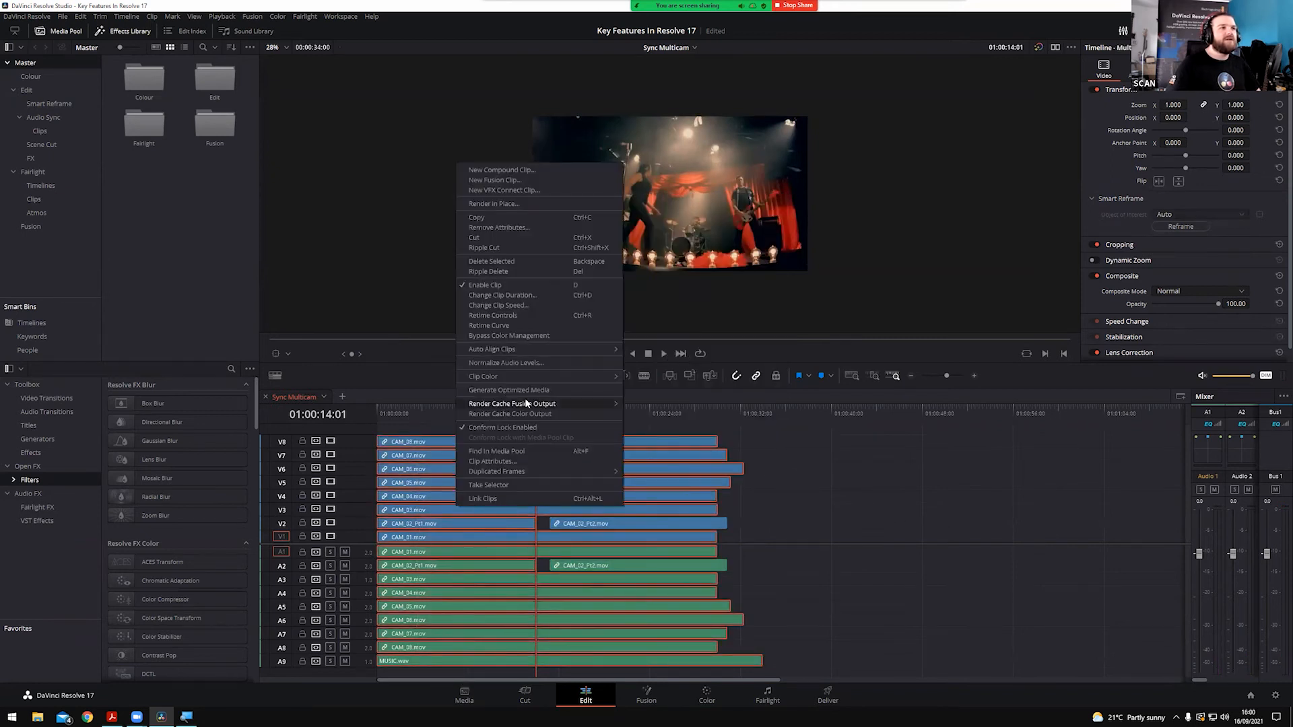
pyautogui.moveTo(551, 349)
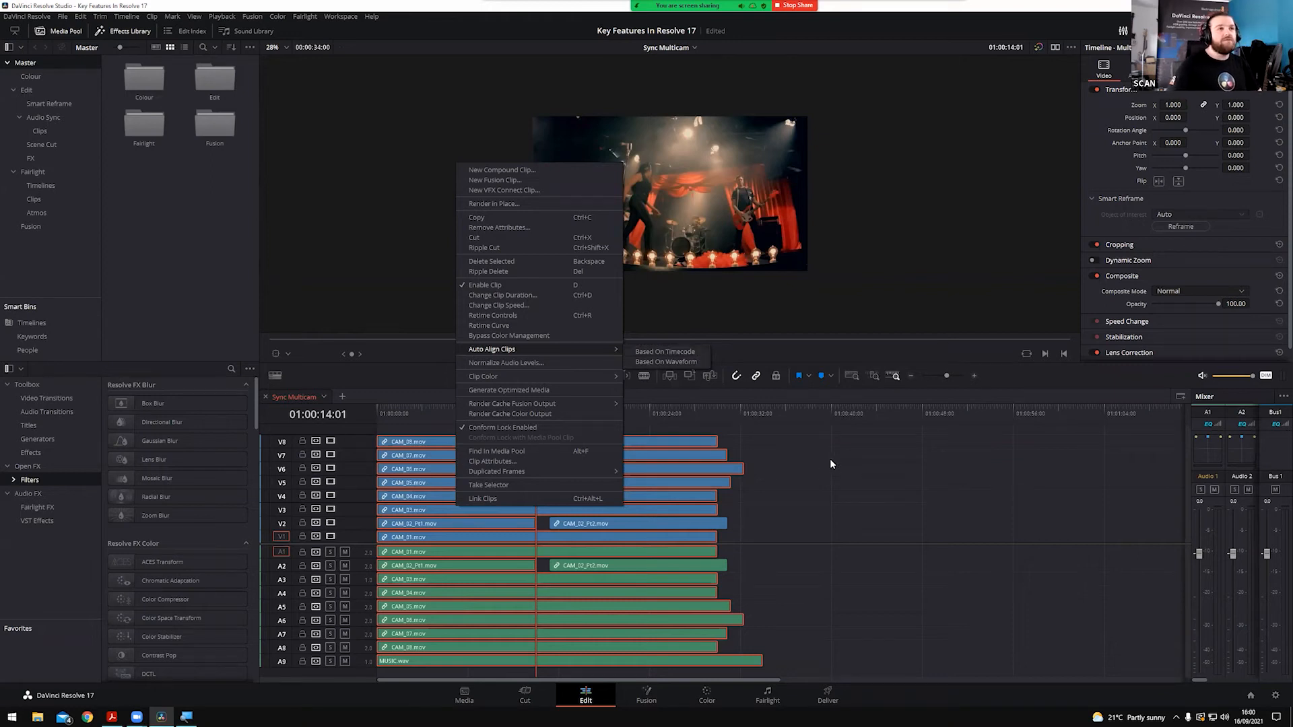
pyautogui.click(790, 502)
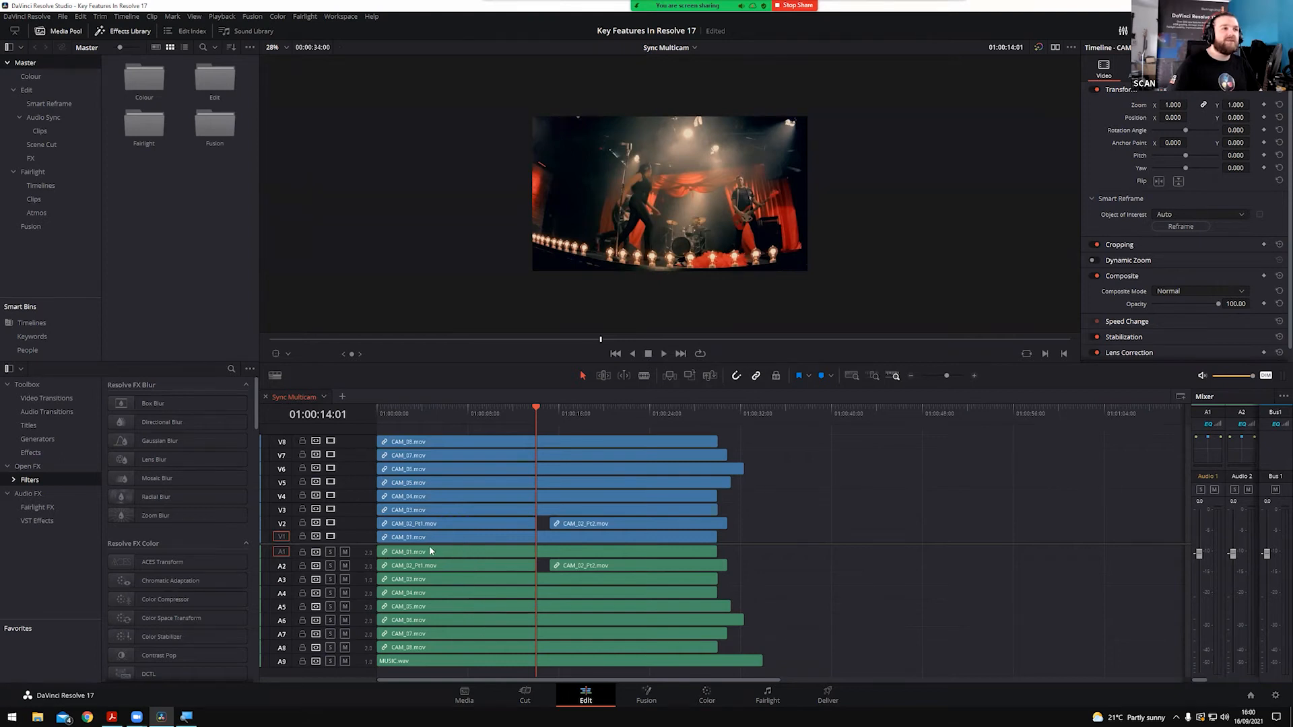
# Auto-align all camera clips except CAM_02_Pt2.mov, together with MUSIC.wav, based on waveform
pyautogui.moveTo(435, 427); pyautogui.dragTo(441, 668)
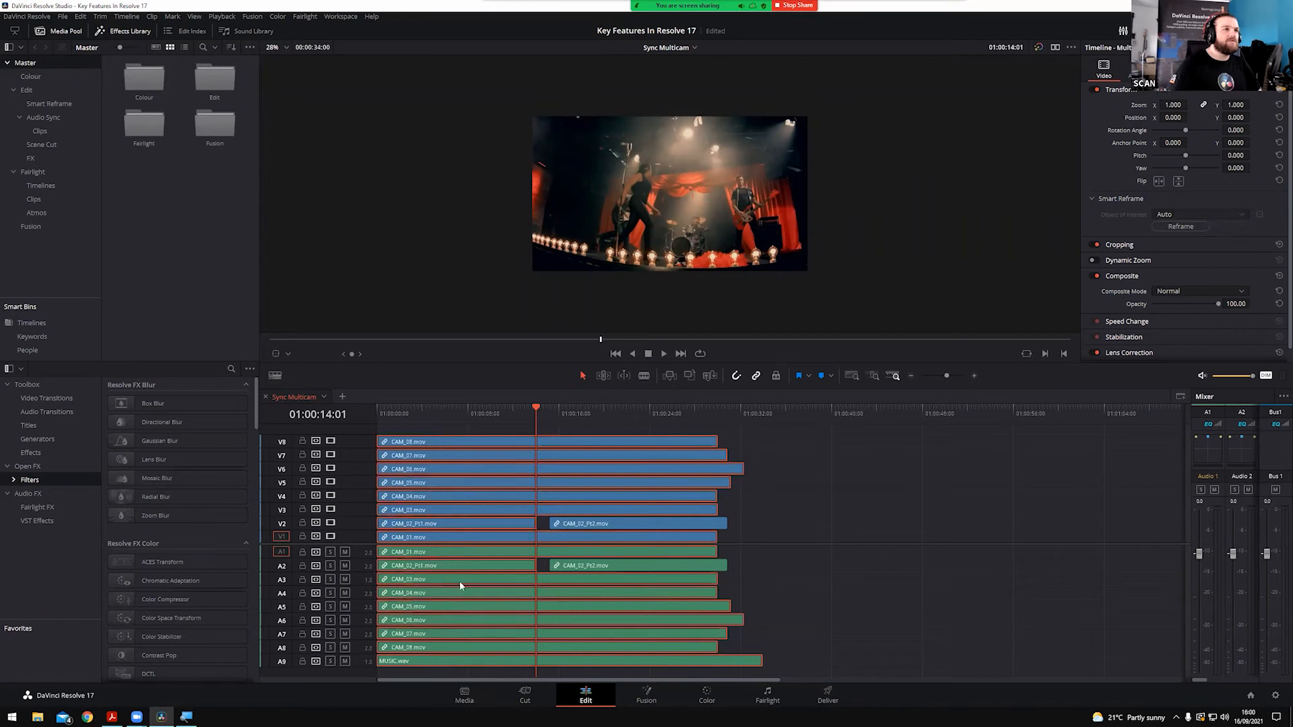
pyautogui.rightClick(456, 533)
pyautogui.moveTo(563, 377)
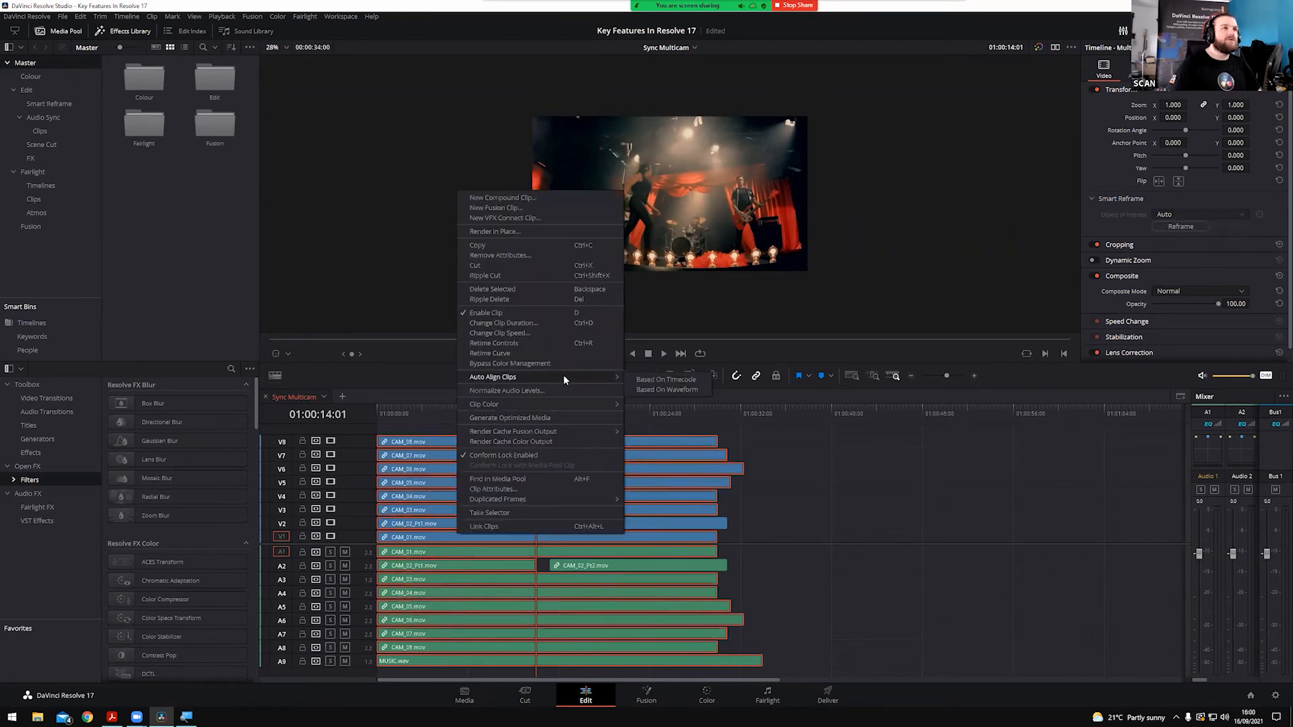
pyautogui.click(651, 389)
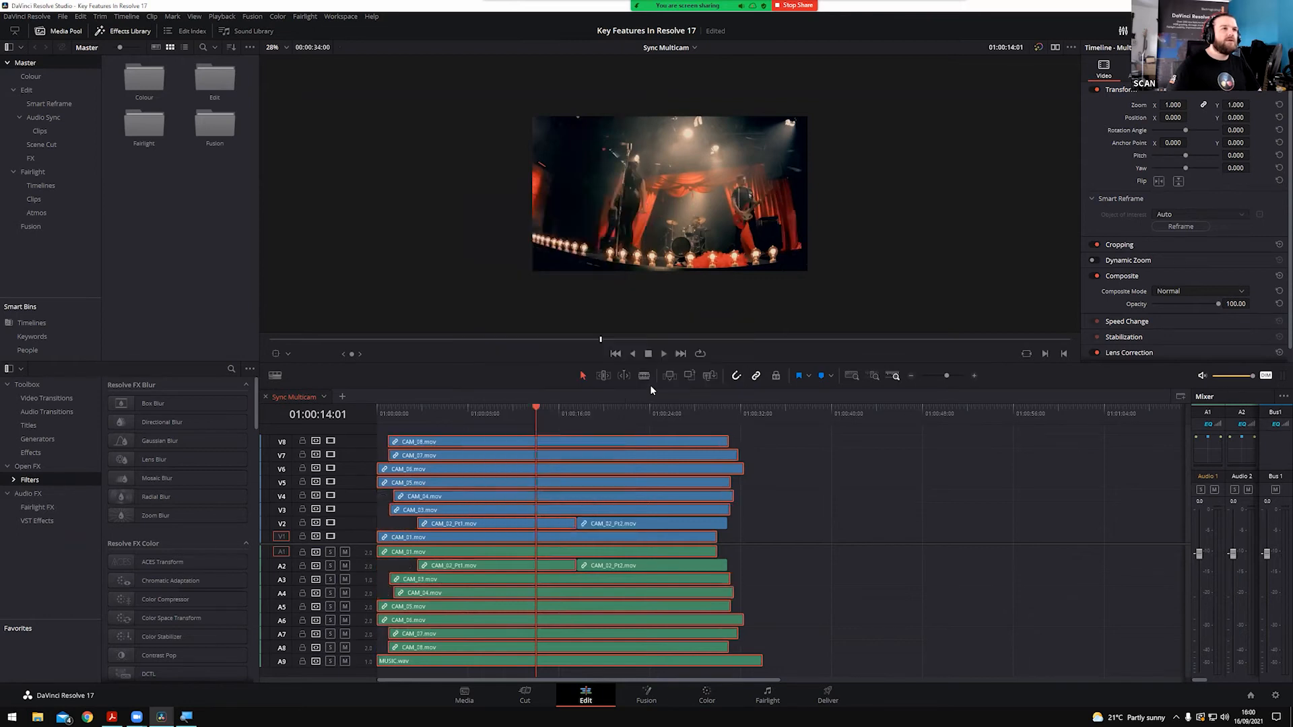
# Play the aligned clips from near the start of the timeline to check their sync
pyautogui.moveTo(430, 421); pyautogui.dragTo(416, 422)
pyautogui.click(388, 423)
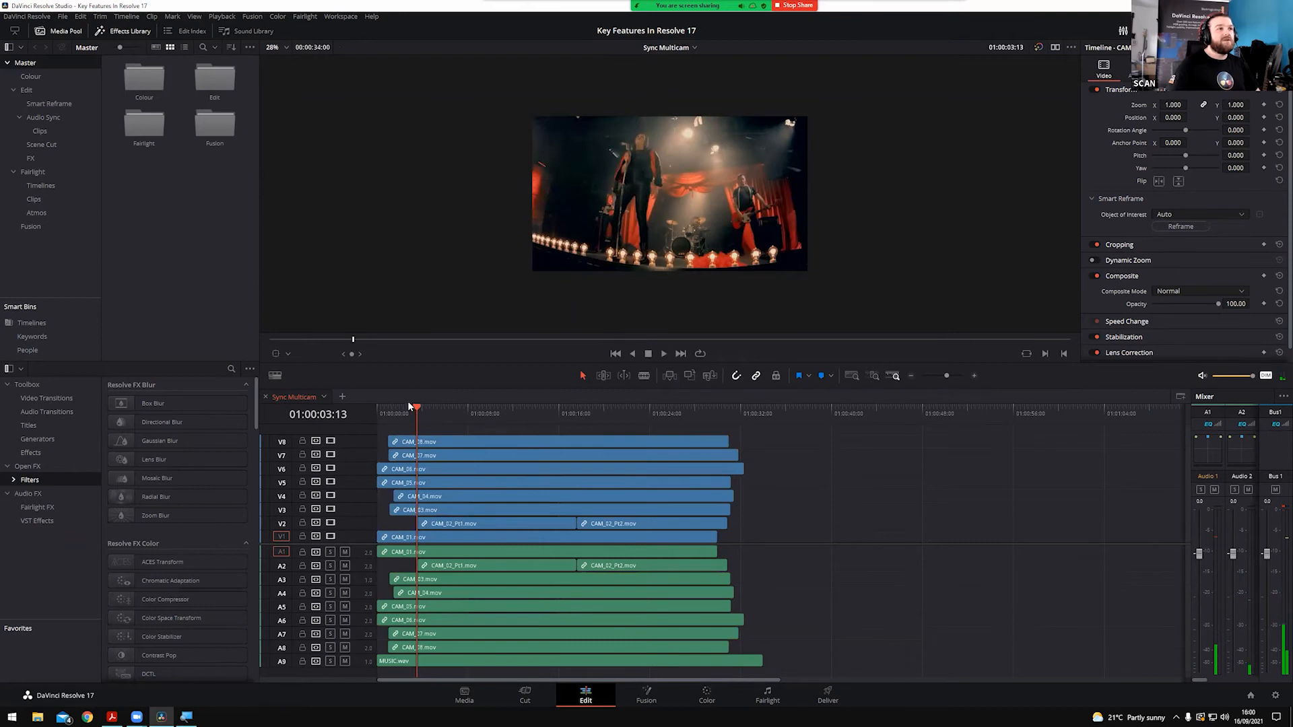
pyautogui.click(407, 413)
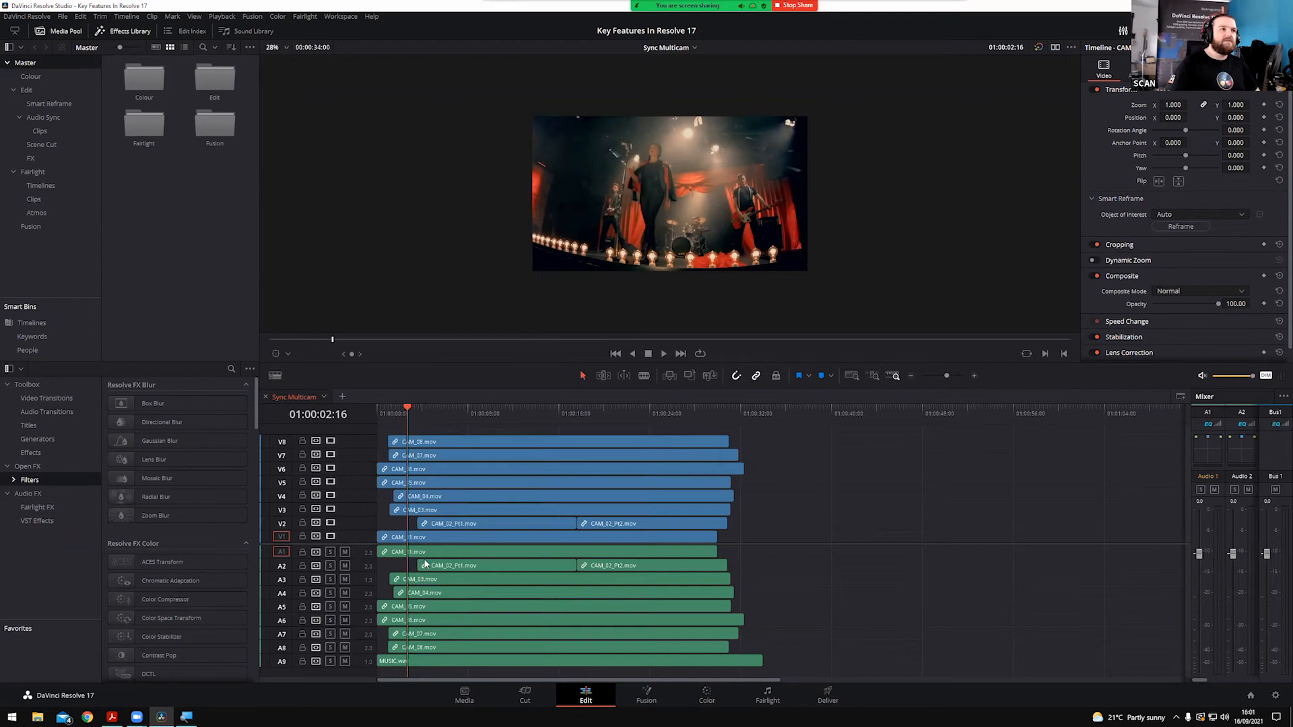
pyautogui.press('space')
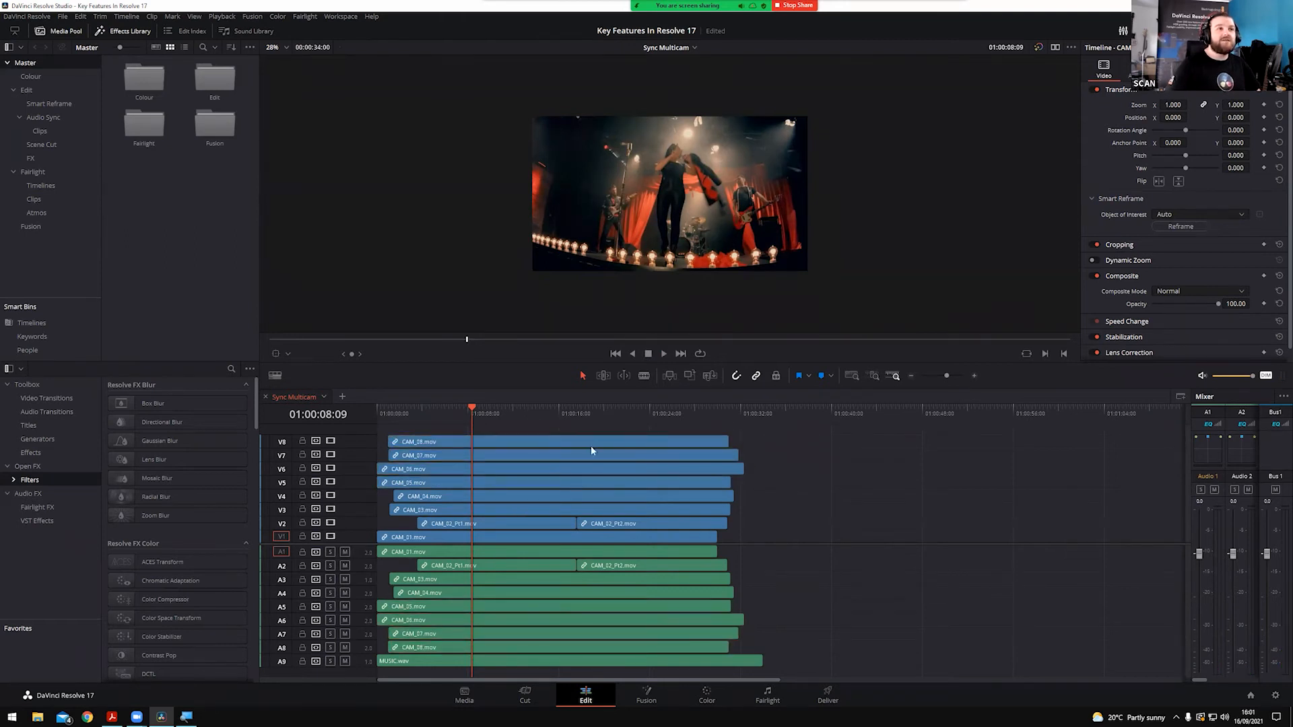
# Play the timeline from the start of CAM_02_Pt2.mov and widen the audio mixer to show more channels
pyautogui.click(577, 415)
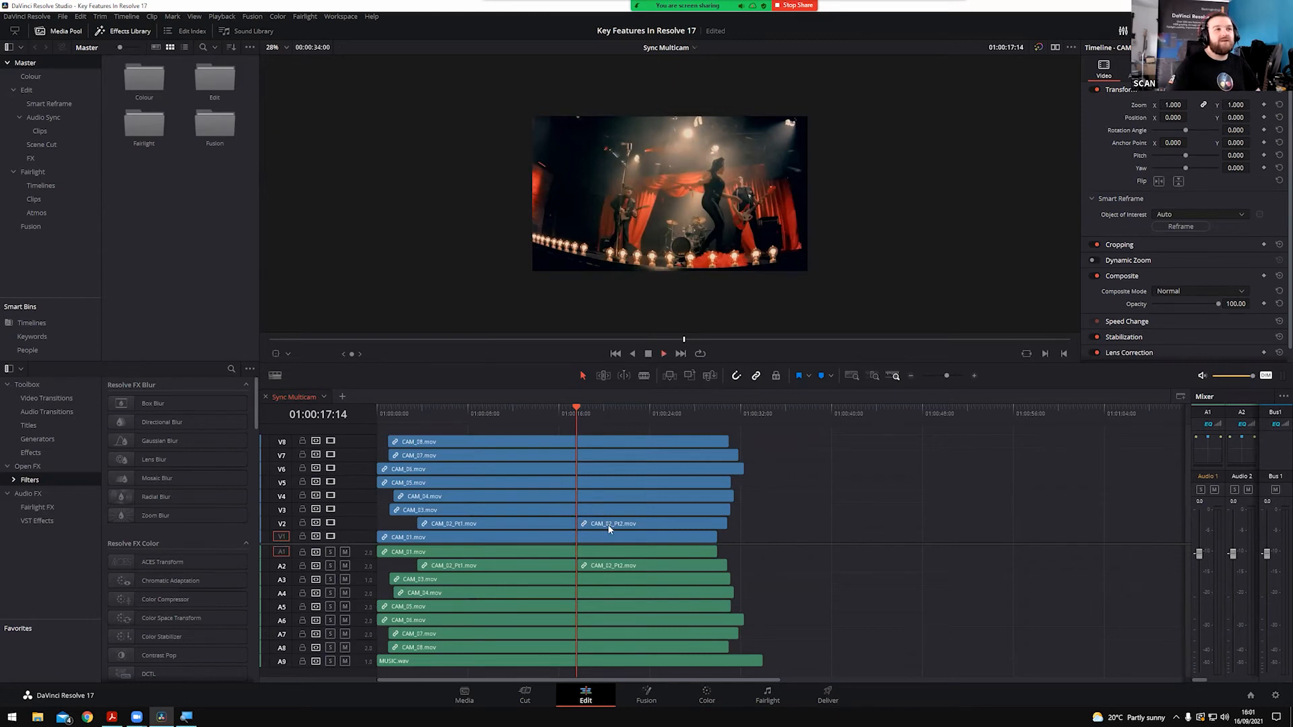
pyautogui.press('space')
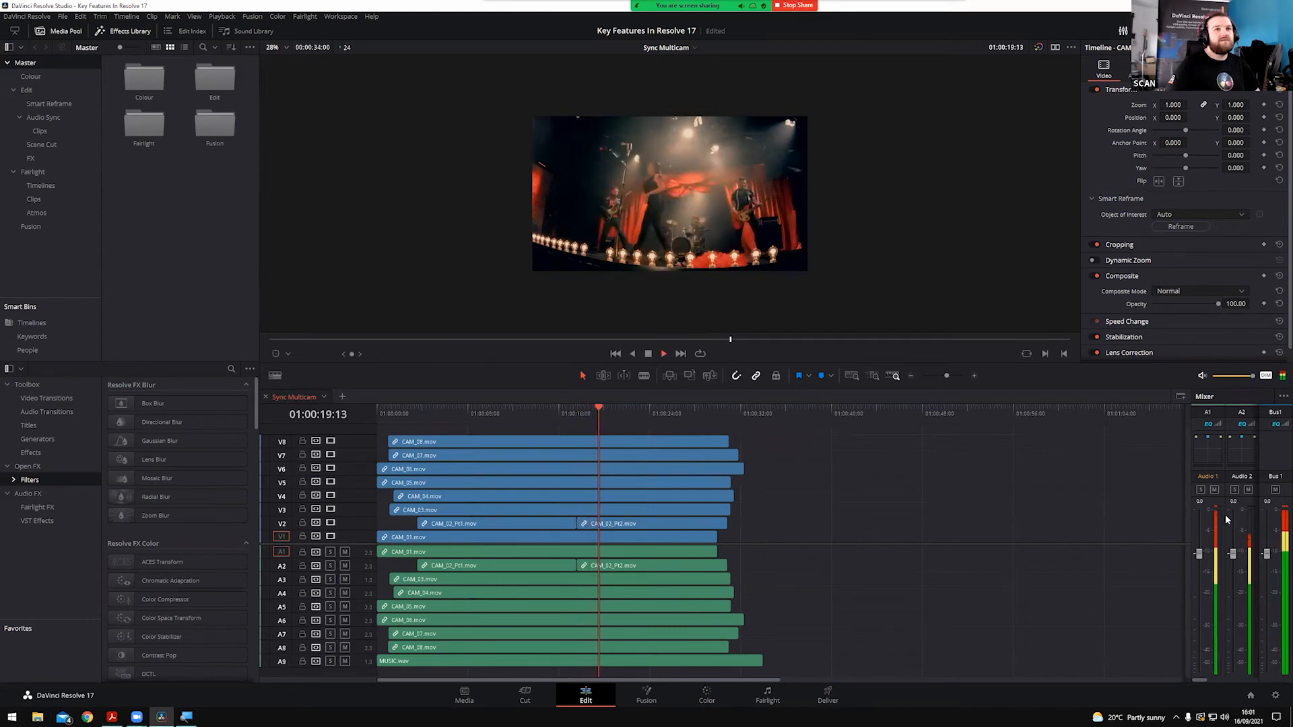
pyautogui.moveTo(1191, 532); pyautogui.dragTo(1050, 534)
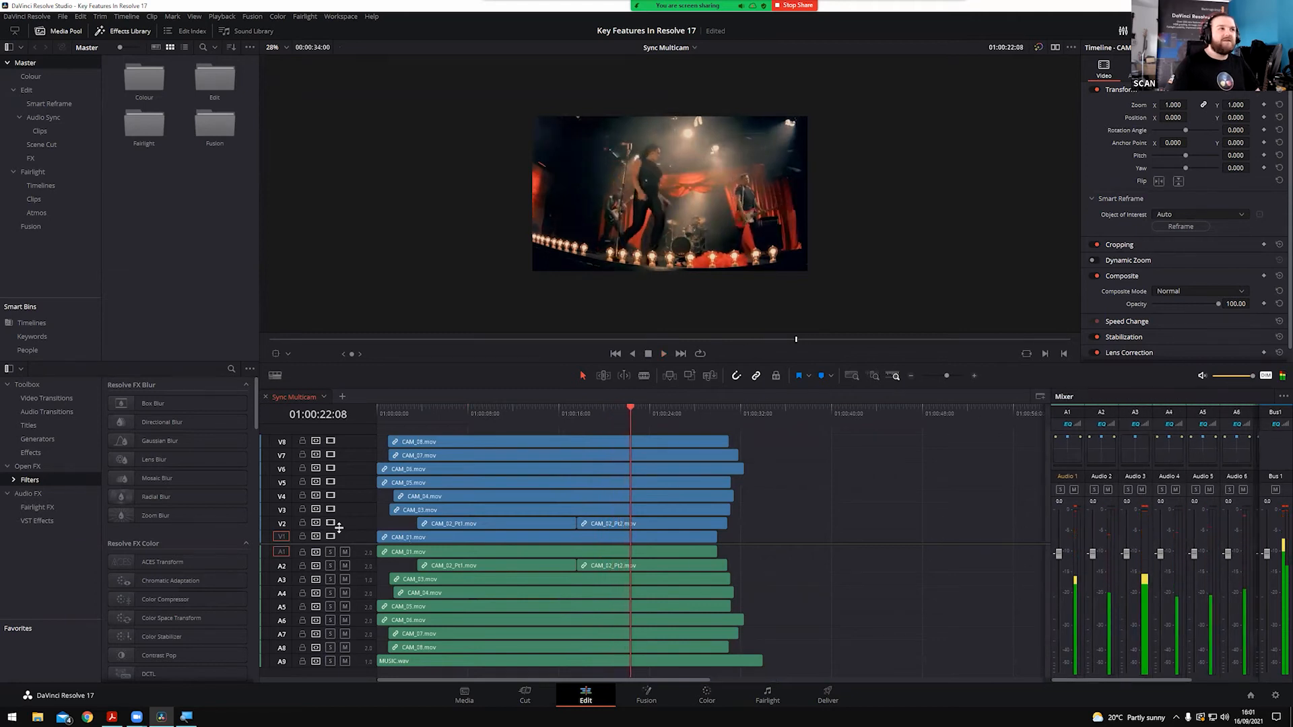
# Solo audio track A2 and play part of CAM_02_Pt2.mov to check its sync
pyautogui.click(329, 566)
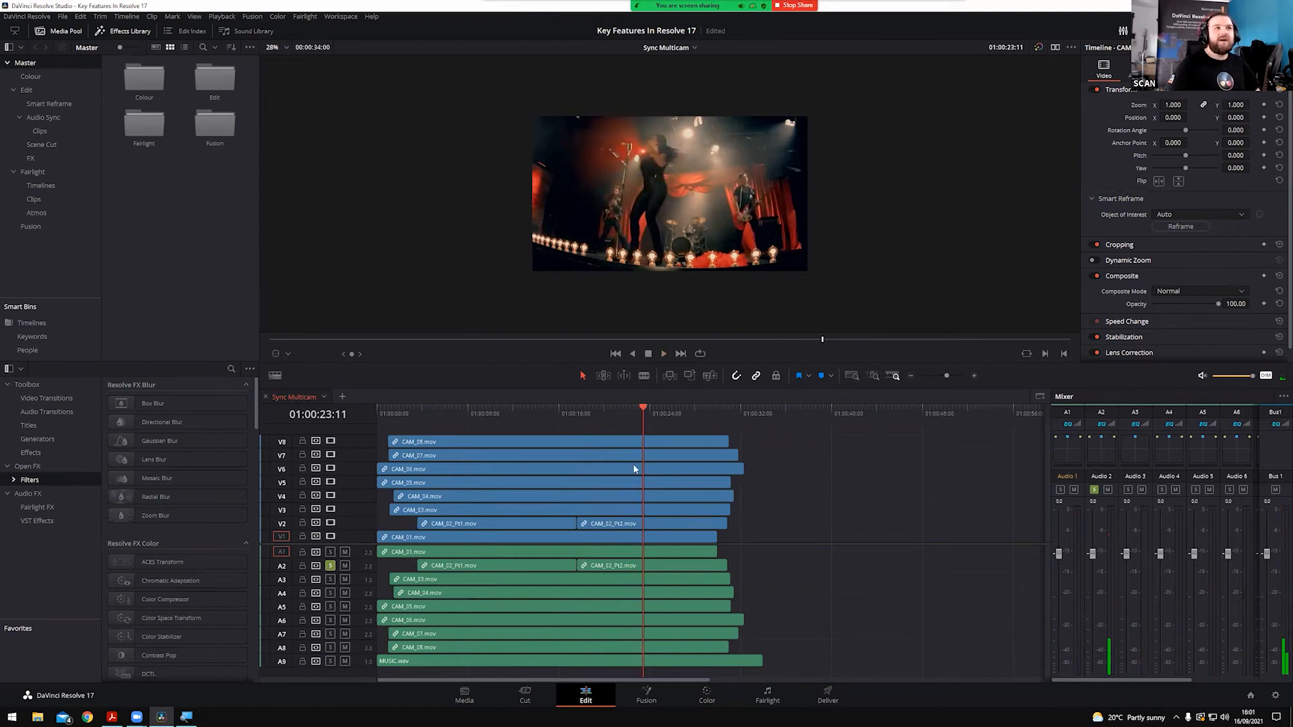
pyautogui.click(619, 413)
pyautogui.press('space')
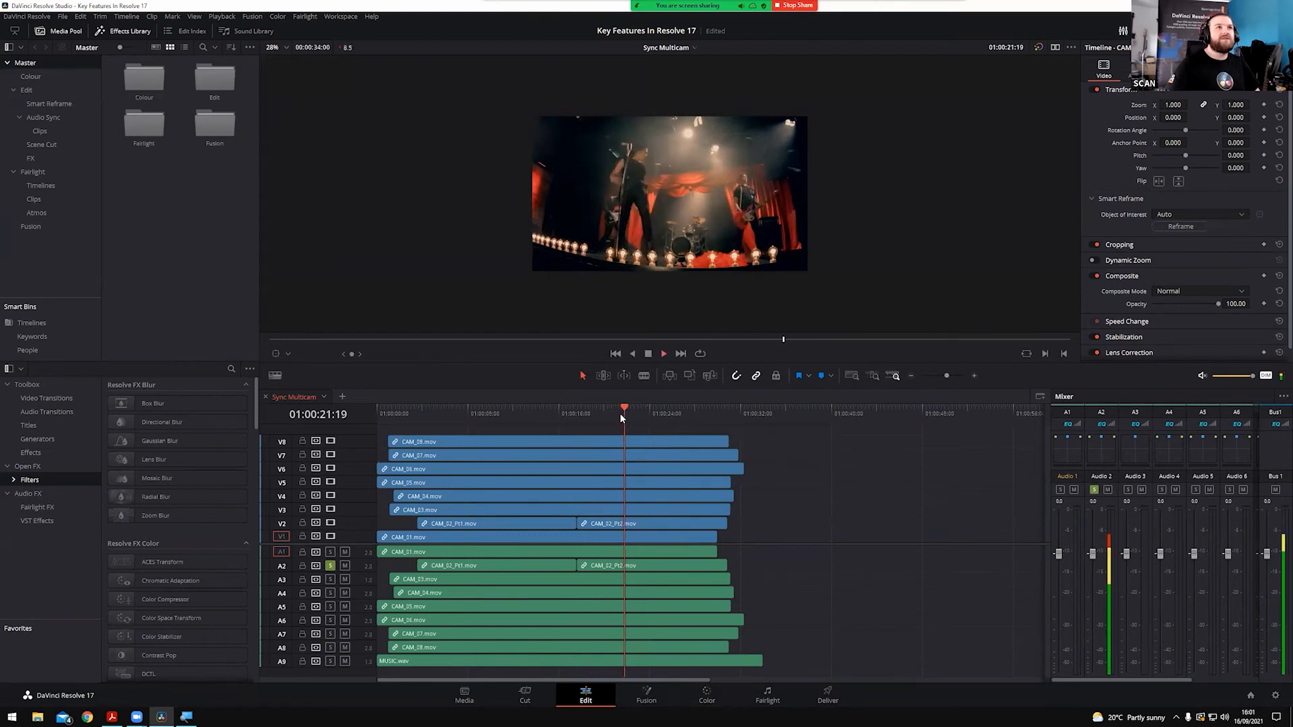
pyautogui.press('space')
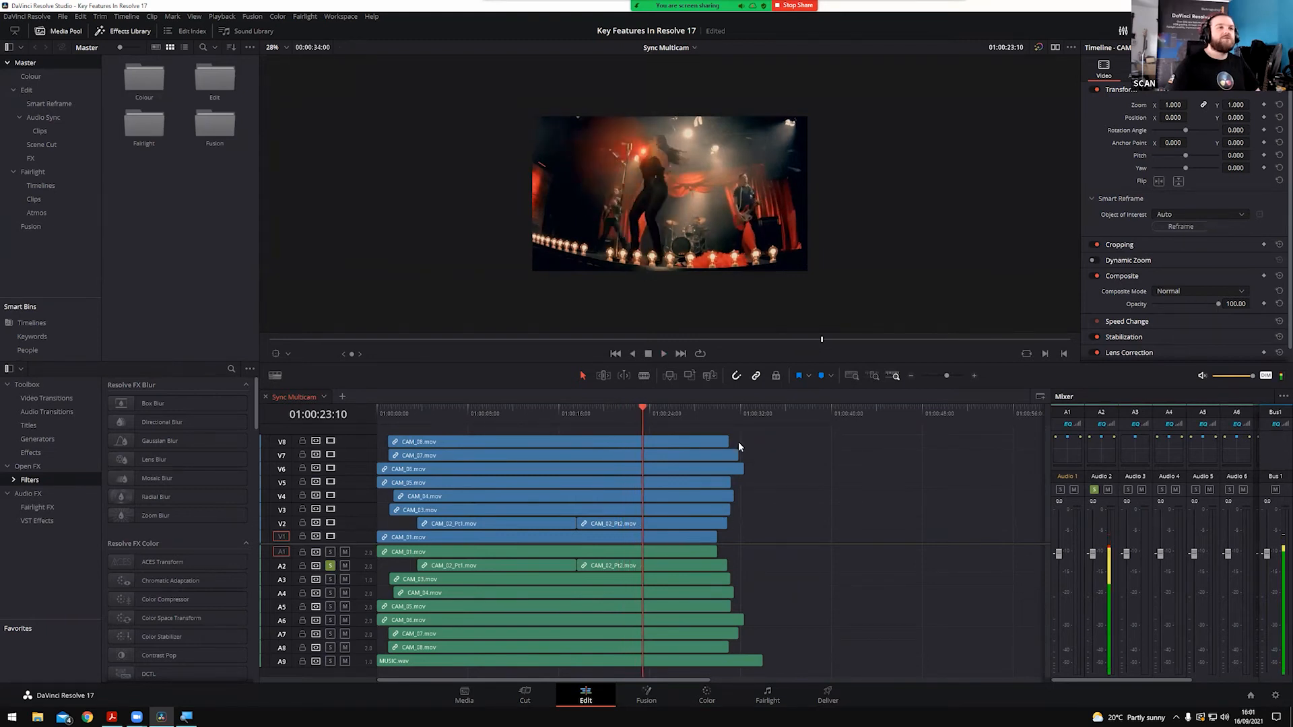
# Select CAM_02_Pt2.mov with the other cameras and MUSIC.wav, leaving out CAM_02_Pt1.mov, and auto-align them based on waveform
pyautogui.moveTo(734, 426); pyautogui.dragTo(623, 685)
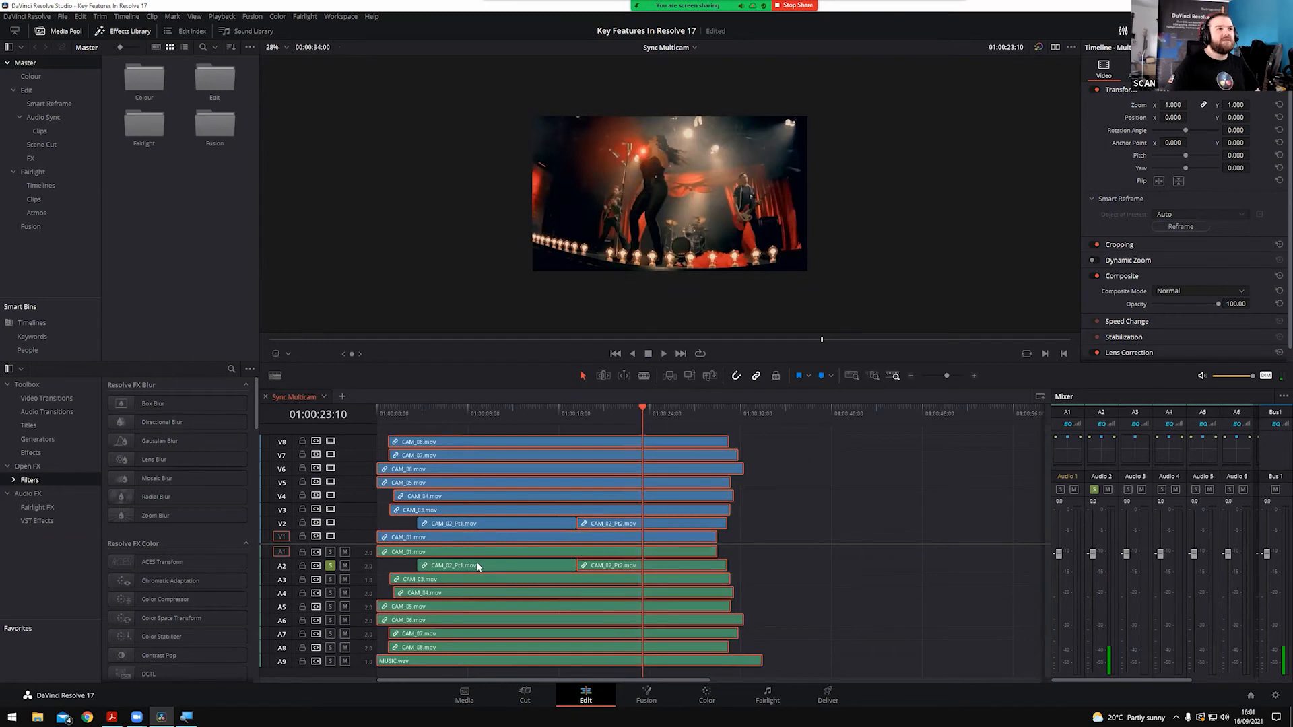
pyautogui.rightClick(631, 523)
pyautogui.moveTo(714, 362)
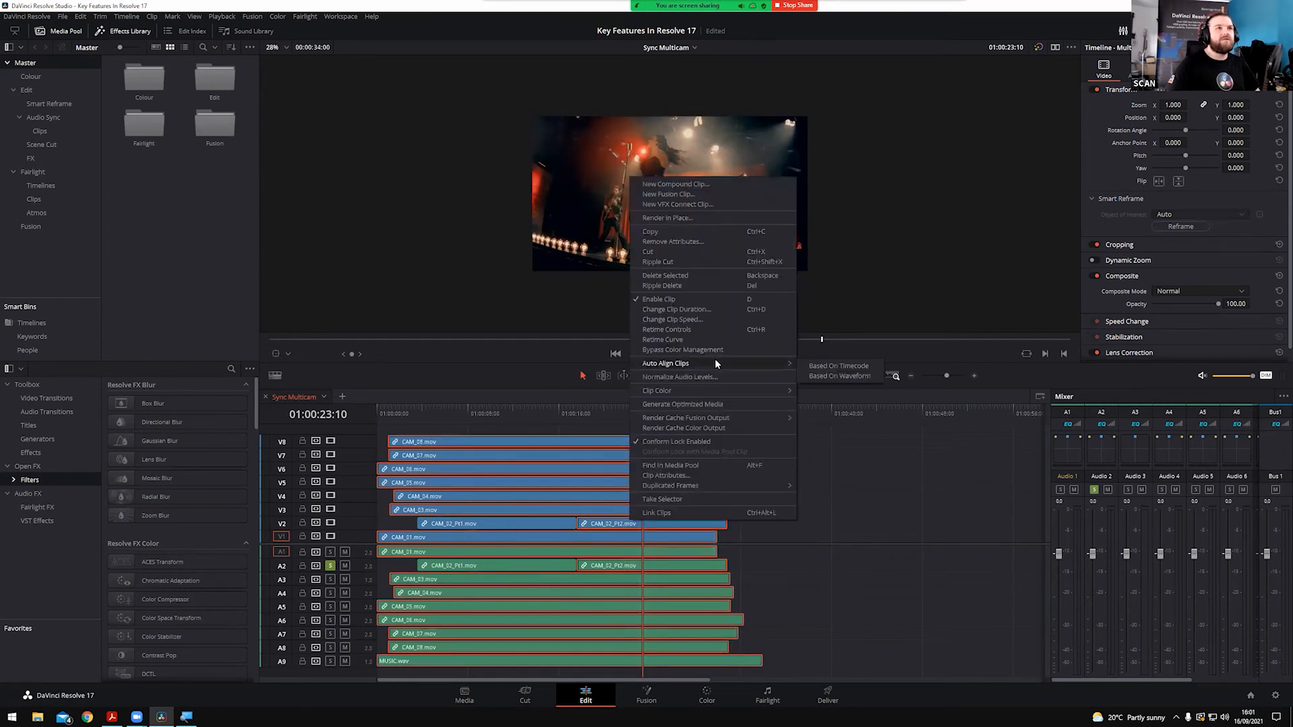
pyautogui.click(850, 376)
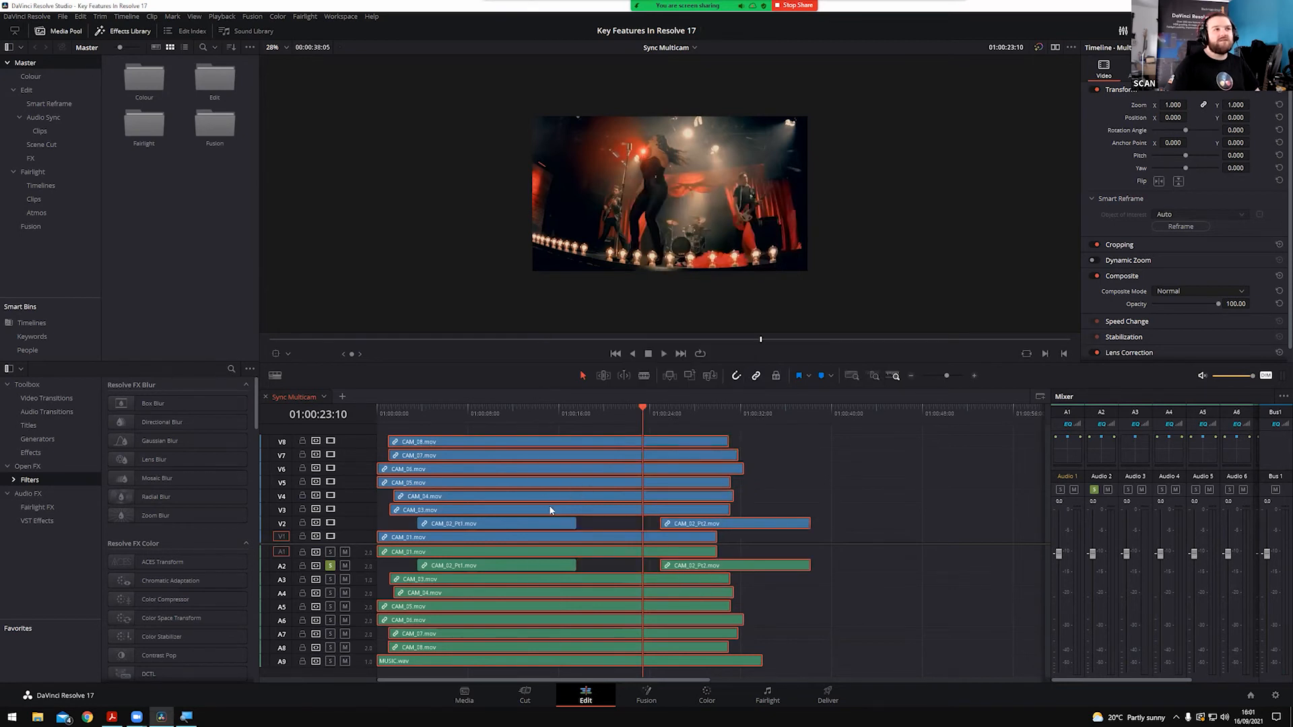
# Play across the realigned CAM_02_Pt2.mov, unsolo audio track A2 to hear all tracks, and stop playback
pyautogui.click(776, 499)
pyautogui.press('space')
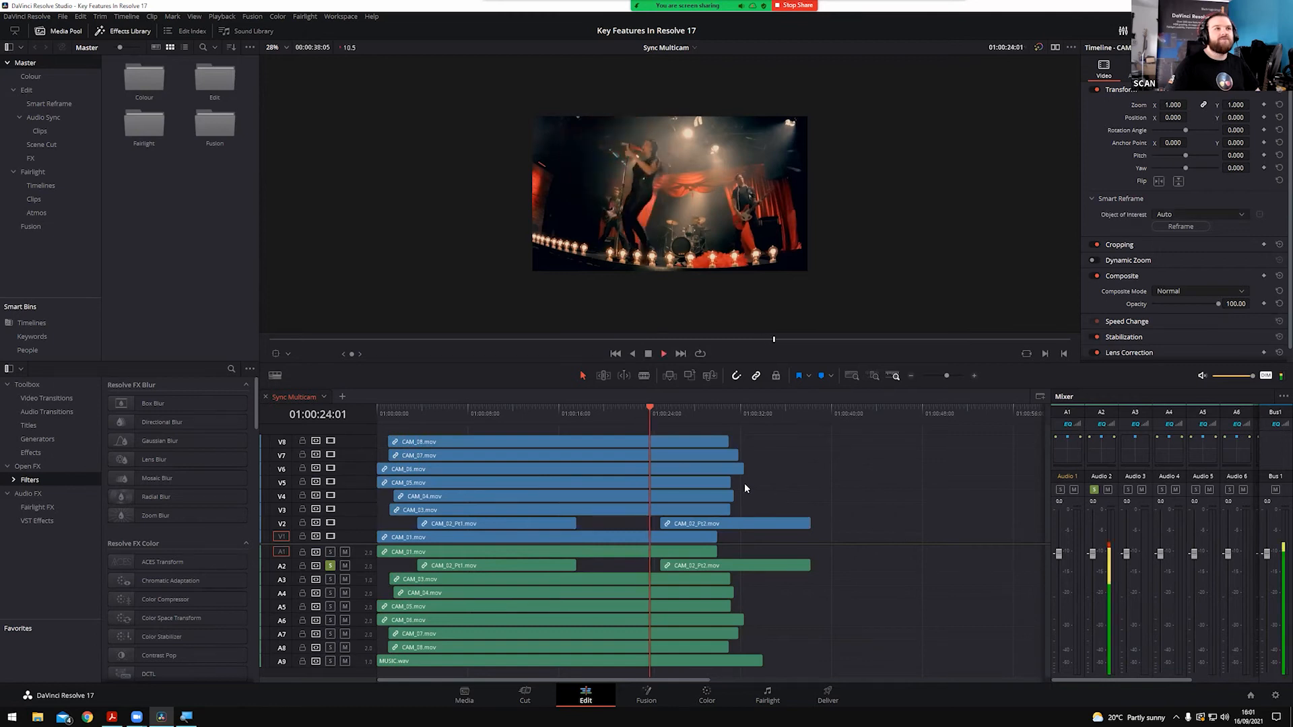
pyautogui.click(330, 566)
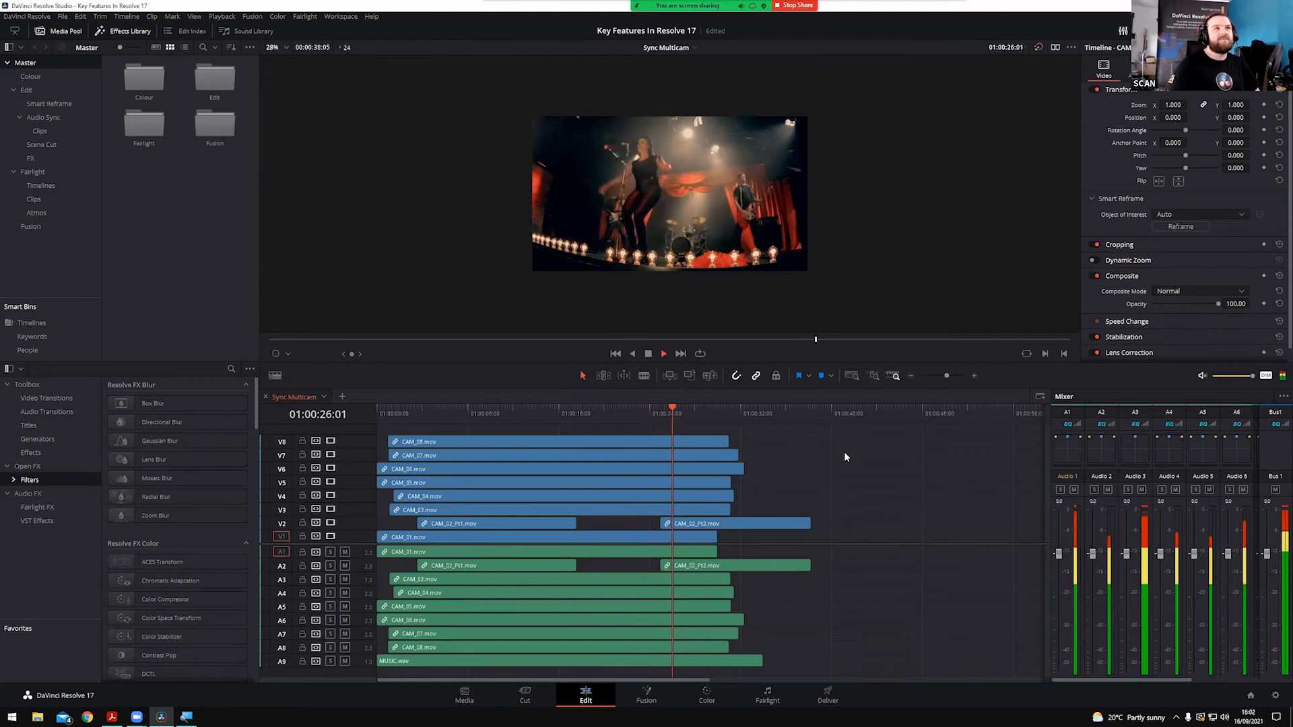
pyautogui.press('space')
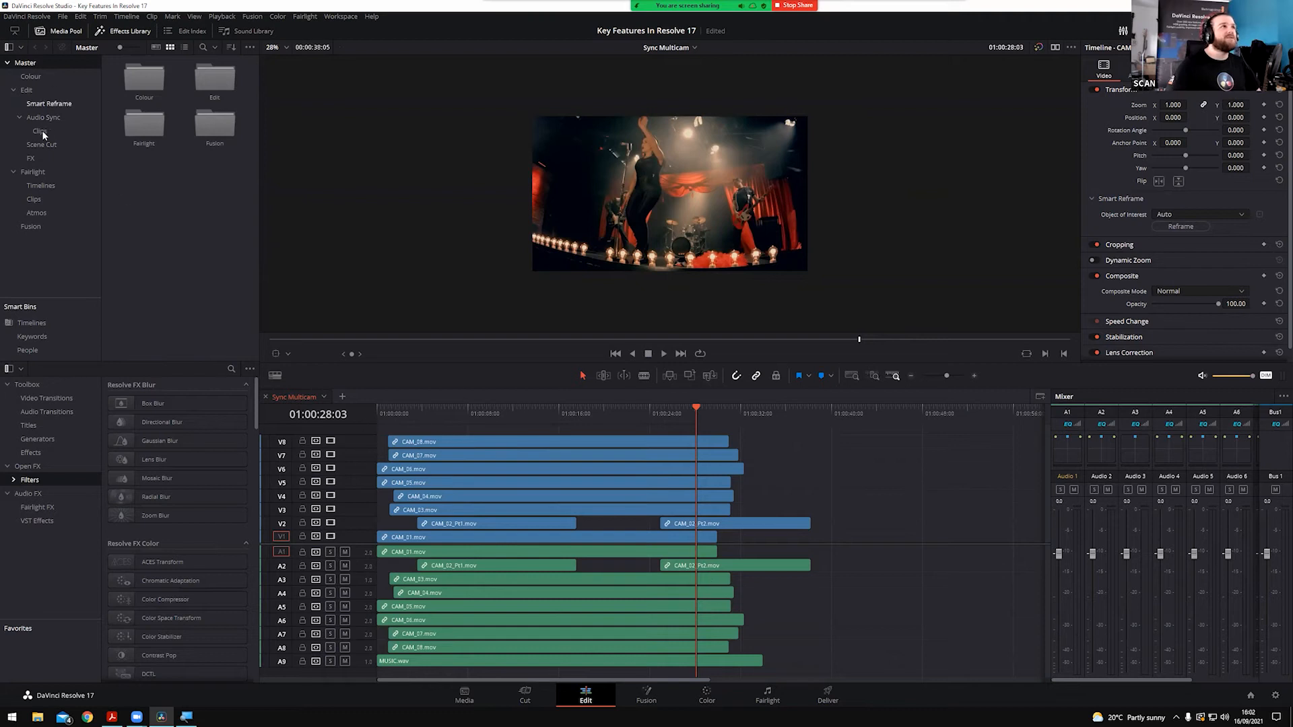
# Convert the Sync Multicam timeline in the Audio Sync bin to a multicam clip
pyautogui.click(28, 90)
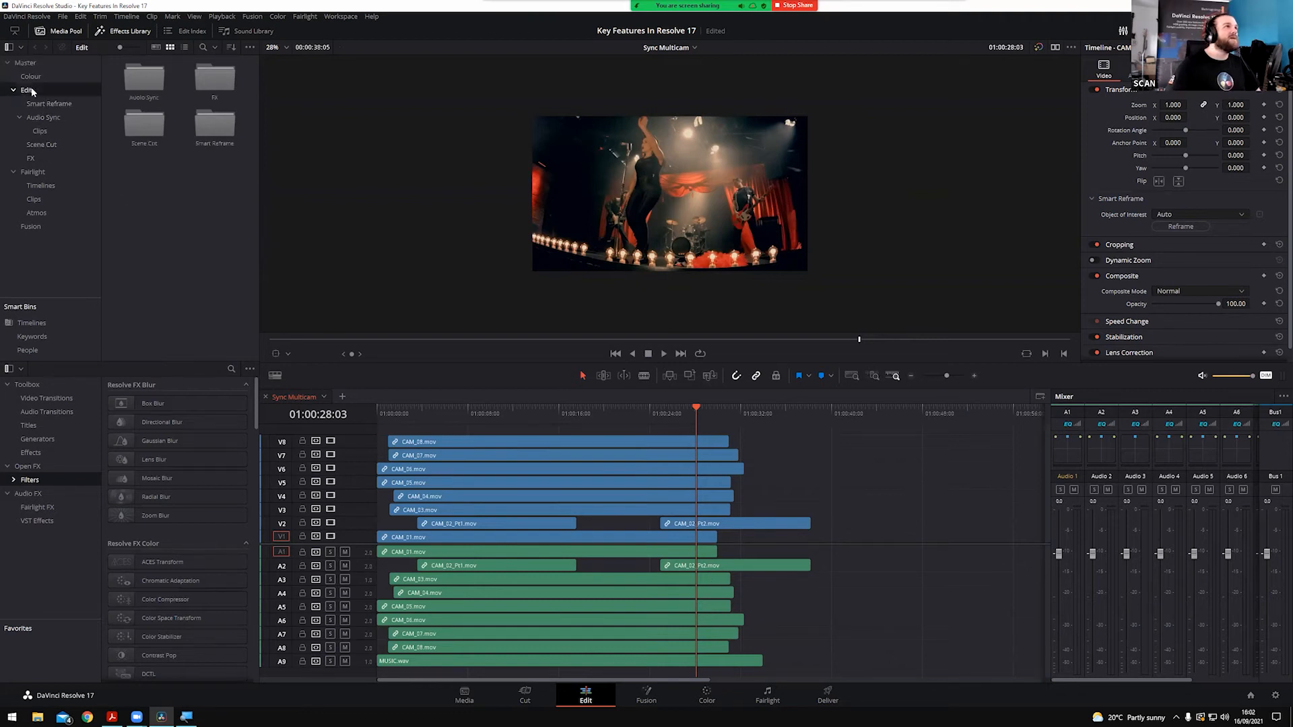
pyautogui.doubleClick(160, 81)
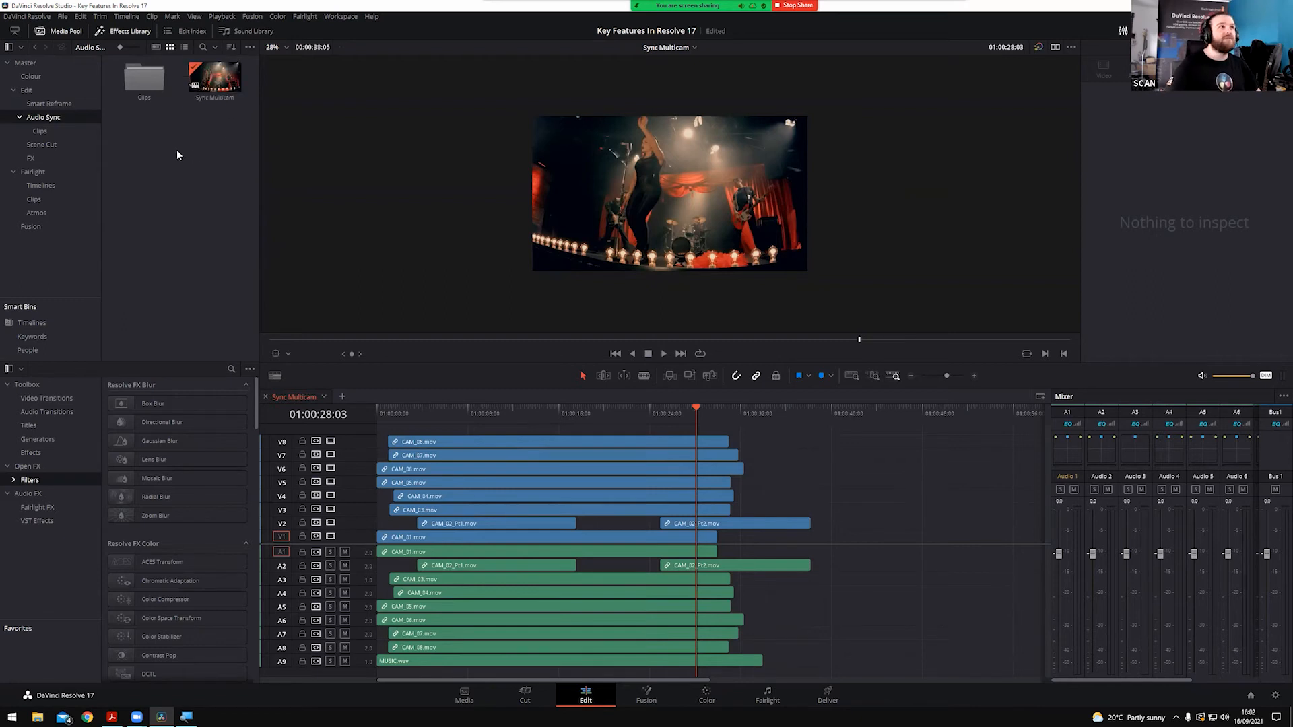
pyautogui.rightClick(213, 84)
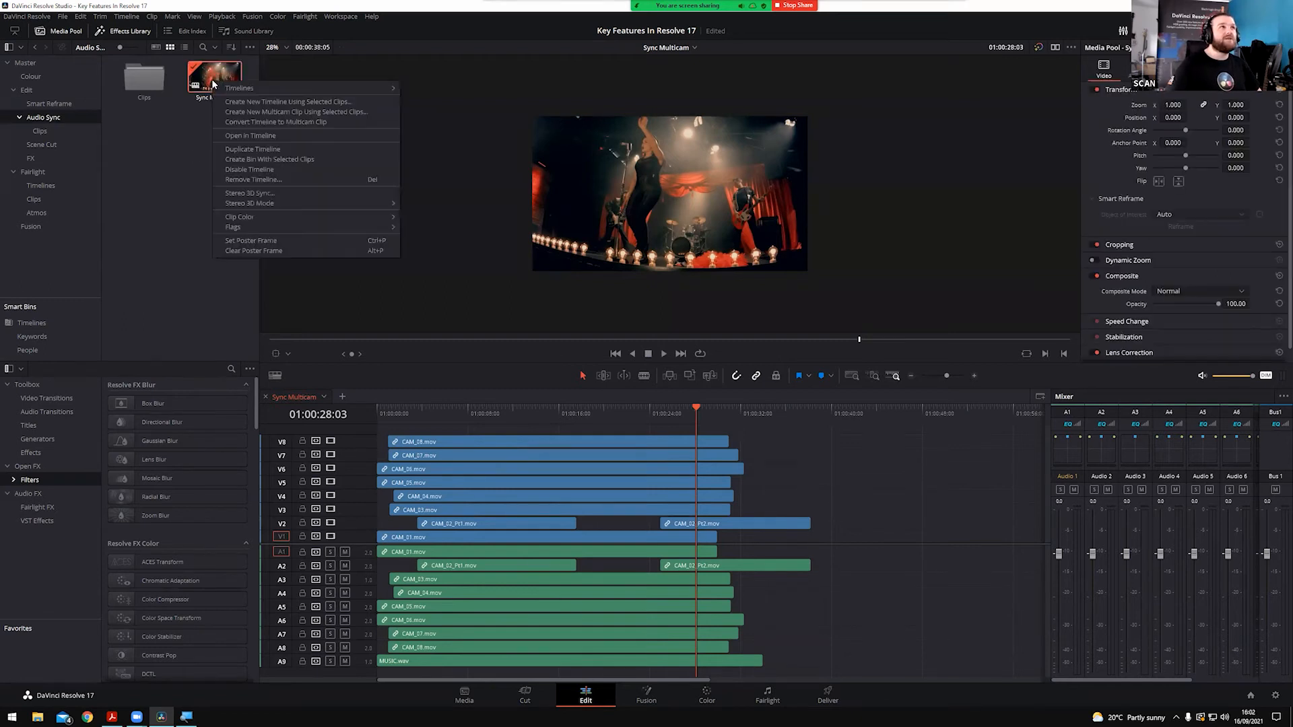
pyautogui.click(274, 123)
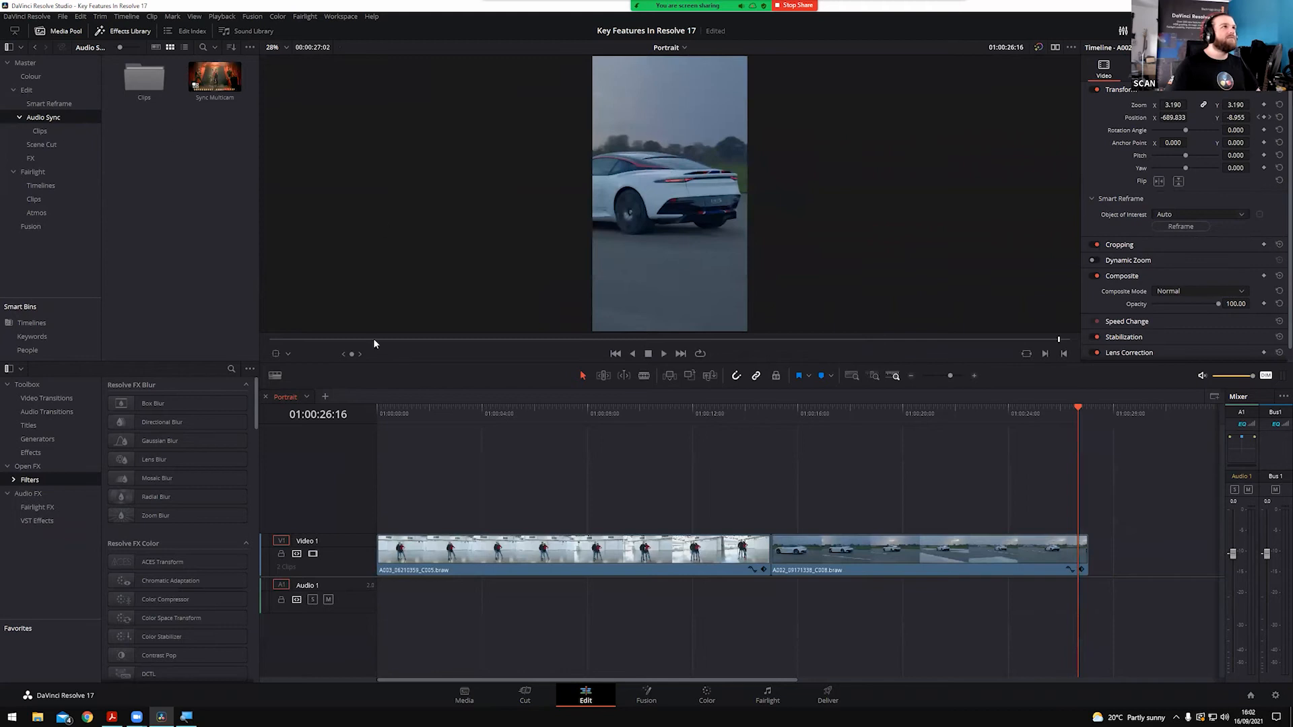
# Move the playhead to the end of the Portrait timeline and switch to the Colour Features timeline
pyautogui.click(1098, 415)
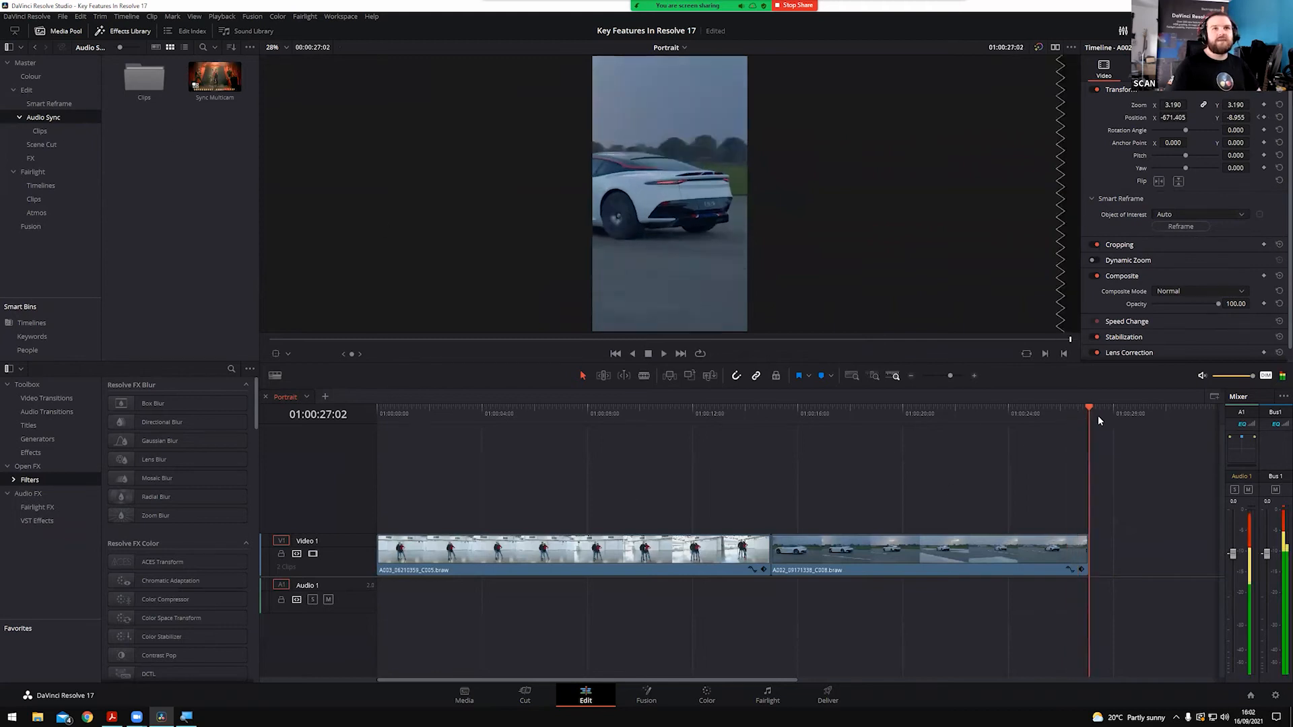
pyautogui.click(307, 397)
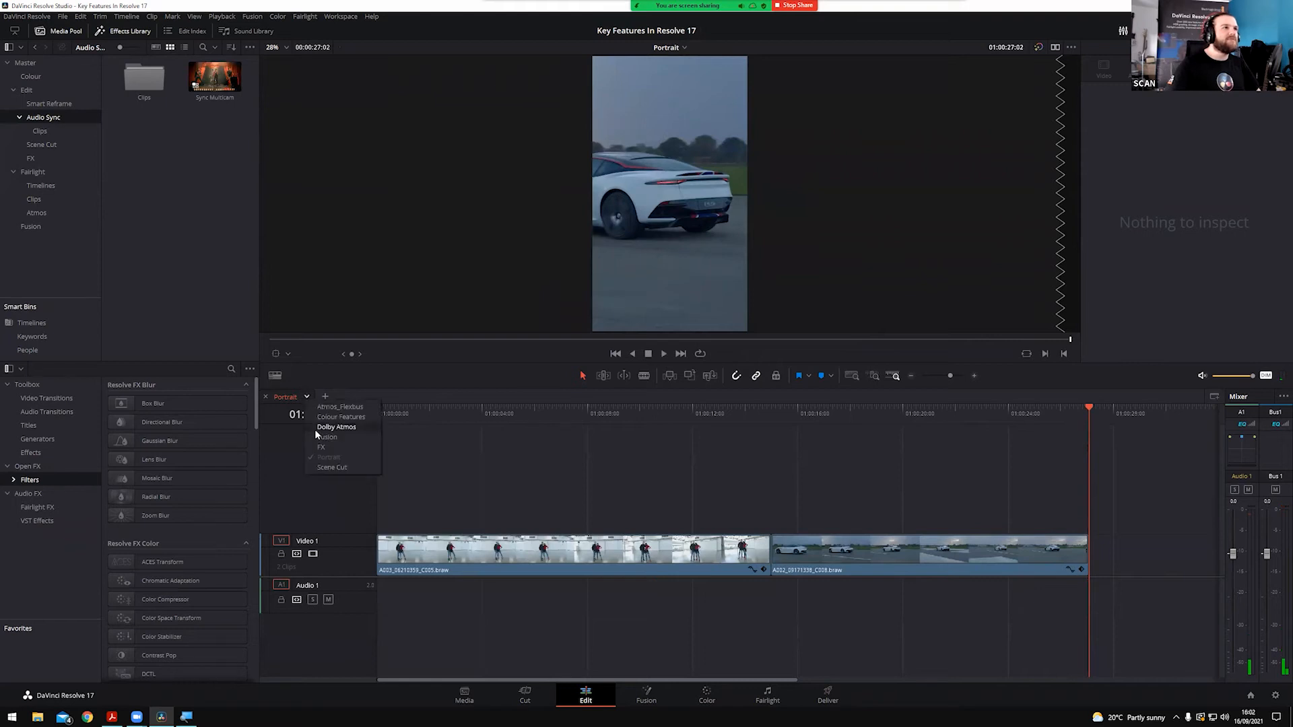
pyautogui.click(334, 416)
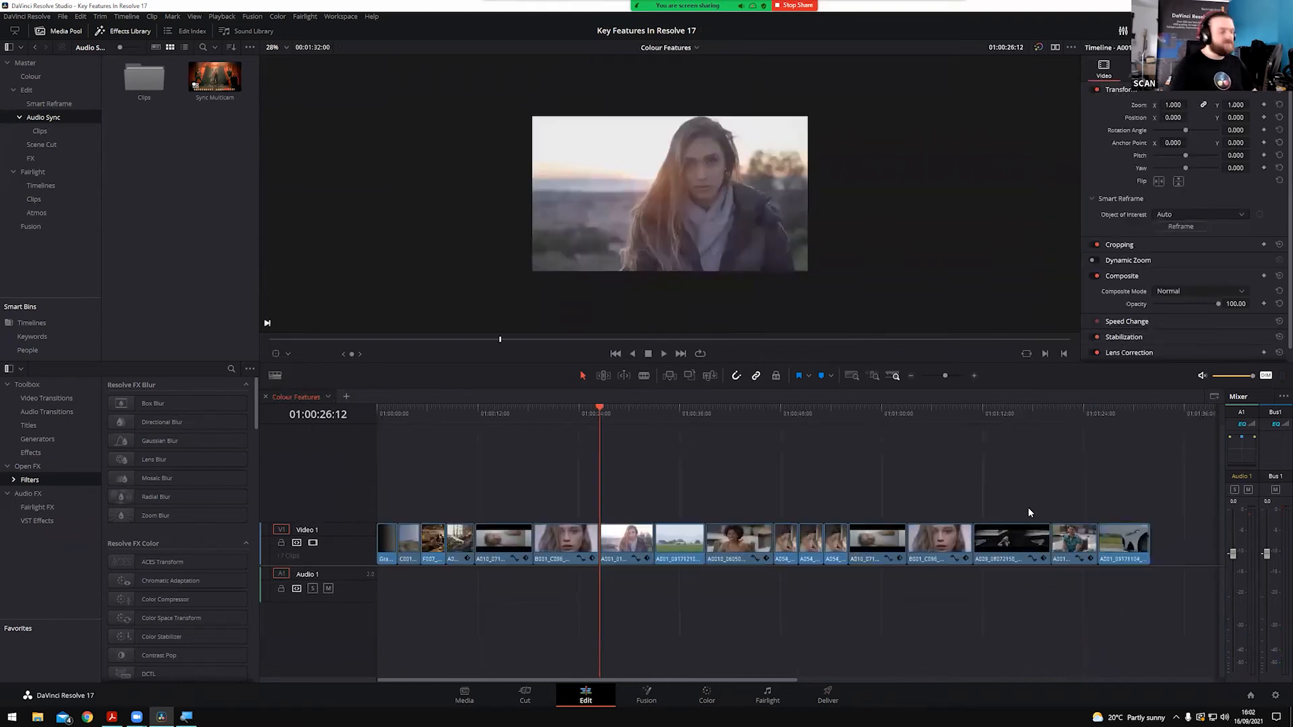
# Place the Sync Multicam clip at the end of the Colour Features timeline and park the playhead at its start
pyautogui.moveTo(214, 76); pyautogui.dragTo(1025, 548)
pyautogui.moveTo(1028, 412); pyautogui.dragTo(1016, 414)
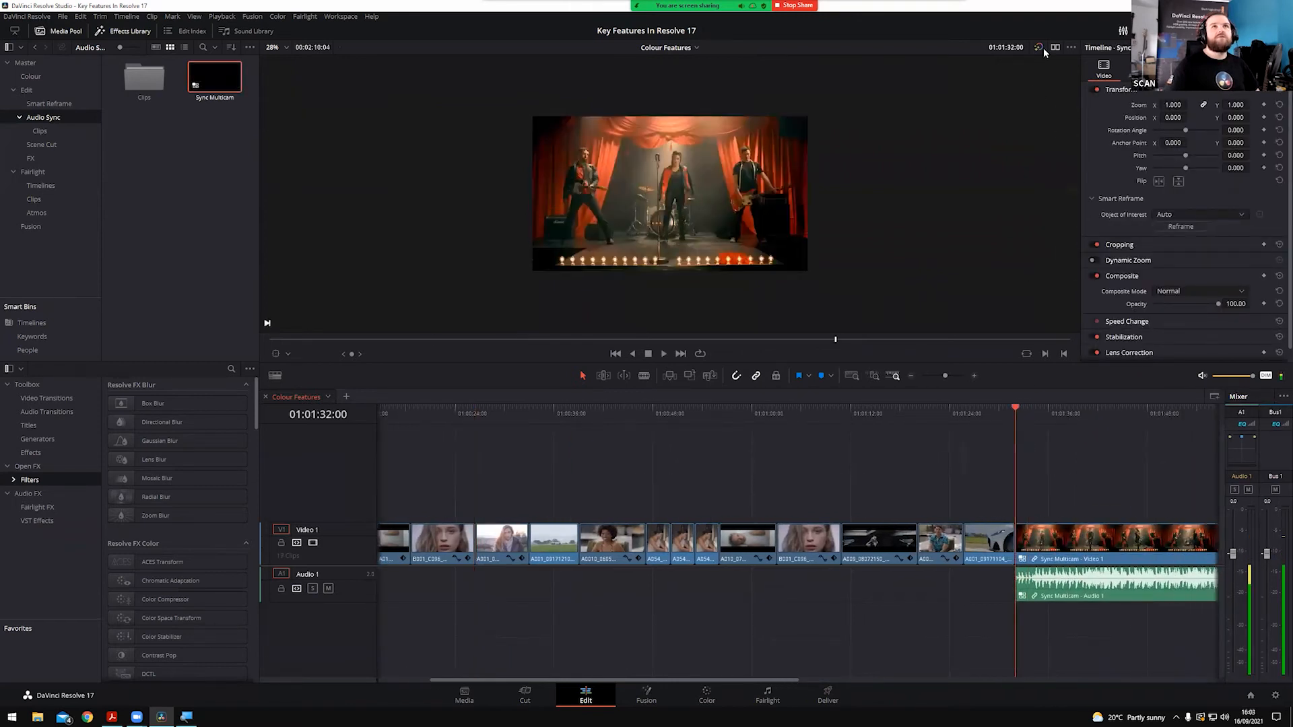
# Show a separate source viewer in Multicam mode and play the Sync Multicam clip to view all its angles
pyautogui.click(285, 353)
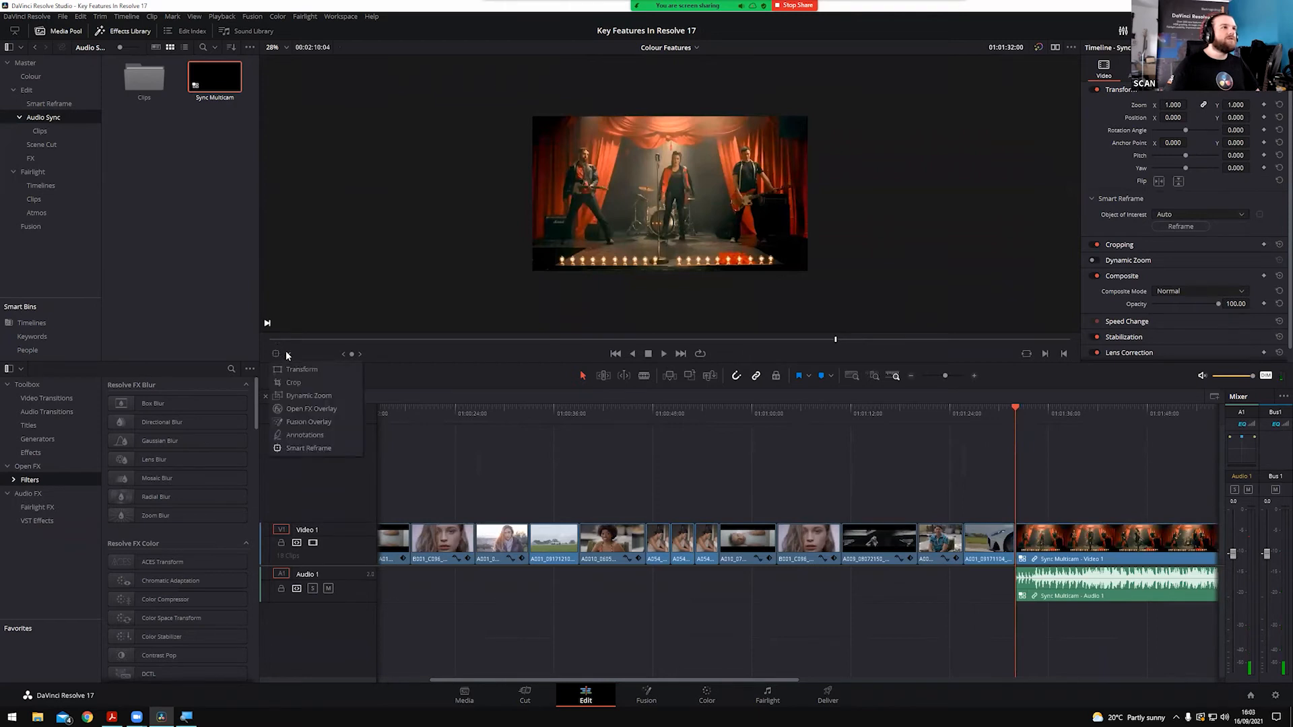
pyautogui.click(306, 429)
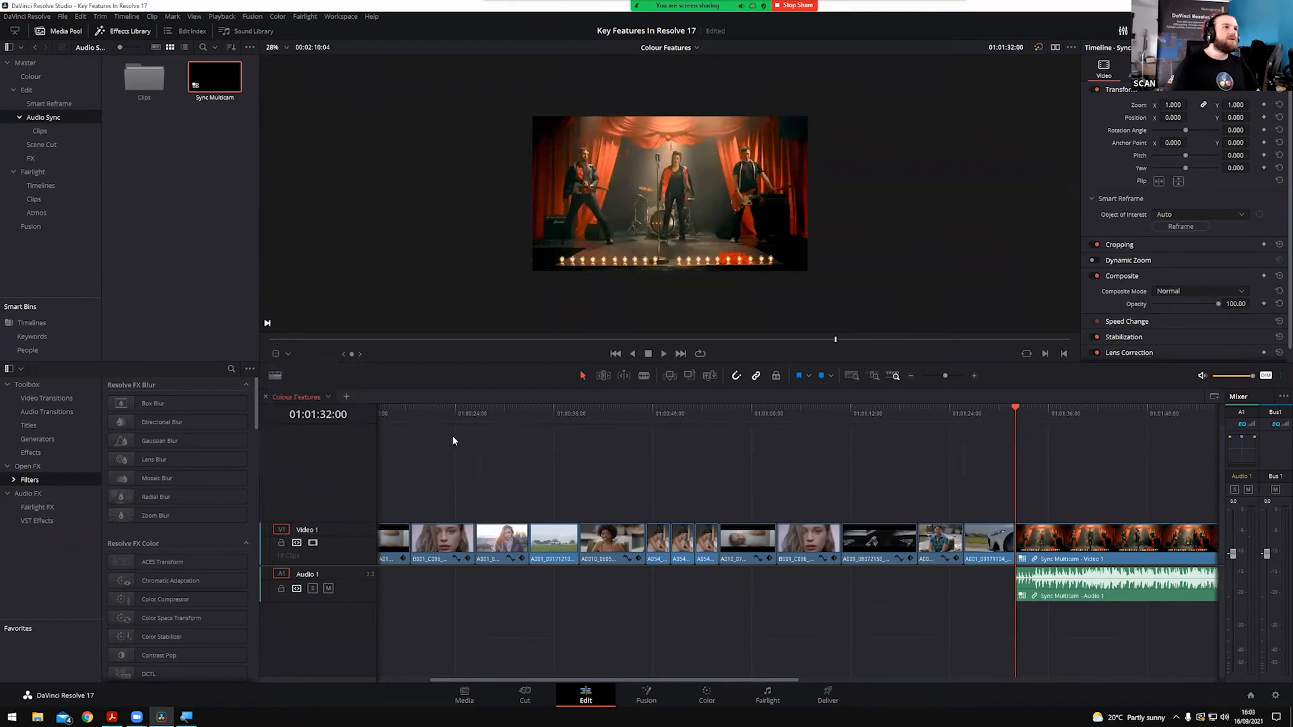
pyautogui.click(1055, 47)
pyautogui.click(285, 352)
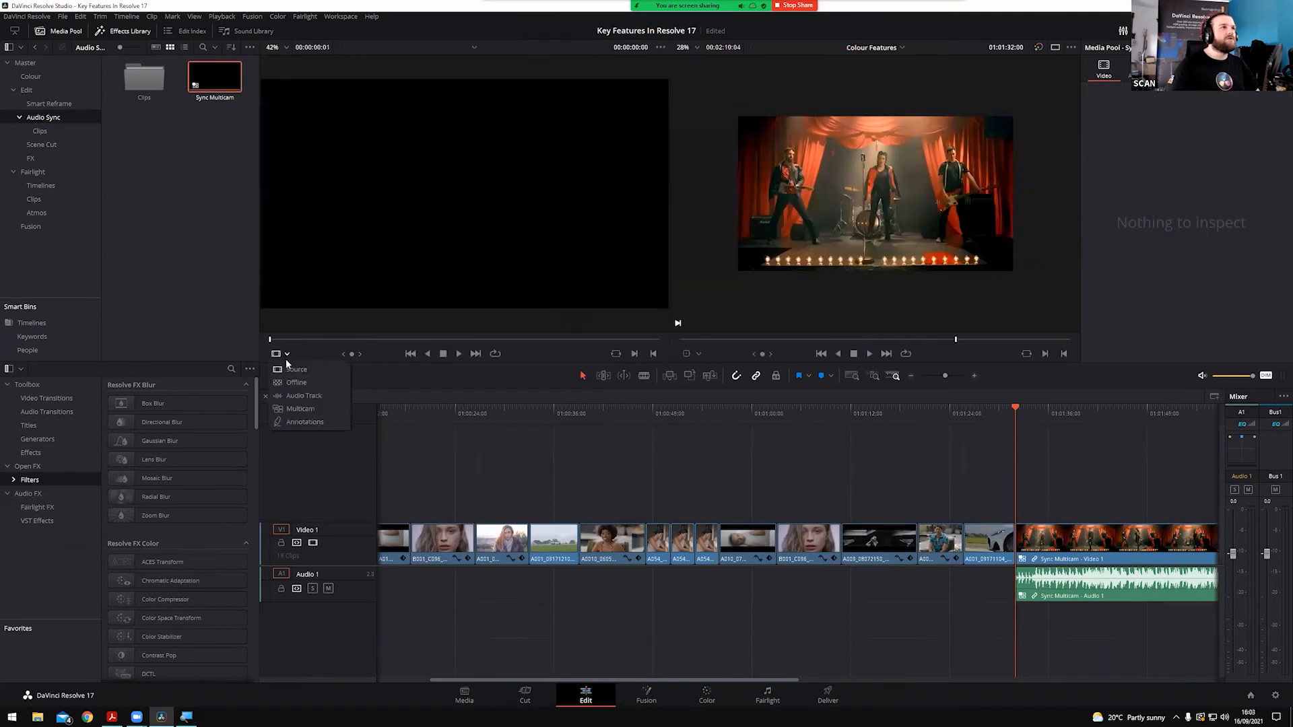
pyautogui.click(288, 410)
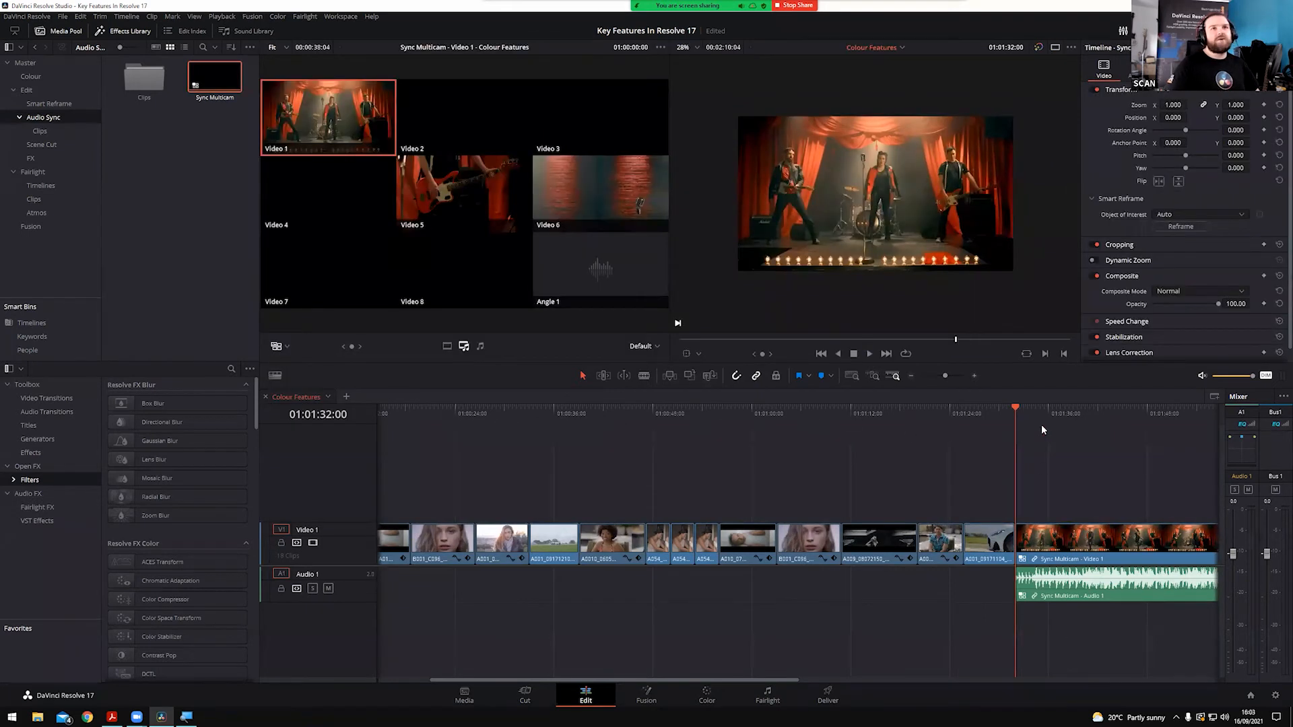
pyautogui.press('space')
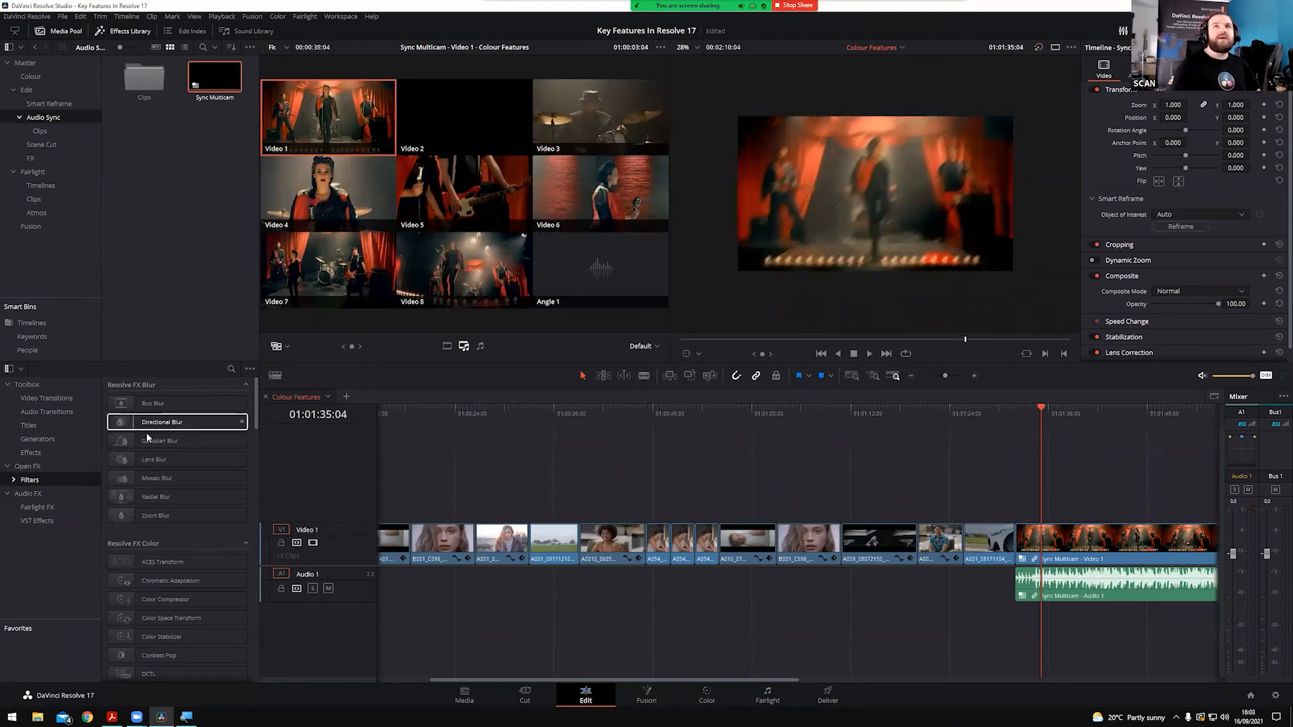
# Switch to the Scene Cut timeline and scrub through the single Hyperlight Render.mov clip
pyautogui.click(327, 397)
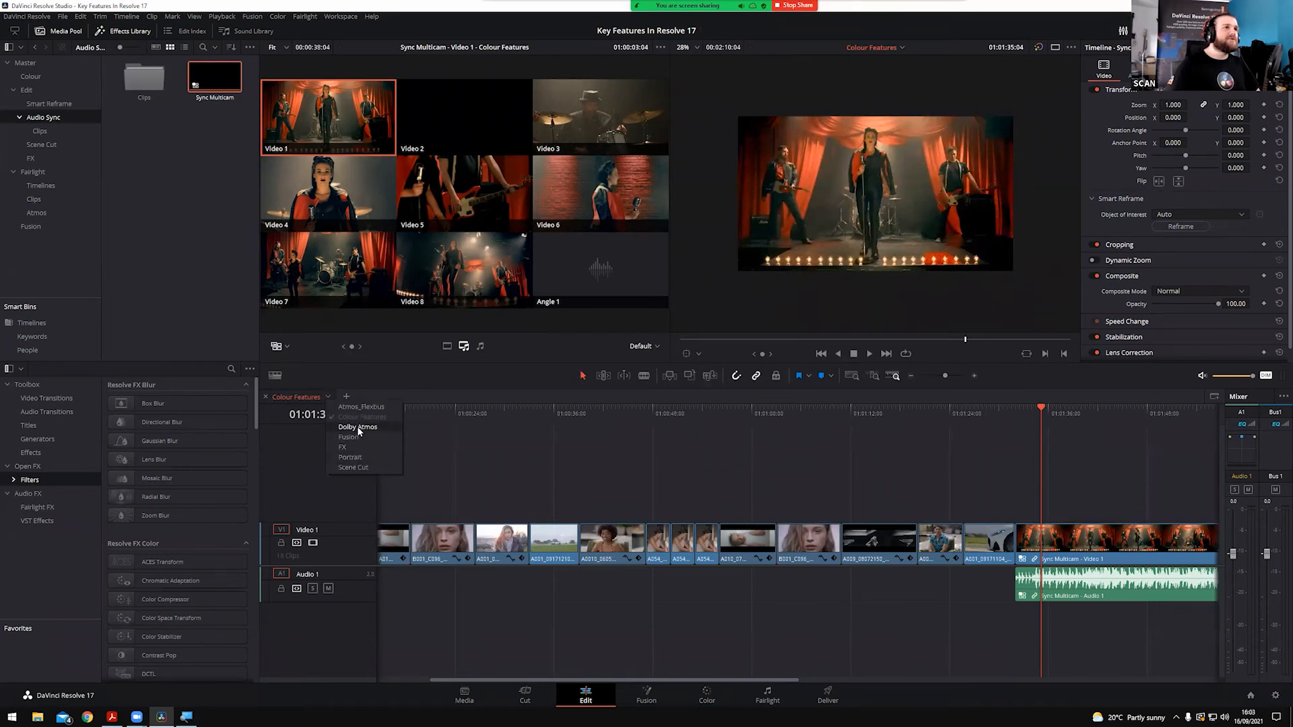
pyautogui.click(370, 466)
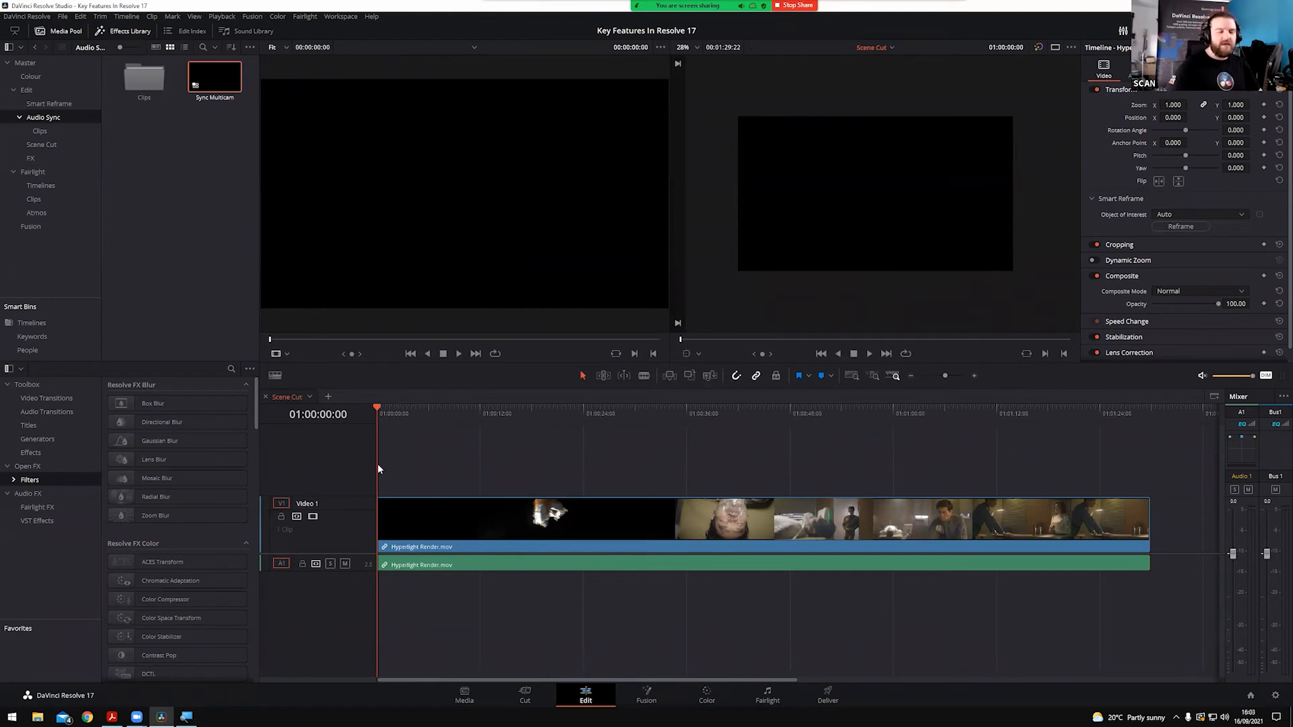
pyautogui.moveTo(444, 423); pyautogui.dragTo(682, 432)
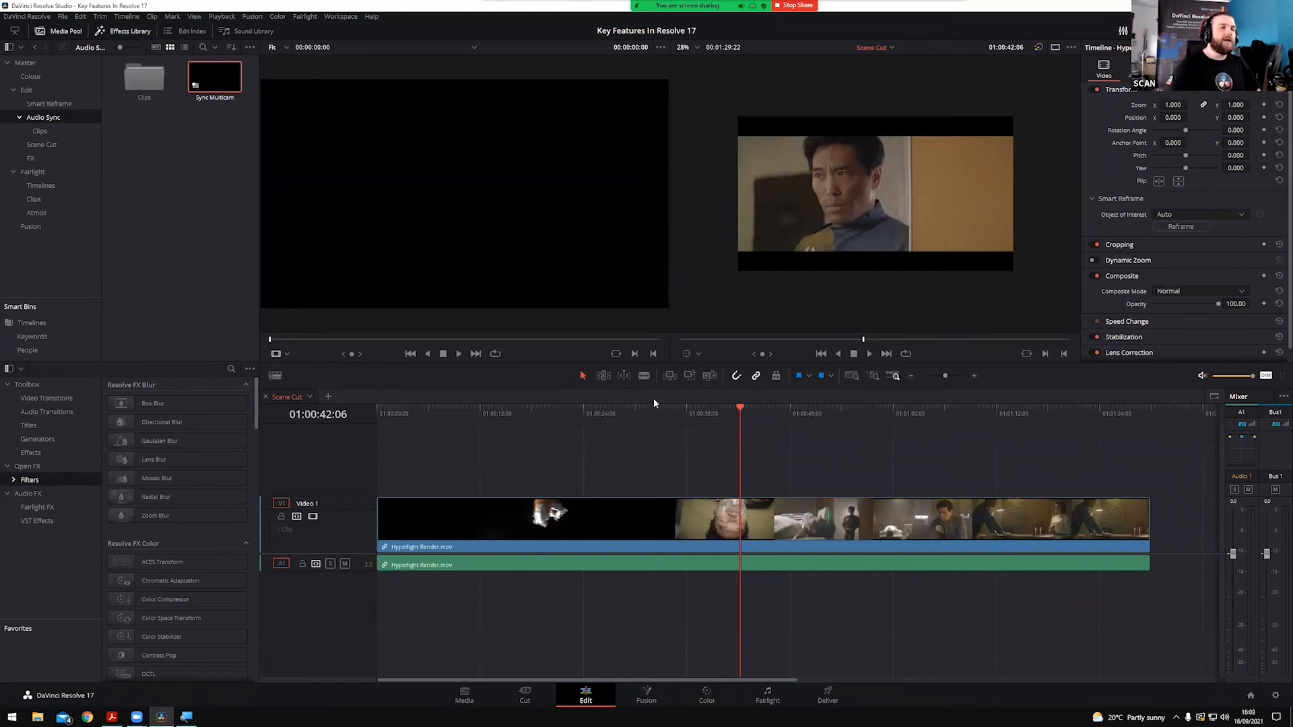
# View the storage locations on the Media page and return to the Edit page
pyautogui.click(483, 686)
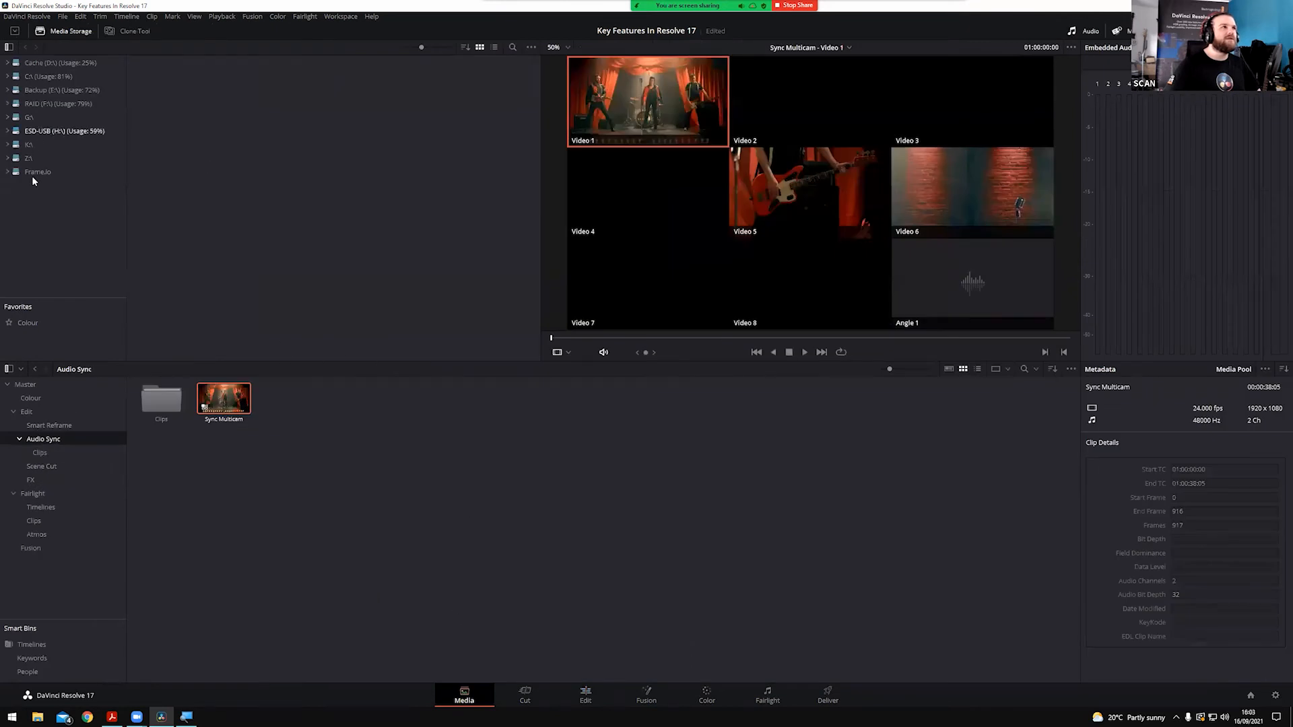
pyautogui.click(577, 692)
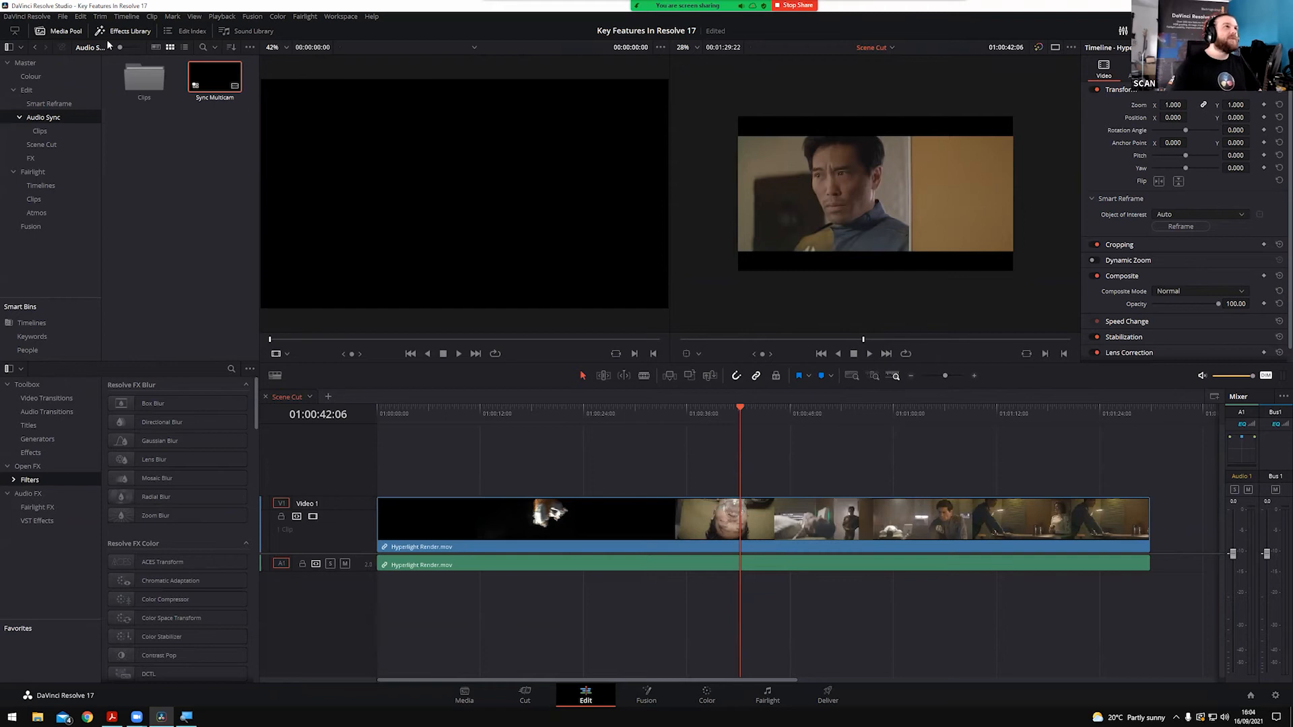
# Detect the scene cuts in Hyperlight Render.mov and play across one of the cuts in the middle of the timeline
pyautogui.click(128, 17)
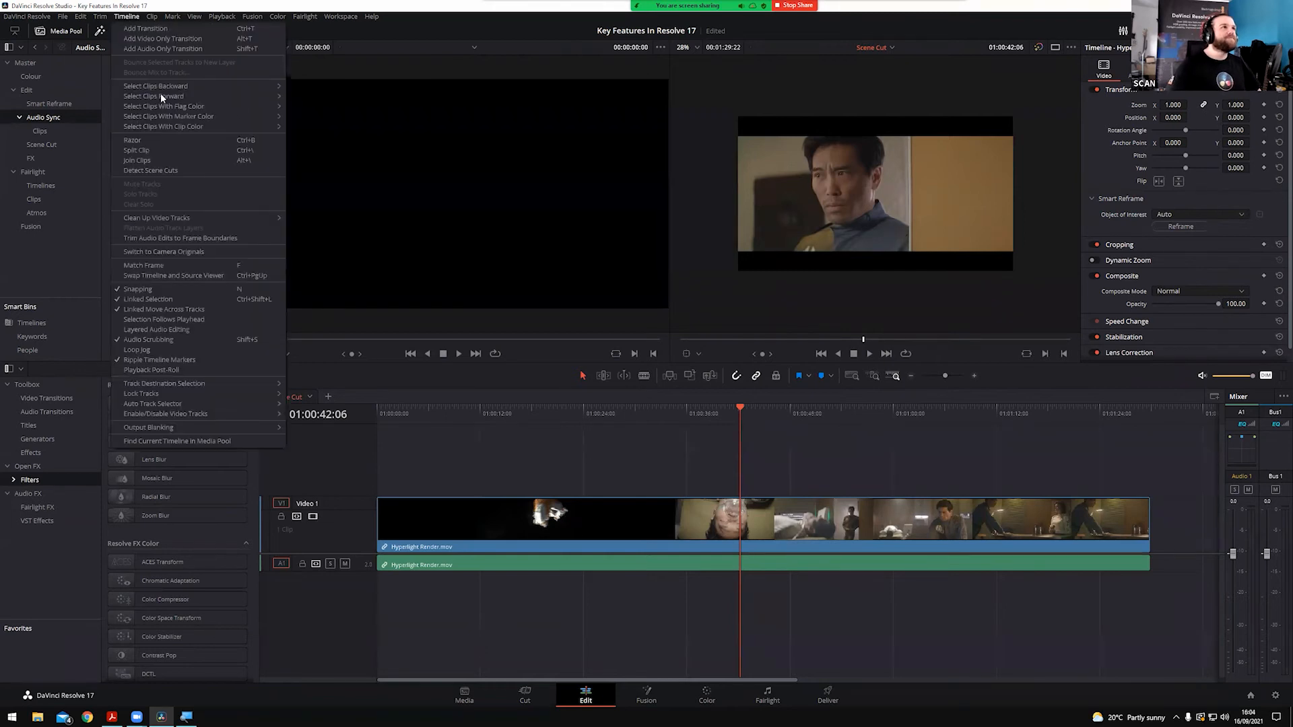
pyautogui.click(161, 172)
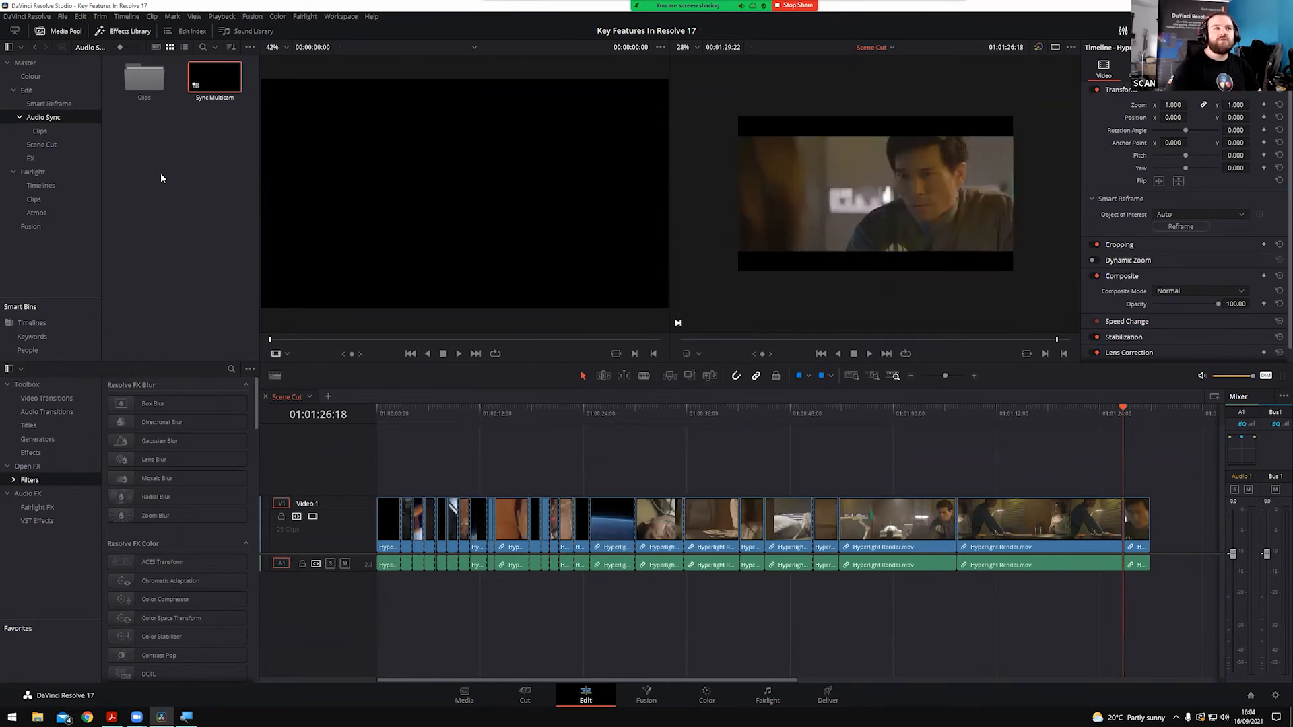
pyautogui.moveTo(676, 415); pyautogui.dragTo(607, 431)
pyautogui.press('space')
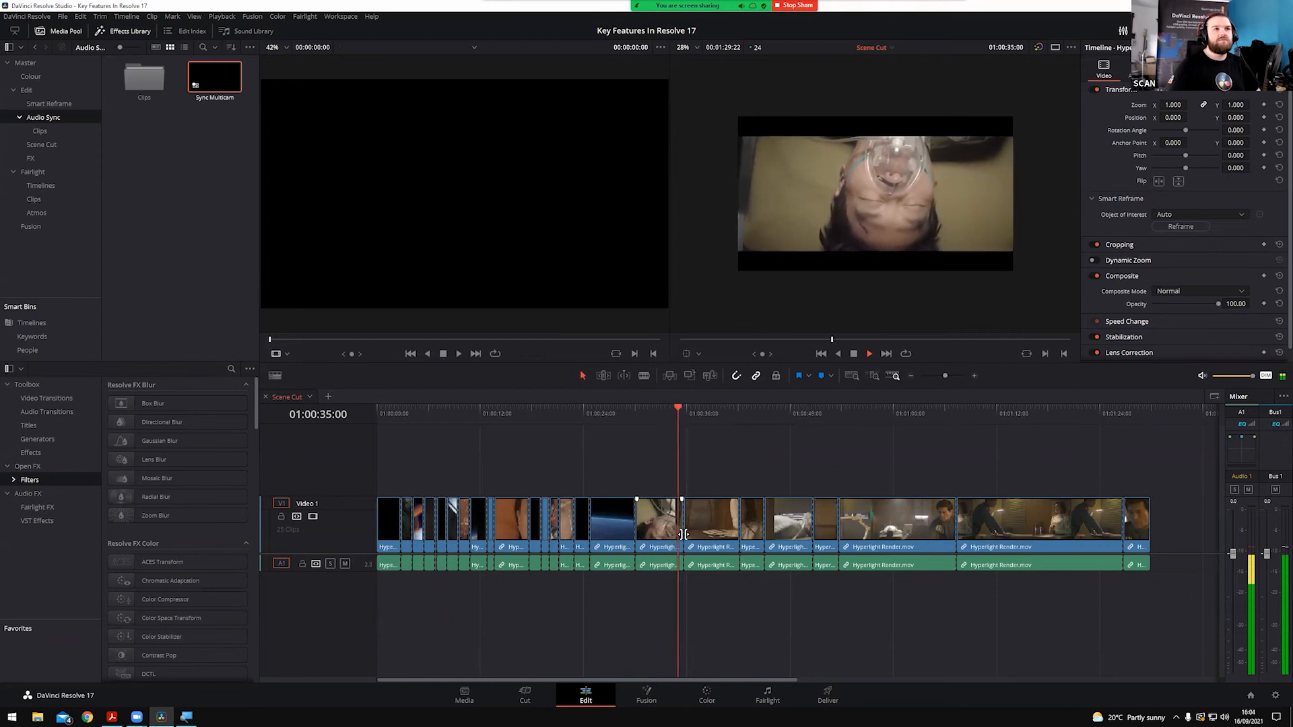
pyautogui.press('space')
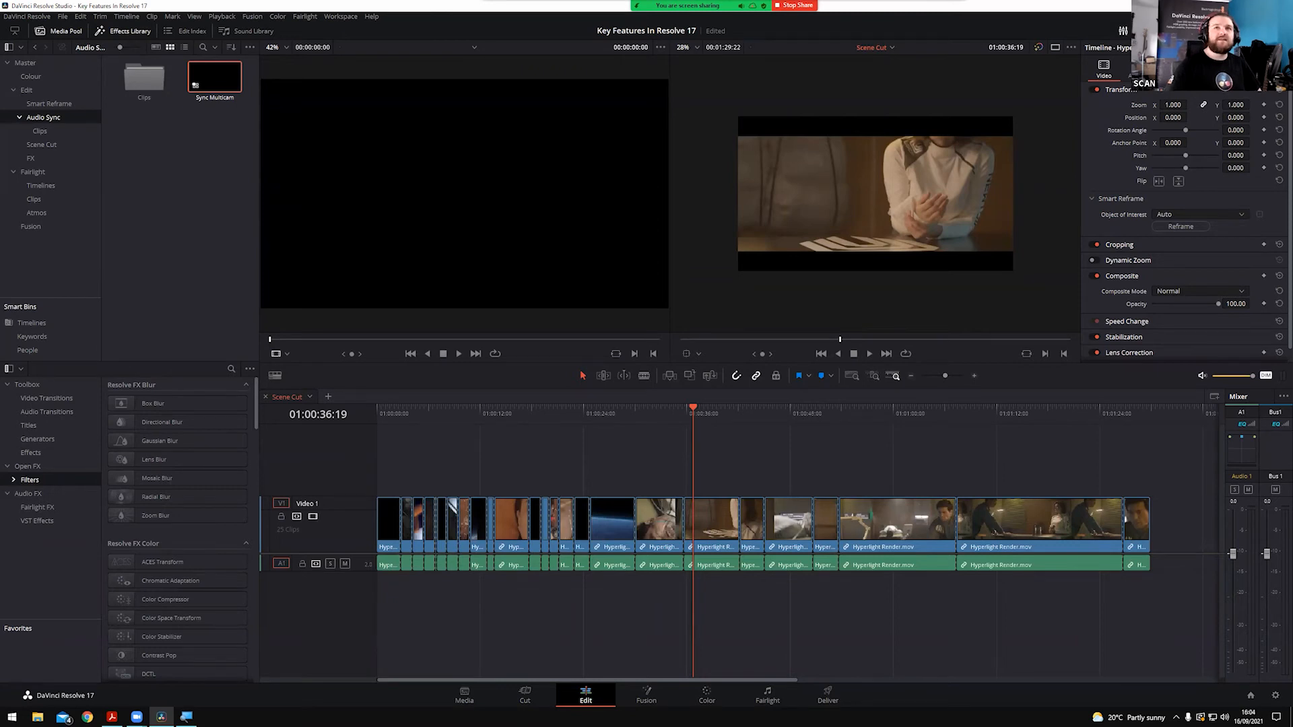
# Switch to the FX timeline with the playhead at its start
pyautogui.click(310, 397)
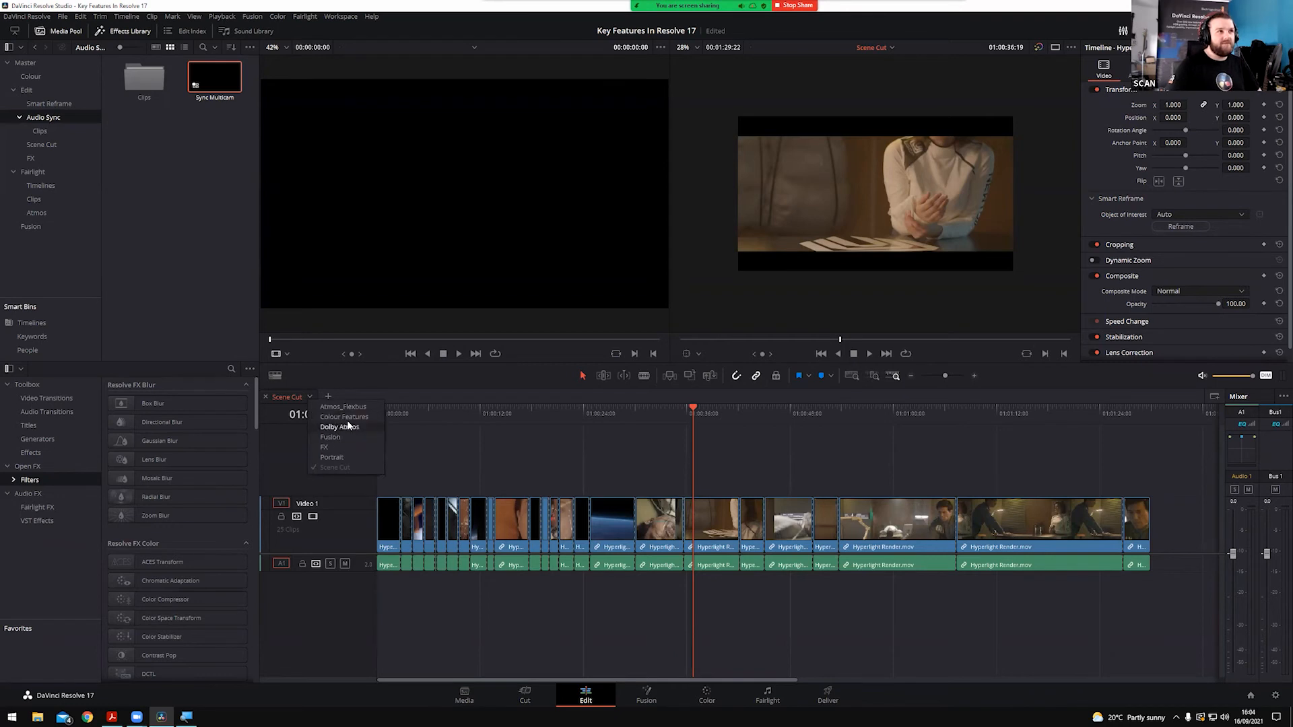
pyautogui.click(357, 447)
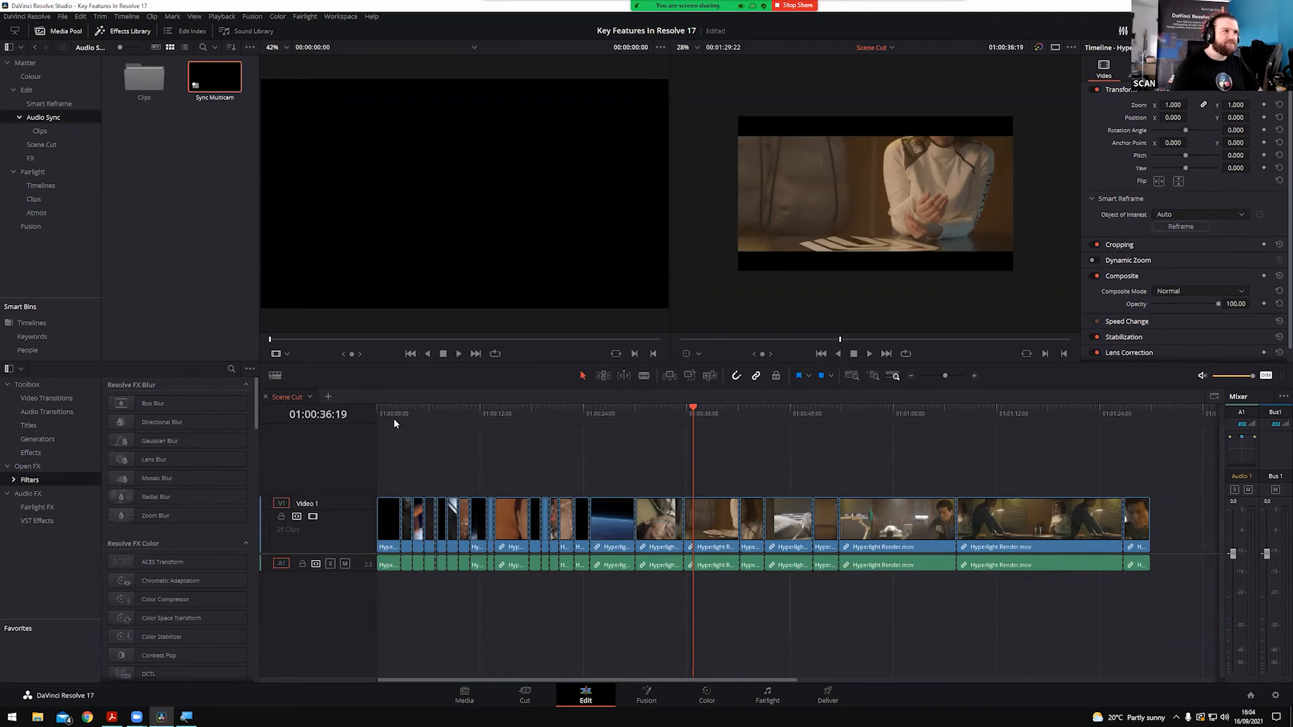
pyautogui.click(377, 416)
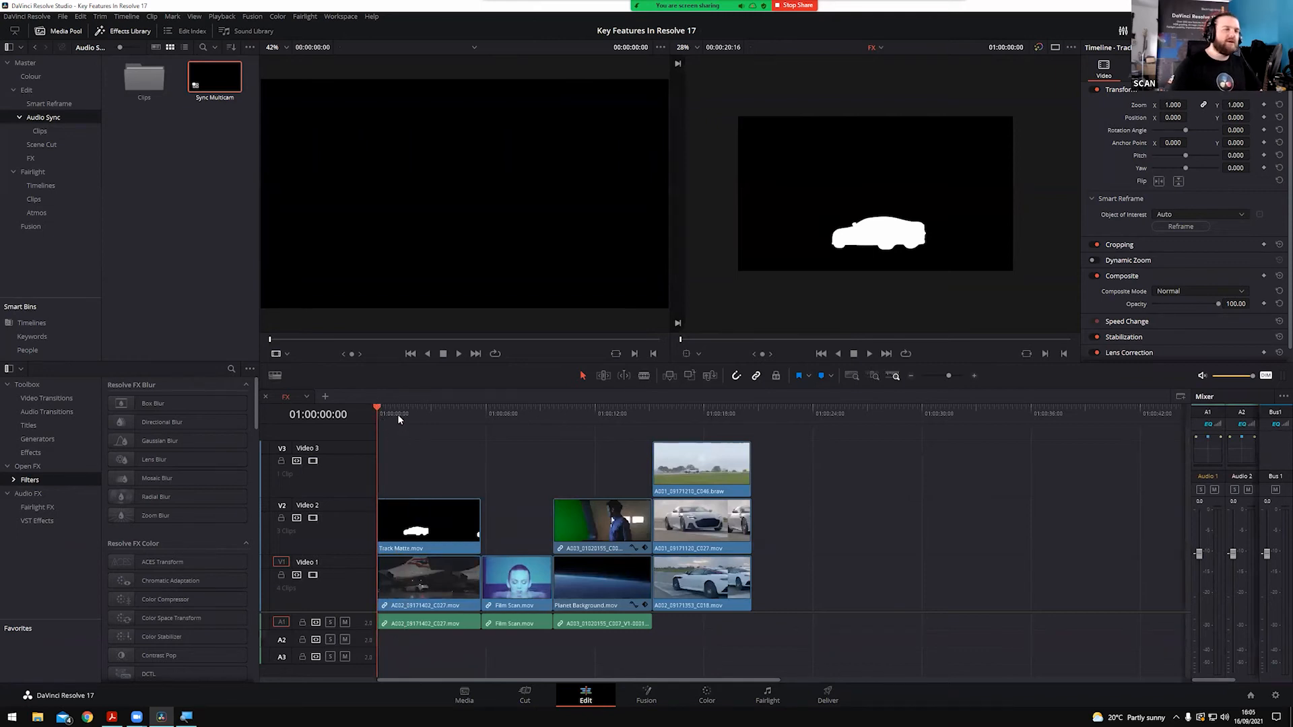
# Play the car clip on Video 1 with Track Matte.mov moved aside, and return the matte to its place above it
pyautogui.moveTo(422, 537); pyautogui.dragTo(896, 505)
pyautogui.press('space')
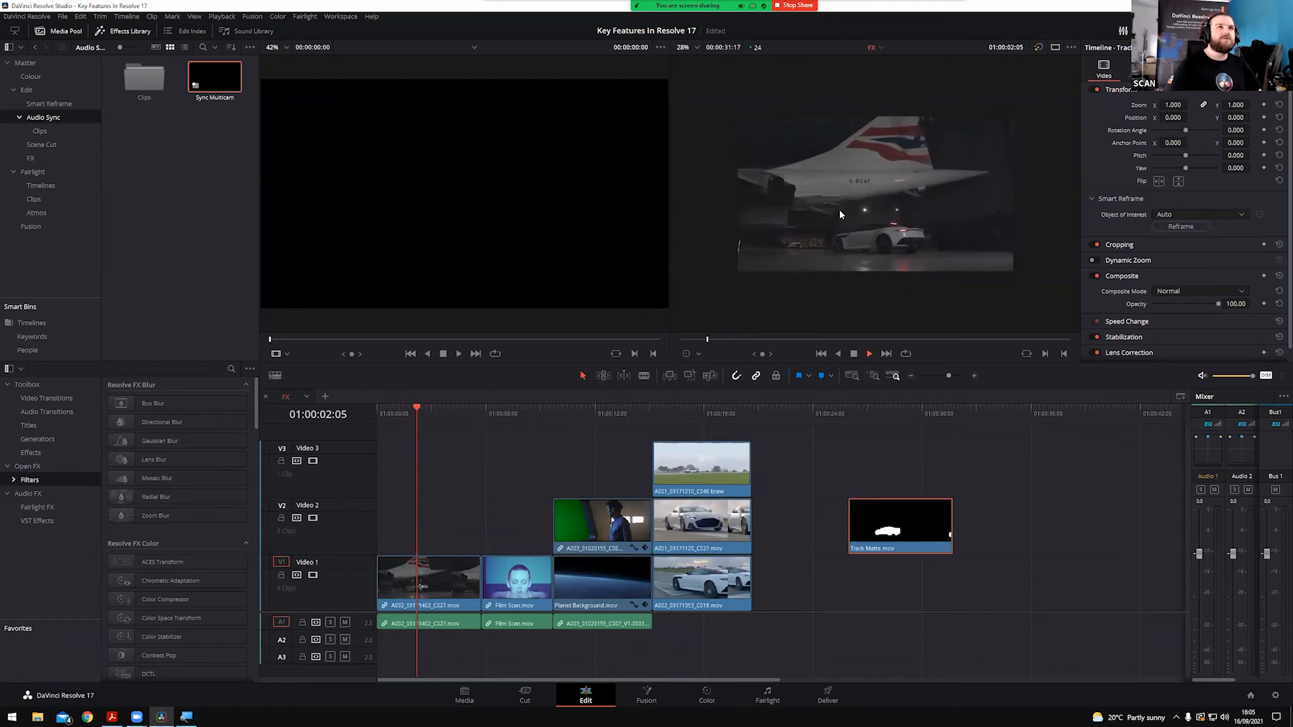
pyautogui.press('space')
pyautogui.moveTo(903, 530); pyautogui.dragTo(425, 522)
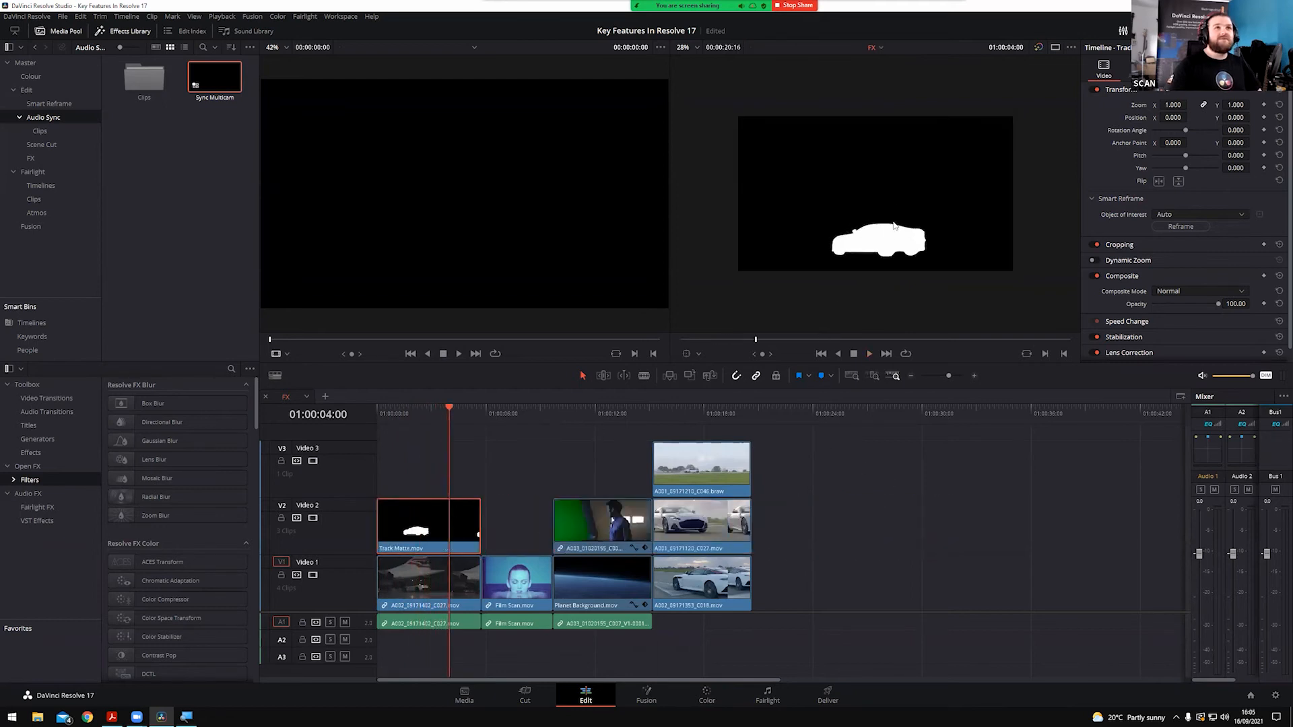
# Play the Track Matte.mov clip from near the start of the timeline and stop playback
pyautogui.click(392, 414)
pyautogui.press('space')
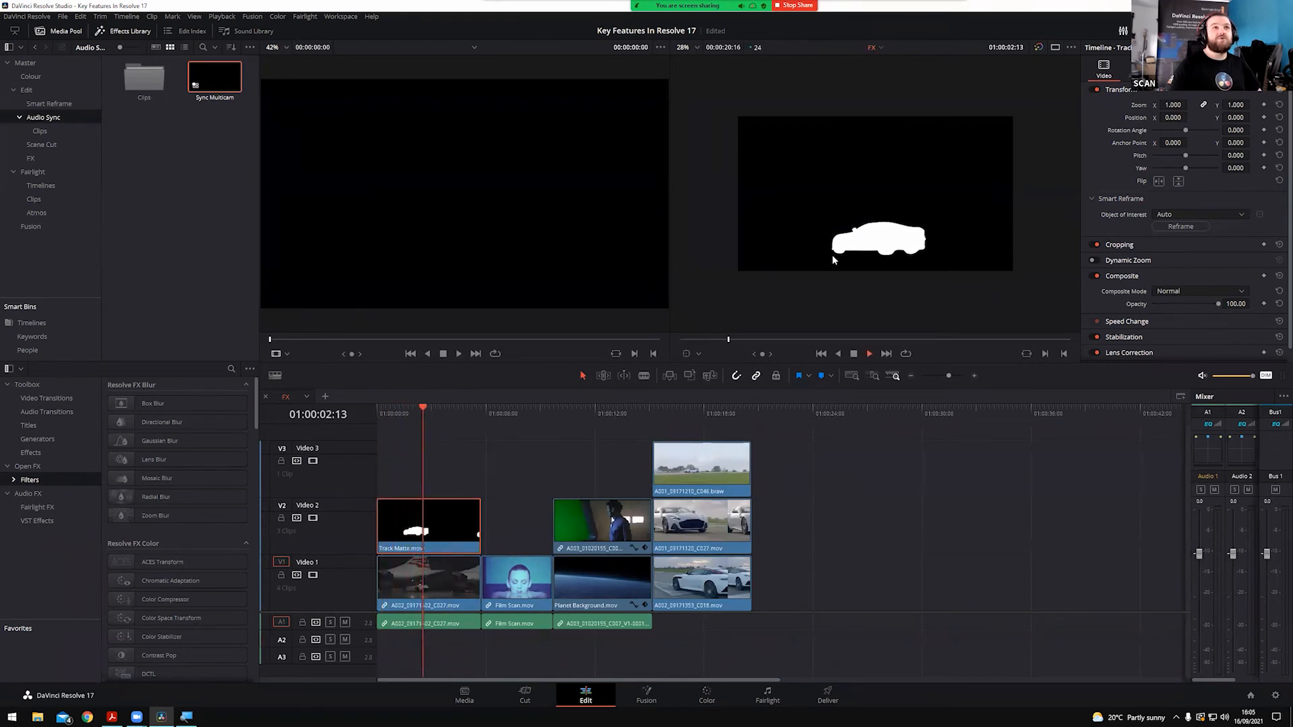
pyautogui.press('space')
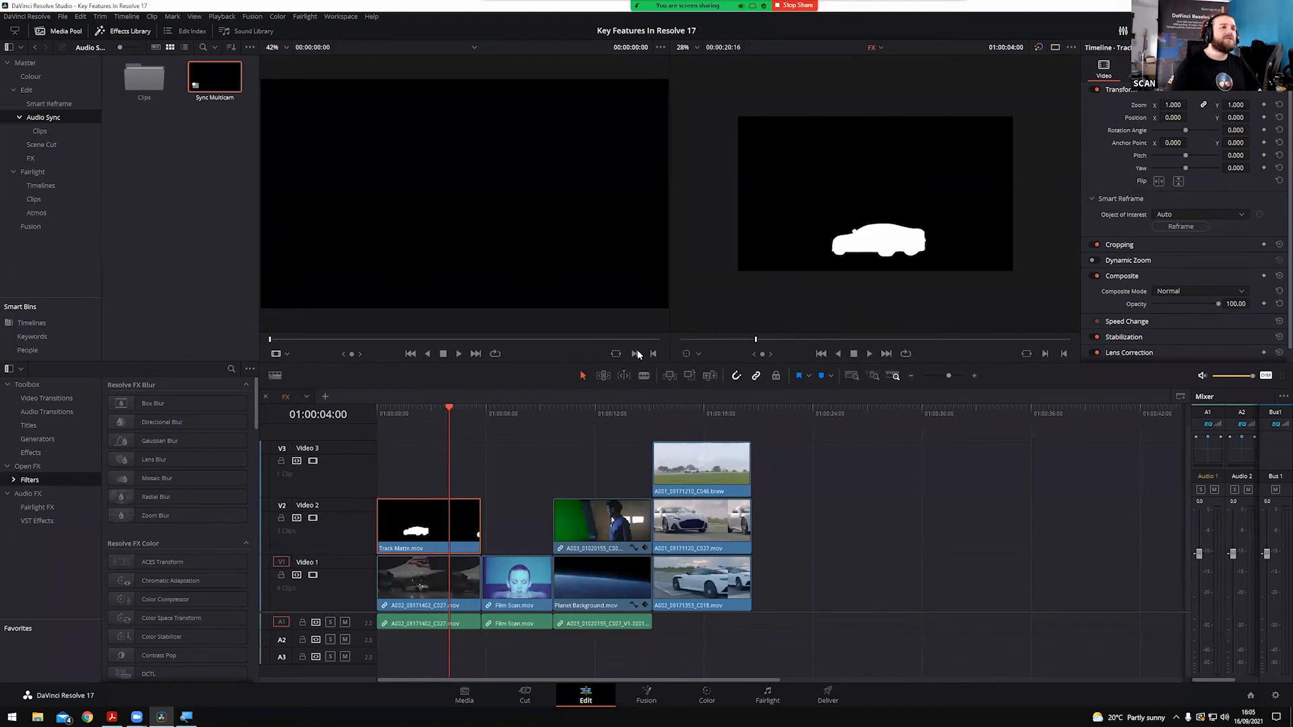
# Duplicate the car video clip from Video 1 onto Video 3, directly above Track Matte.mov
pyautogui.click(442, 571)
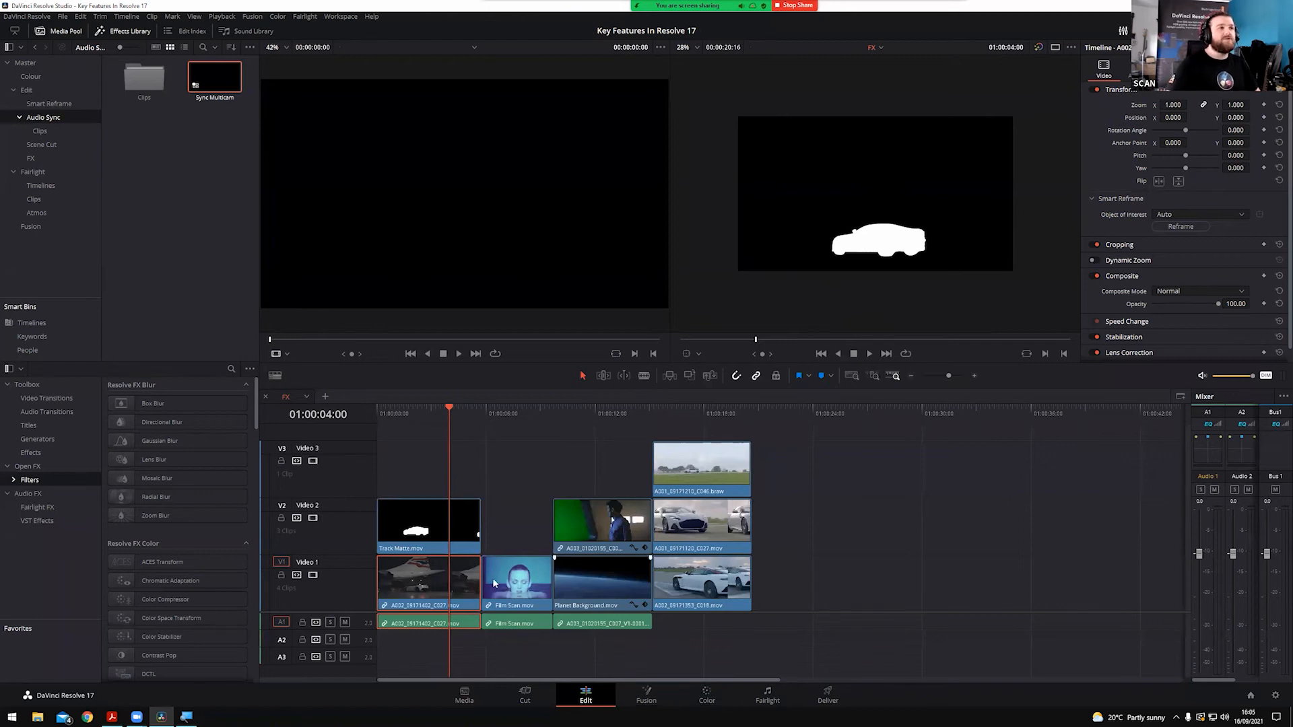
pyautogui.click(417, 484)
pyautogui.click(889, 543)
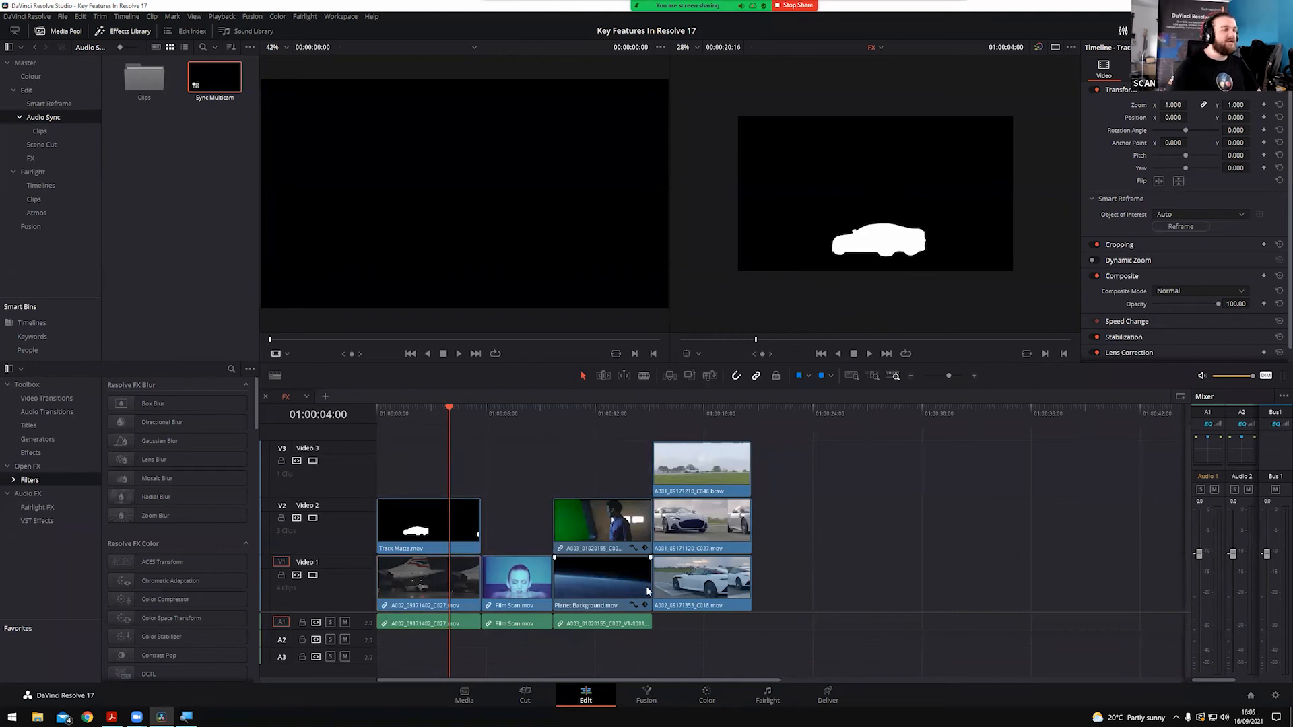
pyautogui.moveTo(434, 572); pyautogui.dragTo(430, 473)
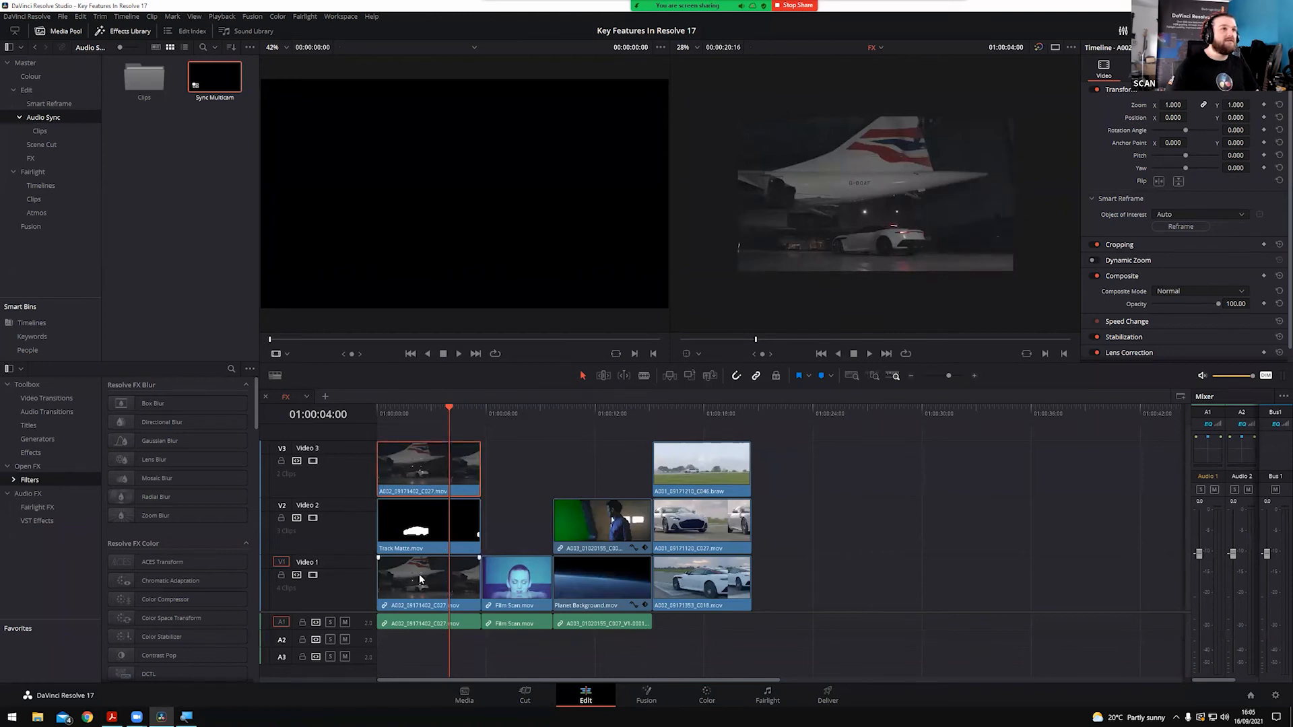
# Set the composite mode of the duplicated car clip on Video 3 to Foreground
pyautogui.scroll(-1, 1121, 280)
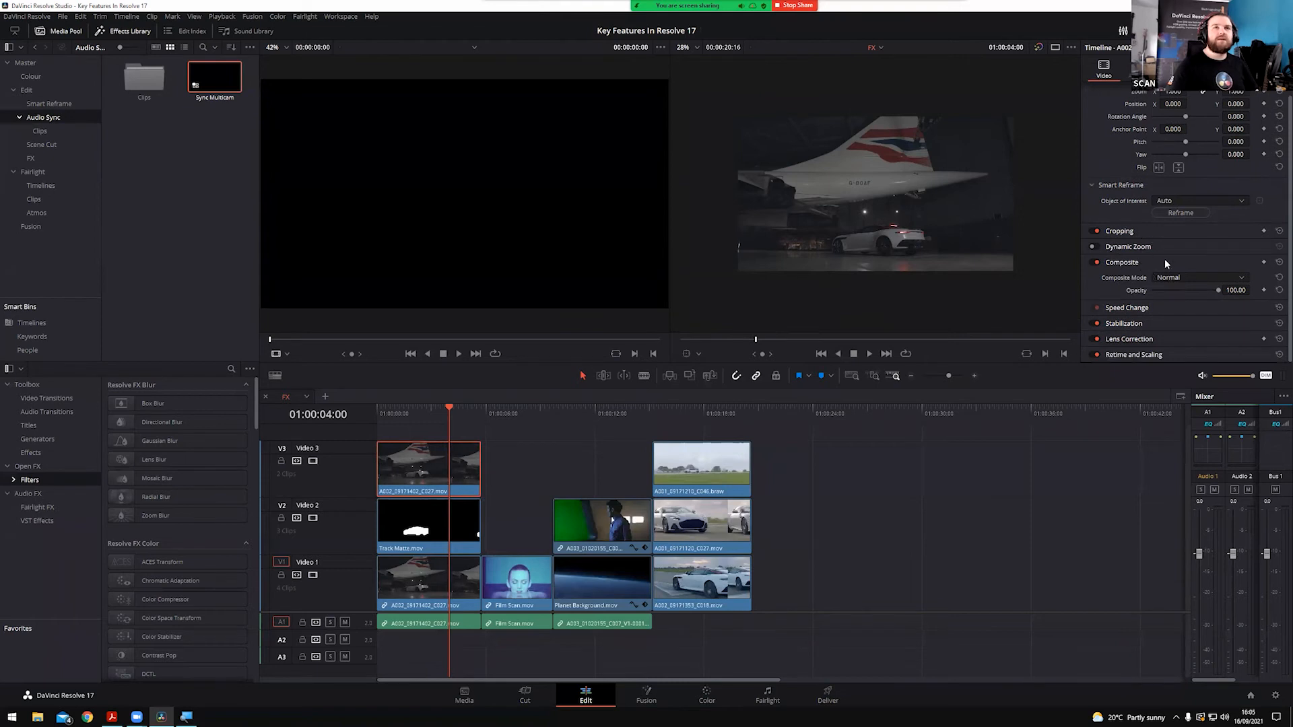
pyautogui.click(1179, 276)
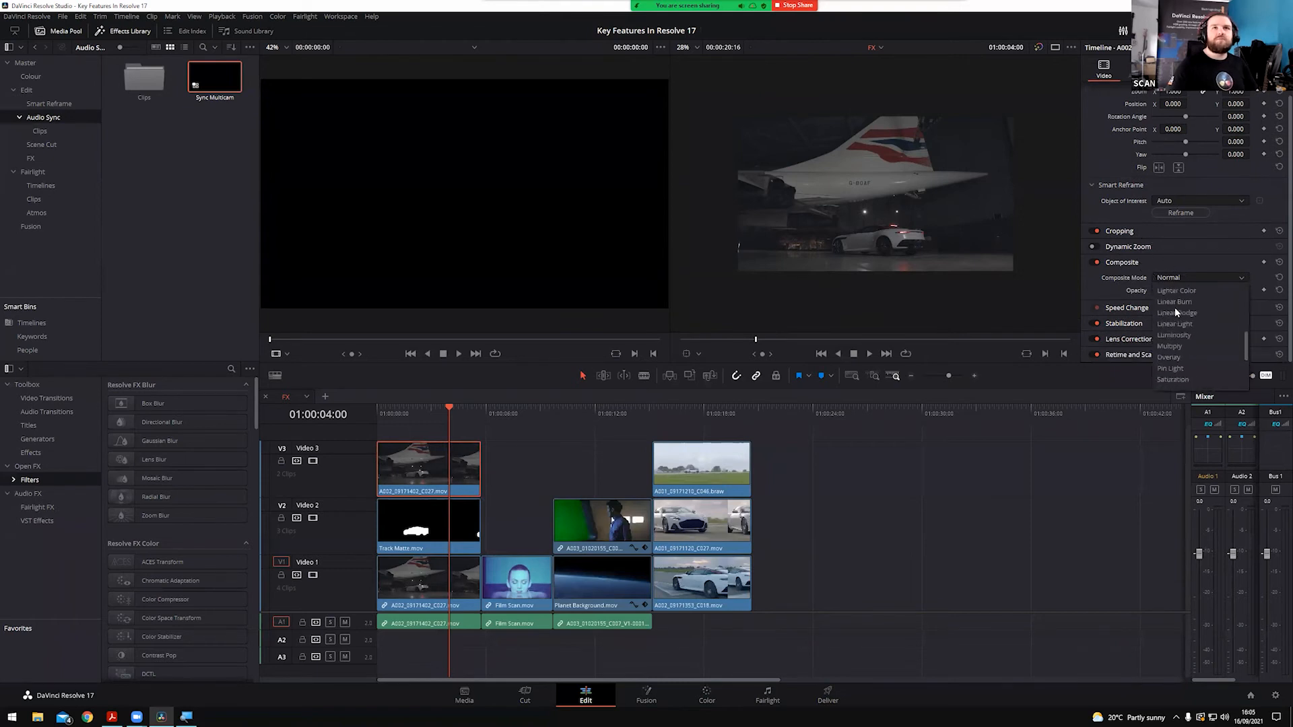
pyautogui.scroll(-7, 1175, 307)
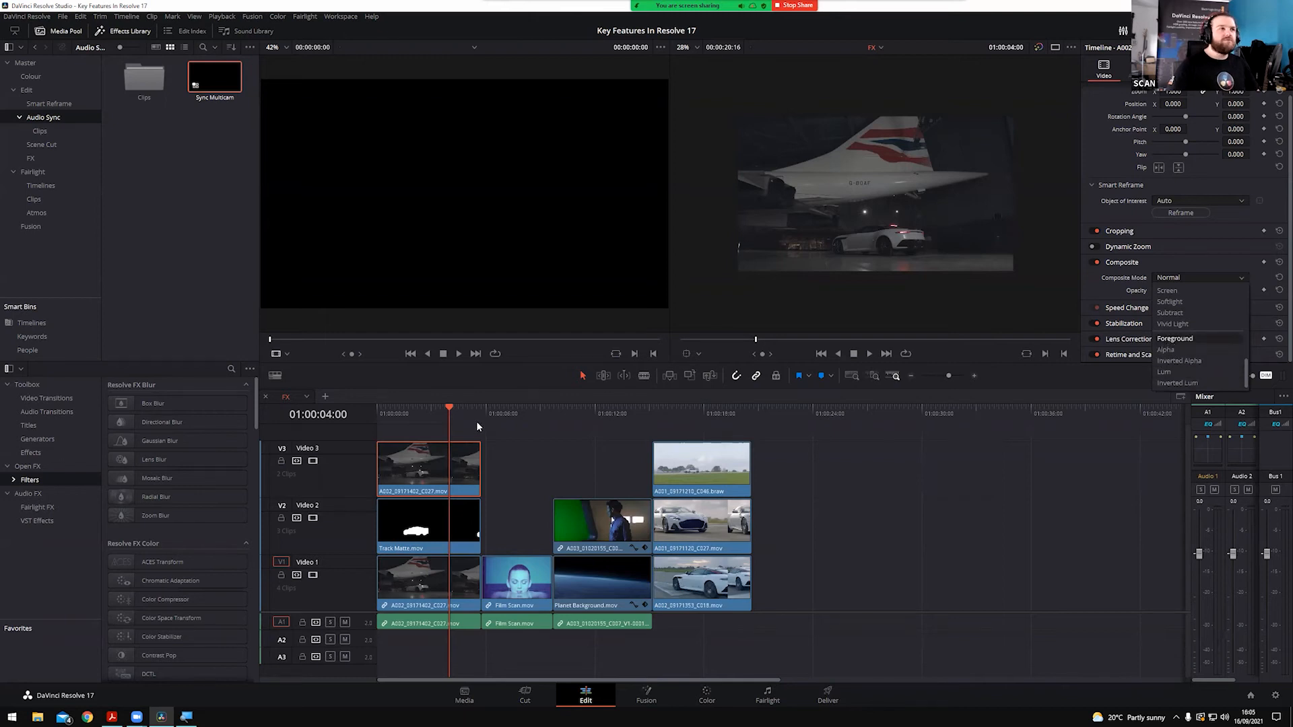
pyautogui.click(1169, 340)
# Set the composite mode of Track Matte.mov on Video 2 to Inverted Lum
pyautogui.click(424, 539)
pyautogui.click(1172, 277)
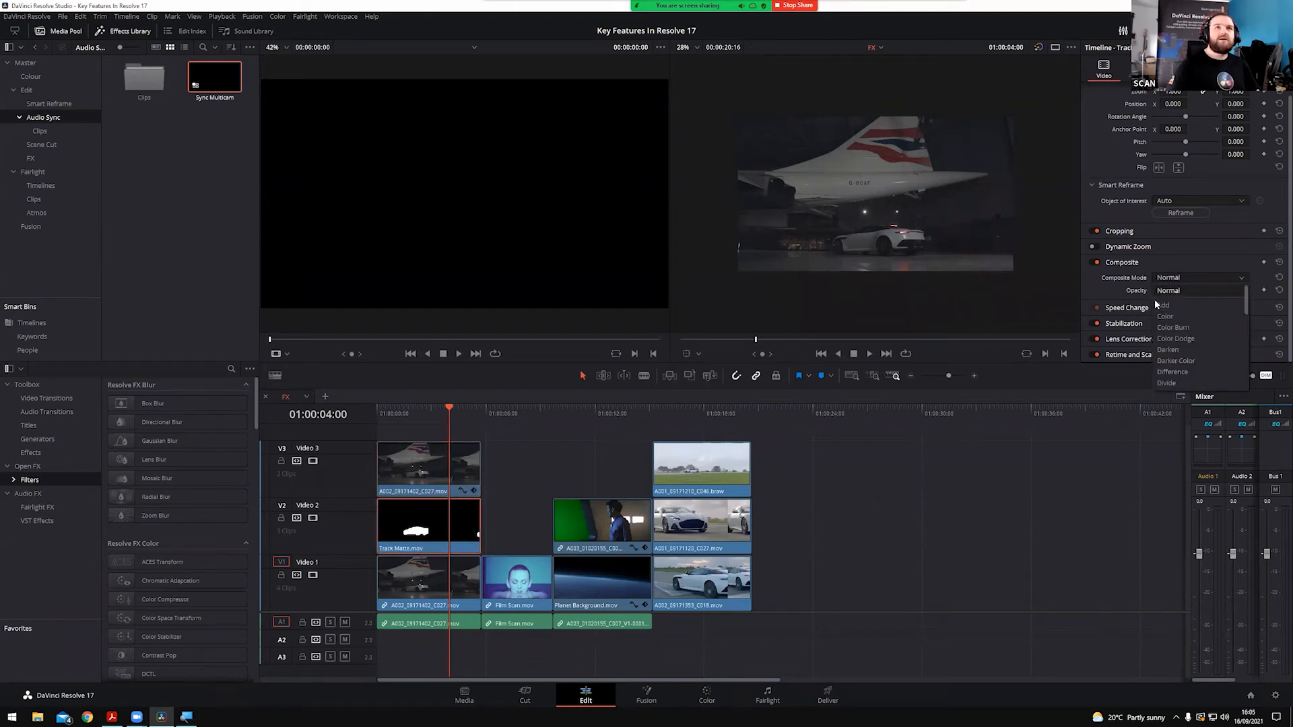
pyautogui.click(1171, 382)
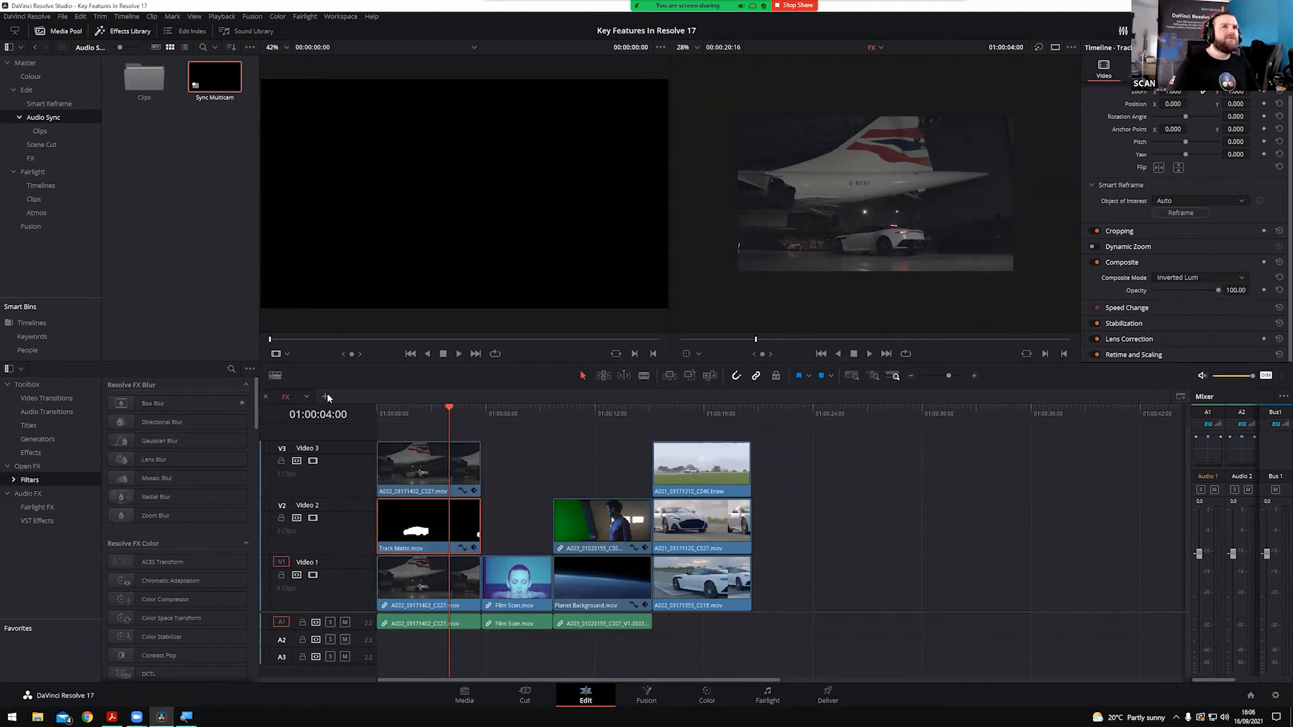
# Apply the Gaussian Blur effect to the car clip on Video 3
pyautogui.click(159, 442)
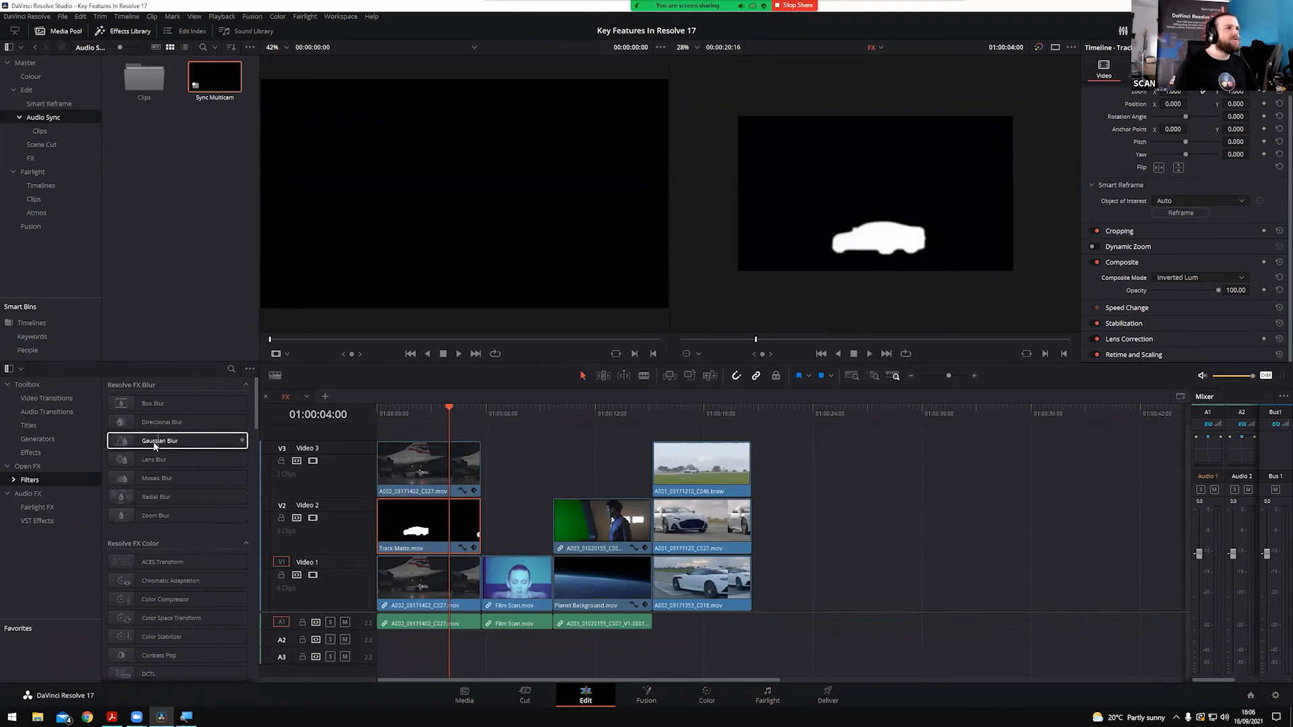
pyautogui.moveTo(155, 445); pyautogui.dragTo(404, 474)
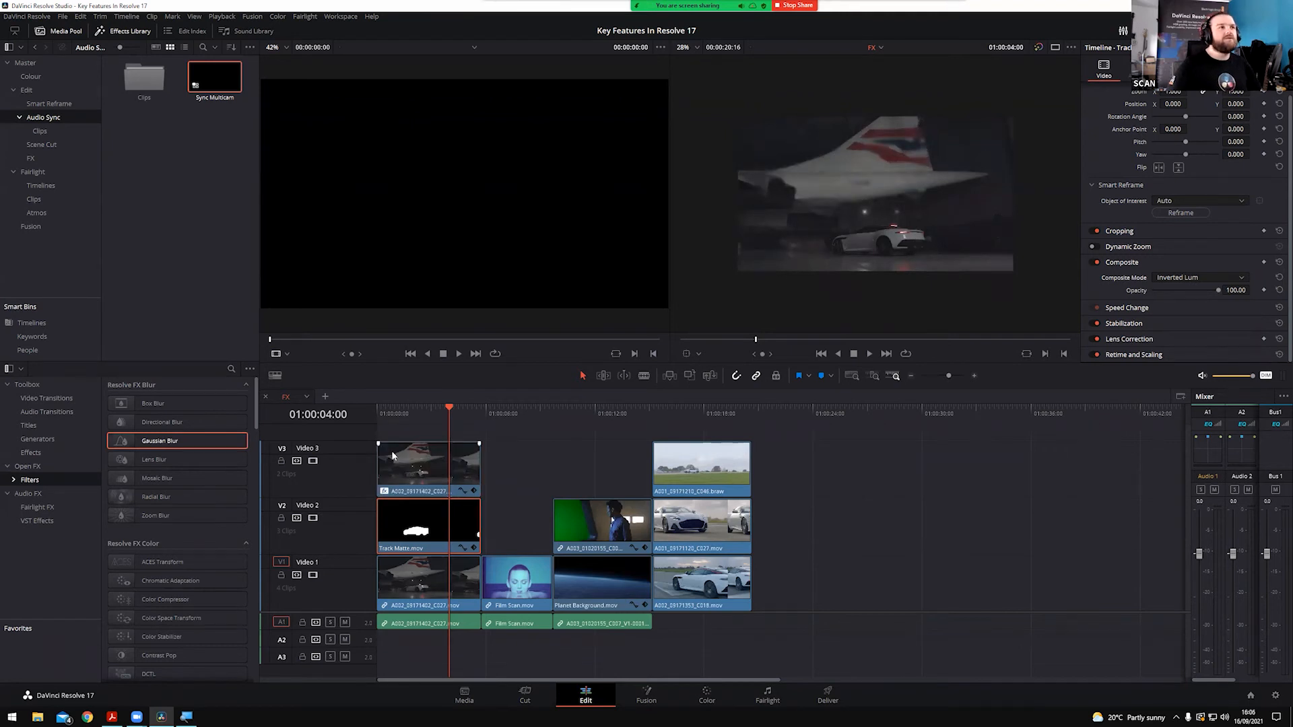
# Set the Gaussian Blur's horizontal and vertical strength to 1.000 on the Video 3 car clip
pyautogui.click(457, 457)
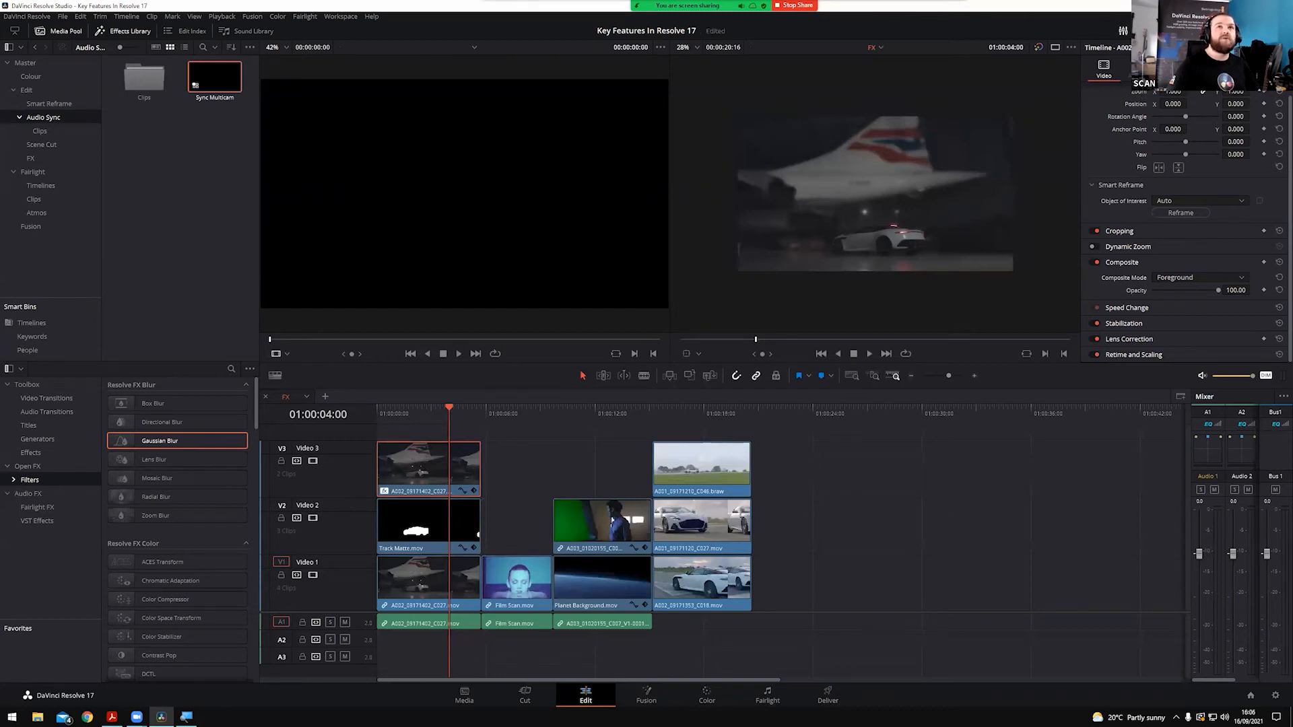
pyautogui.click(1169, 68)
pyautogui.moveTo(1186, 126); pyautogui.dragTo(1218, 133)
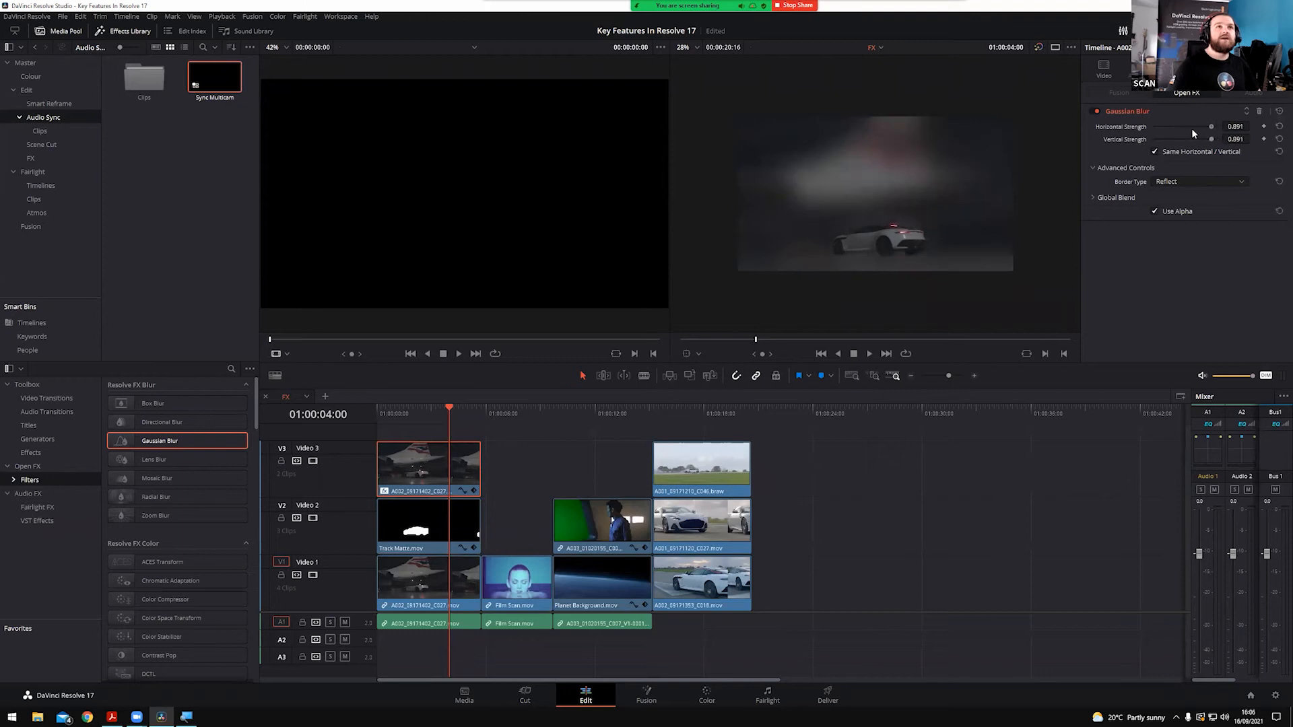
pyautogui.scroll(4, 862, 221)
pyautogui.scroll(1, 830, 147)
pyautogui.moveTo(1197, 132)
pyautogui.mouseDown()
pyautogui.moveTo(1162, 122)
pyautogui.moveTo(1207, 124)
pyautogui.moveTo(1189, 132)
pyautogui.mouseUp()
pyautogui.moveTo(1236, 135)
pyautogui.mouseDown()
pyautogui.moveTo(1111, 140)
pyautogui.moveTo(1253, 129)
pyautogui.mouseUp()
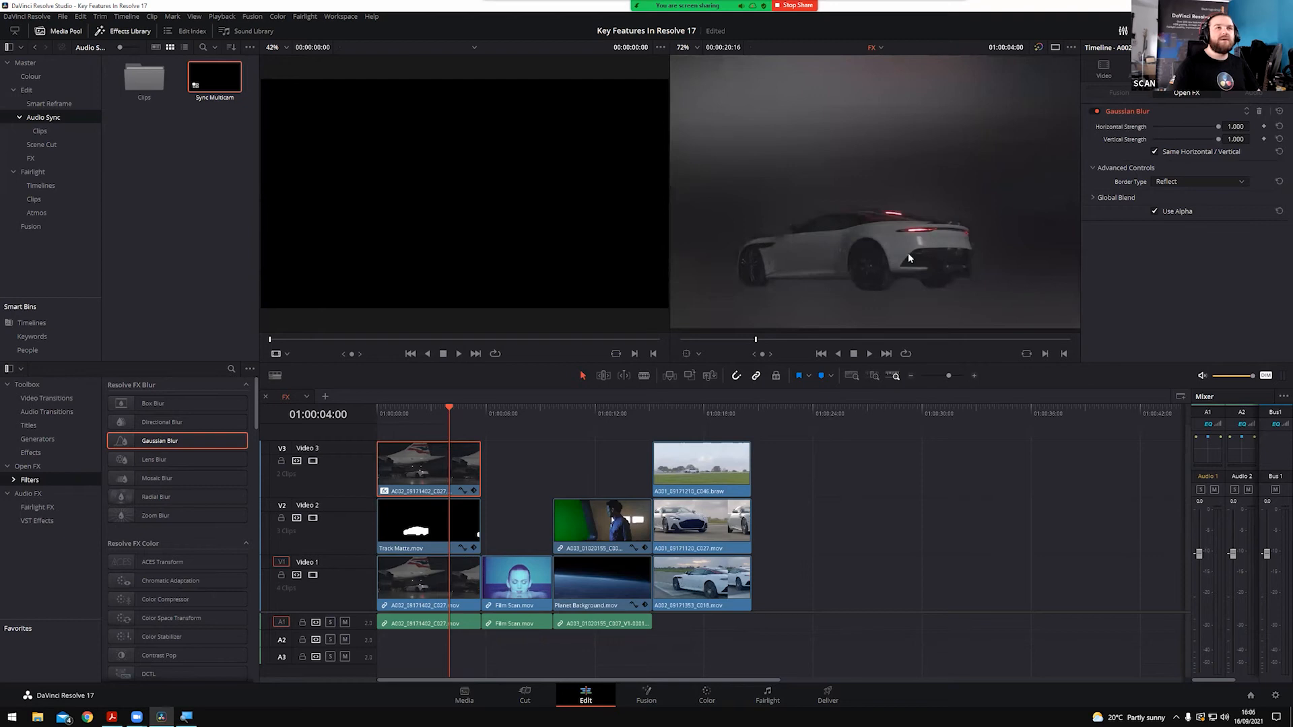
# Reduce the Gaussian Blur's horizontal and vertical strength to about 0.41 on the Video 3 car clip
pyautogui.scroll(-5, 824, 249)
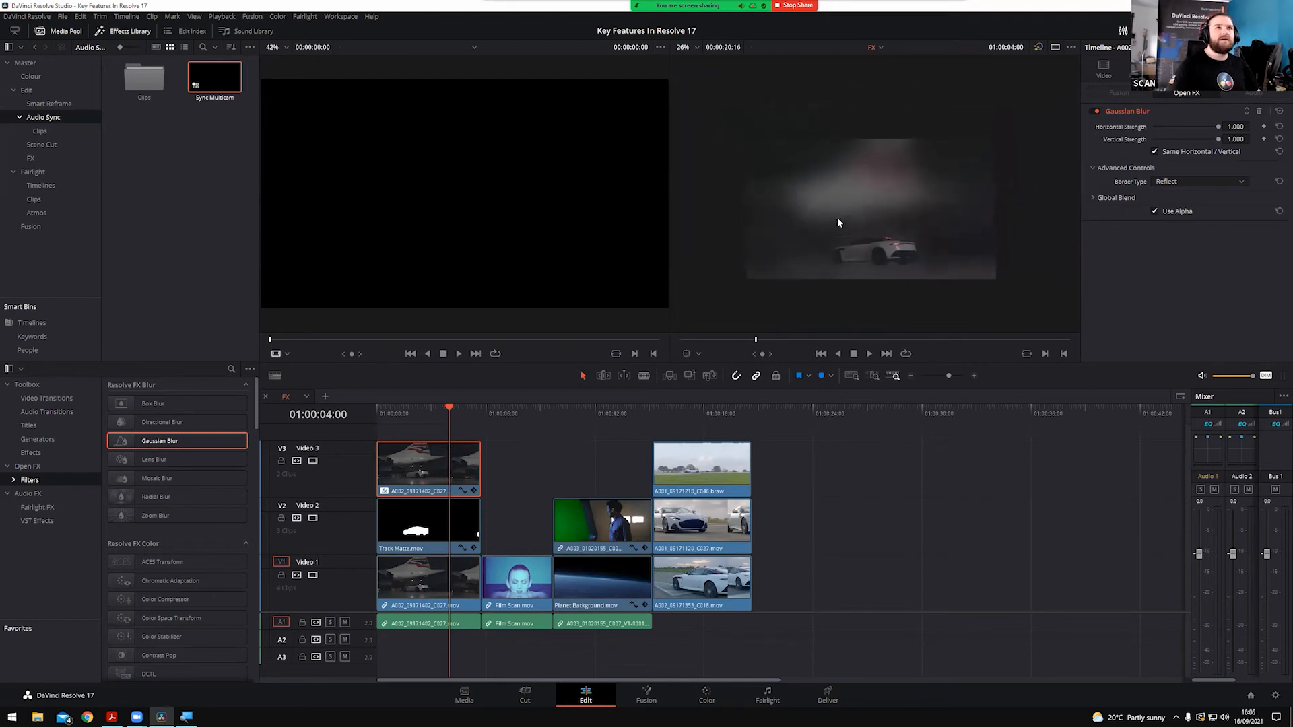
pyautogui.scroll(3, 838, 217)
pyautogui.scroll(-1, 844, 213)
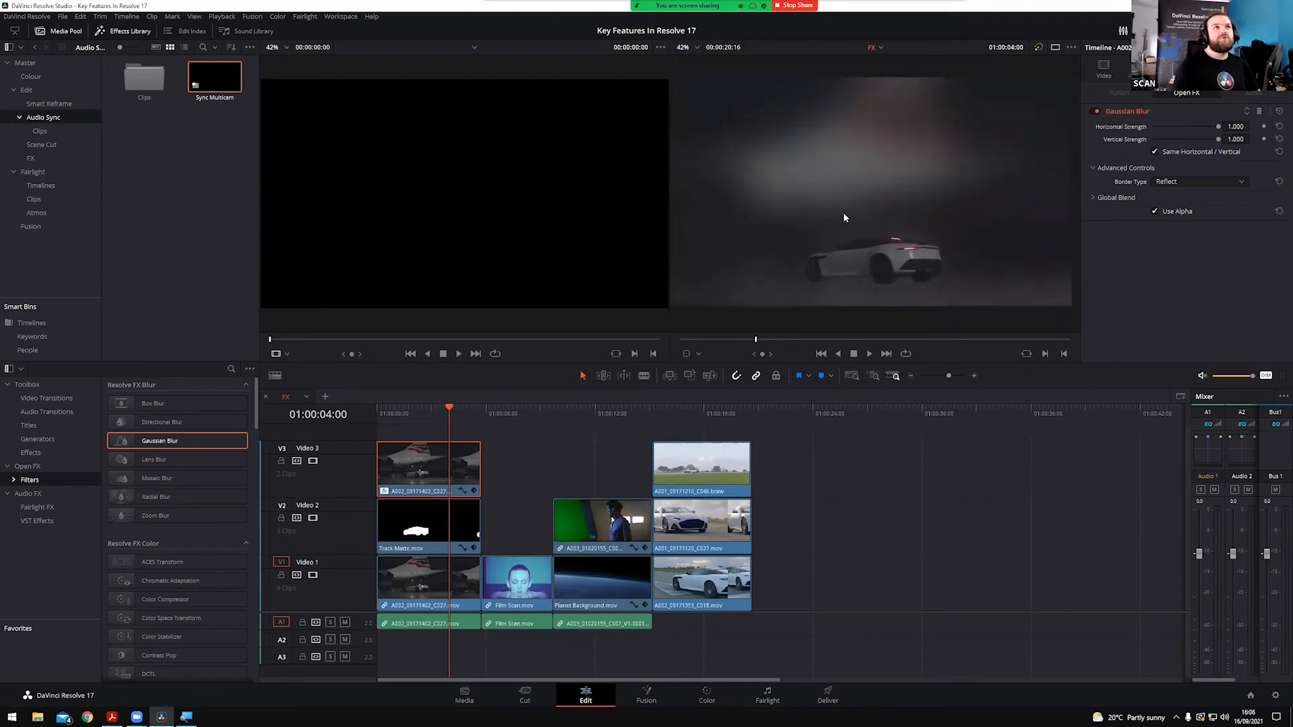
pyautogui.scroll(1, 844, 215)
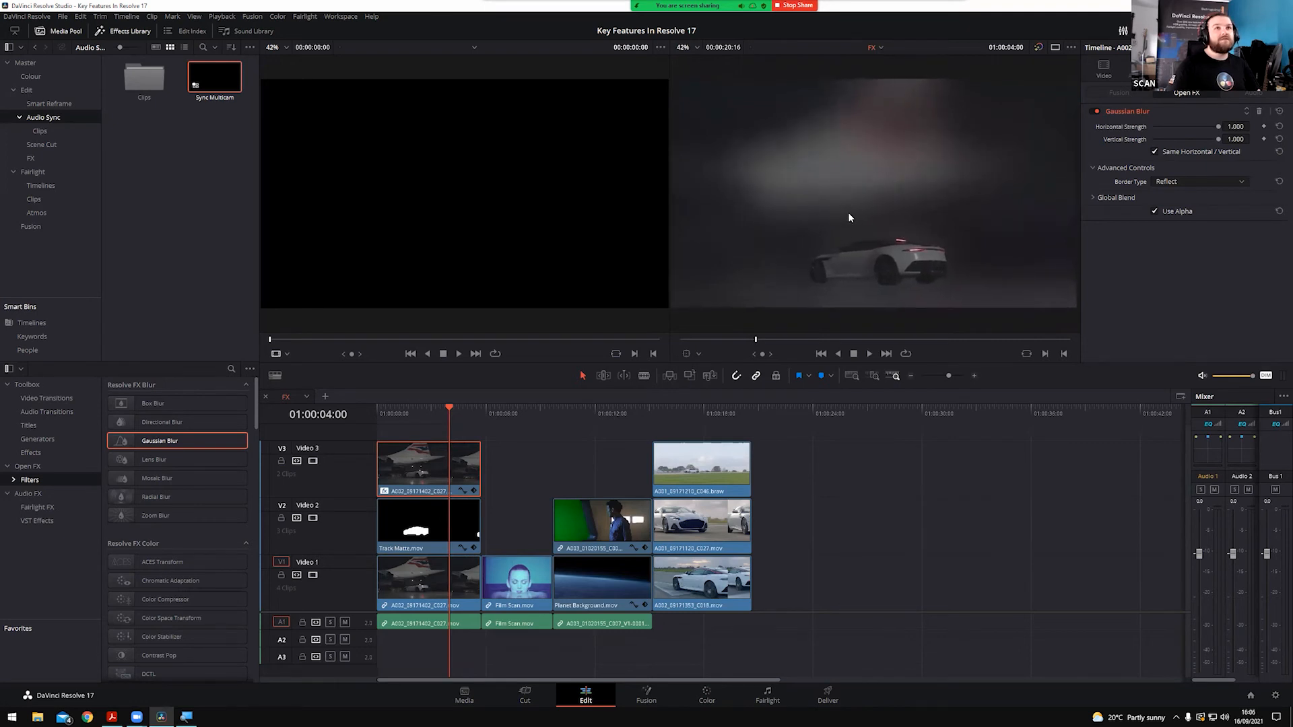
pyautogui.moveTo(1199, 125); pyautogui.dragTo(1178, 131)
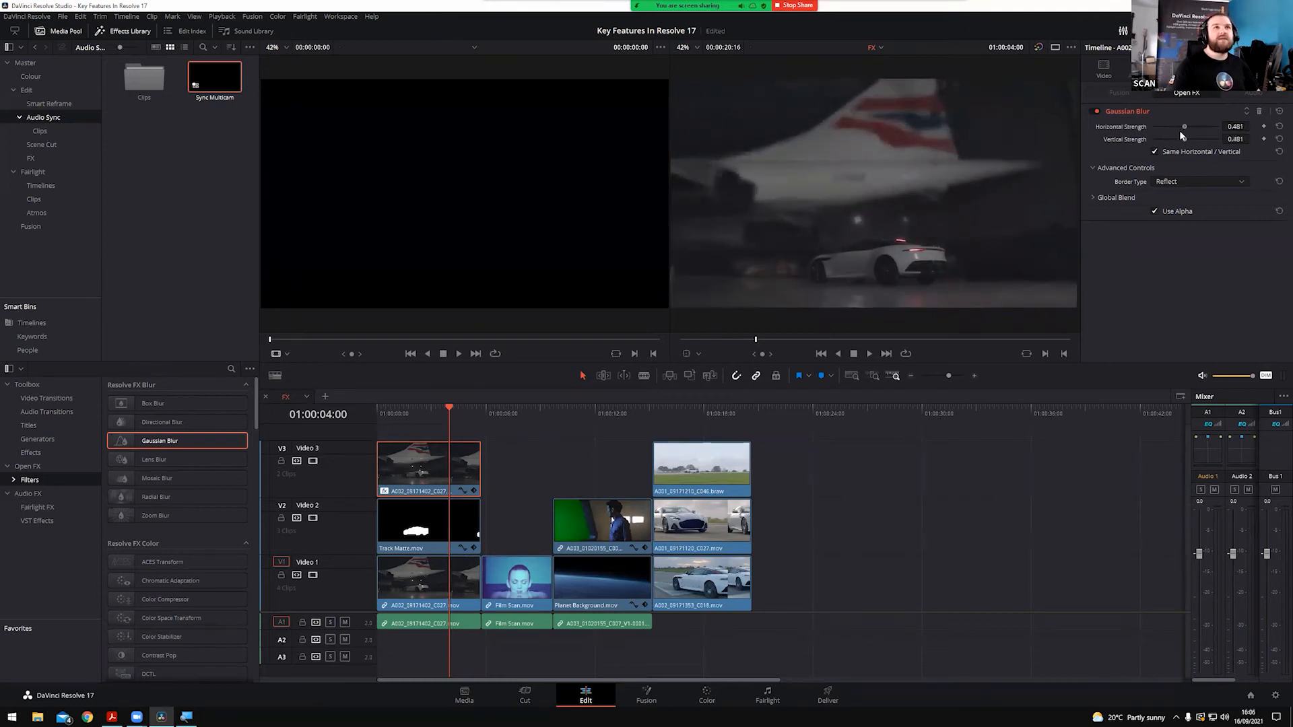
# Review the composite modes of Track Matte.mov on Video 2 and the car clip above it on Video 3
pyautogui.click(516, 478)
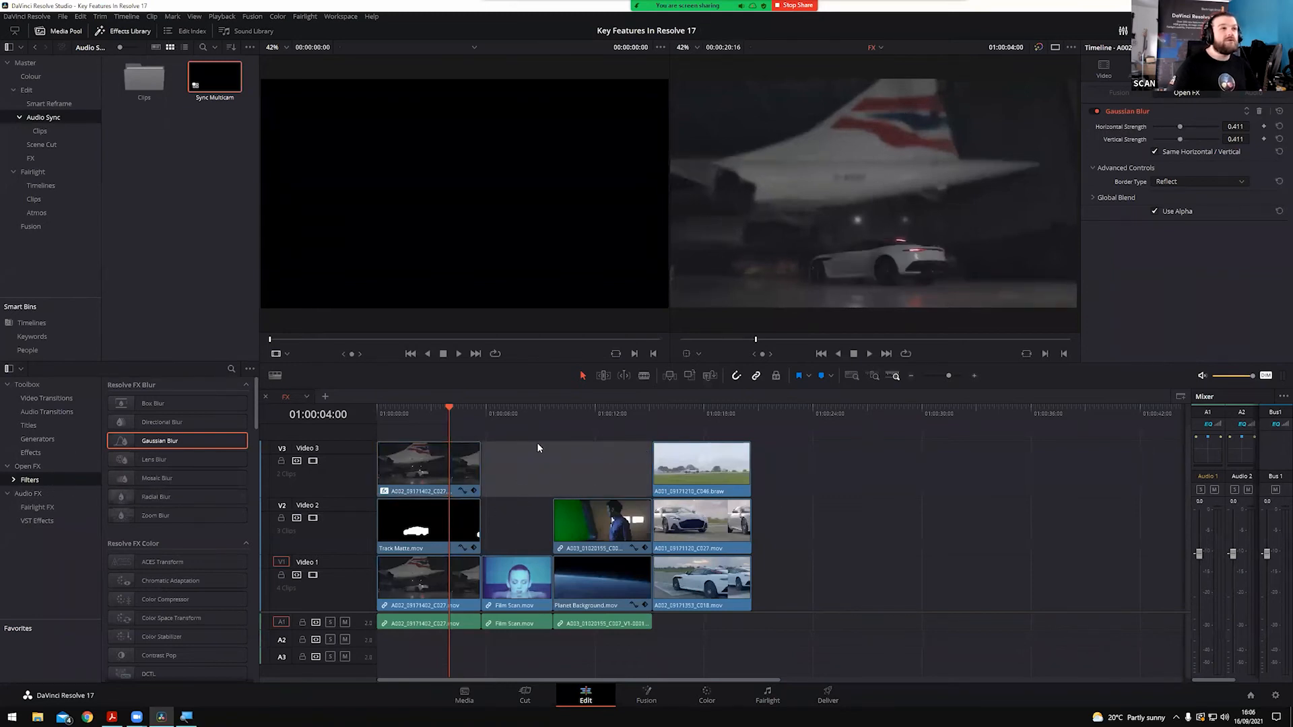
pyautogui.click(417, 522)
pyautogui.moveTo(417, 524)
pyautogui.mouseDown()
pyautogui.moveTo(665, 534)
pyautogui.moveTo(426, 530)
pyautogui.mouseUp()
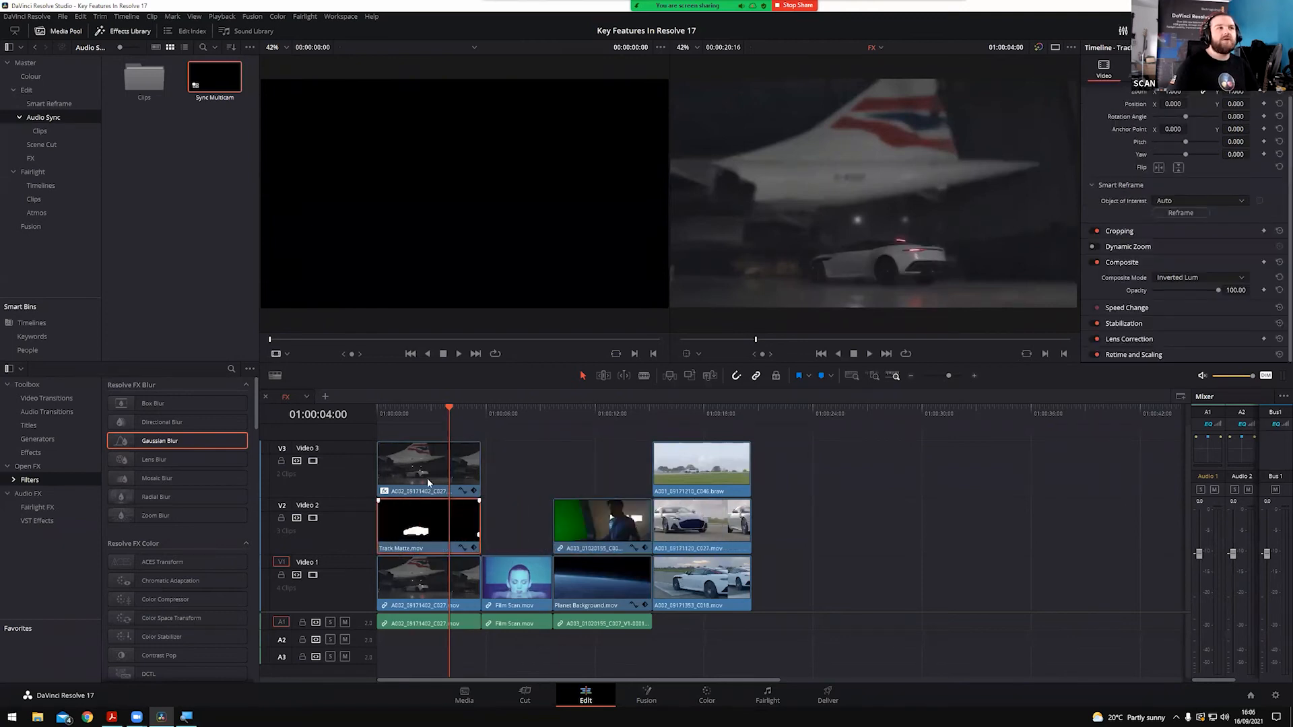
pyautogui.moveTo(442, 475)
pyautogui.mouseDown()
pyautogui.moveTo(566, 480)
pyautogui.moveTo(442, 475)
pyautogui.mouseUp()
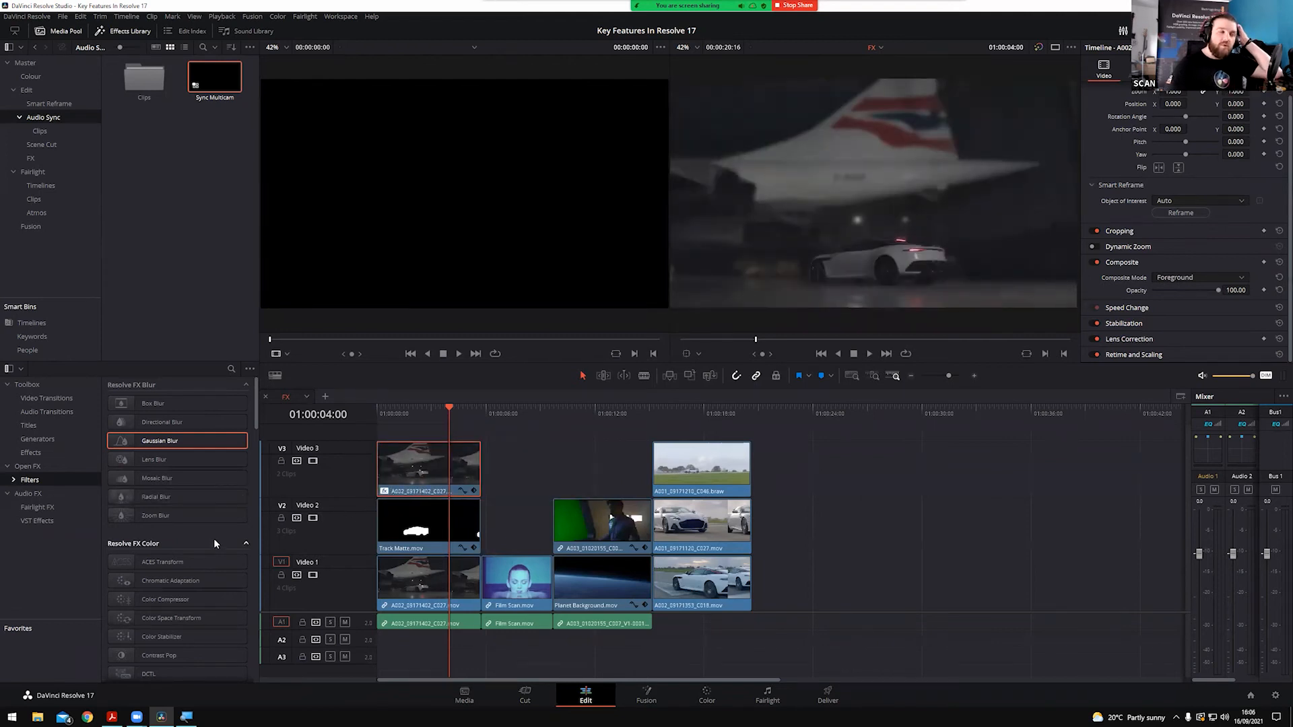
# Add a Solid Color generator to Video 1 in the empty area after the last clips
pyautogui.click(46, 426)
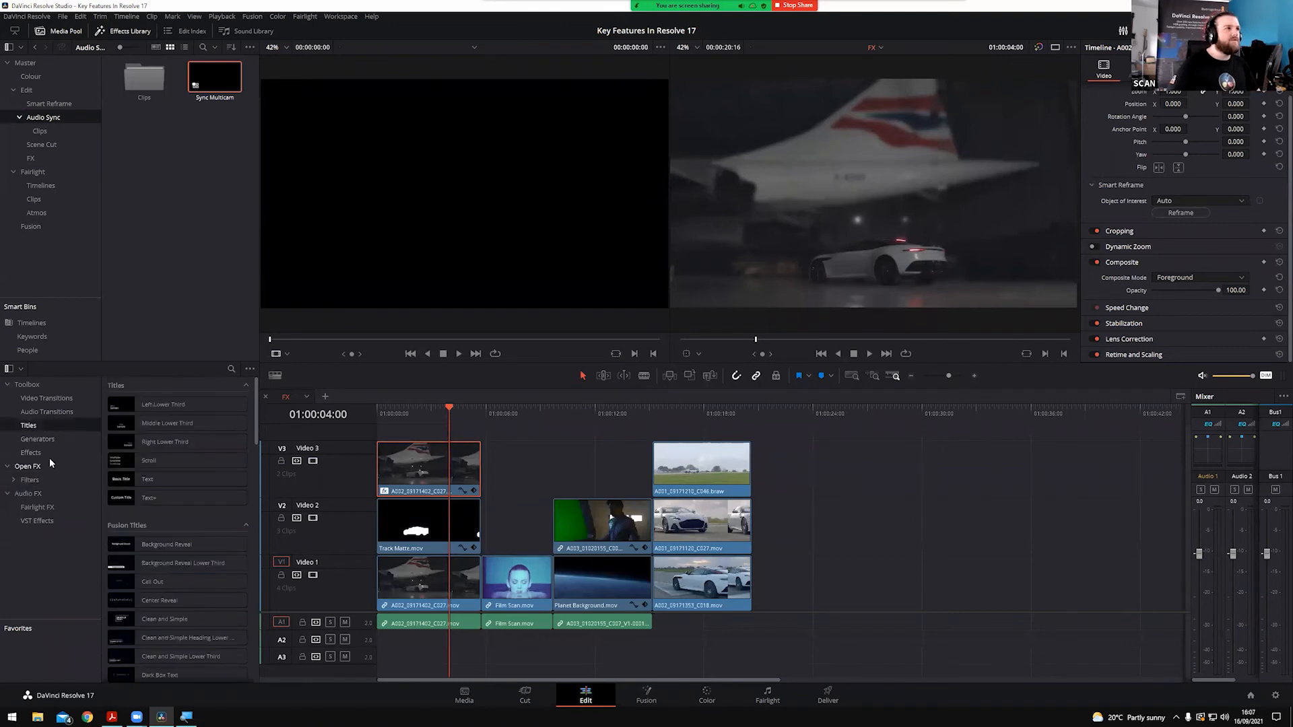
pyautogui.click(45, 439)
pyautogui.scroll(-2, 155, 478)
pyautogui.moveTo(162, 537); pyautogui.dragTo(808, 590)
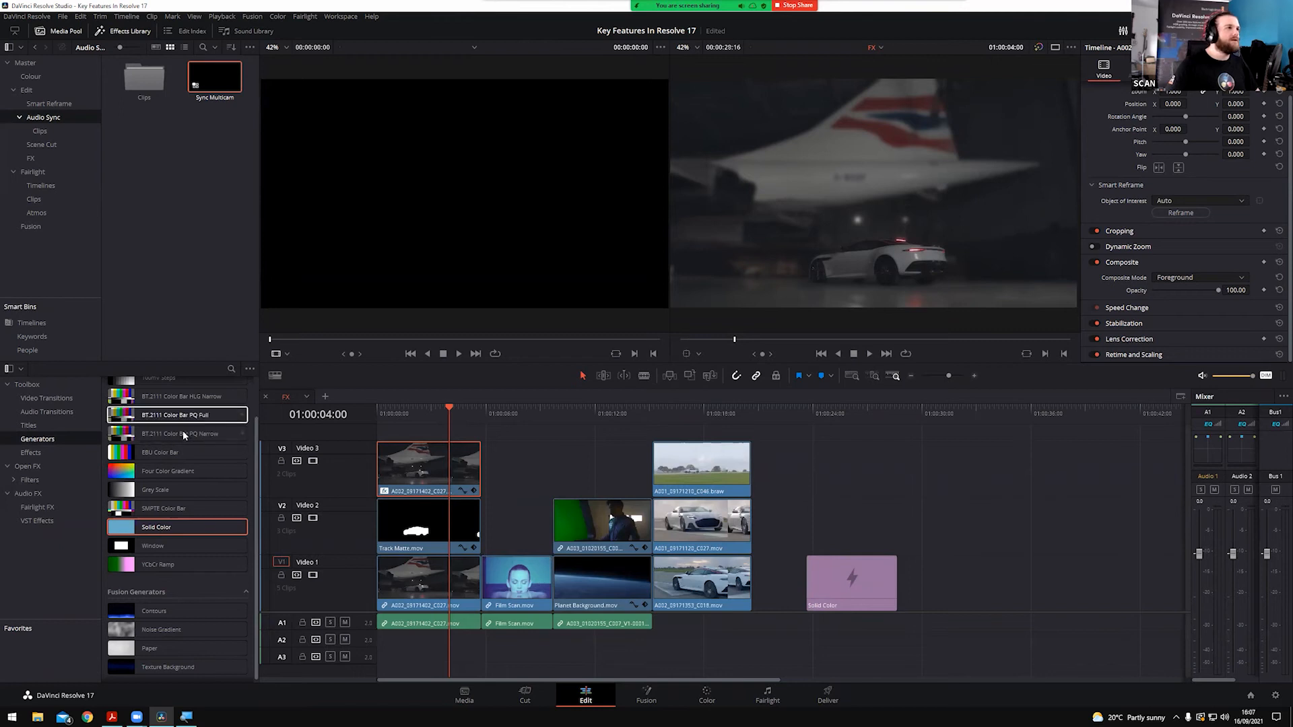
# Duplicate the airfield car clip on Video 3 above the Solid Color and place a Text title between them on Video 2
pyautogui.click(28, 425)
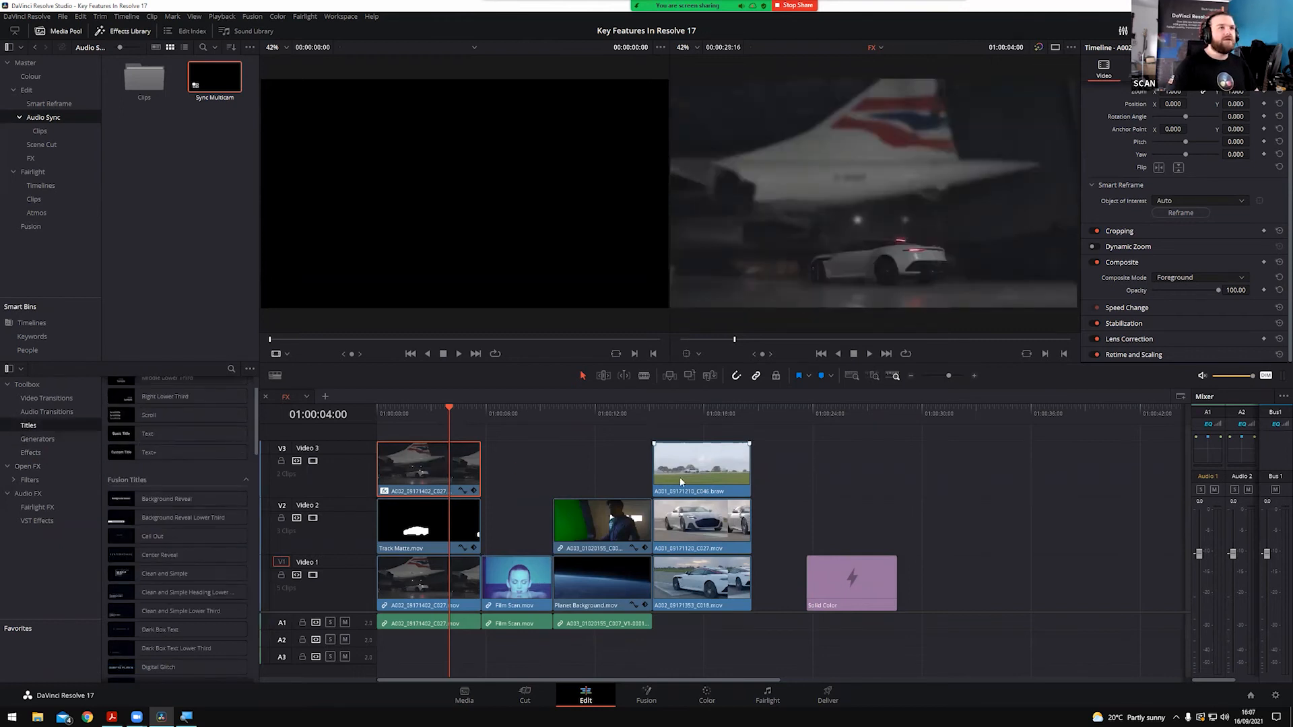
pyautogui.moveTo(680, 476); pyautogui.dragTo(896, 474)
pyautogui.moveTo(149, 434); pyautogui.dragTo(815, 539)
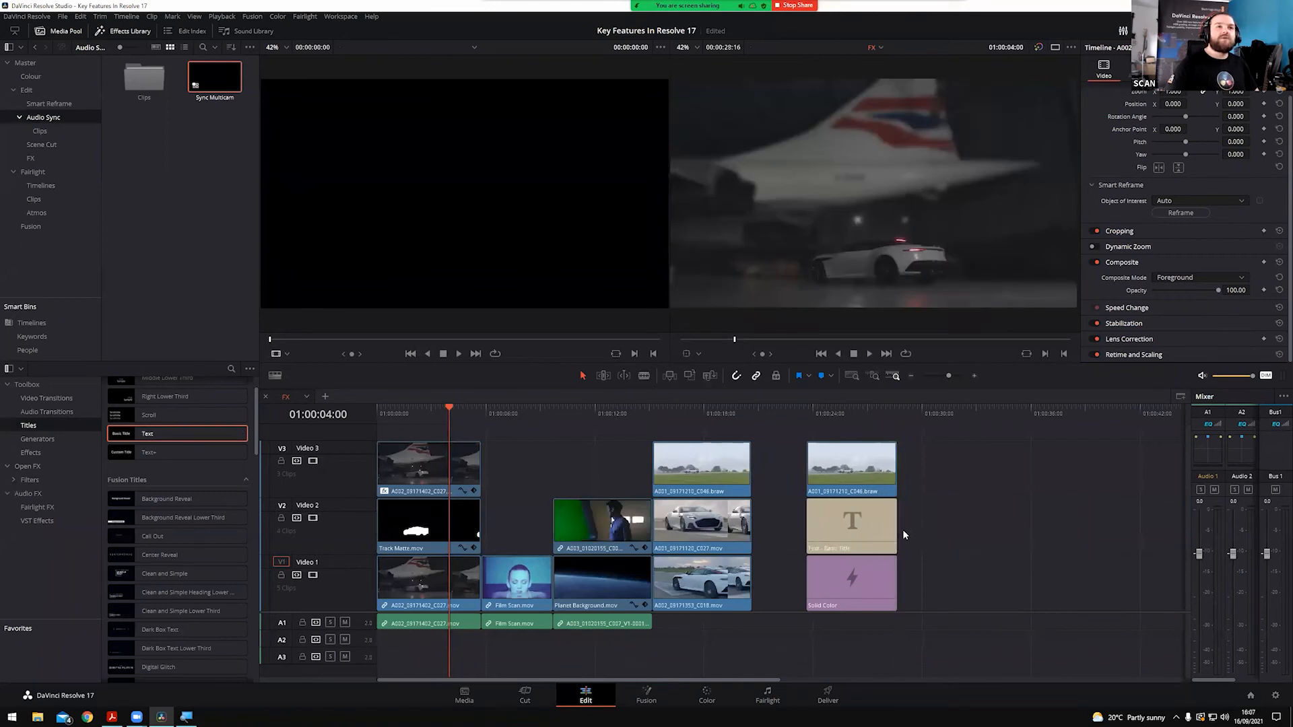
pyautogui.hotkey('ctrl', 's')
# Set the composite mode of the duplicated airfield car clip above the title to Foreground
pyautogui.moveTo(835, 419); pyautogui.dragTo(806, 419)
pyautogui.click(834, 470)
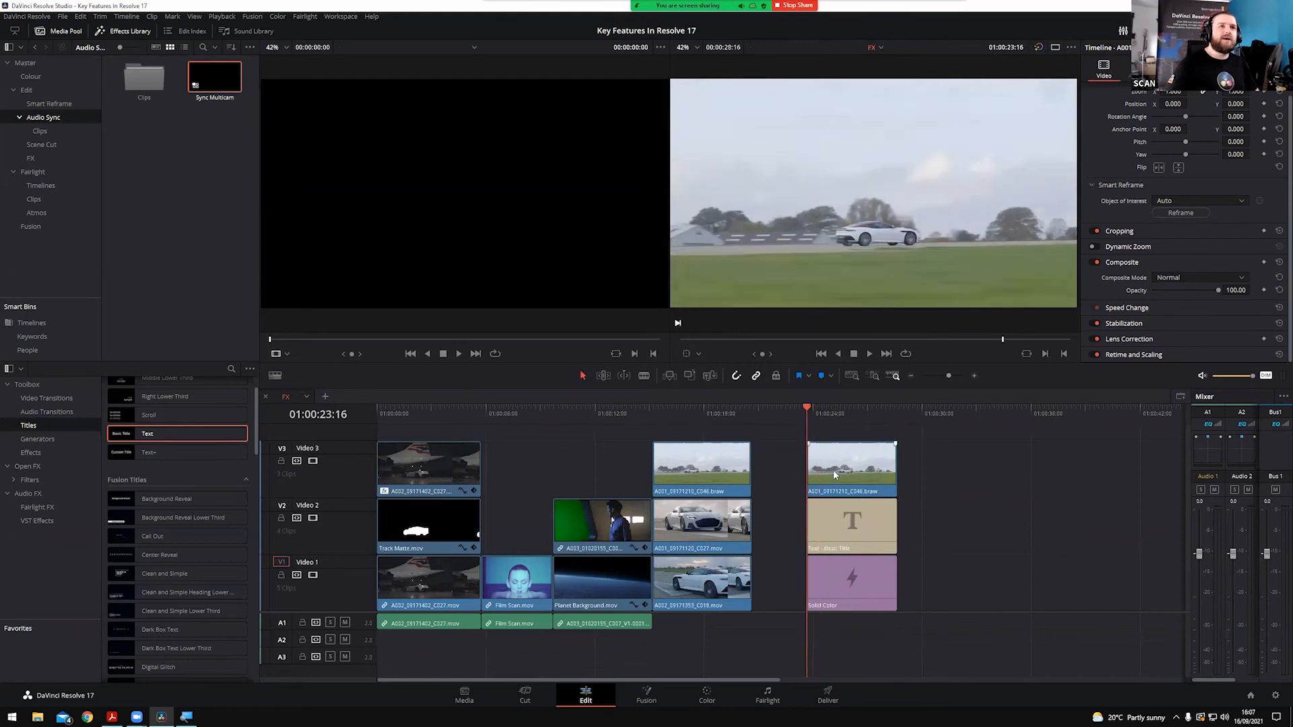
pyautogui.click(1173, 277)
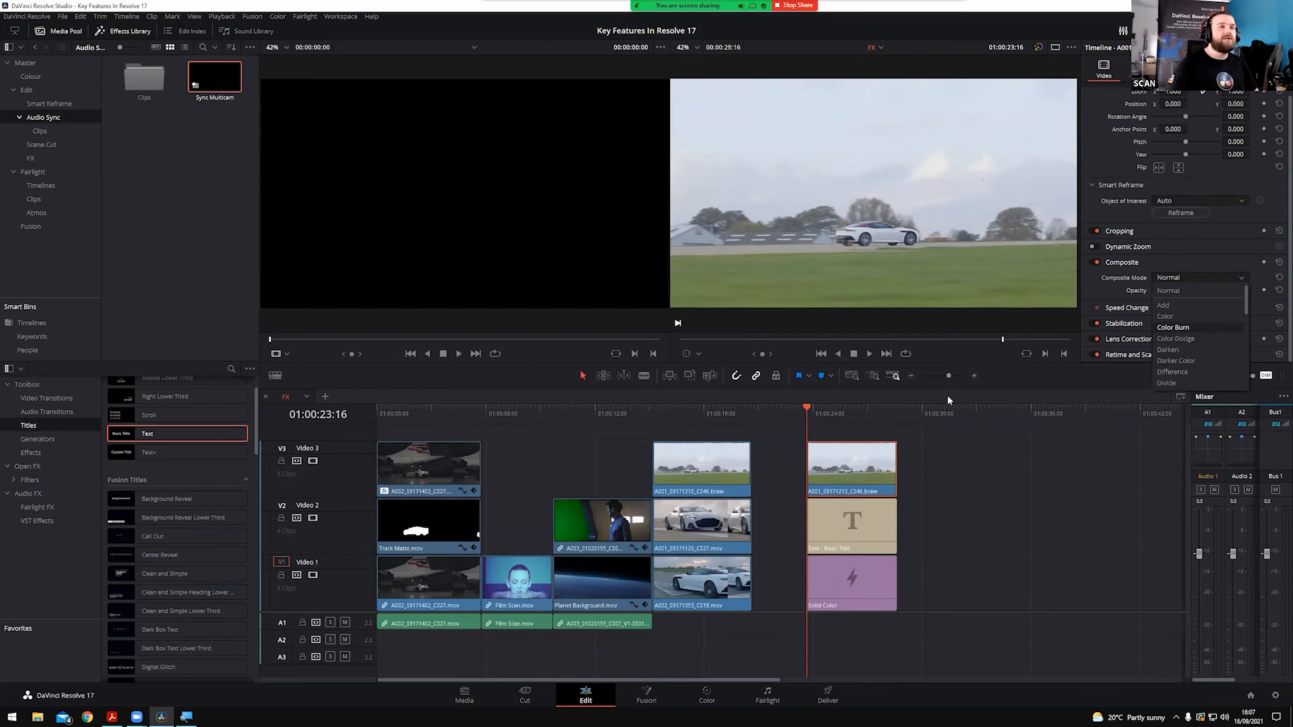
pyautogui.scroll(-5, 1198, 342)
pyautogui.click(1194, 340)
# Replace the text of the title on Video 2 with SUPERHERO
pyautogui.click(848, 548)
pyautogui.moveTo(839, 585)
pyautogui.mouseDown()
pyautogui.moveTo(795, 583)
pyautogui.moveTo(851, 585)
pyautogui.moveTo(838, 574)
pyautogui.mouseUp()
pyautogui.click(844, 539)
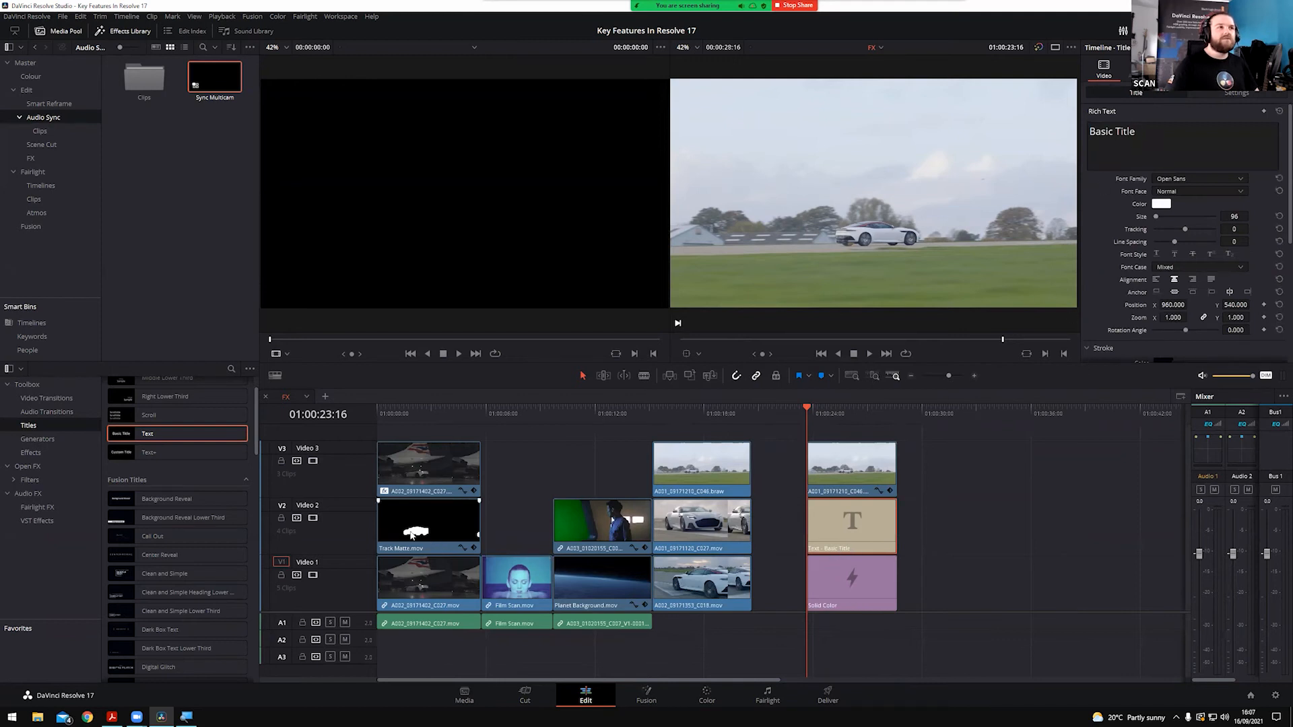
pyautogui.scroll(-3, 1105, 285)
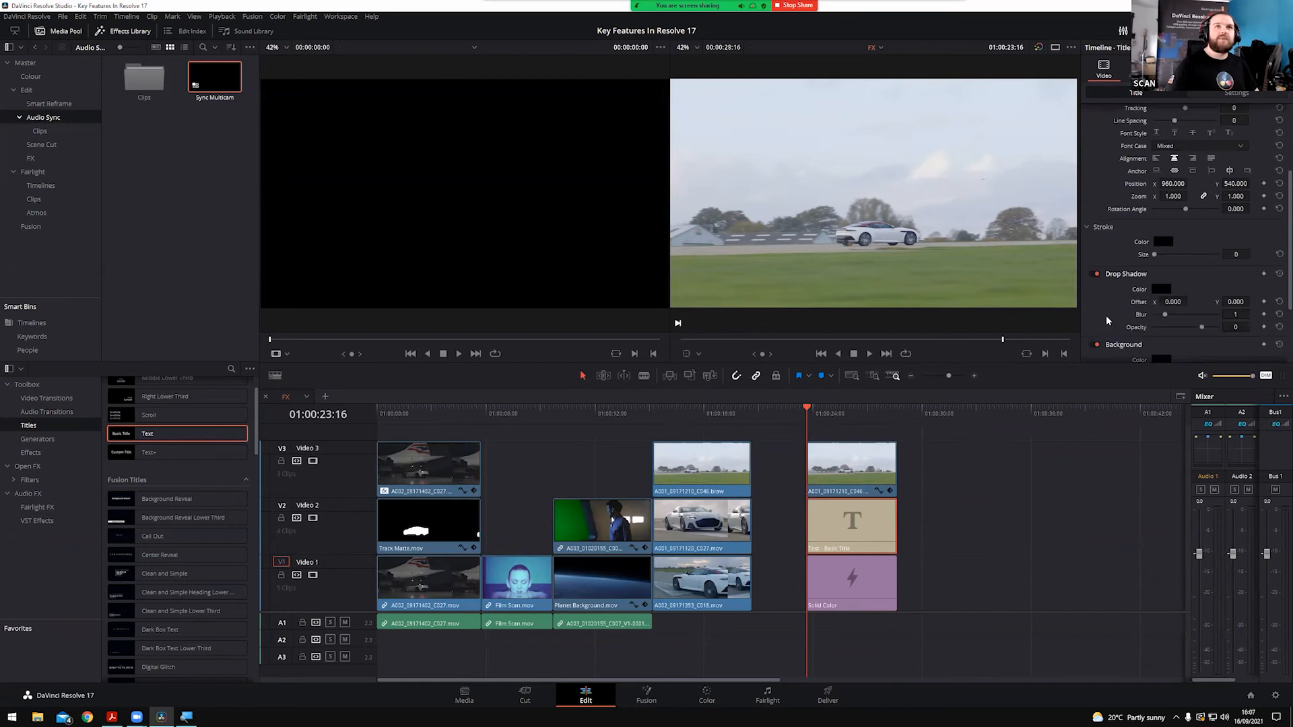
pyautogui.scroll(3, 1205, 122)
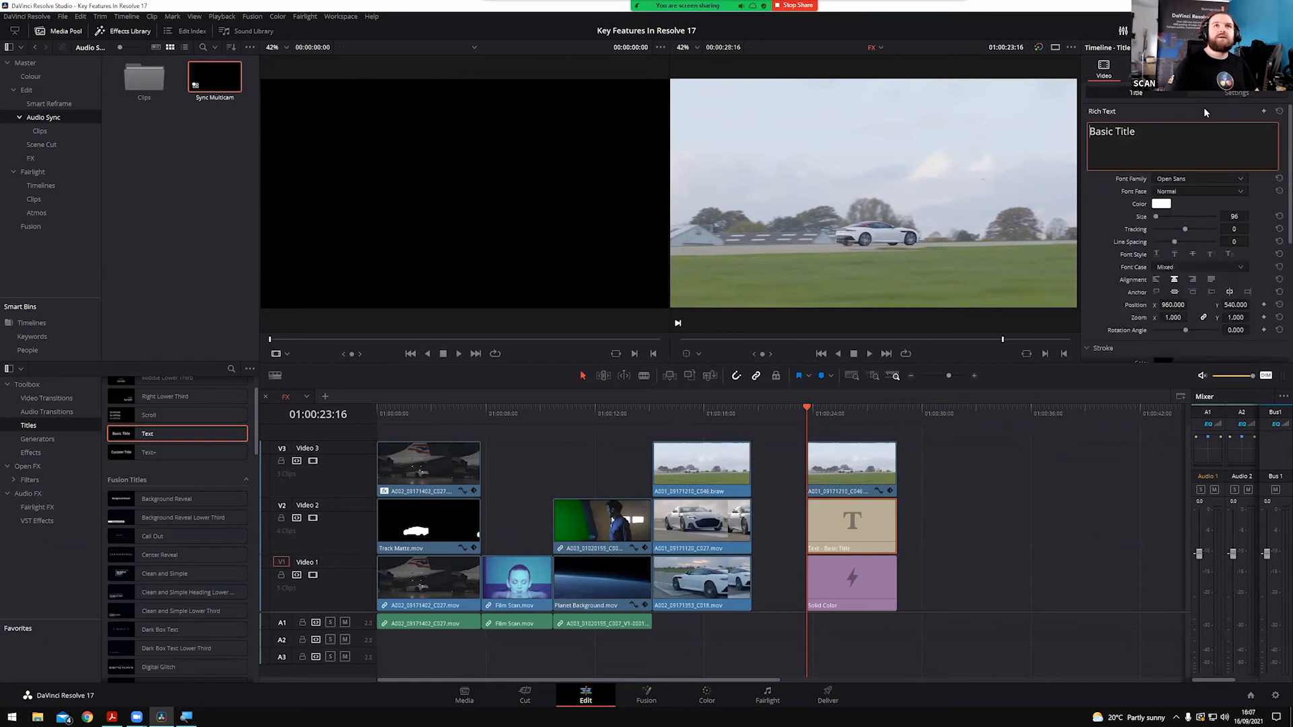
pyautogui.tripleClick(1142, 132)
pyautogui.write('SUPERHERO')
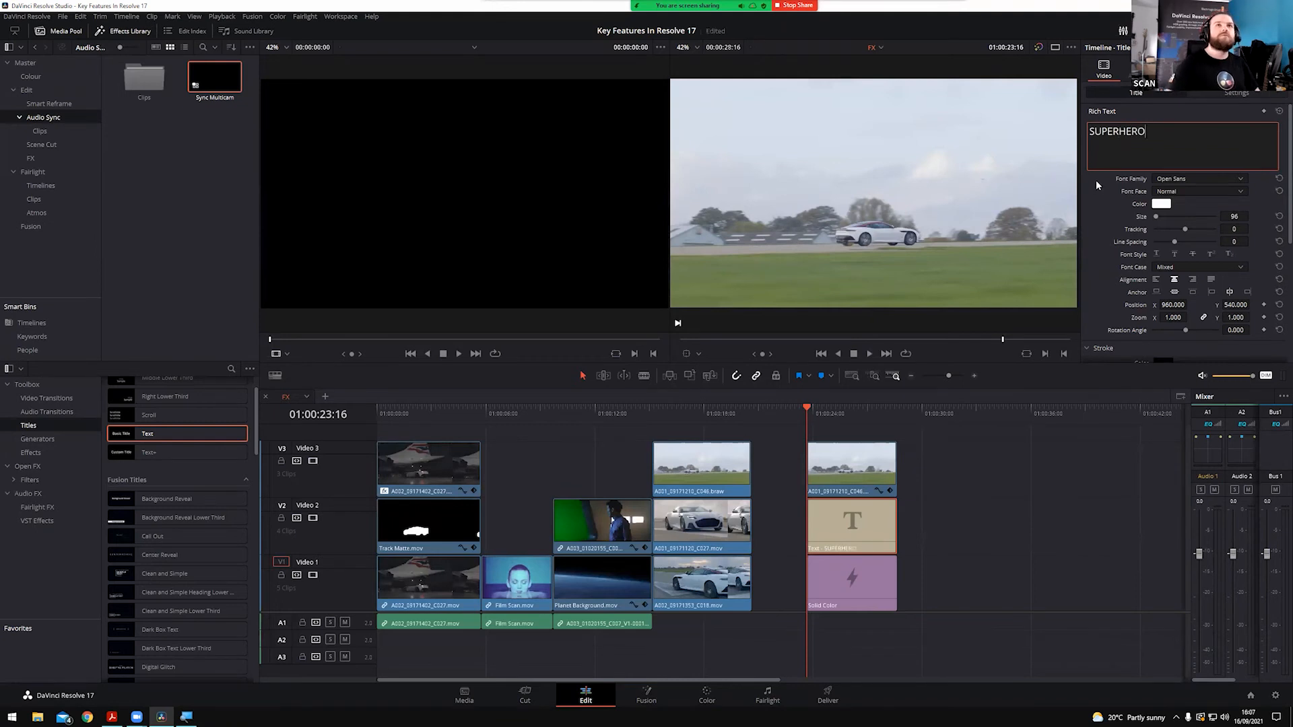
# Set the SUPERHERO title's composite mode to Lum and increase its text size to about 238
pyautogui.click(1237, 92)
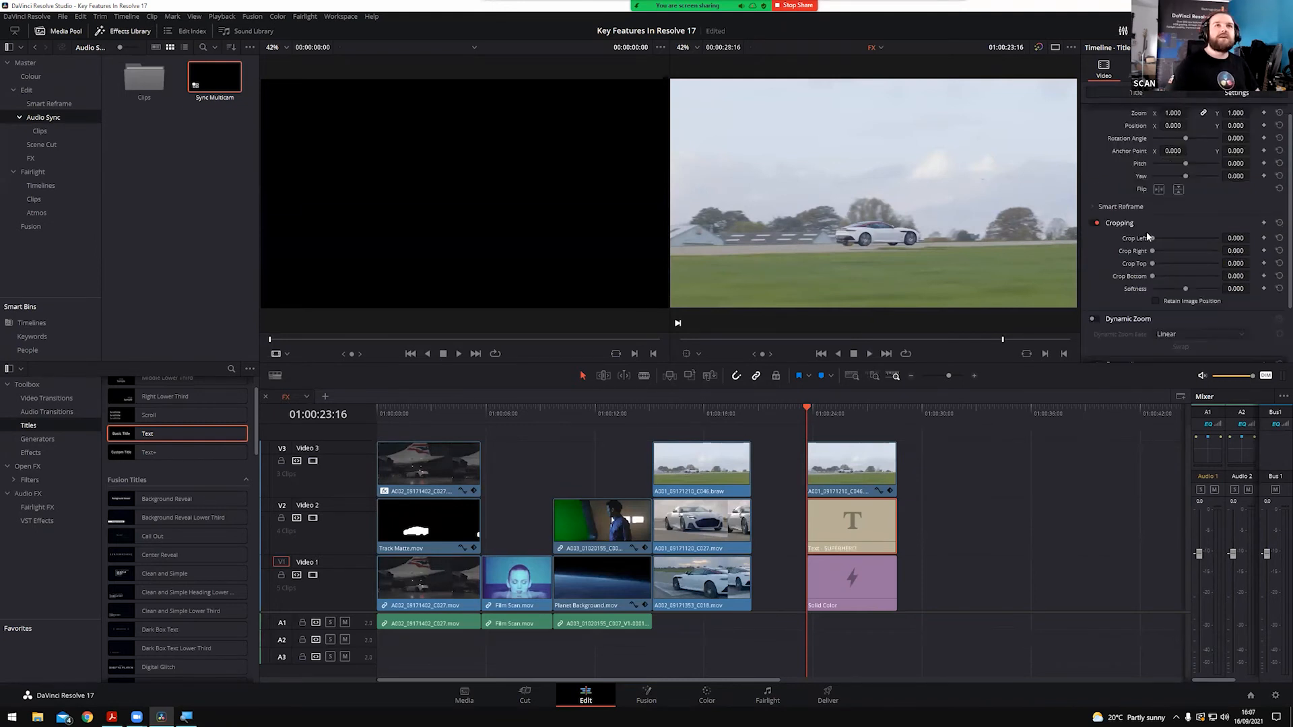
pyautogui.scroll(-2, 1138, 229)
pyautogui.click(1166, 309)
pyautogui.scroll(-5, 1175, 397)
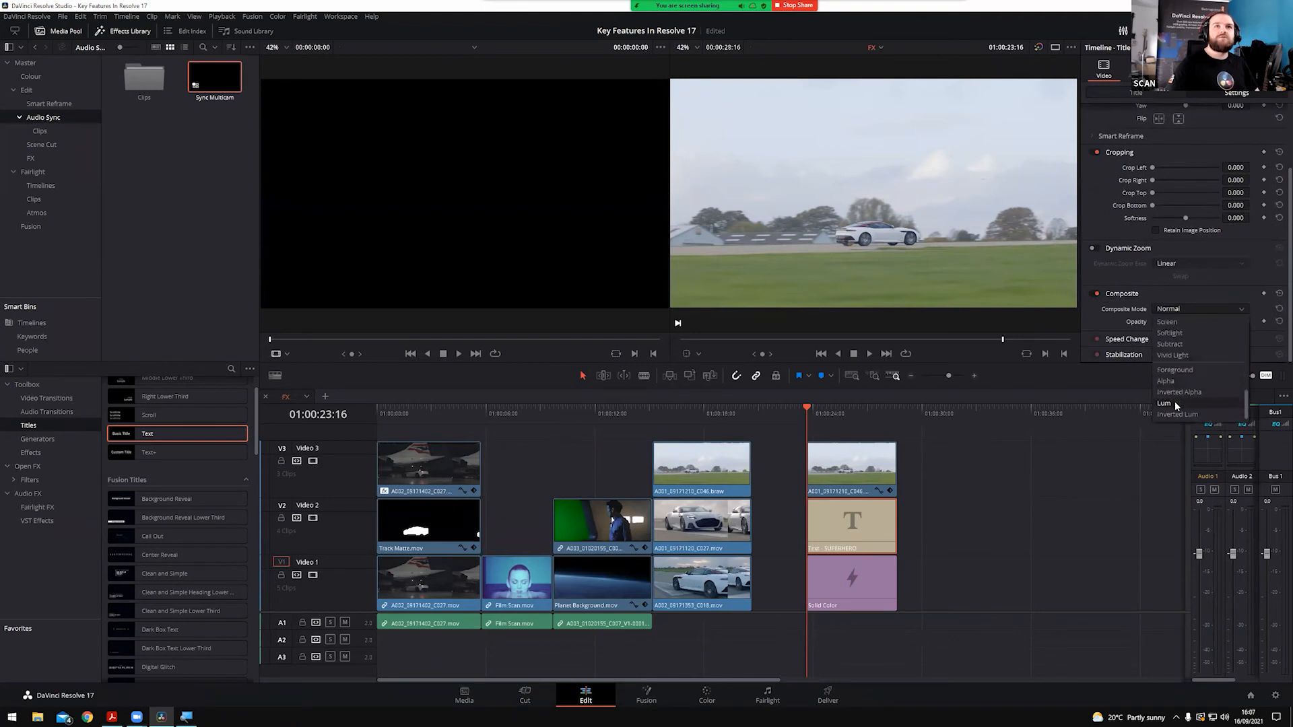
pyautogui.click(1177, 402)
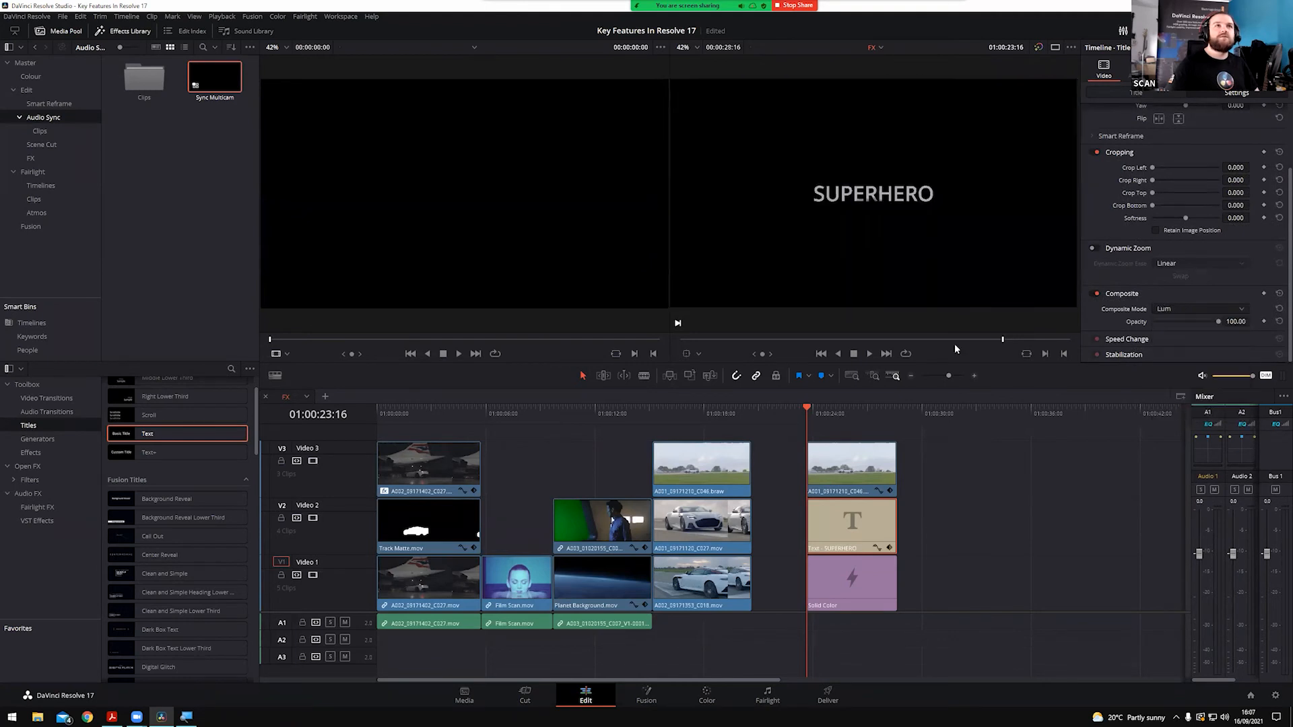
pyautogui.scroll(3, 1093, 195)
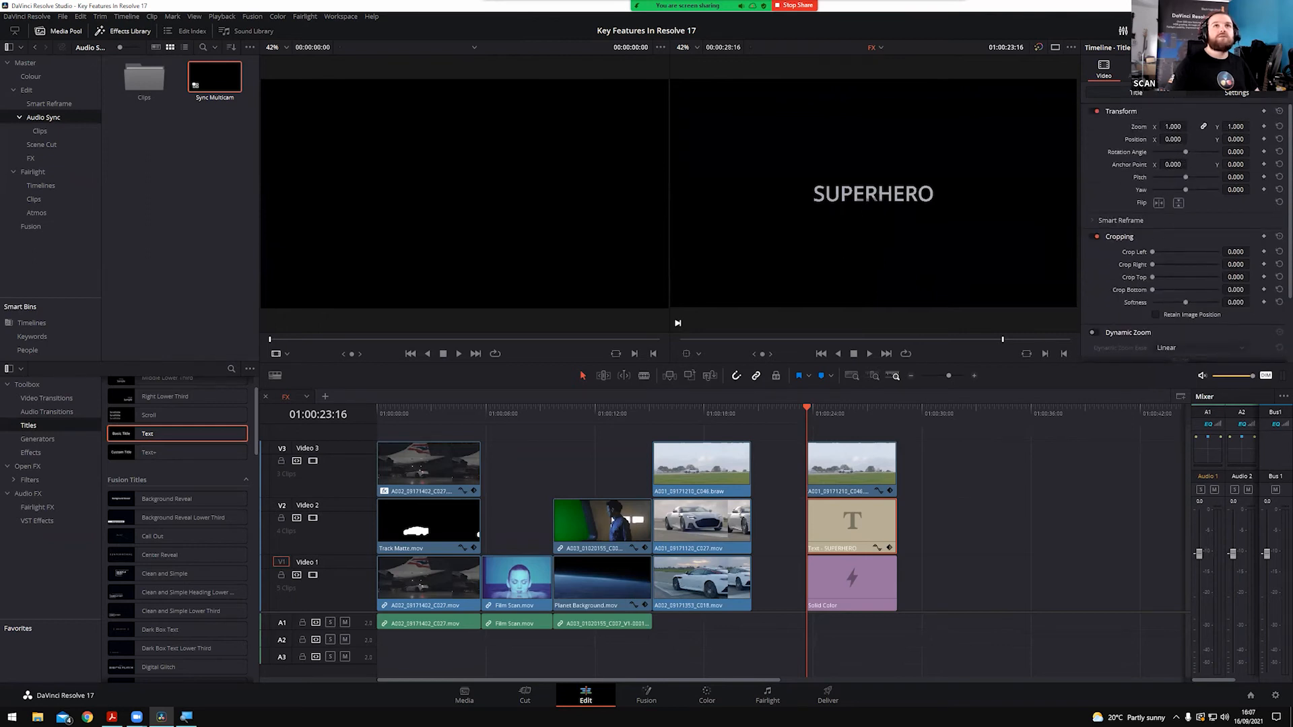
pyautogui.click(1136, 92)
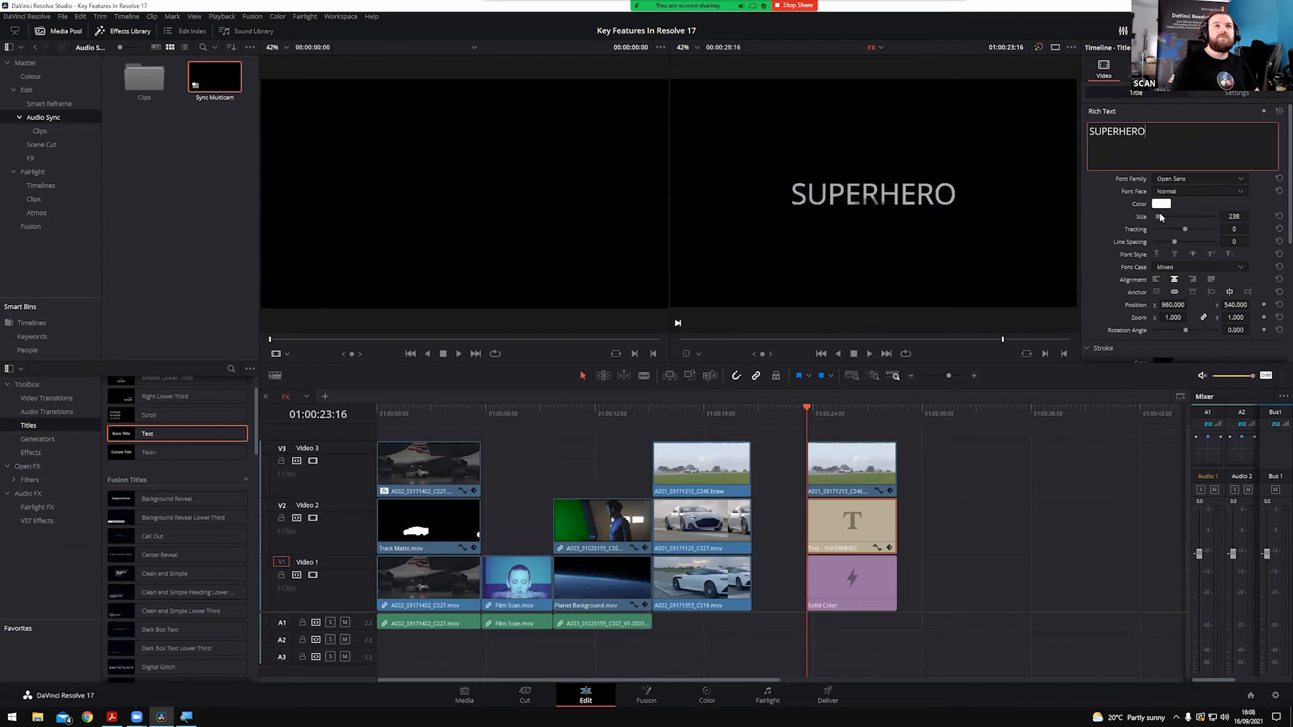
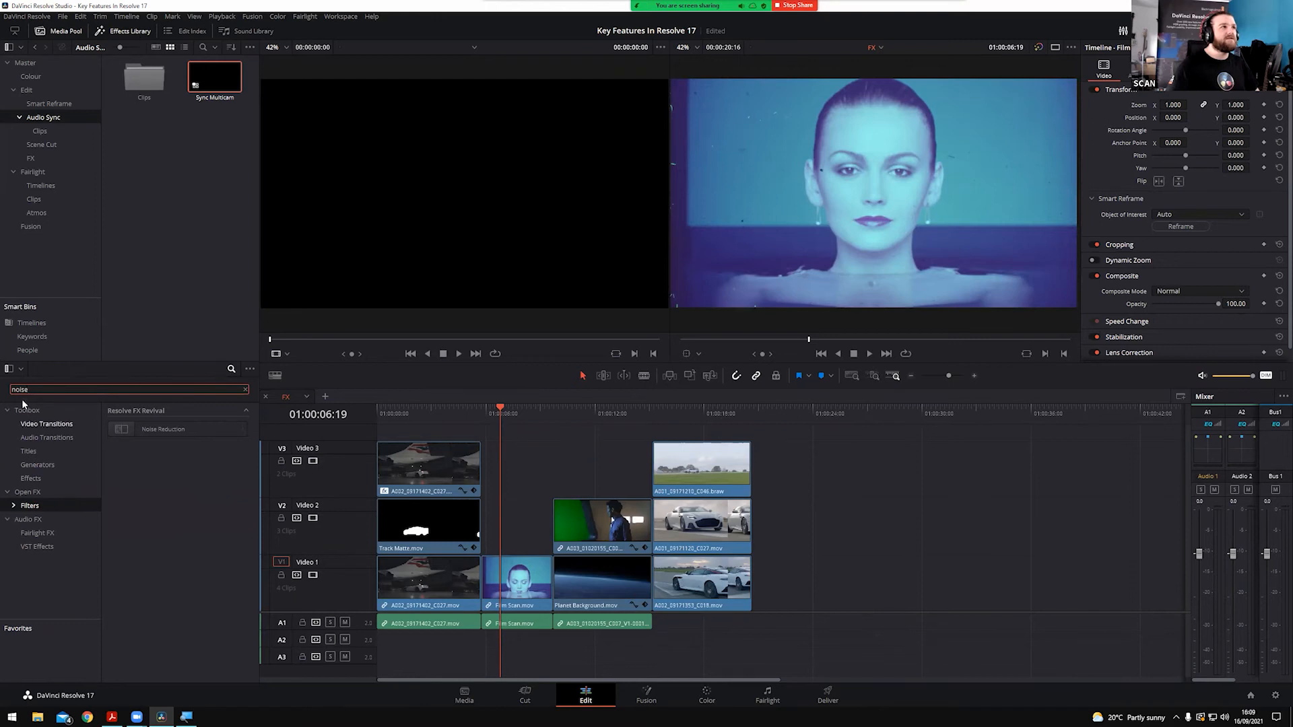
# Apply the Noise Reduction effect to the Film Scan.mov clip on Video 1 and show its settings
pyautogui.moveTo(138, 432); pyautogui.dragTo(498, 583)
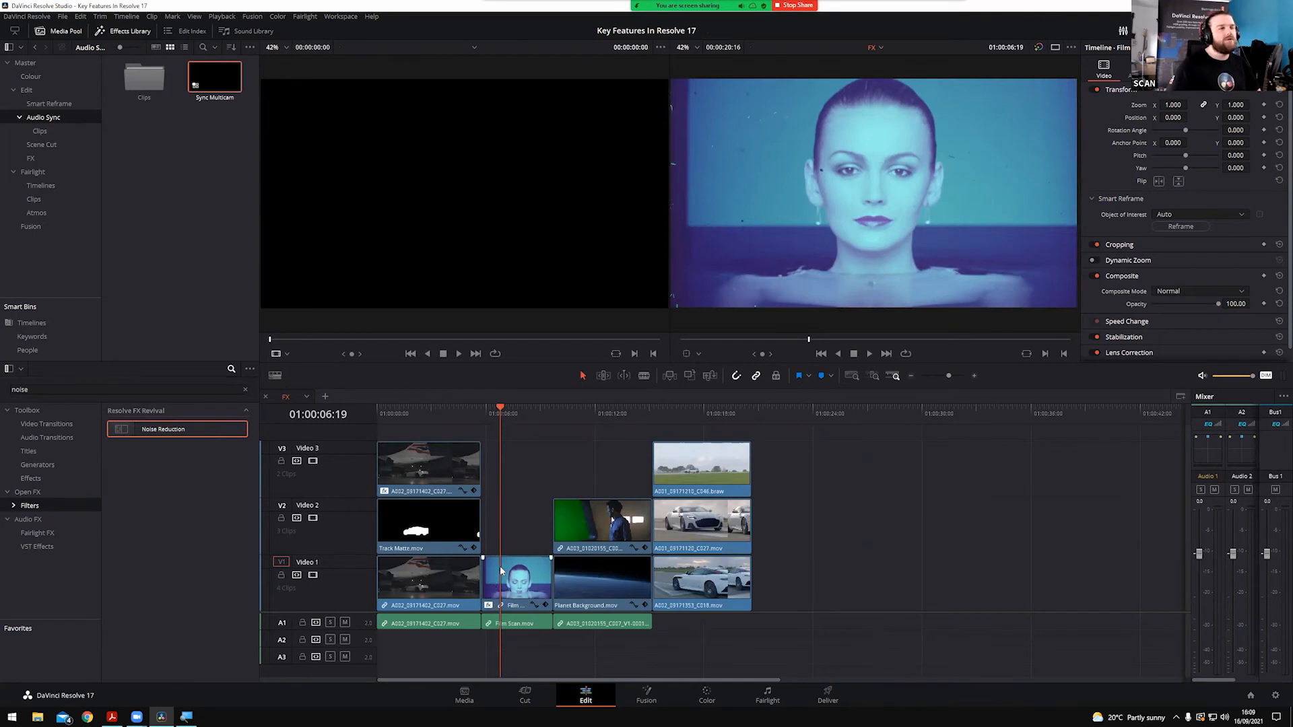
pyautogui.click(509, 580)
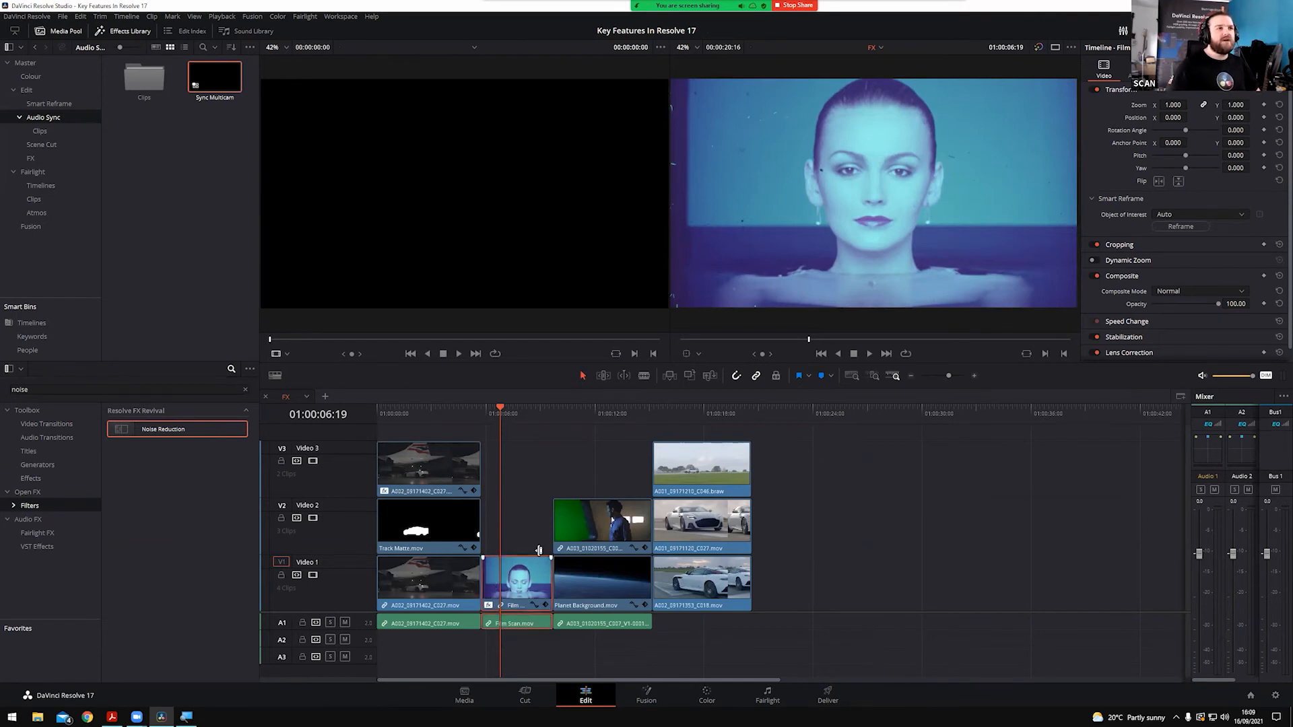
pyautogui.click(1169, 69)
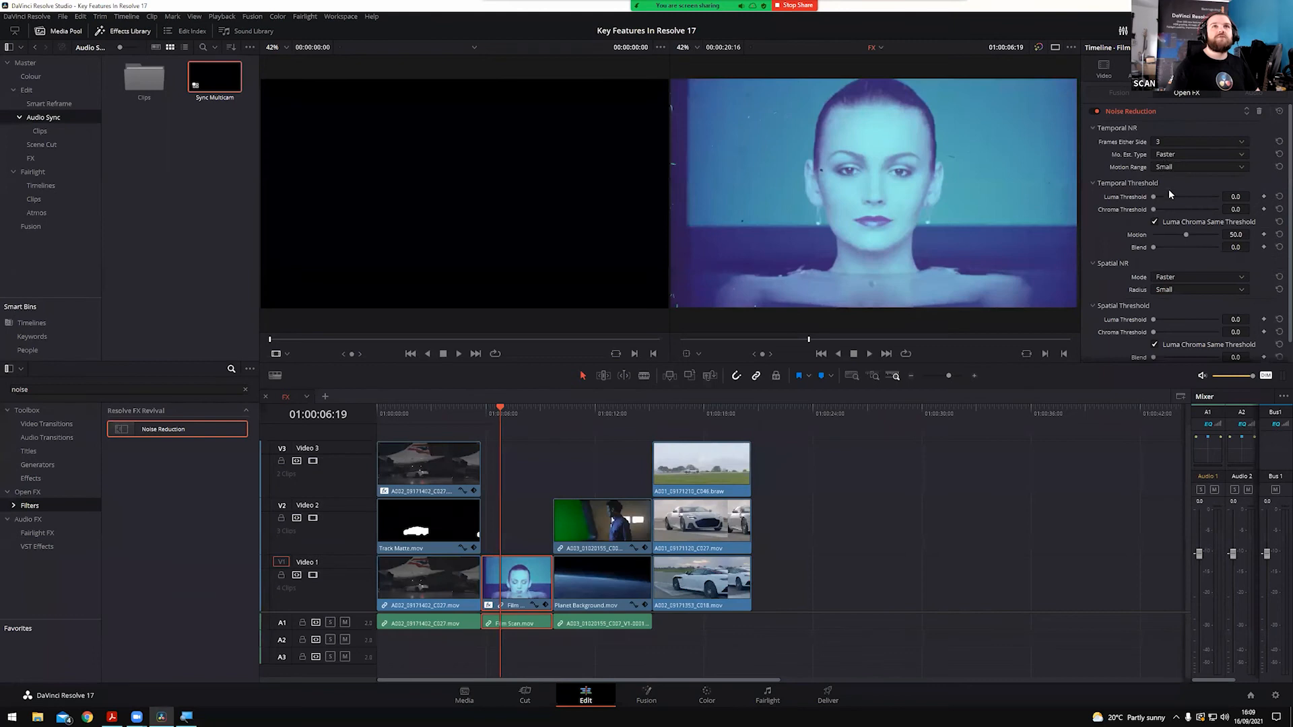
# Set the temporal noise reduction to 5 frames either side with luma and chroma thresholds of 52.7
pyautogui.click(1167, 137)
pyautogui.click(1177, 212)
pyautogui.moveTo(1167, 196); pyautogui.dragTo(1214, 198)
# Switch to a single enlarged viewer and examine the noise-reduced film scan up close and during playback
pyautogui.click(1056, 49)
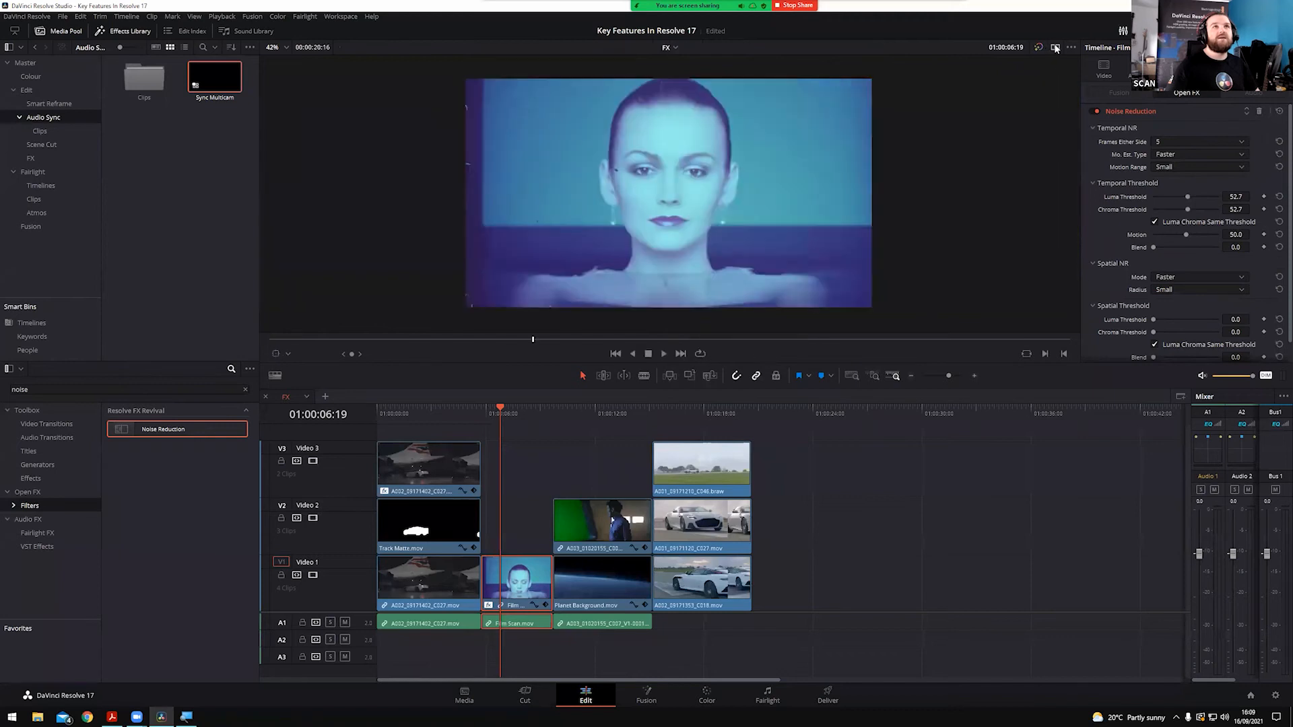
pyautogui.scroll(2, 555, 164)
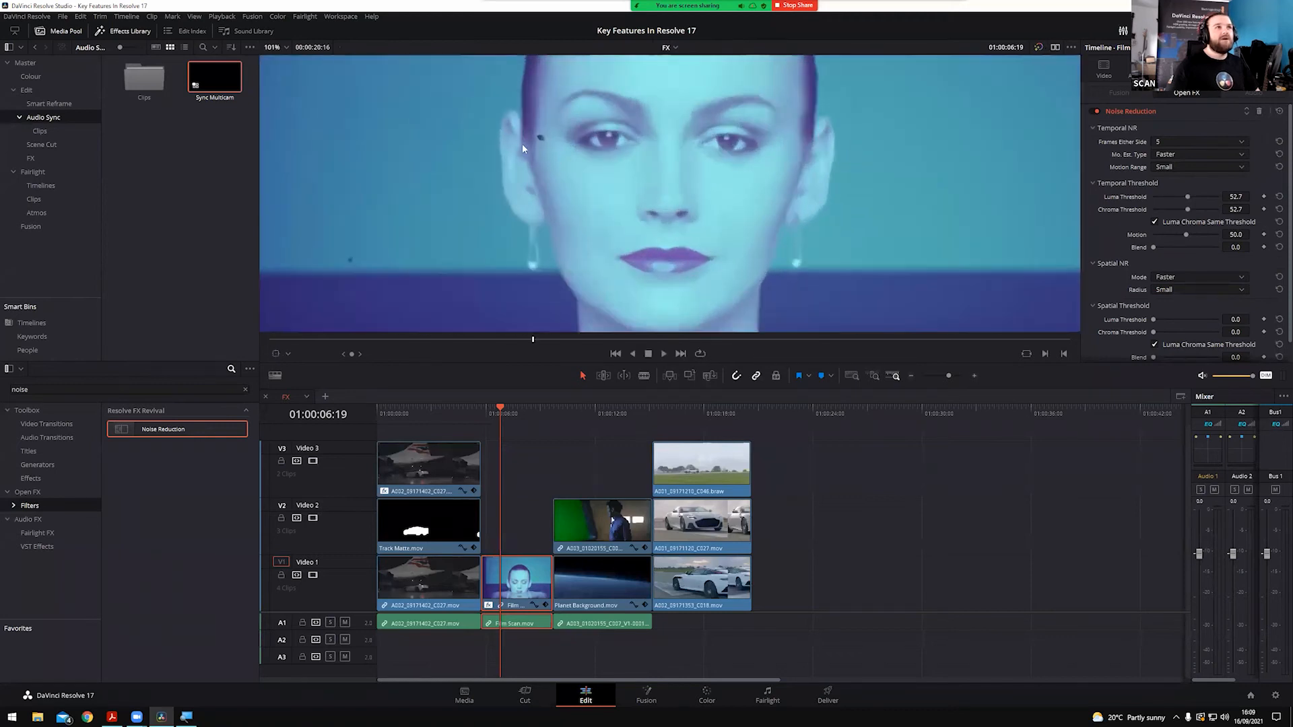
pyautogui.moveTo(555, 163); pyautogui.dragTo(631, 225)
pyautogui.scroll(2, 585, 175)
pyautogui.scroll(-3, 584, 176)
pyautogui.scroll(-3, 599, 243)
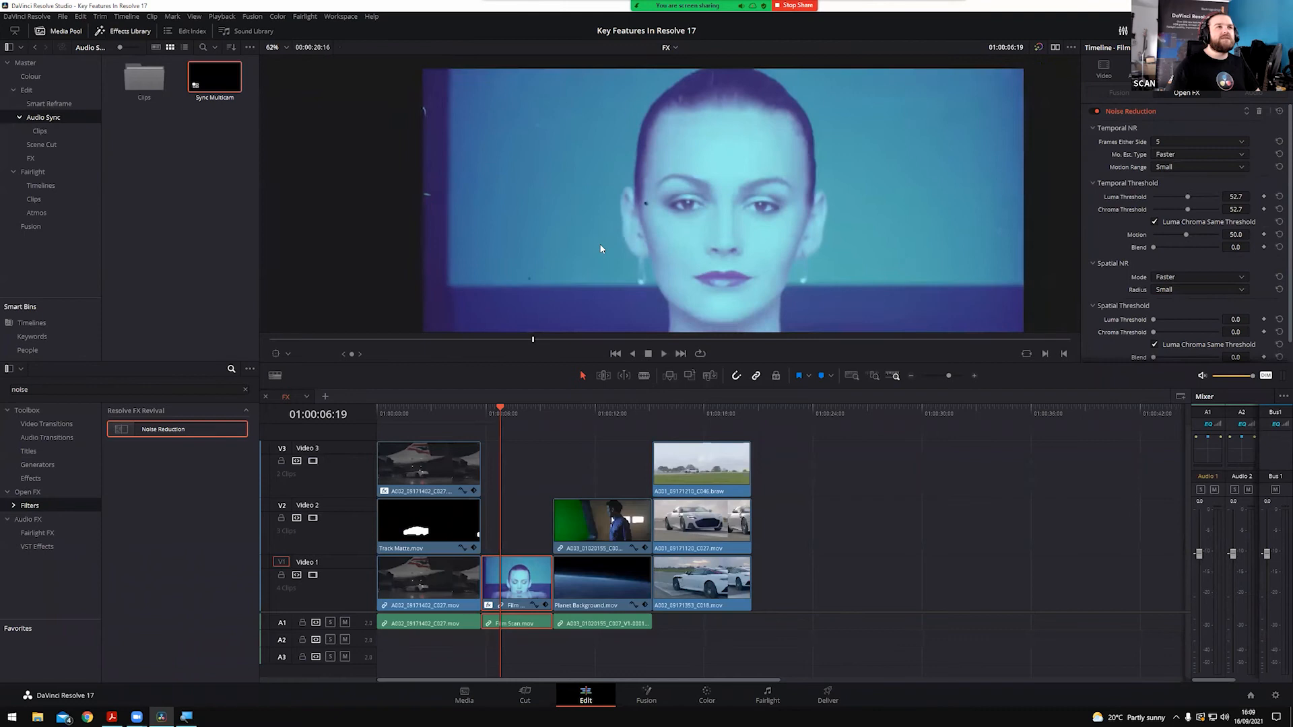
pyautogui.press('space')
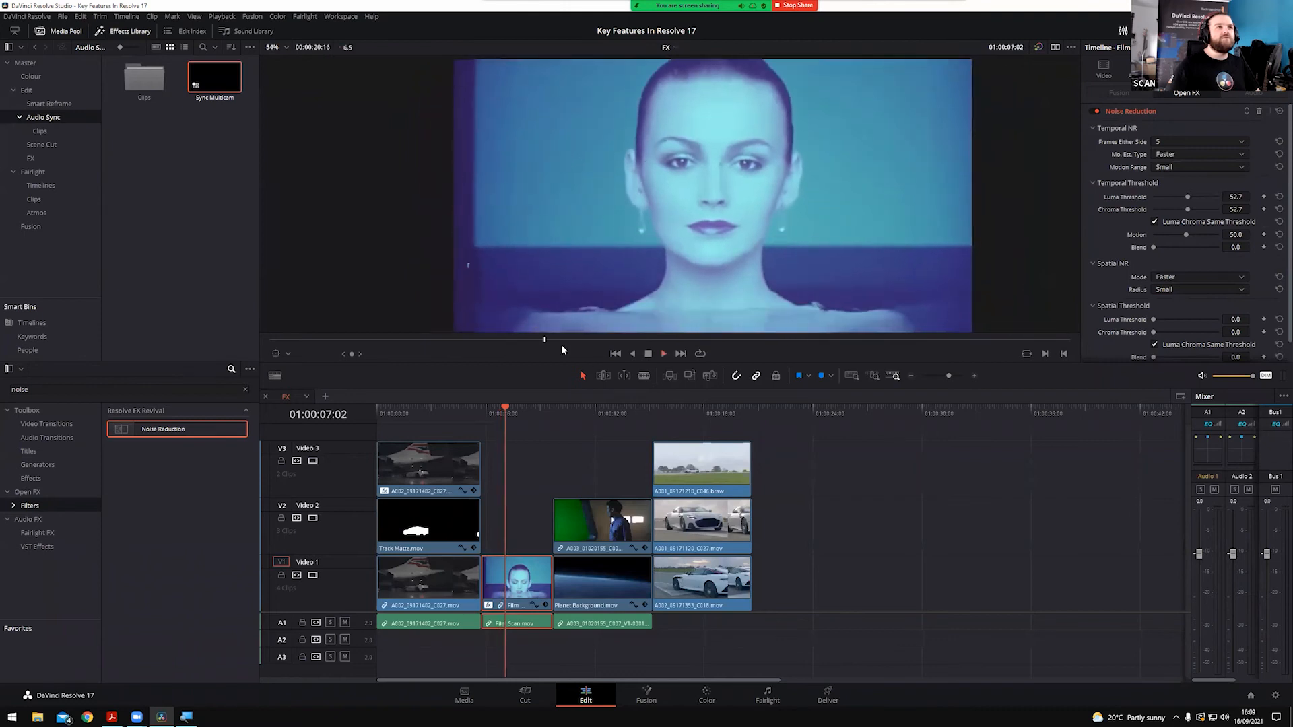
pyautogui.click(506, 416)
pyautogui.moveTo(505, 418); pyautogui.dragTo(498, 418)
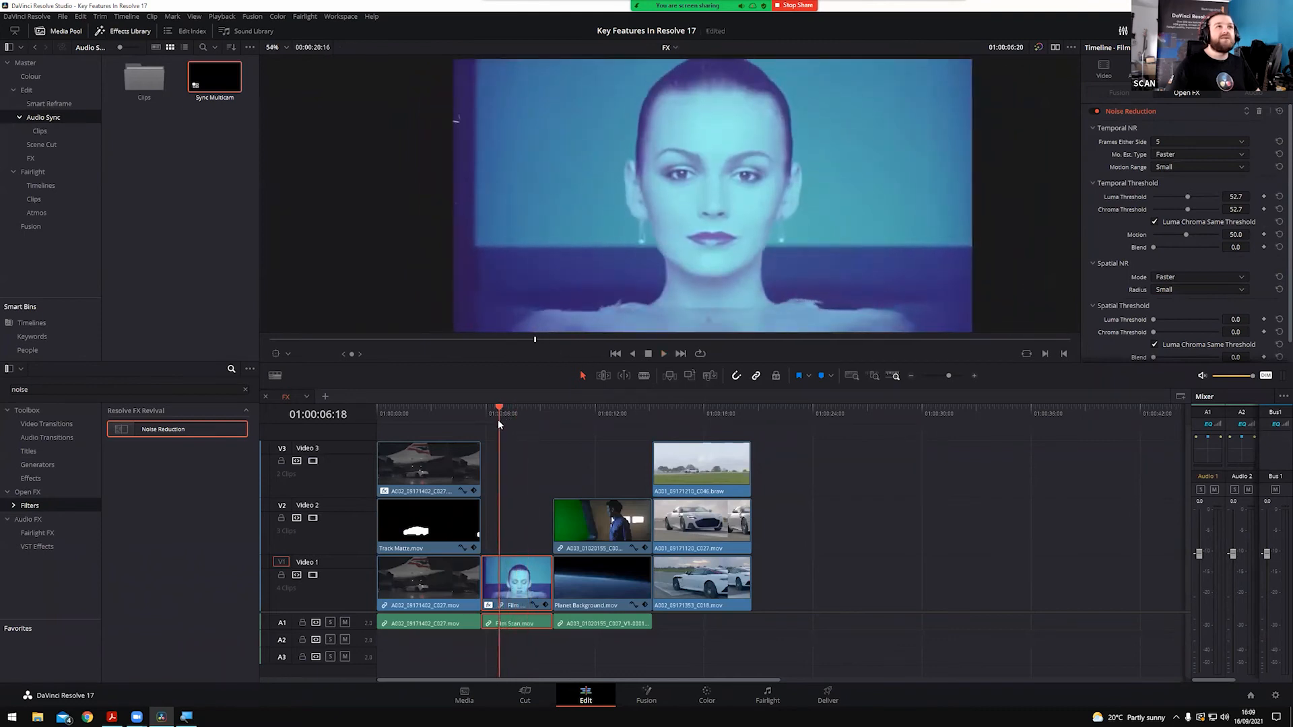
# Compare the film scan with the Noise Reduction effect switched on and off, both paused and during playback
pyautogui.click(1096, 112)
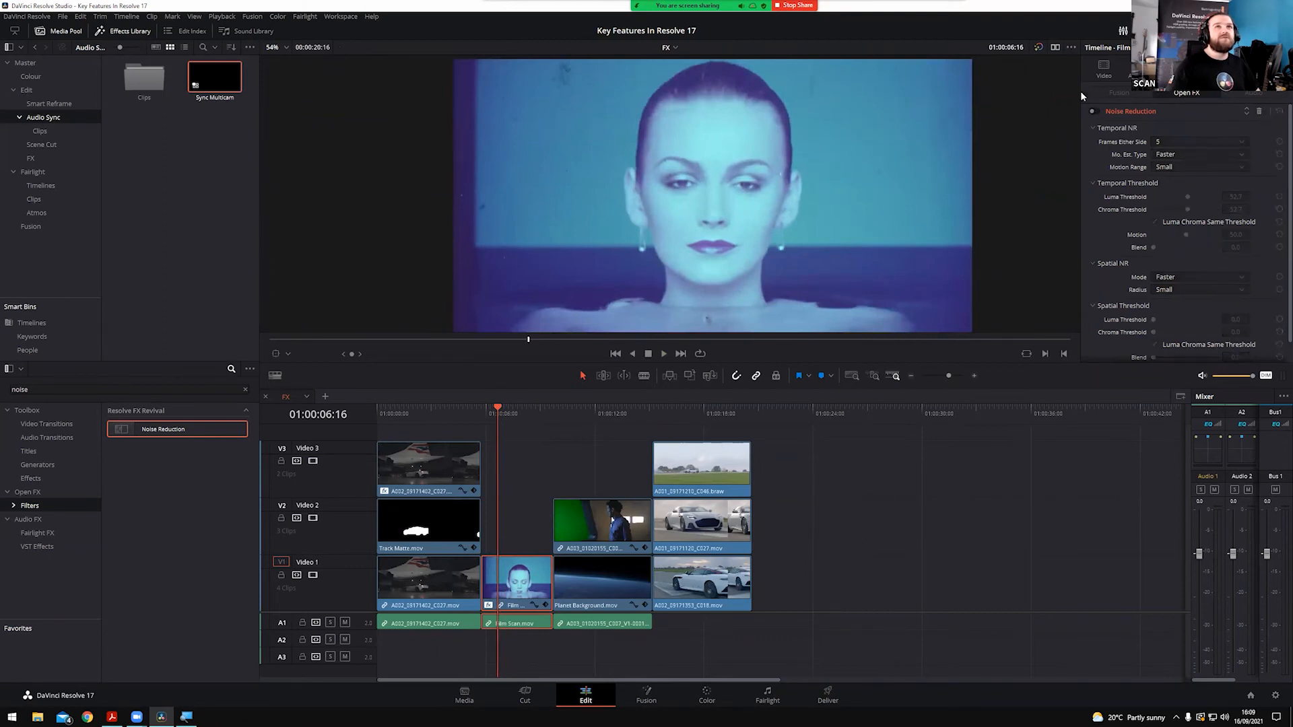
pyautogui.click(1096, 112)
pyautogui.press('space')
pyautogui.click(1093, 112)
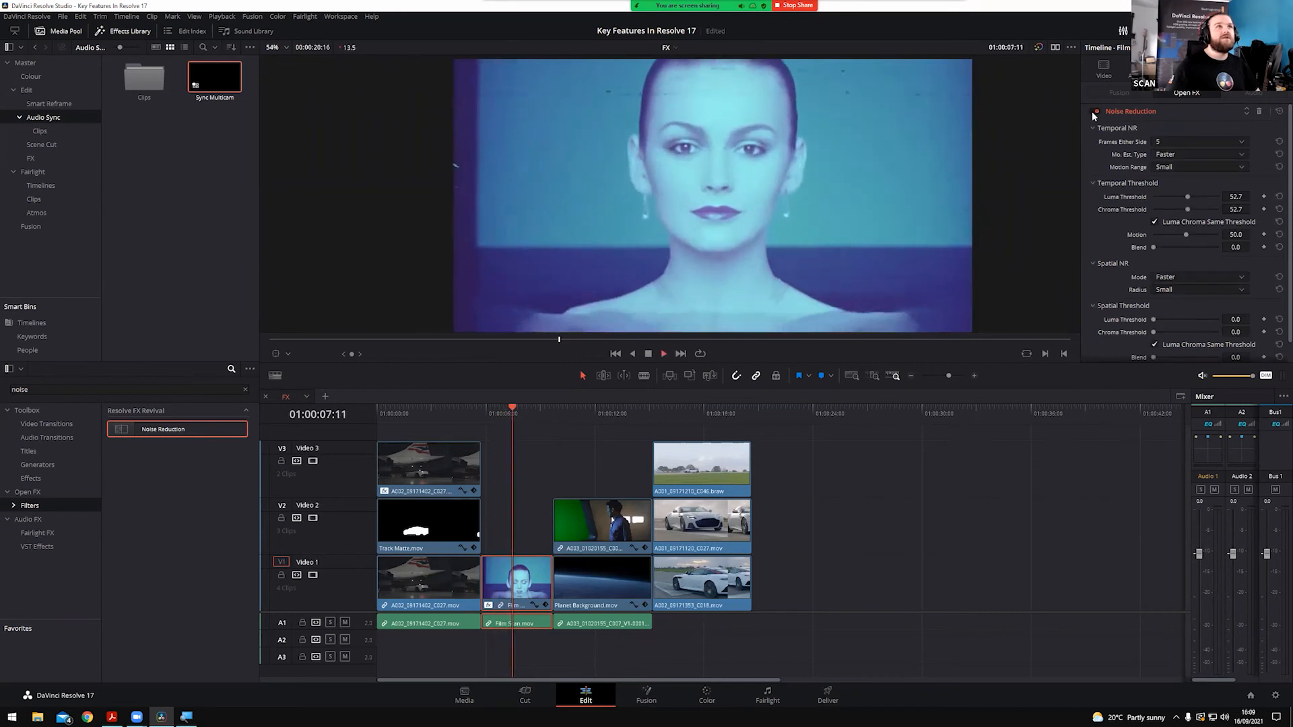
pyautogui.press('space')
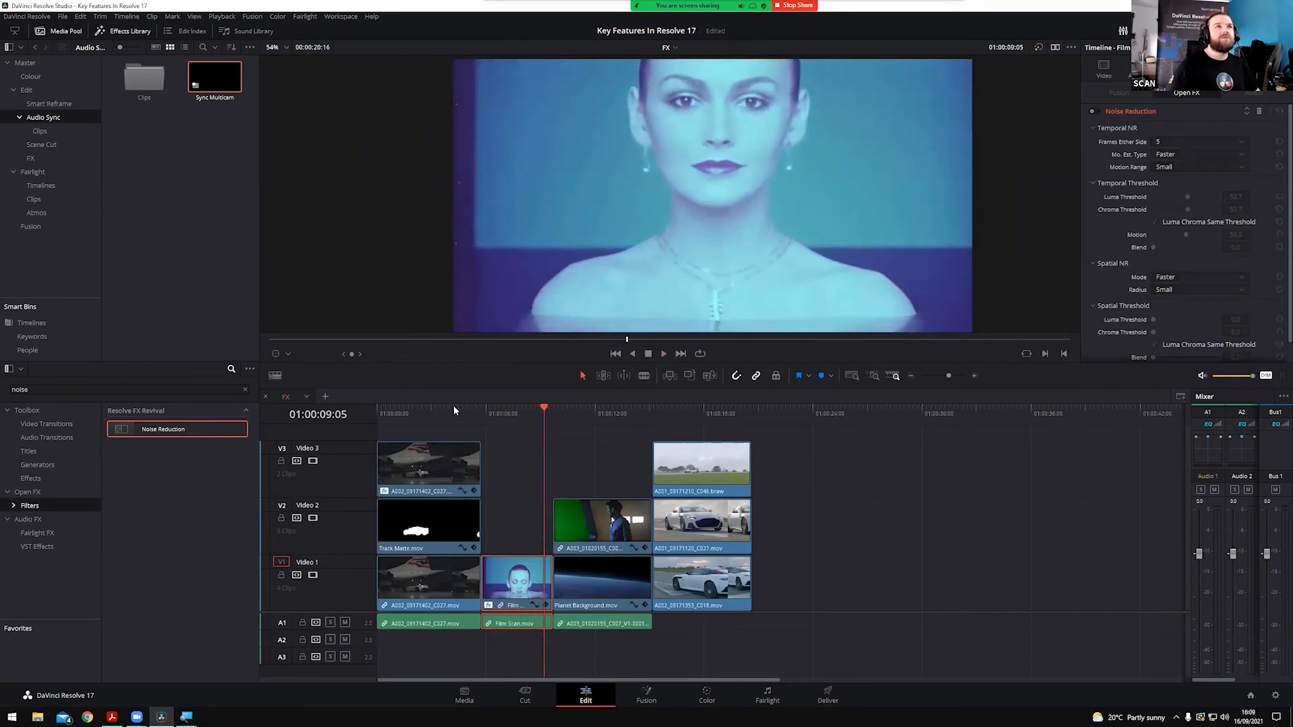
pyautogui.click(500, 415)
pyautogui.press('space')
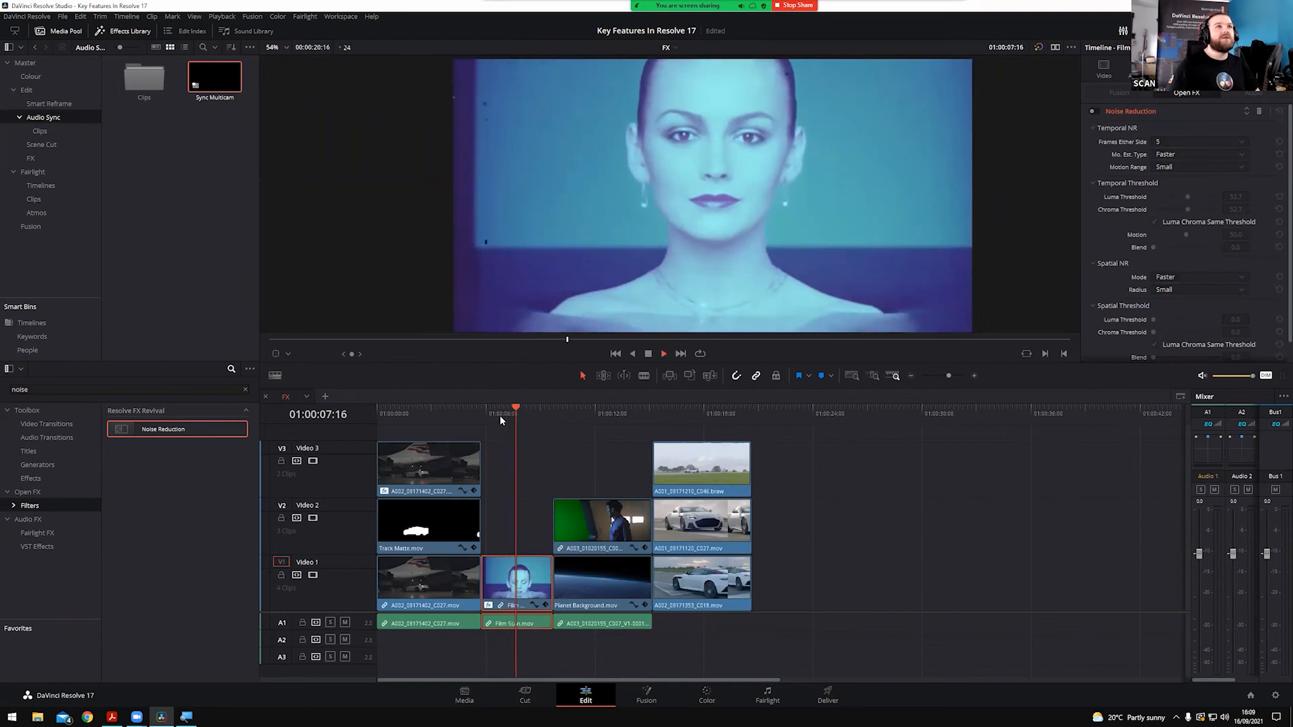
pyautogui.click(491, 412)
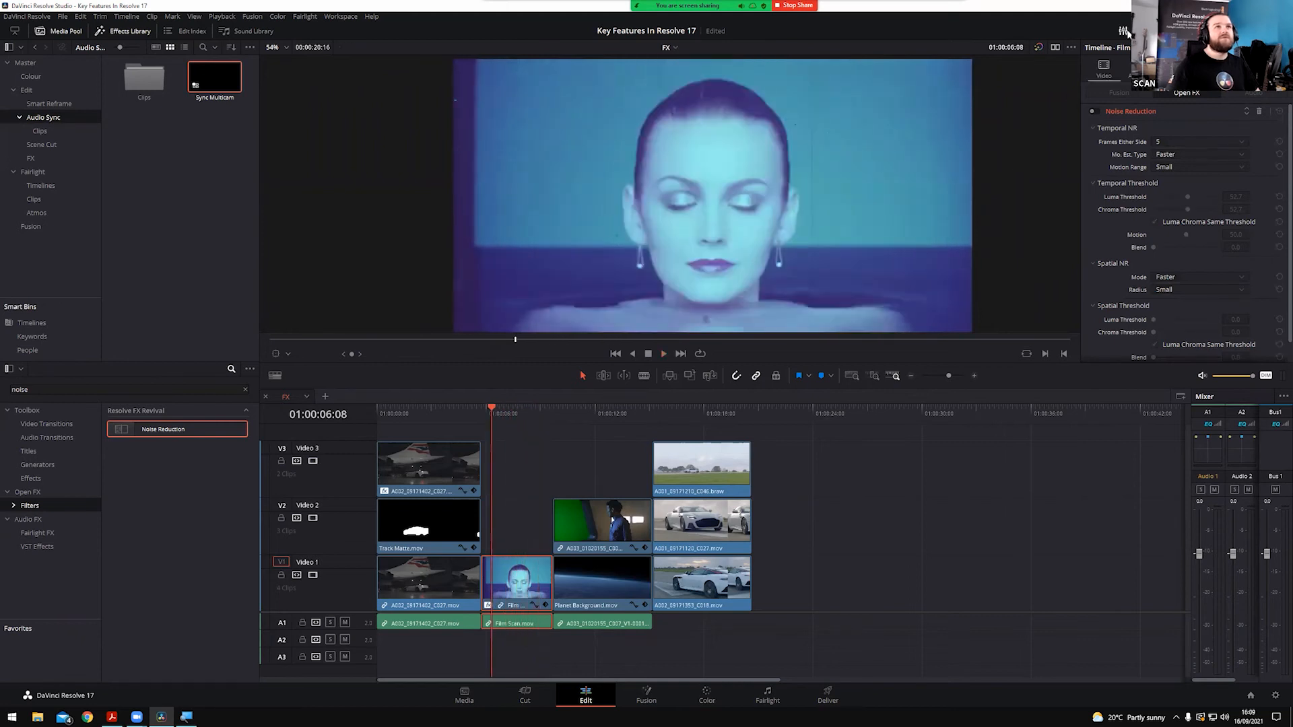
pyautogui.click(1092, 111)
pyautogui.press('space')
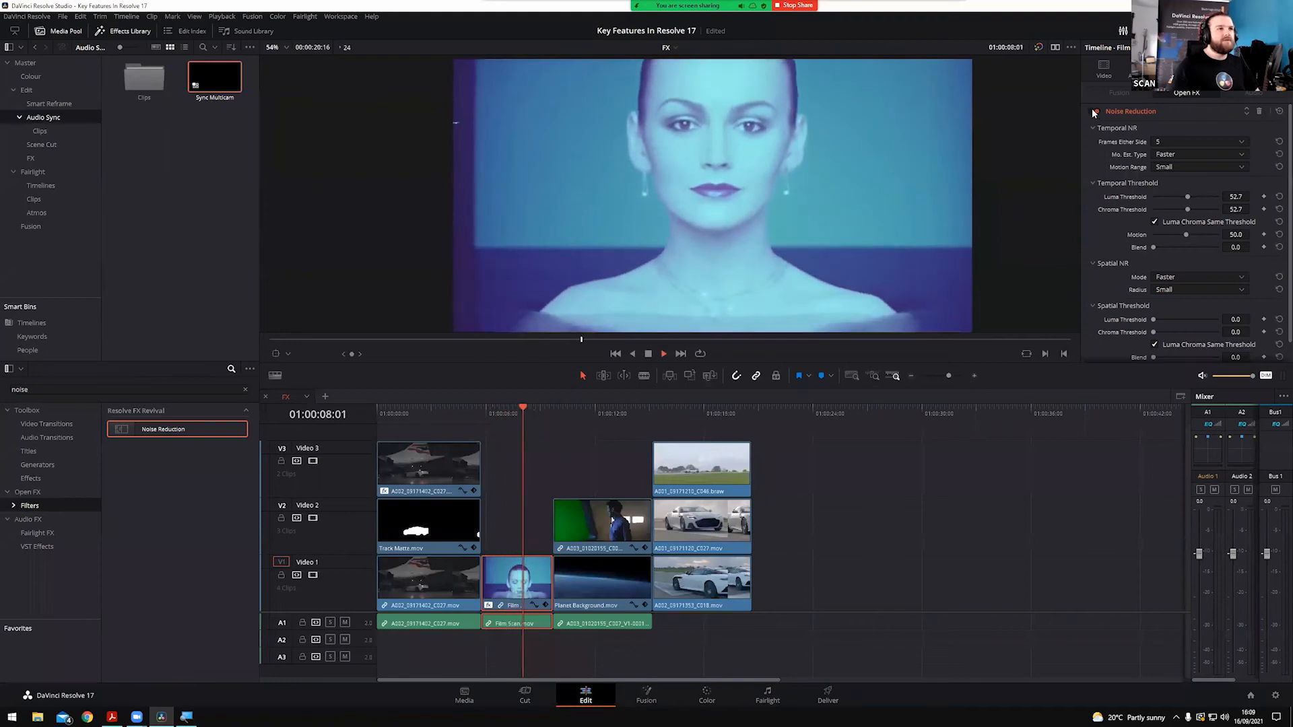
pyautogui.press('space')
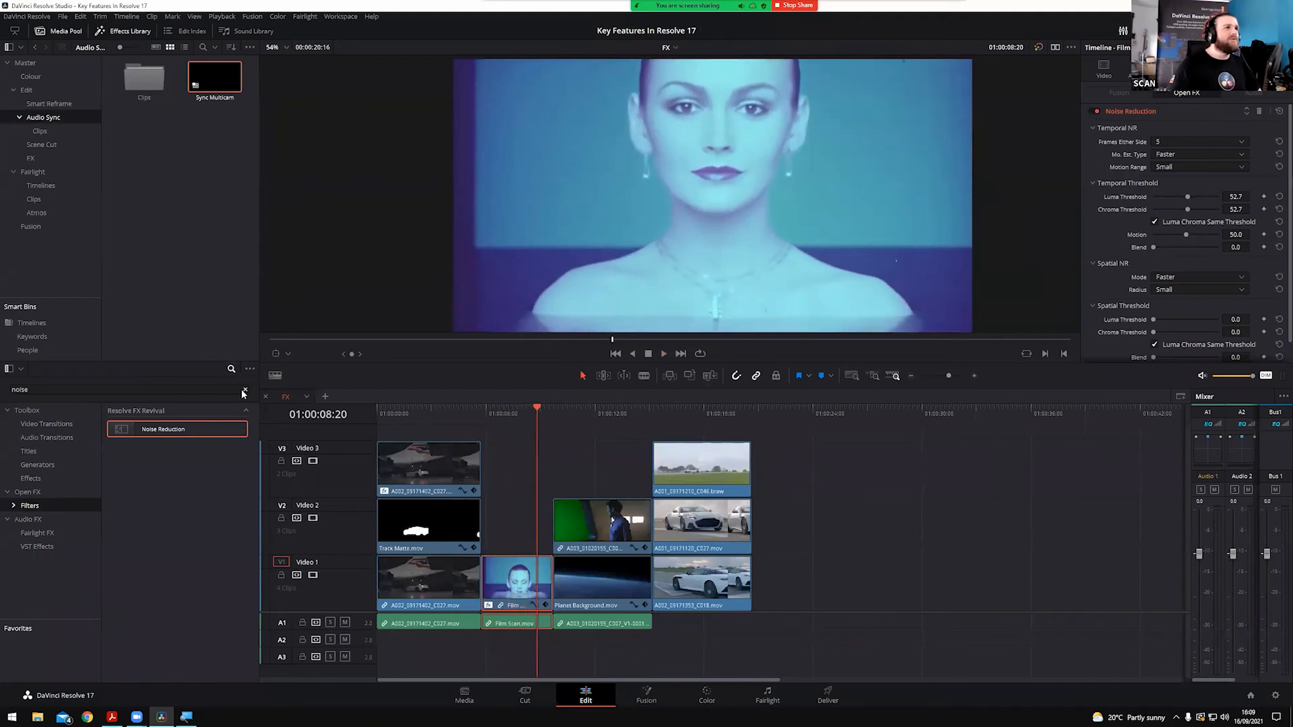
# Apply the 3D Keyer effect to the green-screen clip on Video 2 and show the effect's settings
pyautogui.click(244, 391)
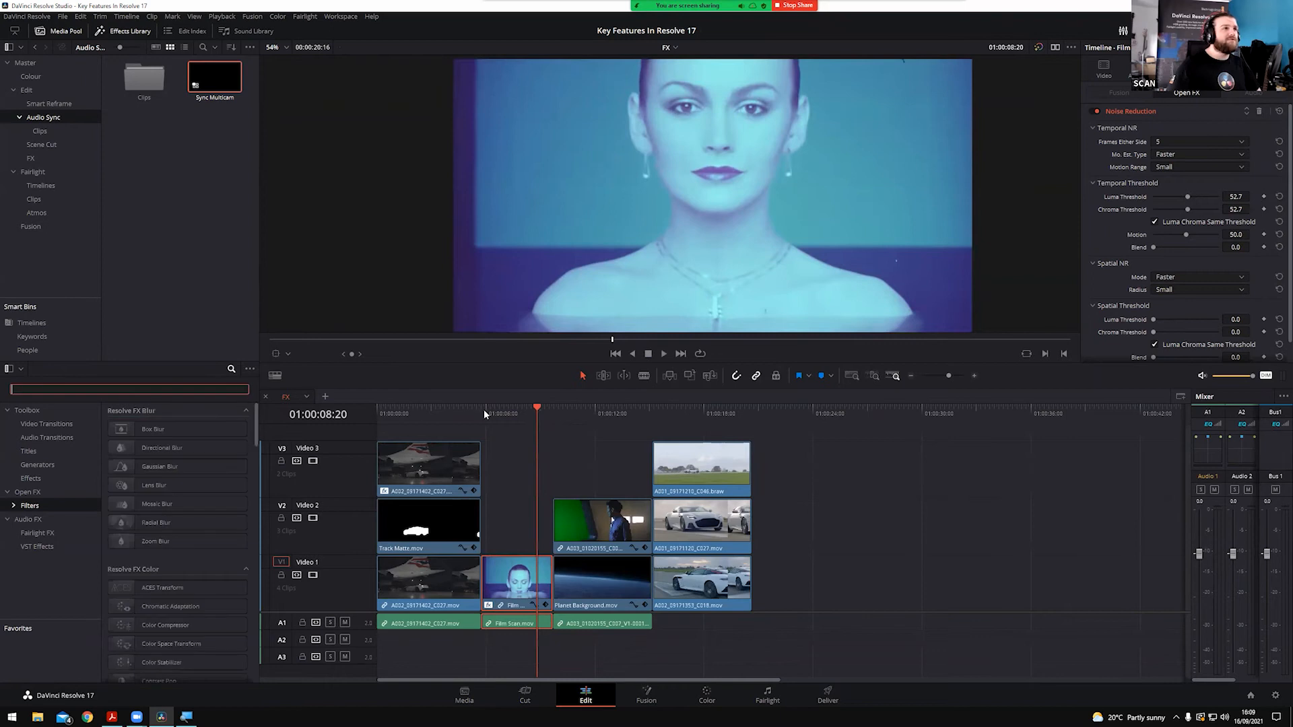
pyautogui.moveTo(567, 412); pyautogui.dragTo(581, 410)
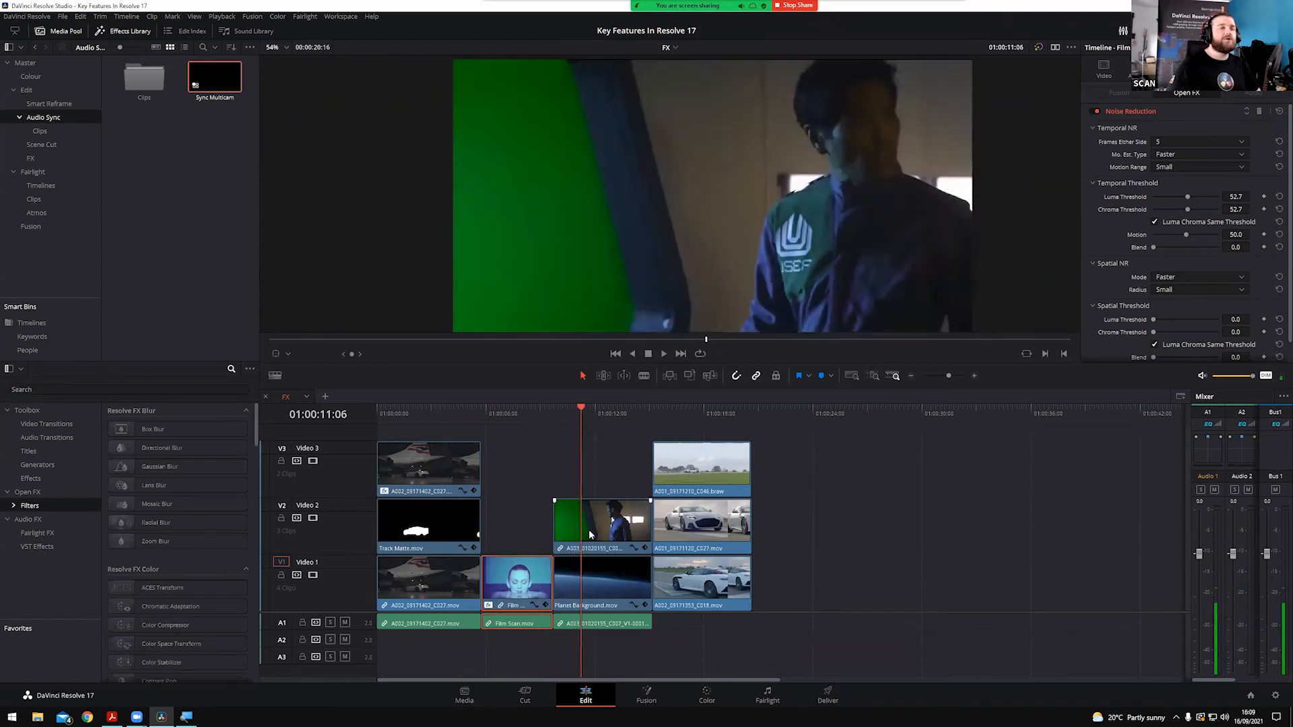
pyautogui.moveTo(607, 527)
pyautogui.mouseDown()
pyautogui.moveTo(832, 522)
pyautogui.moveTo(595, 531)
pyautogui.moveTo(607, 534)
pyautogui.mouseUp()
pyautogui.click(65, 390)
pyautogui.write('3d ke')
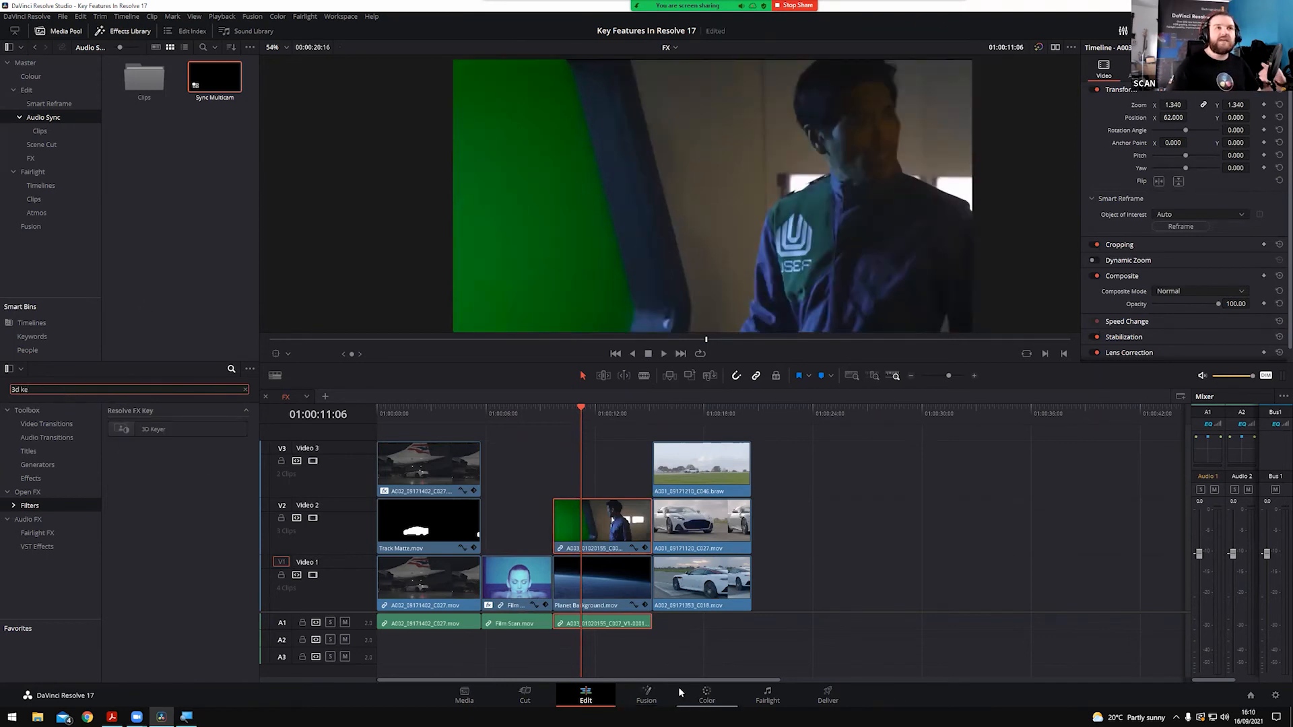
pyautogui.moveTo(140, 428); pyautogui.dragTo(602, 524)
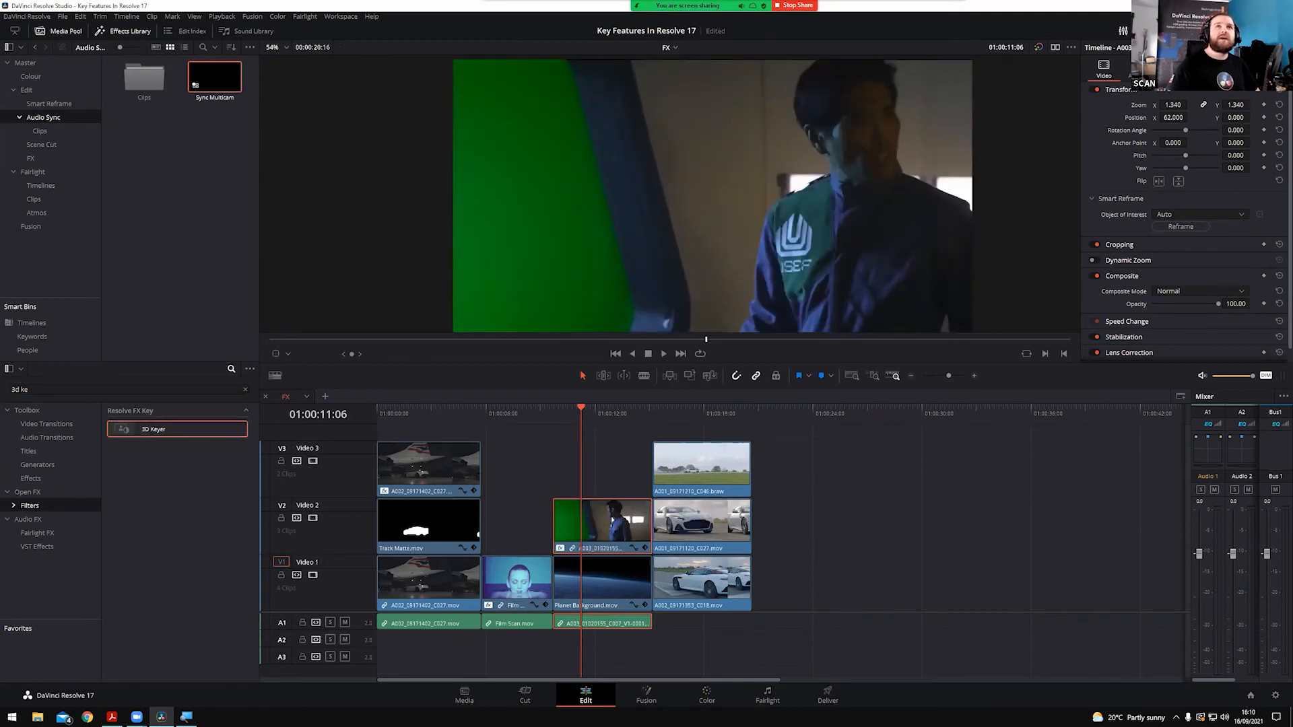
pyautogui.click(1172, 69)
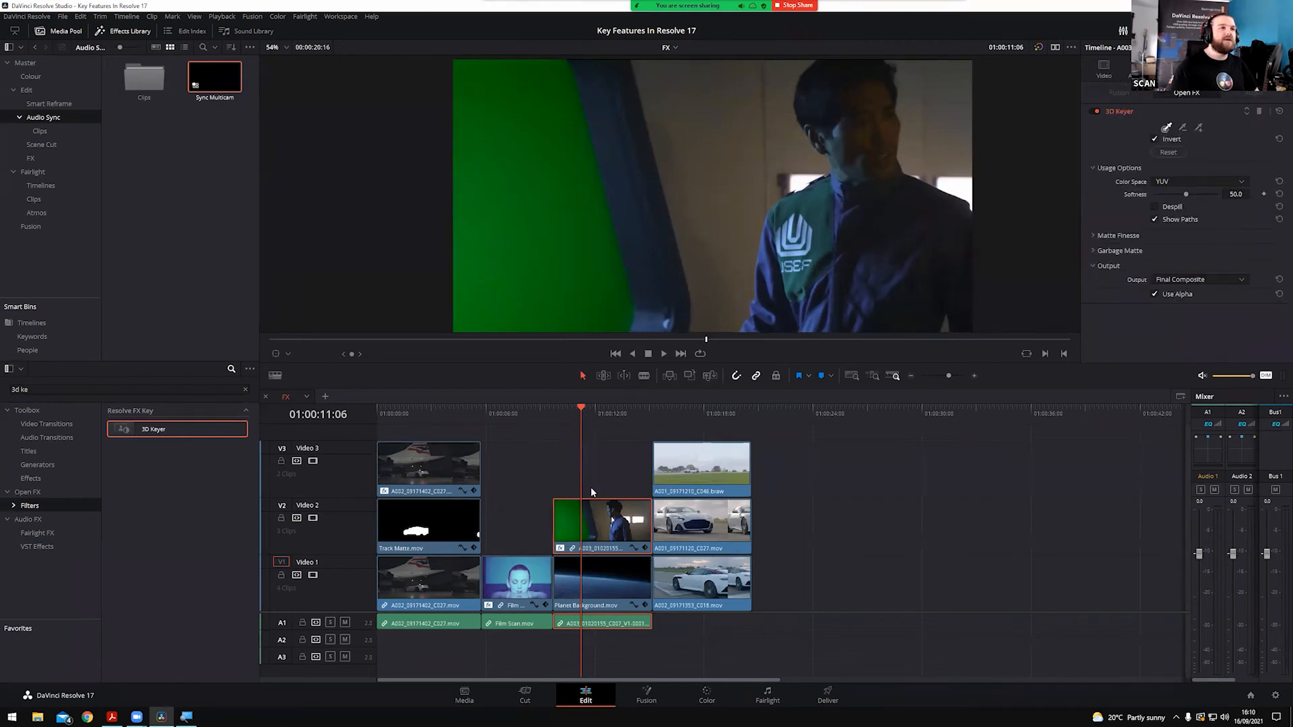
# Turn on the Open FX Overlay and draw a curved sampling stroke down the green window area to key it out
pyautogui.click(288, 354)
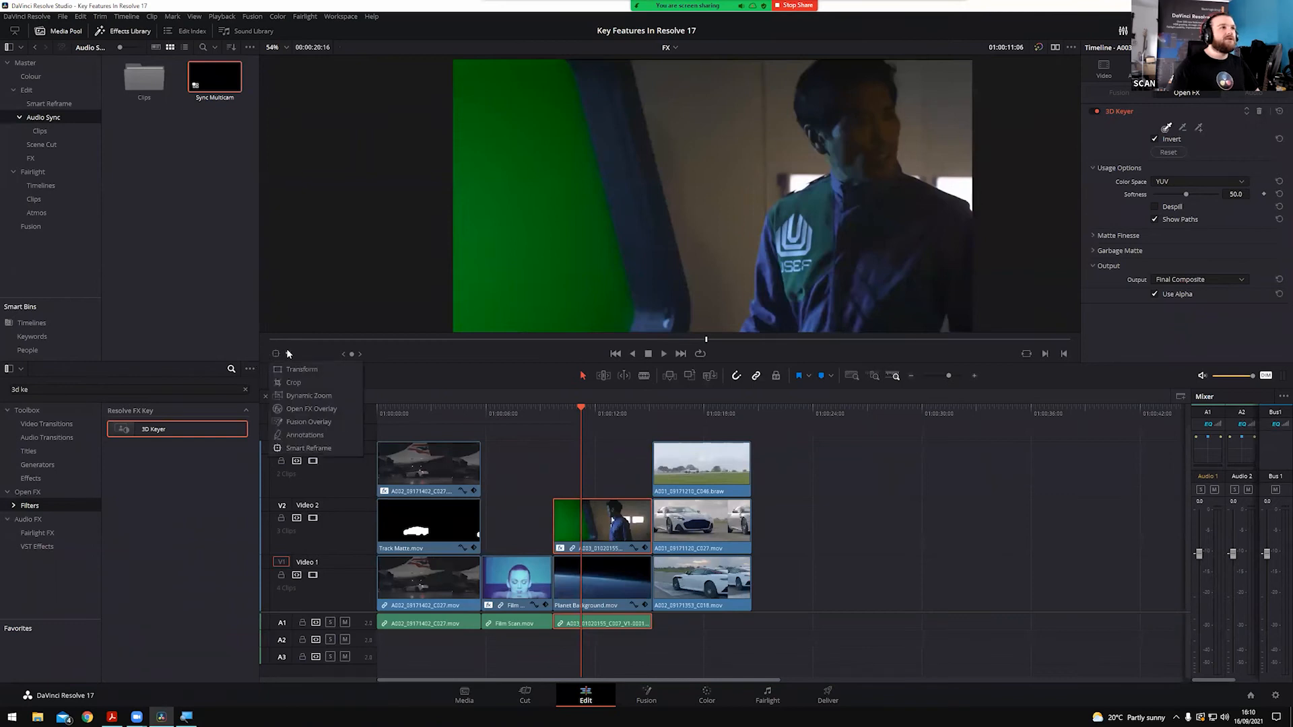
pyautogui.click(288, 409)
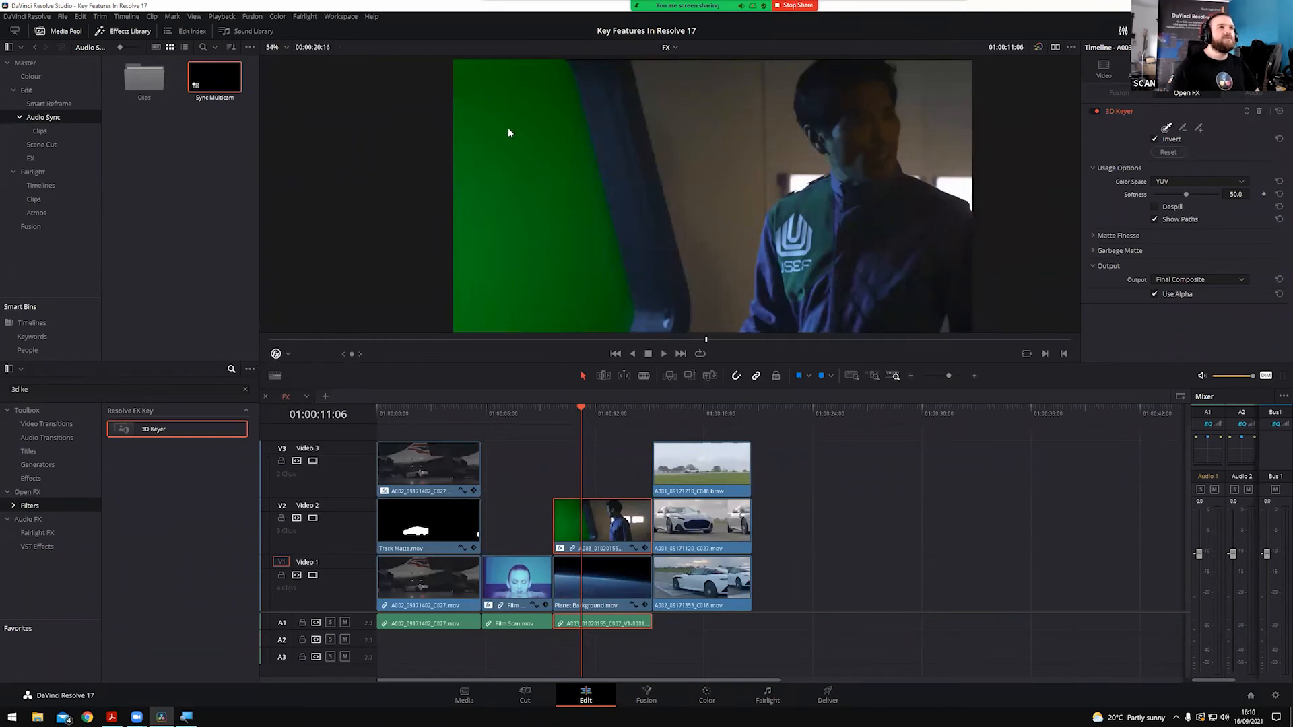
pyautogui.moveTo(512, 130); pyautogui.dragTo(564, 230)
pyautogui.moveTo(524, 308); pyautogui.dragTo(495, 303)
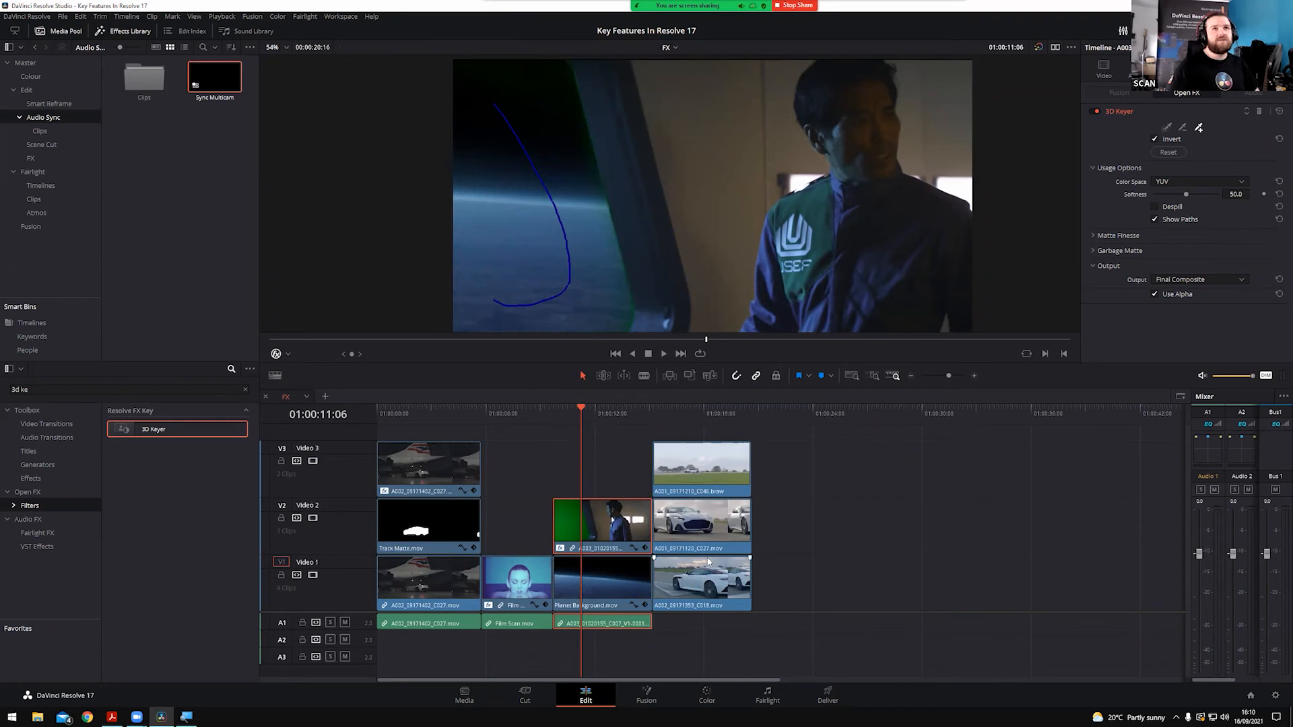
# Refine the key with Despill enabled, Clean Black at 41.8 and In/Out Ratio at -45.7, and play back the composite
pyautogui.click(1092, 235)
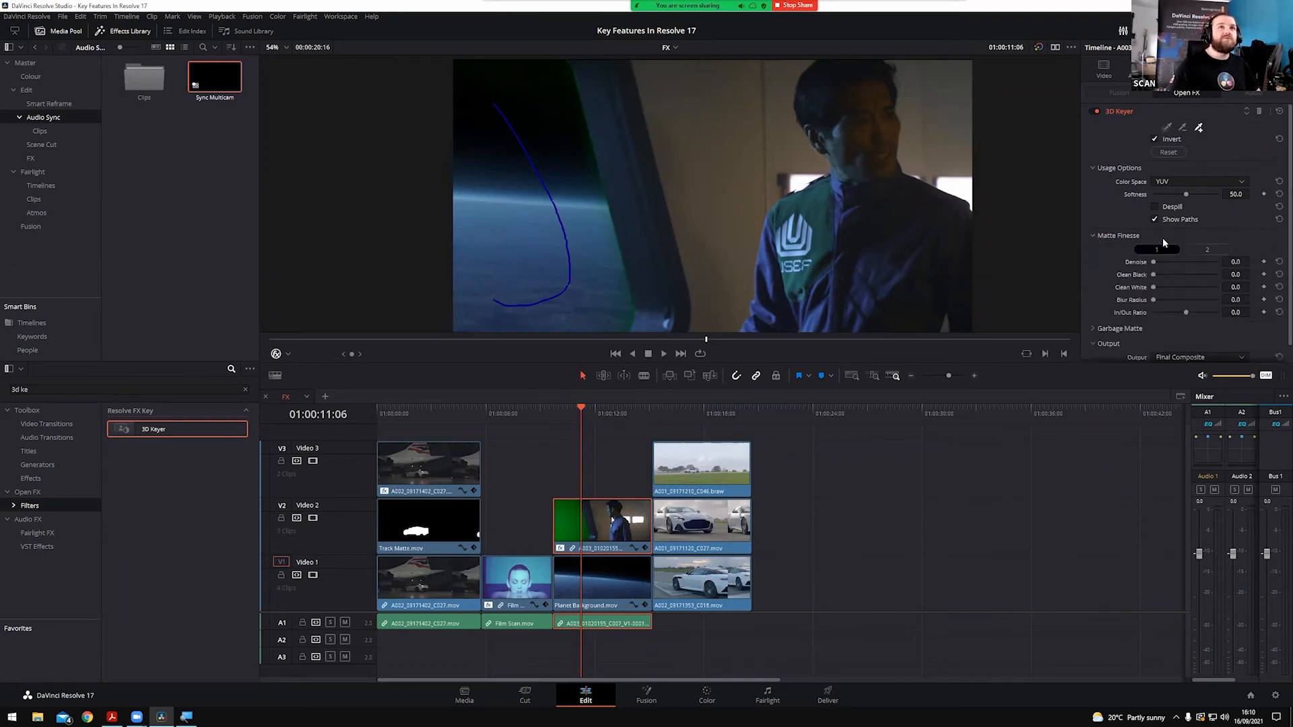
pyautogui.moveTo(1153, 275); pyautogui.dragTo(1170, 314)
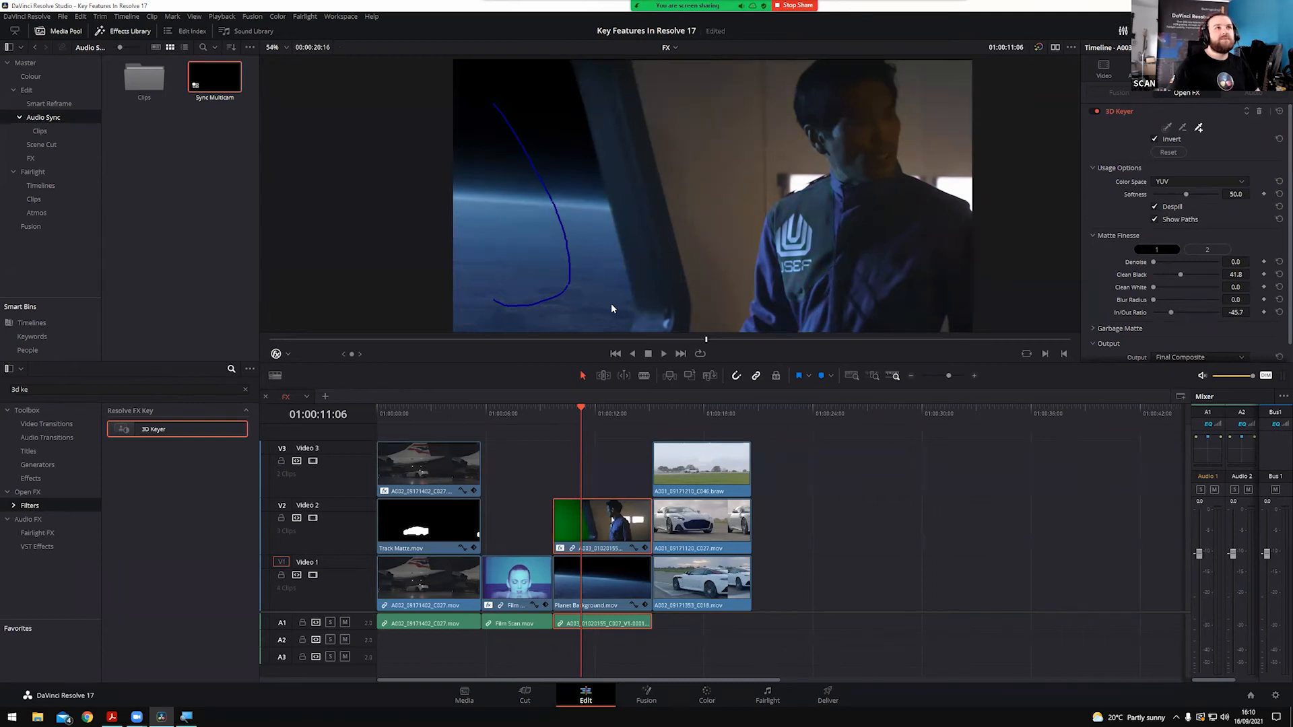
pyautogui.click(613, 339)
pyautogui.moveTo(613, 339); pyautogui.dragTo(656, 339)
pyautogui.press('space')
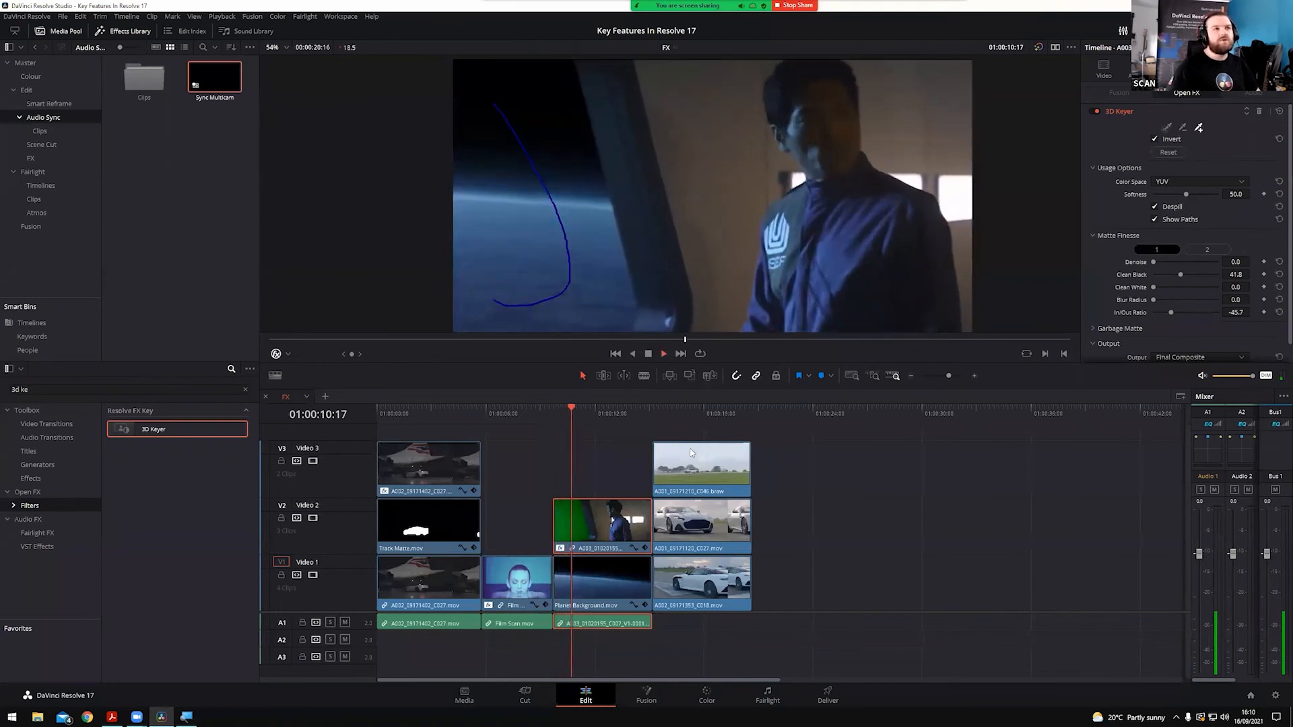
pyautogui.press('space')
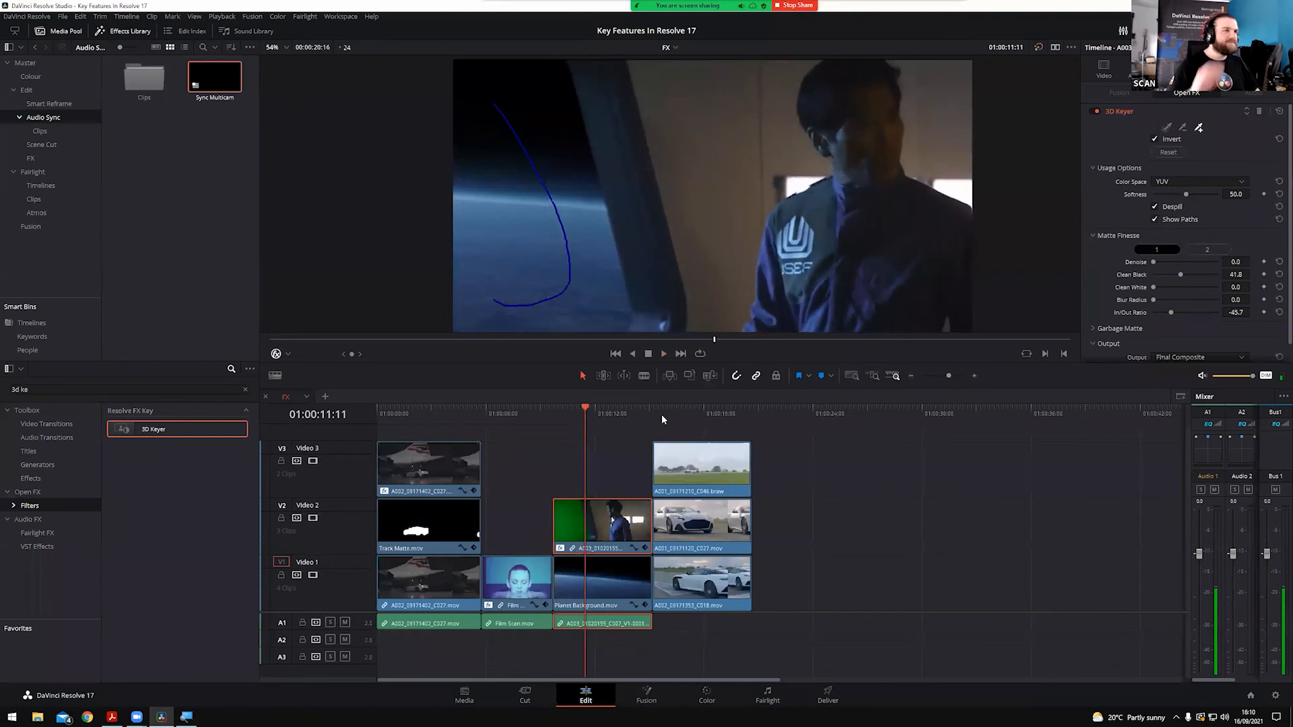
# Find the Video Collage effect and apply it to the car clip on Video 3
pyautogui.click(662, 415)
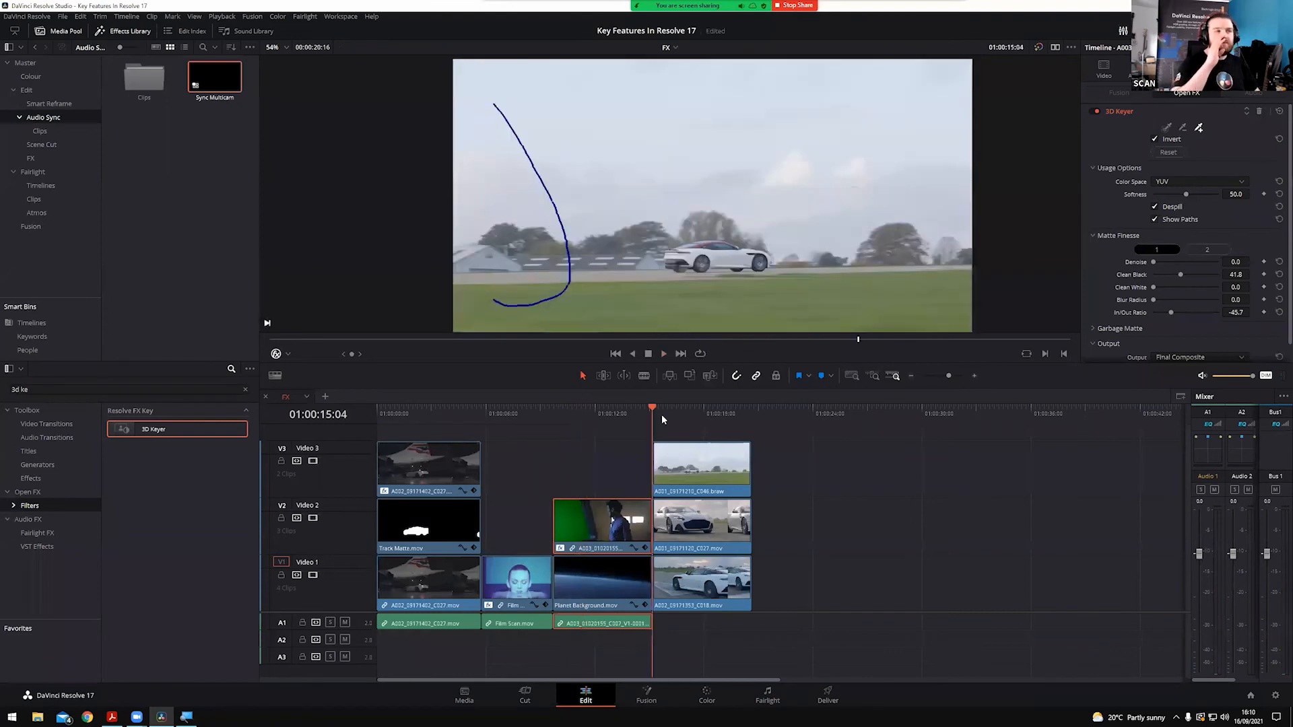
pyautogui.click(246, 390)
pyautogui.write('video')
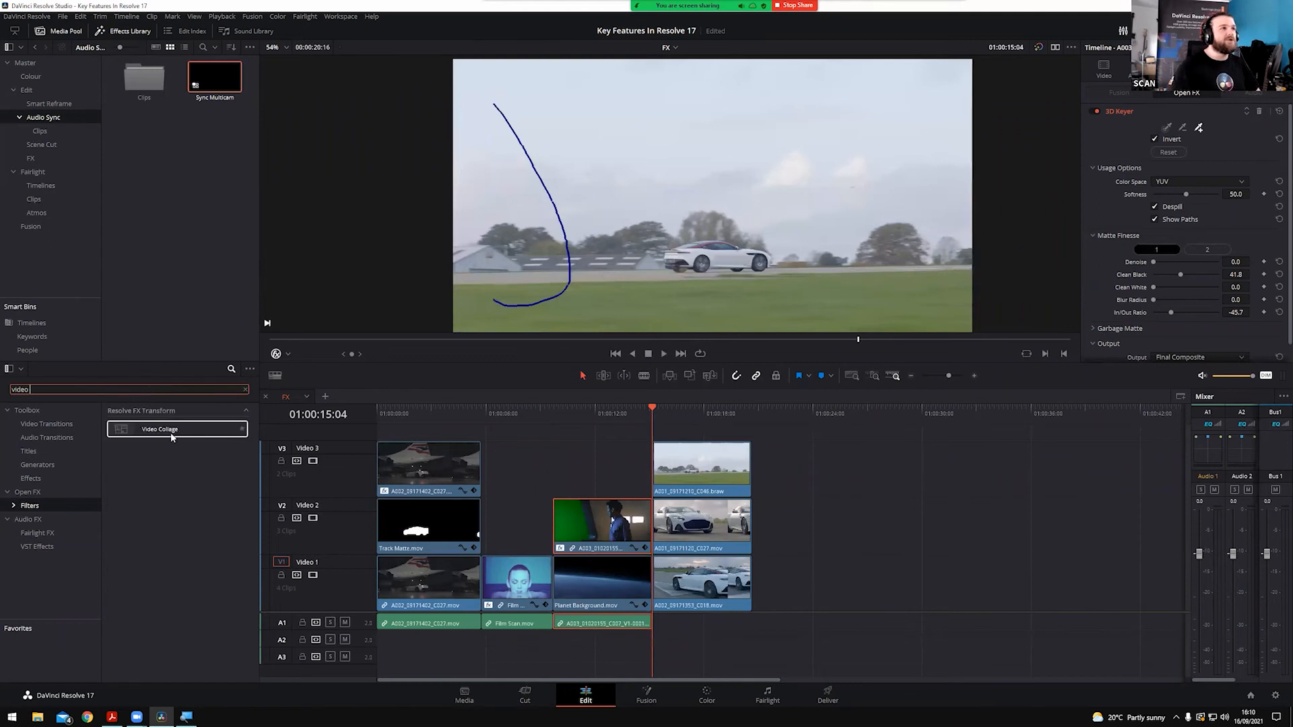
pyautogui.click(172, 436)
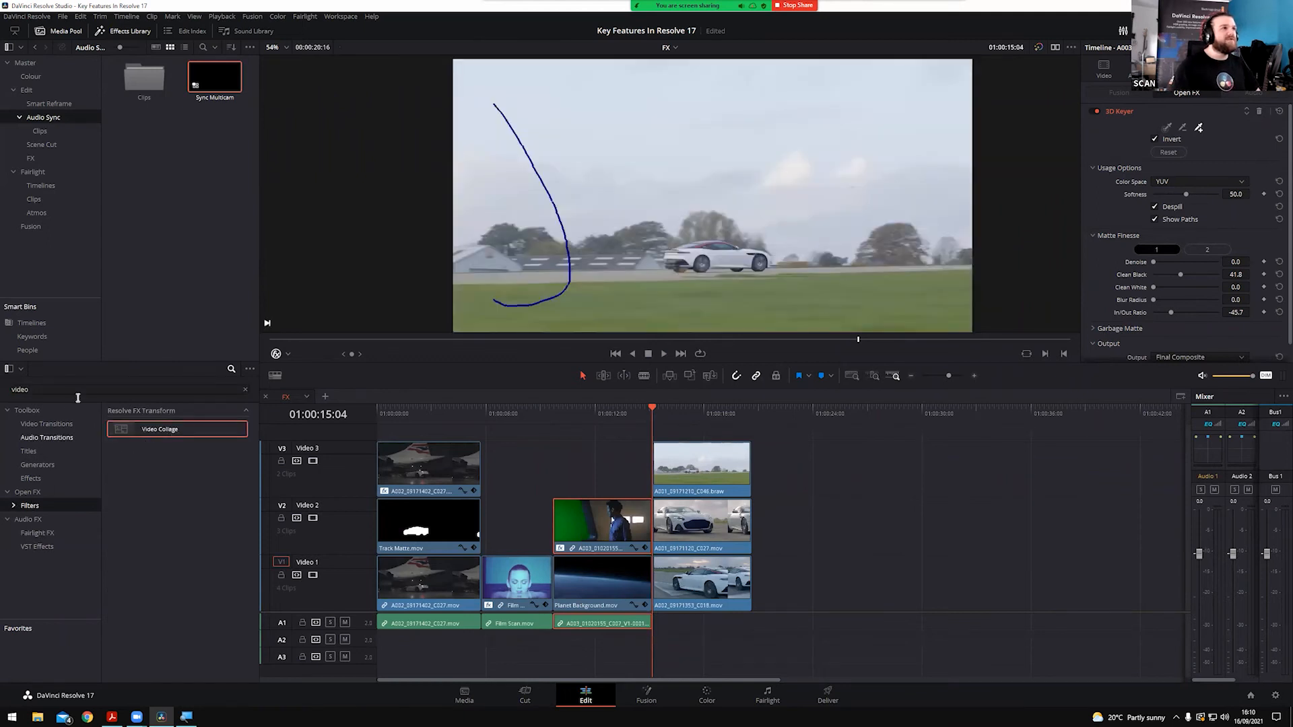
pyautogui.click(231, 370)
pyautogui.click(231, 370)
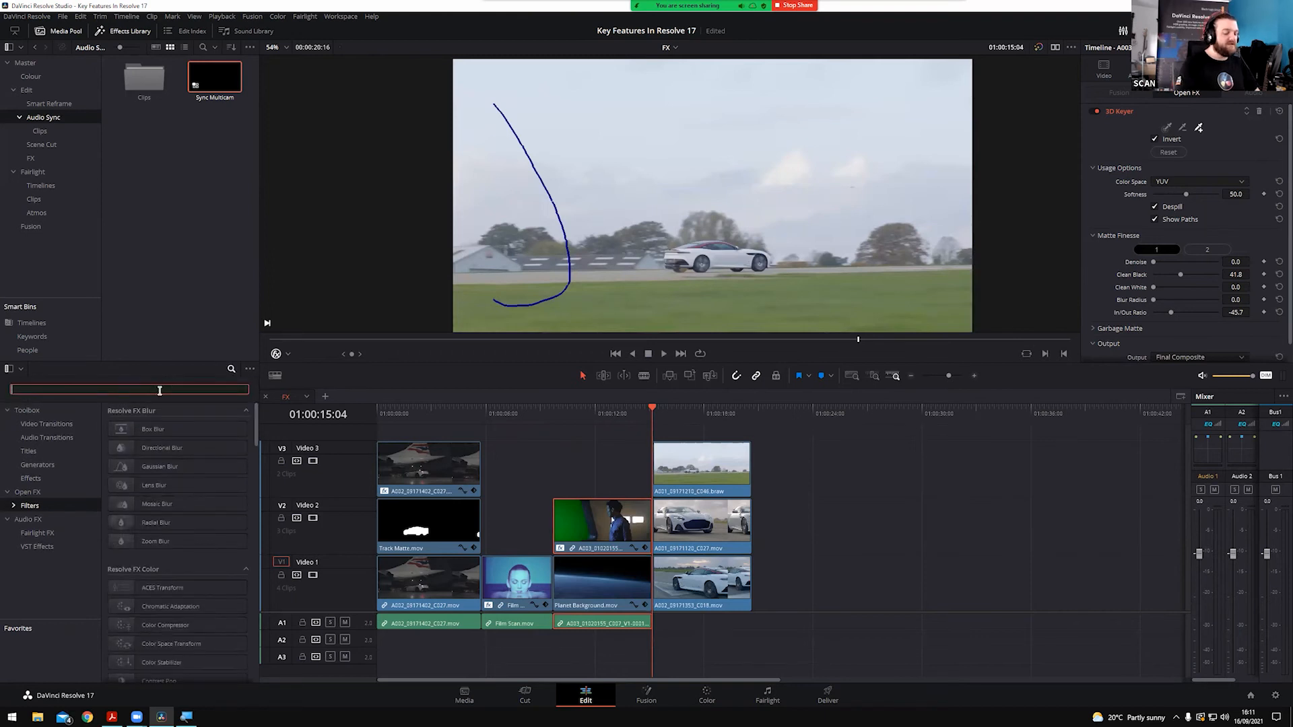
pyautogui.write('video')
pyautogui.moveTo(153, 430); pyautogui.dragTo(690, 475)
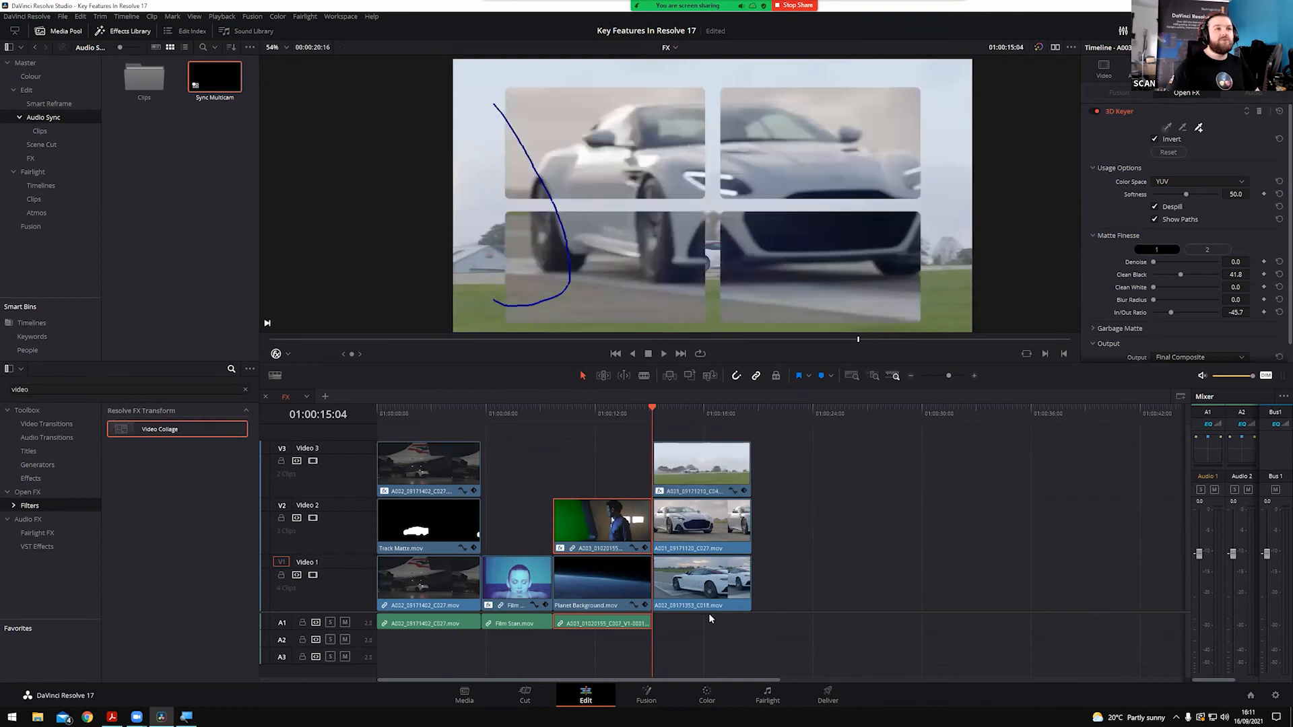
# Set the Video Collage to a single column and adjust margins and offset so two narrow tiles sit at the frame's right
pyautogui.moveTo(708, 414); pyautogui.dragTo(677, 414)
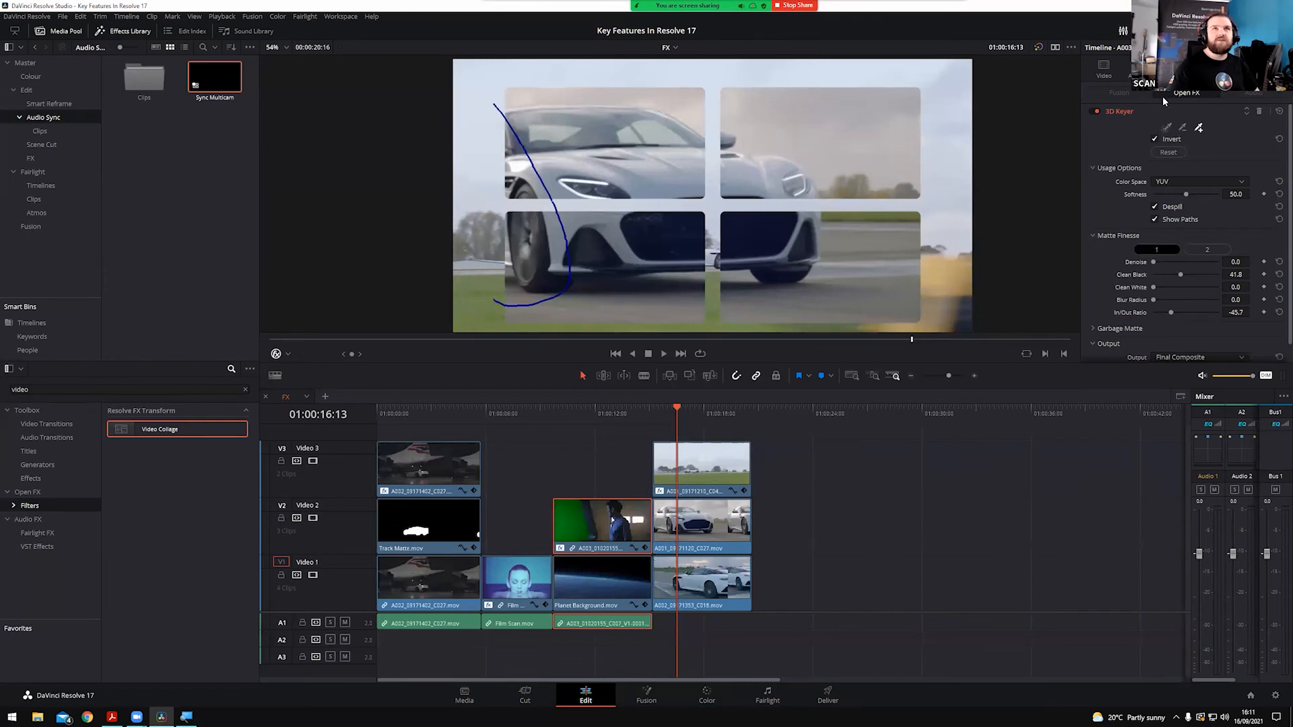
pyautogui.click(695, 477)
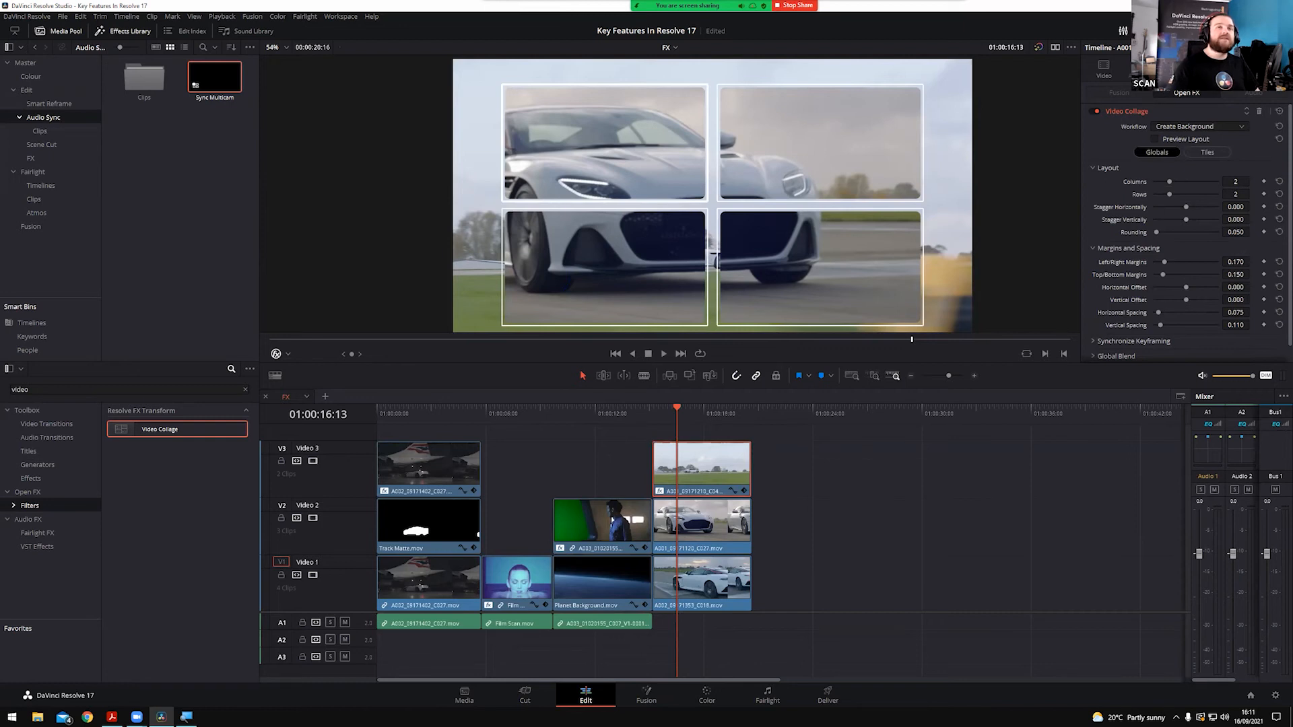
pyautogui.moveTo(1167, 183); pyautogui.dragTo(1141, 184)
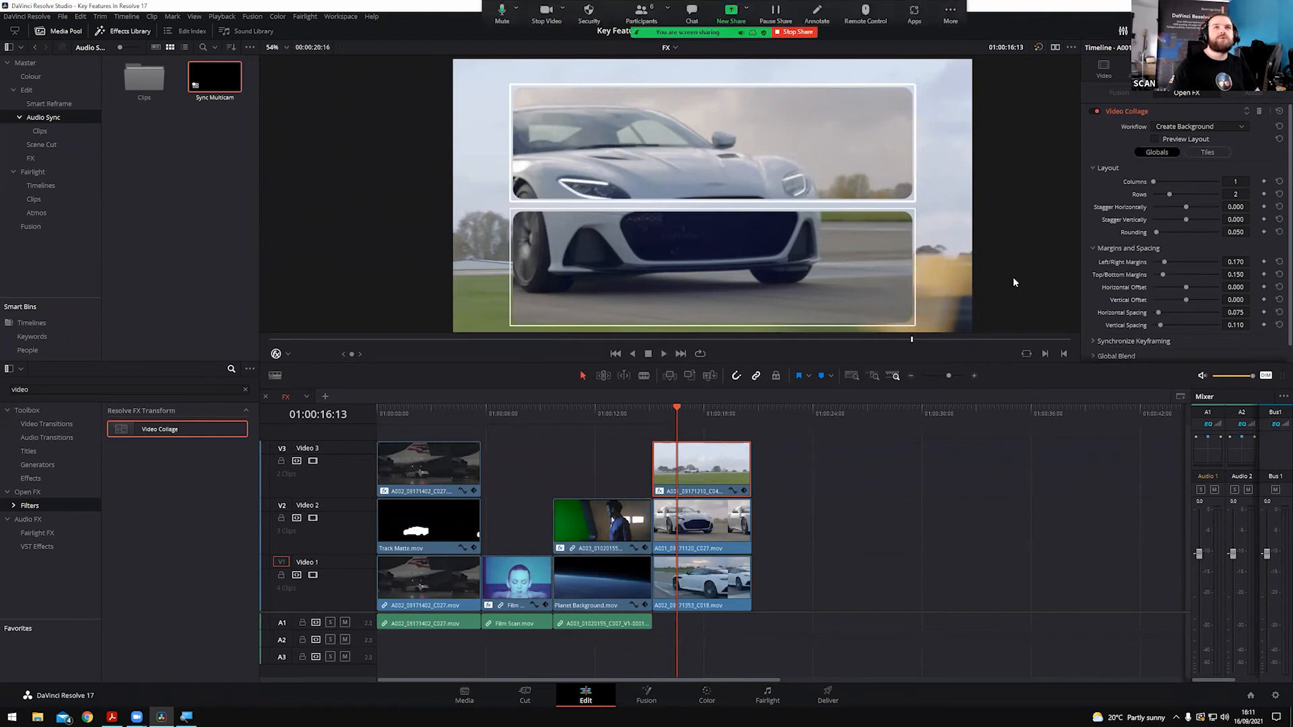
pyautogui.moveTo(1162, 262); pyautogui.dragTo(1201, 285)
# Fit the Video 2 clip into the upper tile (zoom 0.420, position 567, 213) and Video 1 into the lower (0.390, 435, -228), and play it
pyautogui.click(693, 543)
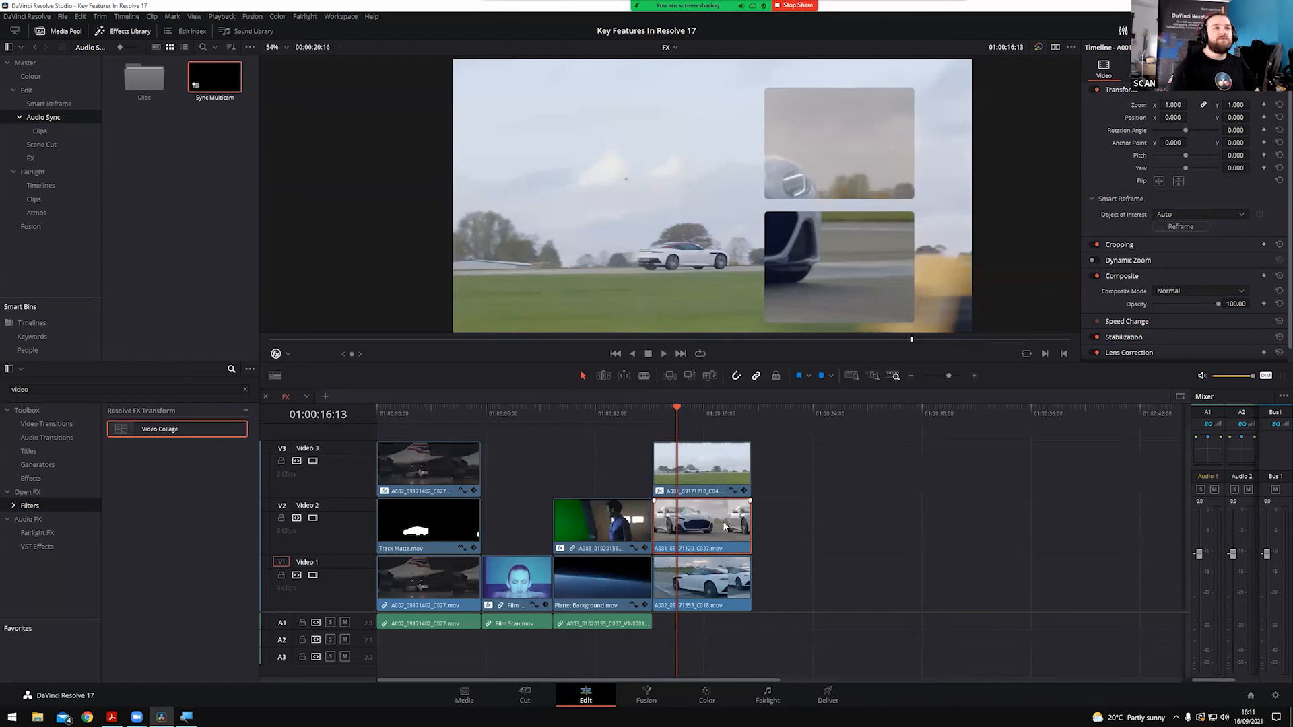
pyautogui.moveTo(1171, 105)
pyautogui.mouseDown()
pyautogui.moveTo(1132, 105)
pyautogui.moveTo(1252, 117)
pyautogui.moveTo(1190, 105)
pyautogui.moveTo(1175, 117)
pyautogui.moveTo(1187, 117)
pyautogui.mouseUp()
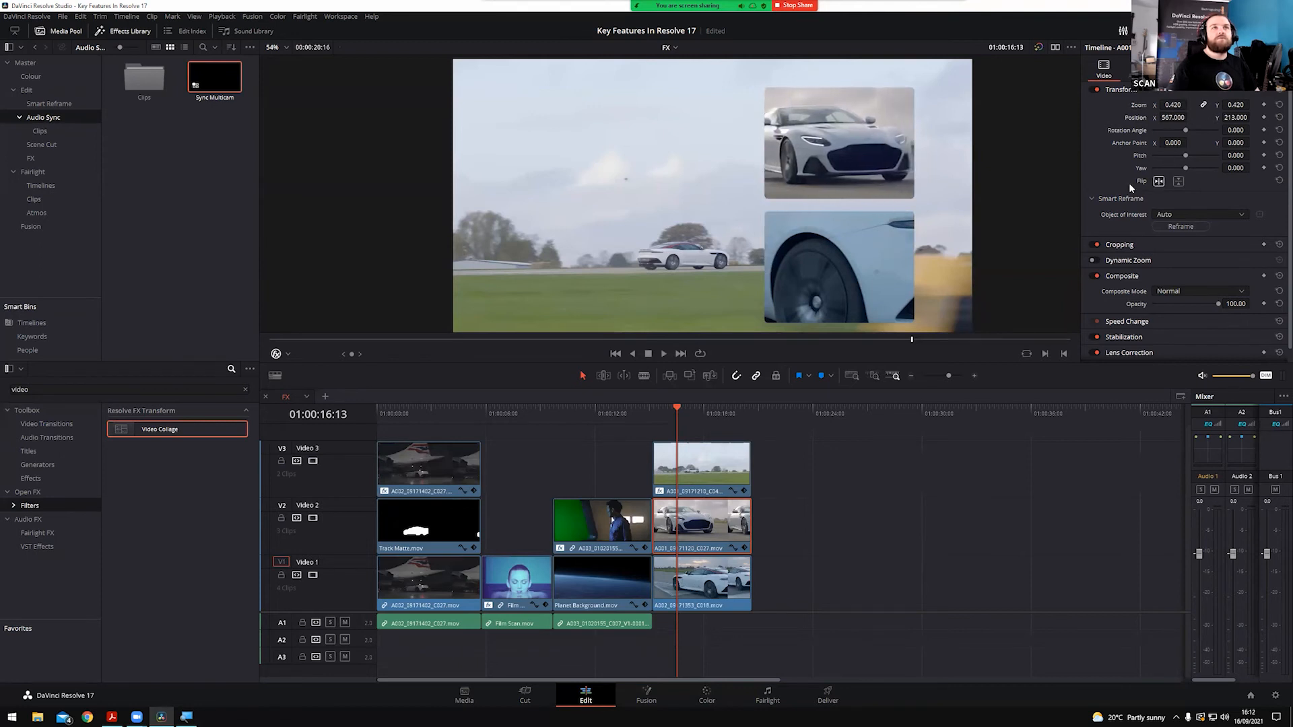
pyautogui.click(702, 588)
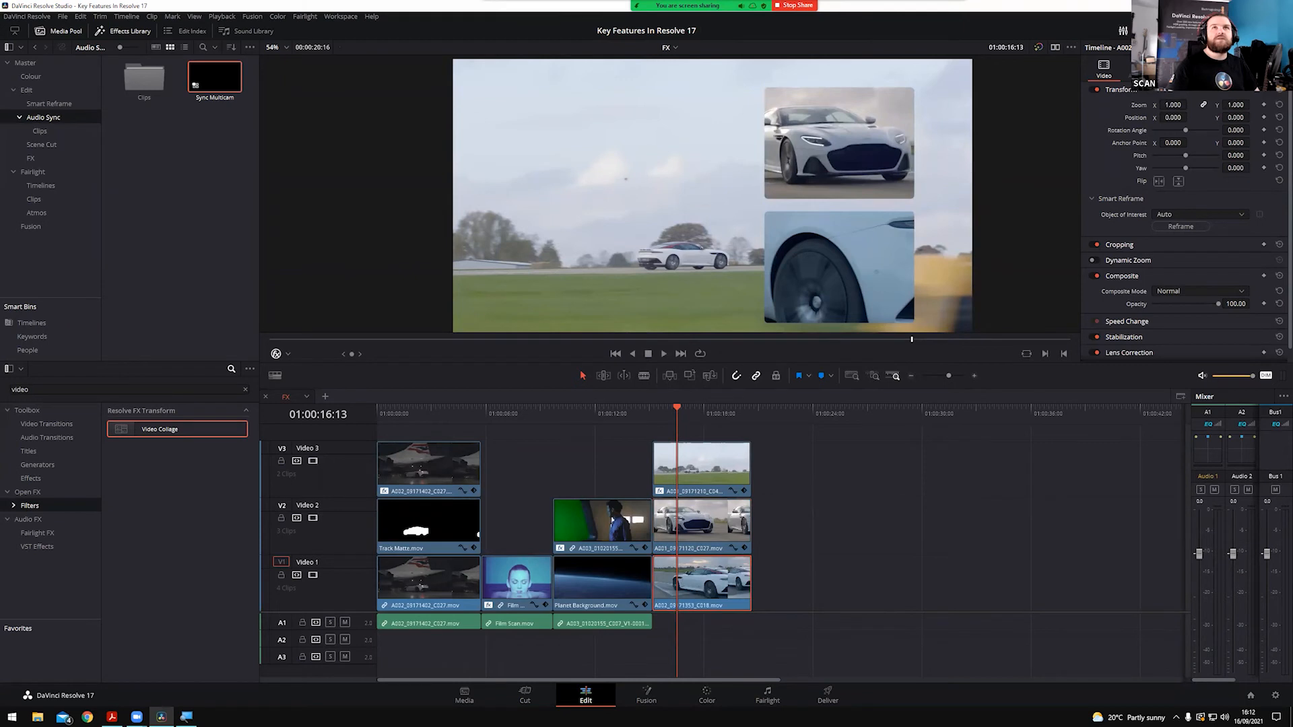
pyautogui.moveTo(1178, 106)
pyautogui.mouseDown()
pyautogui.moveTo(1235, 117)
pyautogui.moveTo(1155, 105)
pyautogui.moveTo(1254, 117)
pyautogui.moveTo(1183, 104)
pyautogui.mouseUp()
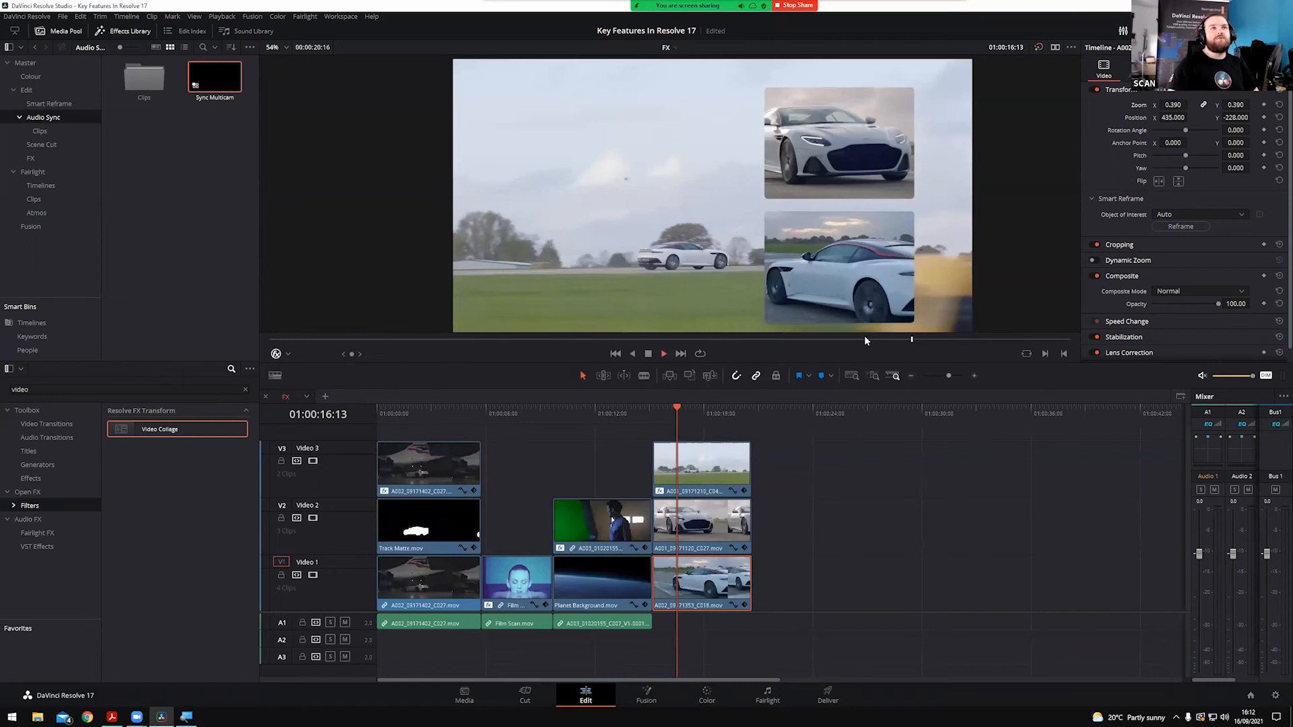
pyautogui.press('space')
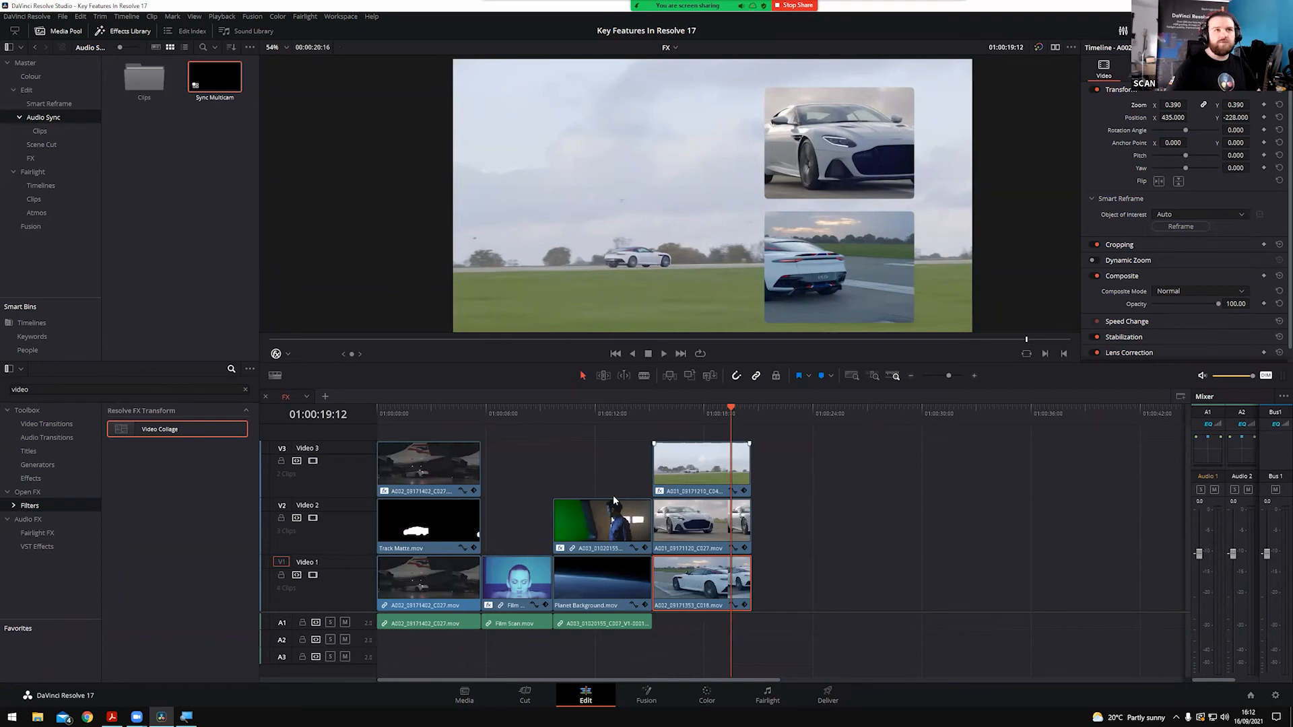
# Review the Timeline Proxy Mode and render cache options among the playback settings without changing any of them
pyautogui.click(767, 435)
pyautogui.click(217, 16)
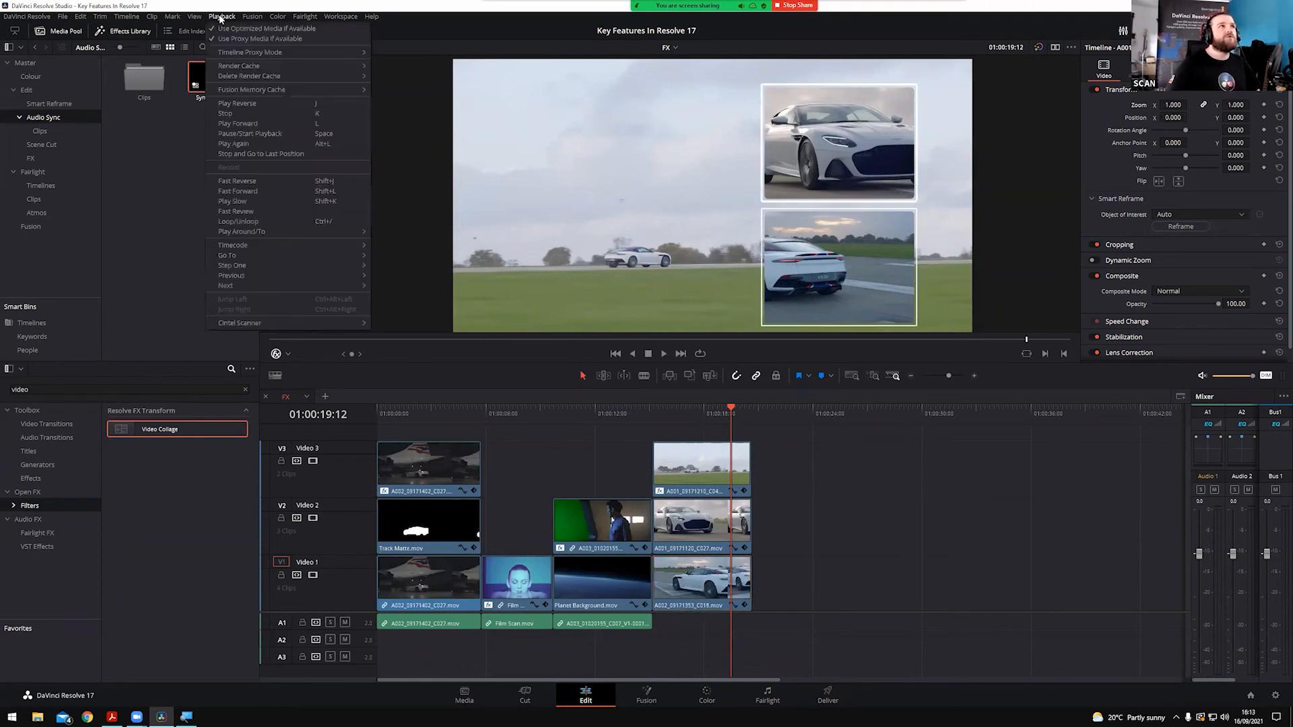
pyautogui.moveTo(274, 54)
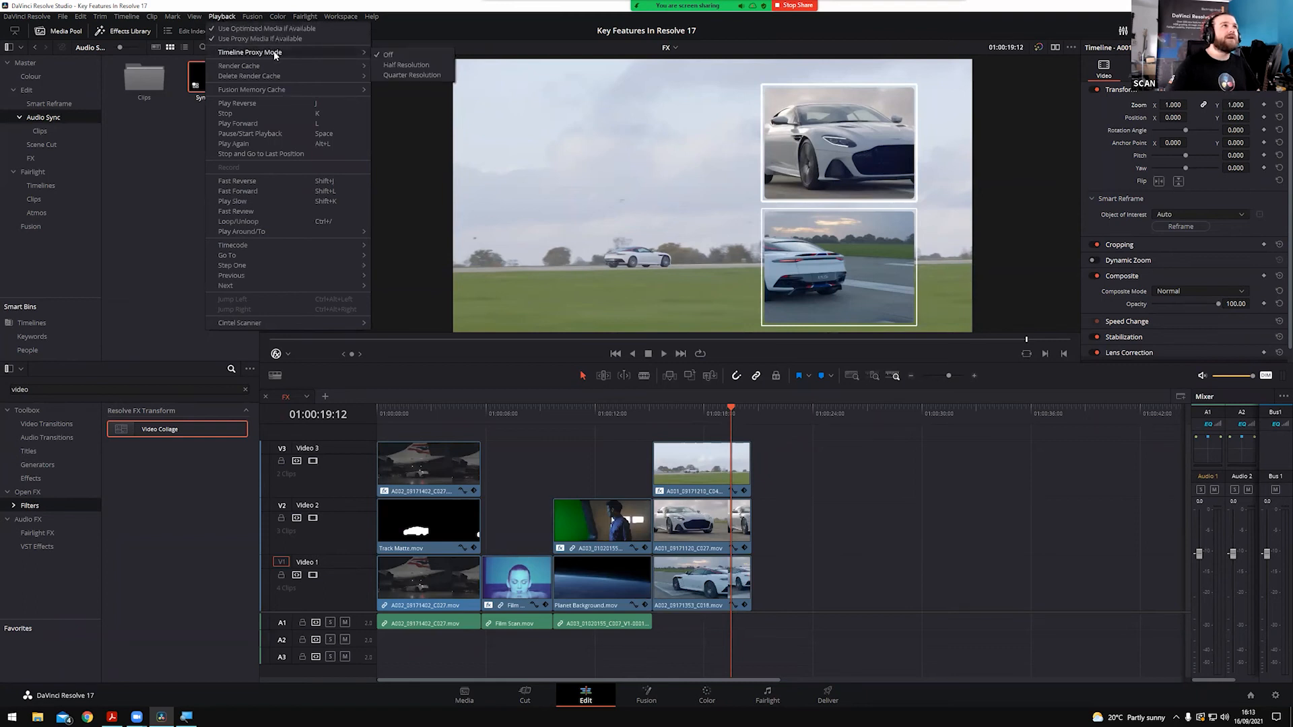
pyautogui.moveTo(295, 76)
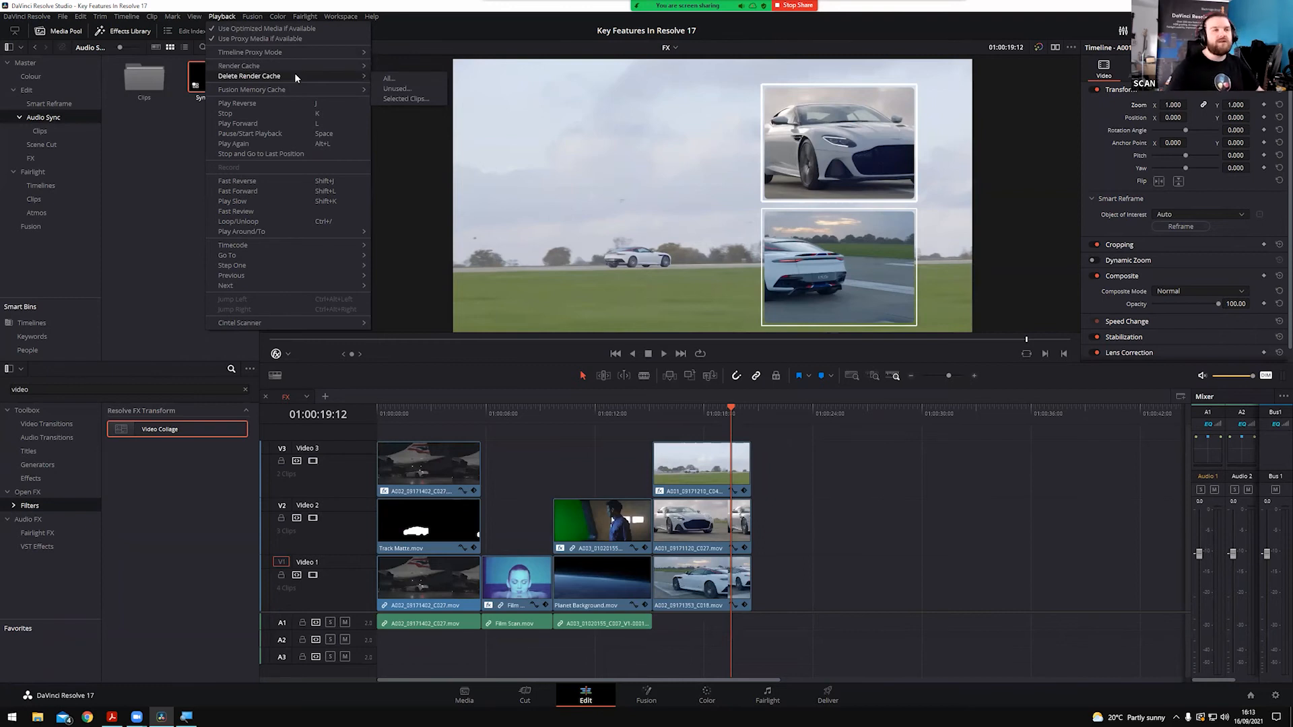
pyautogui.click(716, 427)
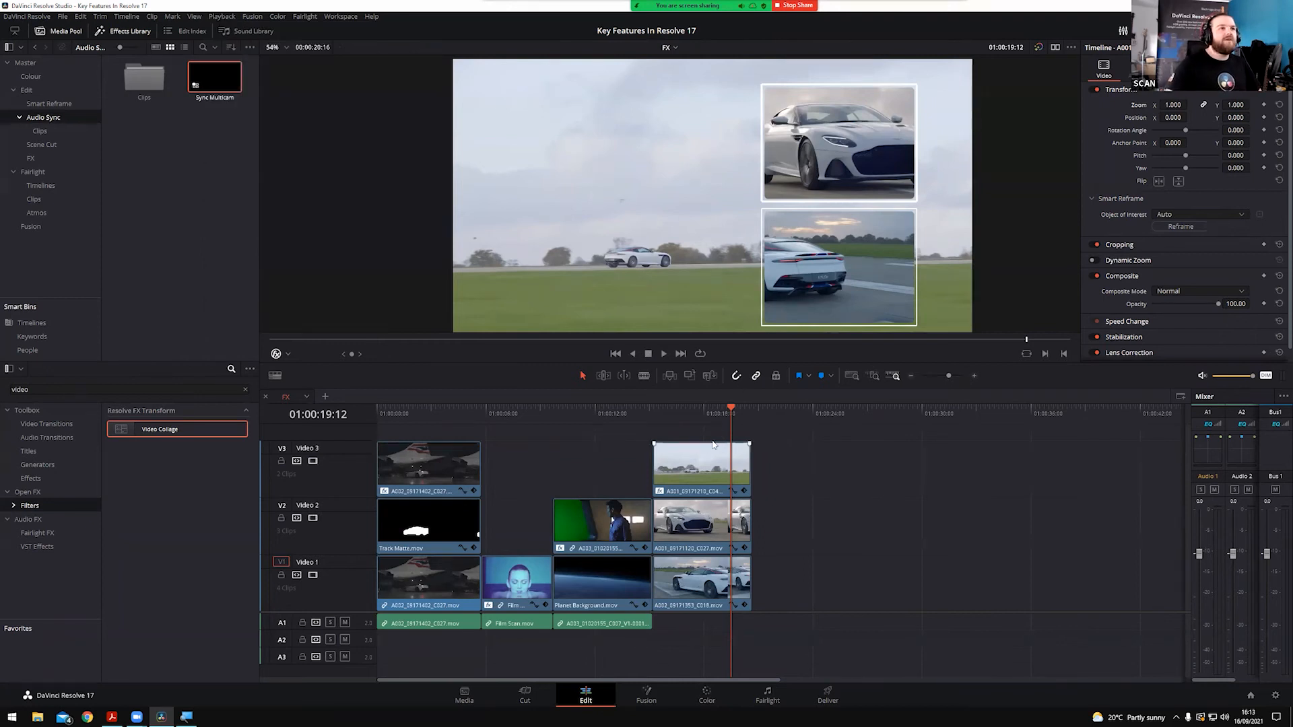
# Examine the format, codec and handle options of Render in Place for the car clip on Video 3, without rendering it
pyautogui.click(699, 473)
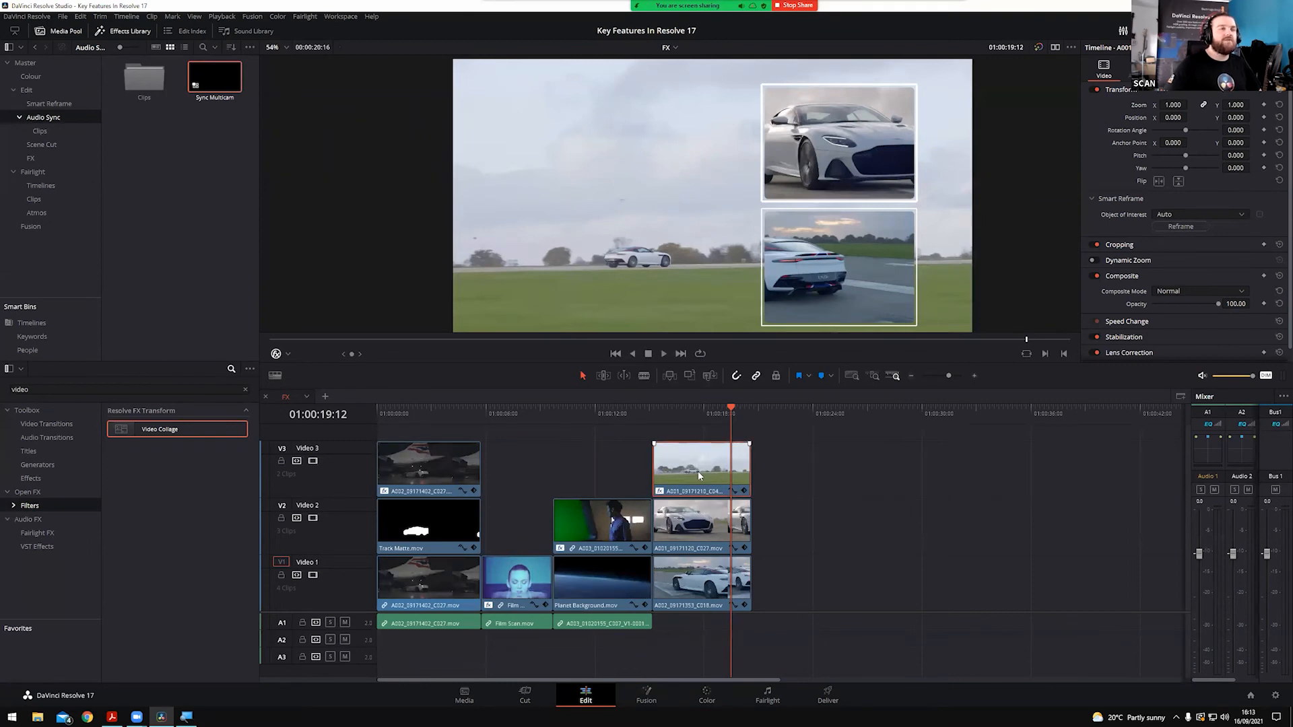
pyautogui.rightClick(698, 475)
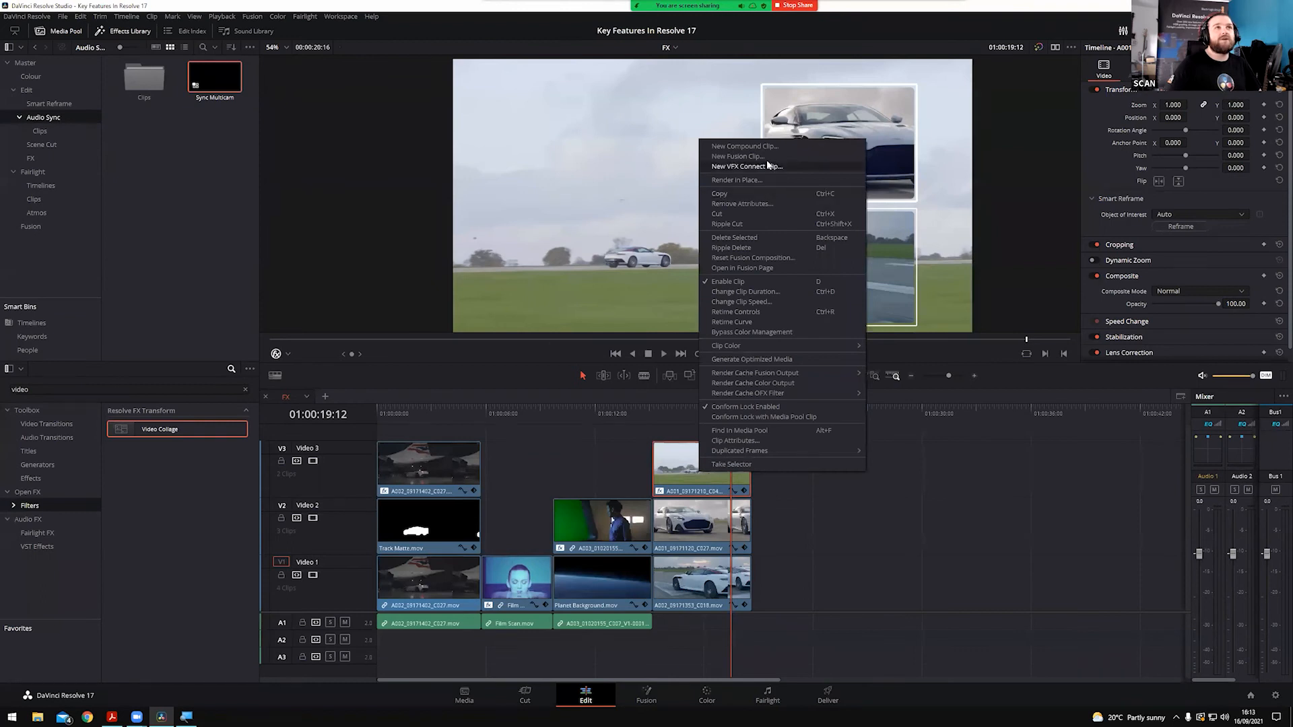
pyautogui.click(799, 180)
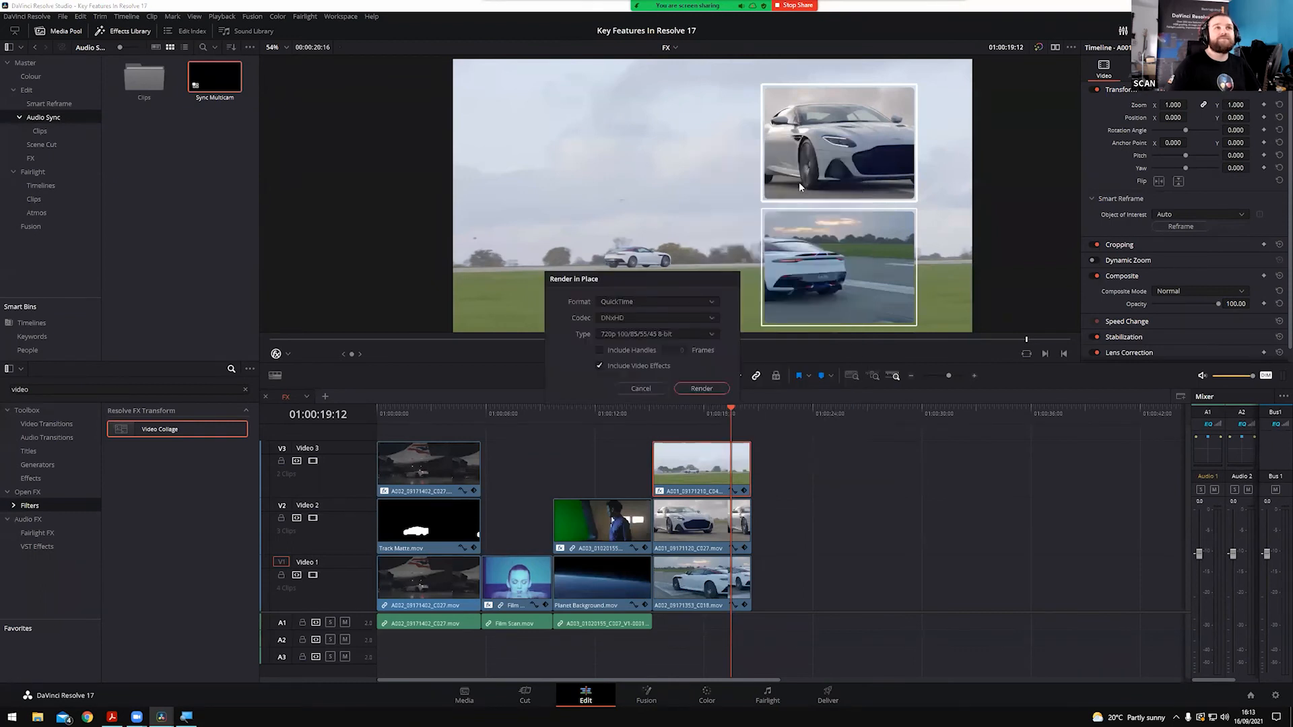
pyautogui.click(641, 319)
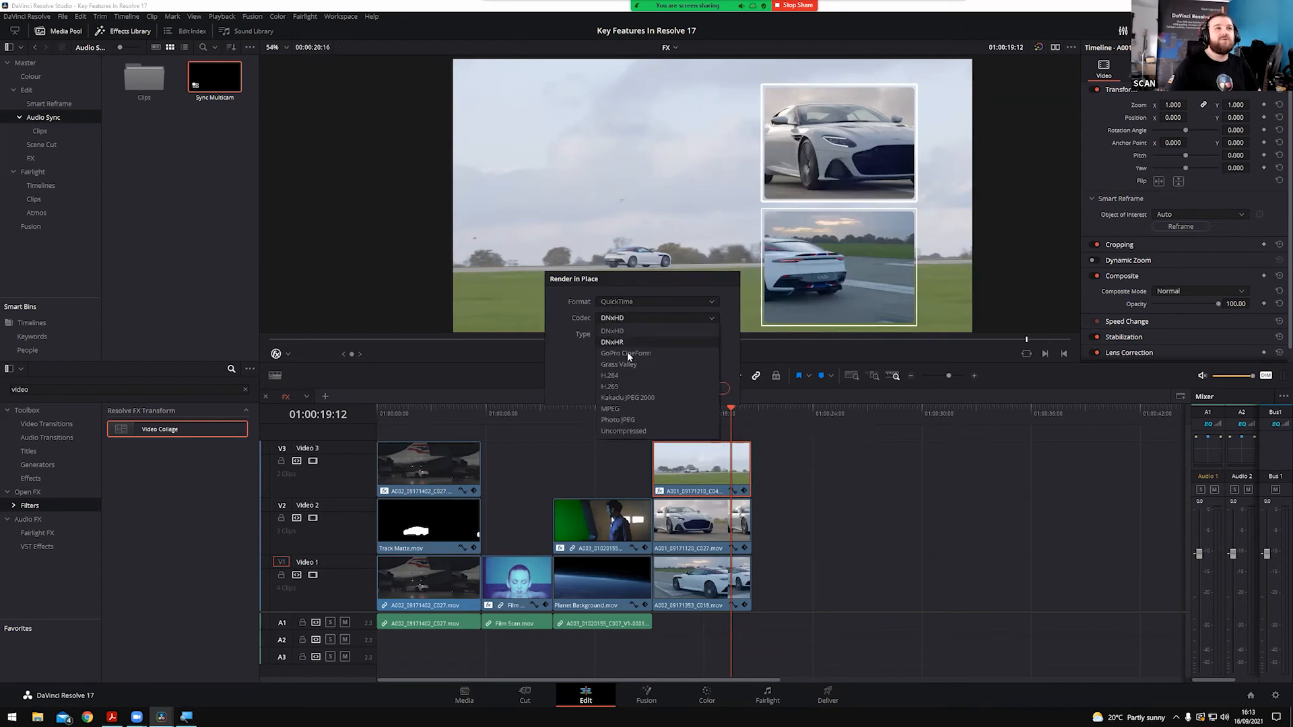
pyautogui.click(578, 374)
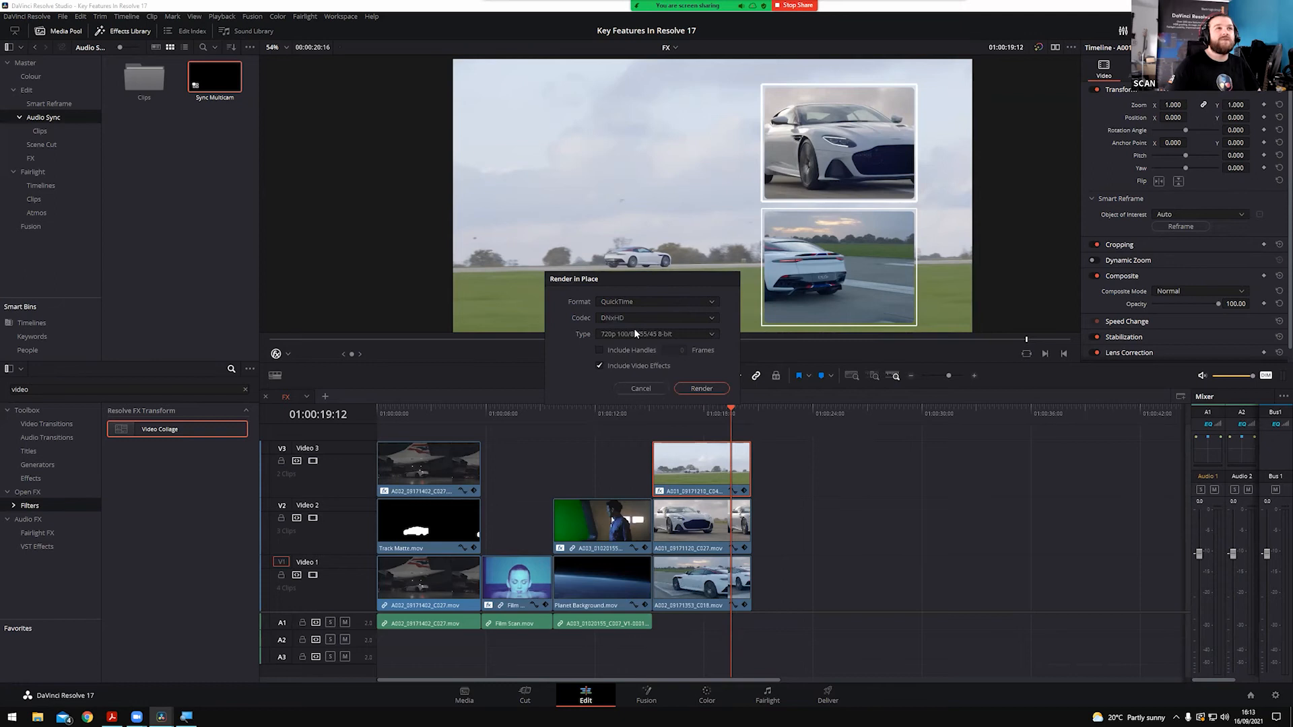
pyautogui.click(633, 305)
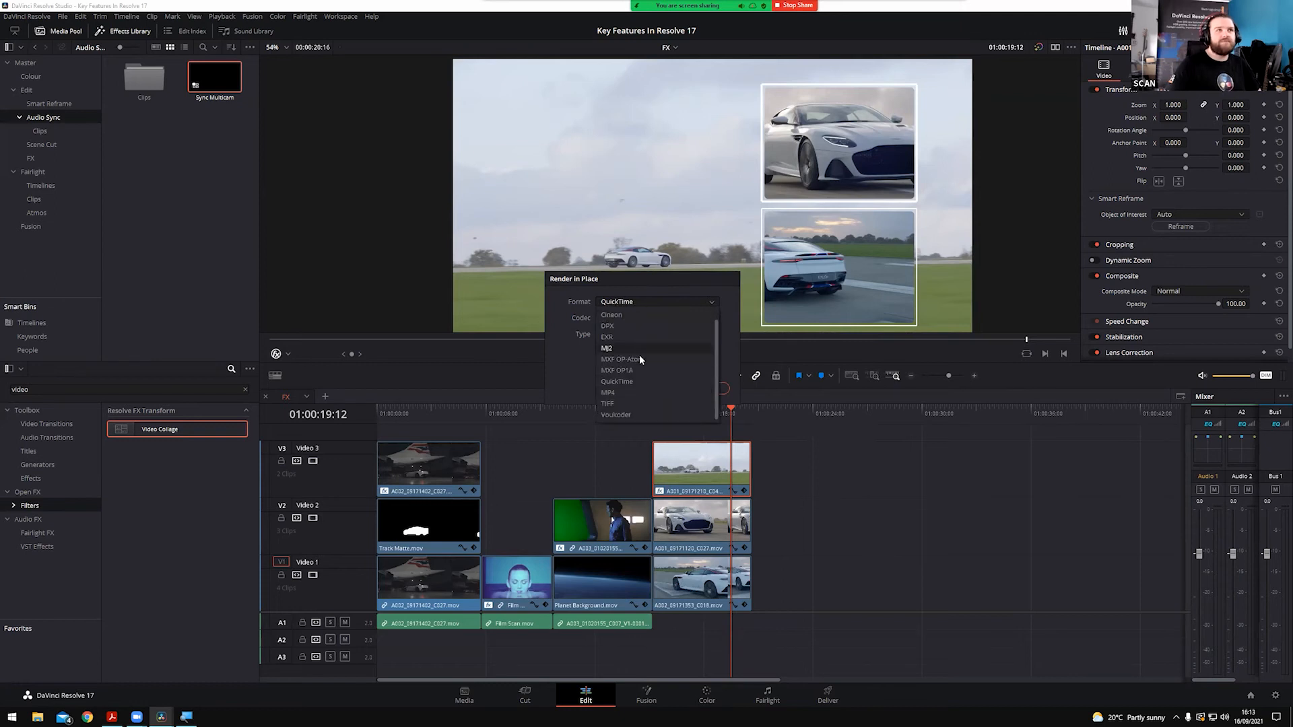
pyautogui.scroll(-1, 608, 326)
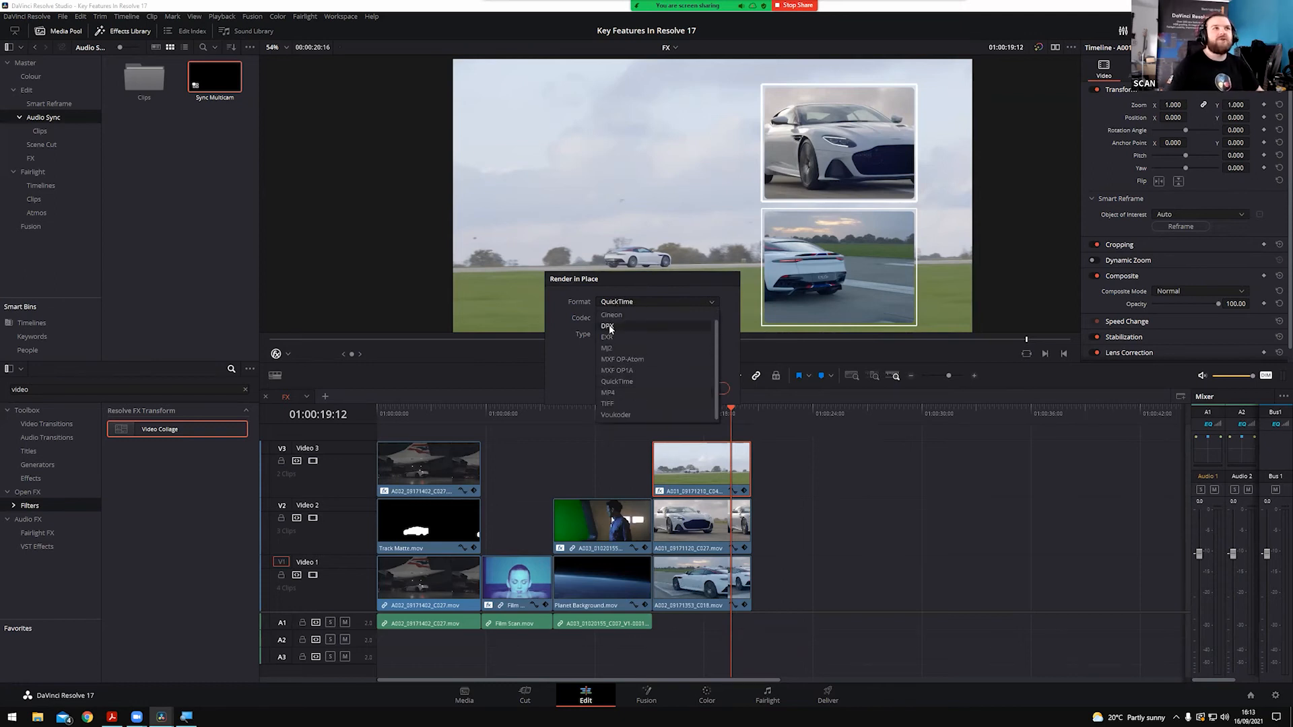
pyautogui.click(575, 321)
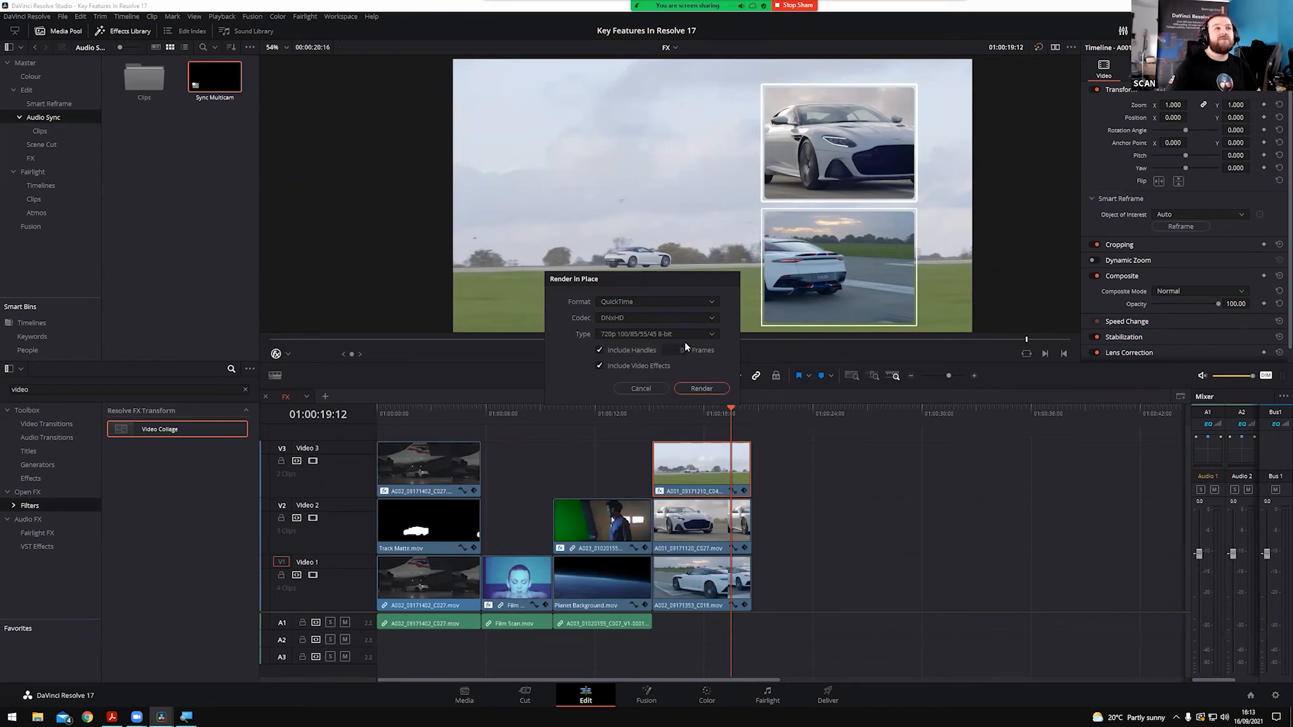
pyautogui.click(641, 388)
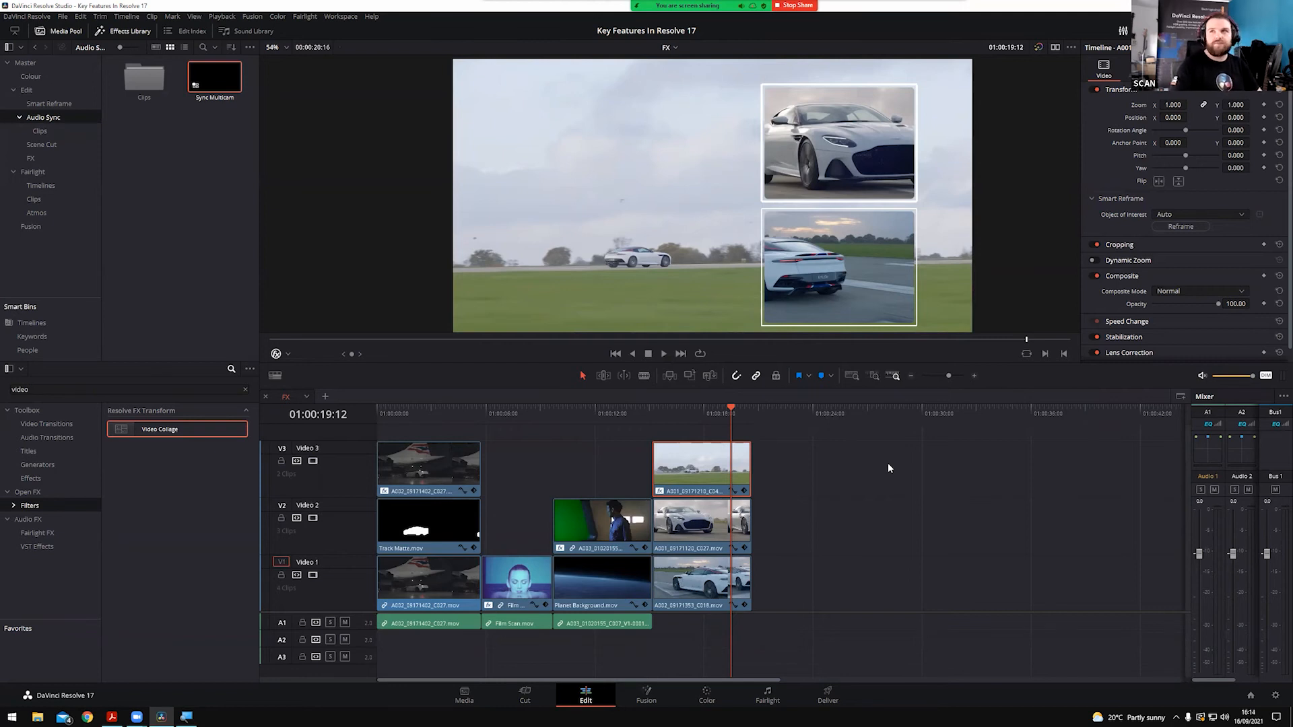
pyautogui.rightClick(700, 477)
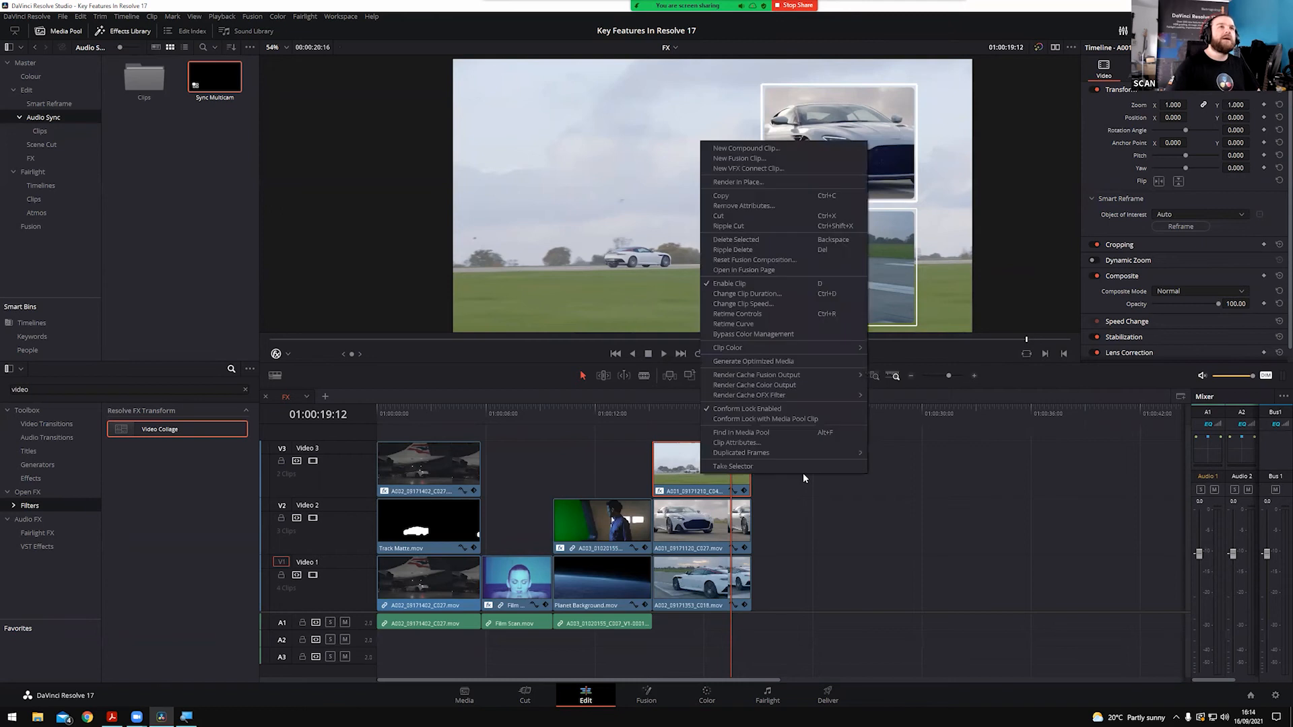
pyautogui.click(634, 480)
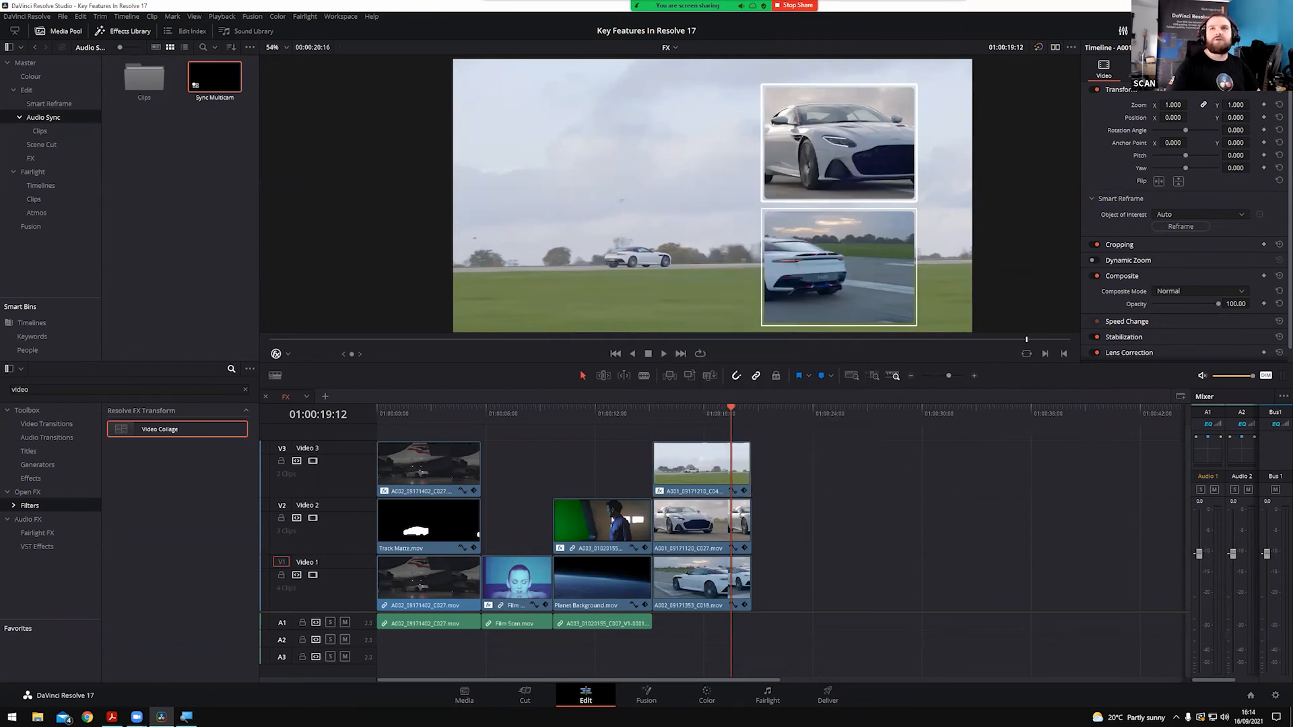
# In the project's master settings, set the proxy media resolution to One-Sixteenth and the proxy media format to DNxHR LB, and save
pyautogui.click(1274, 694)
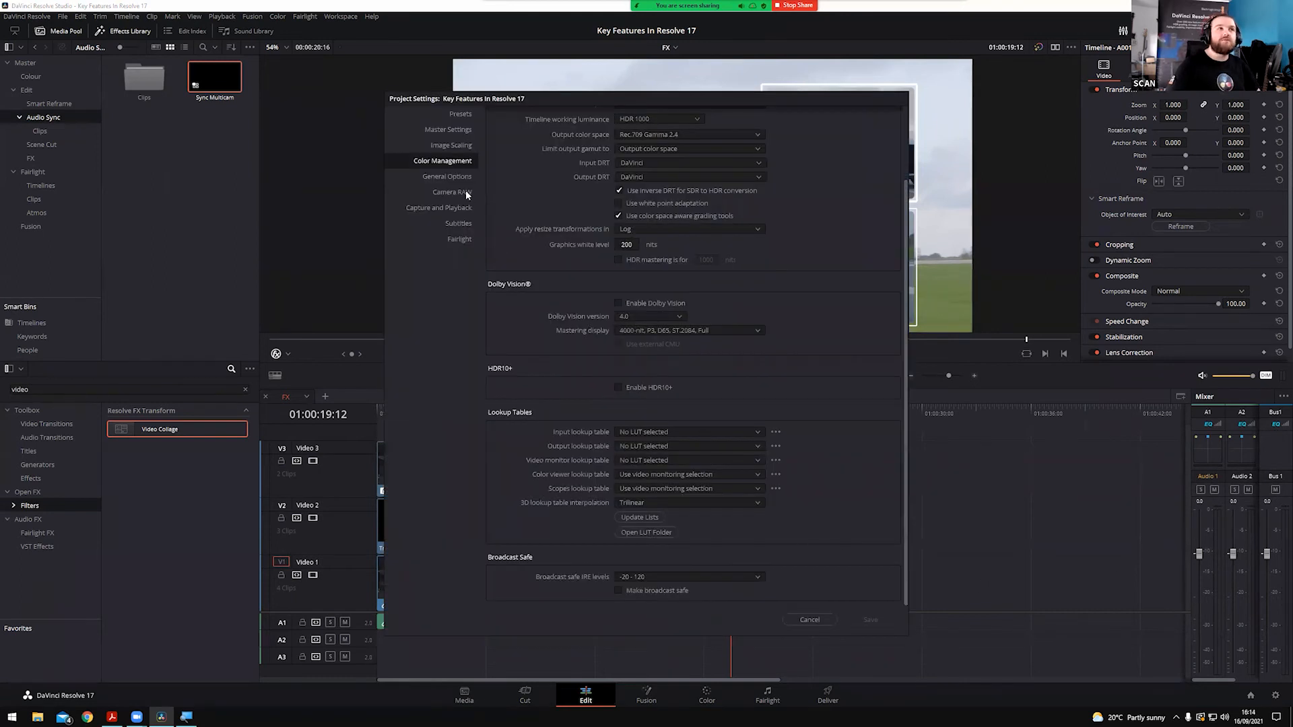
pyautogui.click(450, 129)
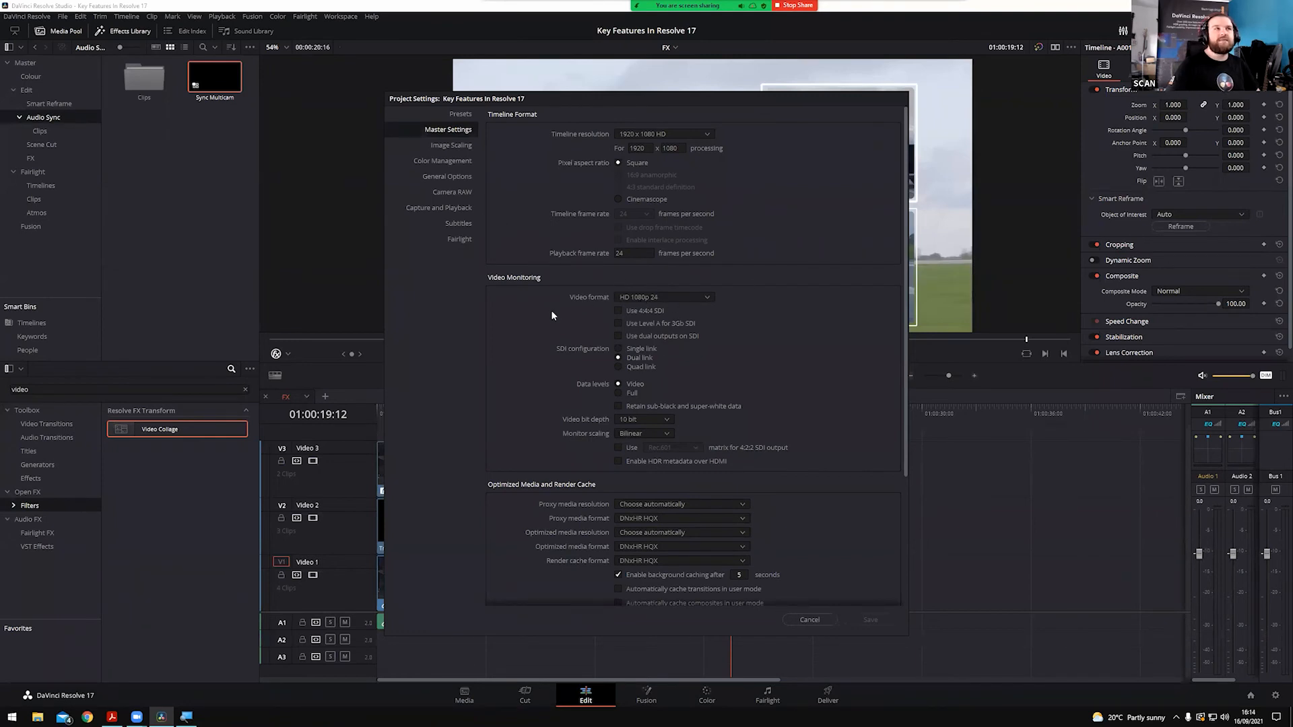
pyautogui.click(809, 620)
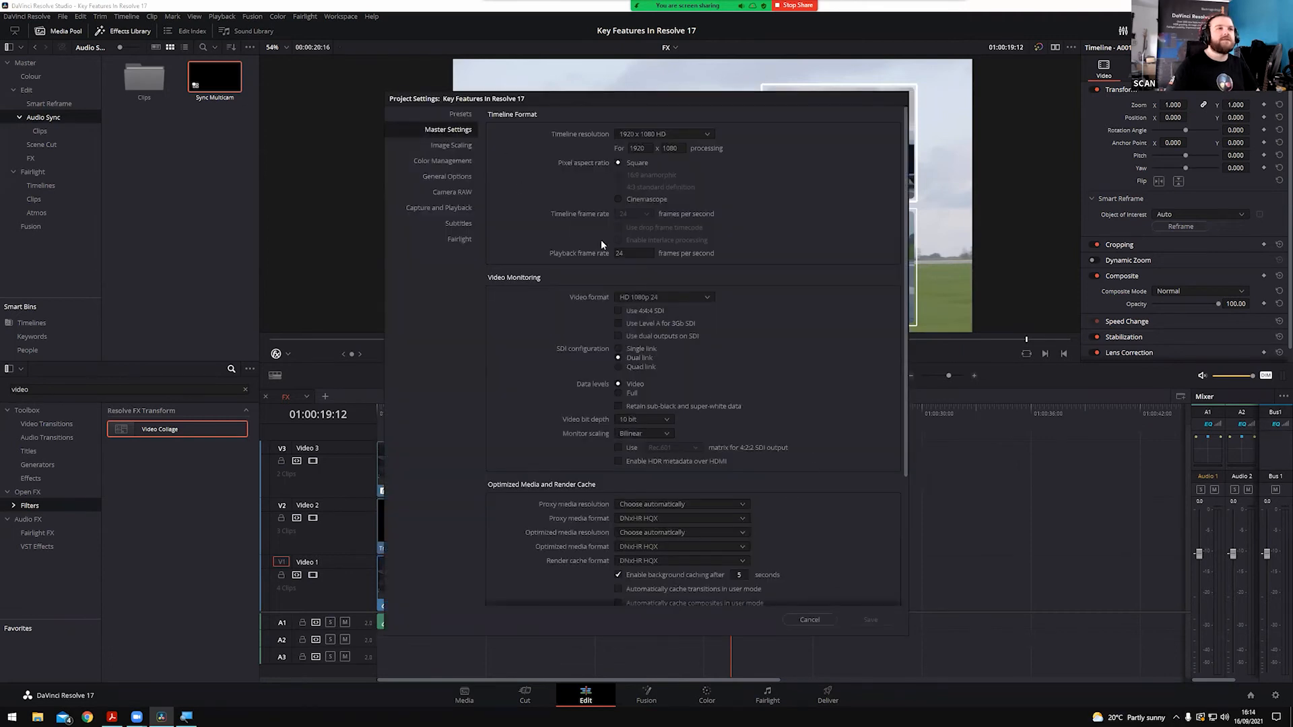
pyautogui.scroll(-3, 595, 242)
pyautogui.scroll(1, 548, 371)
pyautogui.scroll(-1, 560, 472)
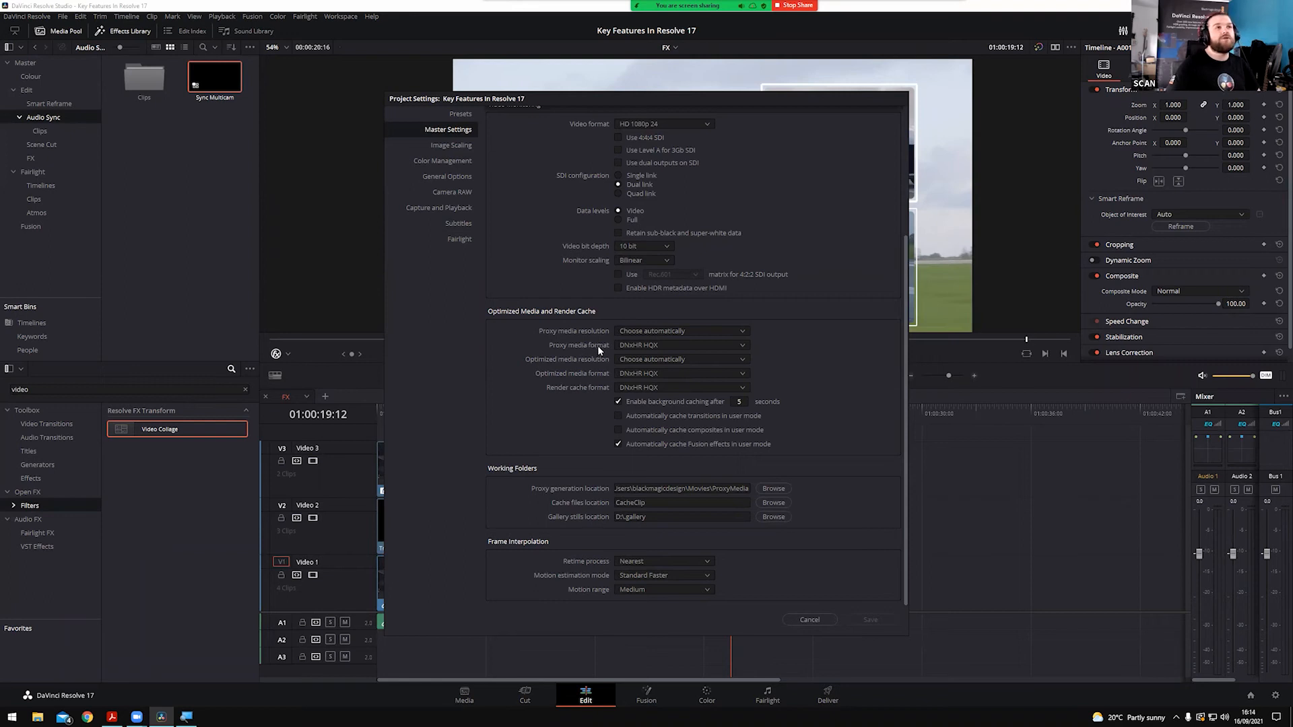
pyautogui.click(637, 346)
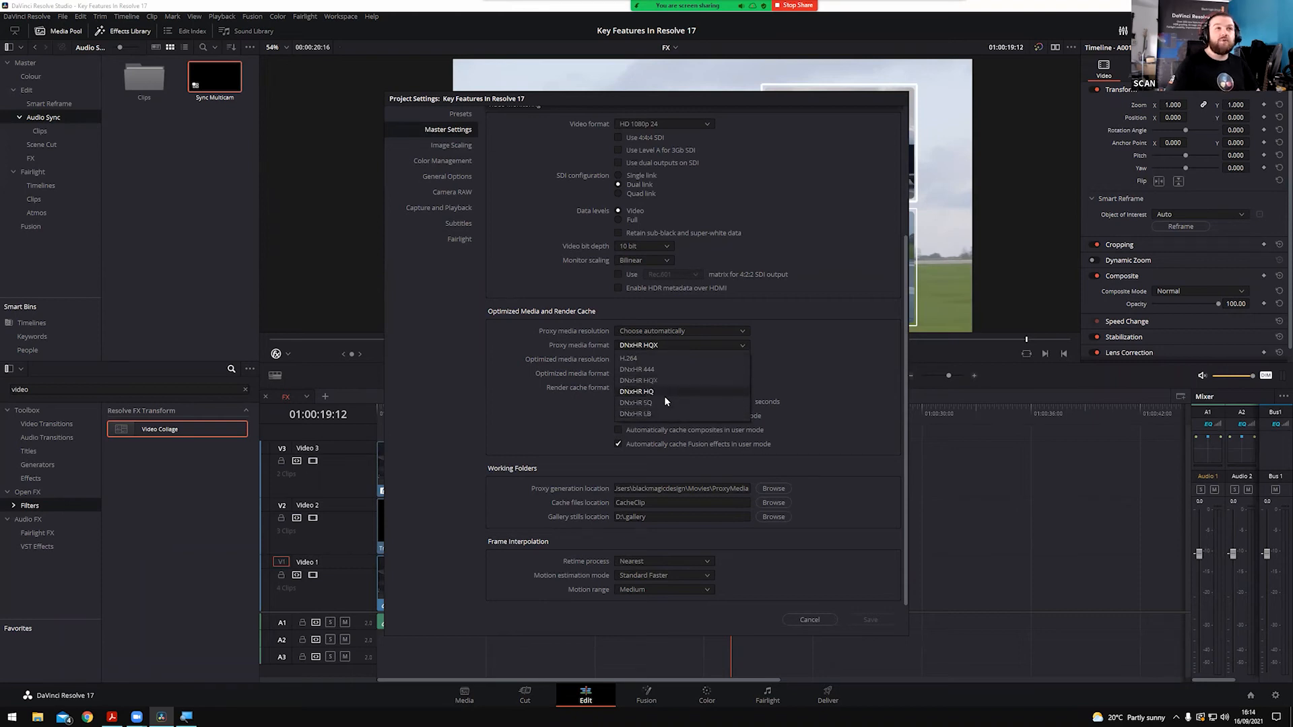
pyautogui.click(588, 350)
pyautogui.click(618, 332)
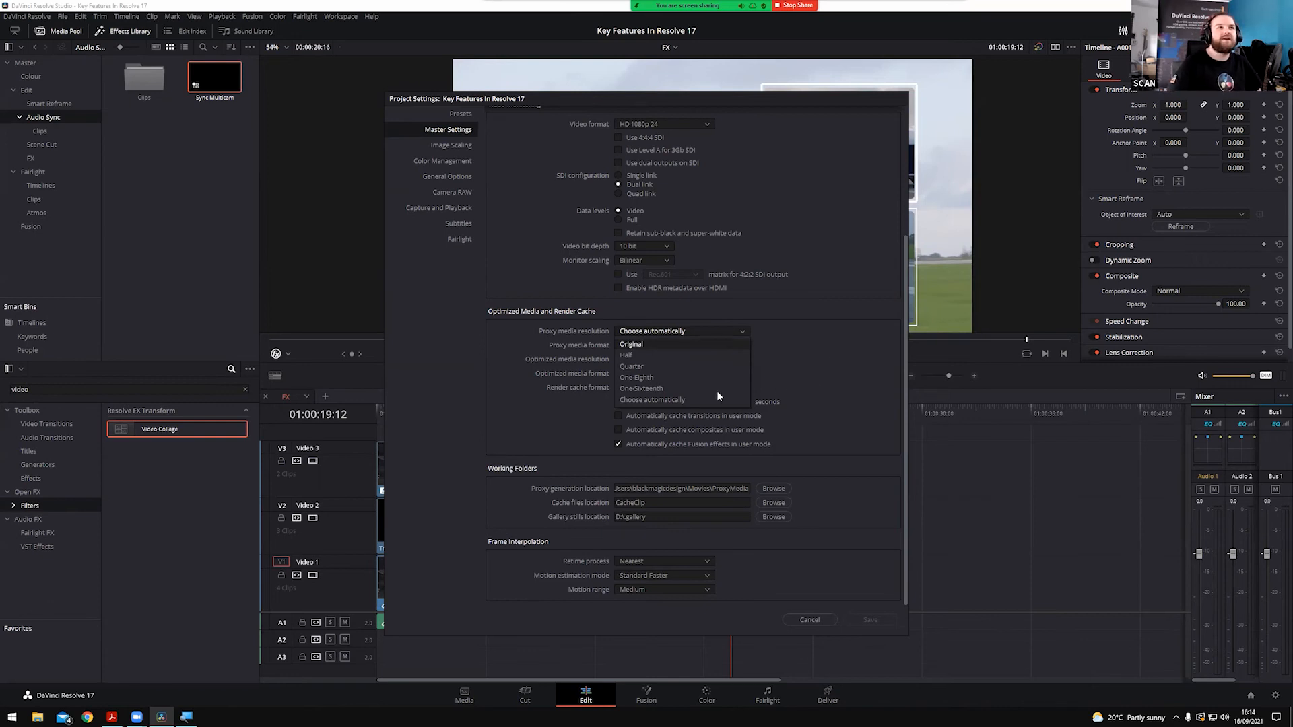
pyautogui.click(660, 389)
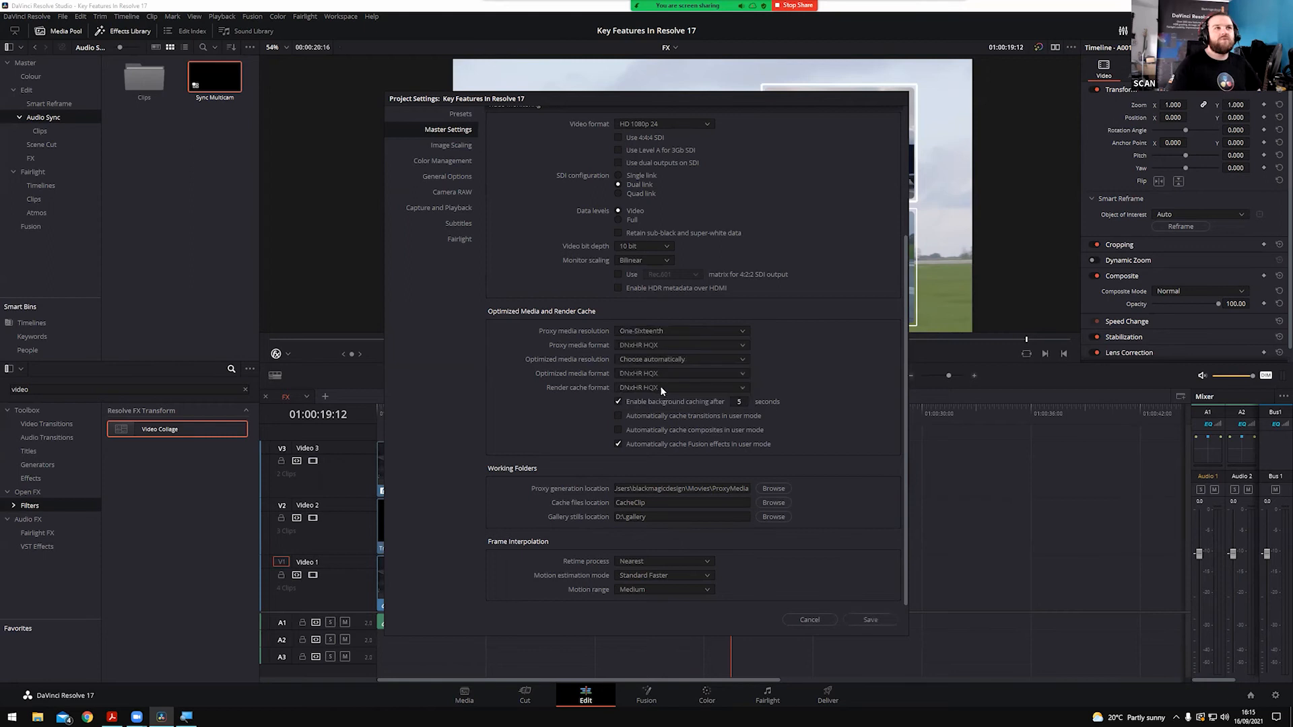
pyautogui.click(650, 345)
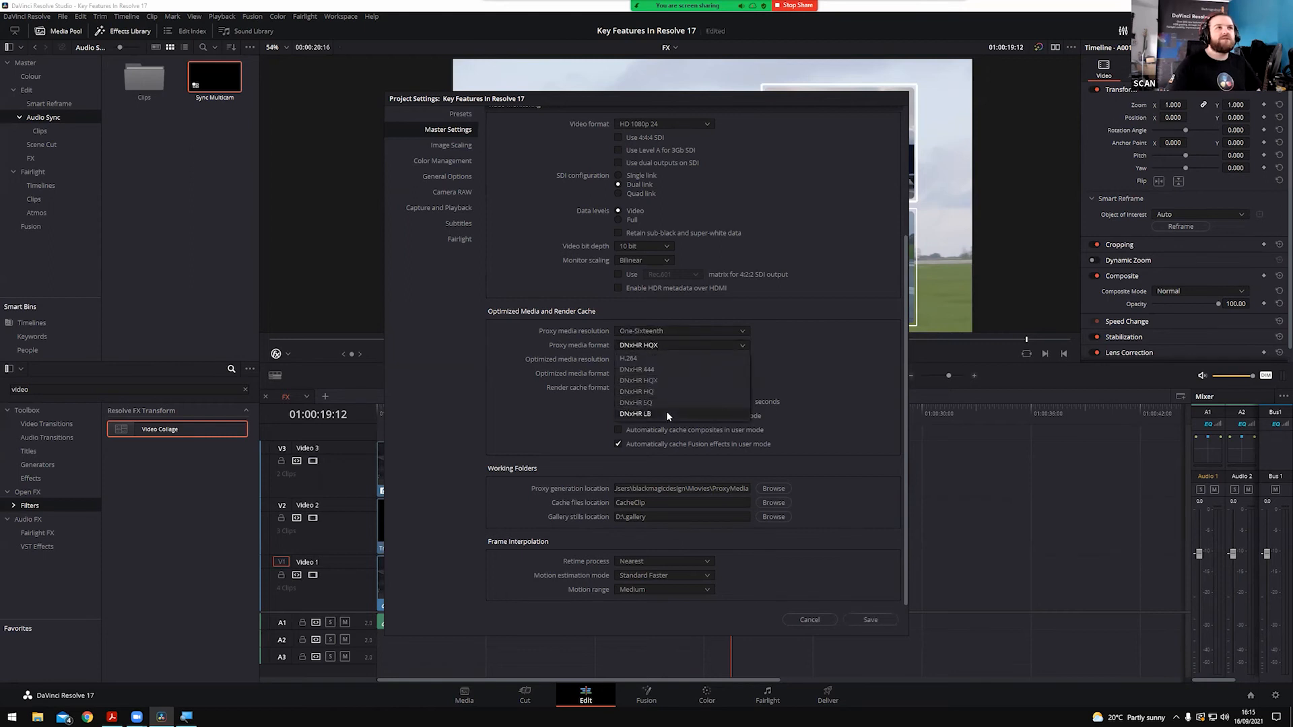
pyautogui.click(667, 414)
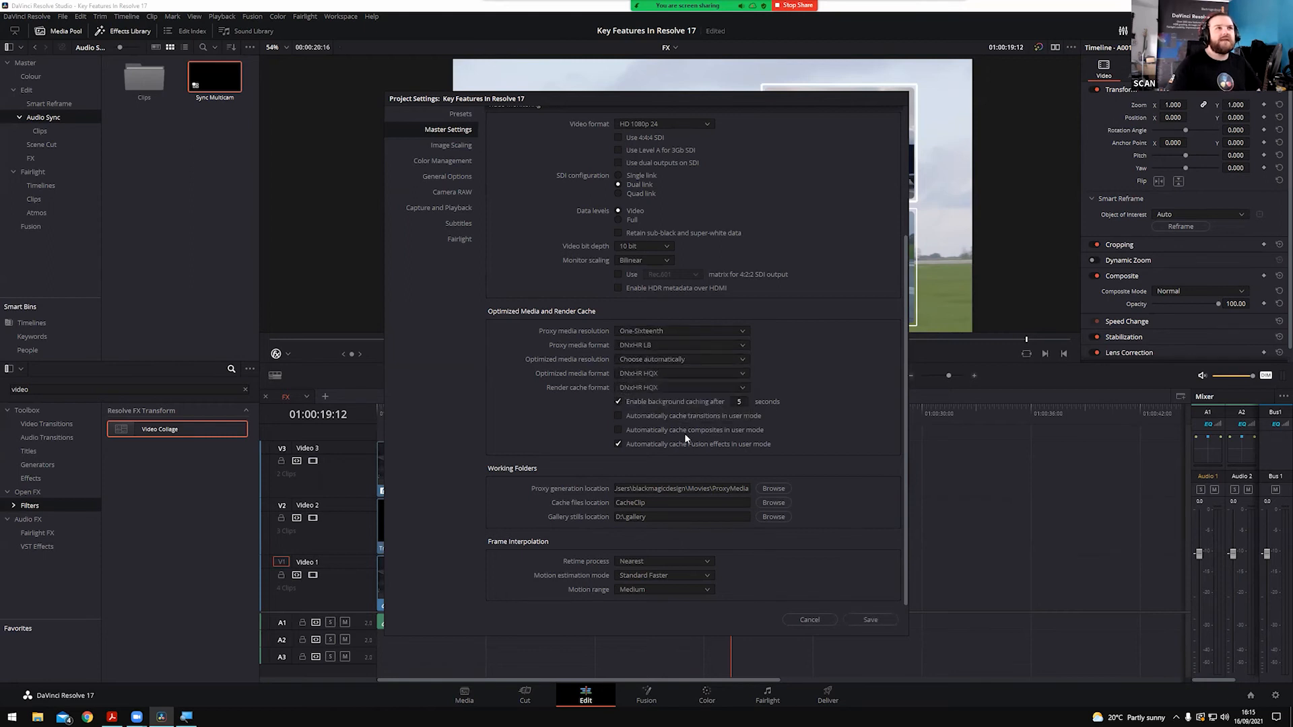
pyautogui.click(852, 620)
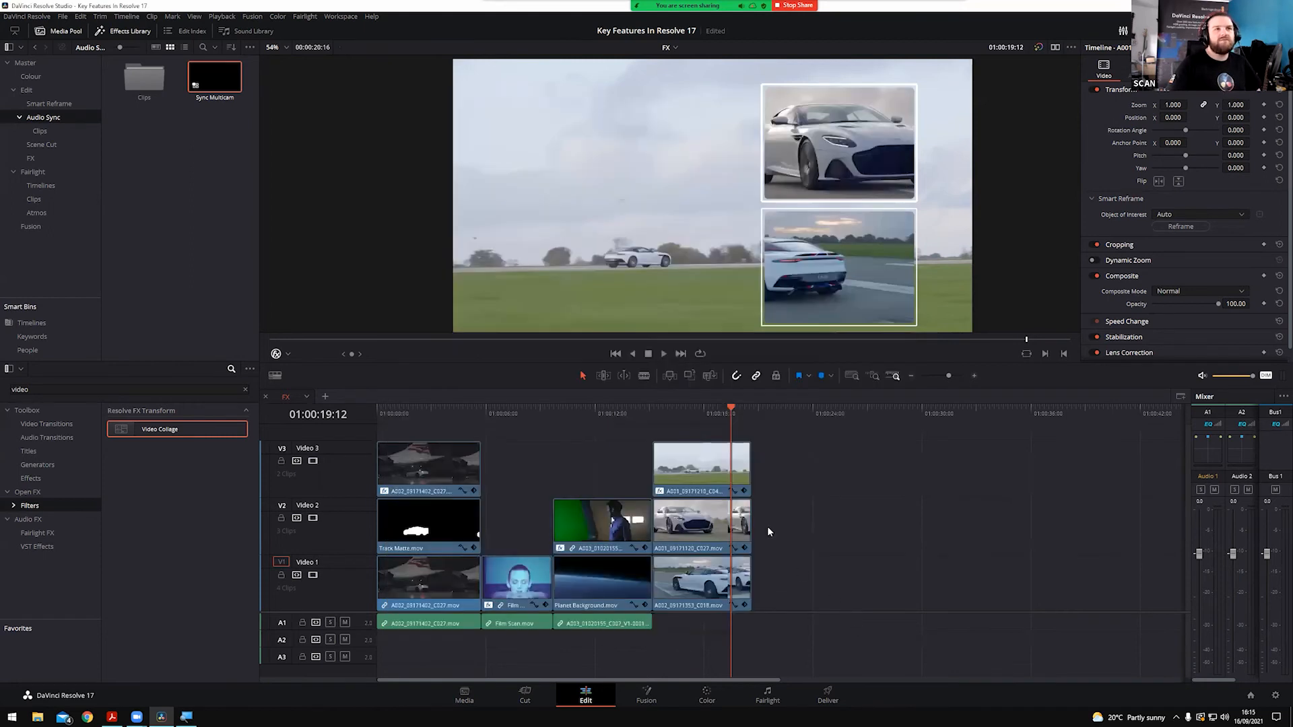
# Load the Video 3 car clip into the source viewer at the frame matching timeline position 01:00:17:12
pyautogui.click(676, 409)
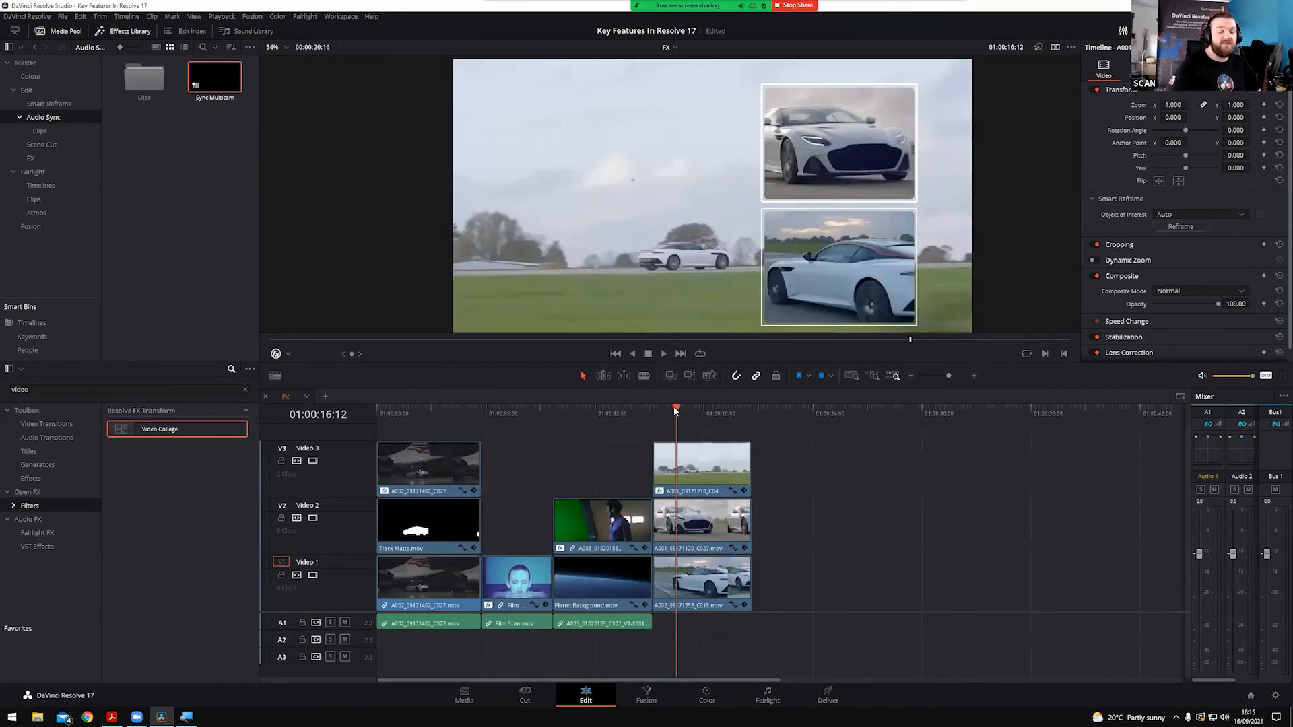
pyautogui.doubleClick(745, 472)
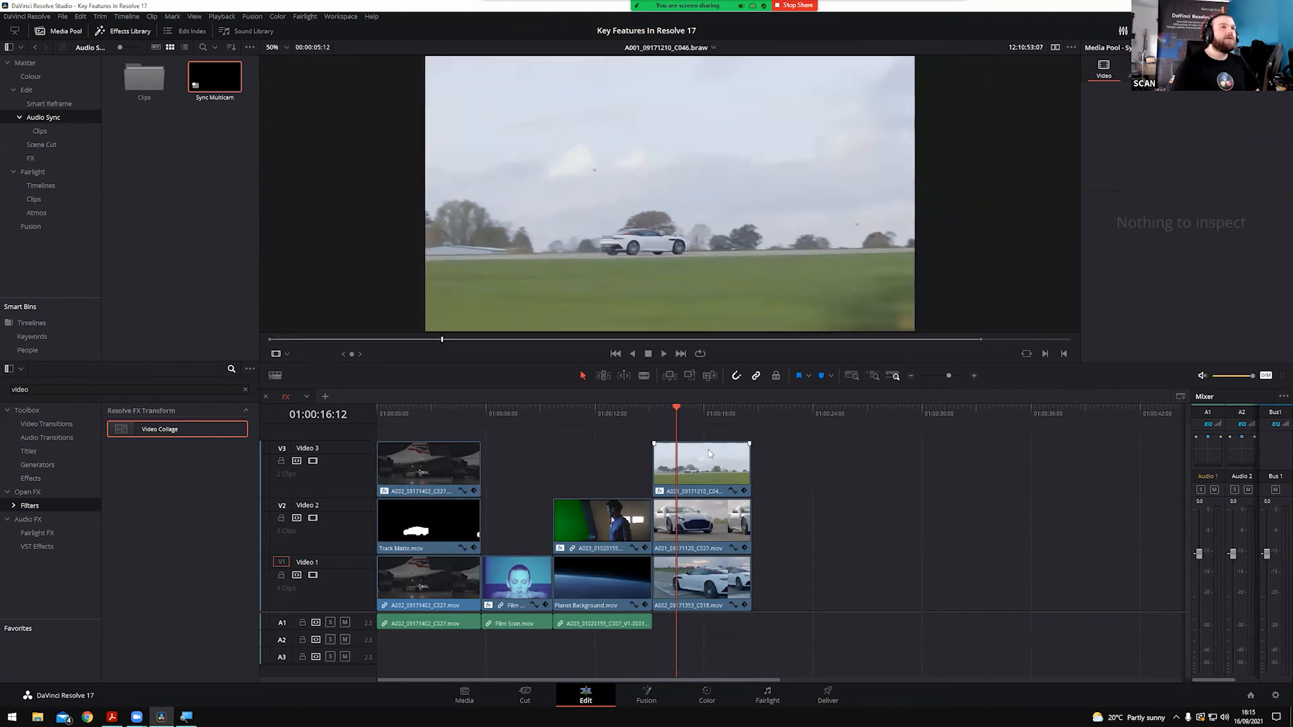
pyautogui.click(695, 409)
pyautogui.doubleClick(698, 456)
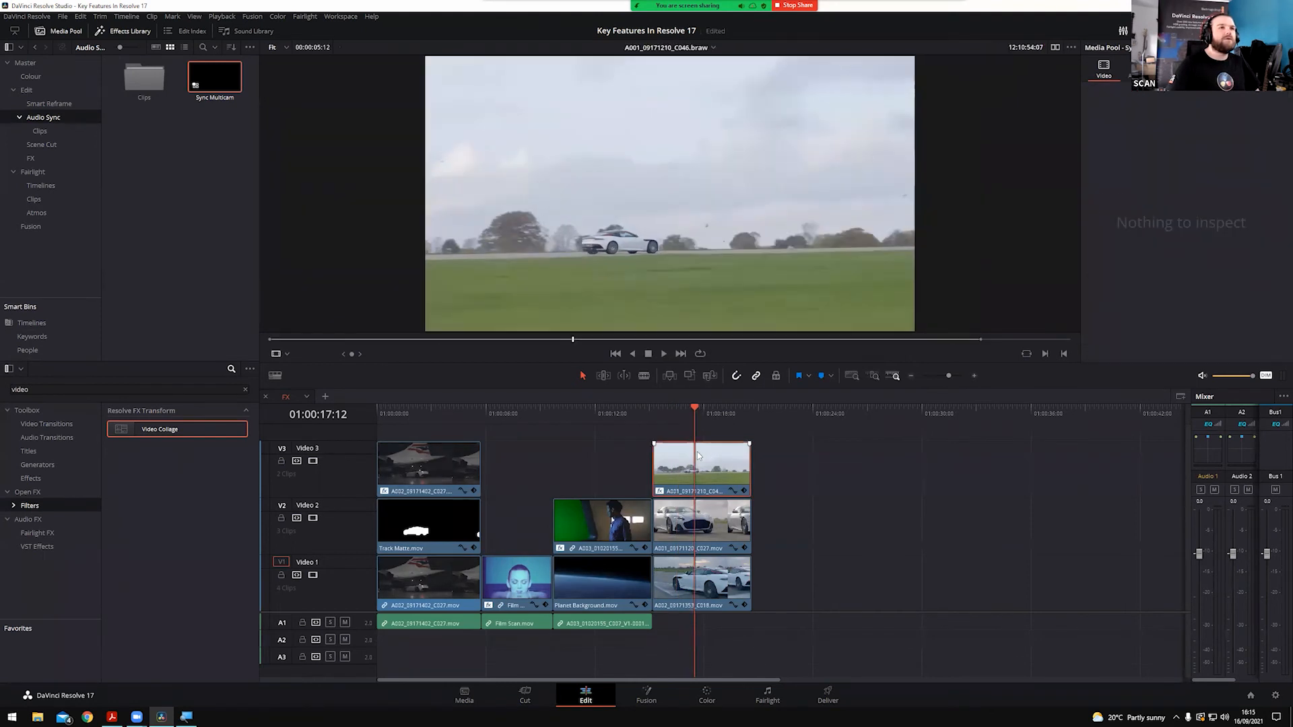
# Find the first car clip in the FX bin, view its Link Proxy Media file browser, and dismiss it without linking a file
pyautogui.click(42, 144)
pyautogui.click(46, 132)
pyautogui.click(49, 105)
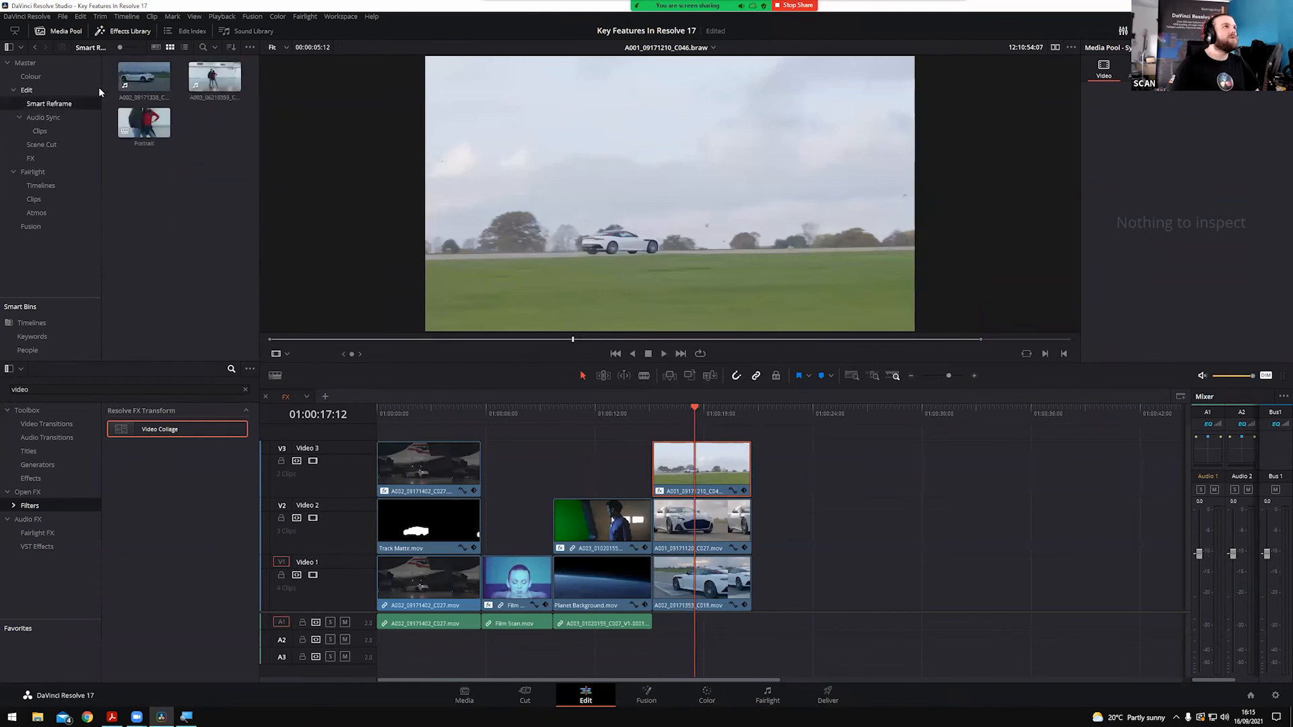
pyautogui.click(47, 144)
pyautogui.click(39, 156)
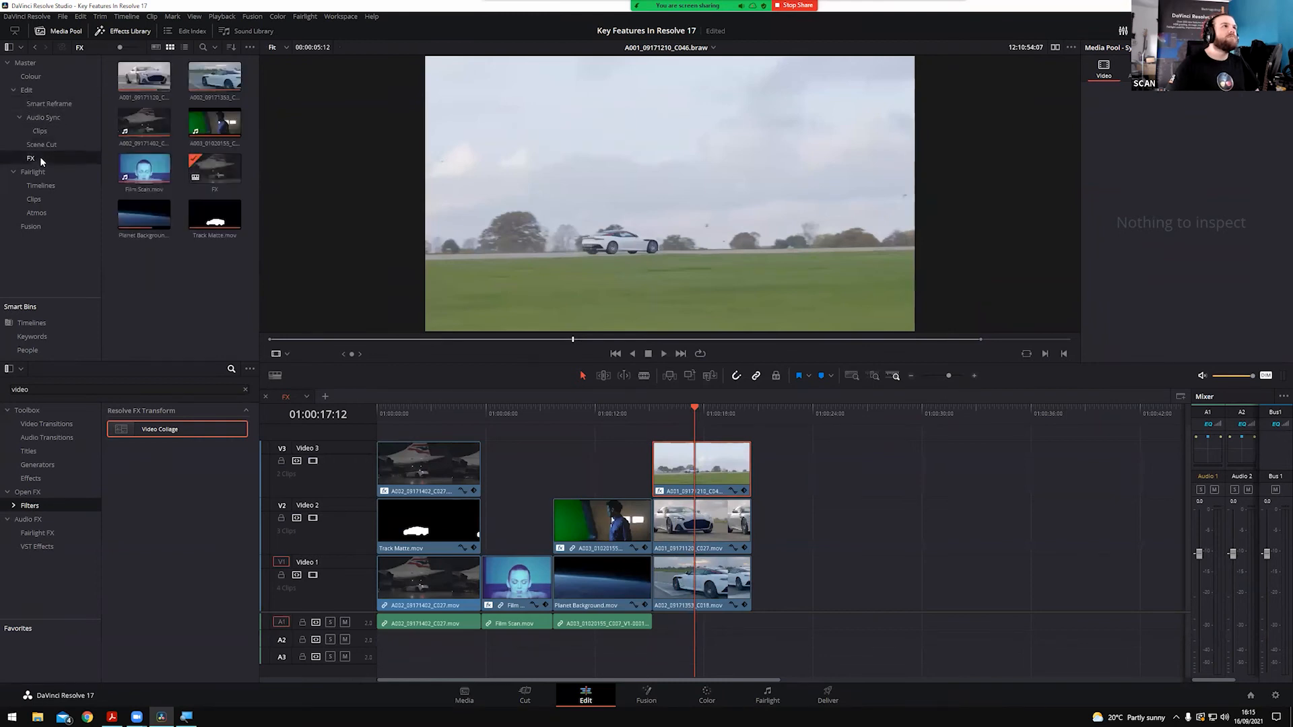
pyautogui.rightClick(147, 75)
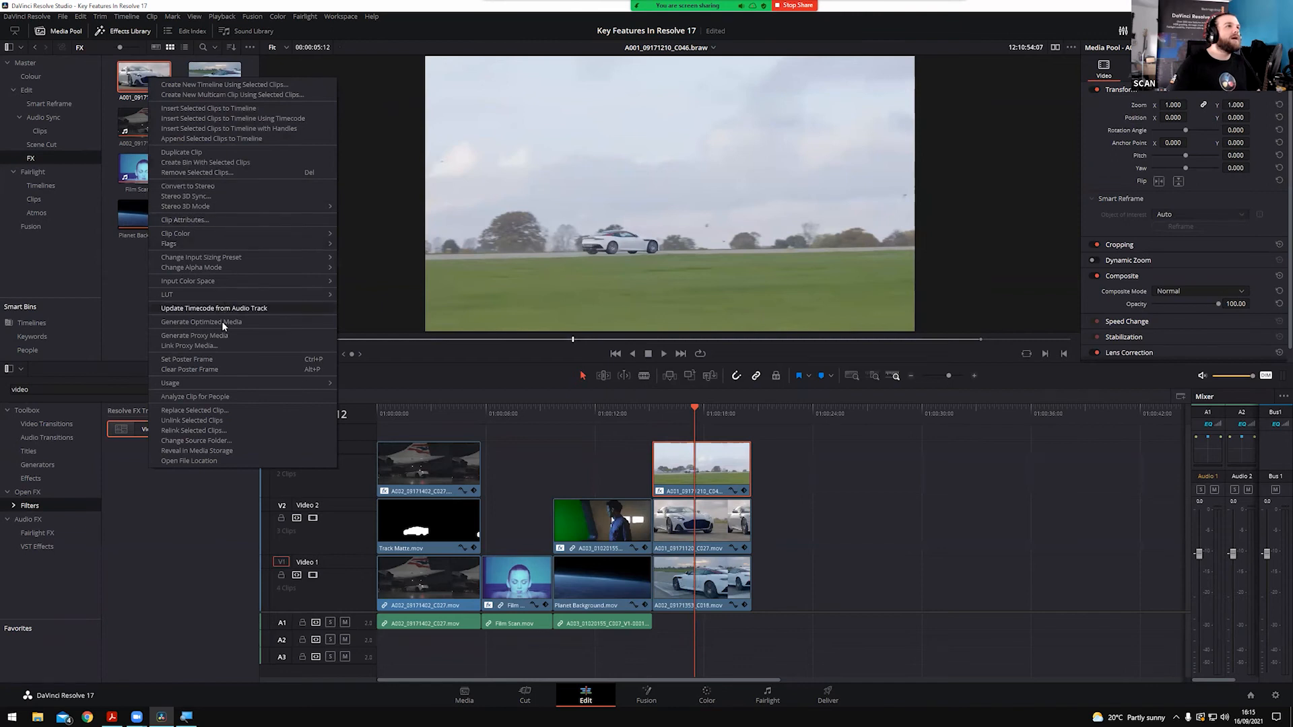
pyautogui.click(193, 345)
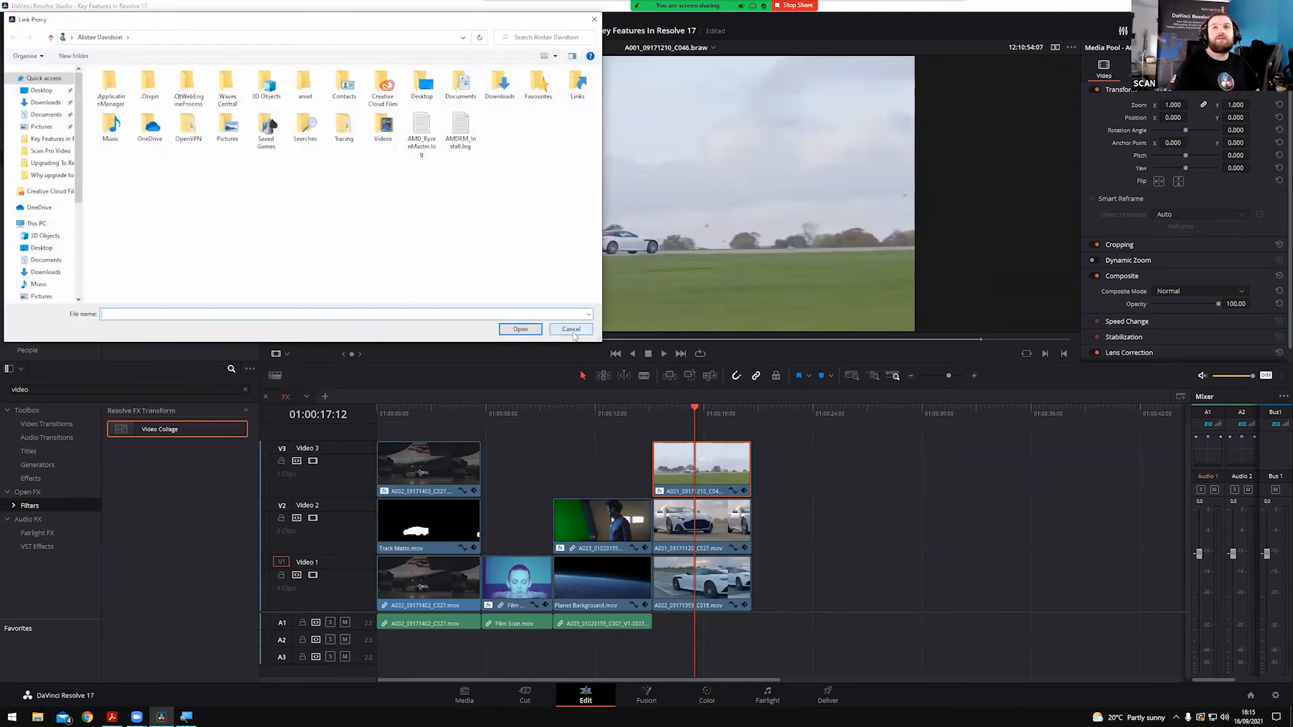
pyautogui.click(571, 330)
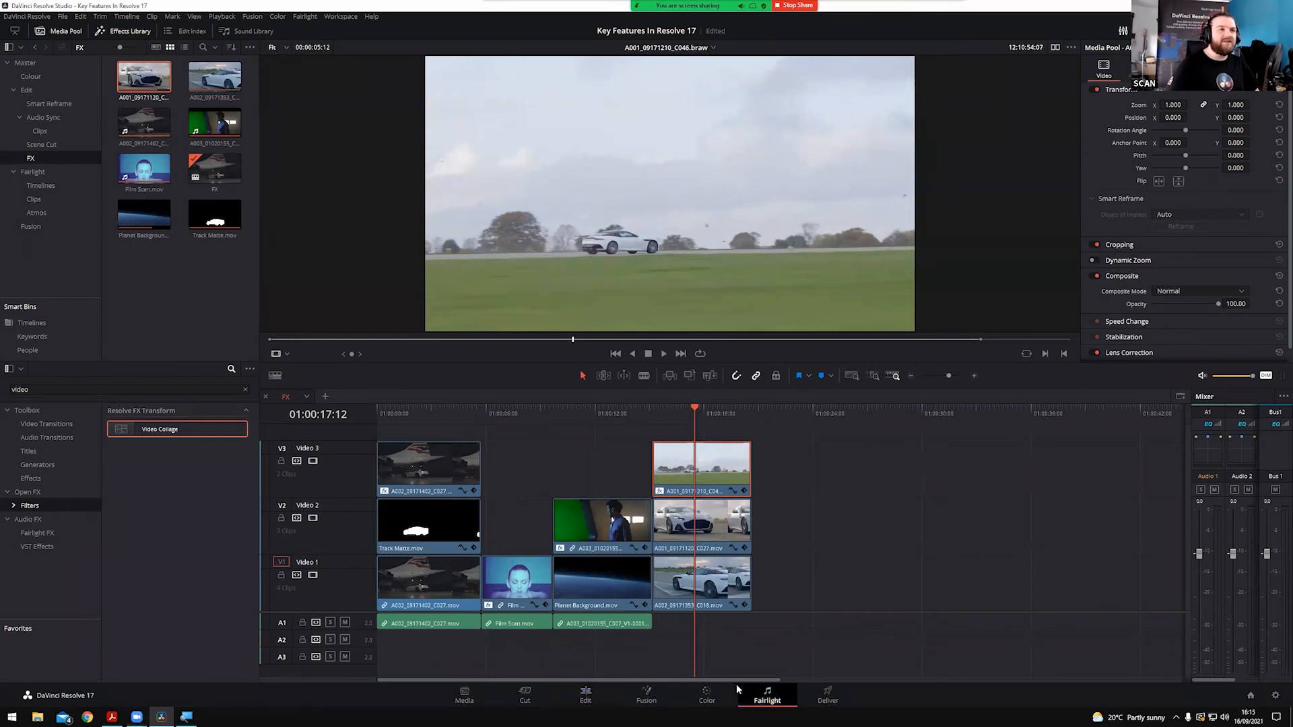
# Switch to the Fairlight page and widen the mixer to show the Audio 1, Audio 2 and Audio 3 channel strips
pyautogui.click(768, 693)
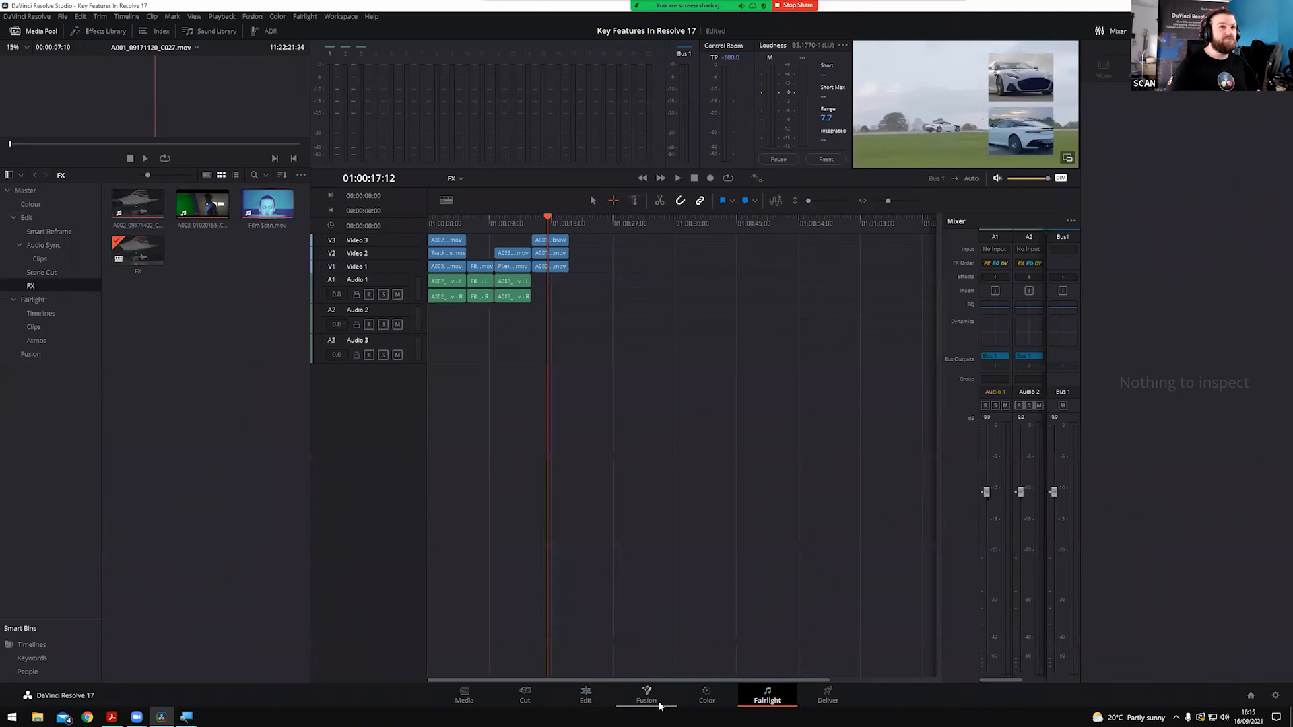
pyautogui.moveTo(943, 441); pyautogui.dragTo(909, 441)
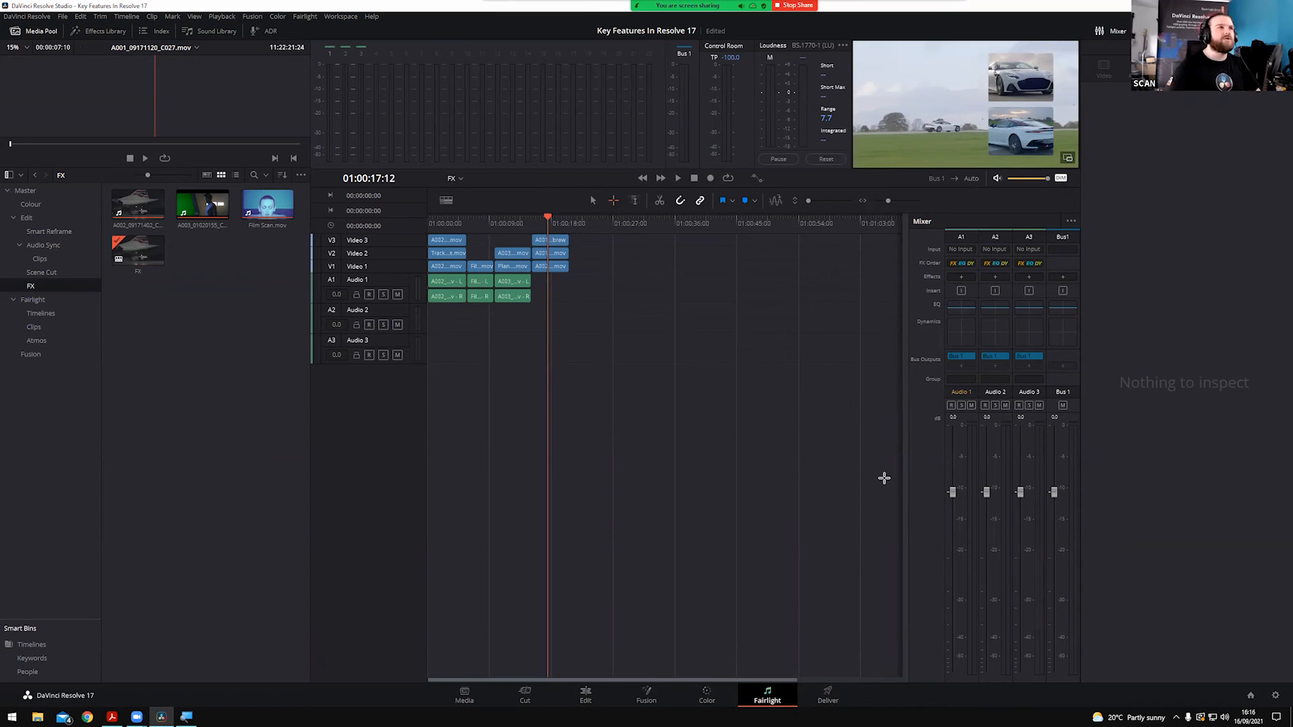
# Switch to the Atmos_Flexbus timeline and play a short section from 01:00:35:03
pyautogui.click(455, 180)
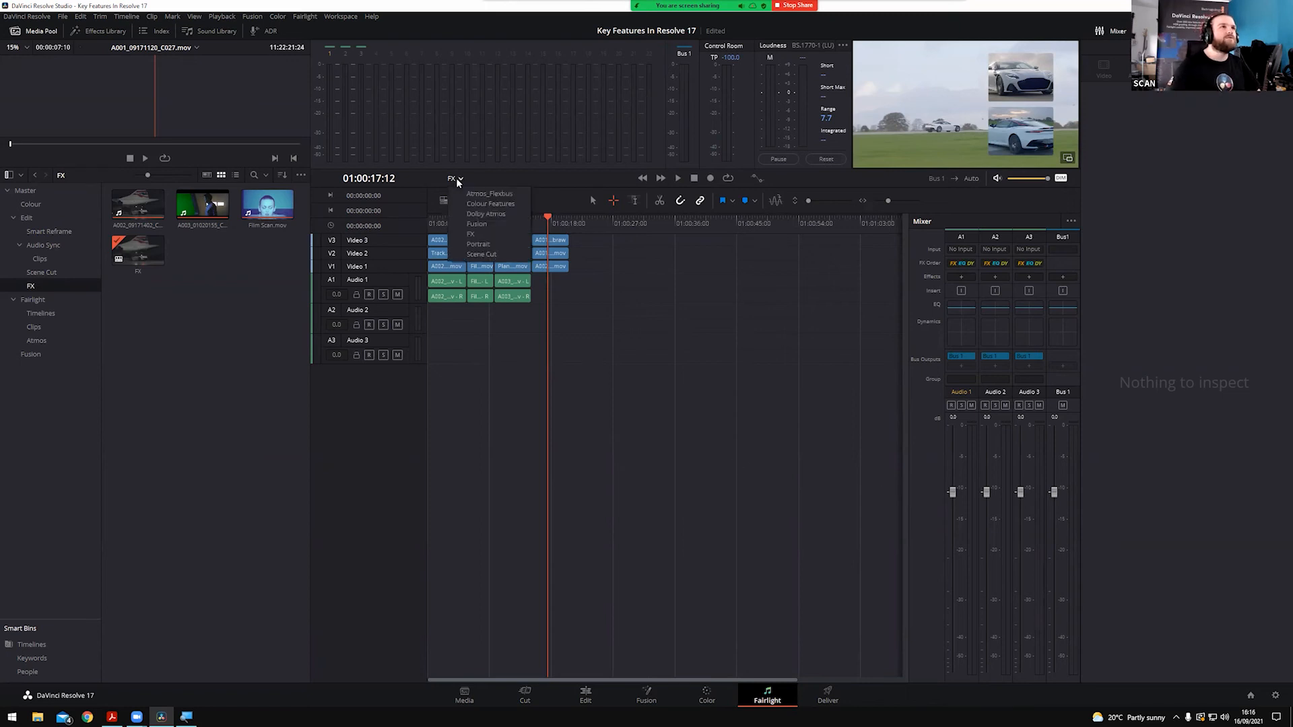
pyautogui.click(488, 194)
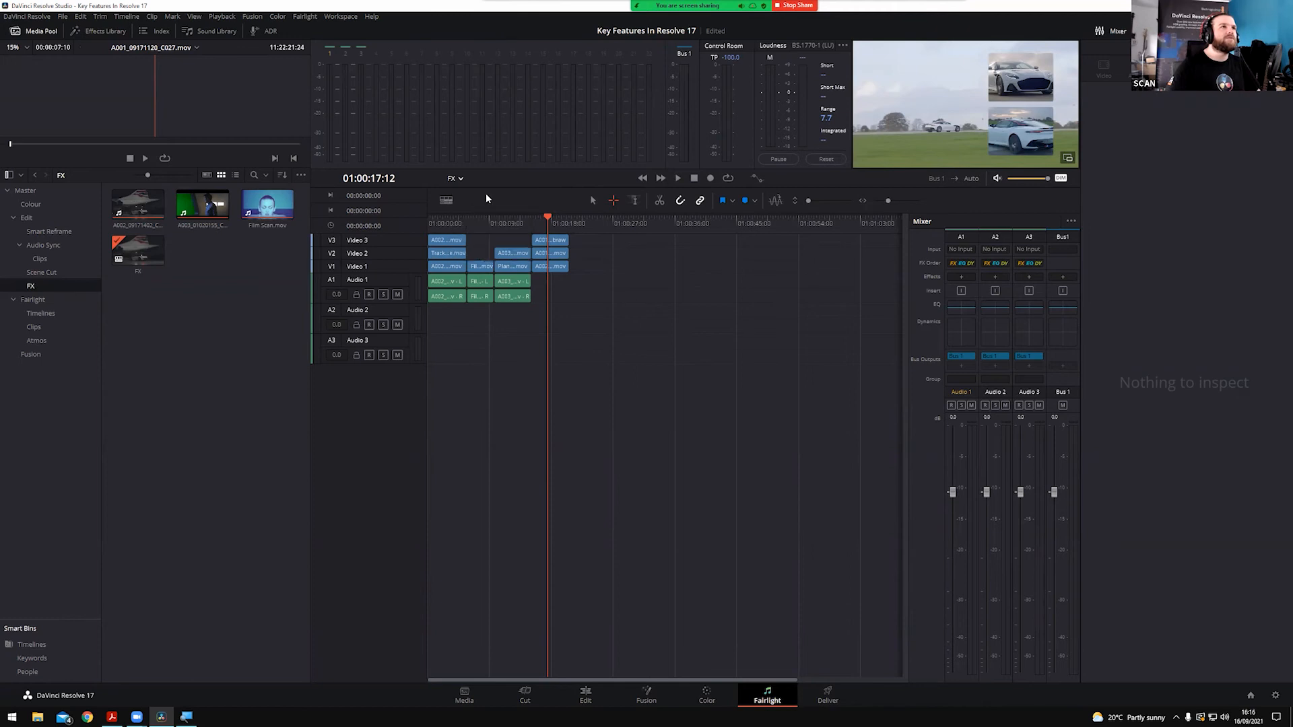
pyautogui.moveTo(506, 222); pyautogui.dragTo(547, 226)
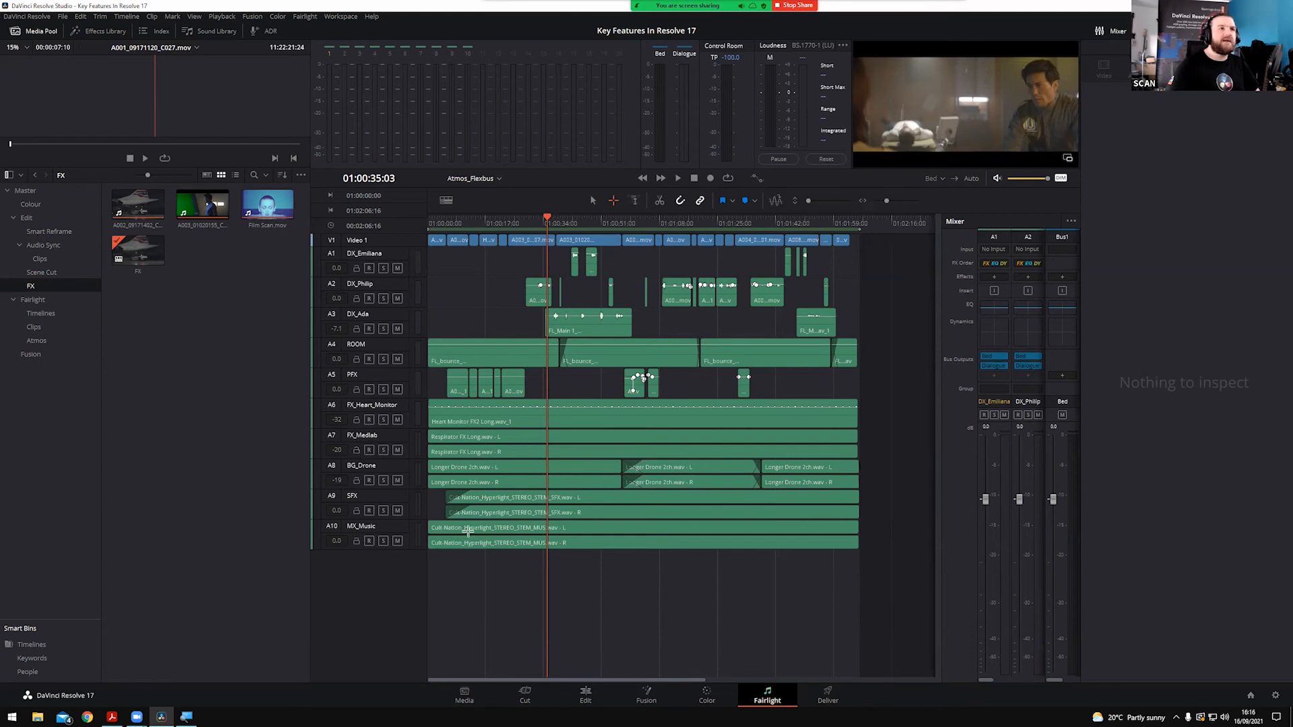
pyautogui.press('space')
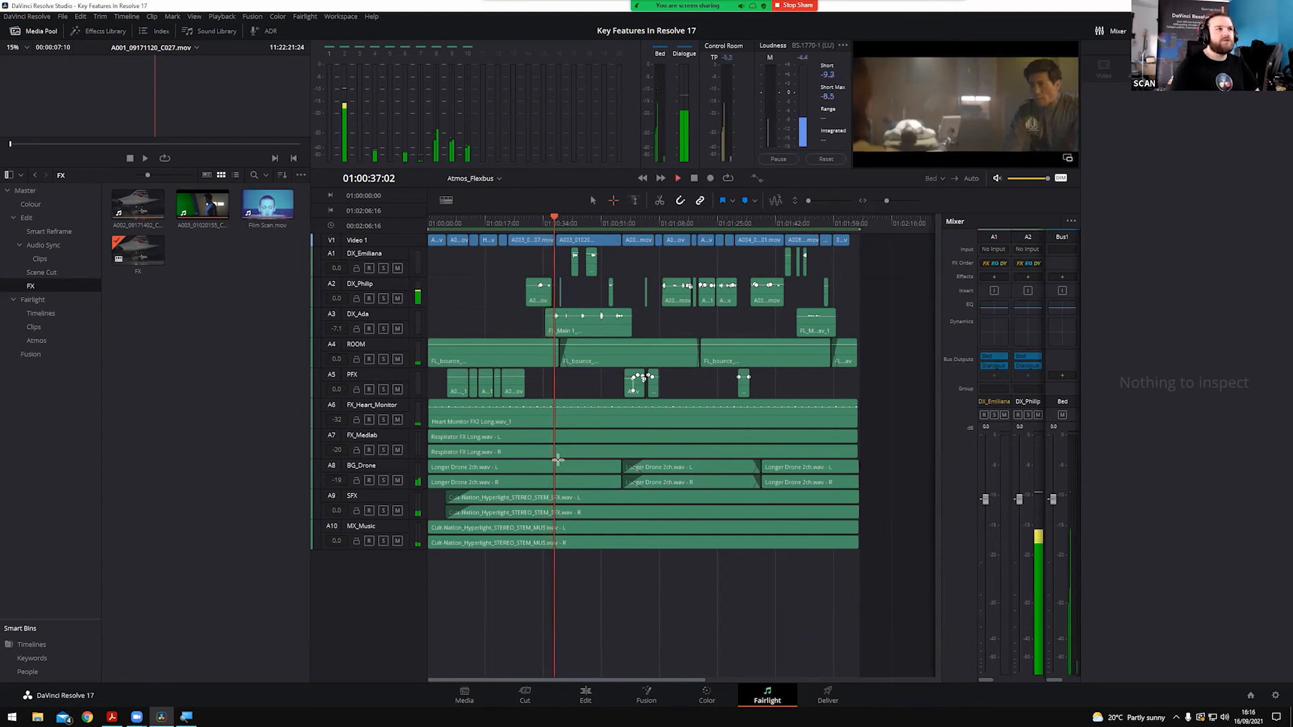
pyautogui.click(1060, 179)
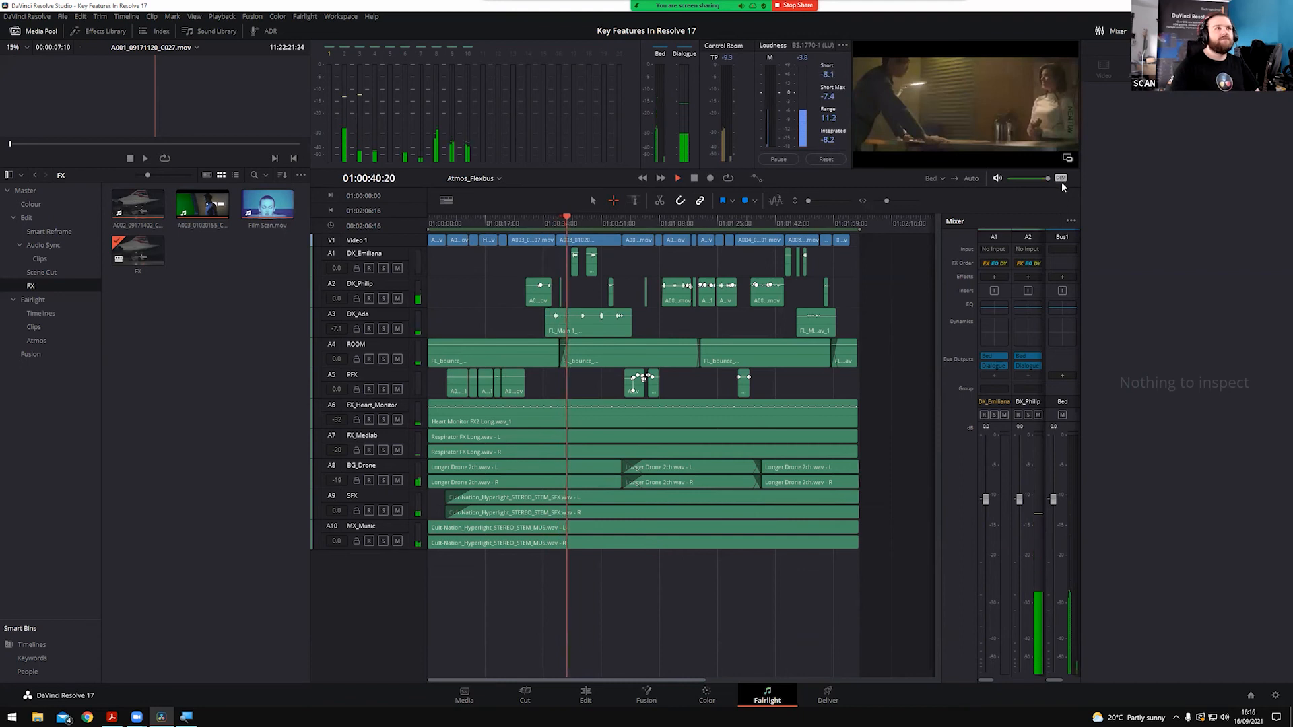
pyautogui.press('space')
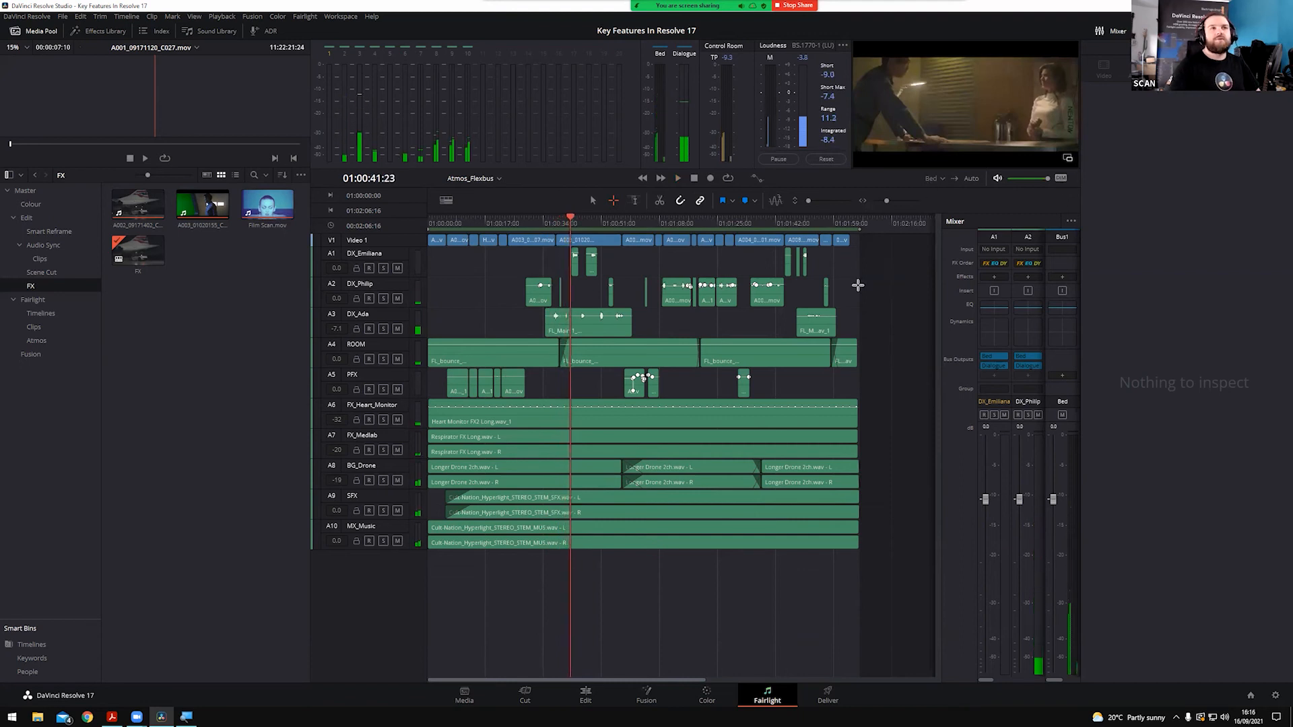
# Widen the Fairlight mixer to show all ten track strips with their buses, and hide the Media Pool and Inspector
pyautogui.moveTo(940, 307); pyautogui.dragTo(611, 326)
pyautogui.click(30, 31)
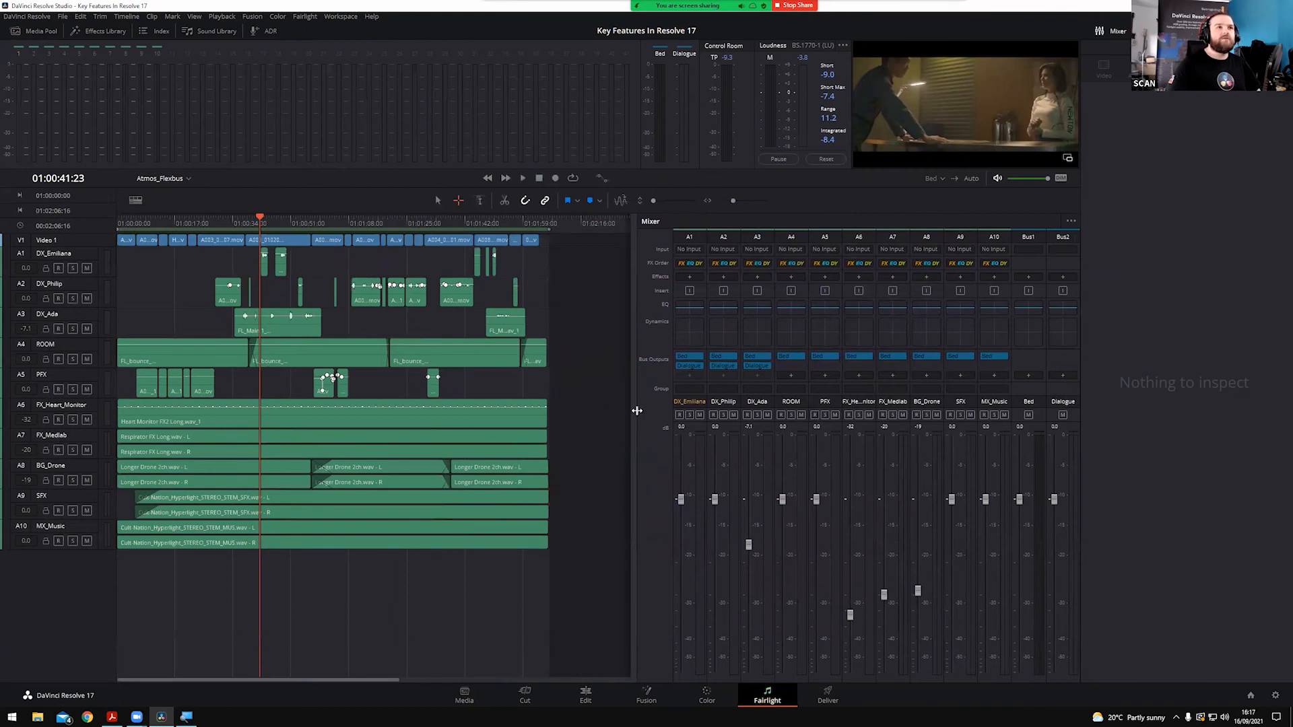
pyautogui.click(1264, 31)
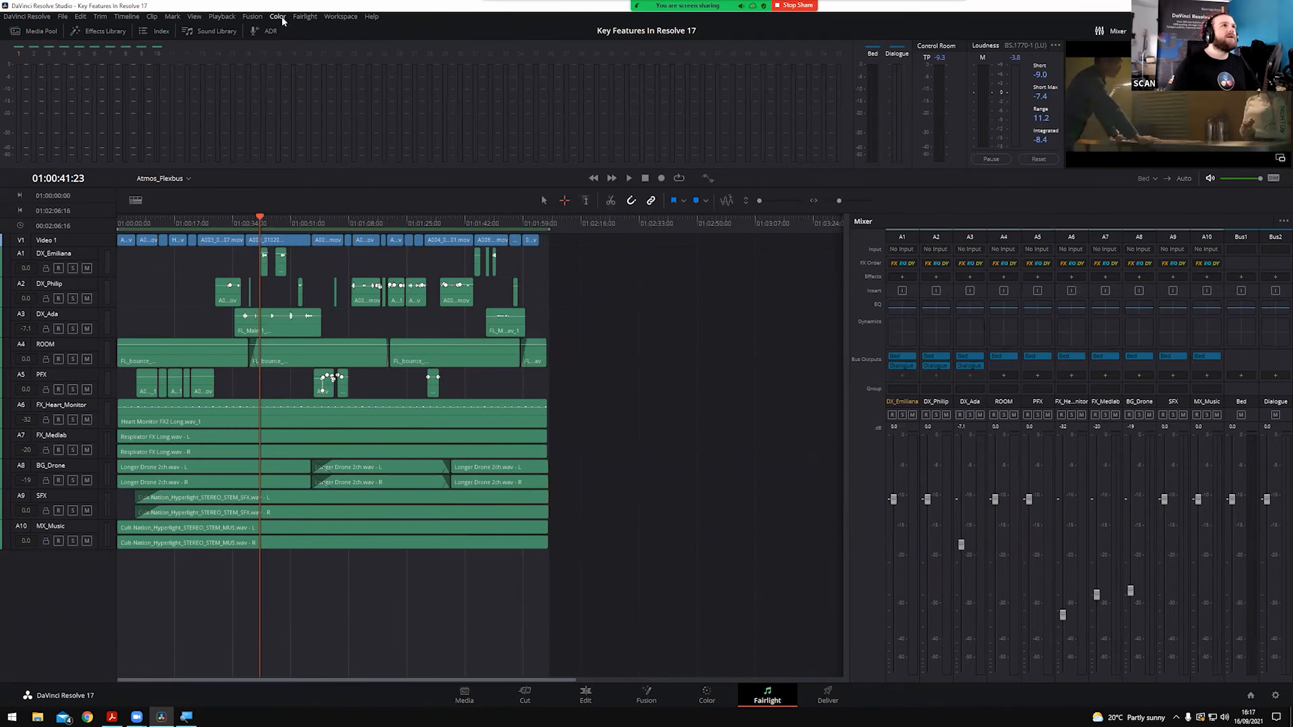
# Remove the Dialogue bus from the timeline's bus format settings, leaving only the Bed bus
pyautogui.click(304, 16)
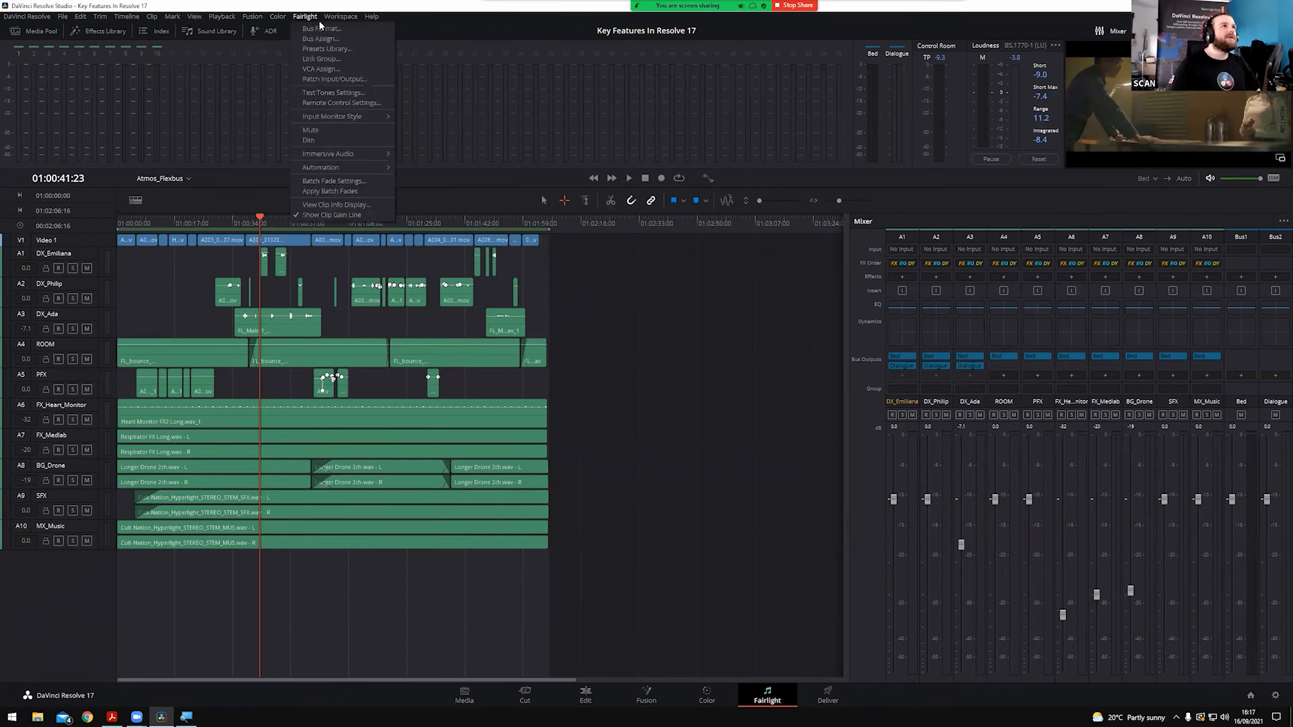
pyautogui.click(314, 31)
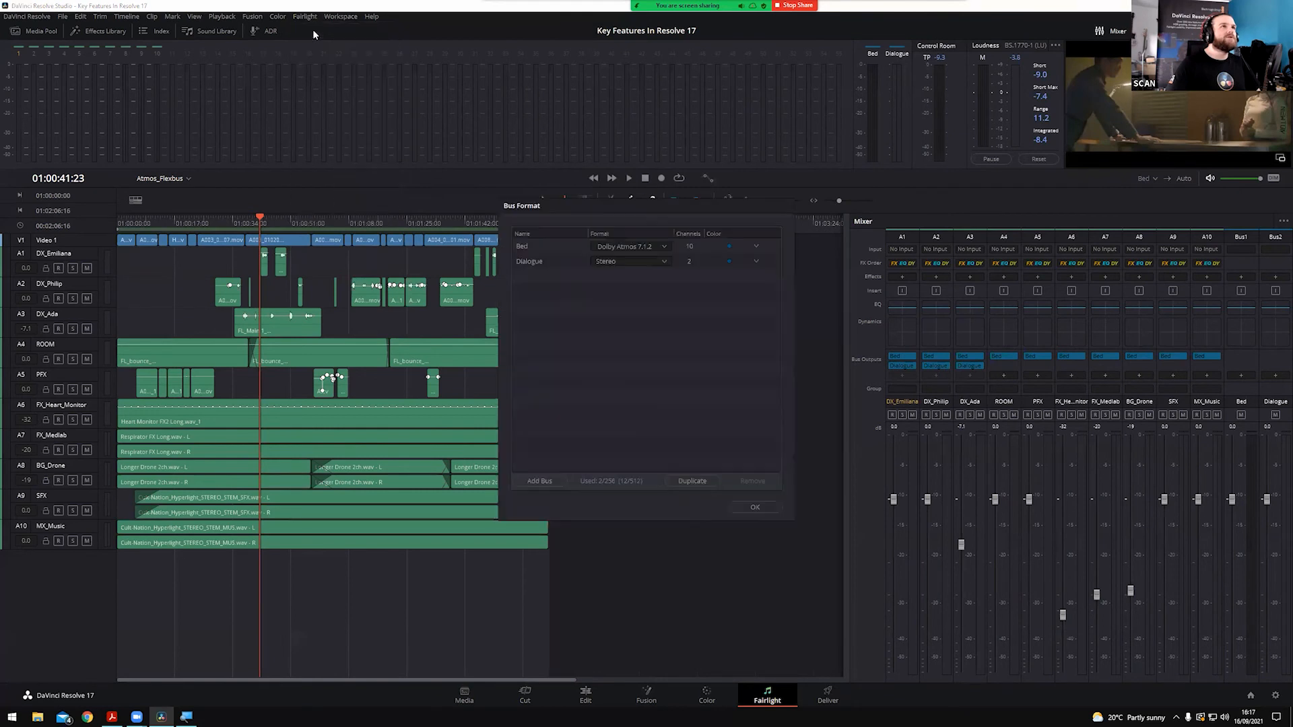
pyautogui.doubleClick(550, 259)
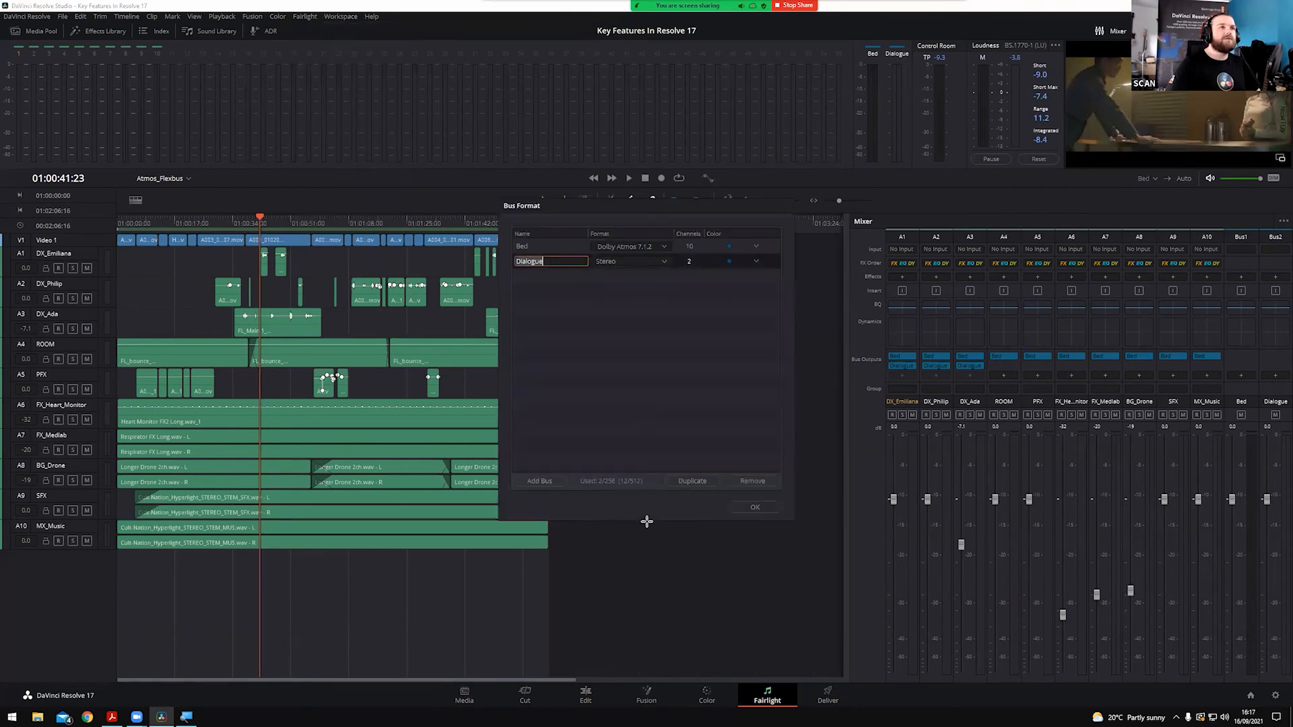
pyautogui.click(745, 482)
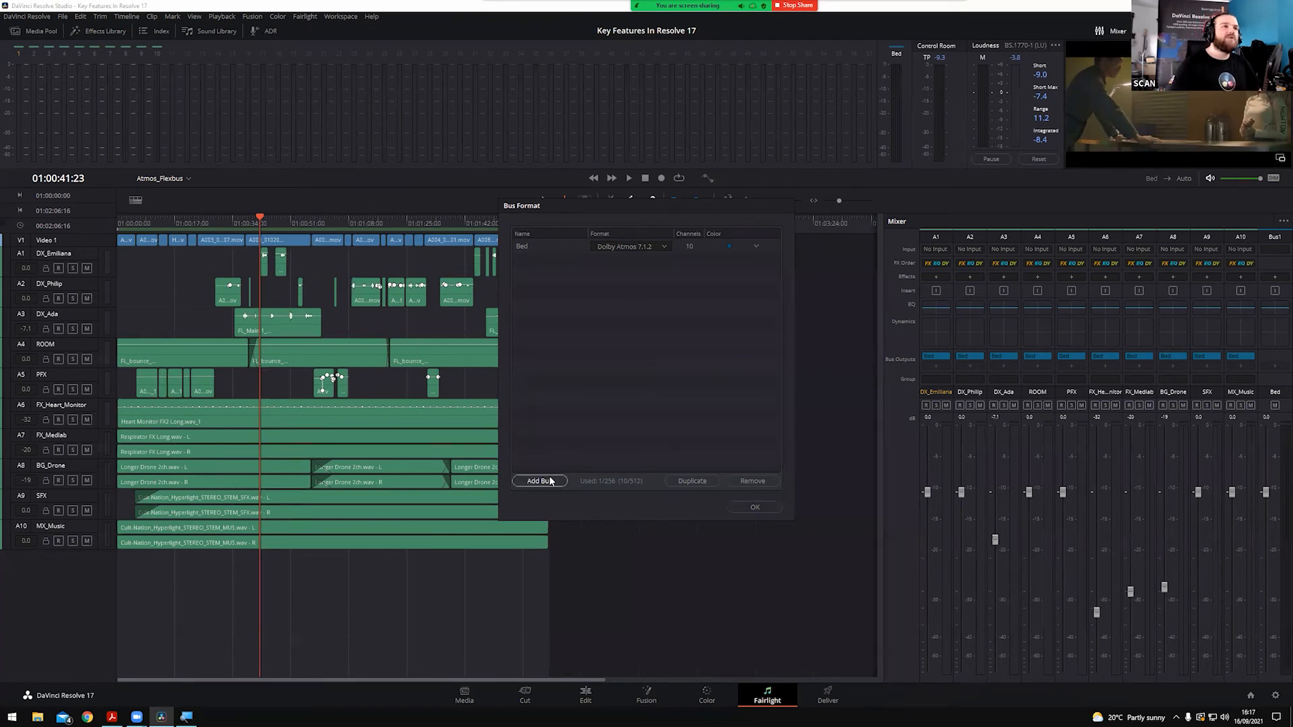
pyautogui.click(746, 506)
# Add a new bus in the bus format settings, name it Dialogue and set its format to Stereo
pyautogui.click(305, 17)
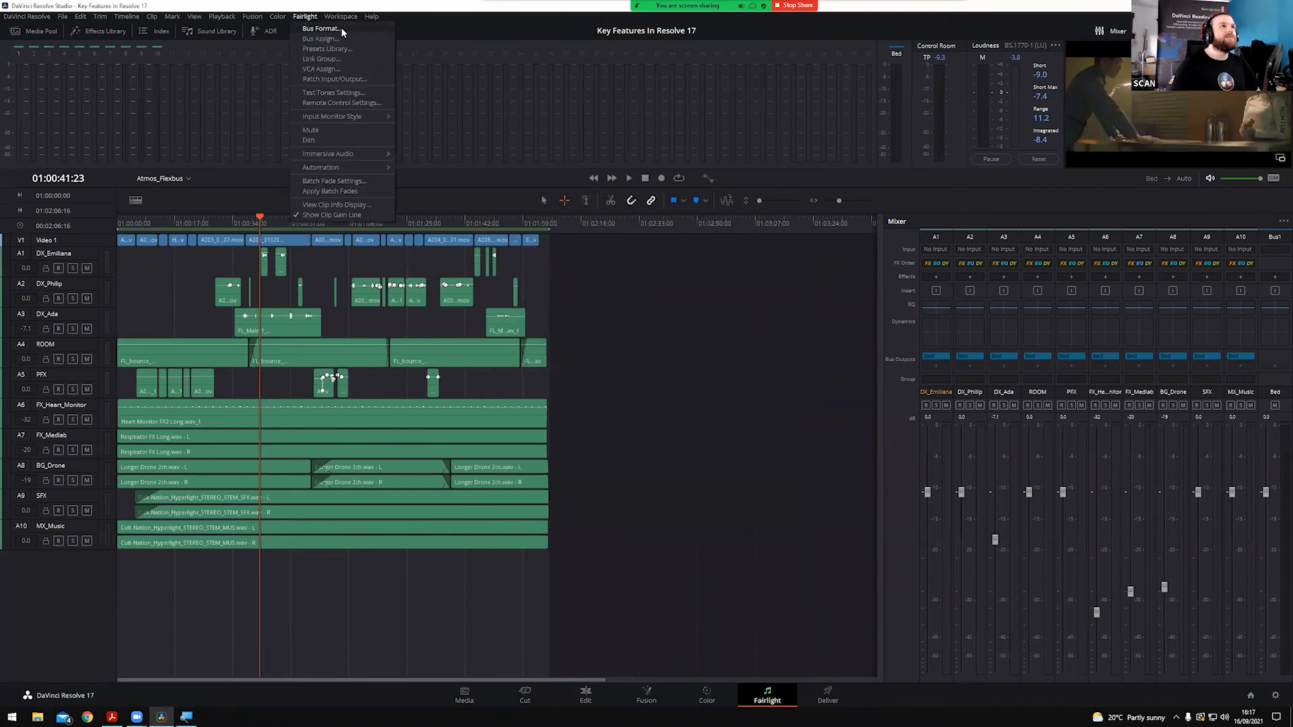
pyautogui.click(340, 28)
pyautogui.click(539, 483)
pyautogui.doubleClick(539, 261)
pyautogui.write('Dialogue')
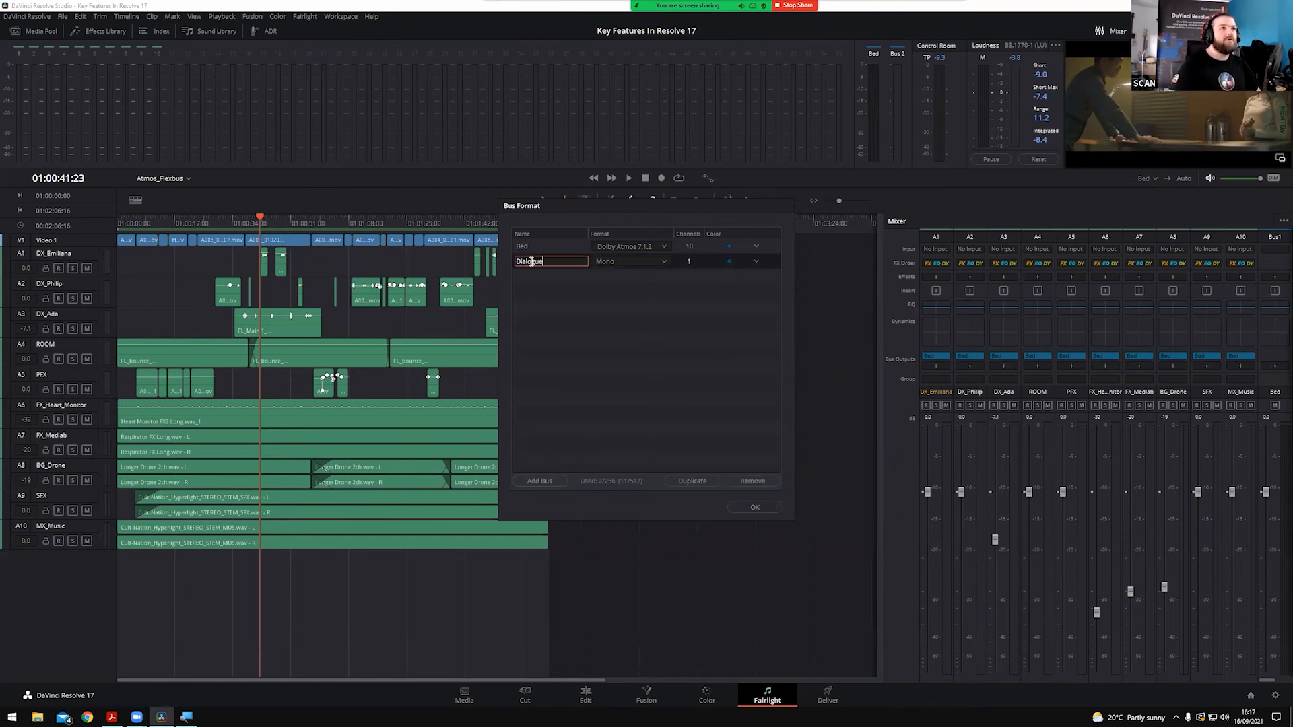
pyautogui.click(631, 261)
pyautogui.click(620, 280)
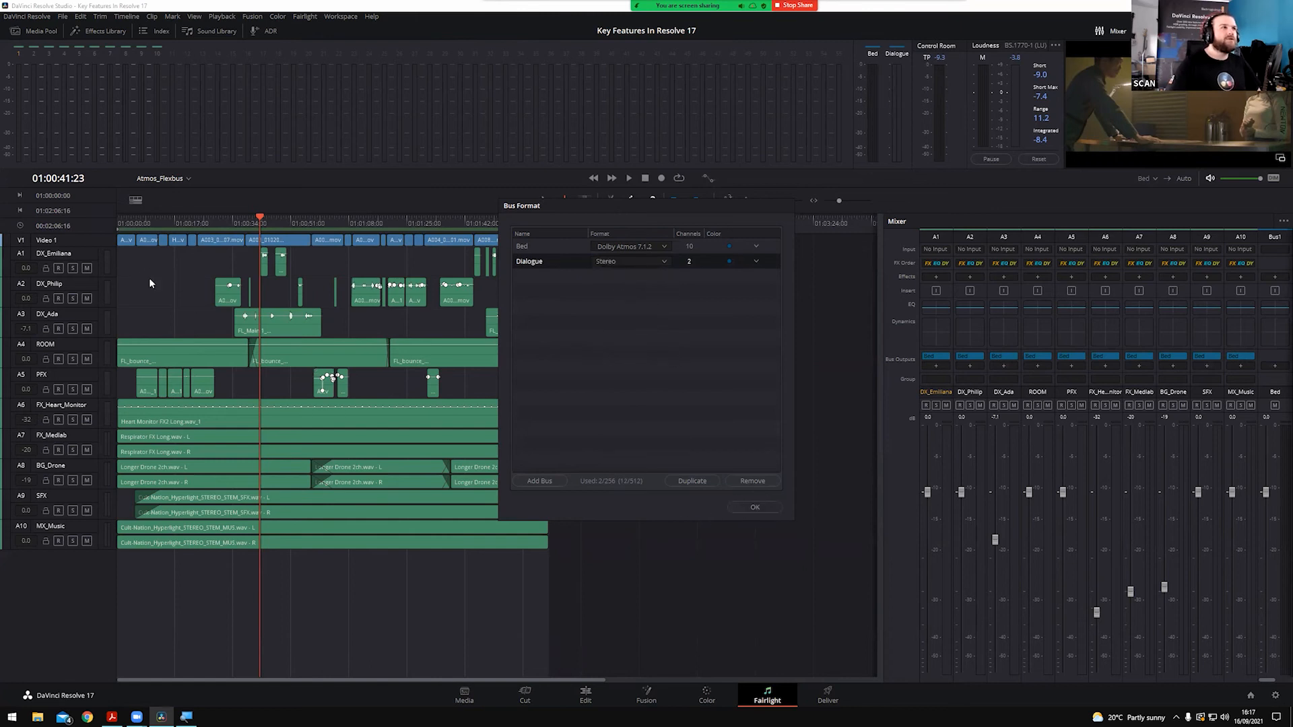
pyautogui.click(755, 508)
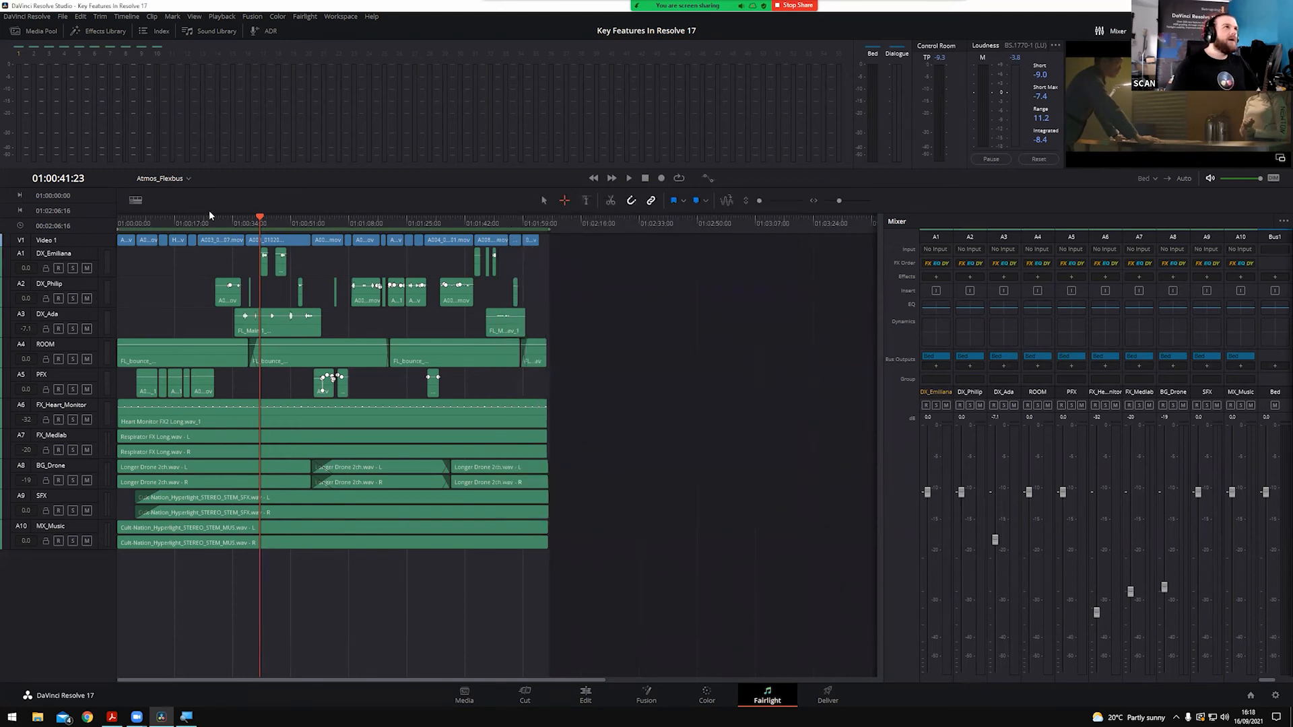
# Assign the DX_Emiliana, DX_Philip and DX_Ada tracks to the Dialogue bus output in Bus Assign
pyautogui.click(309, 18)
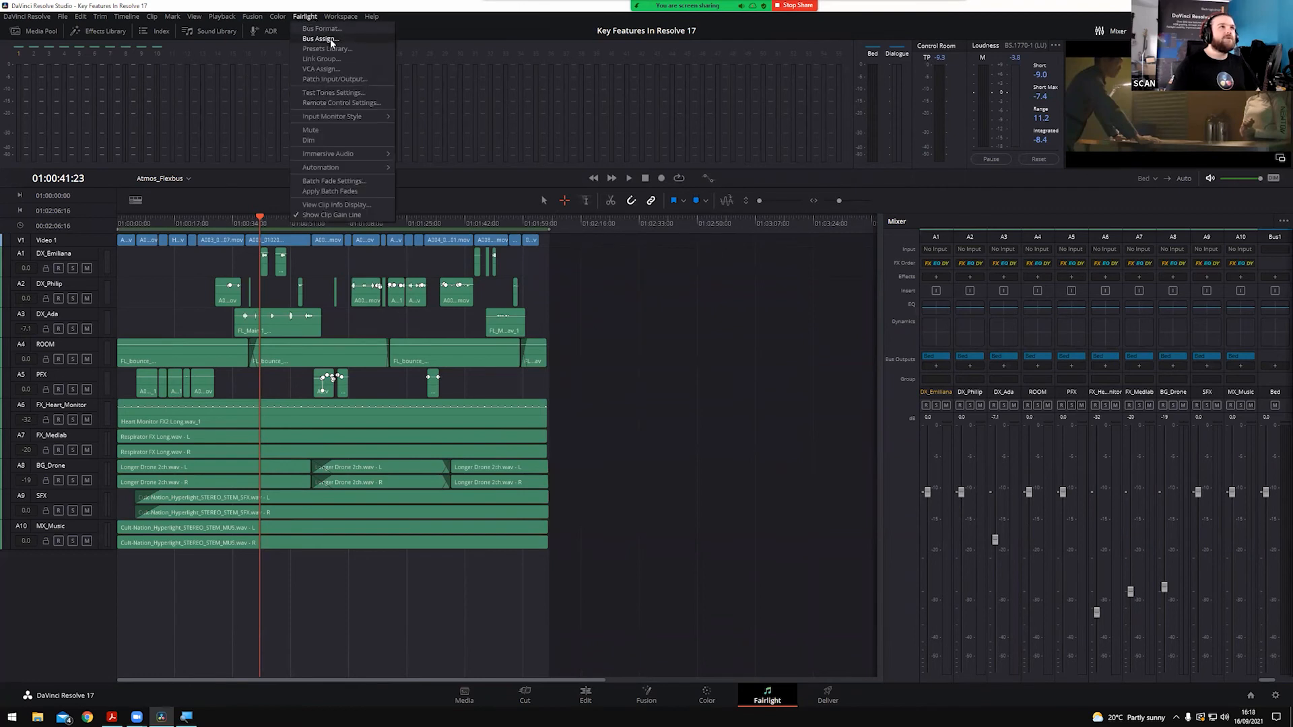
pyautogui.click(329, 39)
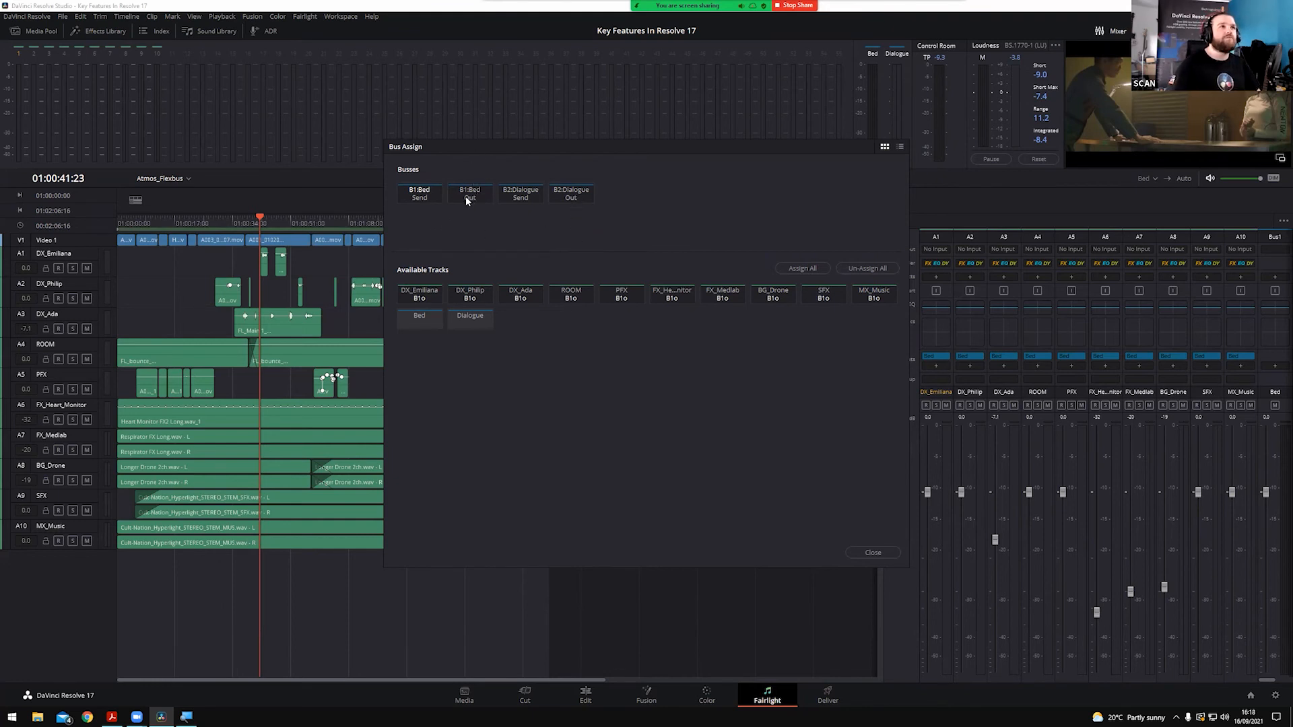
pyautogui.click(569, 196)
pyautogui.click(429, 296)
pyautogui.click(467, 298)
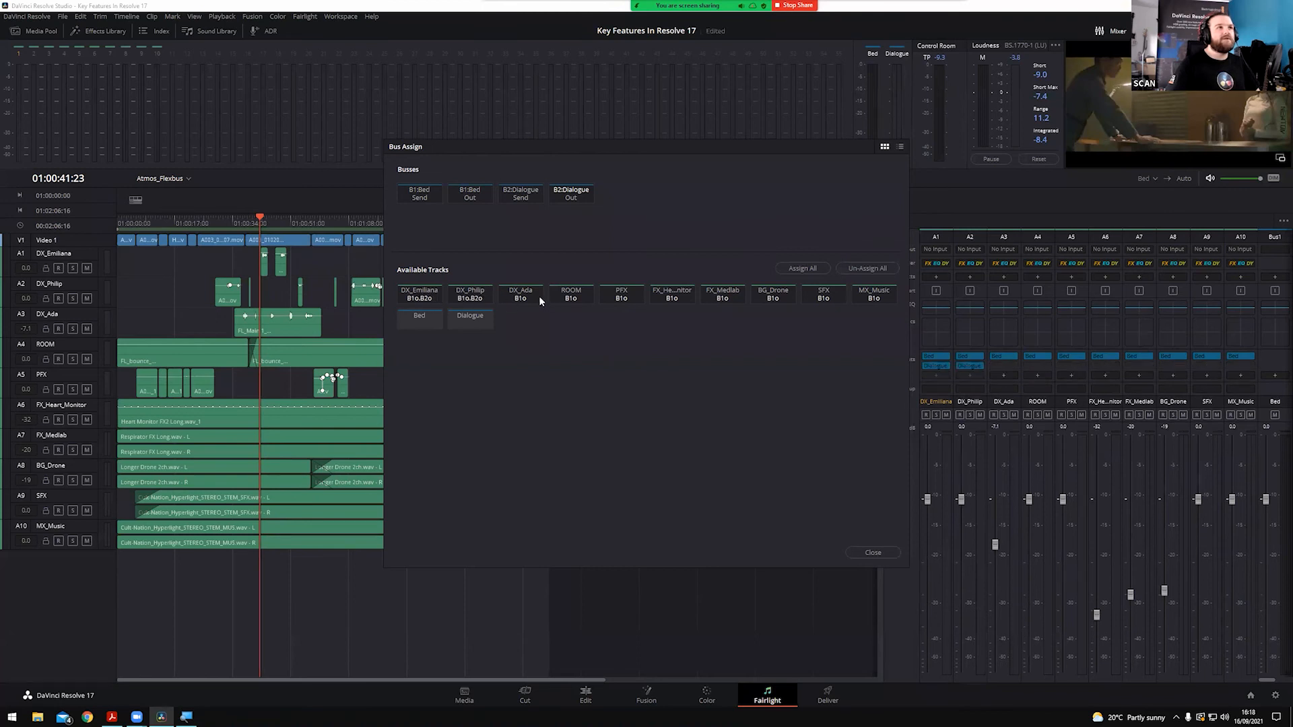
pyautogui.click(524, 300)
pyautogui.click(865, 553)
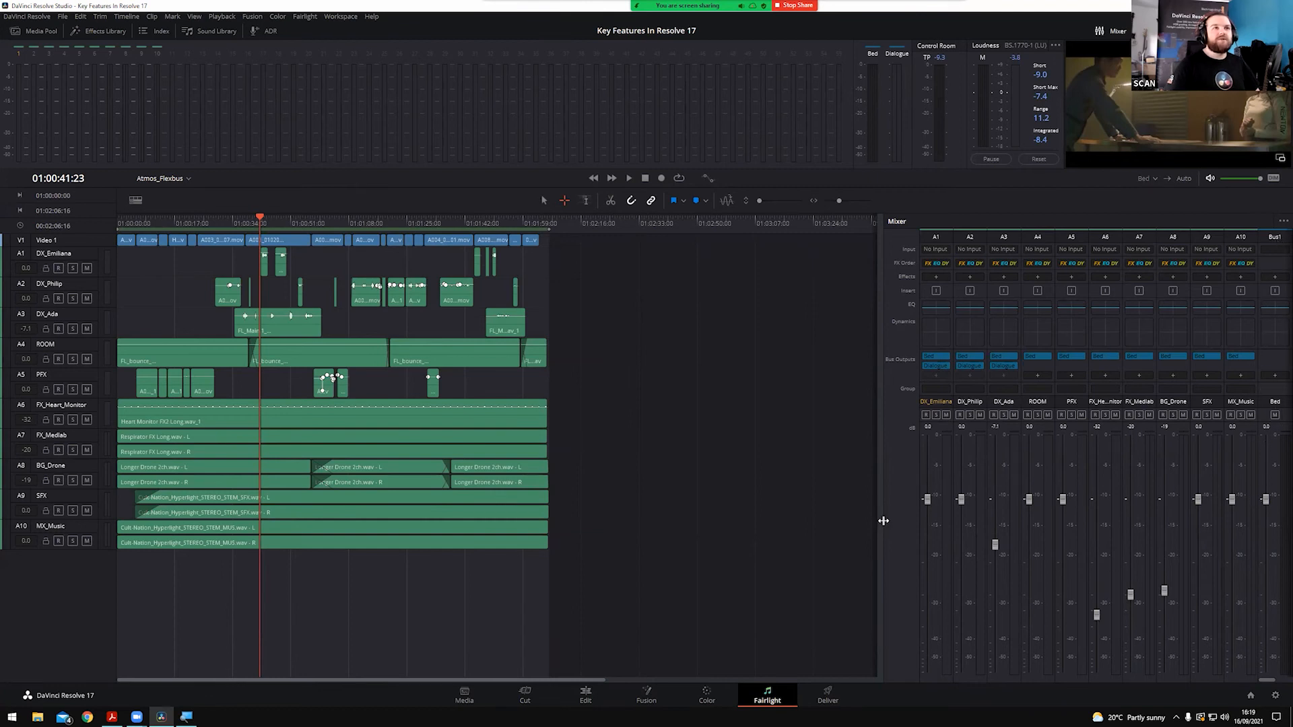
# Widen the mixer to show both bus strips, and play the timeline with the Bed bus kept as the monitoring source
pyautogui.moveTo(883, 521); pyautogui.dragTo(846, 519)
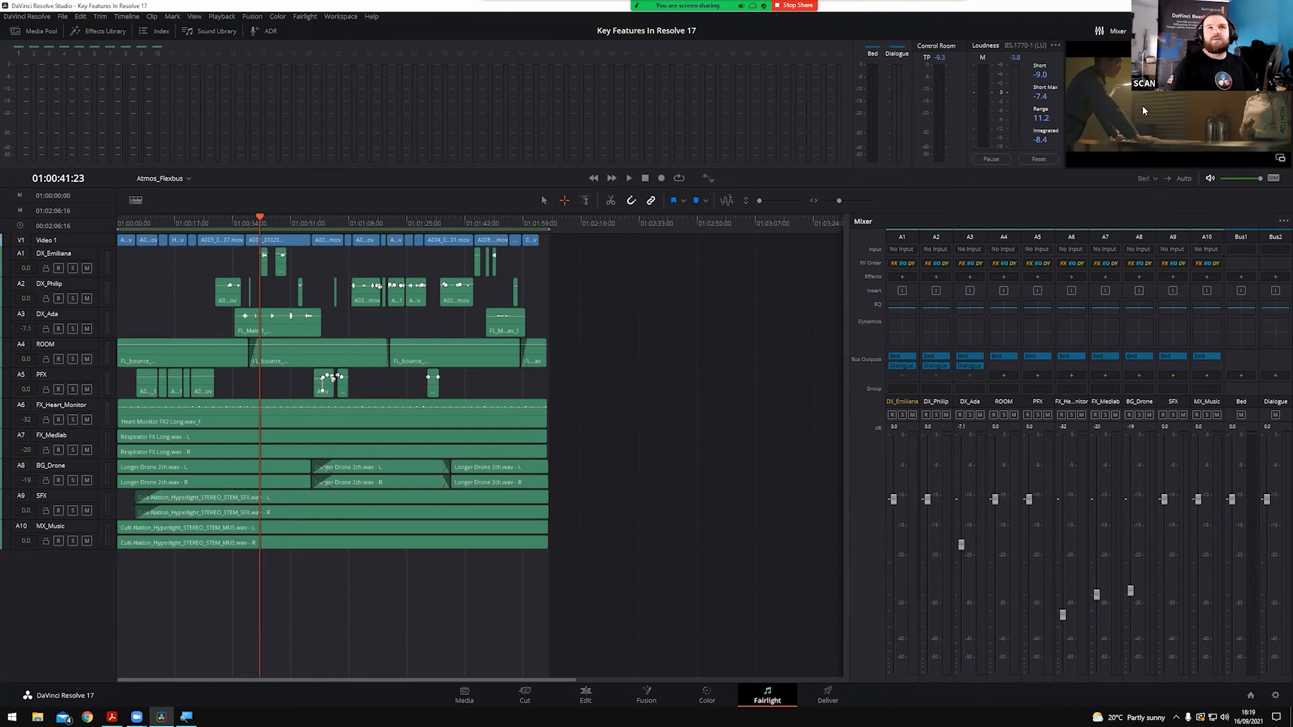
pyautogui.click(1153, 179)
pyautogui.click(1022, 193)
pyautogui.press('space')
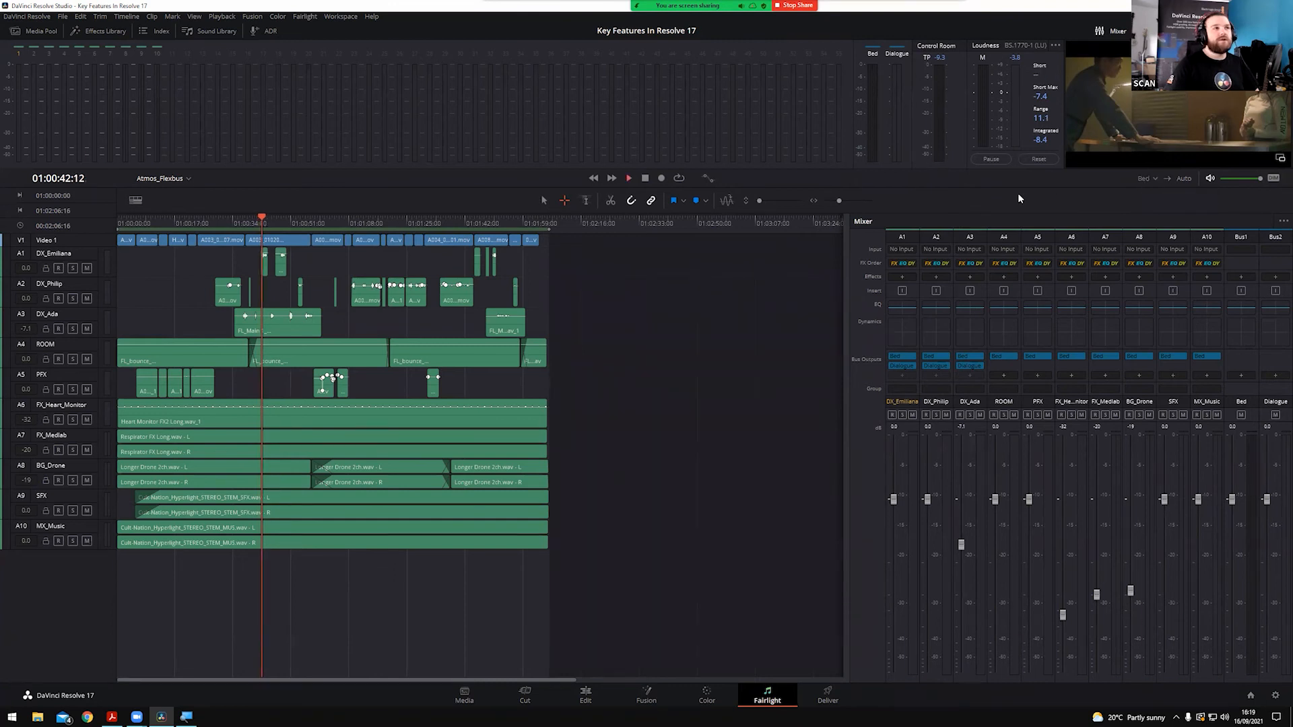
pyautogui.press('space')
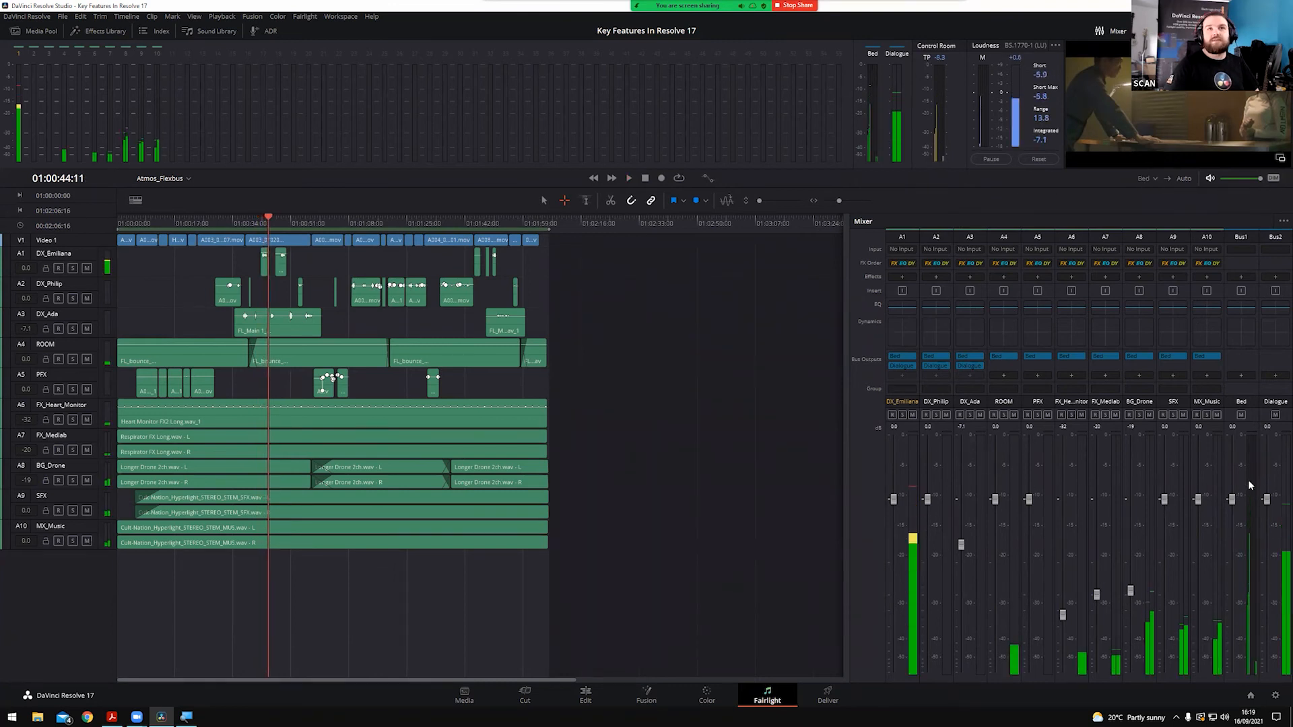
# Switch the monitoring source to the Dialogue bus and play the timeline up to 01:00:50:09
pyautogui.click(1152, 178)
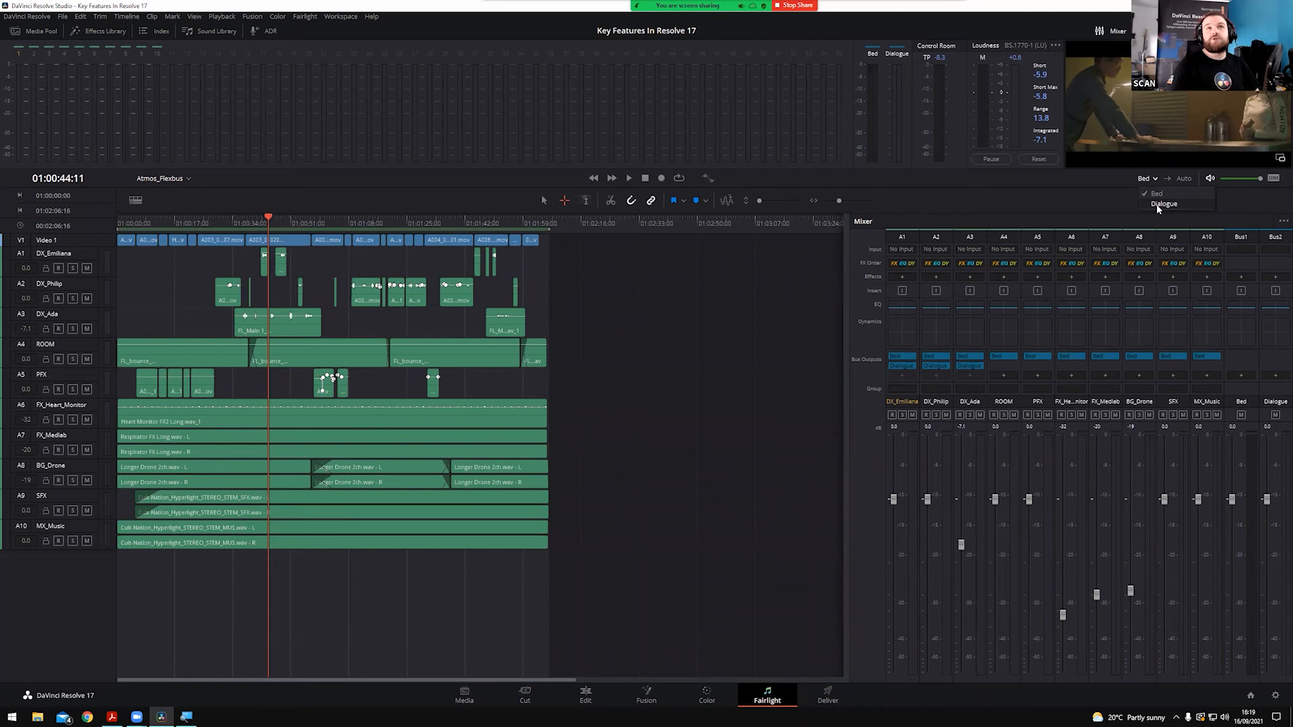
pyautogui.click(1157, 204)
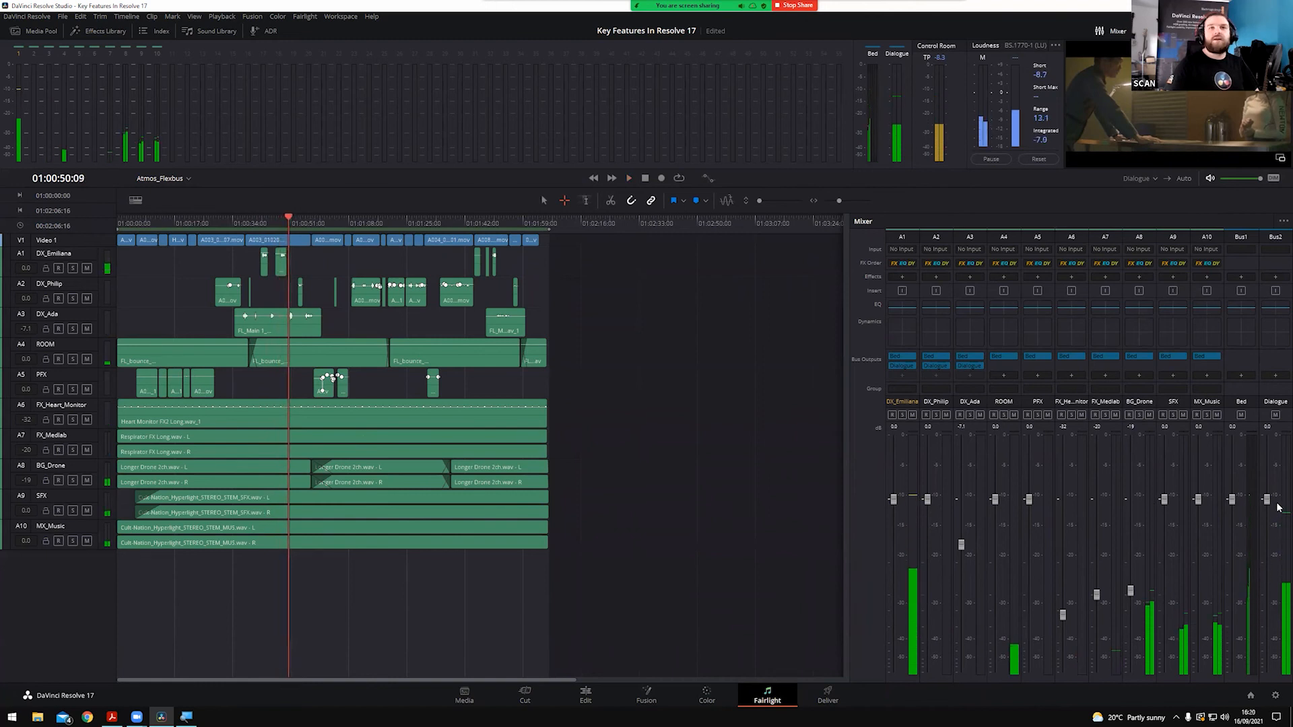
pyautogui.press('space')
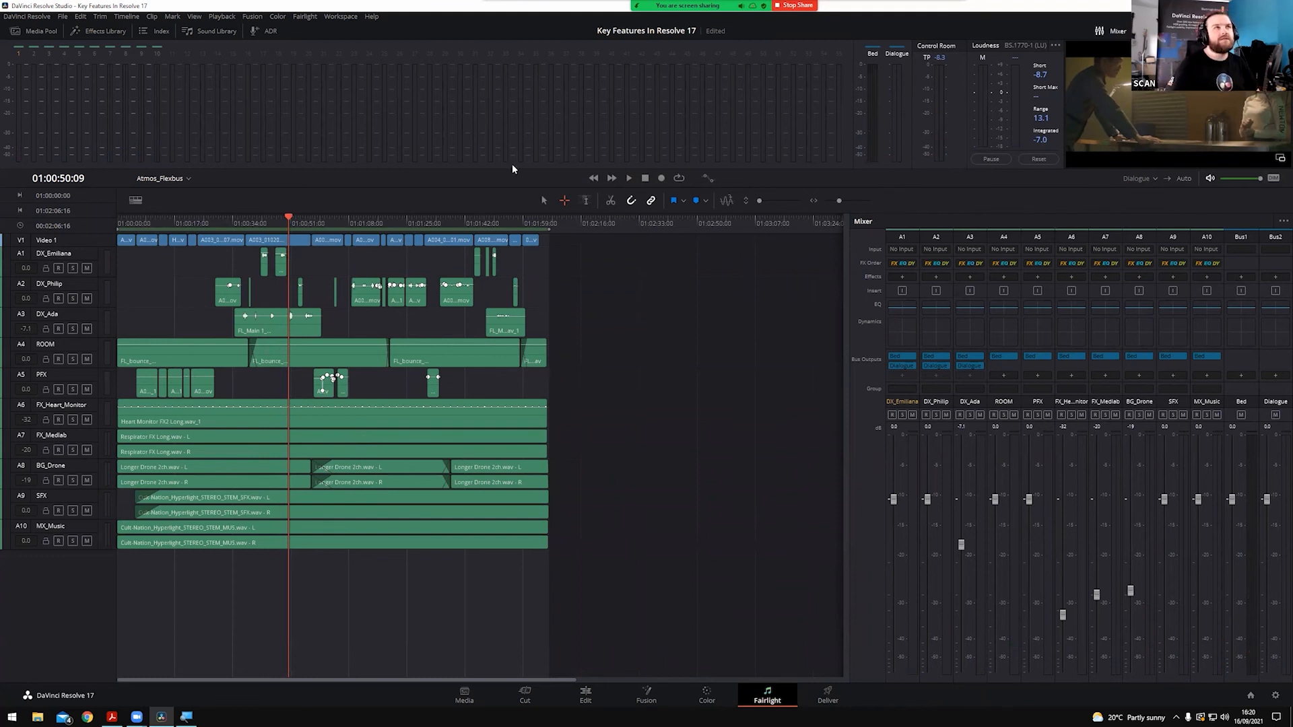
pyautogui.click(340, 16)
pyautogui.click(341, 16)
pyautogui.click(304, 16)
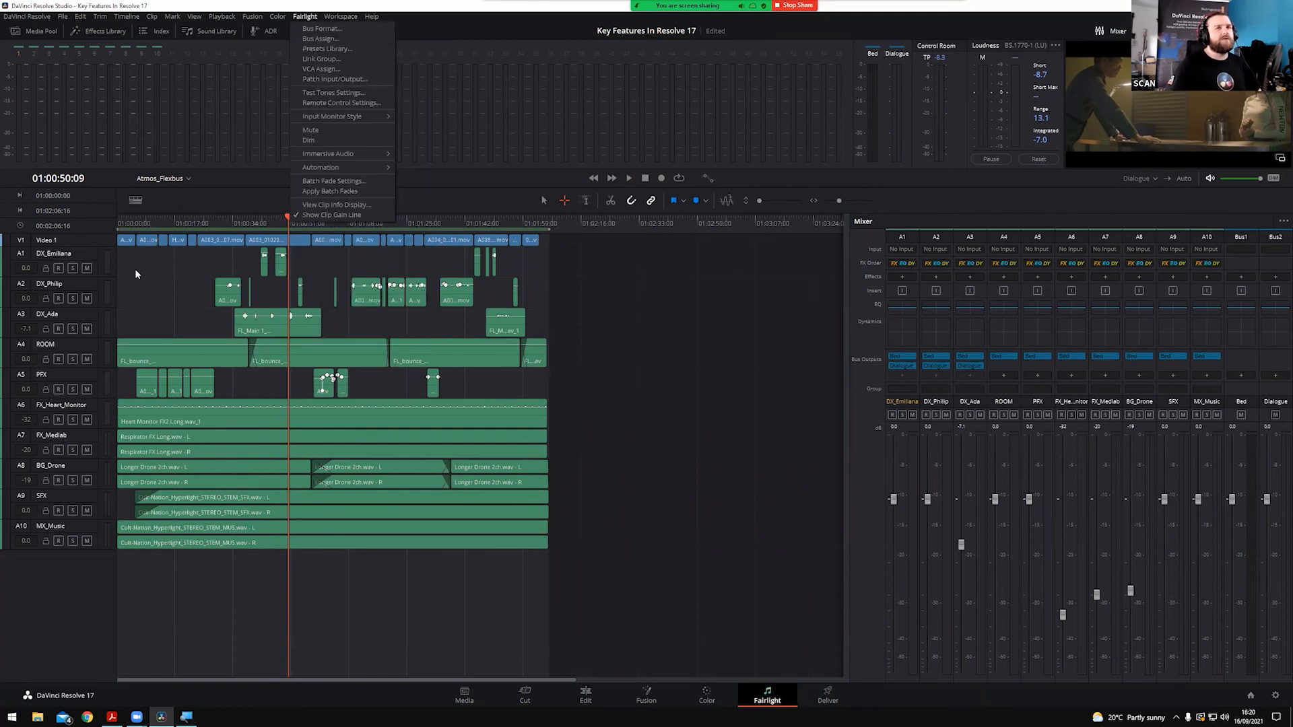
pyautogui.click(735, 407)
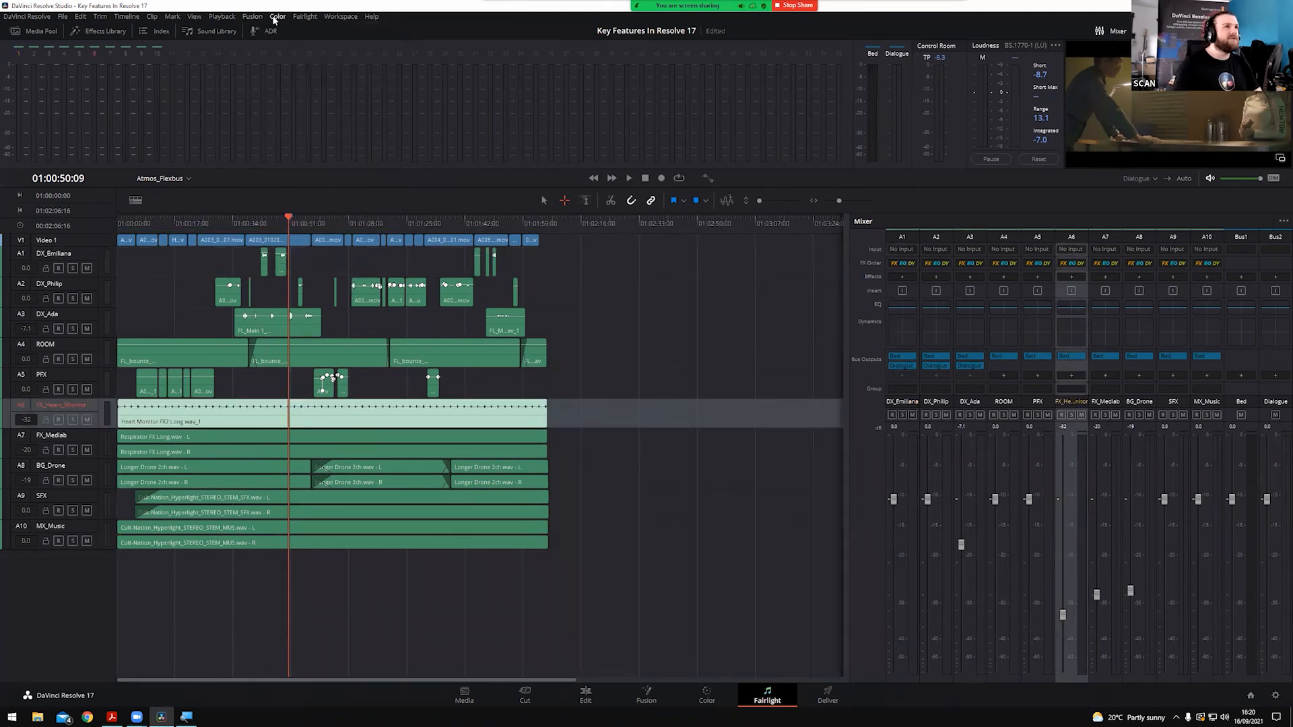
# Change the Dialogue bus format to Mono and play the timeline briefly through it
pyautogui.click(315, 19)
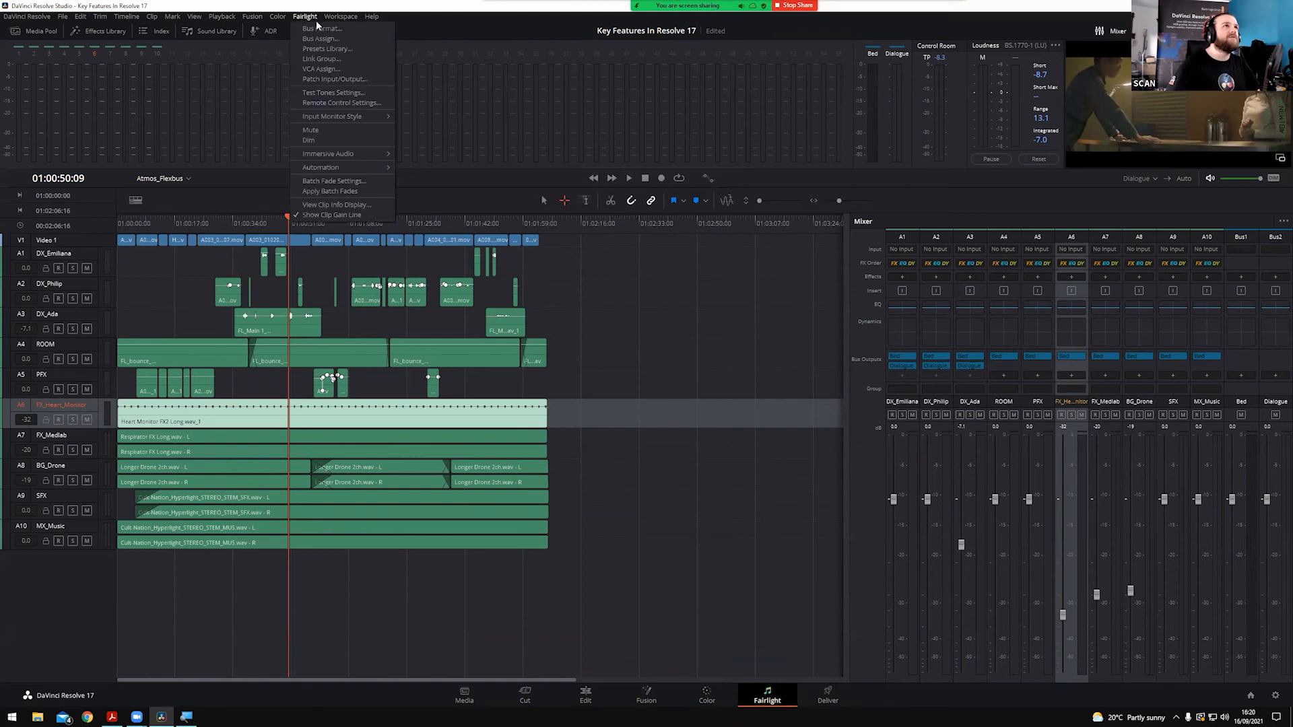
pyautogui.click(316, 28)
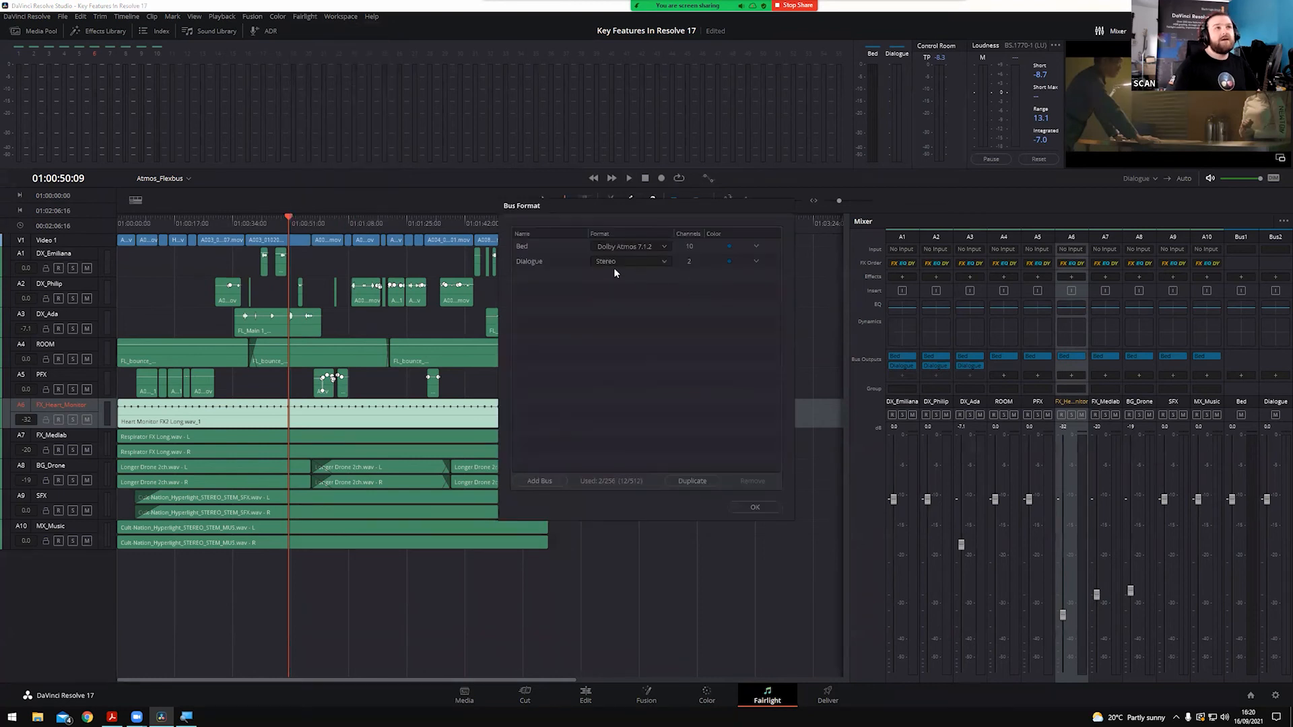
pyautogui.click(633, 262)
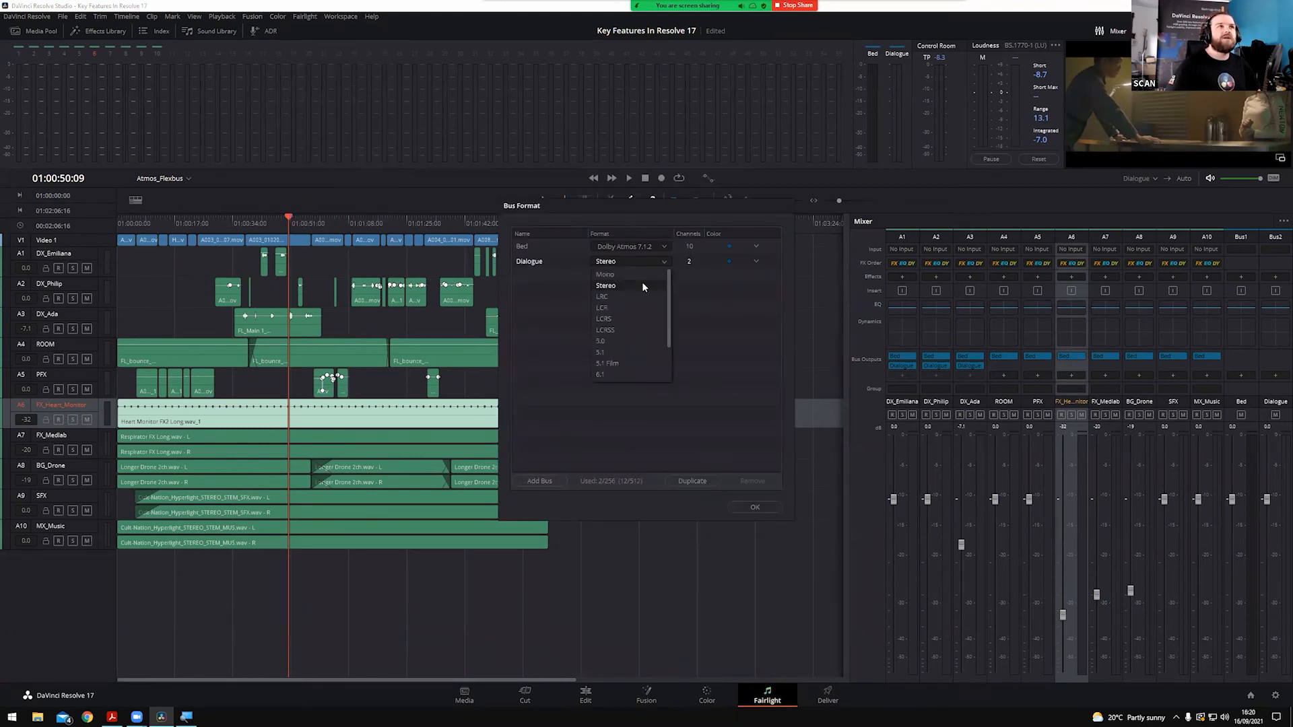
pyautogui.click(641, 285)
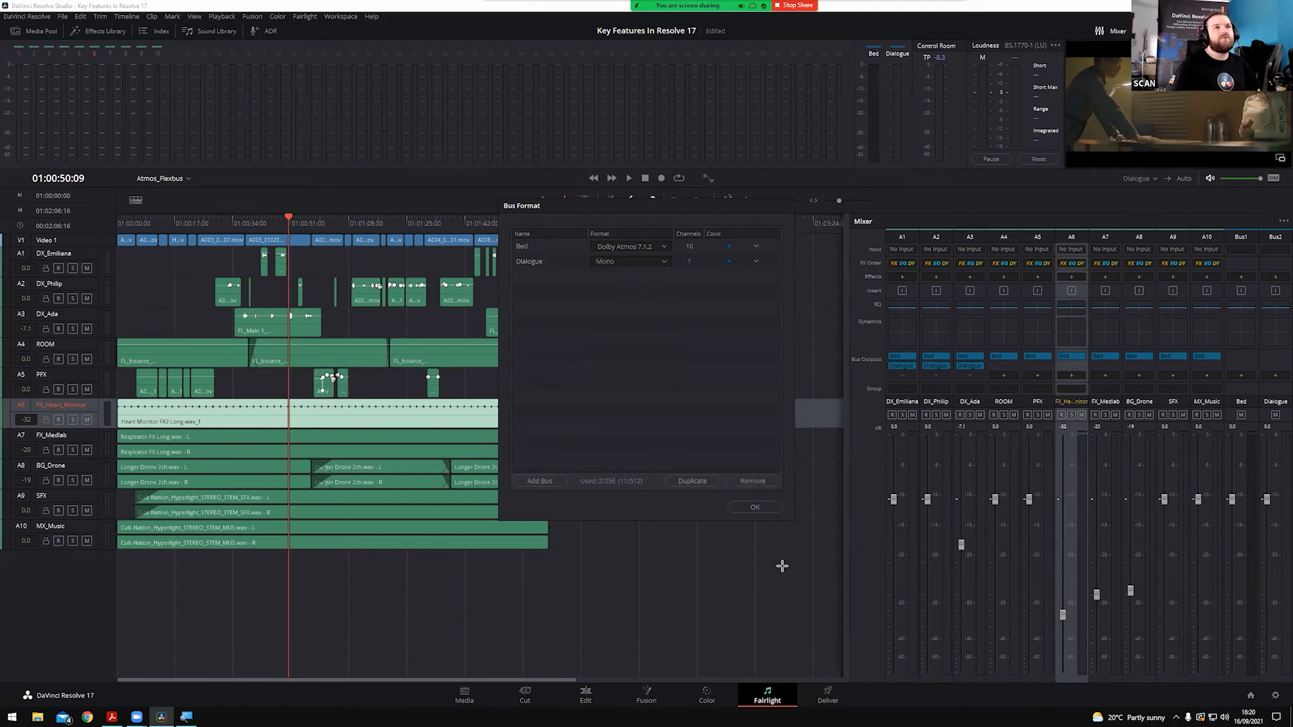
pyautogui.click(757, 508)
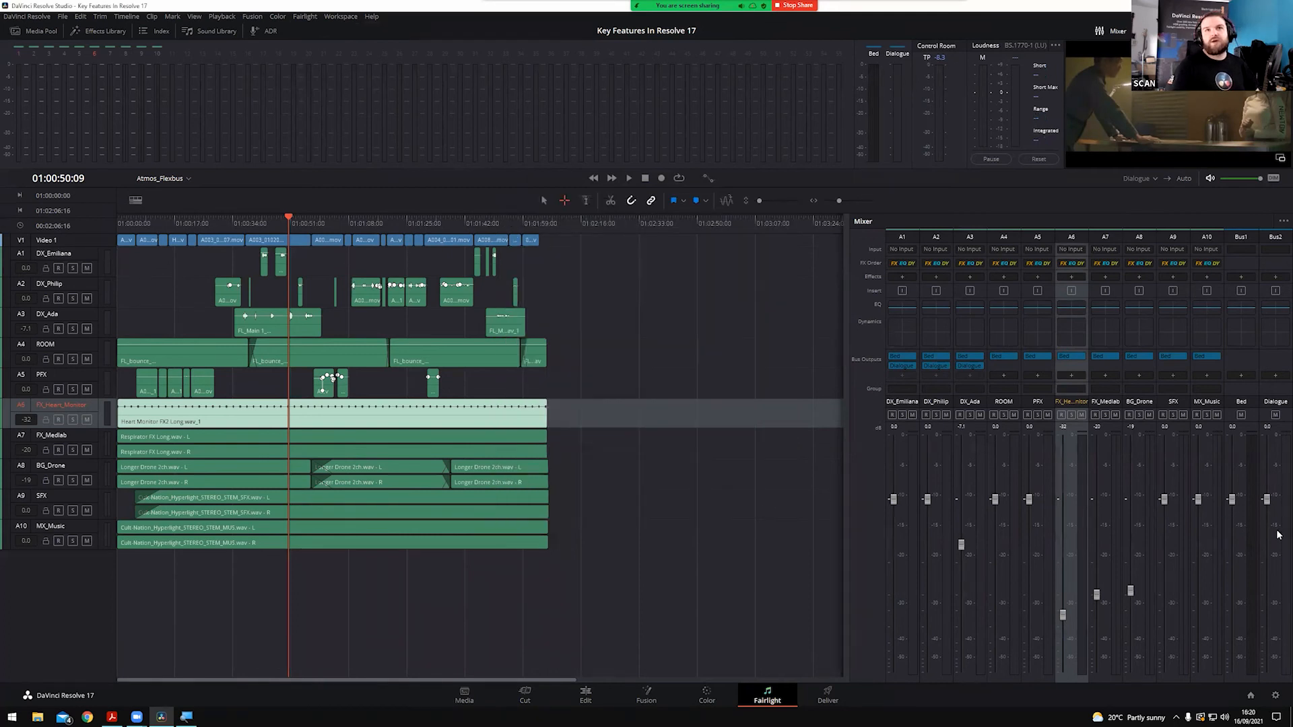
pyautogui.press('space')
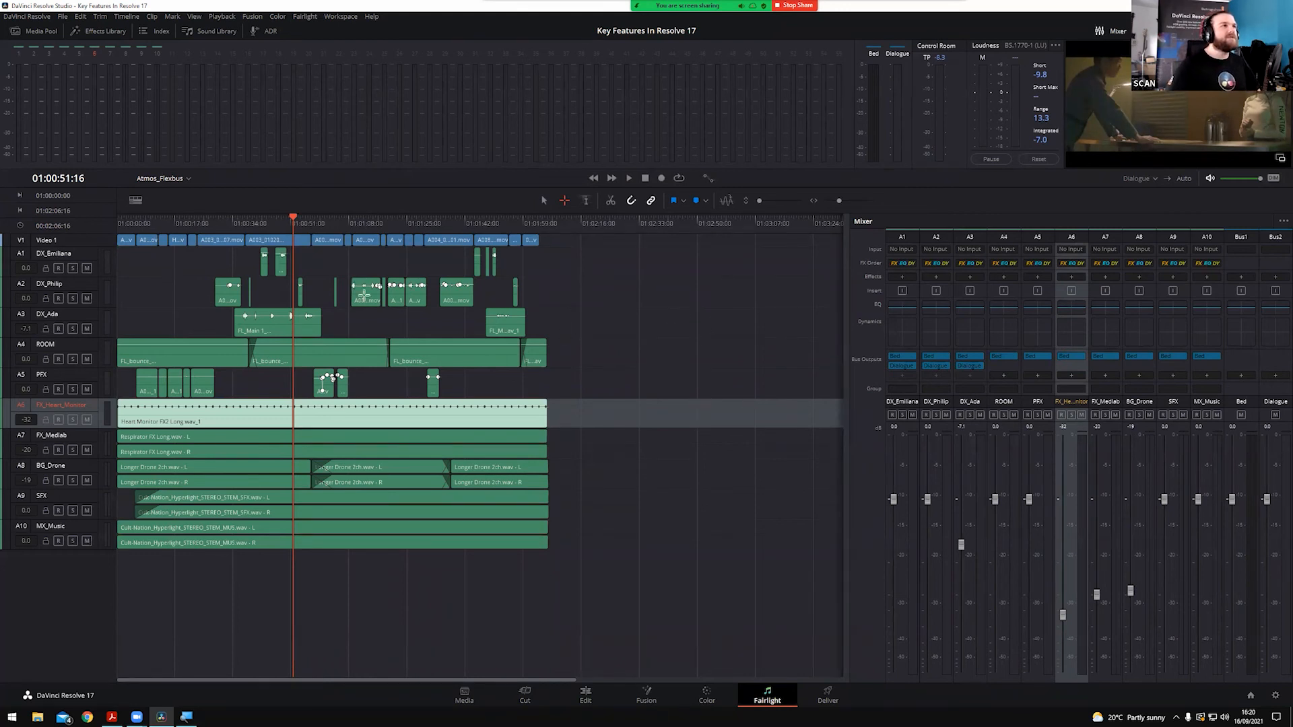
# Move the track selection from FX_Heart_Monitor to the A10 MX_Music track
pyautogui.press('Up')
pyautogui.press('Down')
pyautogui.press('Down')
pyautogui.press('Down')
pyautogui.press('Down')
pyautogui.press('Down')
pyautogui.press('Down')
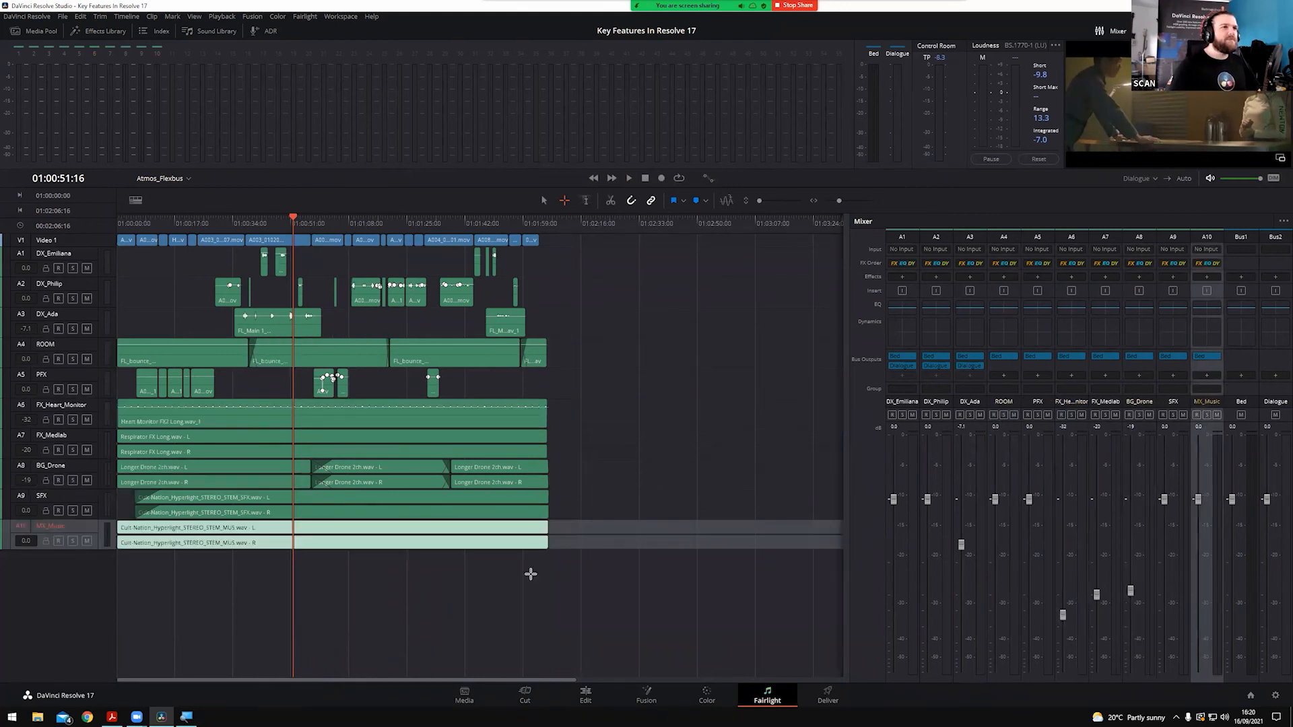
# Play the timeline from about the 29-second mark, lowering the Dialogue bus fader and resetting it to 0.0
pyautogui.click(305, 17)
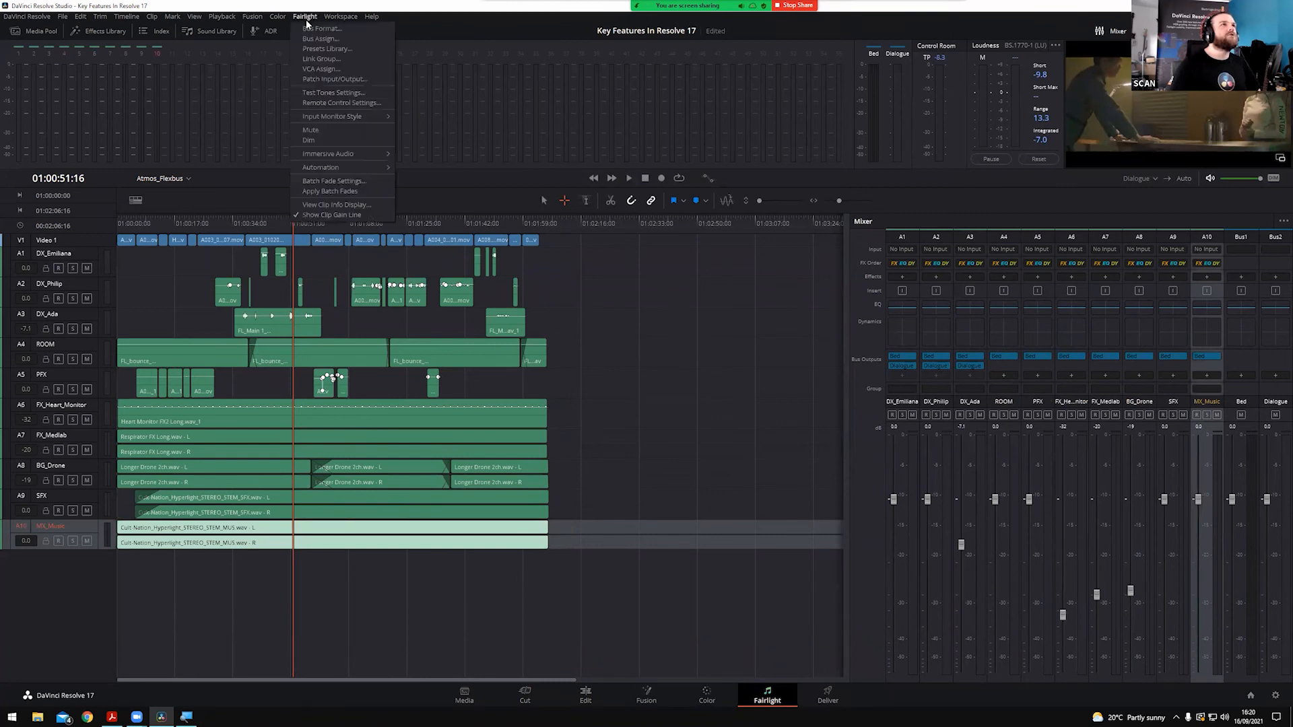
pyautogui.click(1273, 386)
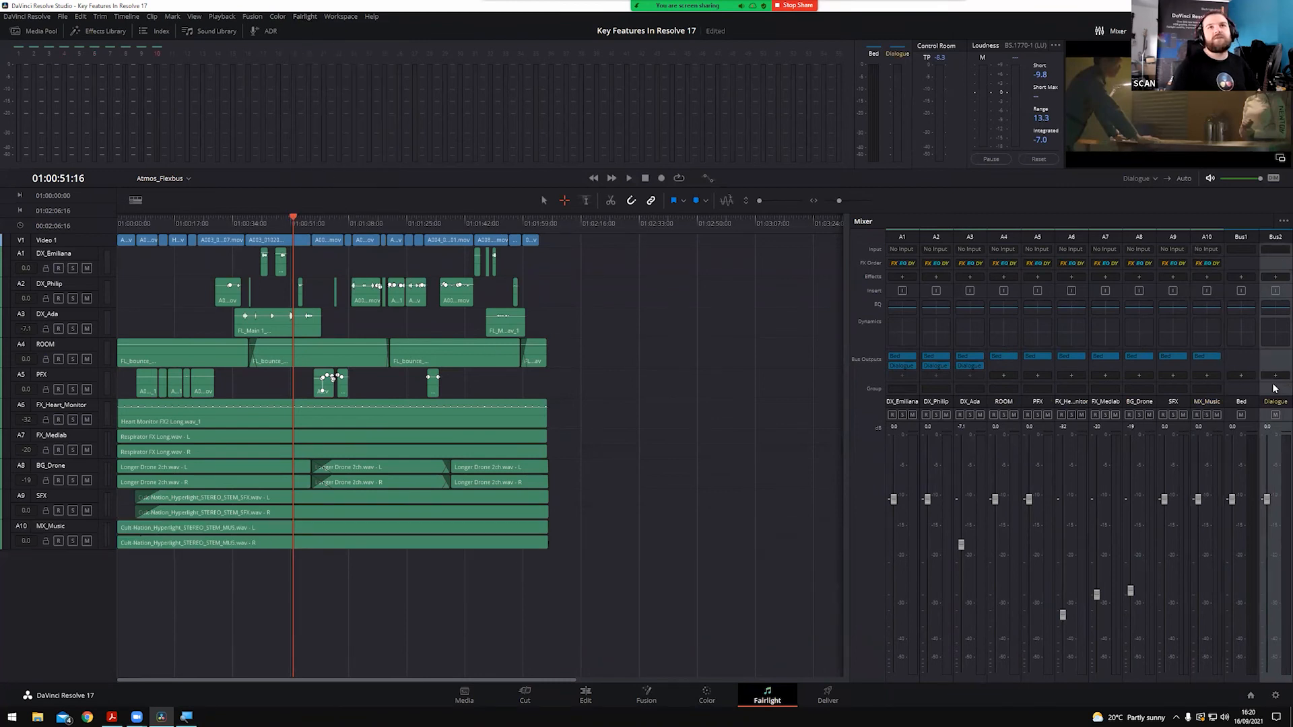
pyautogui.press('space')
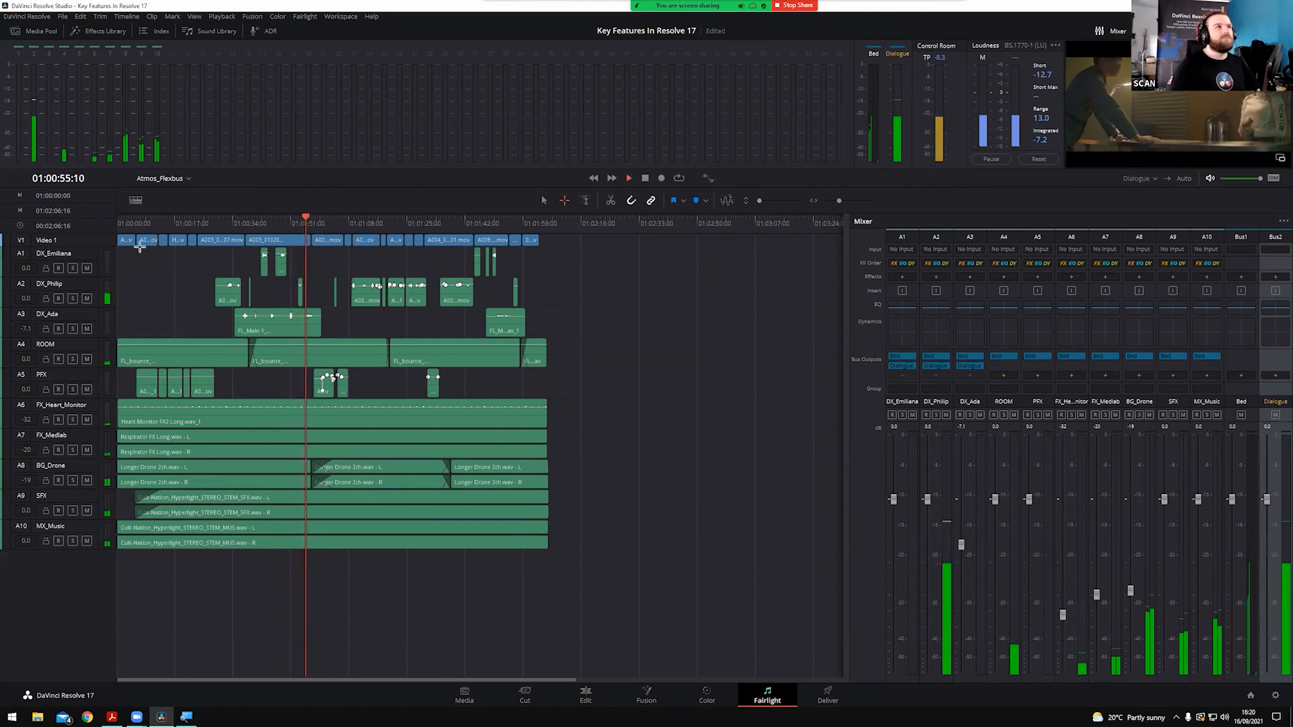
pyautogui.click(217, 221)
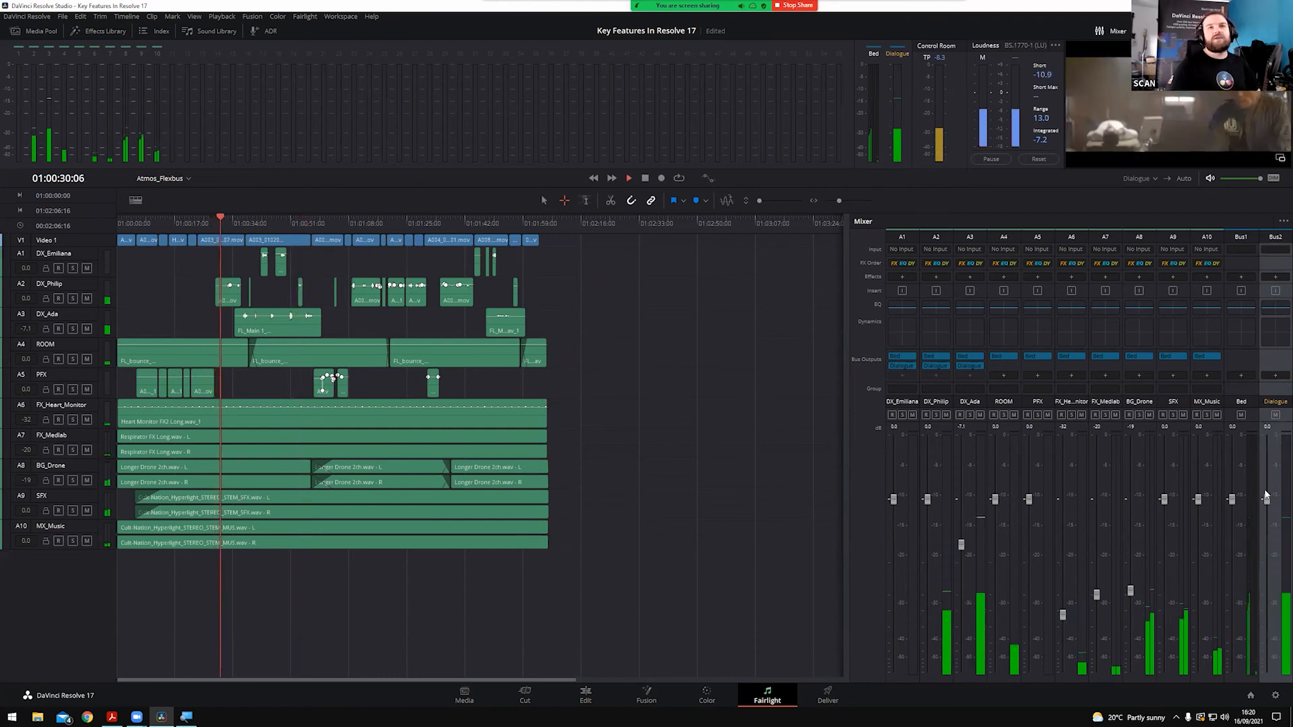
pyautogui.moveTo(1267, 499); pyautogui.dragTo(1267, 536)
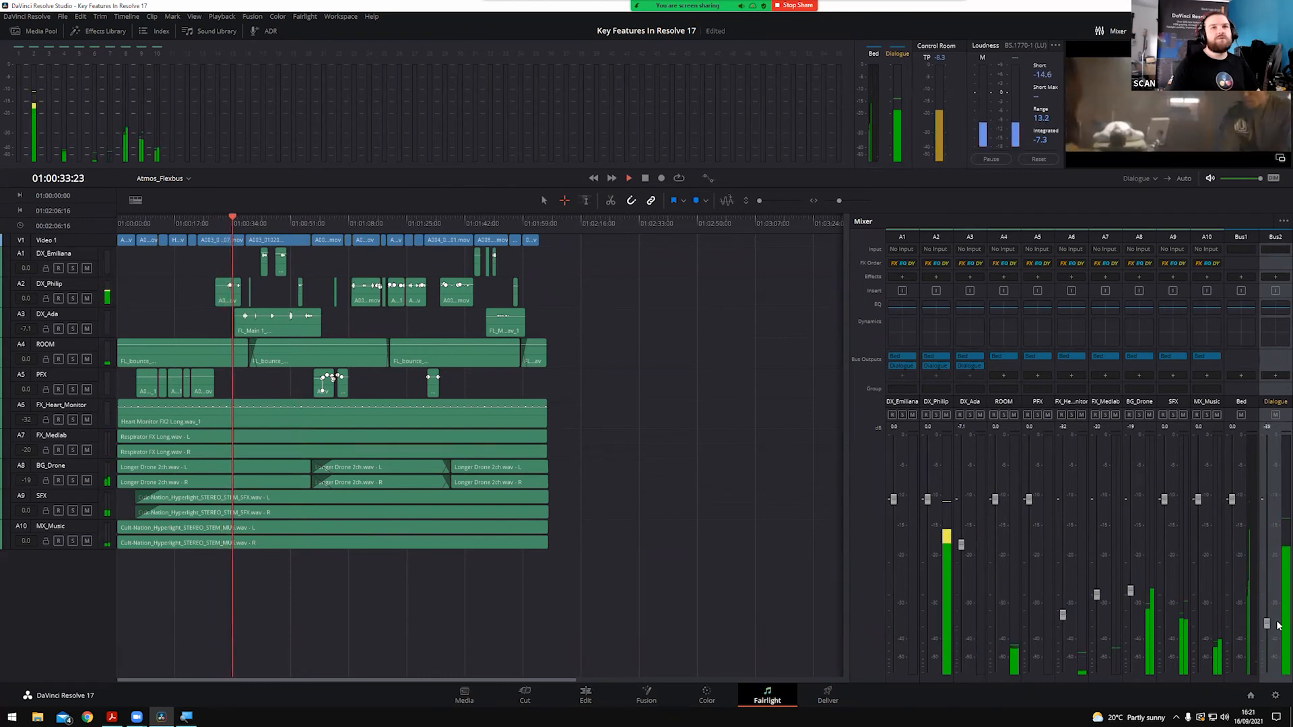
pyautogui.doubleClick(1267, 539)
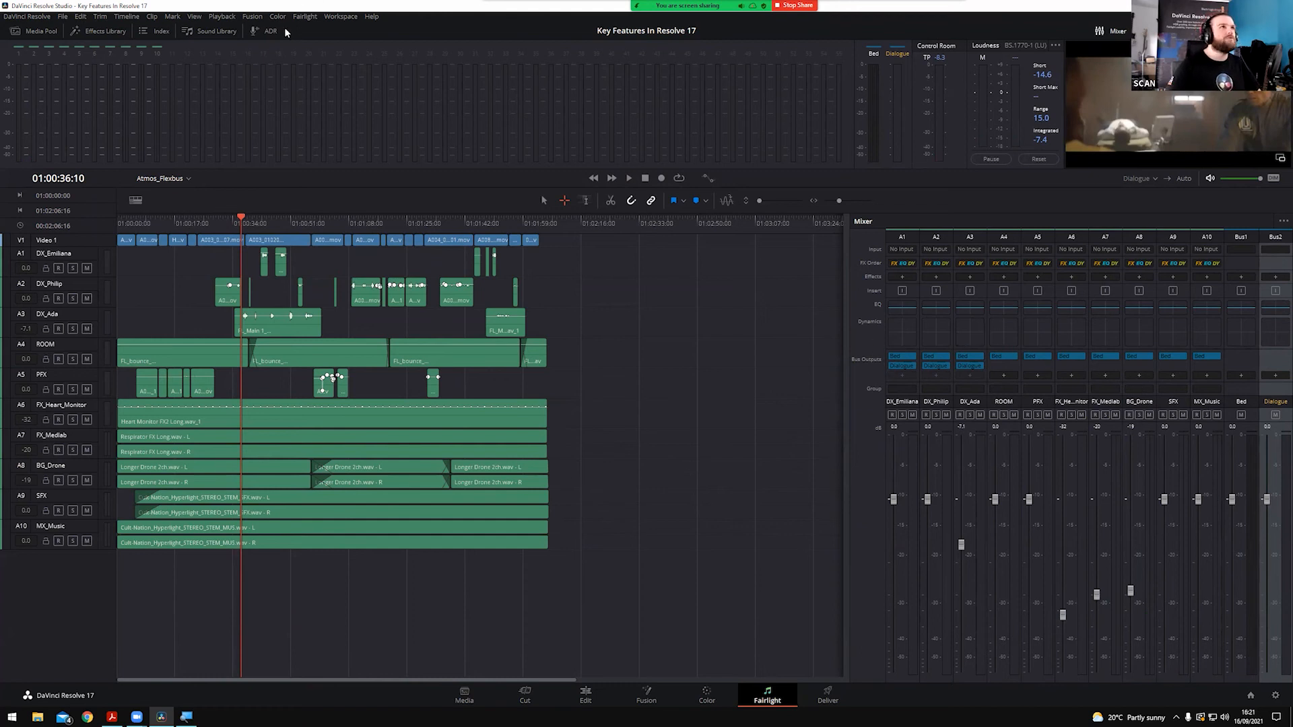
# Add a new mono bus named Dialogue_FX to the bus format list
pyautogui.click(306, 17)
pyautogui.click(337, 33)
pyautogui.click(538, 481)
pyautogui.doubleClick(539, 277)
pyautogui.write('Dialogue_')
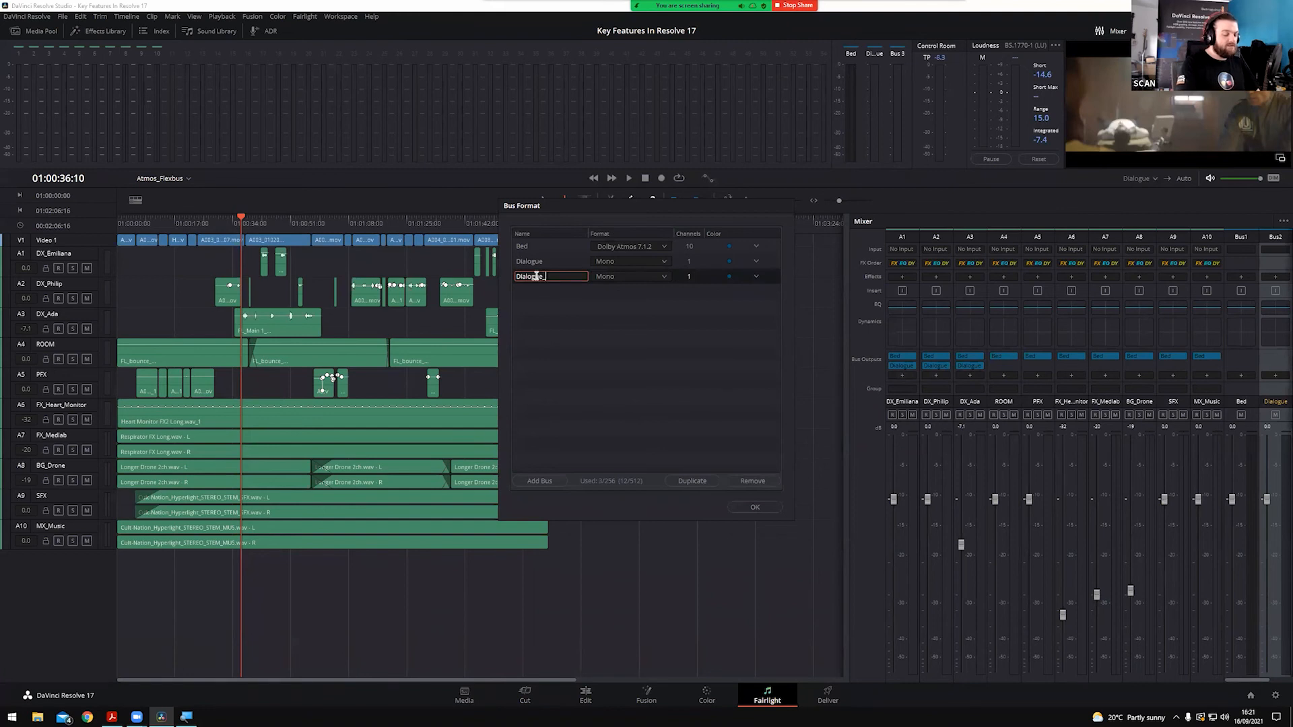
pyautogui.write(' FX')
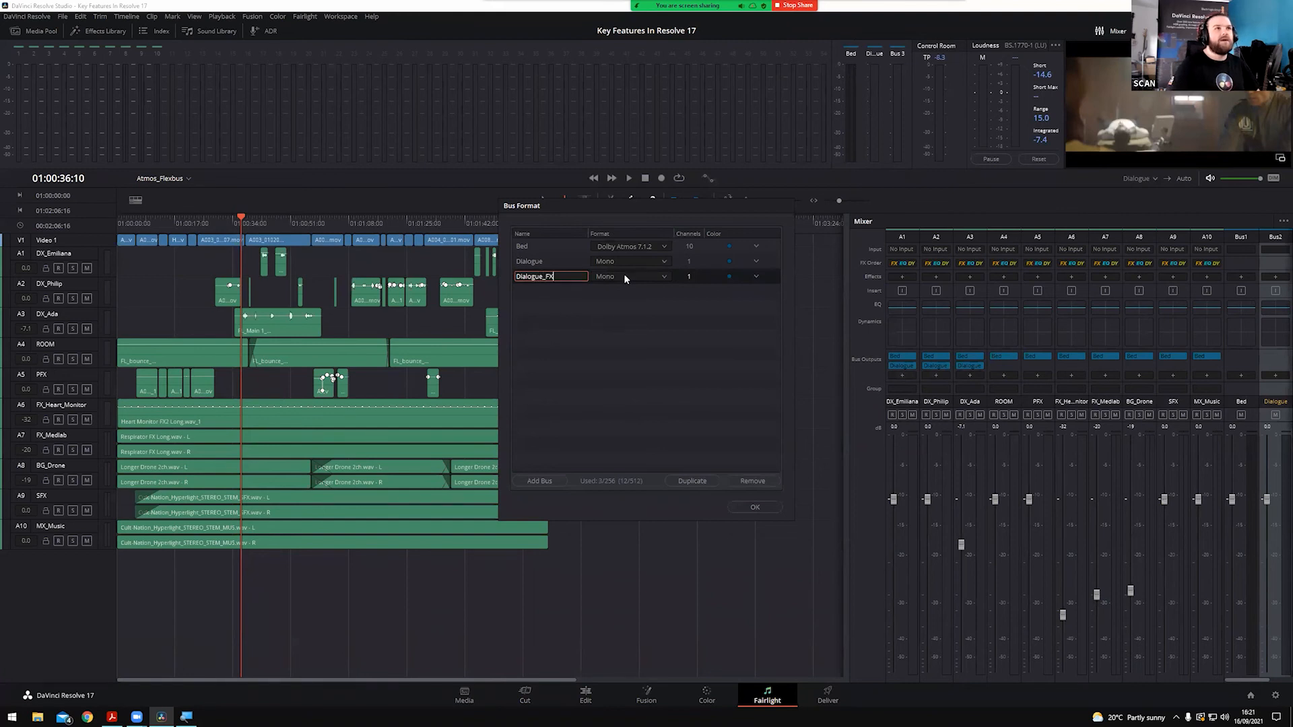
pyautogui.press('Return')
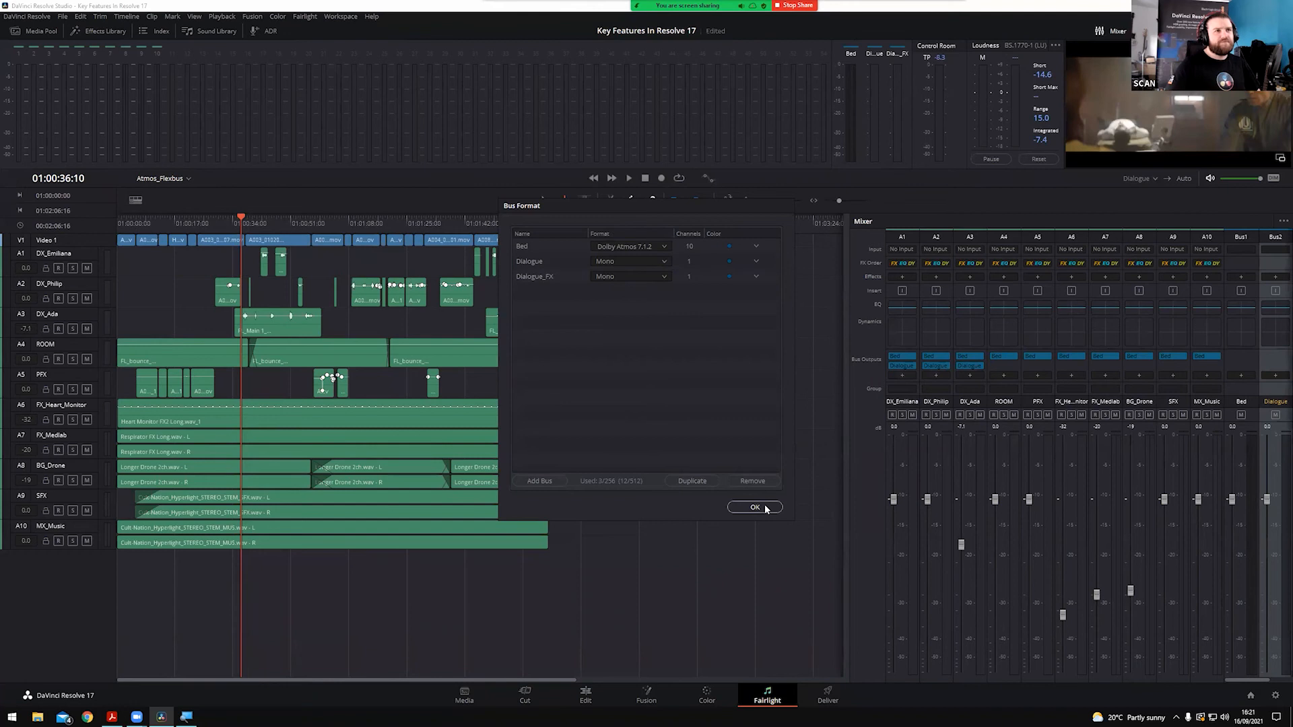
pyautogui.click(766, 508)
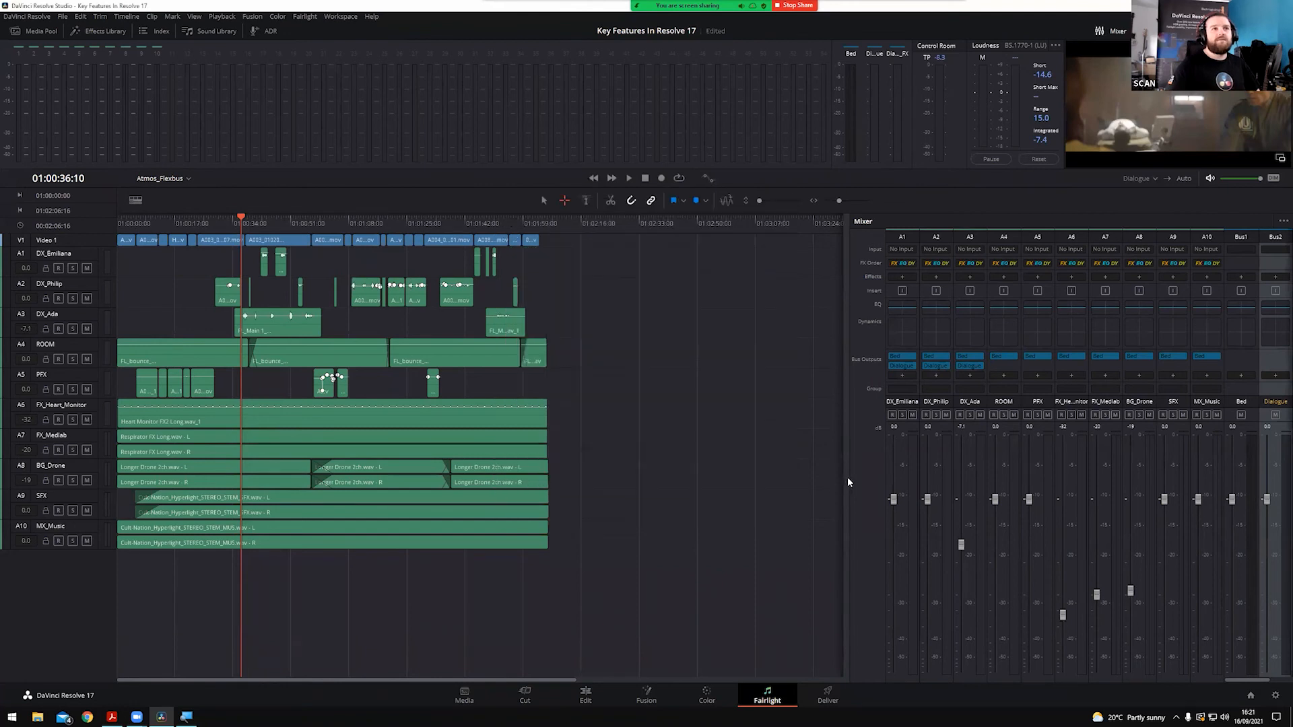
# Widen the mixer to show all three bus strips and route the Dialogue bus output to Dialogue_FX
pyautogui.moveTo(847, 478); pyautogui.dragTo(767, 473)
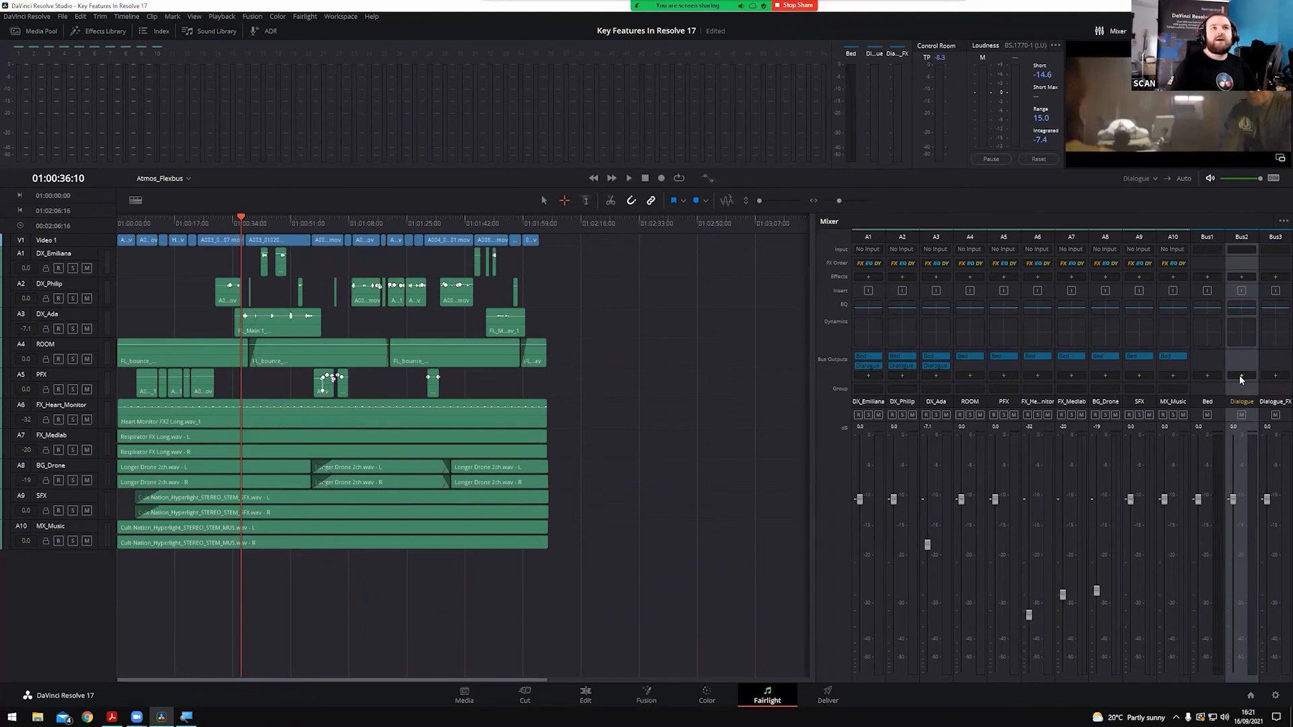
pyautogui.click(304, 17)
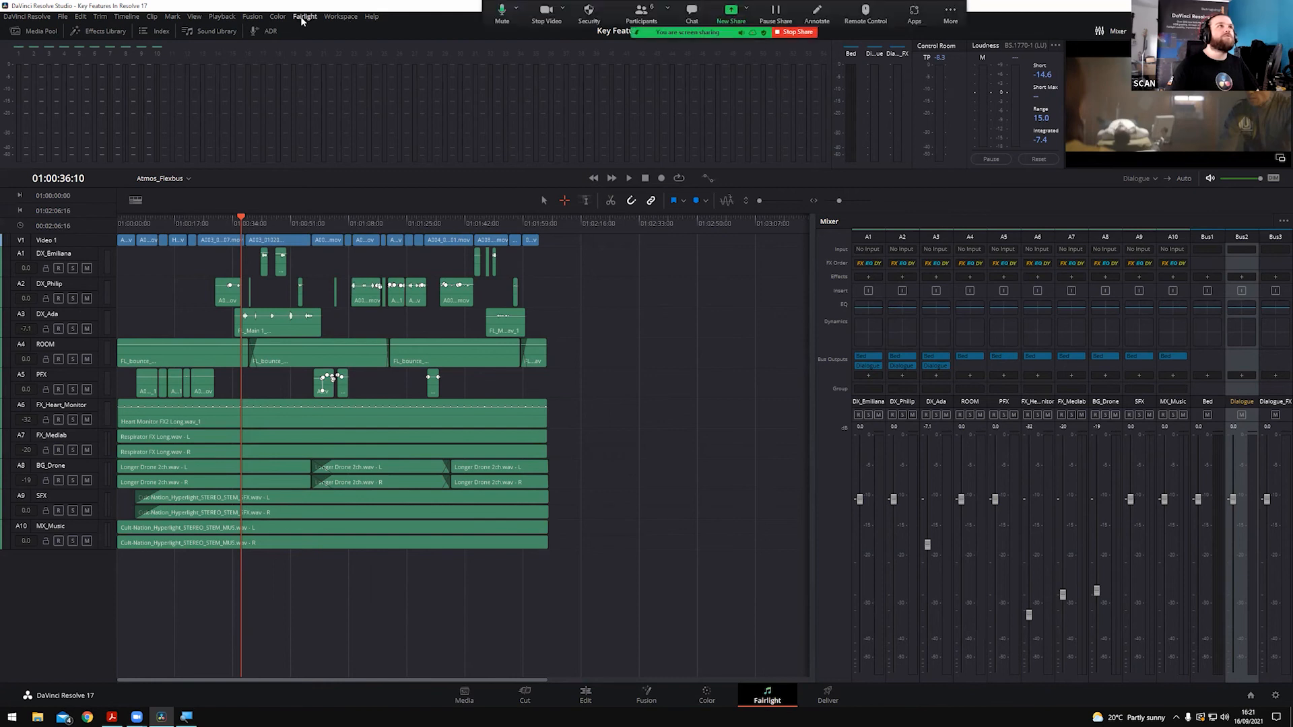
pyautogui.click(831, 372)
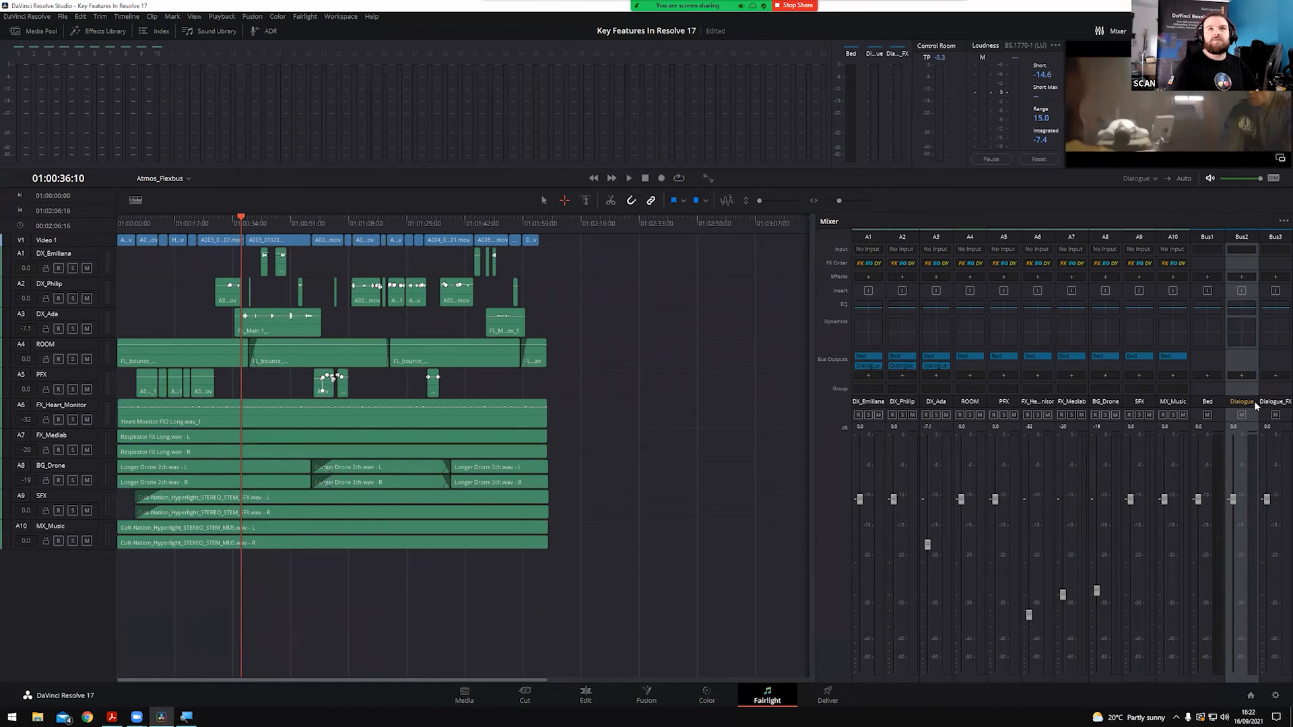
pyautogui.click(1242, 376)
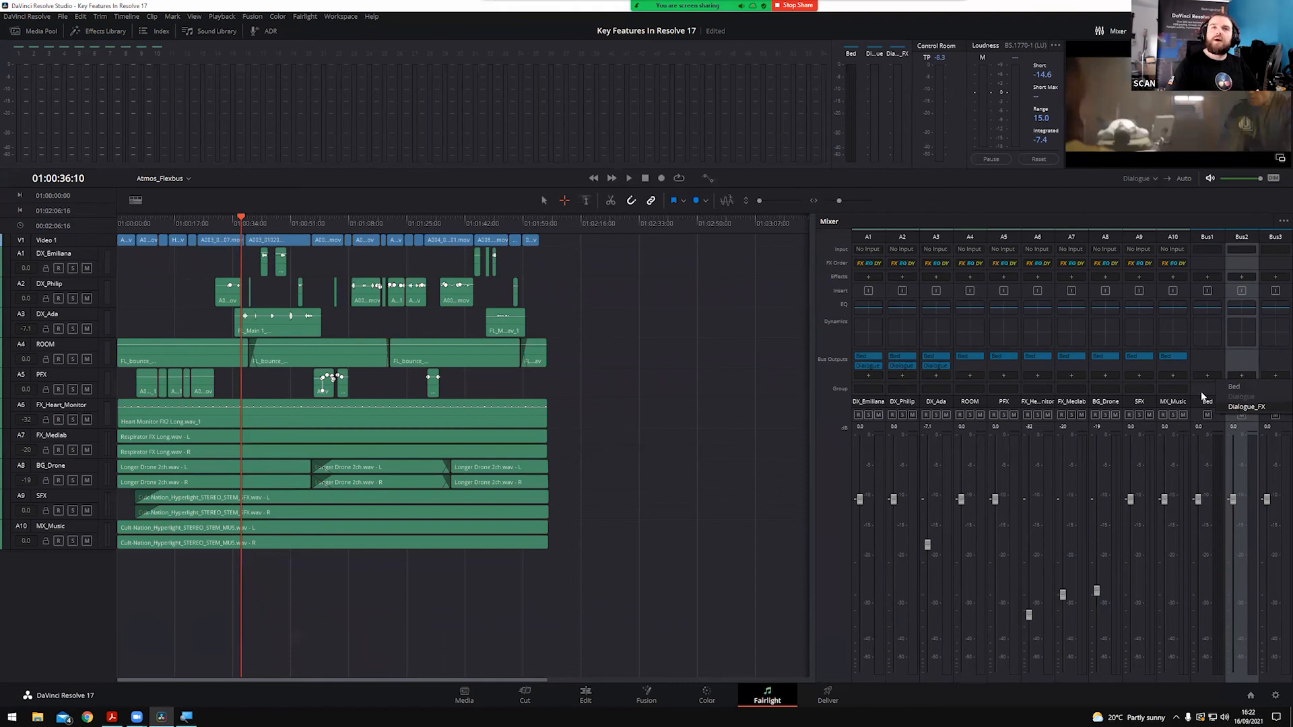
pyautogui.click(1238, 405)
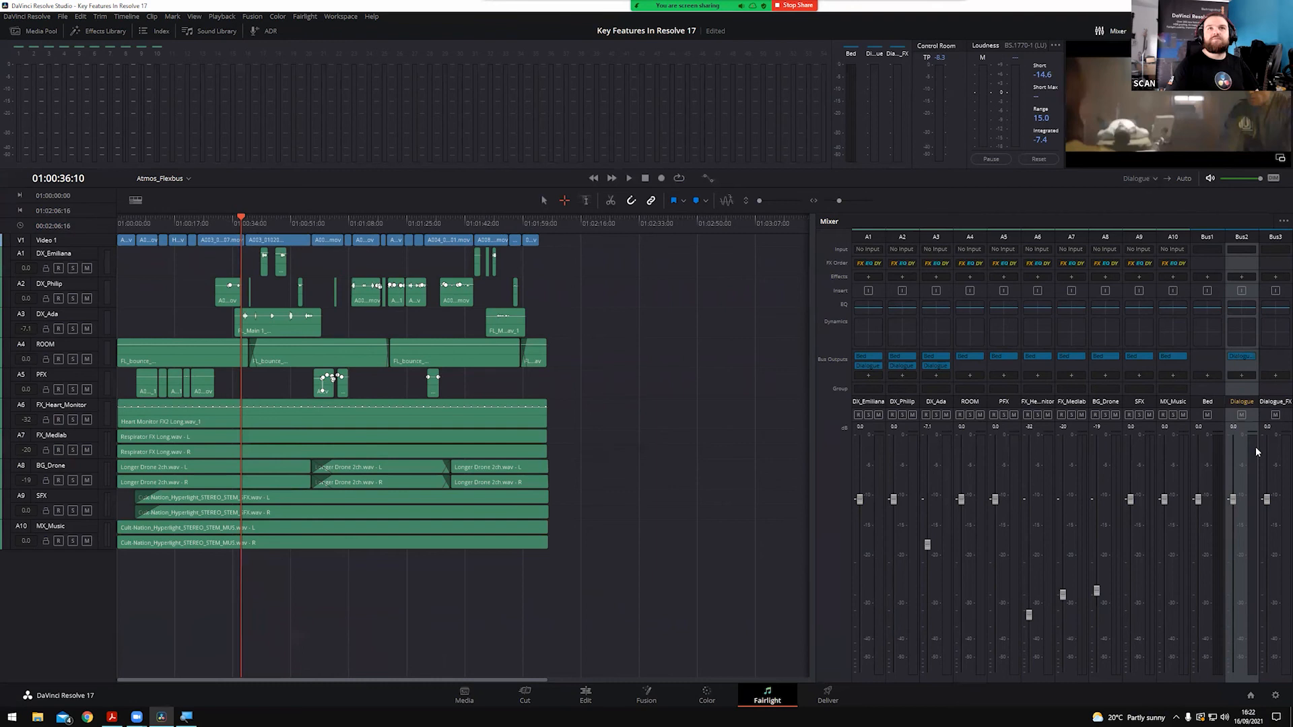
# Insert an Echo effect on the Dialogue_FX bus and move its settings window clear of the mixer
pyautogui.click(1273, 391)
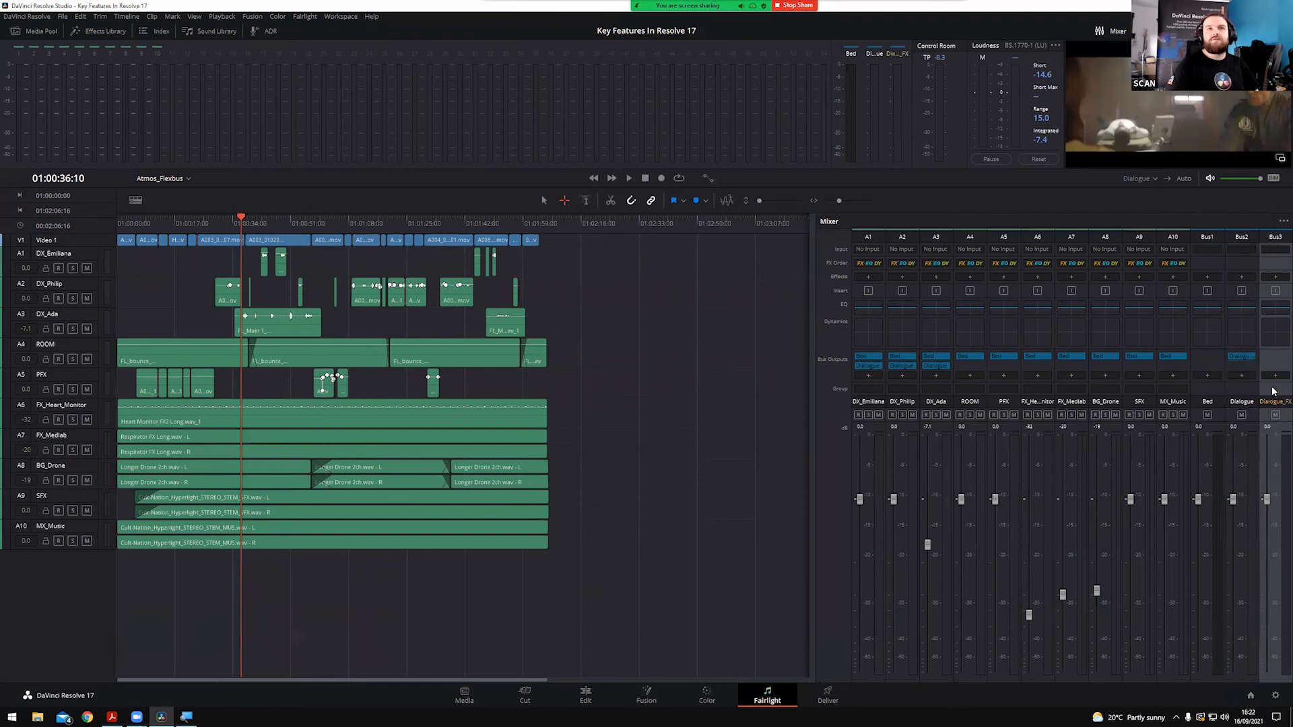
pyautogui.click(1276, 278)
pyautogui.moveTo(1247, 301)
pyautogui.moveTo(1192, 303)
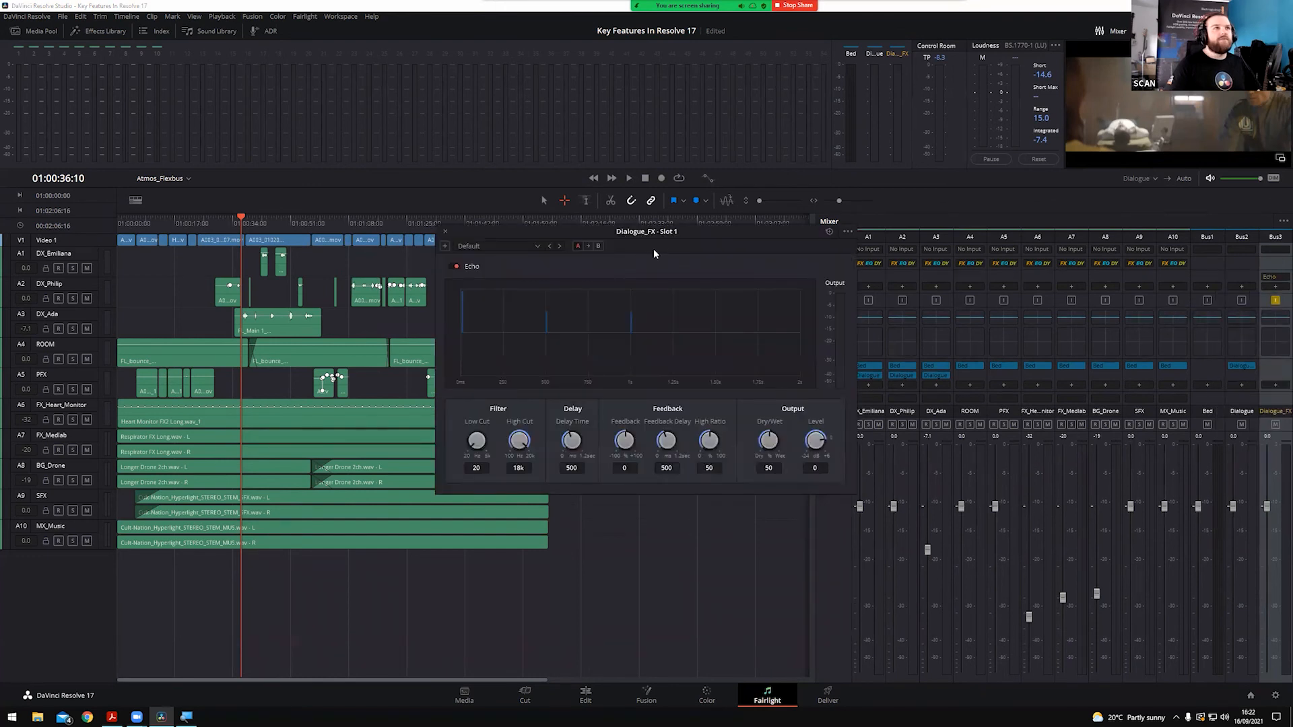
pyautogui.moveTo(666, 237); pyautogui.dragTo(557, 218)
# Switch the monitoring source to Dialogue_FX, play the timeline to 01:00:40:09 to hear the echo, and close the effect window
pyautogui.click(1156, 179)
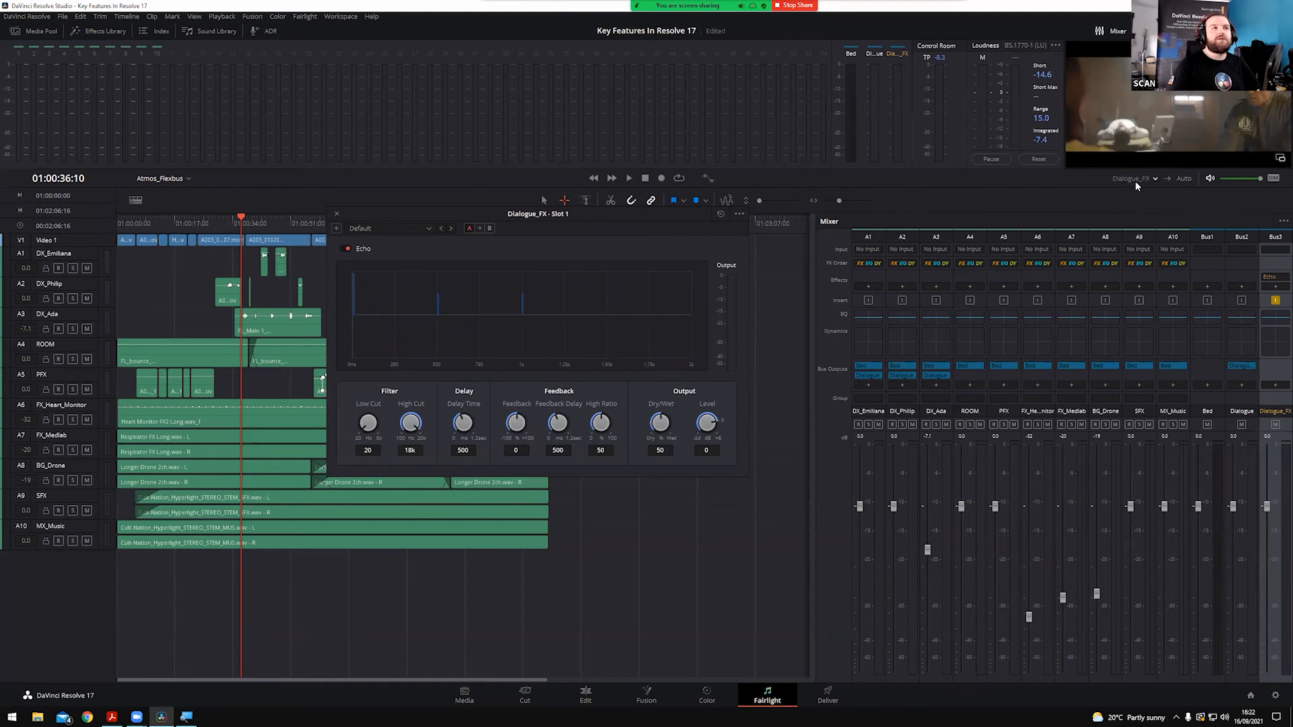
pyautogui.press('space')
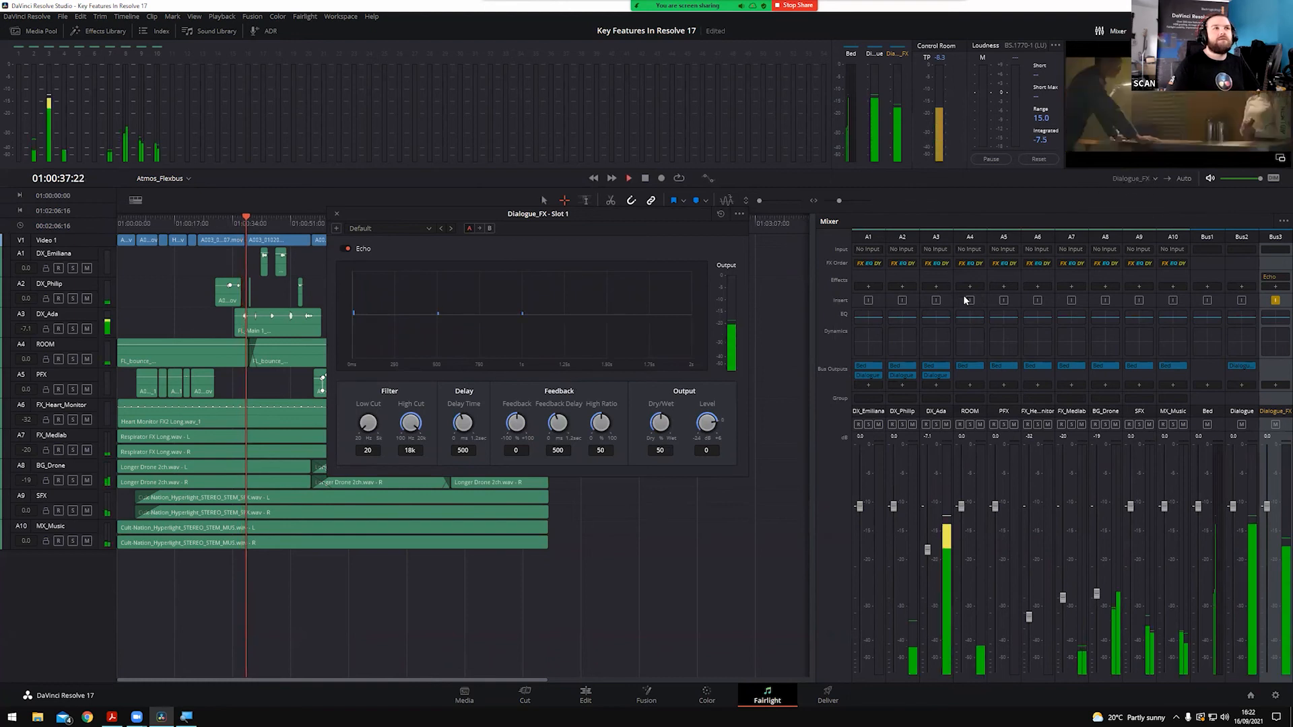
pyautogui.press('space')
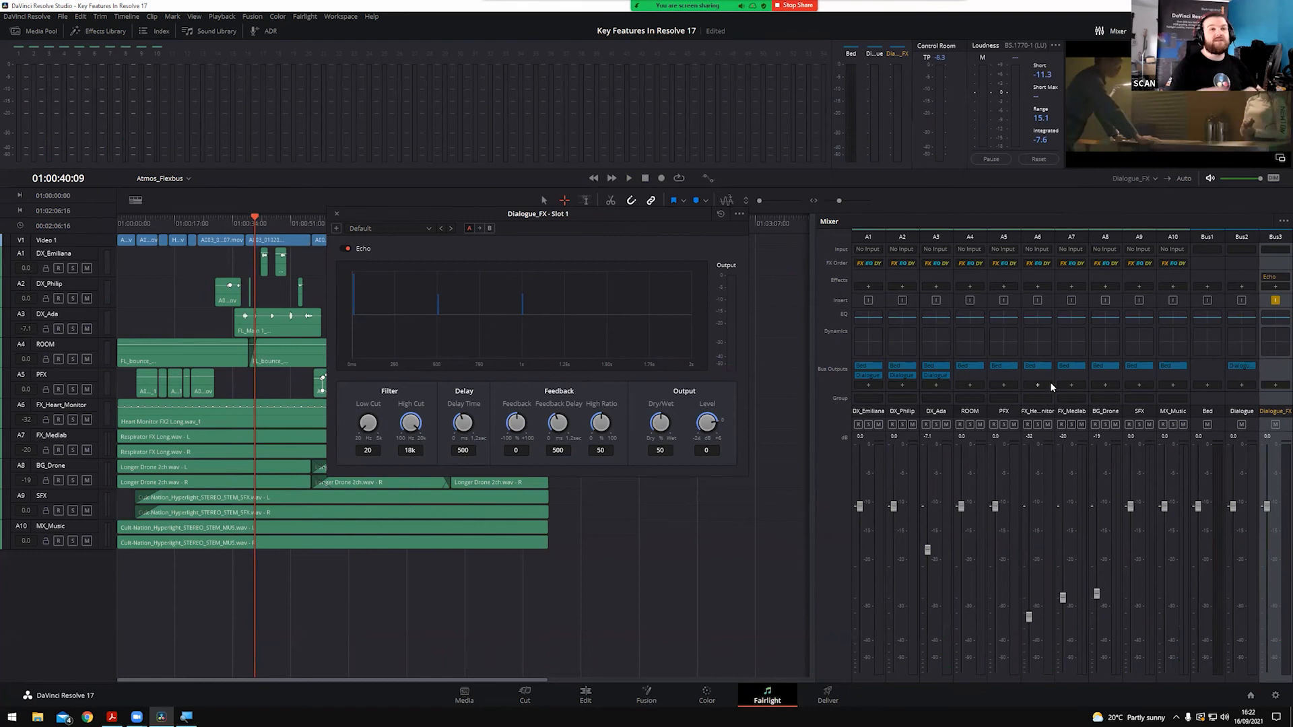
pyautogui.click(338, 214)
pyautogui.click(1242, 441)
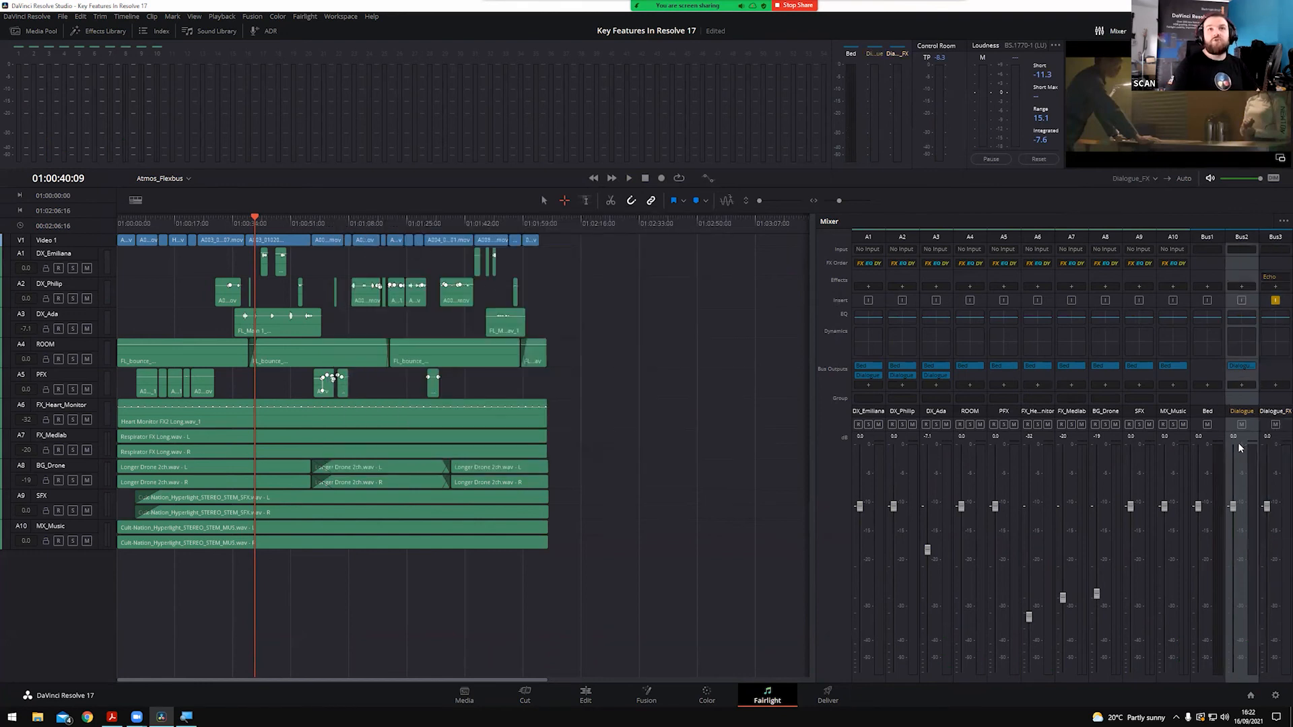
pyautogui.click(1206, 398)
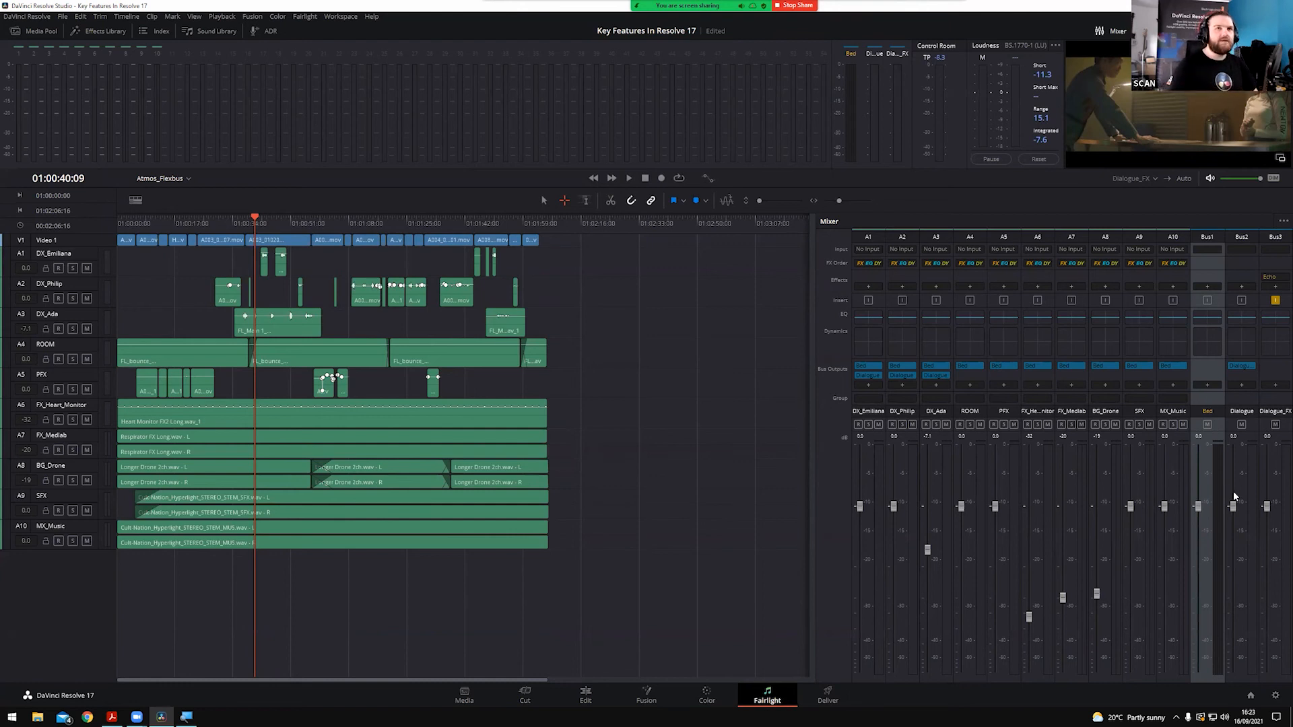
pyautogui.click(769, 423)
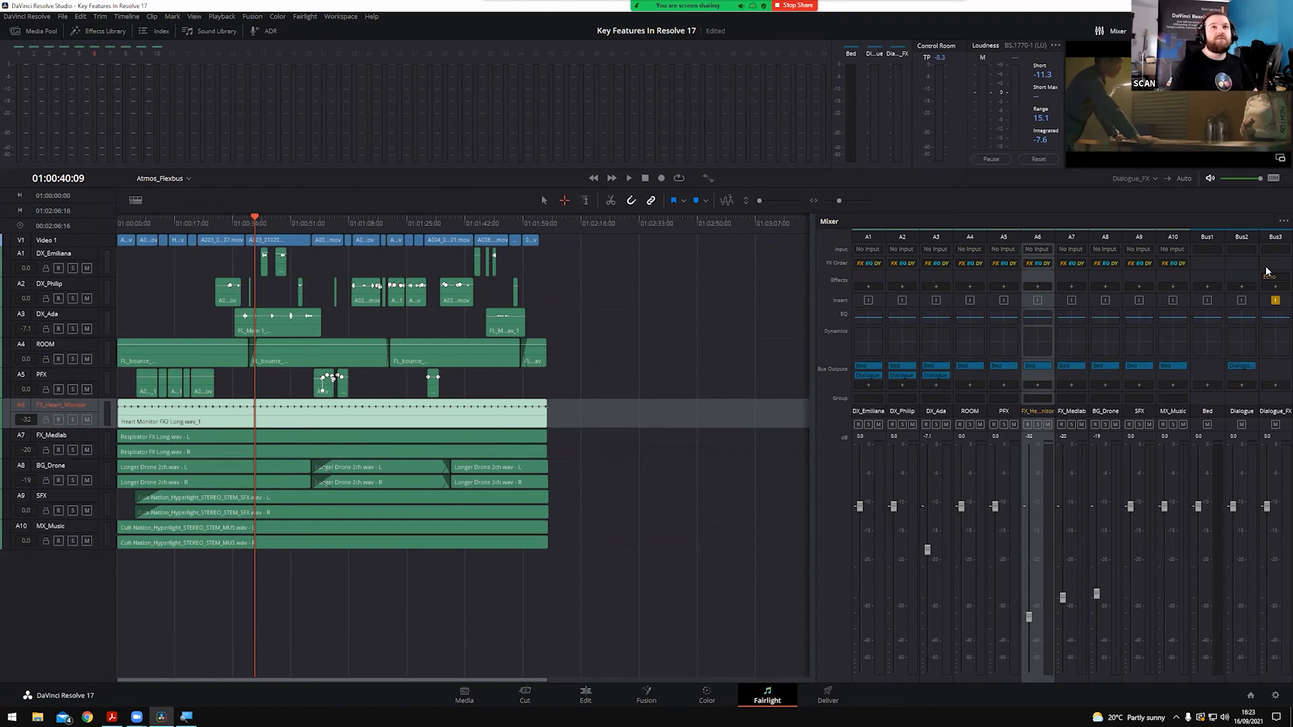
pyautogui.click(1218, 271)
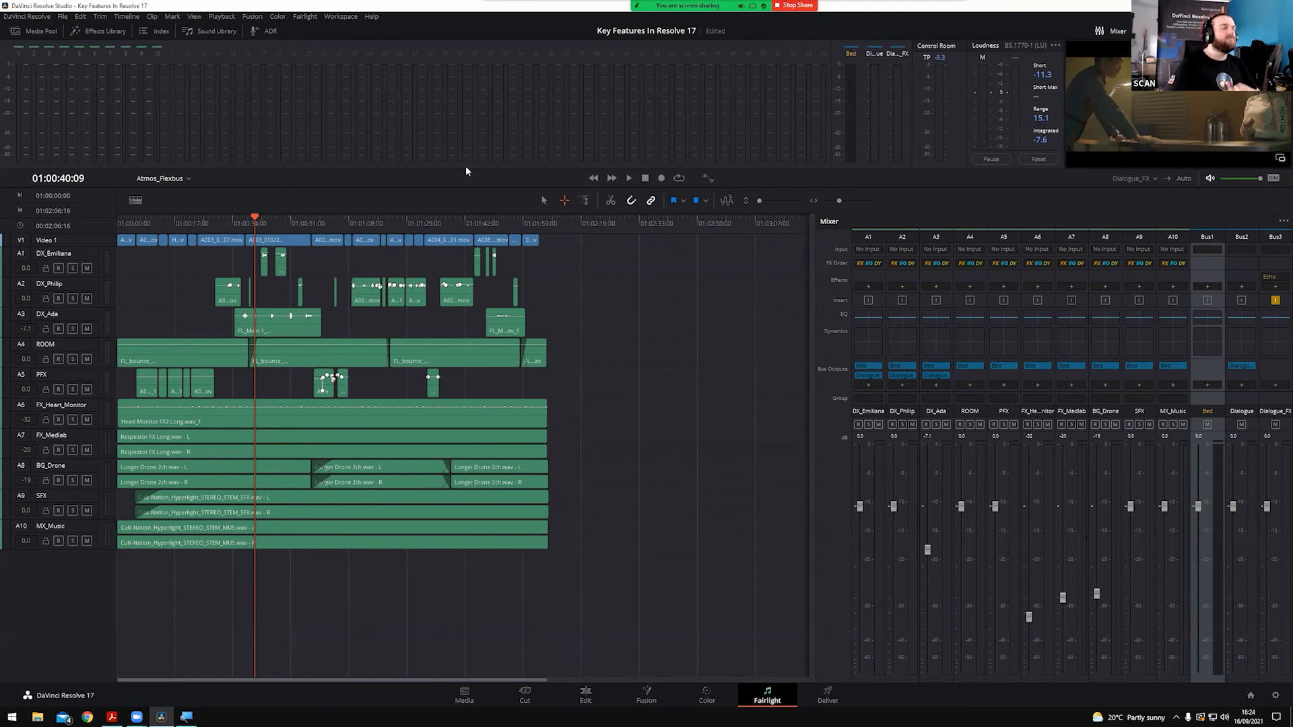
# Examine the list of buses and their formats in the Bus Format settings, and close them unchanged
pyautogui.click(305, 16)
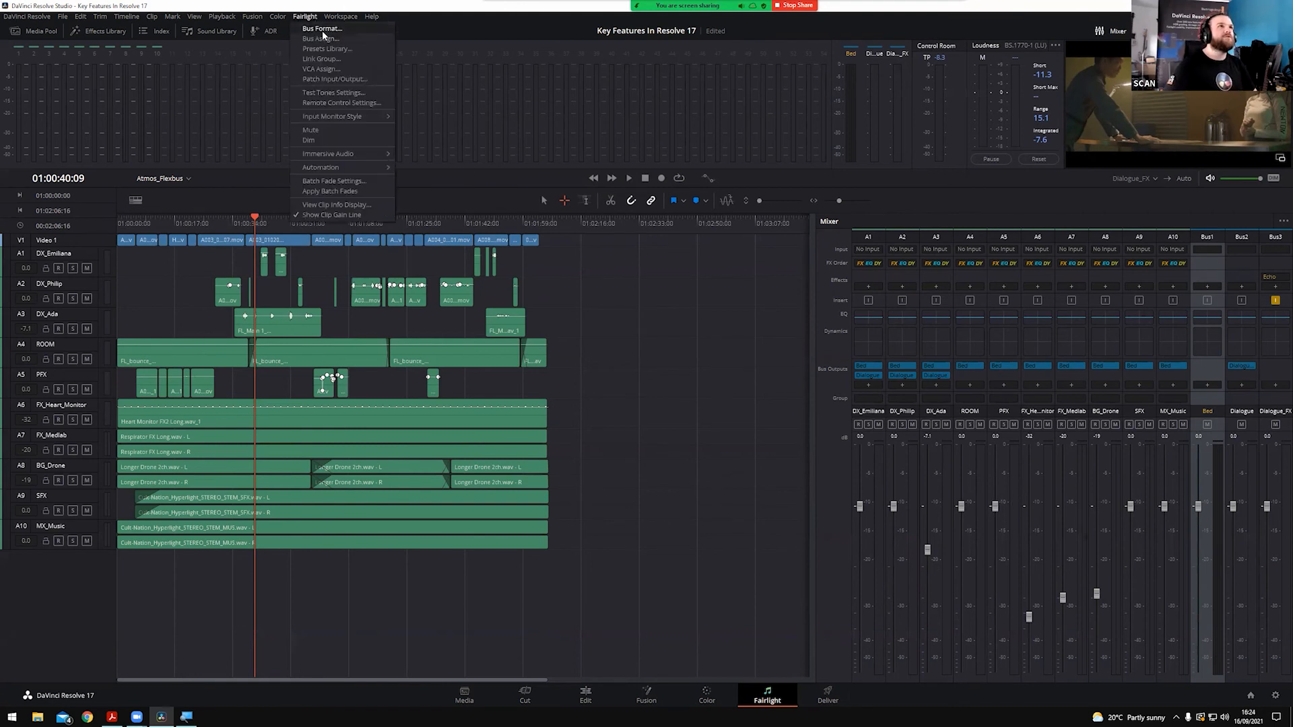
pyautogui.click(322, 30)
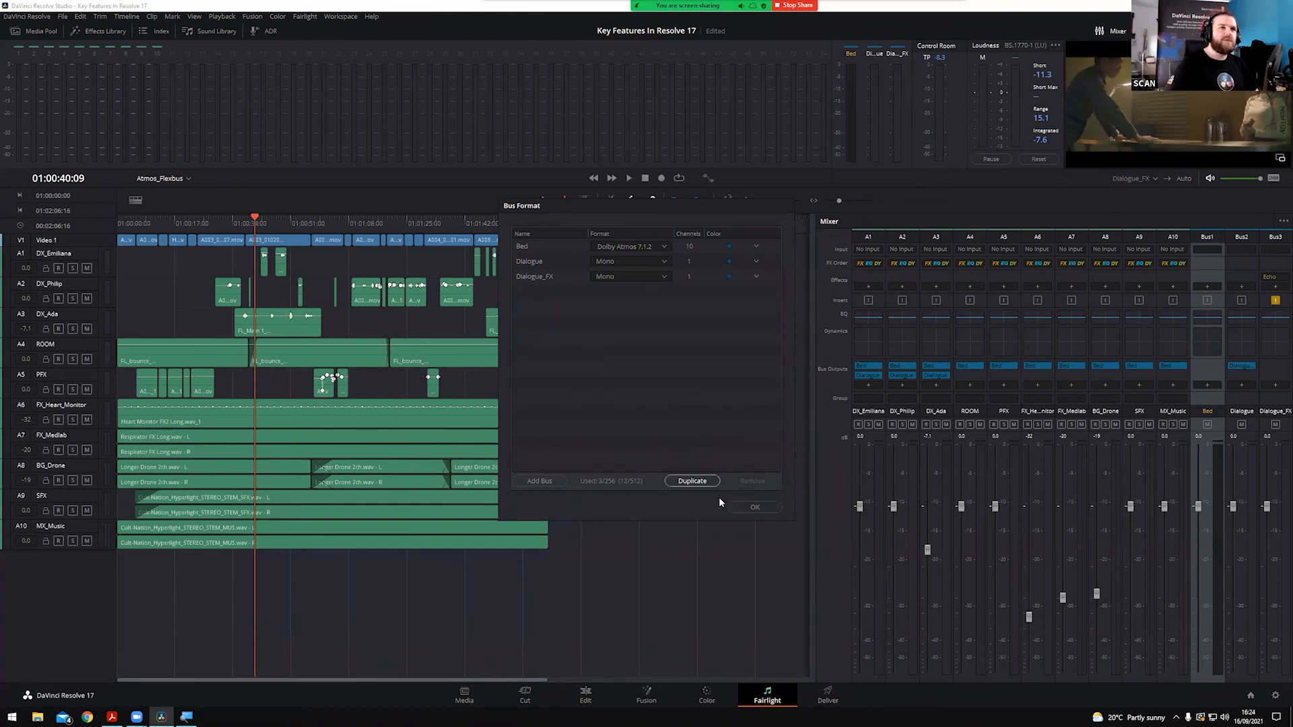
pyautogui.click(754, 507)
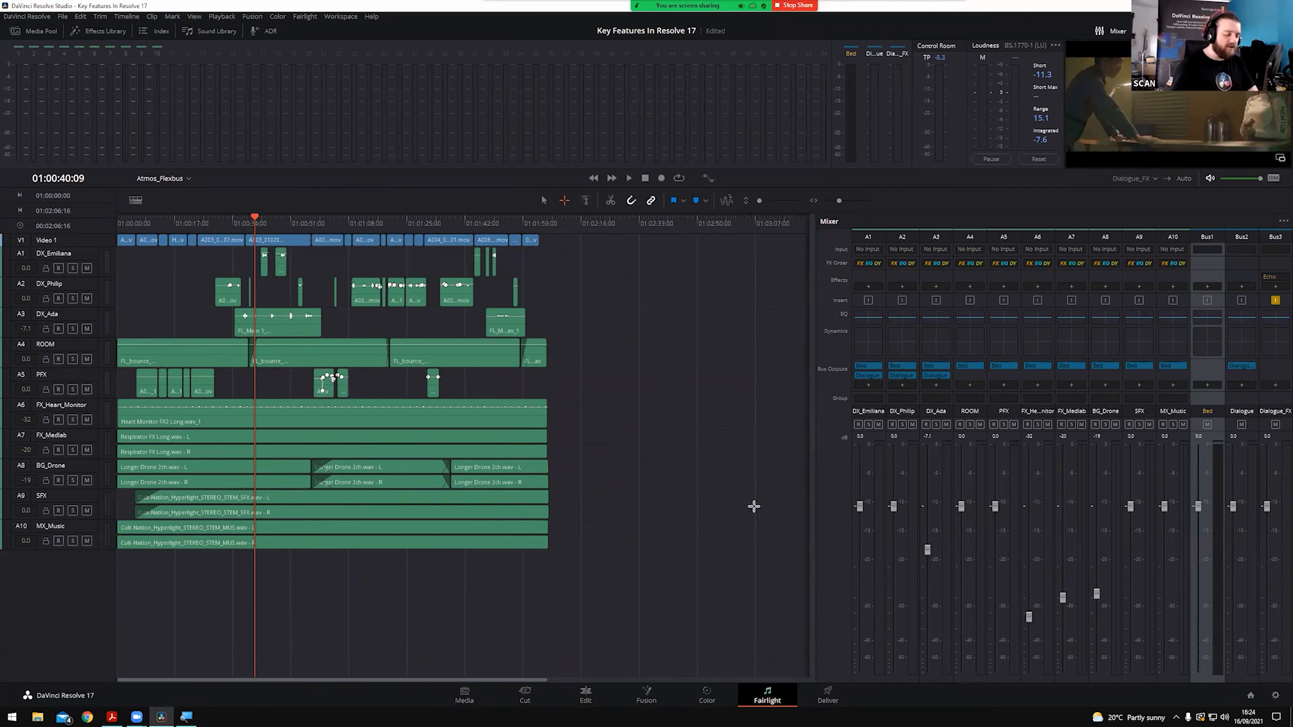
# Enable Dolby Atmos under Immersive Audio in the Video and Audio I/O system preferences and save them
pyautogui.click(28, 19)
pyautogui.click(78, 60)
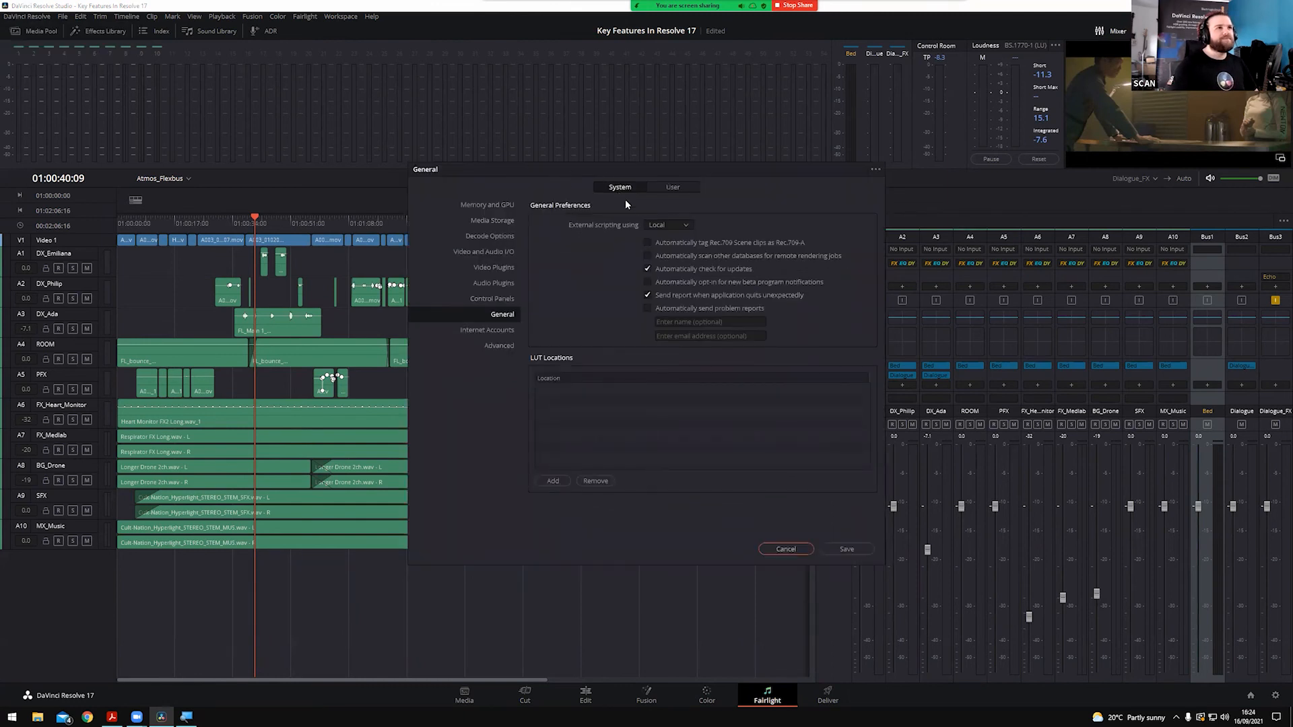
pyautogui.click(482, 252)
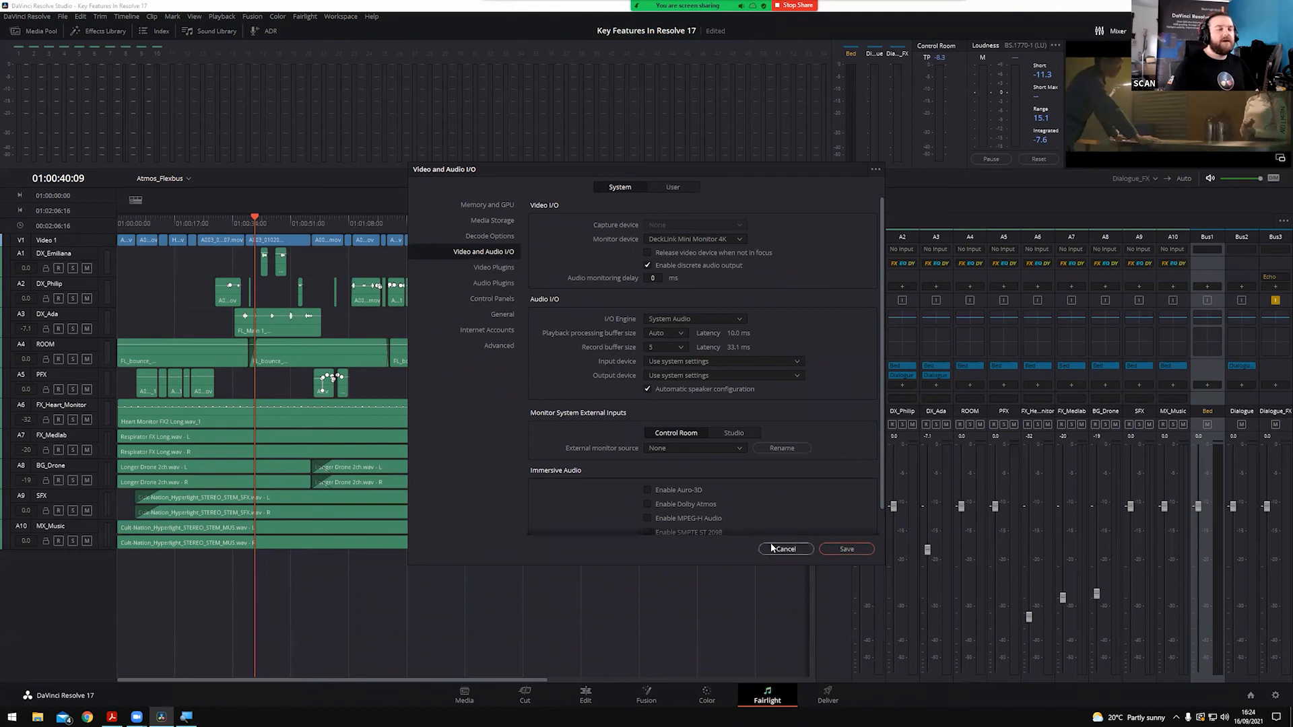
pyautogui.scroll(-1, 764, 502)
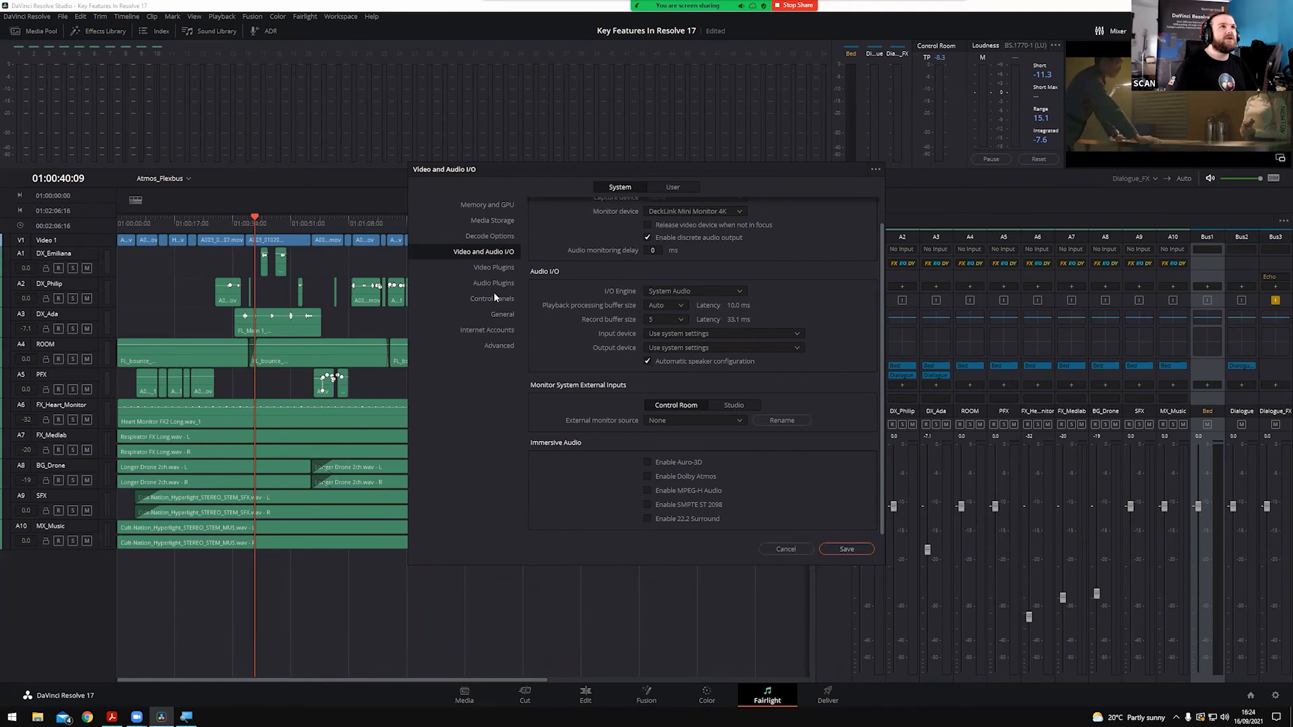
pyautogui.click(681, 476)
pyautogui.scroll(-2, 672, 471)
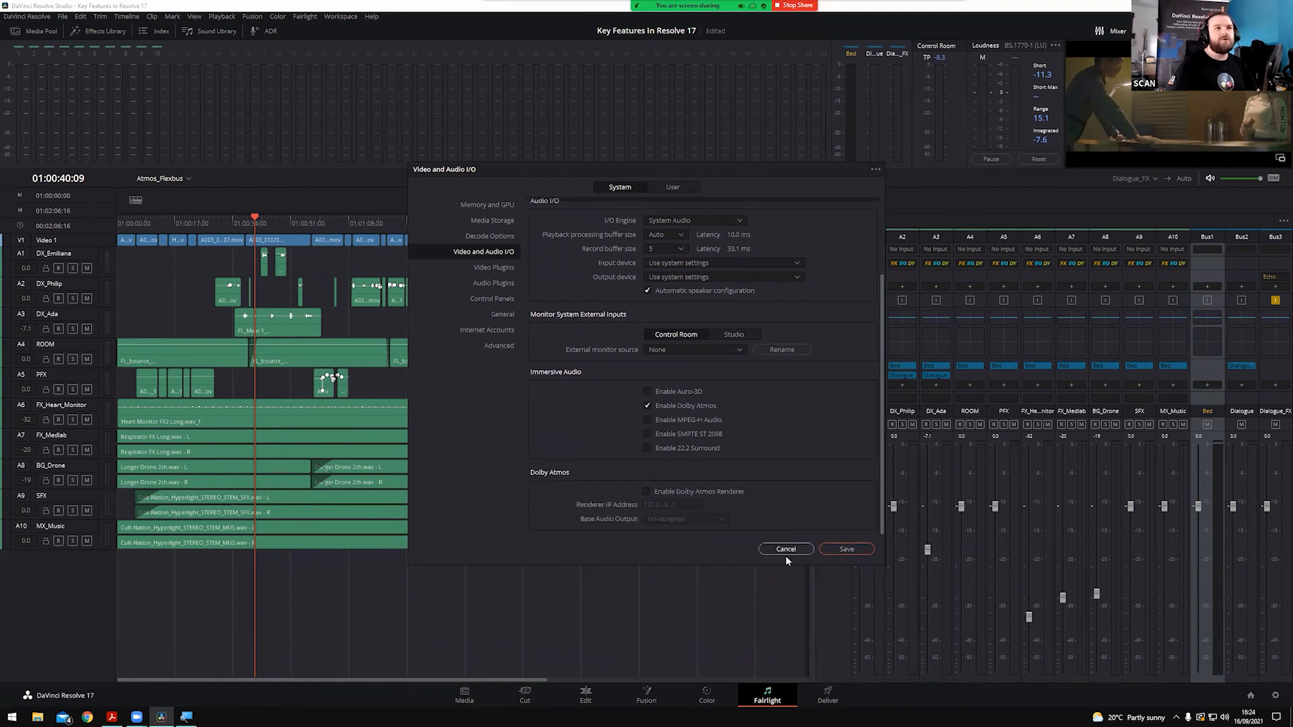
pyautogui.click(845, 549)
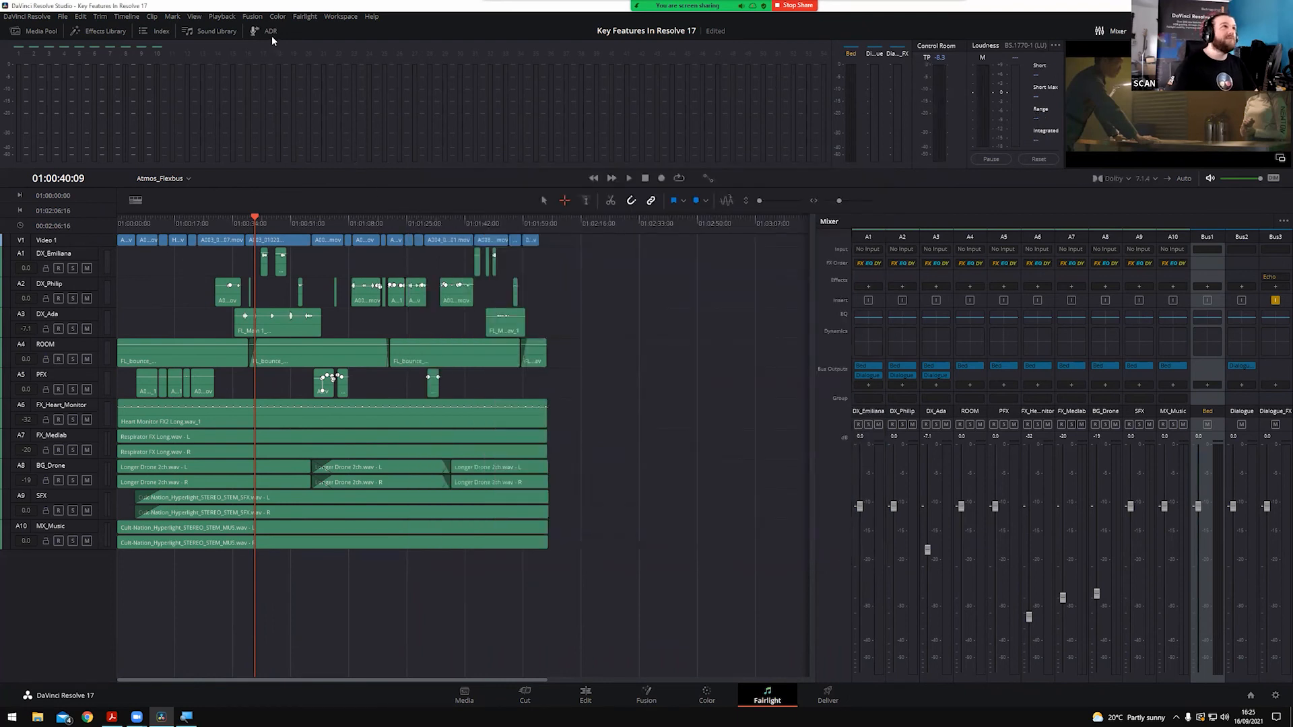
# Open the immersive audio Space View scope, move it clear of the timeline tracks, and play the timeline through it
pyautogui.click(297, 21)
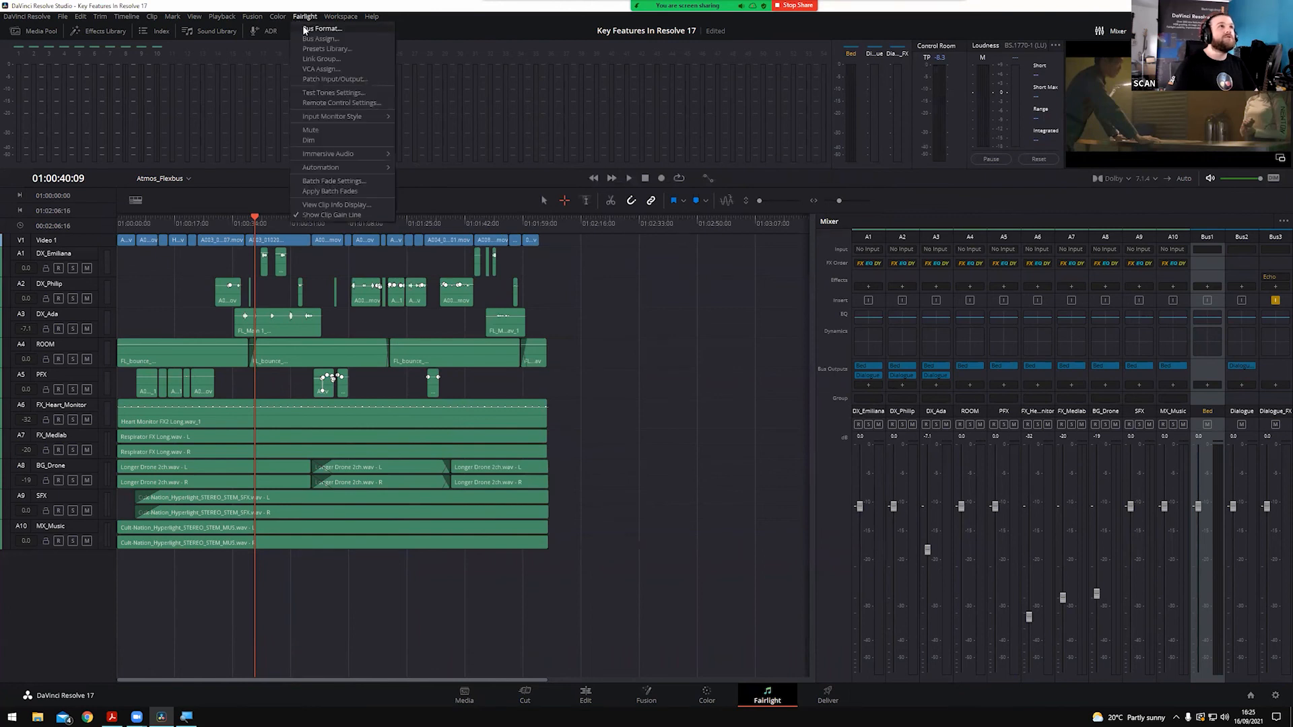
pyautogui.moveTo(328, 156)
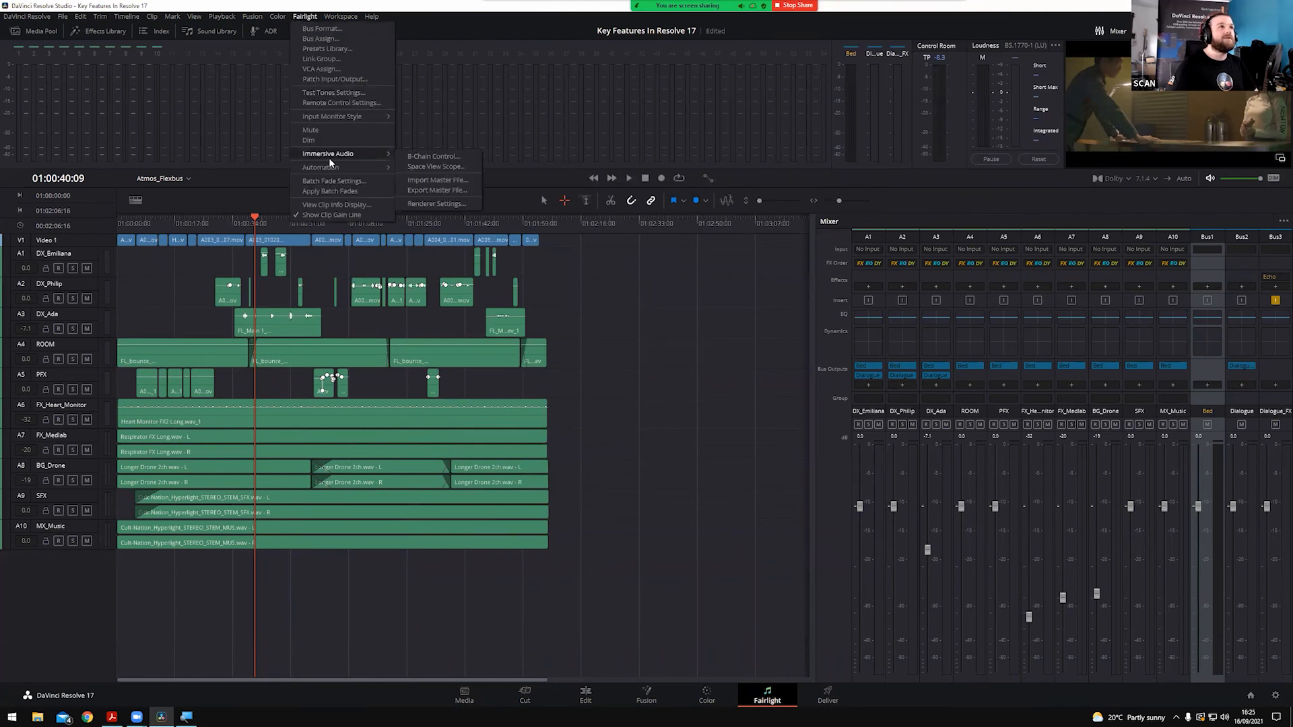
pyautogui.click(419, 166)
pyautogui.moveTo(548, 187); pyautogui.dragTo(695, 147)
pyautogui.press('space')
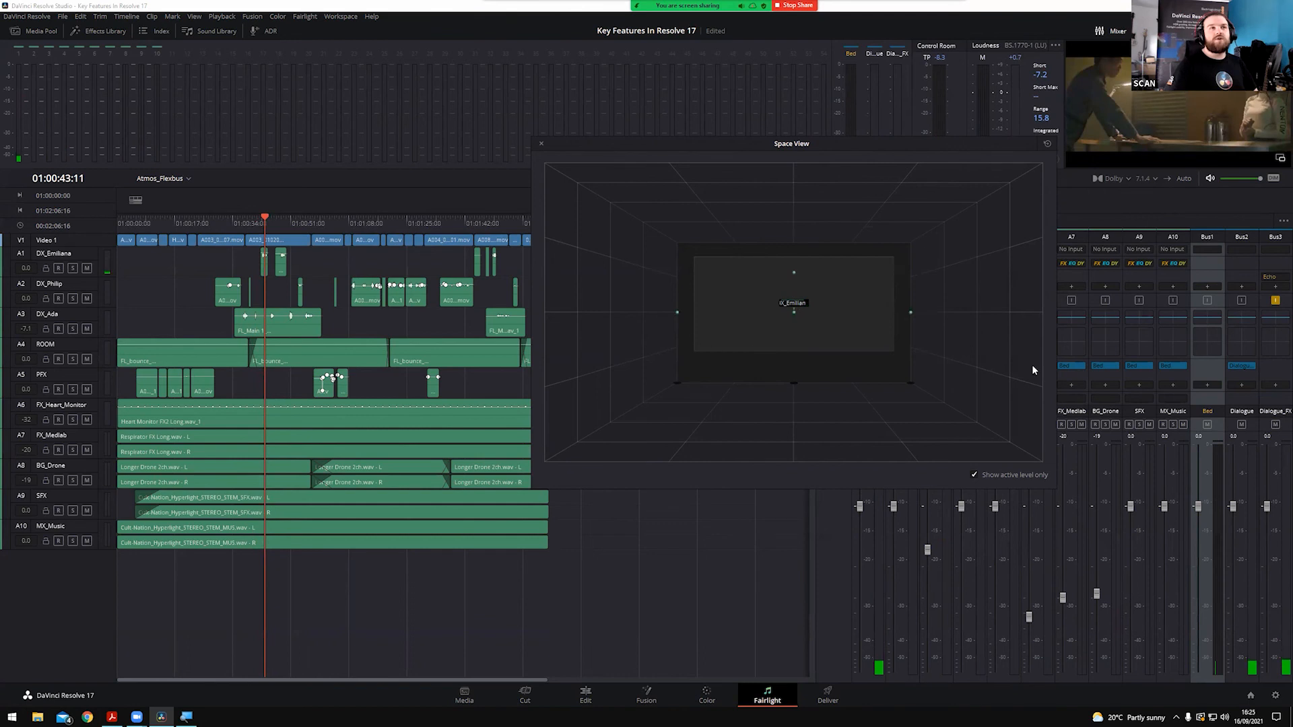
# Stop the timeline playback and close the immersive audio Space View
pyautogui.press('space')
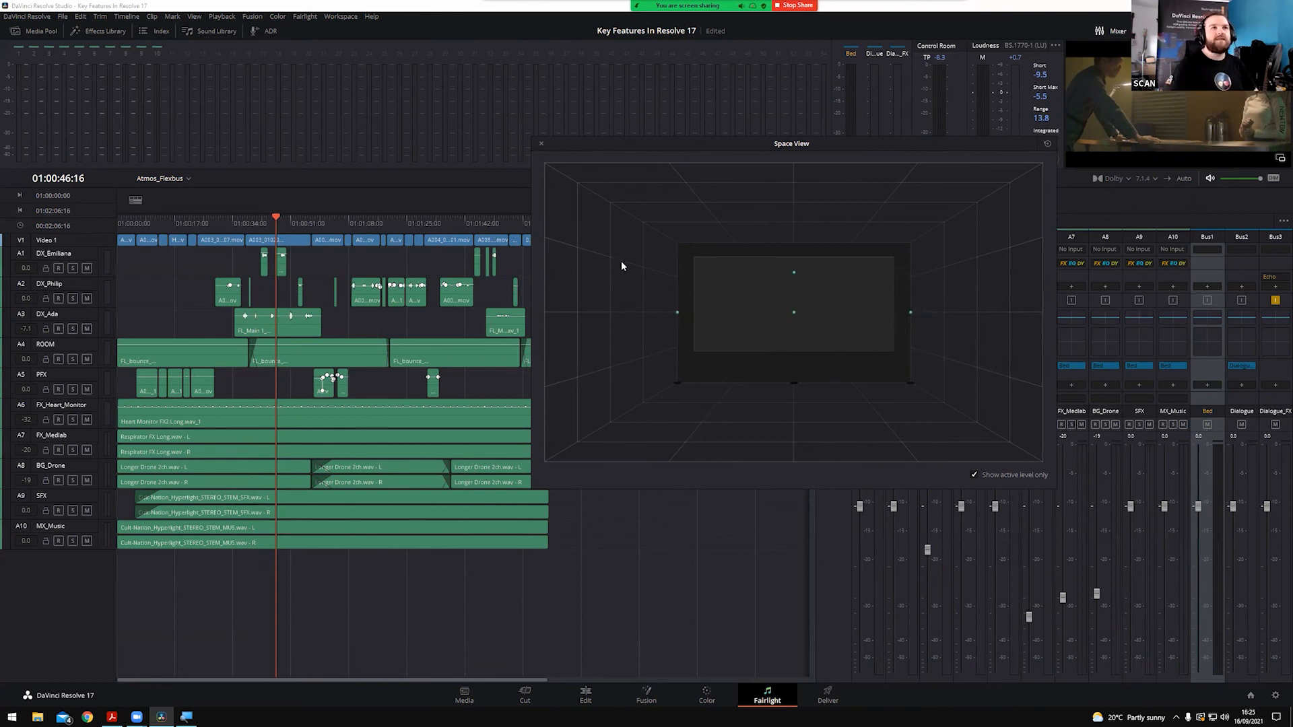
pyautogui.click(541, 144)
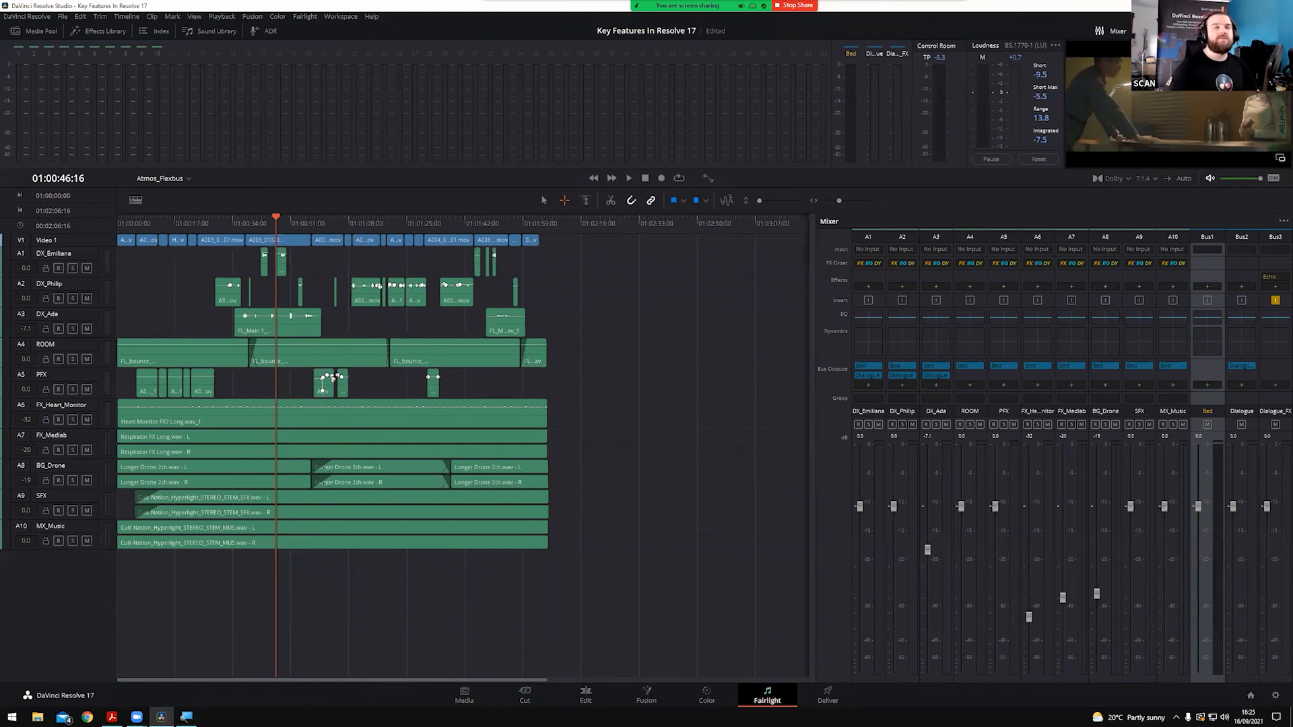
# Try to export the Atmos_Flexbus timeline as a Dolby Atmos ADM BWF immersive master on the Desktop
pyautogui.click(310, 16)
pyautogui.moveTo(324, 156)
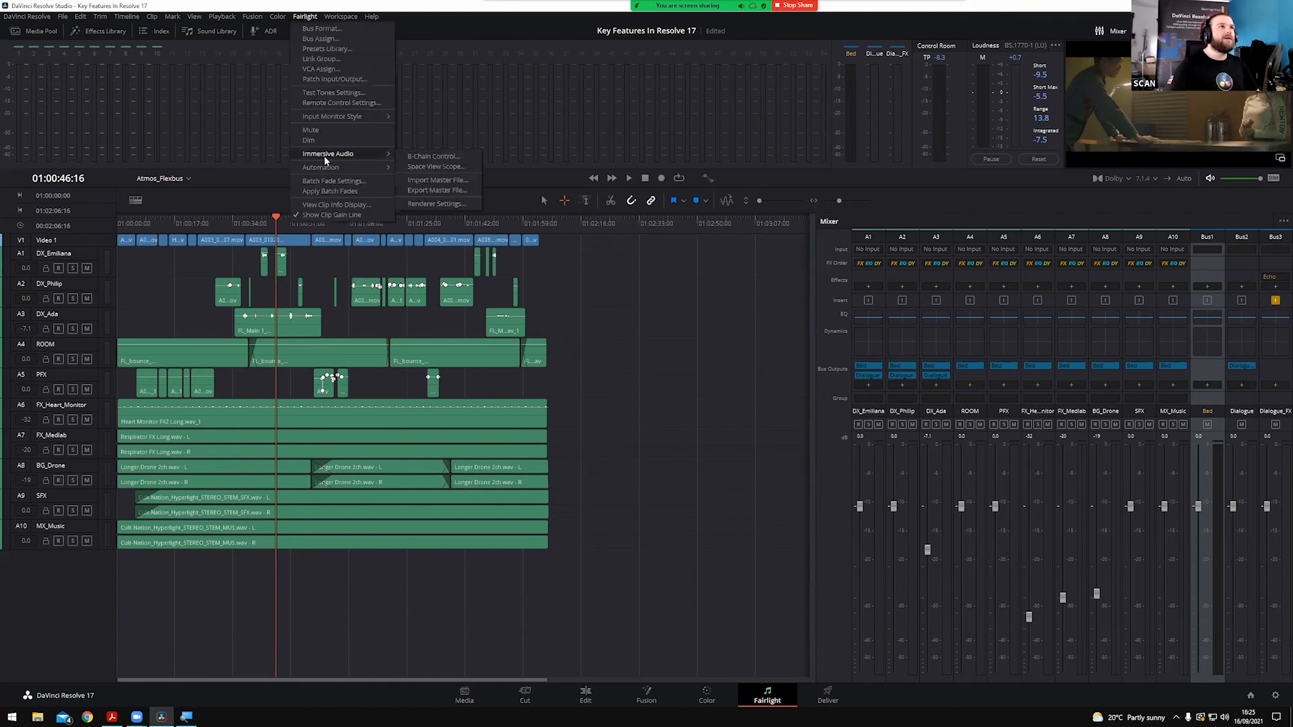
pyautogui.click(451, 192)
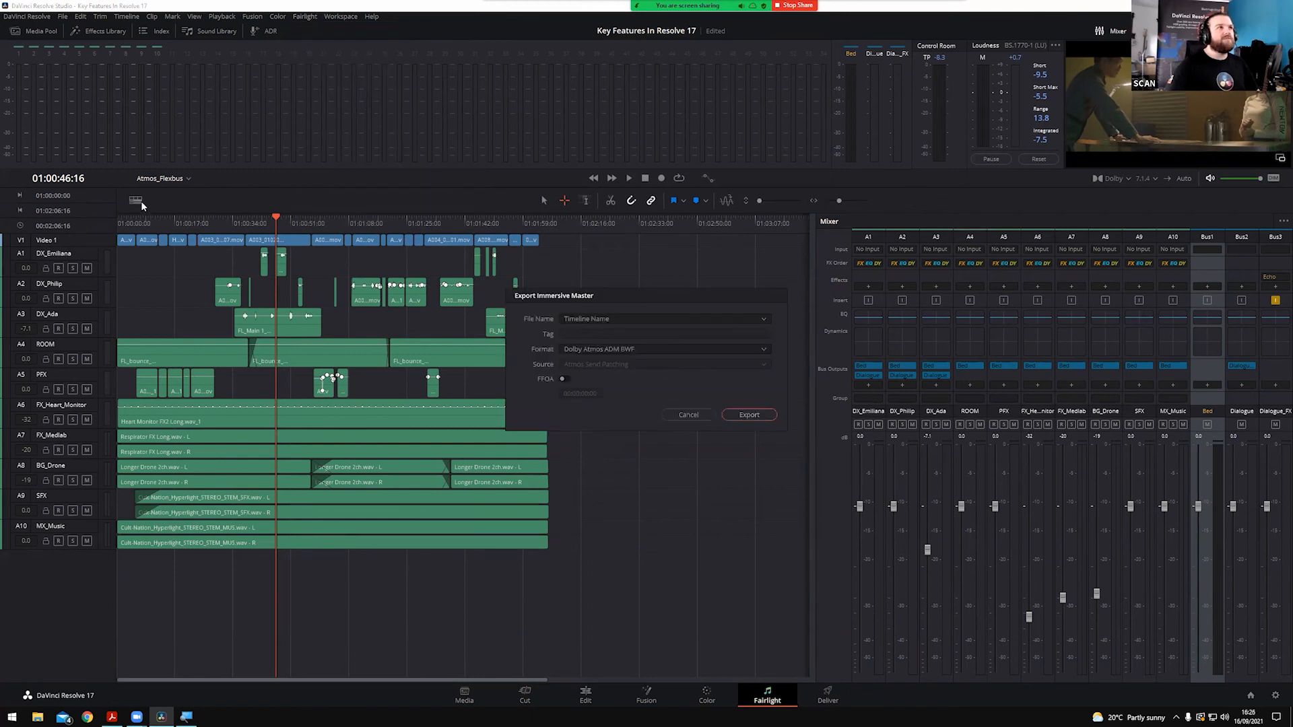
pyautogui.click(573, 350)
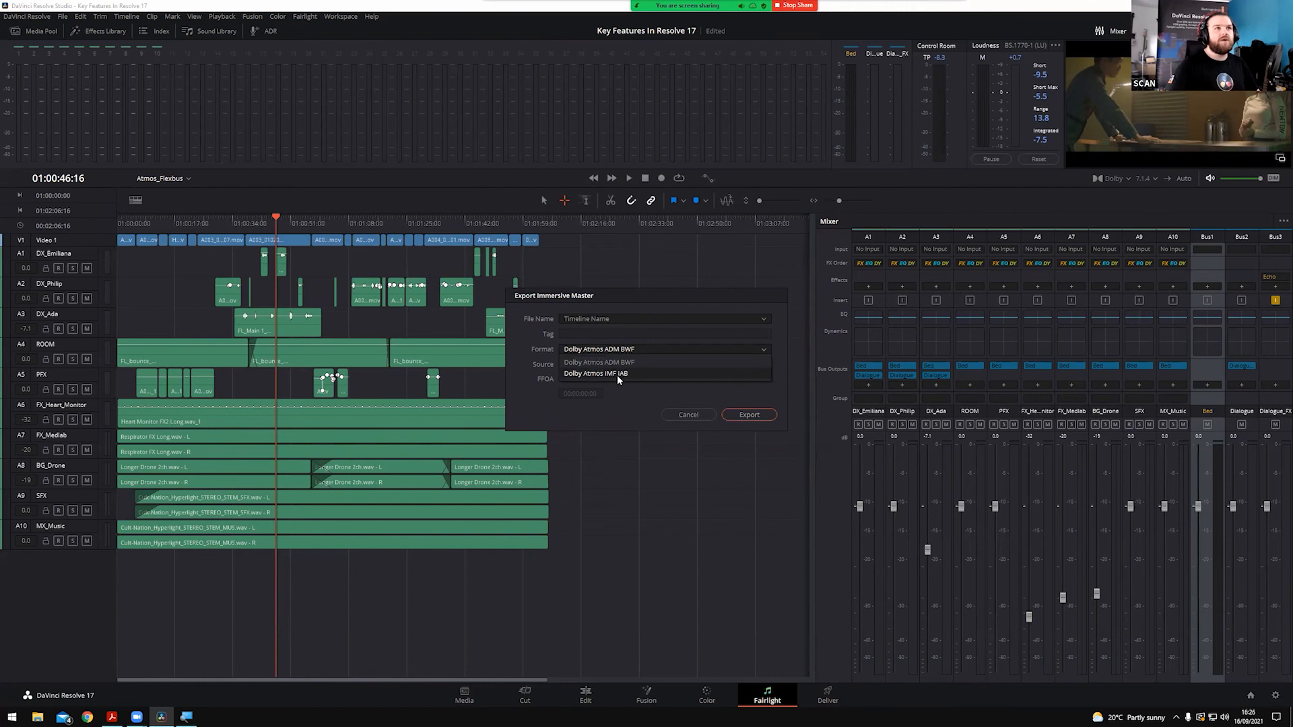
pyautogui.click(620, 363)
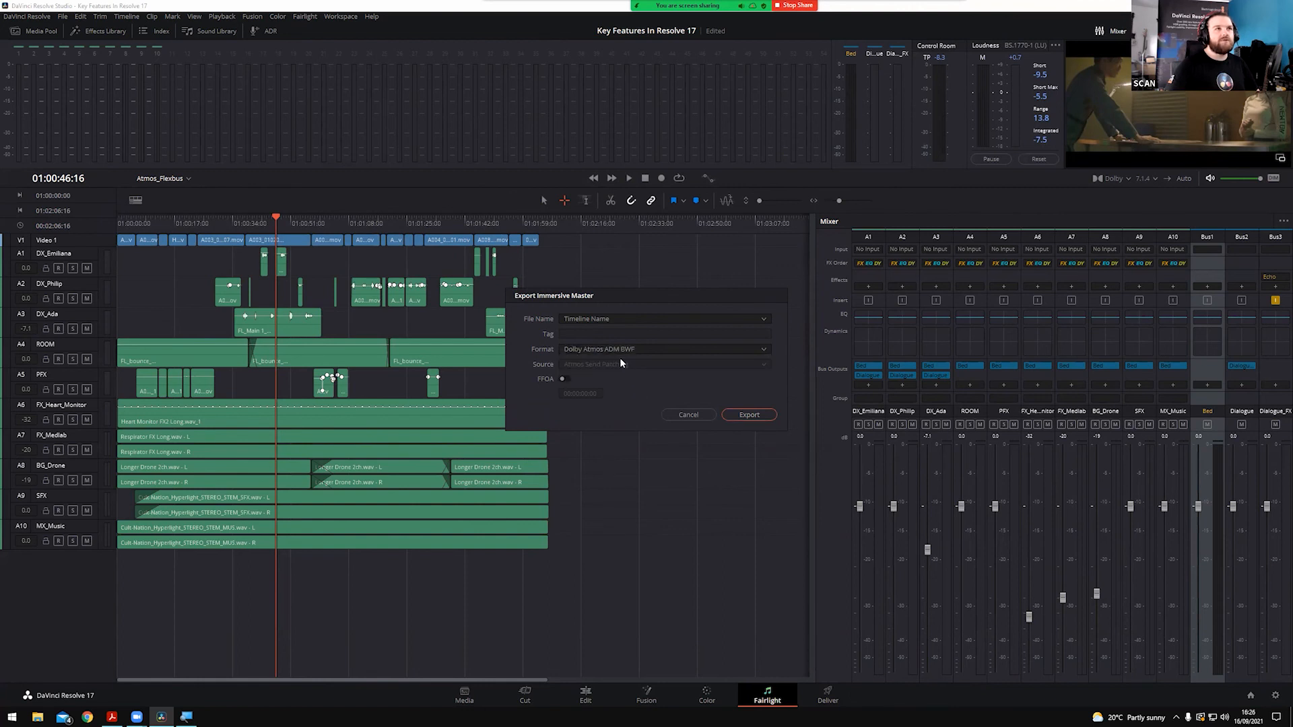
pyautogui.click(747, 415)
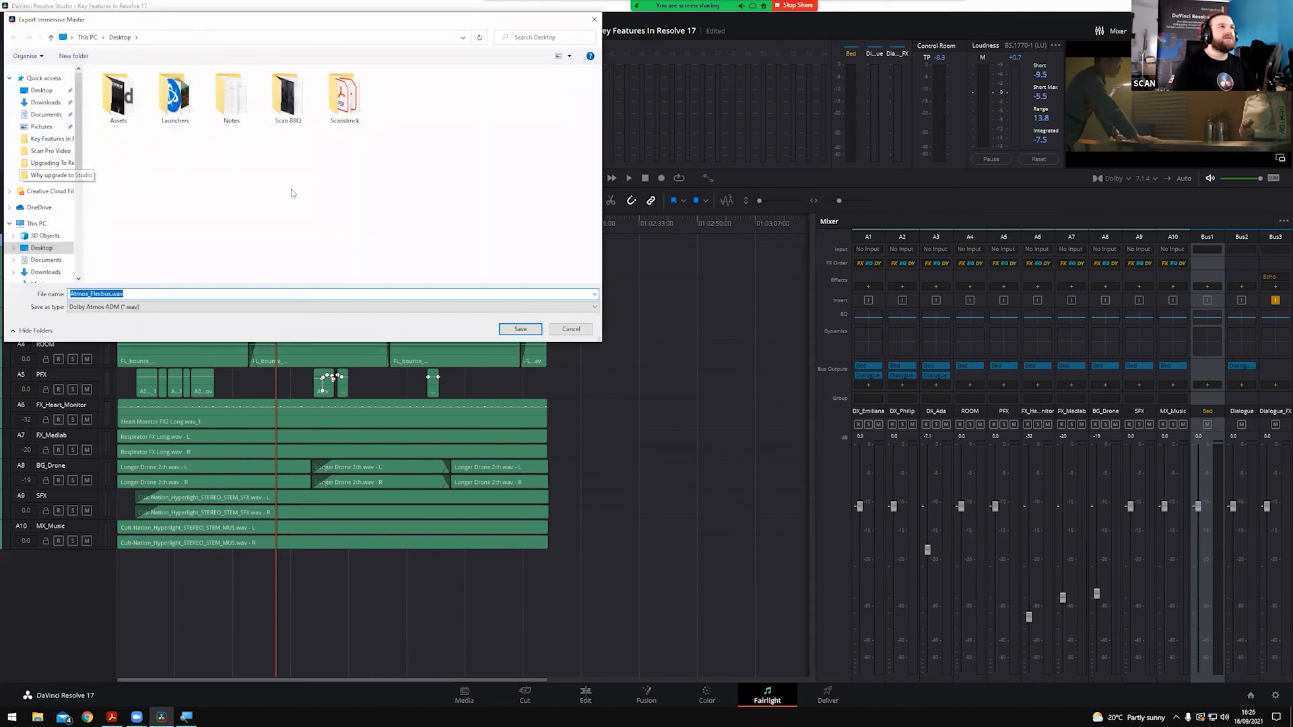
pyautogui.click(520, 329)
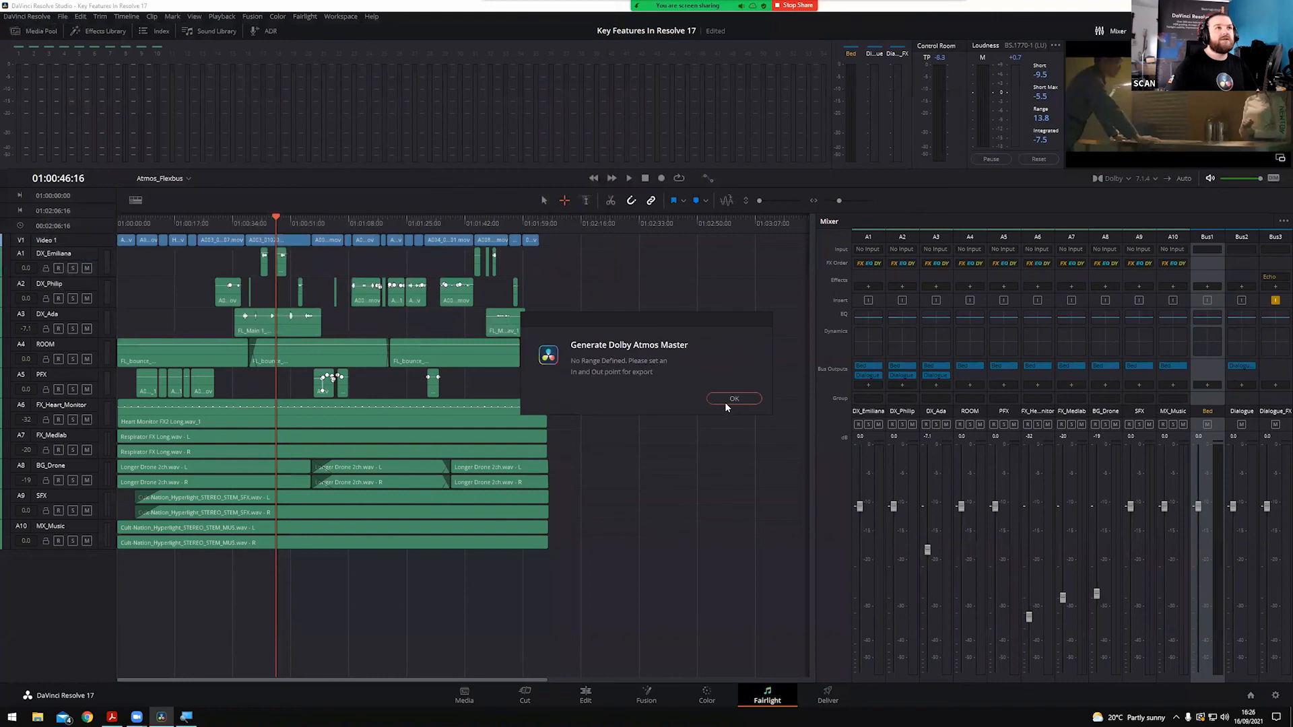
pyautogui.click(734, 399)
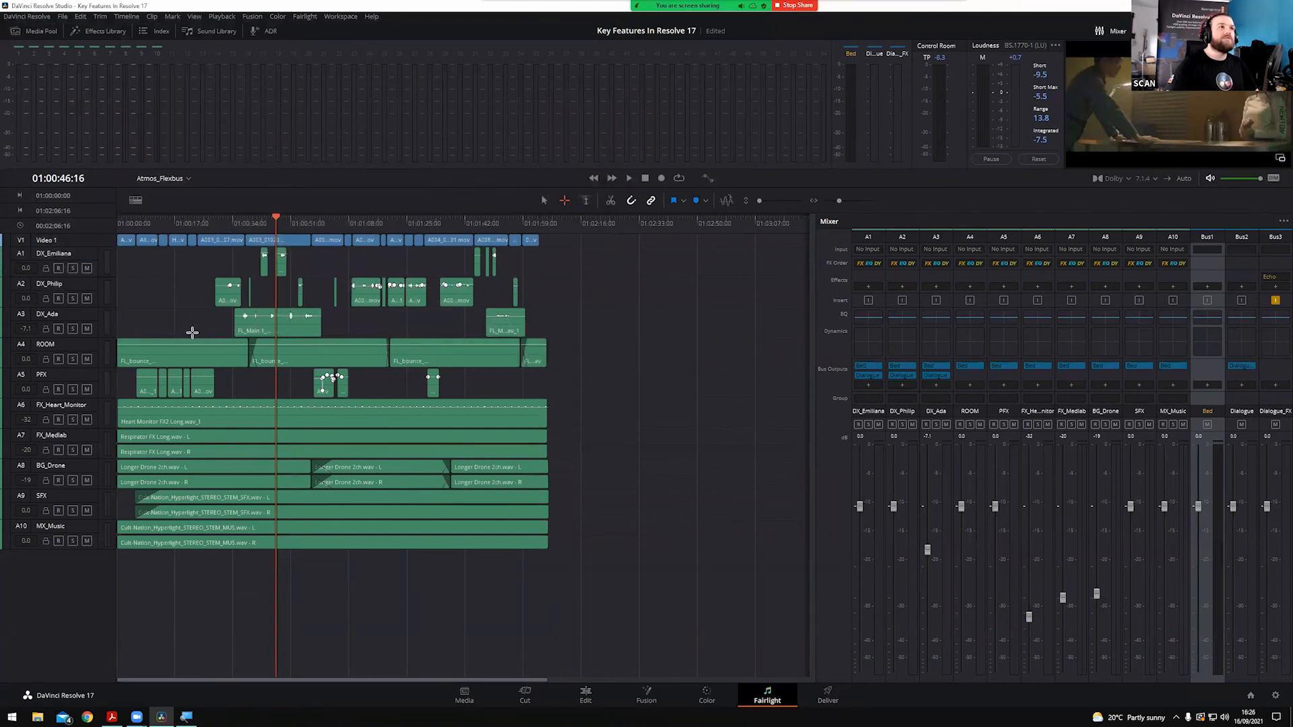
# Mark the range 01:00:21:00 to 01:01:35:06 and export it to the Desktop as Dolby Atmos ADM master Atmos_Flexbus.wav
pyautogui.moveTo(188, 572); pyautogui.dragTo(446, 537)
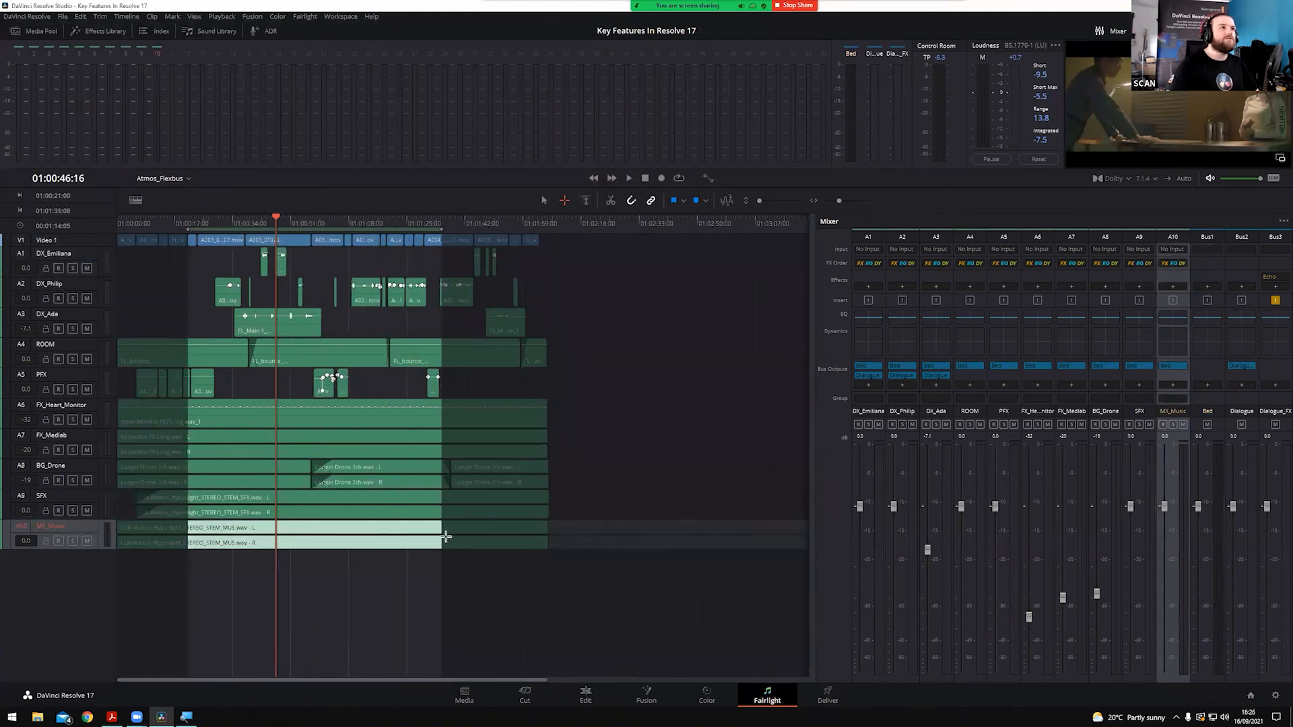
pyautogui.click(292, 18)
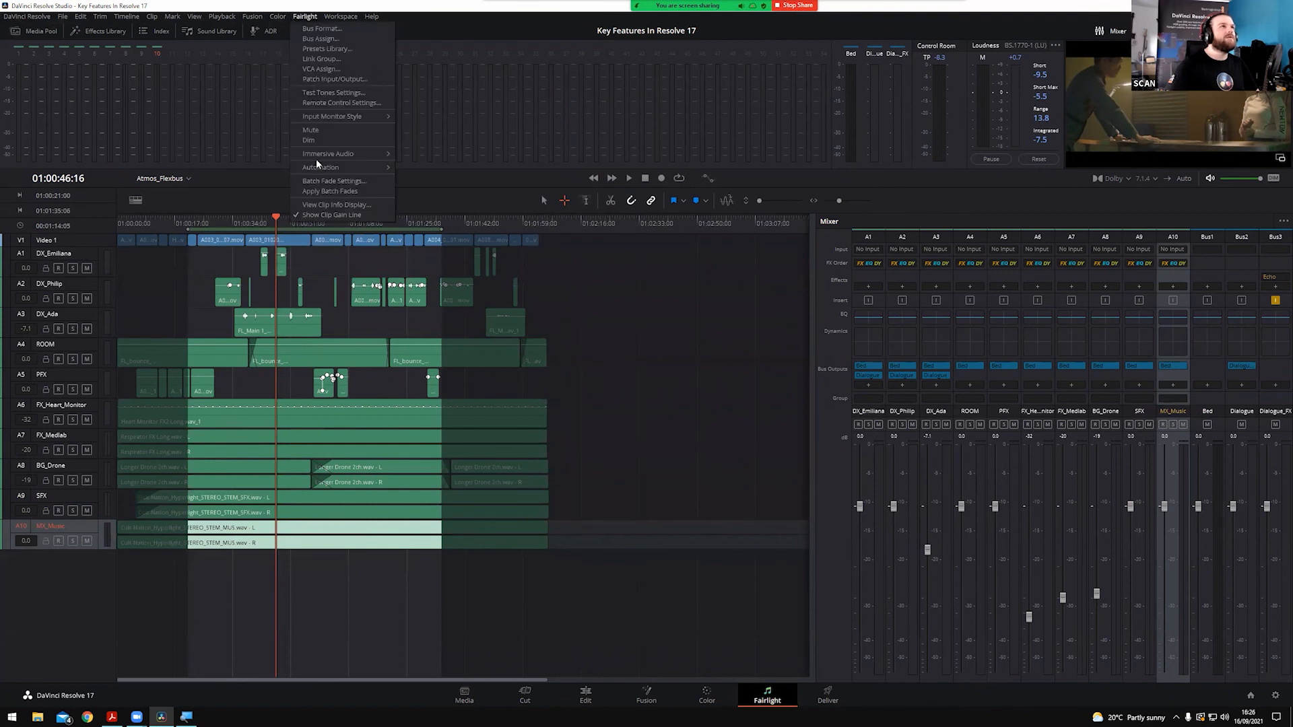
pyautogui.moveTo(331, 158)
pyautogui.click(438, 190)
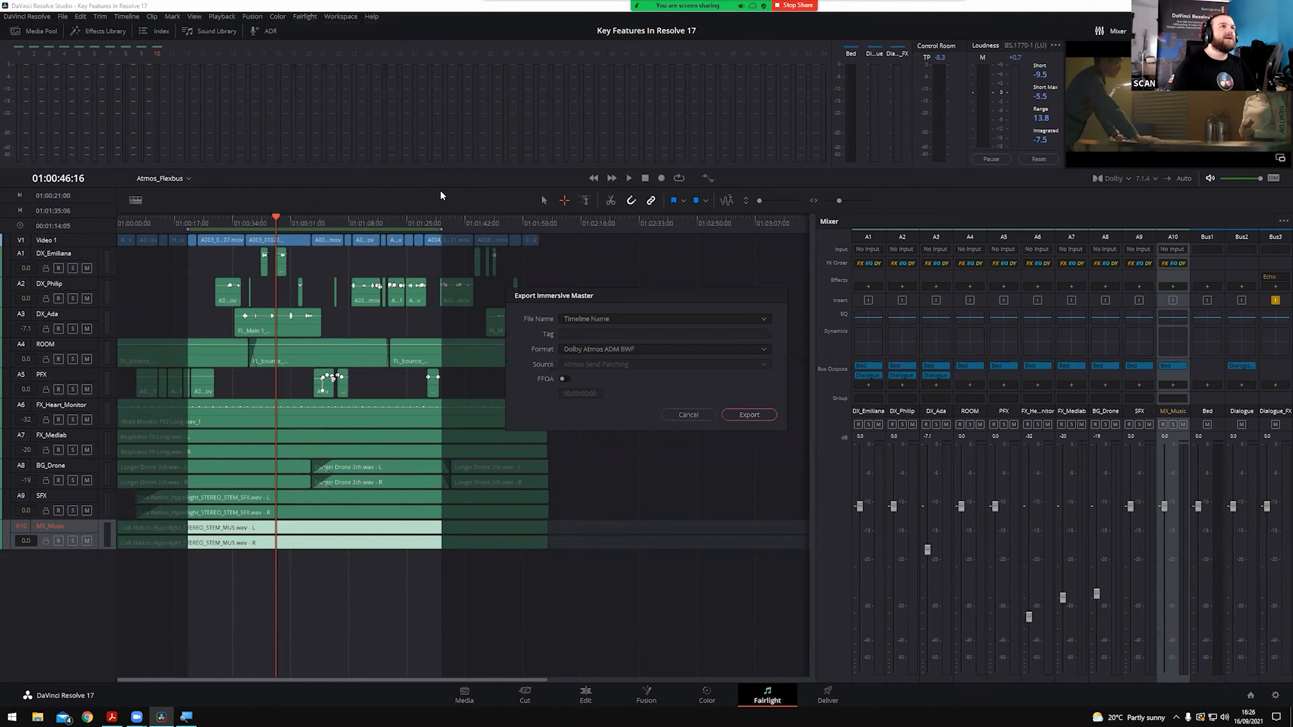
pyautogui.click(747, 414)
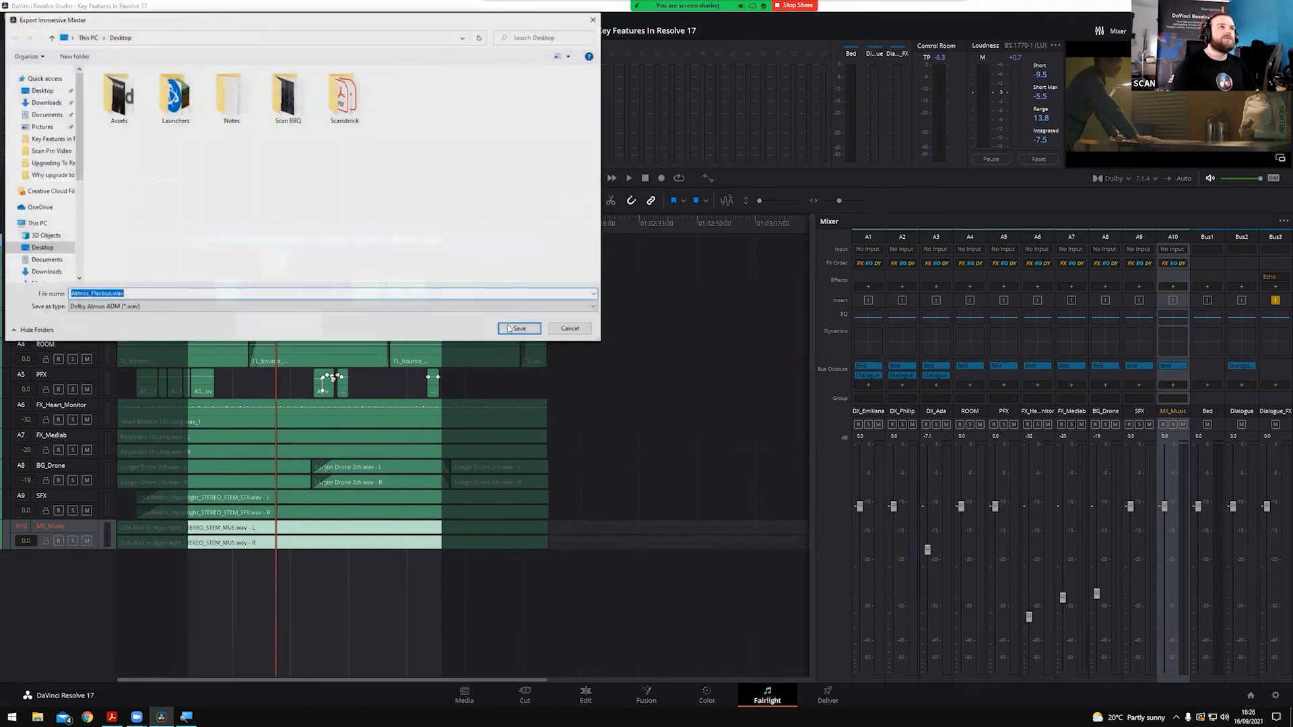
pyautogui.click(512, 329)
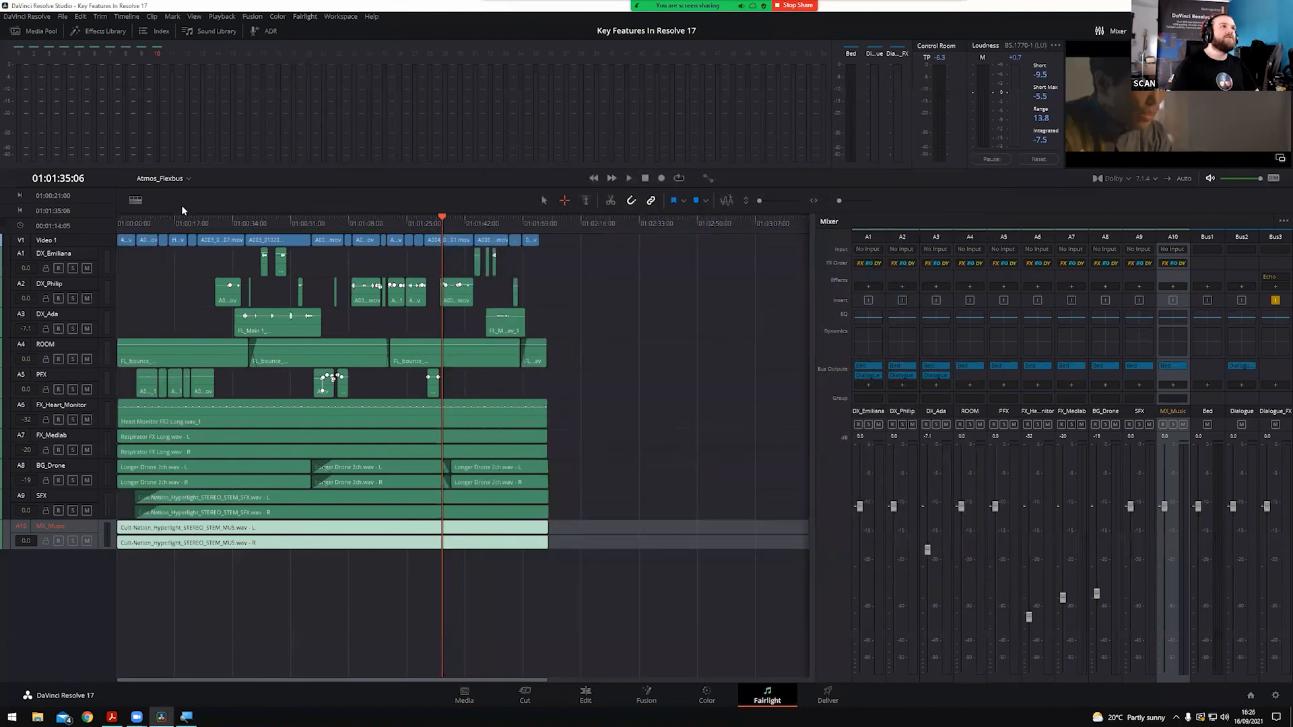
# Switch to the Dolby Atmos timeline, import the immersive master Atmos_Flexbus.wav from the Desktop, and play the imported audio to 01:00:22:12
pyautogui.click(177, 179)
pyautogui.click(180, 215)
pyautogui.click(304, 16)
pyautogui.moveTo(365, 154)
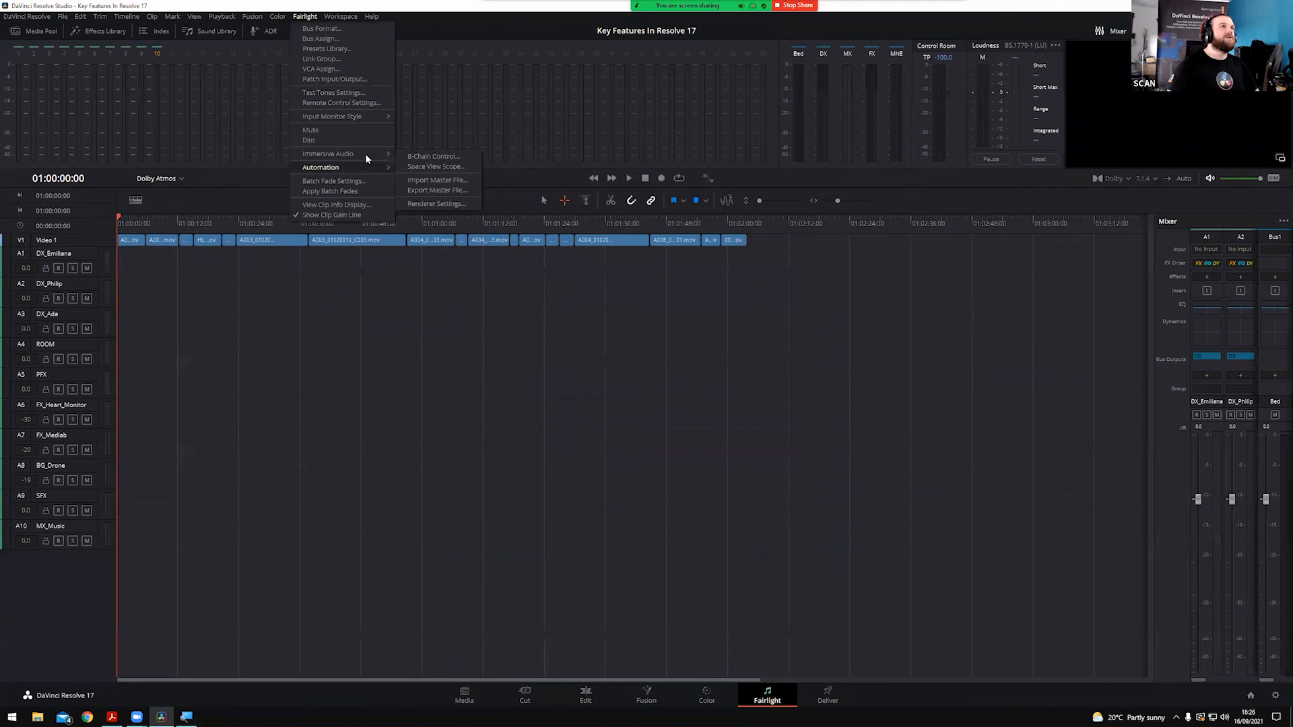
pyautogui.click(439, 179)
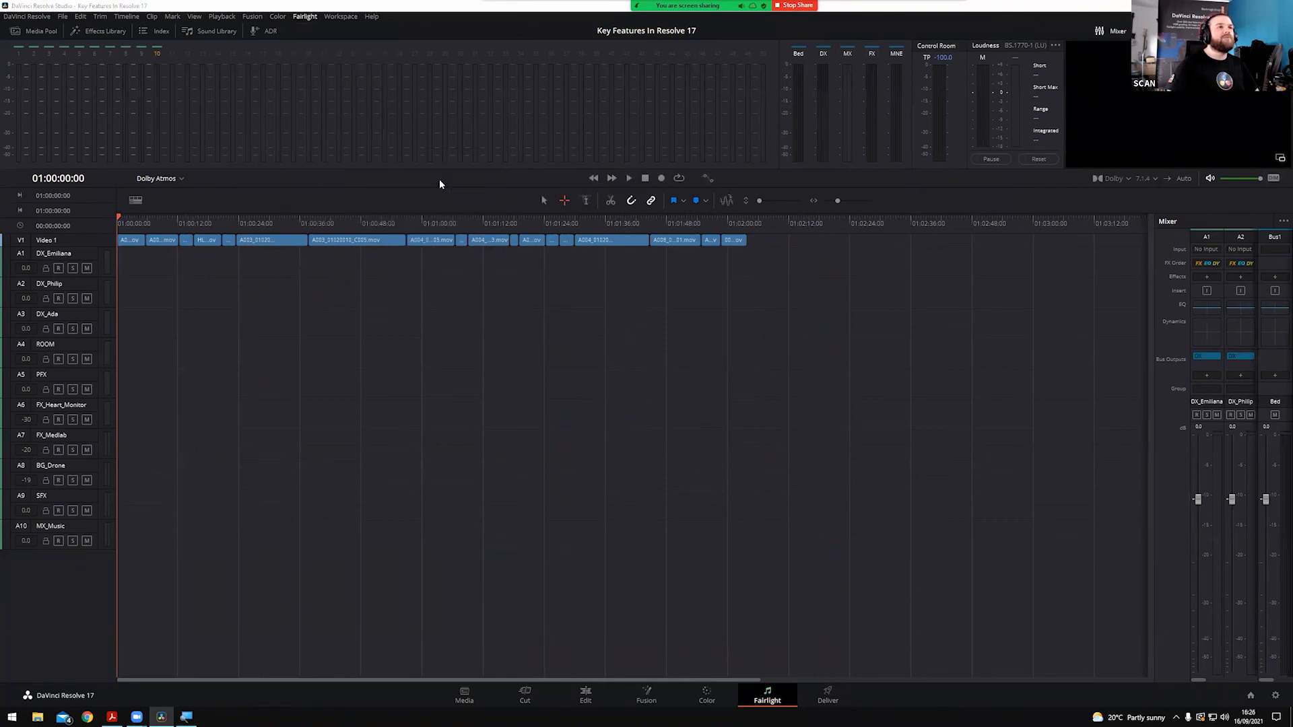
pyautogui.click(423, 116)
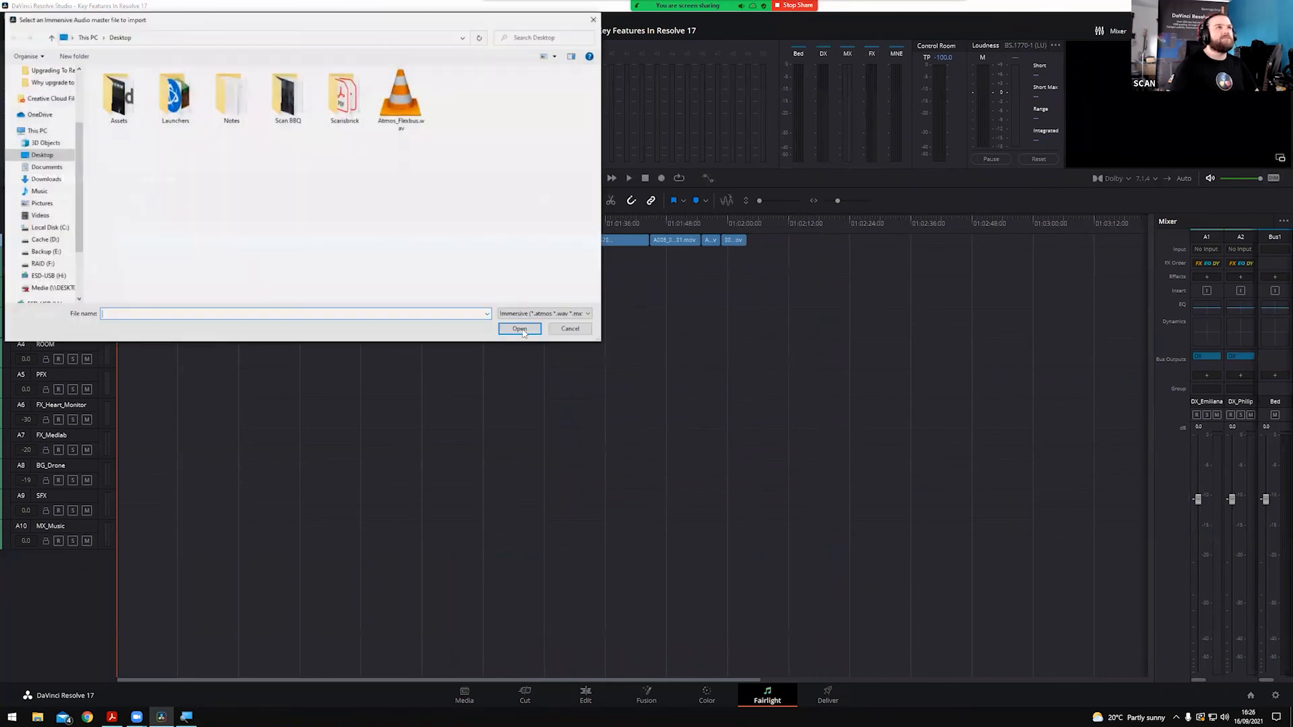
pyautogui.click(521, 329)
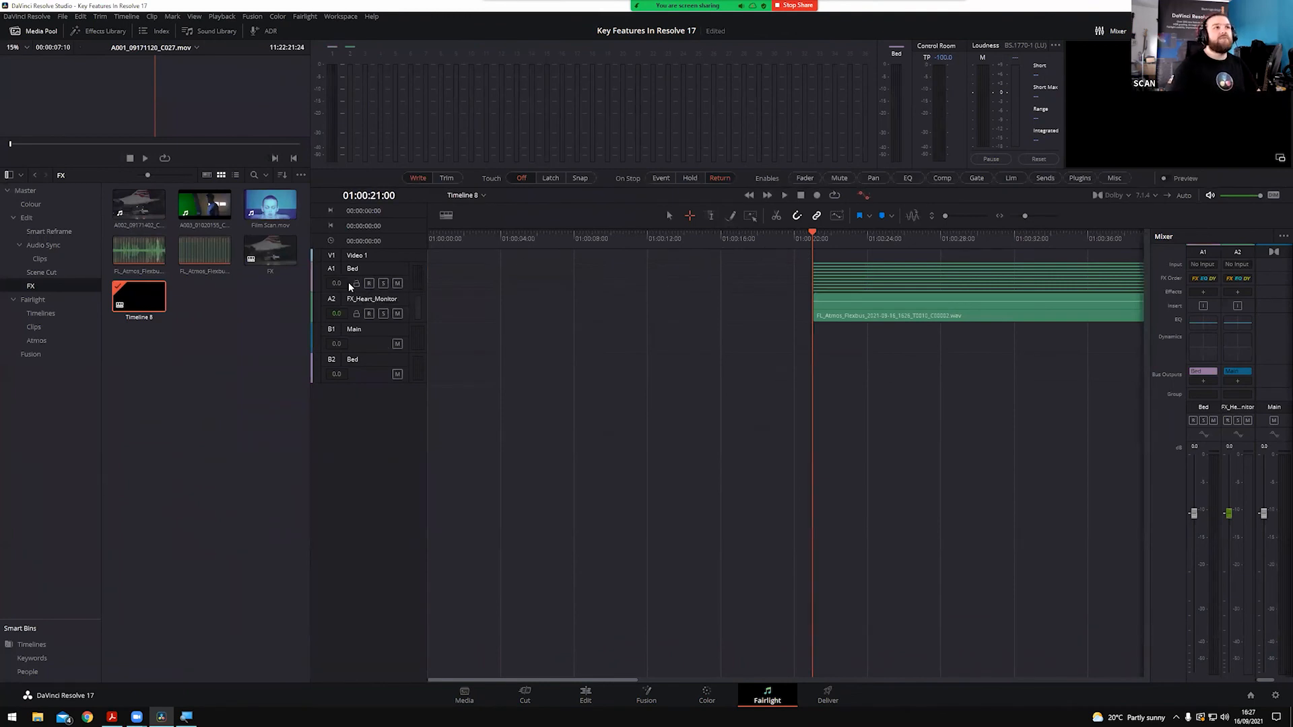
pyautogui.press('space')
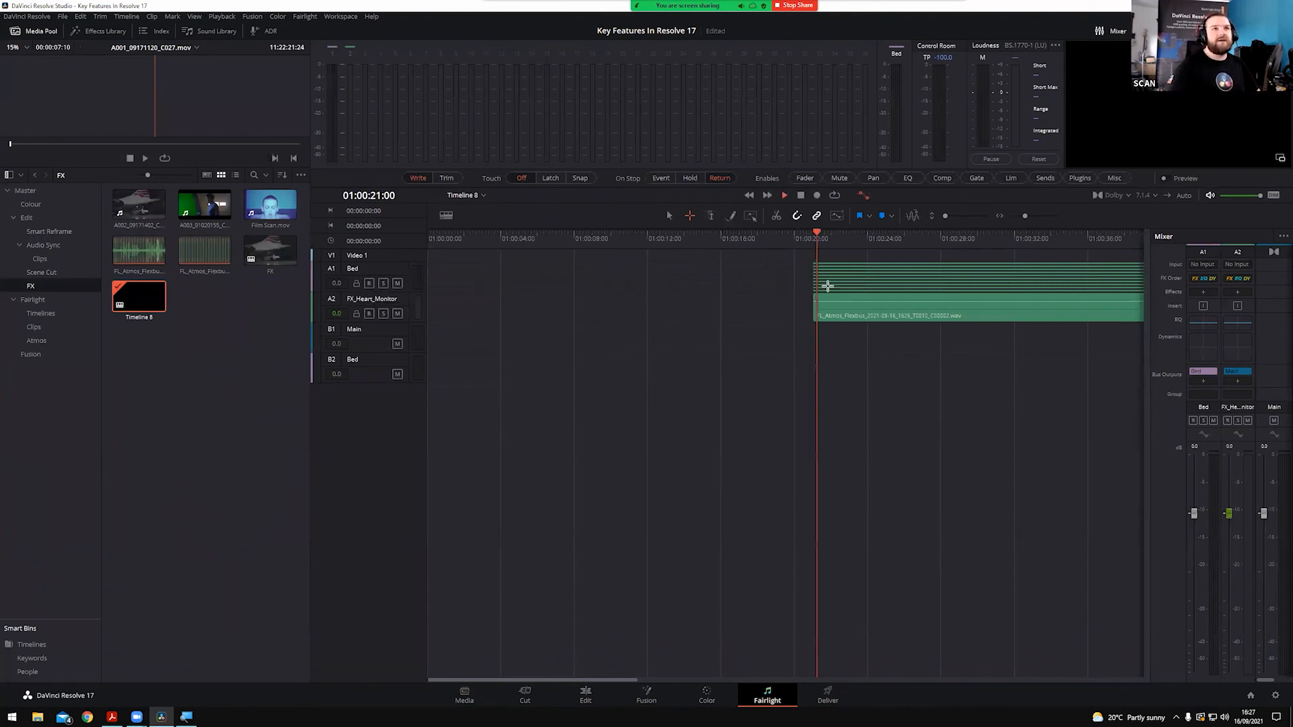
pyautogui.press('space')
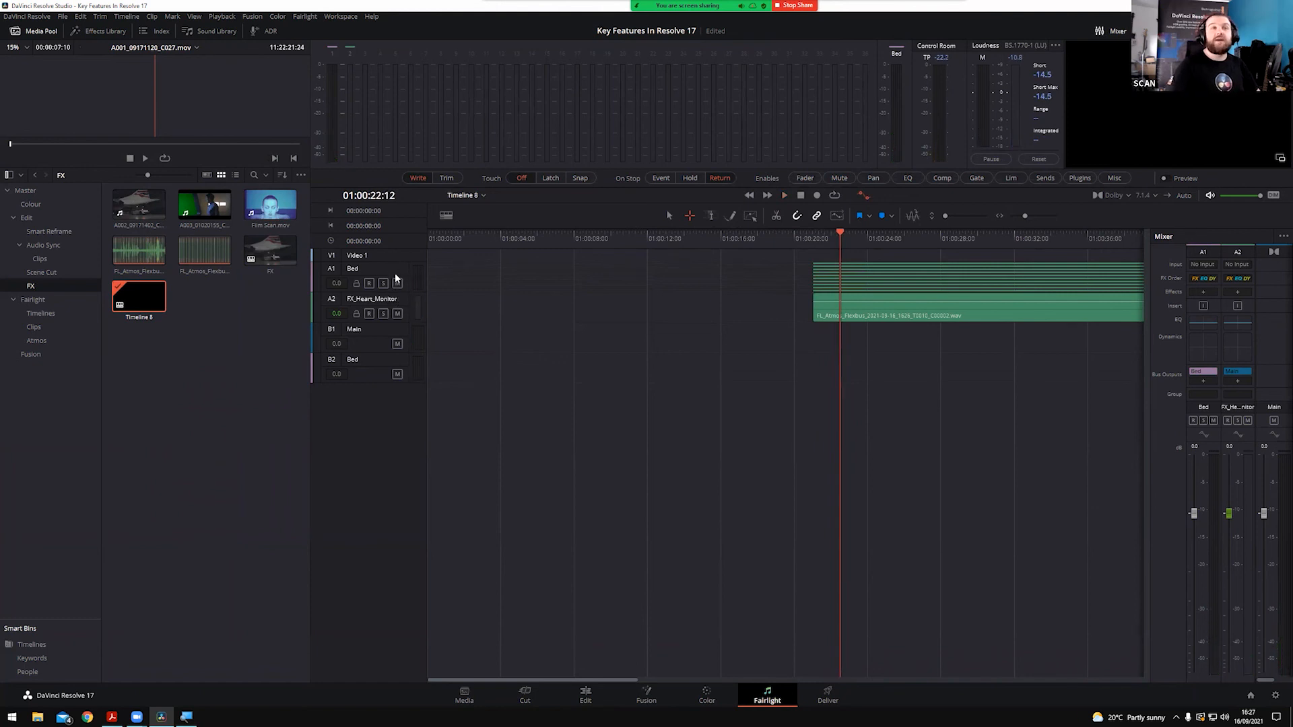
# View the Atmos_Flexbus and Fusion timelines in turn, and return to Timeline 8
pyautogui.click(482, 195)
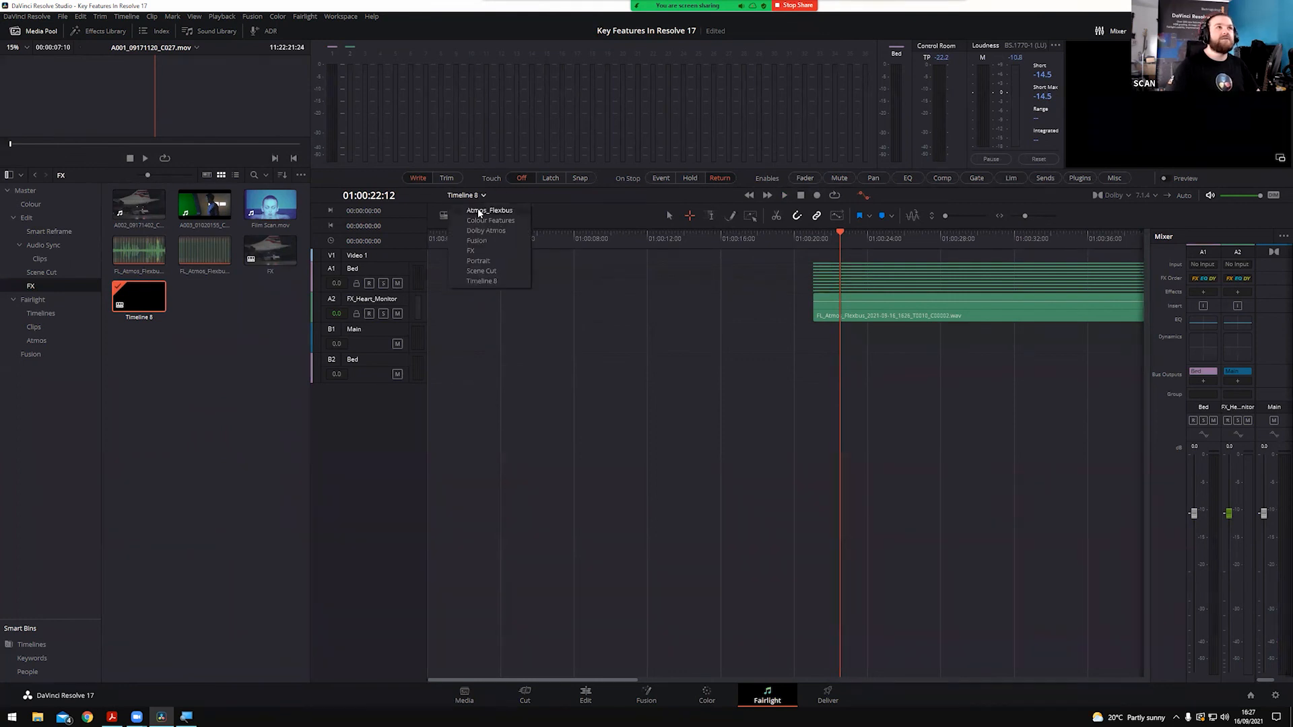
pyautogui.click(475, 210)
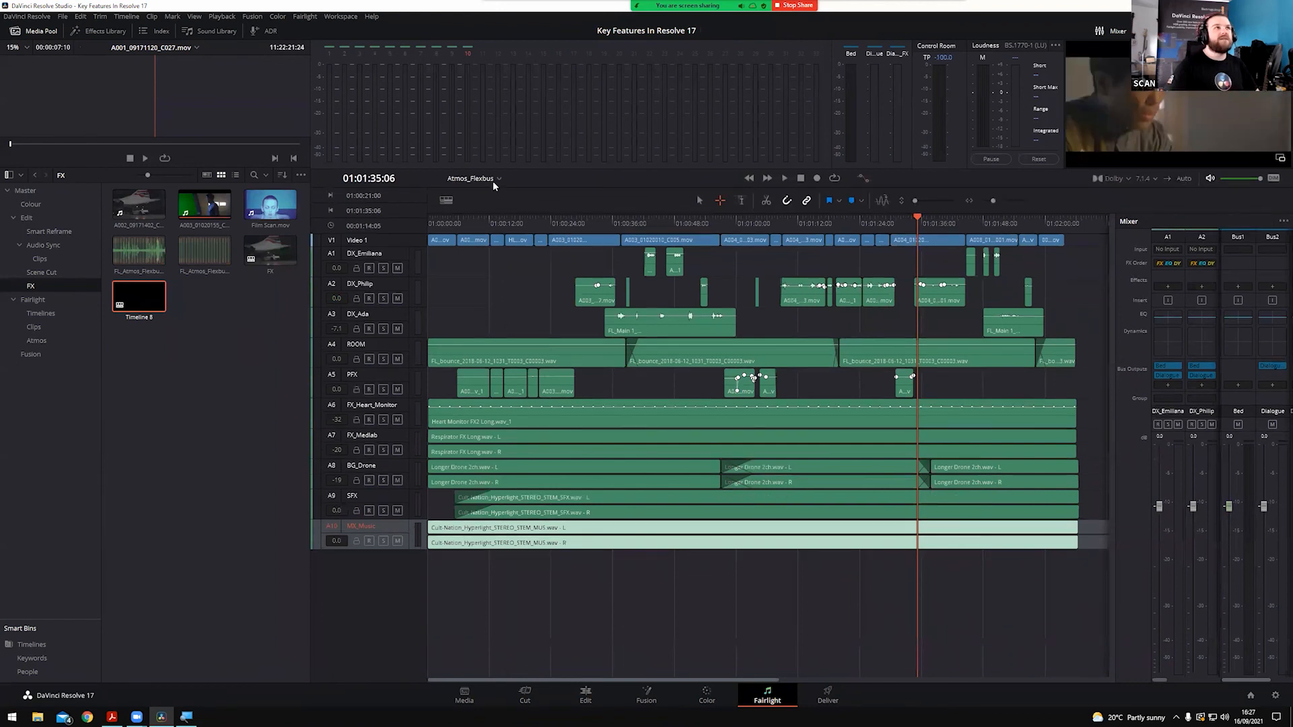
pyautogui.click(488, 179)
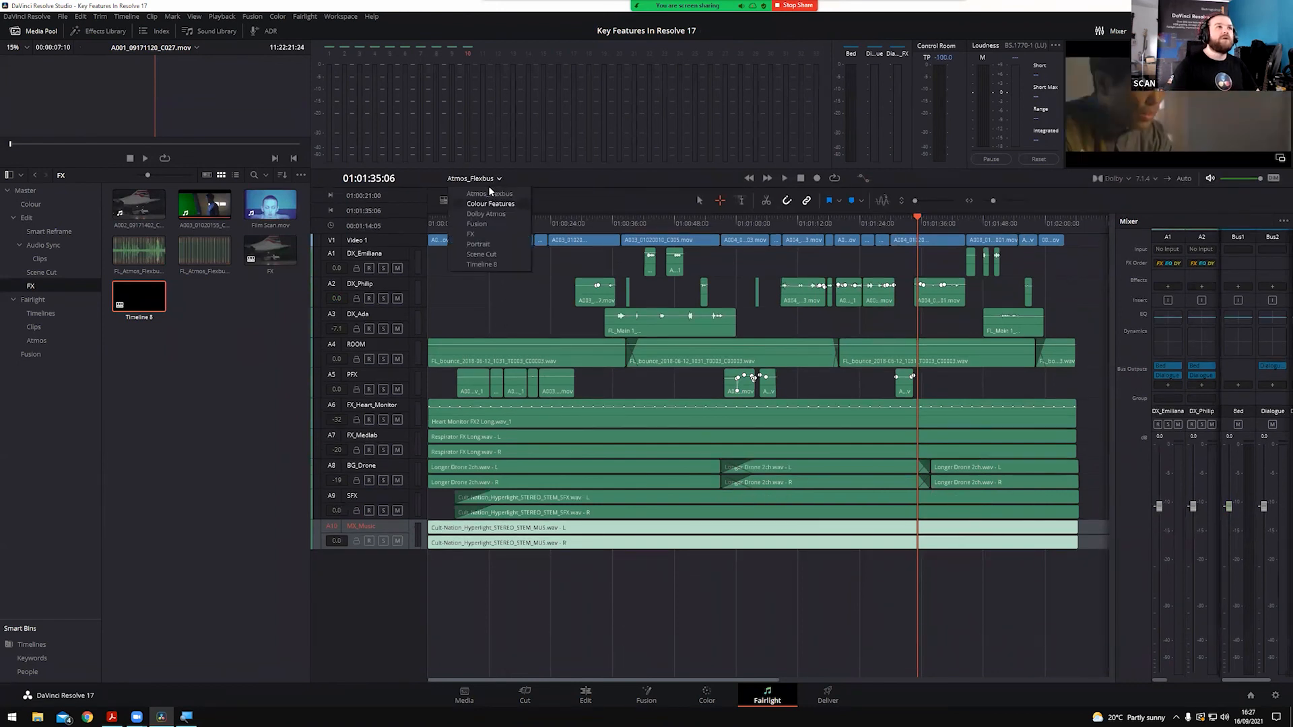
pyautogui.click(477, 223)
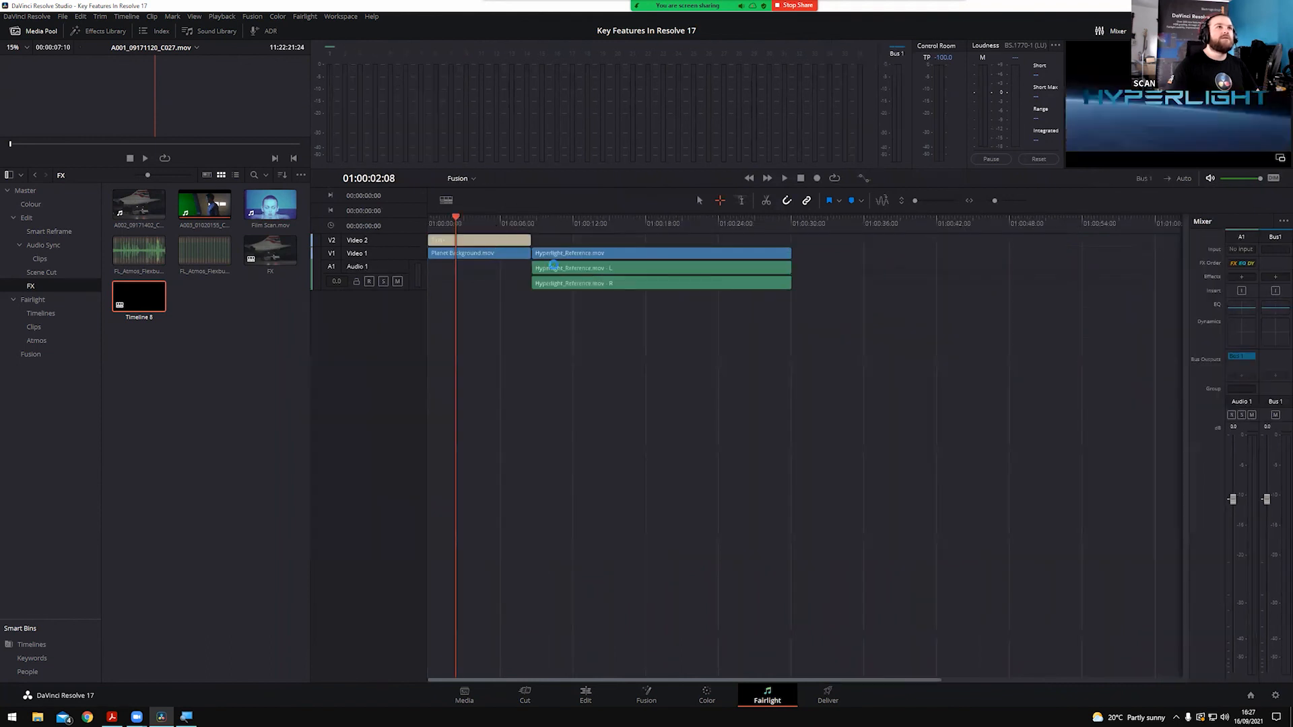
pyautogui.click(482, 176)
pyautogui.click(490, 264)
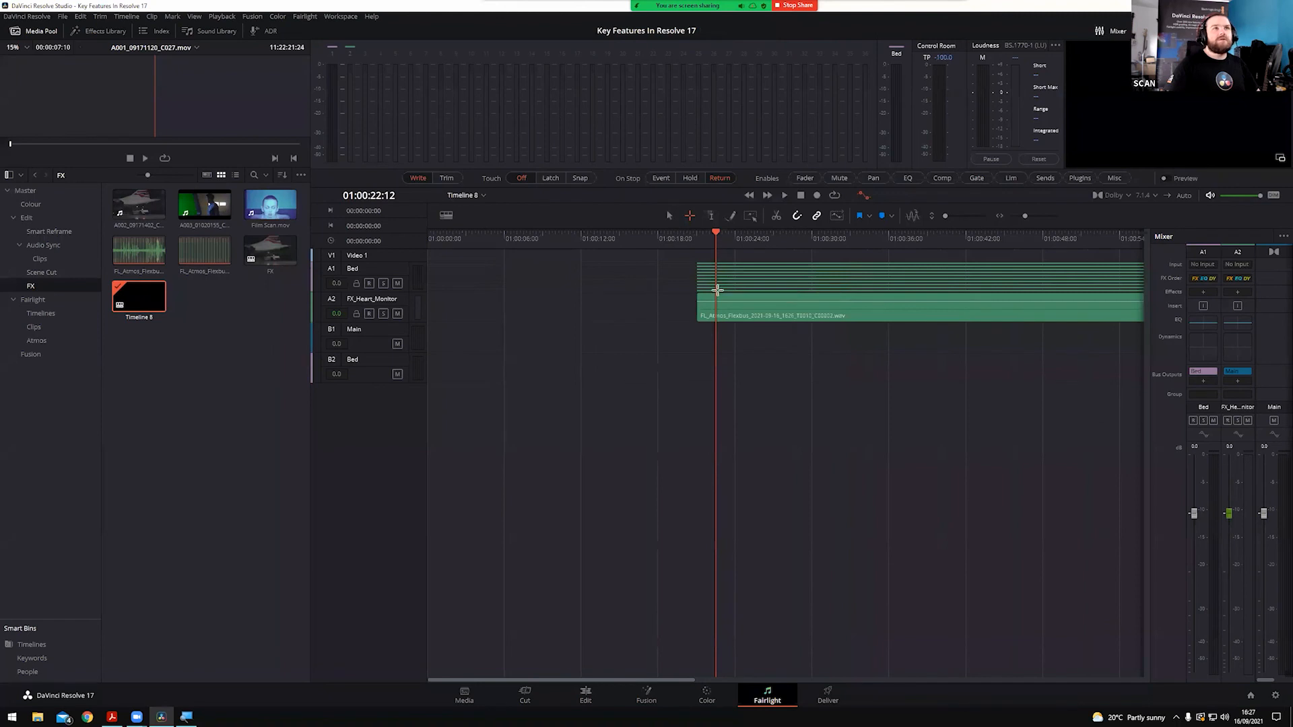
# Play the imported Atmos tracks in Timeline 8 on to 01:00:26:19
pyautogui.click(718, 289)
pyautogui.press('space')
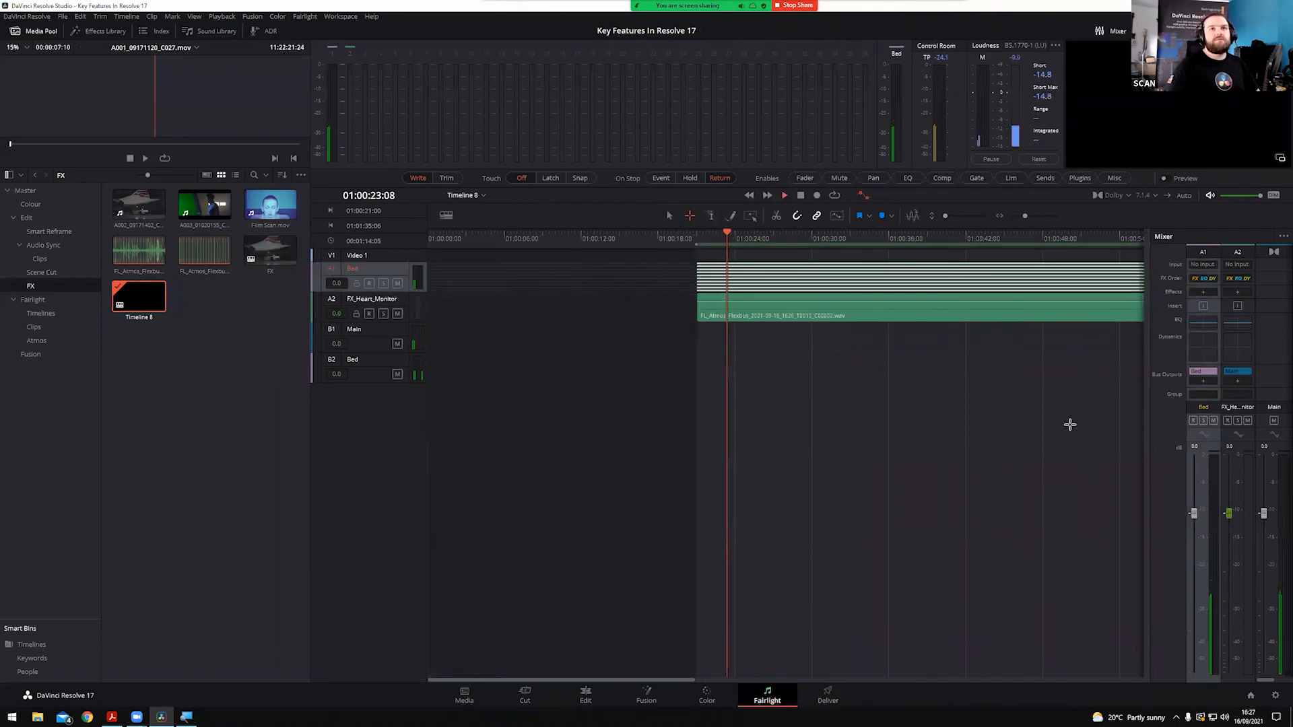
pyautogui.click(1048, 470)
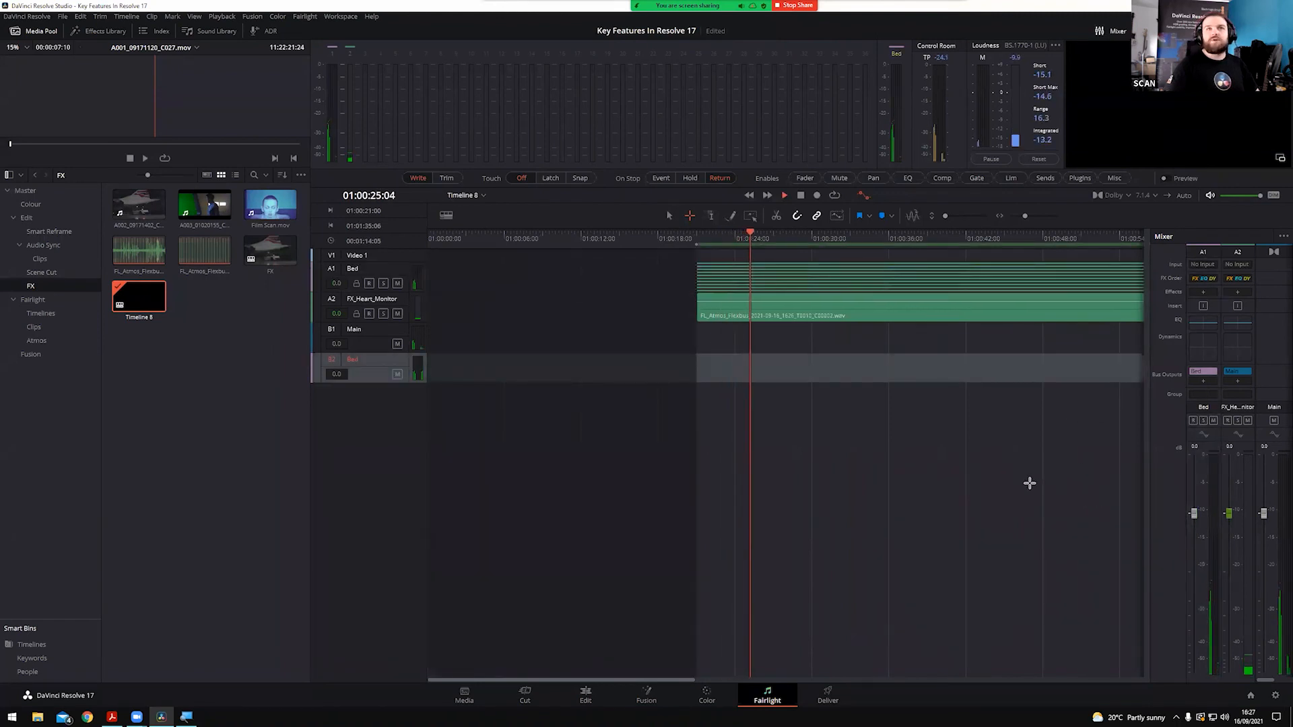
pyautogui.press('space')
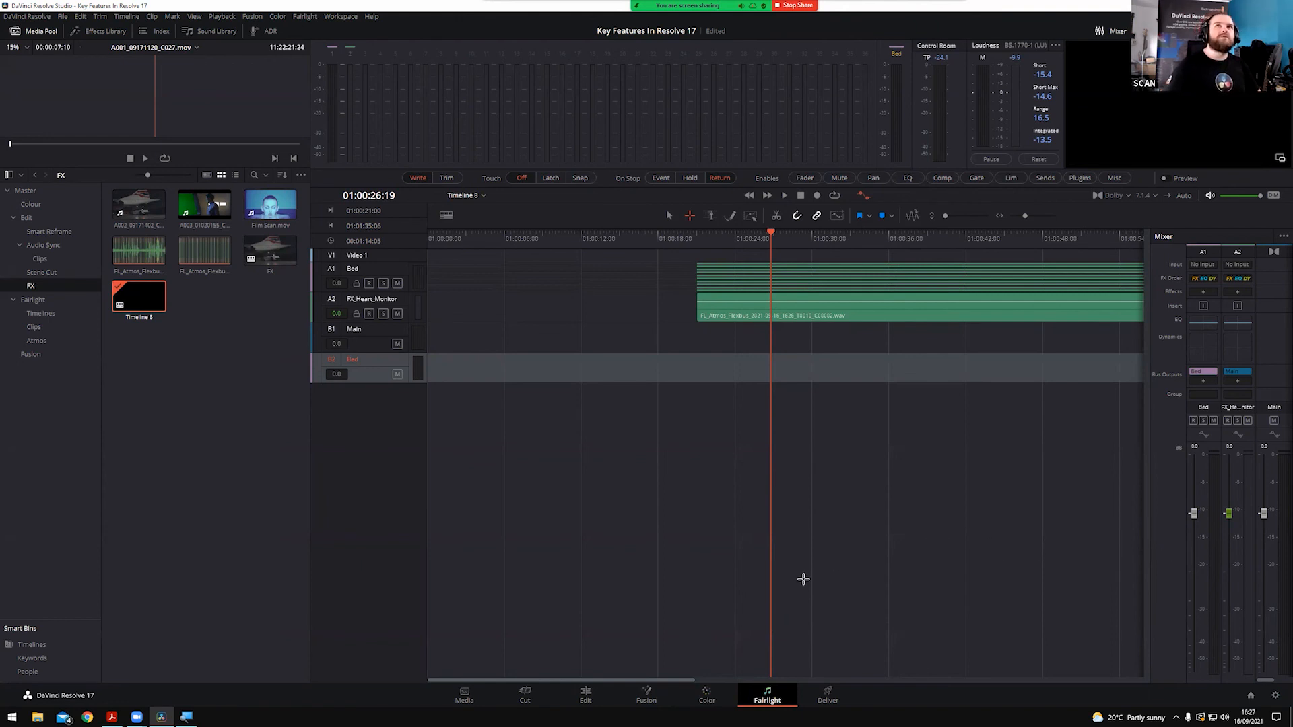
# Switch to the Fusion timeline, park the playhead on Hyperlight_Reference.mov at 01:00:11:04, and open that clip on the Fusion page
pyautogui.click(648, 694)
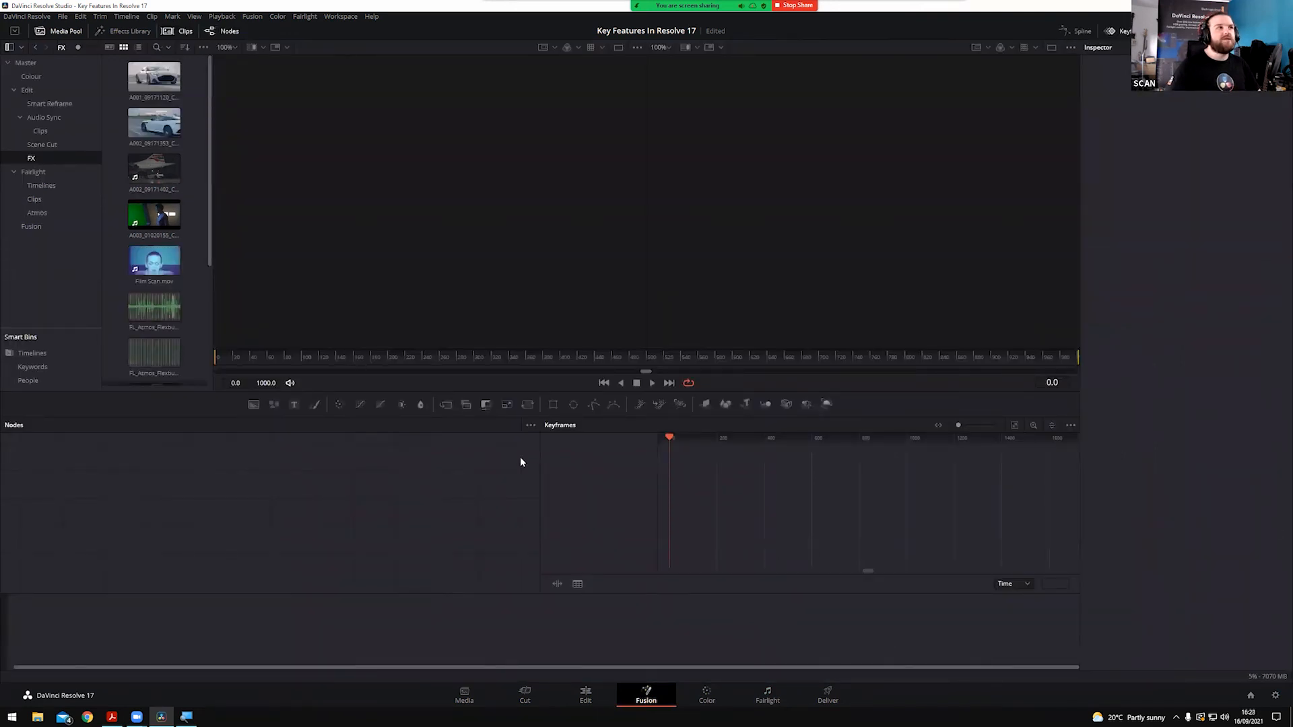
pyautogui.click(586, 700)
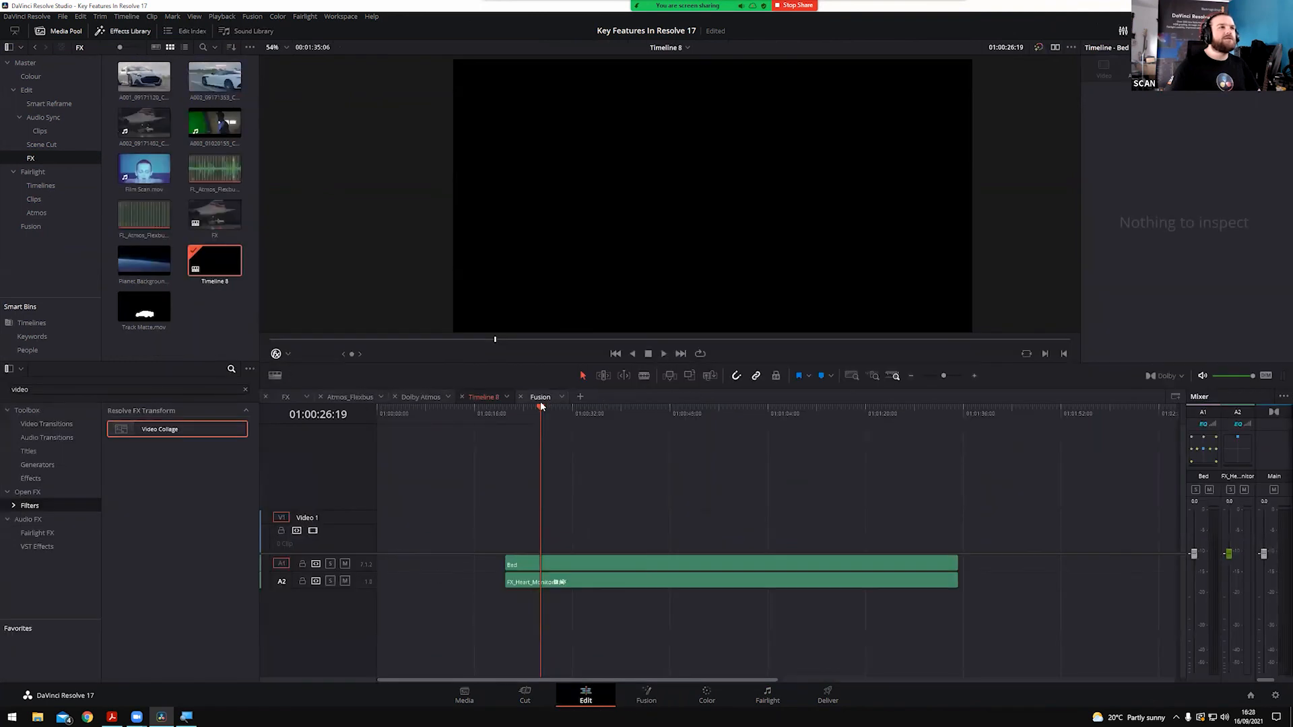
pyautogui.click(540, 398)
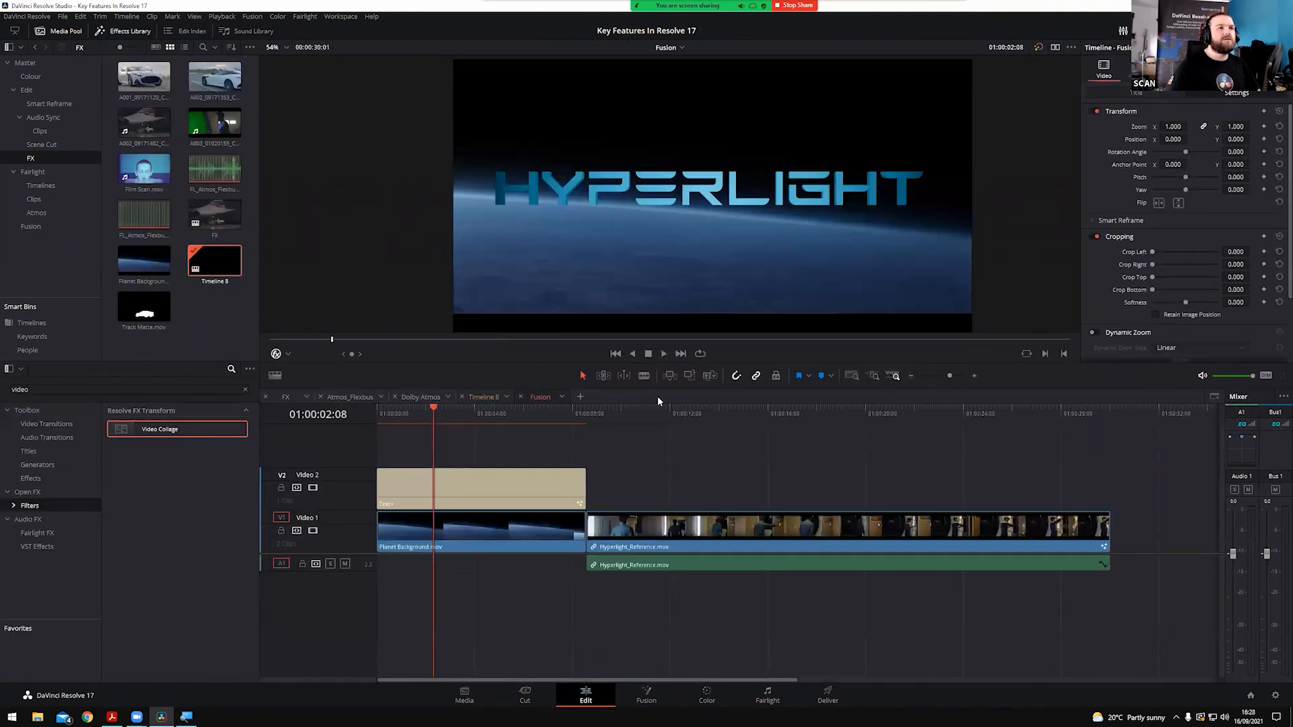
pyautogui.click(660, 460)
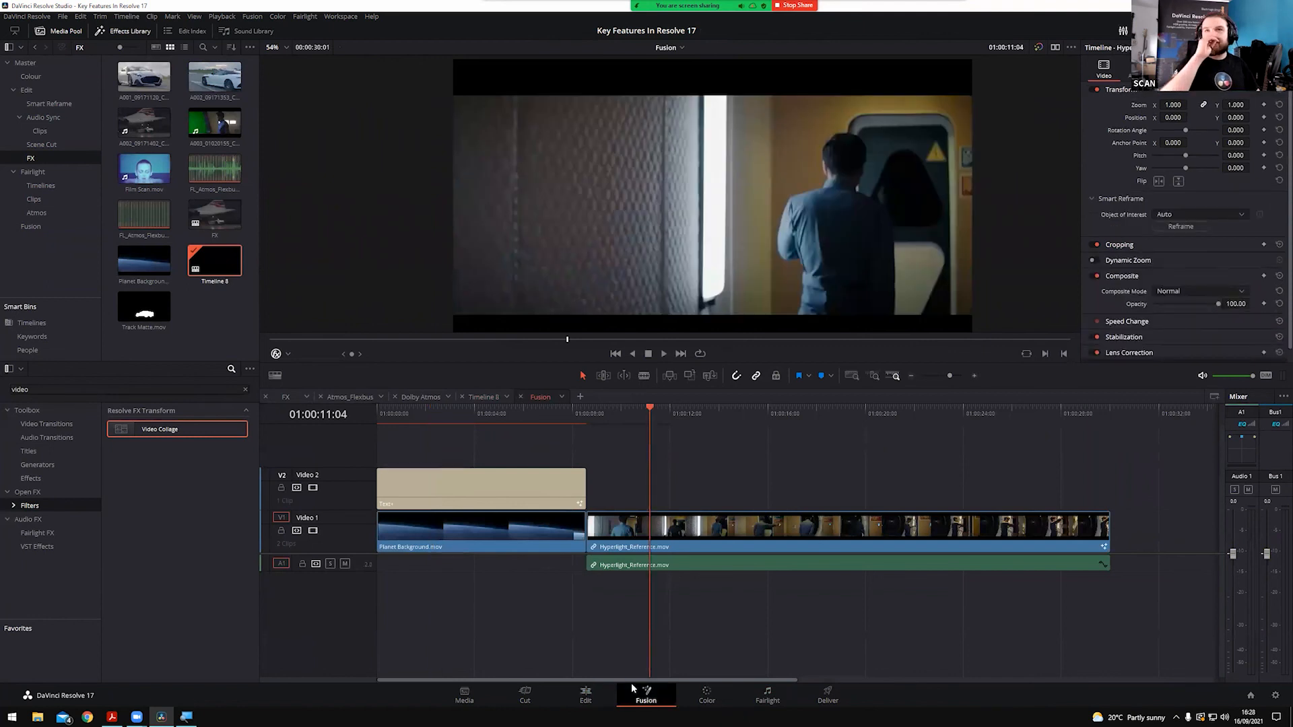
pyautogui.click(633, 687)
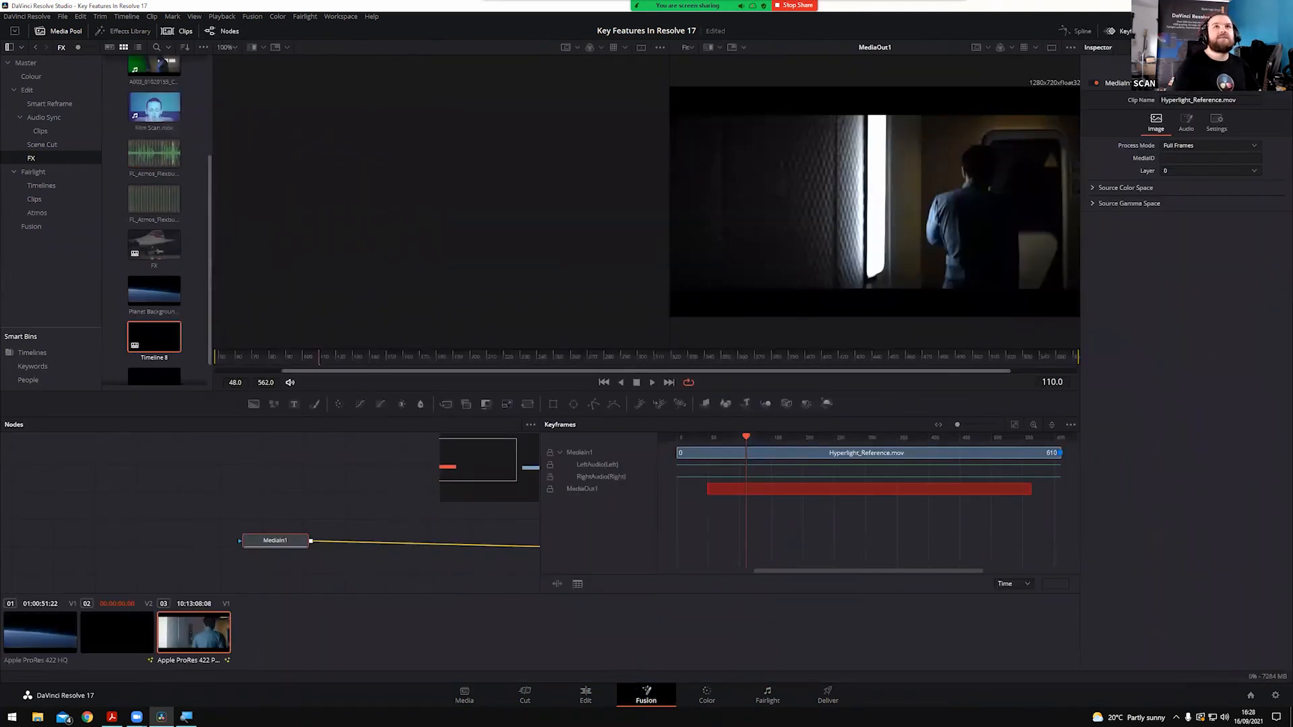
# Show the Keyframes editor, select MediaIn1, and play the clip from about frame 58 to draw its audio waveforms
pyautogui.click(1111, 31)
pyautogui.click(1111, 31)
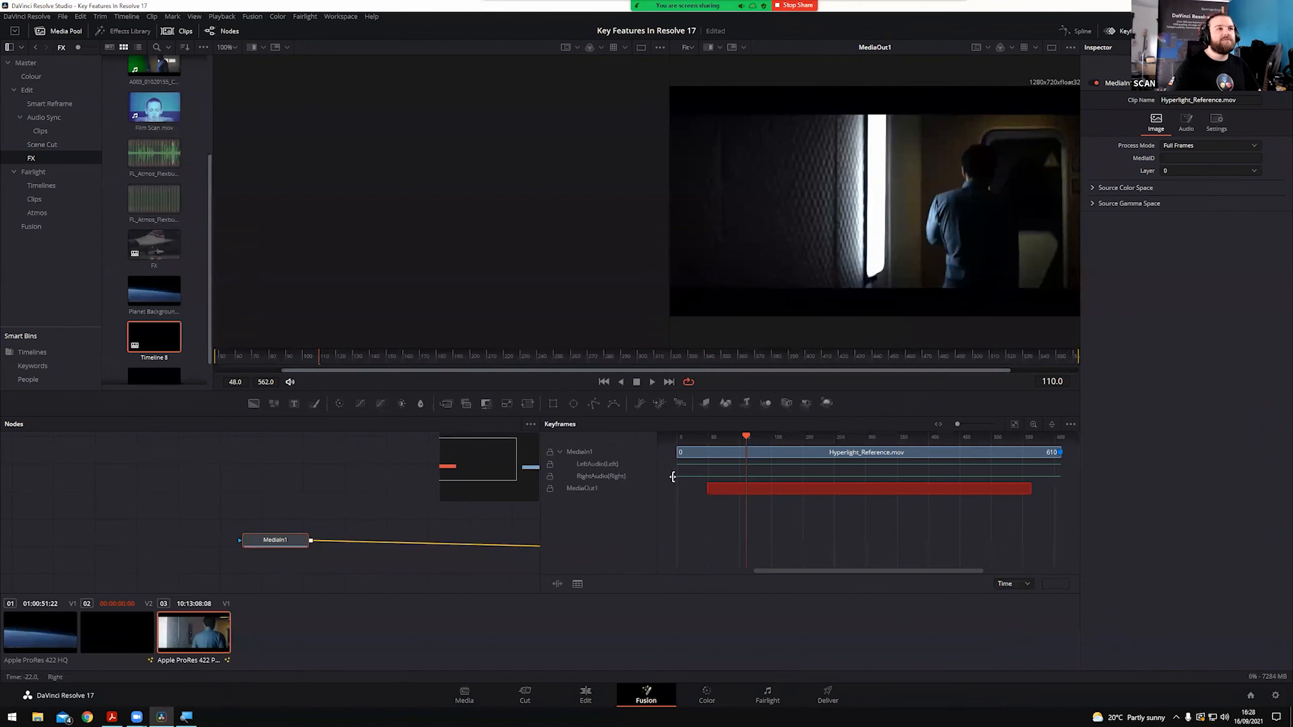
pyautogui.moveTo(741, 437); pyautogui.dragTo(677, 450)
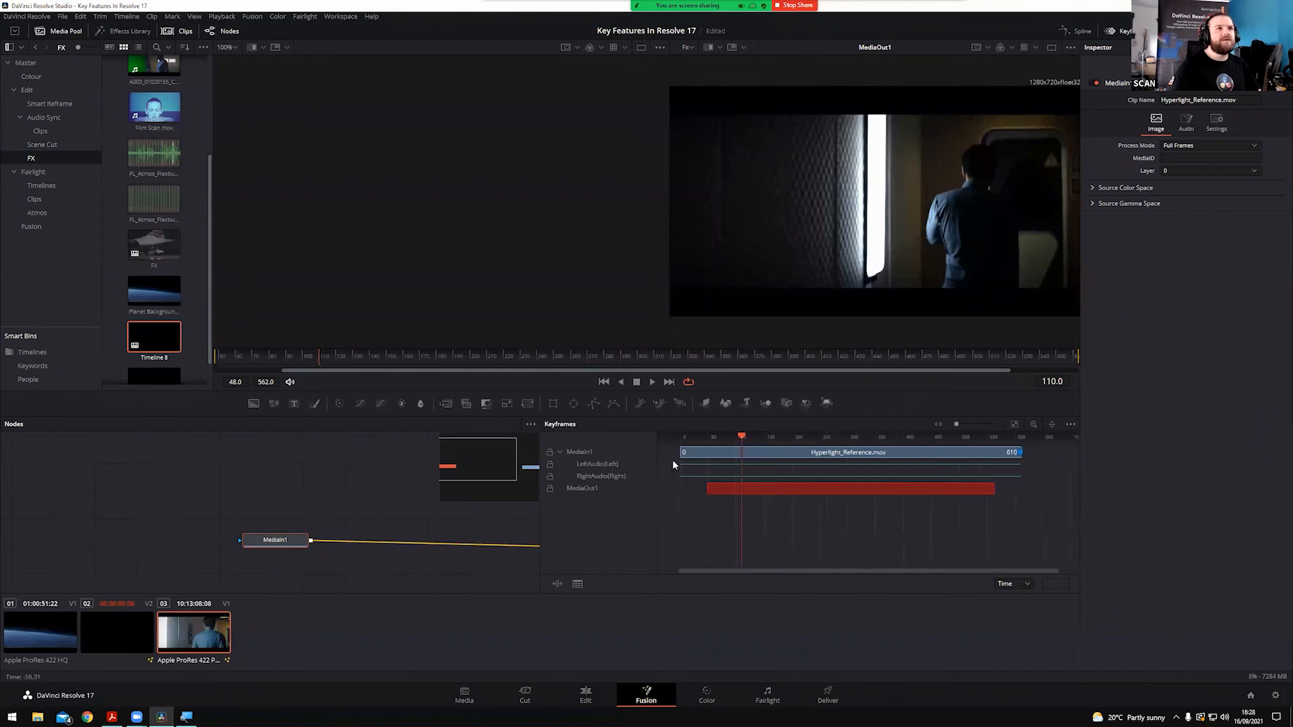
pyautogui.click(579, 451)
pyautogui.moveTo(293, 539)
pyautogui.mouseDown()
pyautogui.moveTo(296, 514)
pyautogui.moveTo(291, 542)
pyautogui.mouseUp()
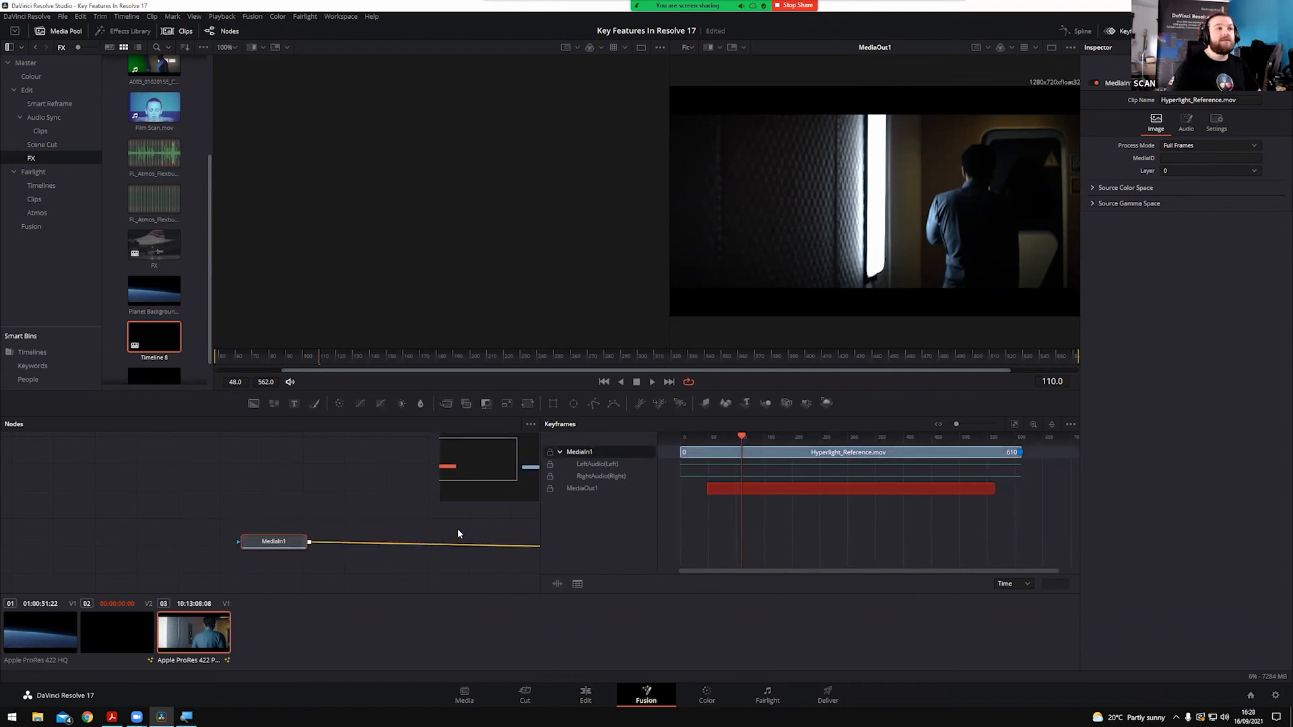
pyautogui.moveTo(326, 361); pyautogui.dragTo(232, 365)
pyautogui.press('space')
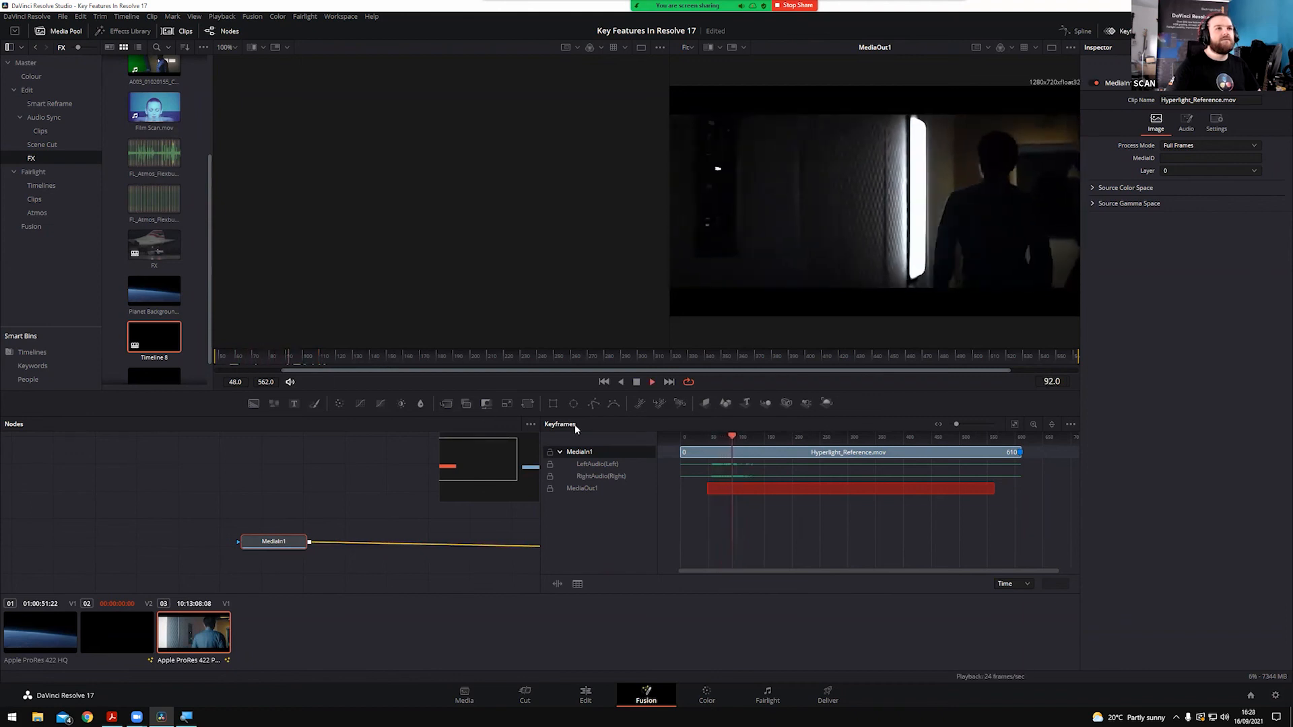
pyautogui.press('space')
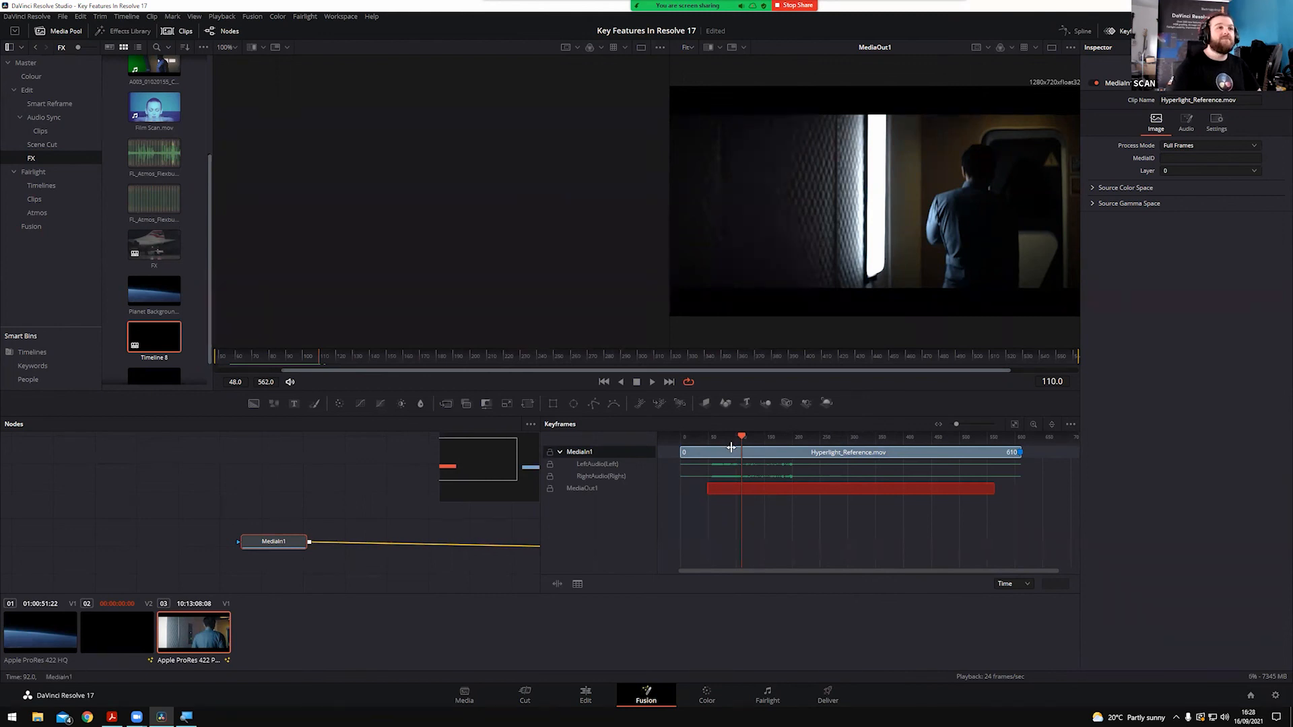
# Park the playhead at frame 58 and examine the left and right audio waveforms of MediaIn1 at high magnification in the Keyframes editor
pyautogui.moveTo(743, 436); pyautogui.dragTo(713, 442)
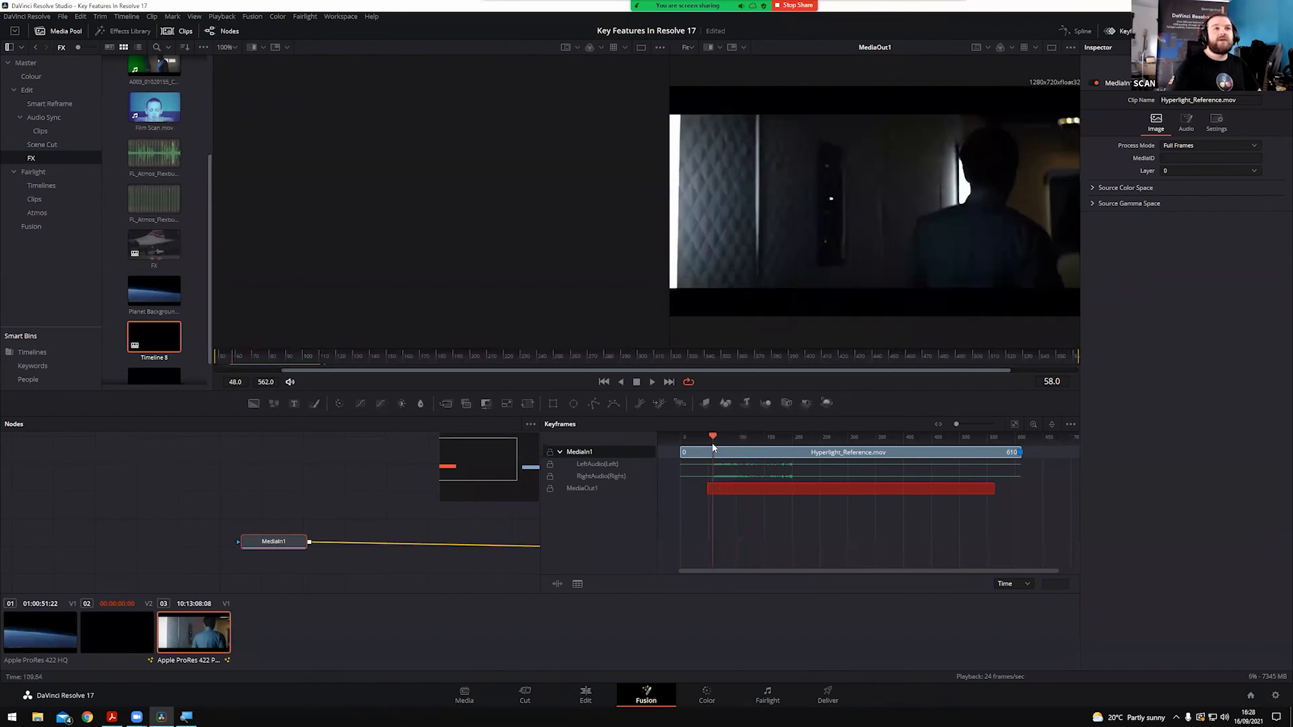
pyautogui.hscroll(-4, 731, 473)
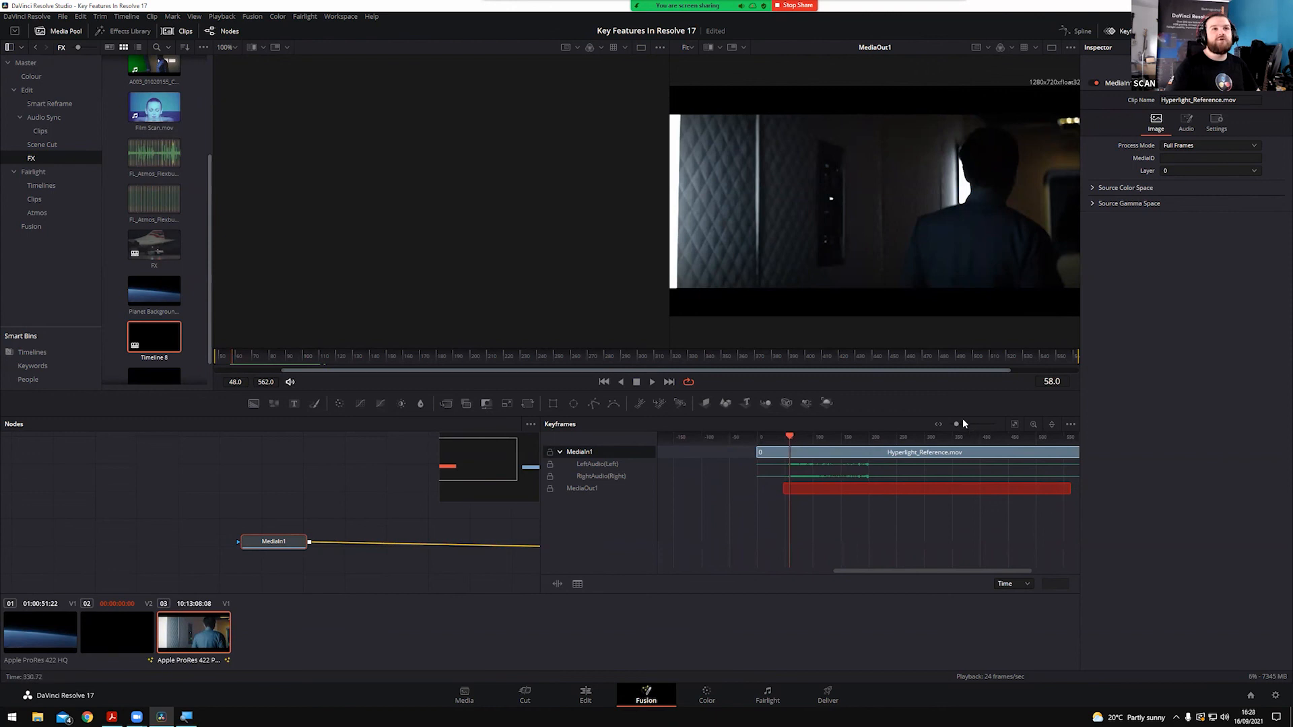
pyautogui.moveTo(955, 423); pyautogui.dragTo(991, 423)
pyautogui.hscroll(-20, 823, 466)
pyautogui.hscroll(-4, 803, 469)
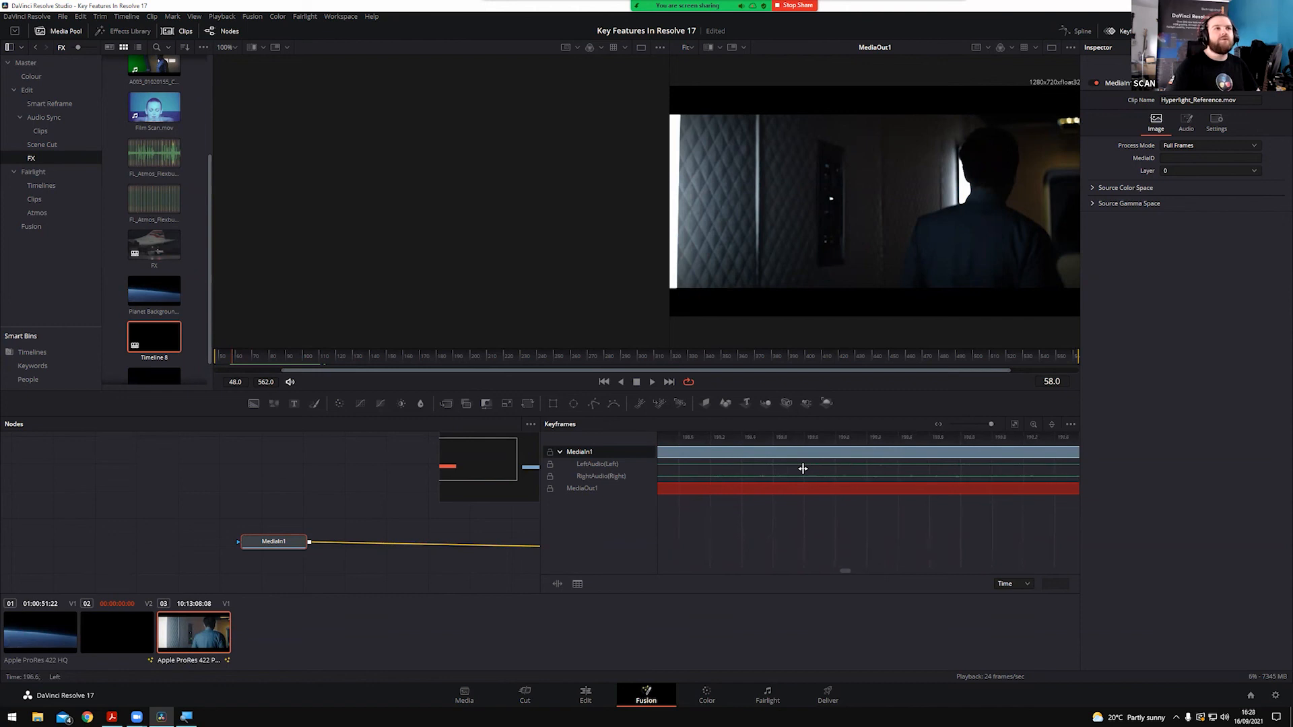
pyautogui.hscroll(-20, 803, 472)
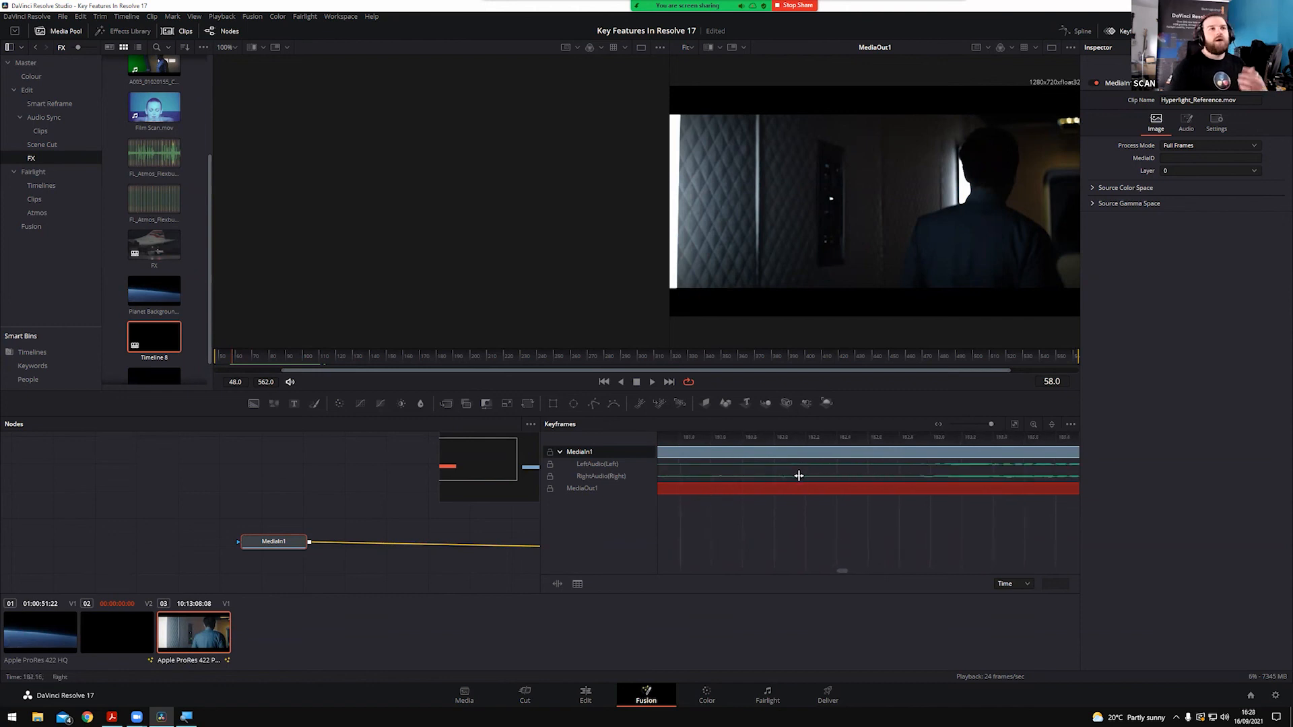
pyautogui.hscroll(1, 802, 479)
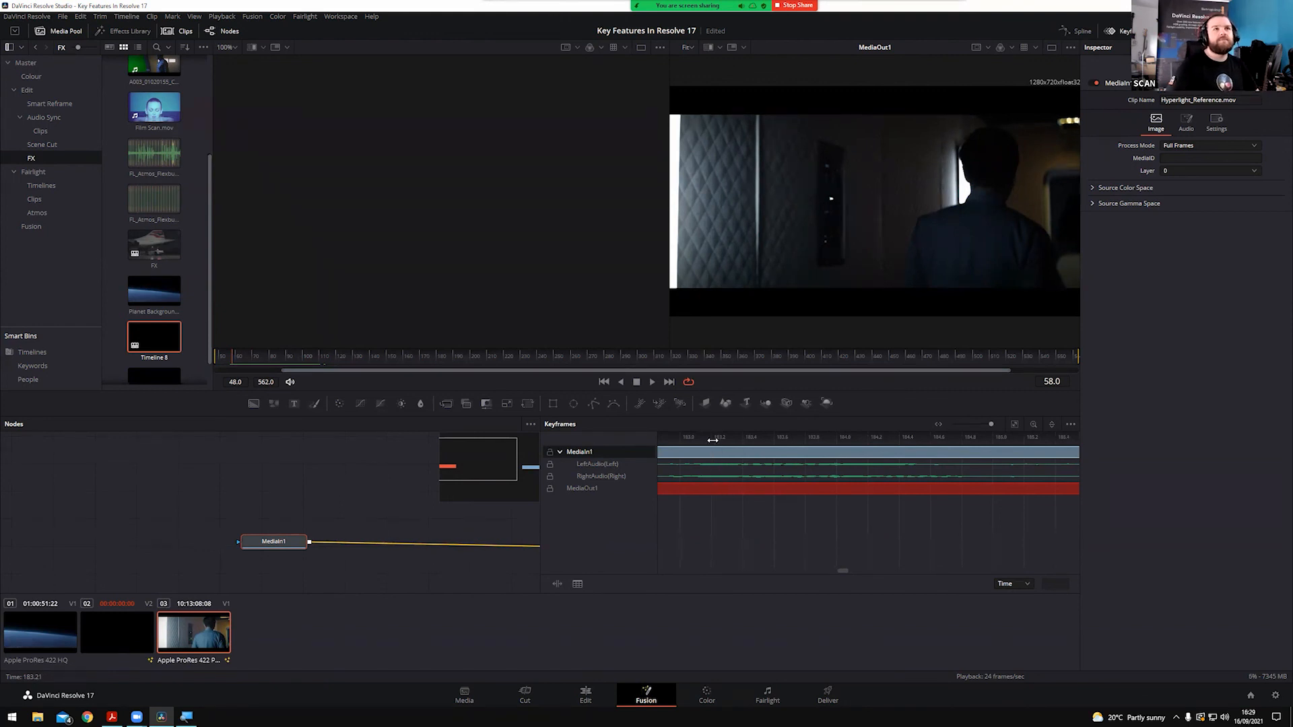
# Hide the Keyframes editor, open the Hyperlight title clip from V2, and survey its whole node tree
pyautogui.click(1122, 32)
pyautogui.click(85, 627)
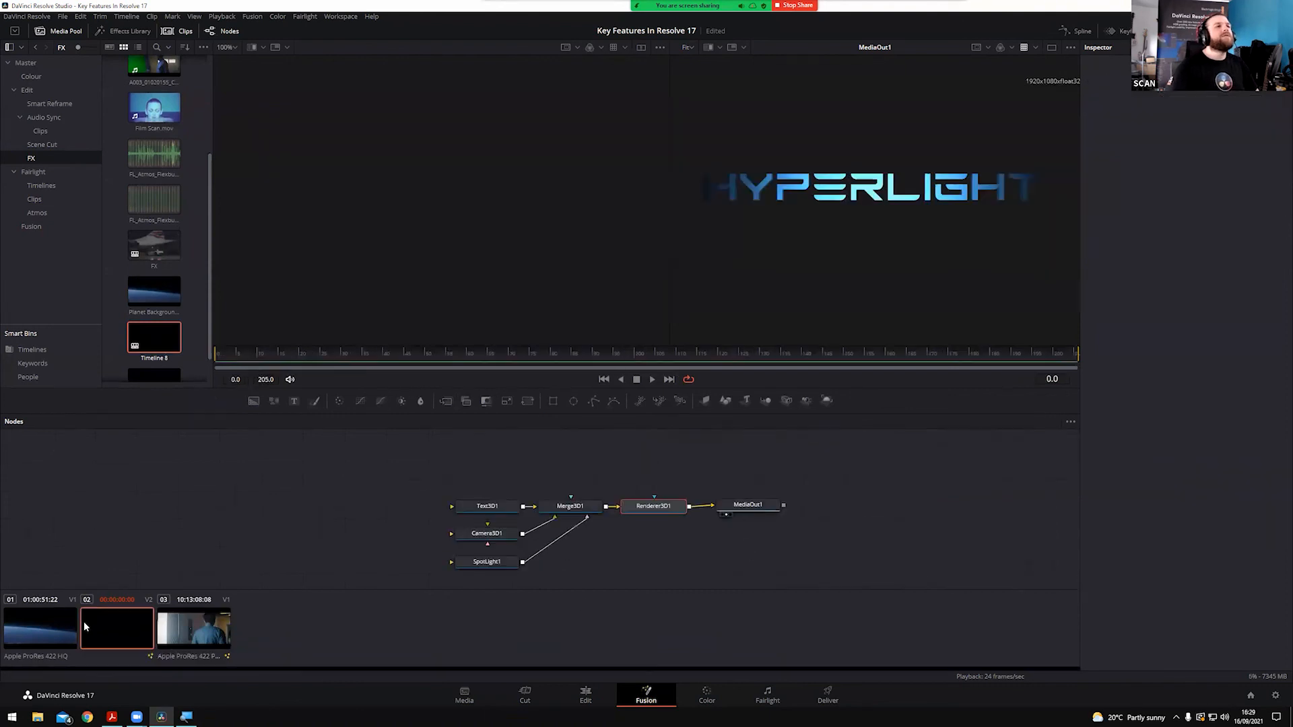
pyautogui.moveTo(412, 470); pyautogui.dragTo(833, 582)
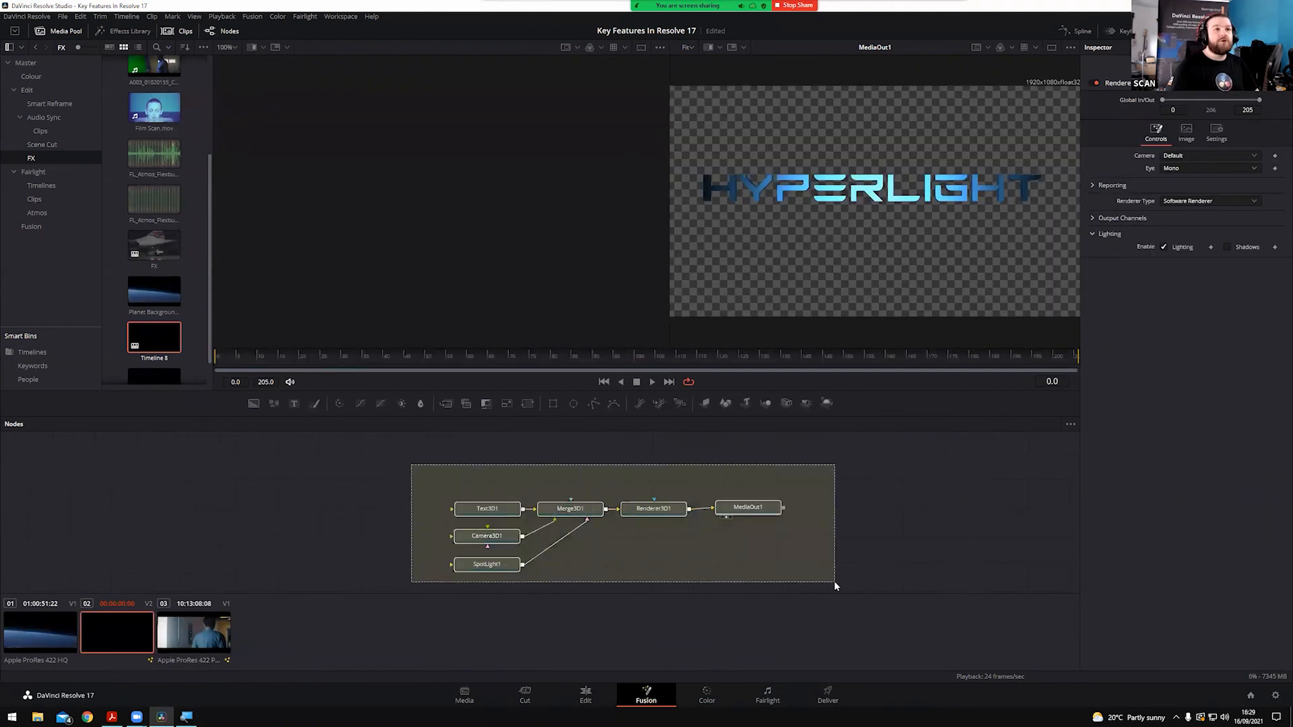
pyautogui.scroll(-2, 748, 538)
pyautogui.moveTo(739, 527); pyautogui.dragTo(641, 537)
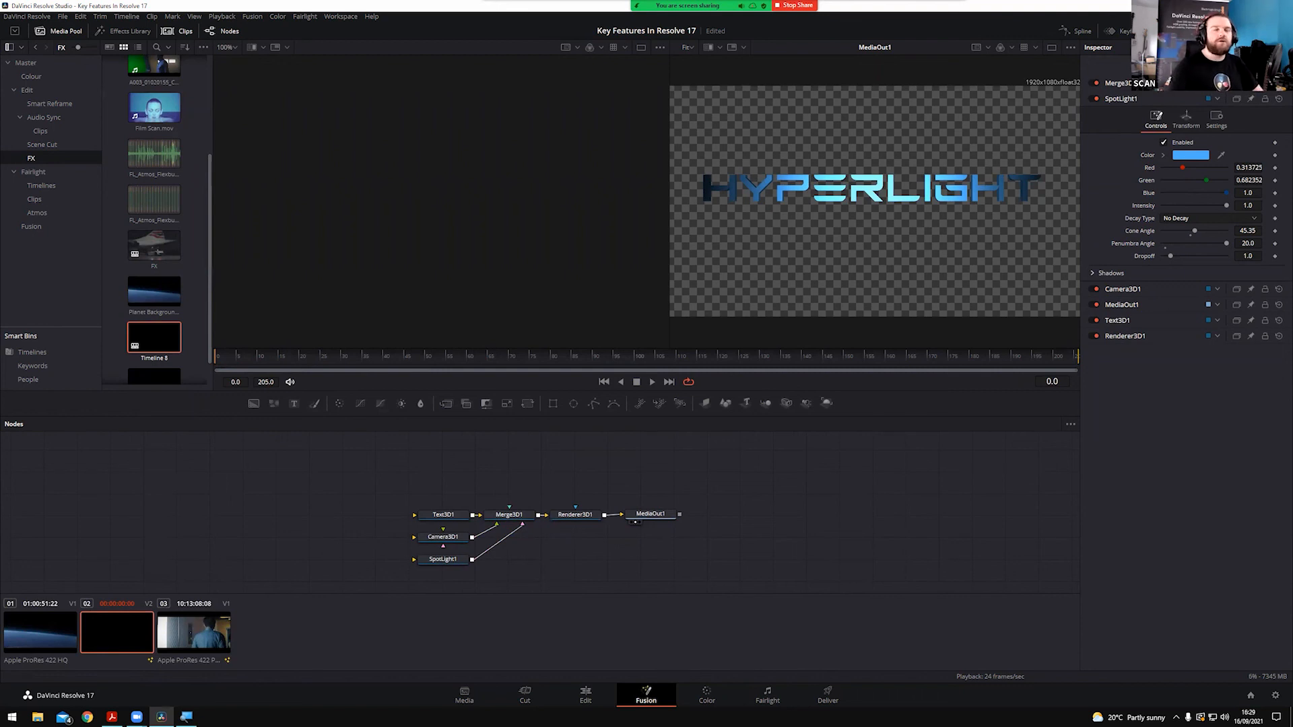
# View the title clip over the planet background on the Edit page at 01:00:00:17, and reopen it on the Fusion page
pyautogui.click(585, 695)
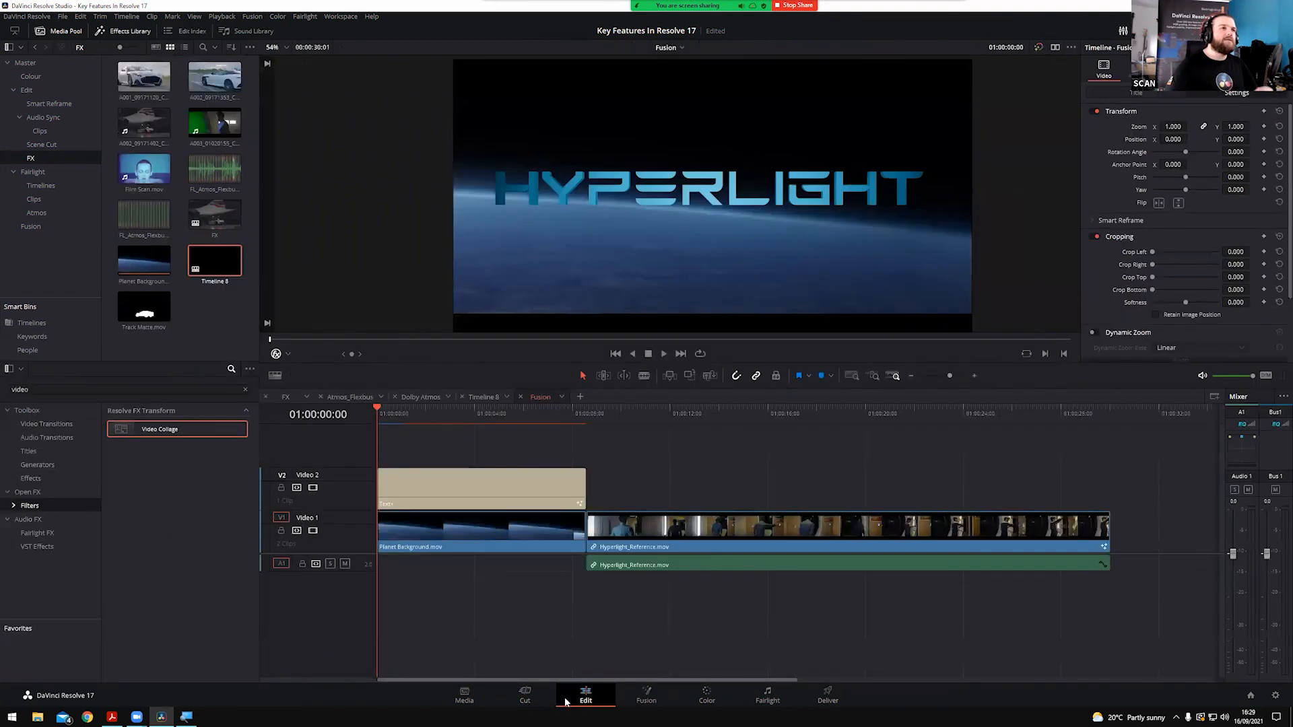
pyautogui.moveTo(445, 414); pyautogui.dragTo(393, 420)
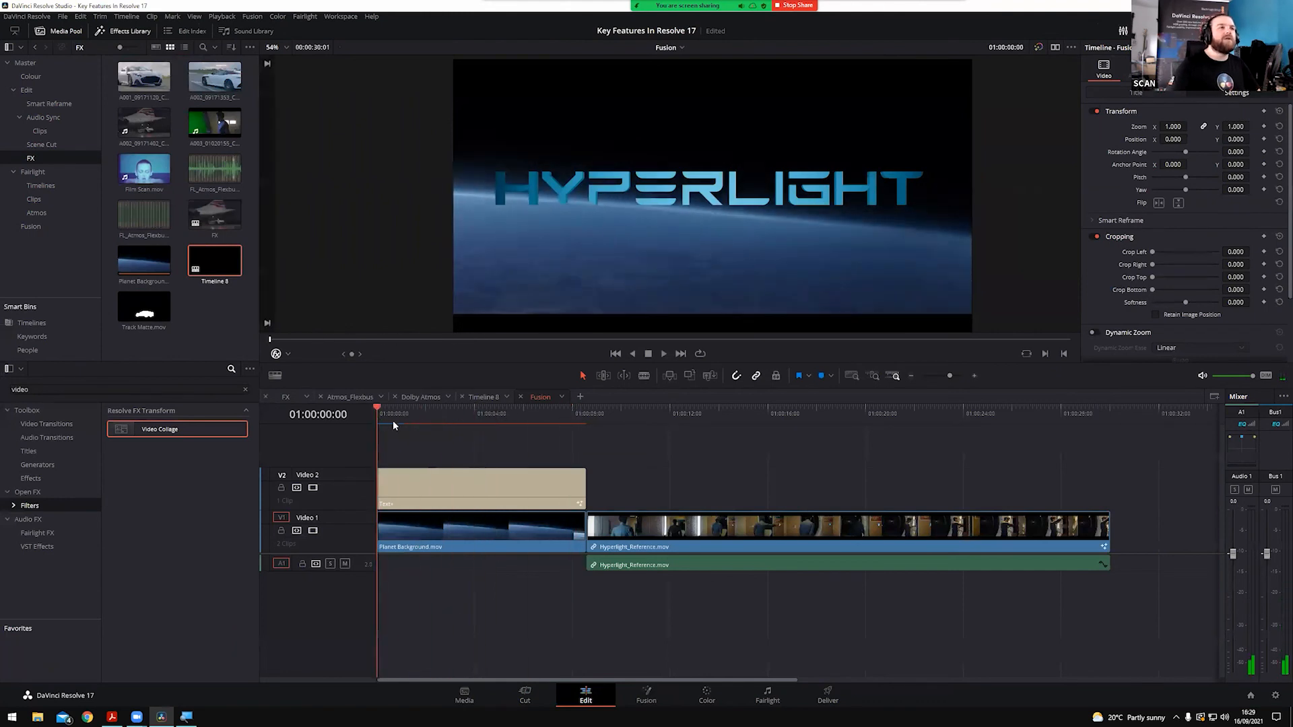
pyautogui.click(425, 486)
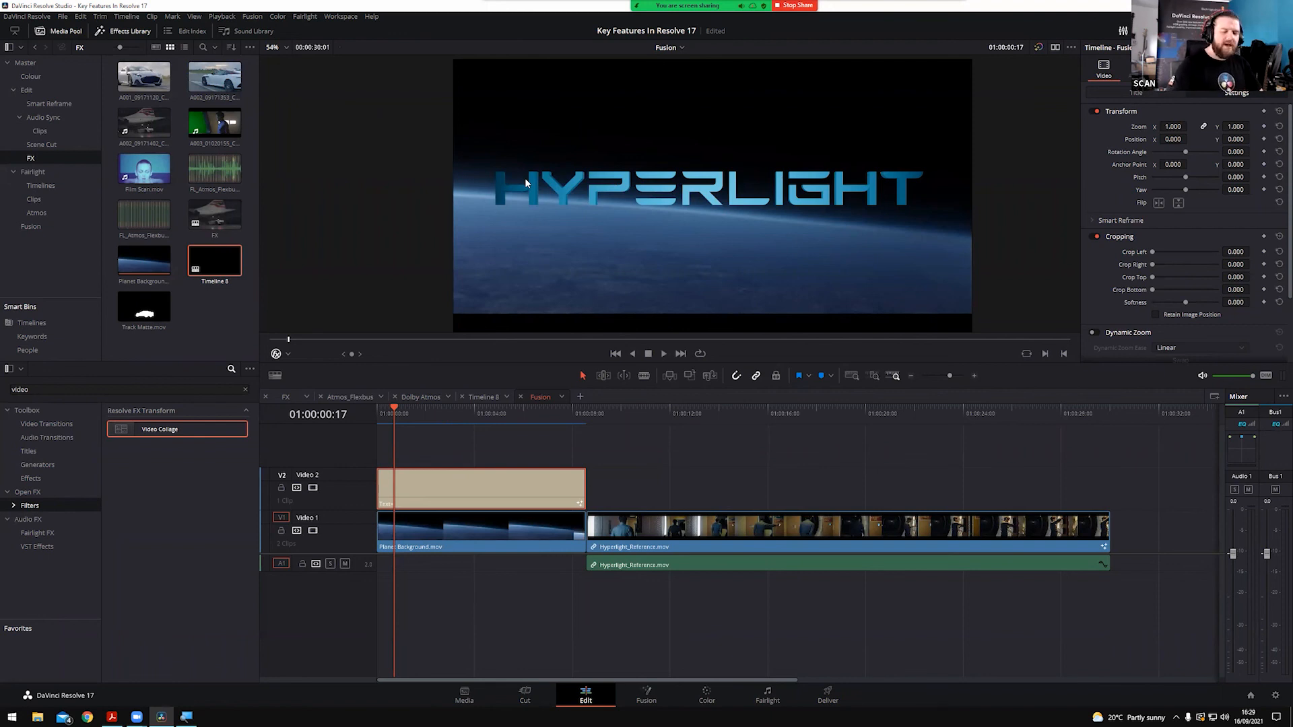
pyautogui.moveTo(583, 487)
pyautogui.mouseDown()
pyautogui.moveTo(504, 480)
pyautogui.moveTo(585, 485)
pyautogui.mouseUp()
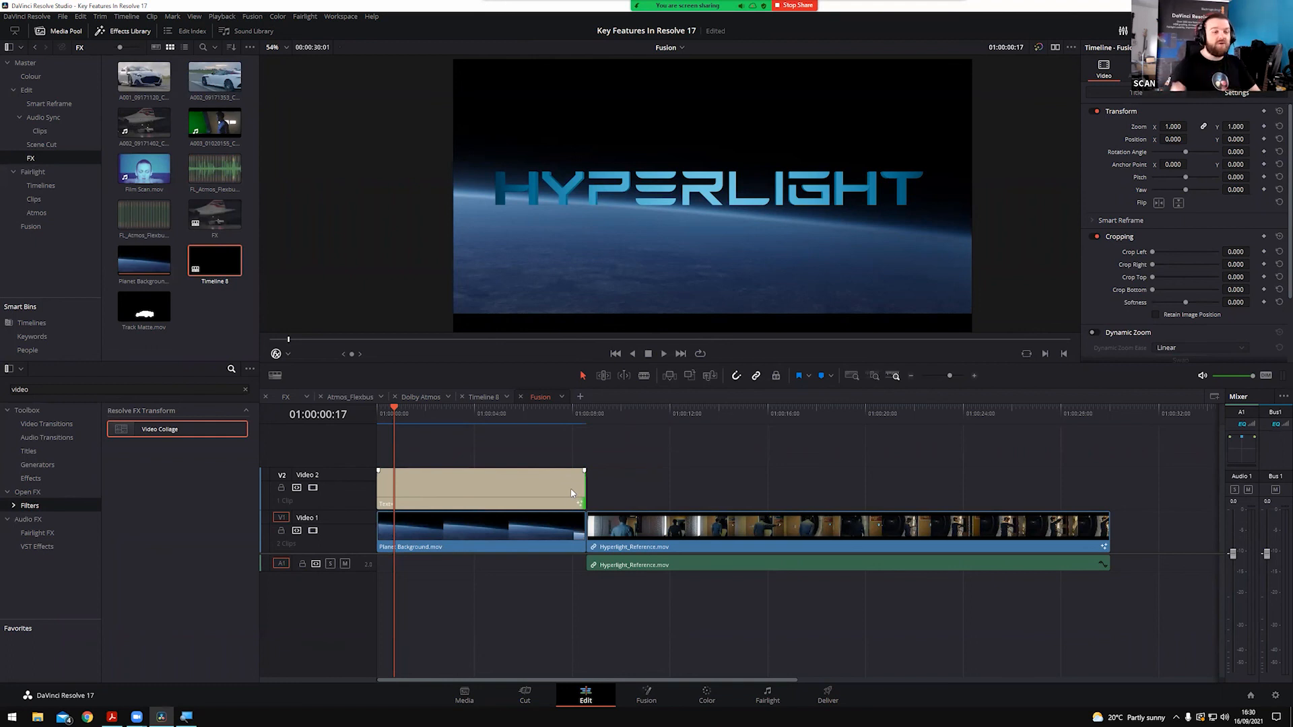
pyautogui.click(646, 694)
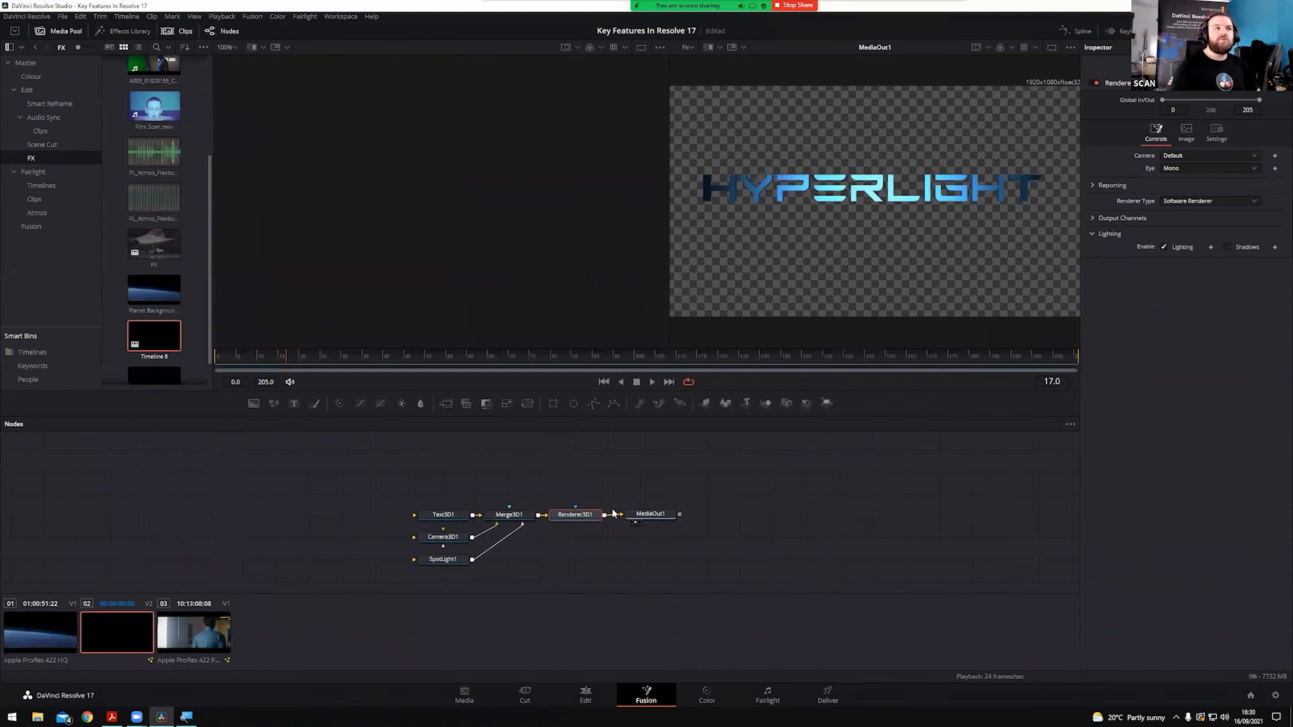
# Move the SpotLight1 node below Merge3D1 and show its transform settings
pyautogui.click(501, 582)
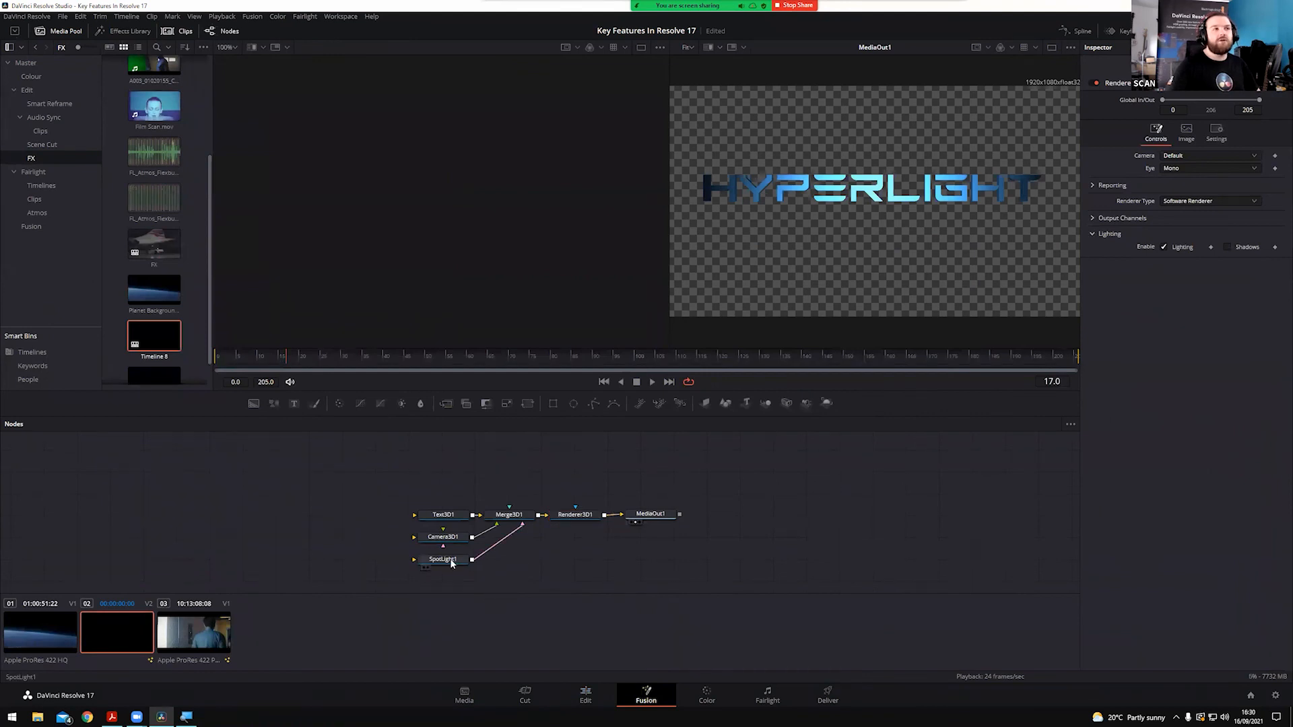
pyautogui.click(450, 560)
pyautogui.moveTo(443, 561); pyautogui.dragTo(535, 567)
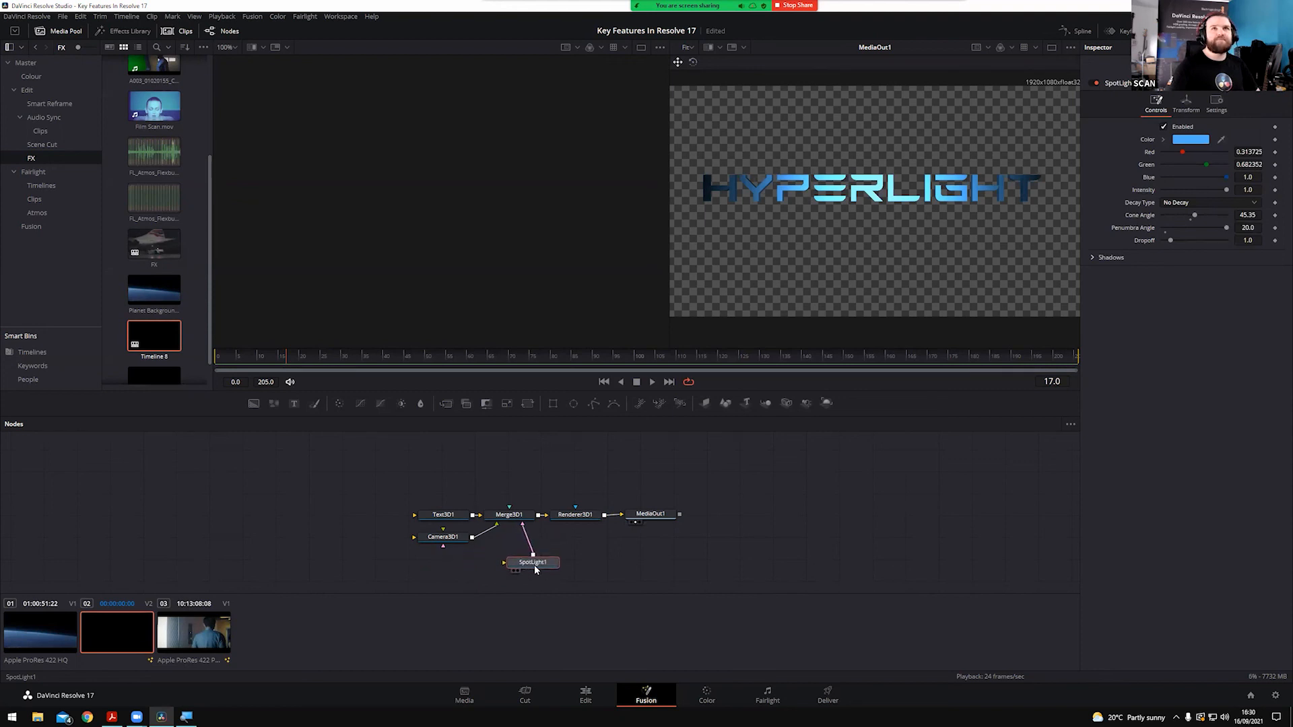
pyautogui.click(1187, 106)
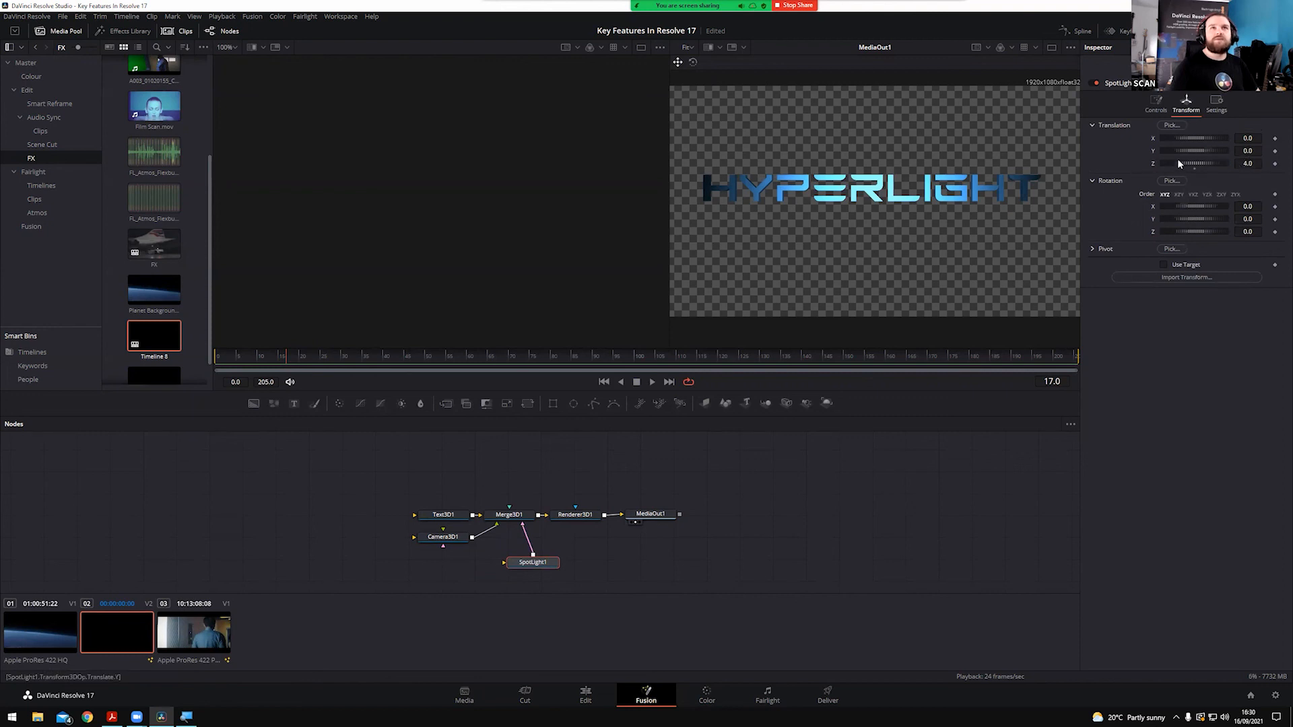
# Try shifting the spotlight's Z translation in both directions, restoring it to 4.0 each time
pyautogui.moveTo(1210, 160)
pyautogui.mouseDown()
pyautogui.moveTo(1225, 159)
pyautogui.moveTo(1189, 157)
pyautogui.moveTo(1225, 161)
pyautogui.mouseUp()
pyautogui.click(1243, 163)
pyautogui.write('4')
pyautogui.press('Tab')
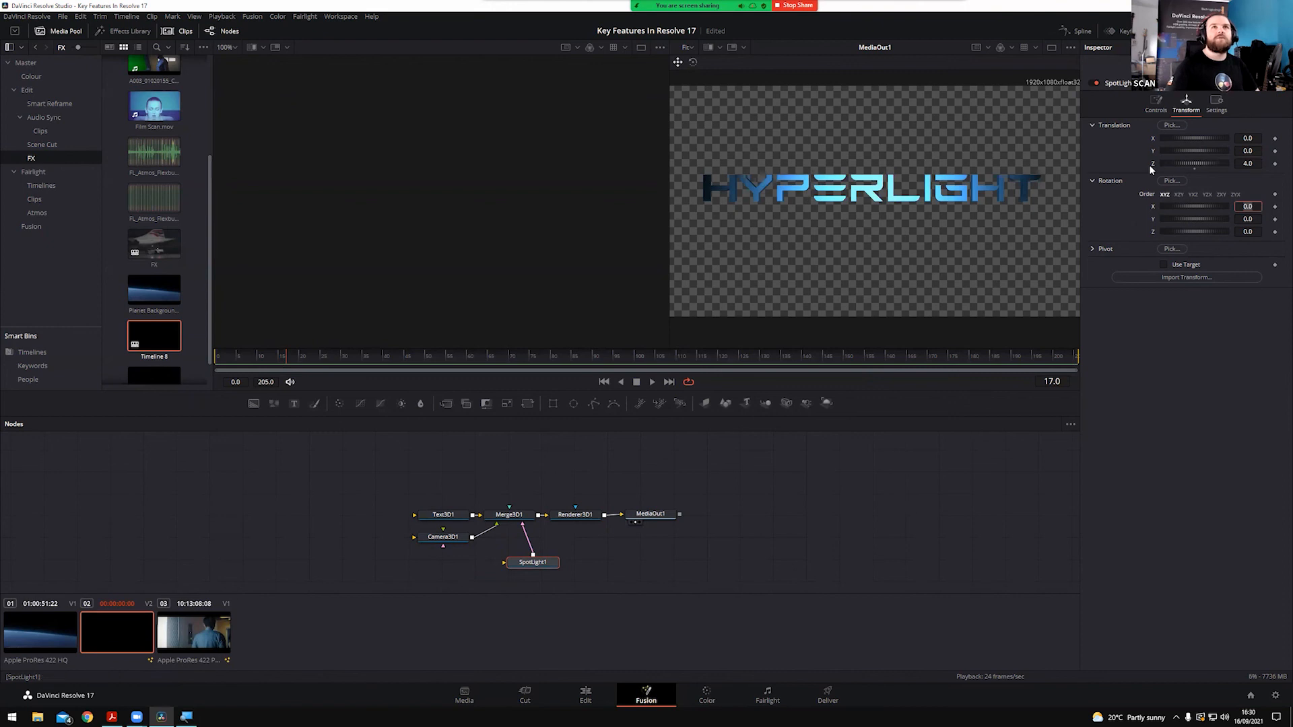
pyautogui.moveTo(1185, 160)
pyautogui.mouseDown()
pyautogui.moveTo(1210, 165)
pyautogui.moveTo(1167, 166)
pyautogui.moveTo(1177, 168)
pyautogui.mouseUp()
pyautogui.click(1242, 164)
pyautogui.write('4')
pyautogui.press('Tab')
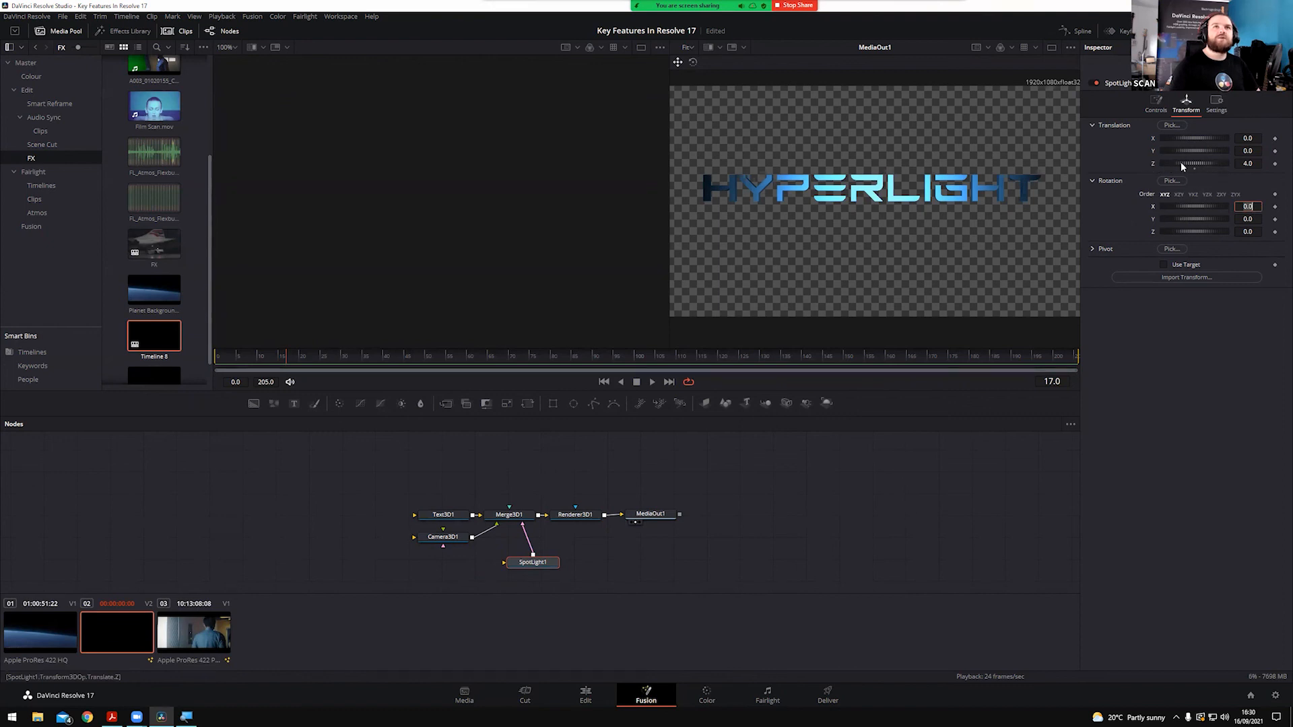
# Modify the spotlight's Z translation with Anim Curves and play the title animation from near its start
pyautogui.rightClick(1150, 165)
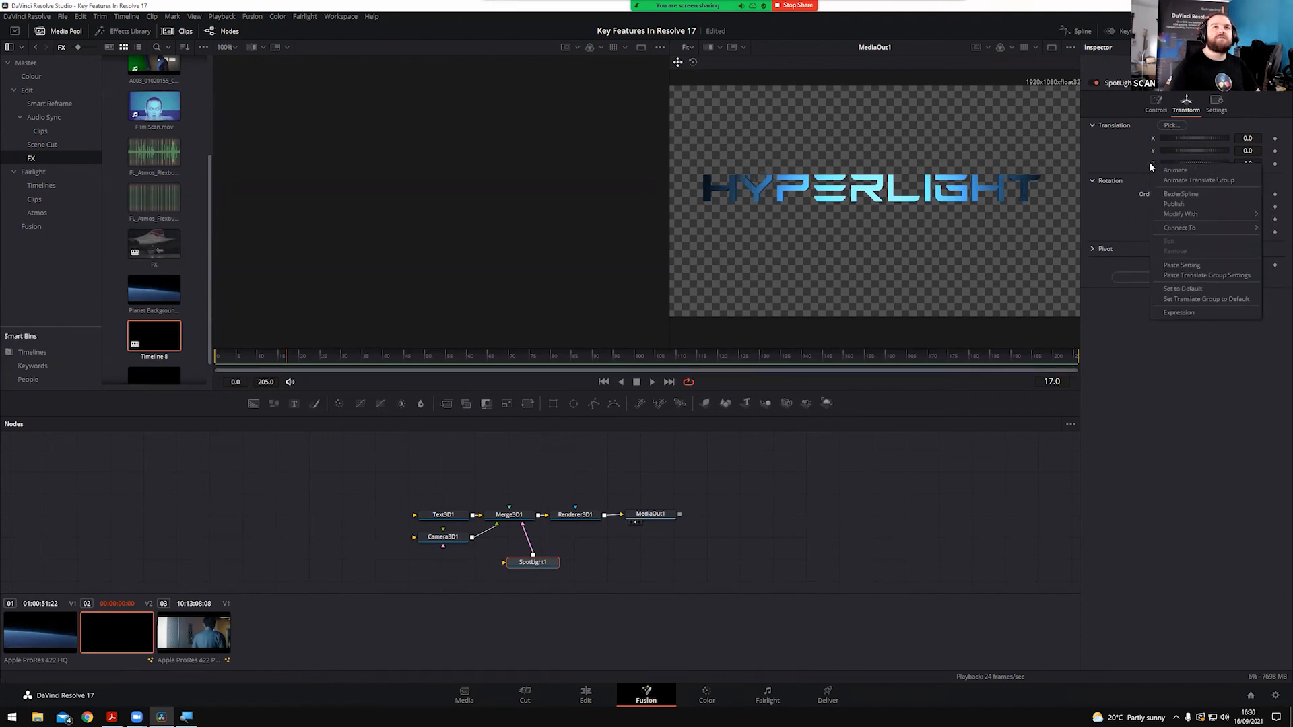
pyautogui.moveTo(1202, 211)
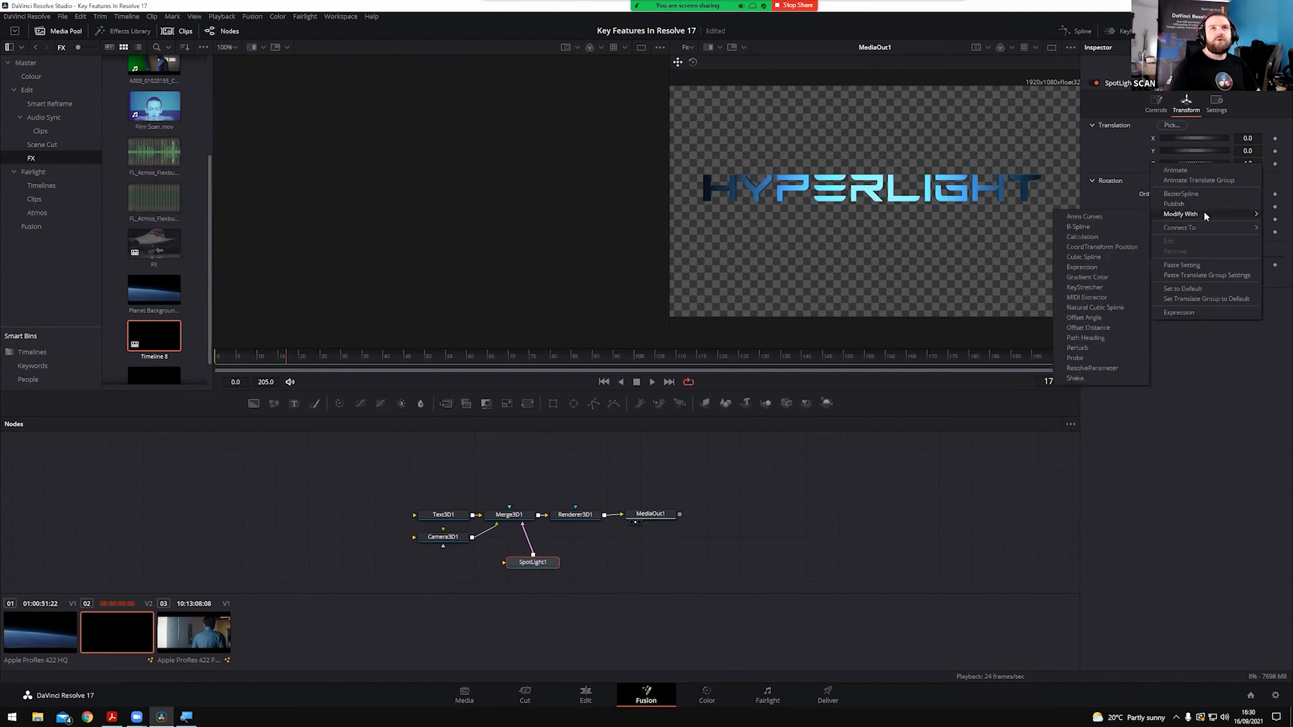
pyautogui.click(1082, 218)
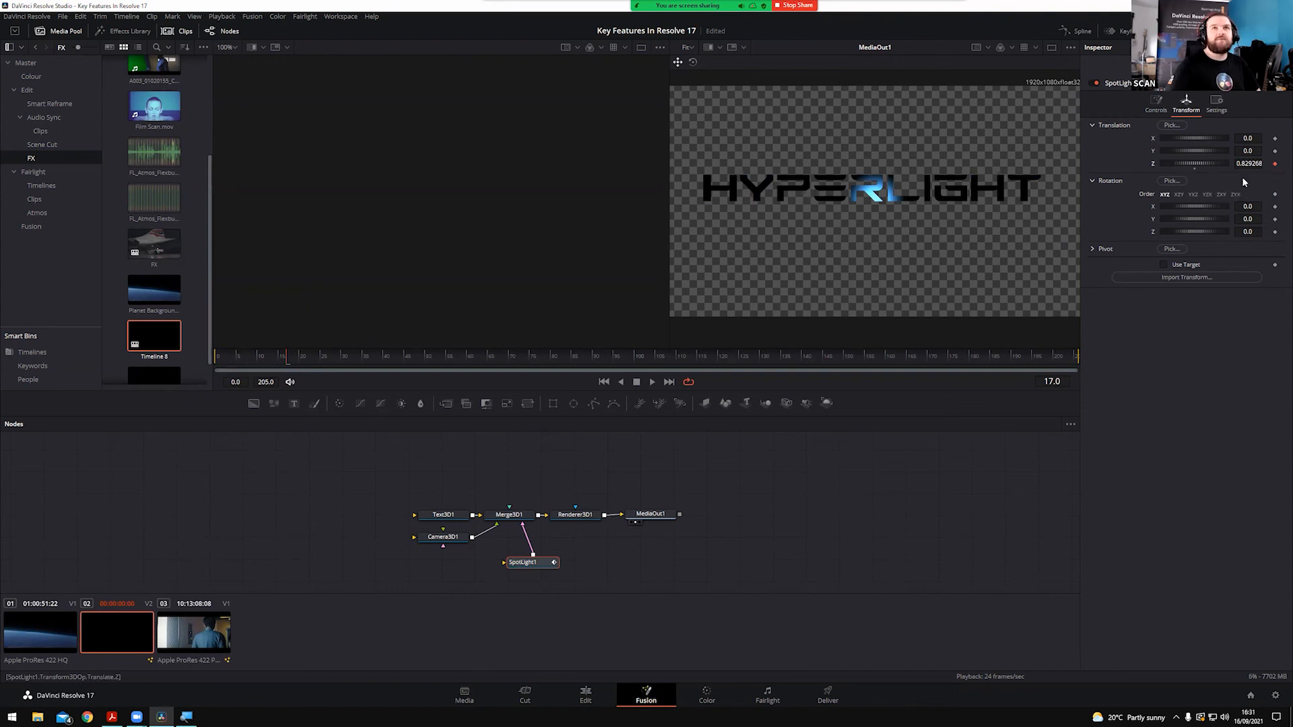
pyautogui.moveTo(287, 358); pyautogui.dragTo(228, 364)
pyautogui.press('space')
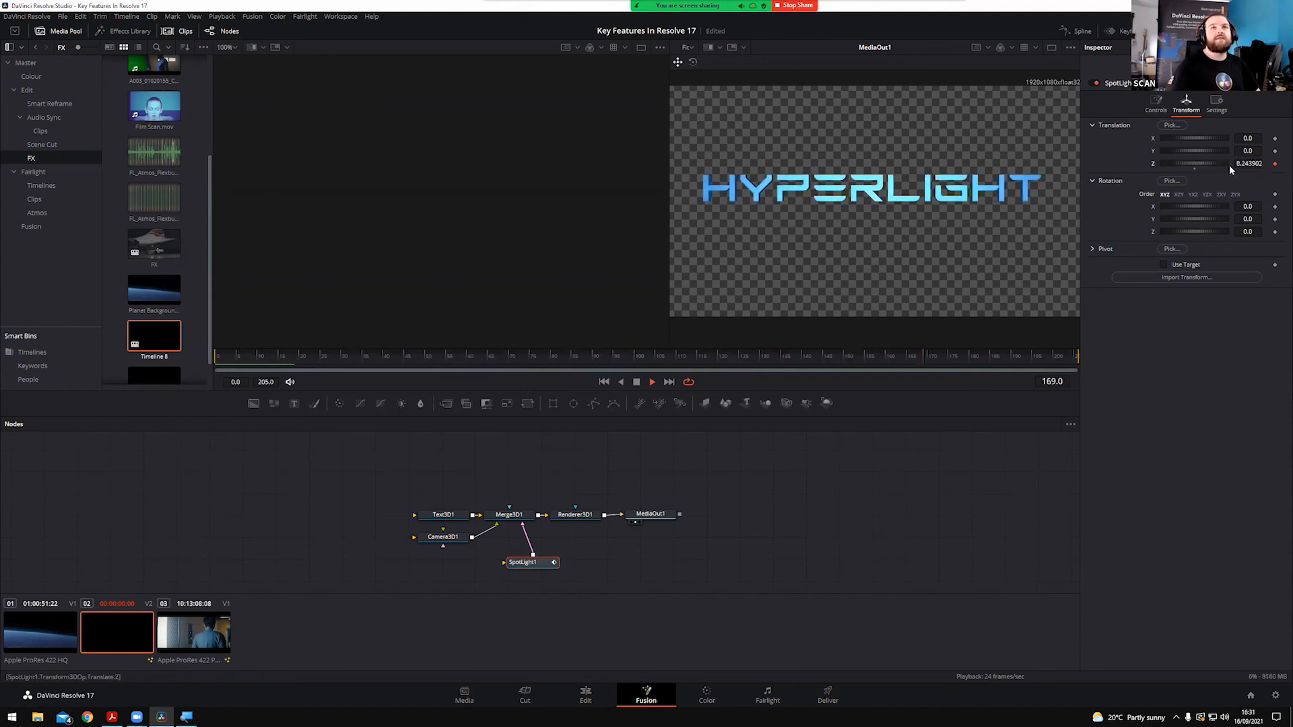
pyautogui.press('space')
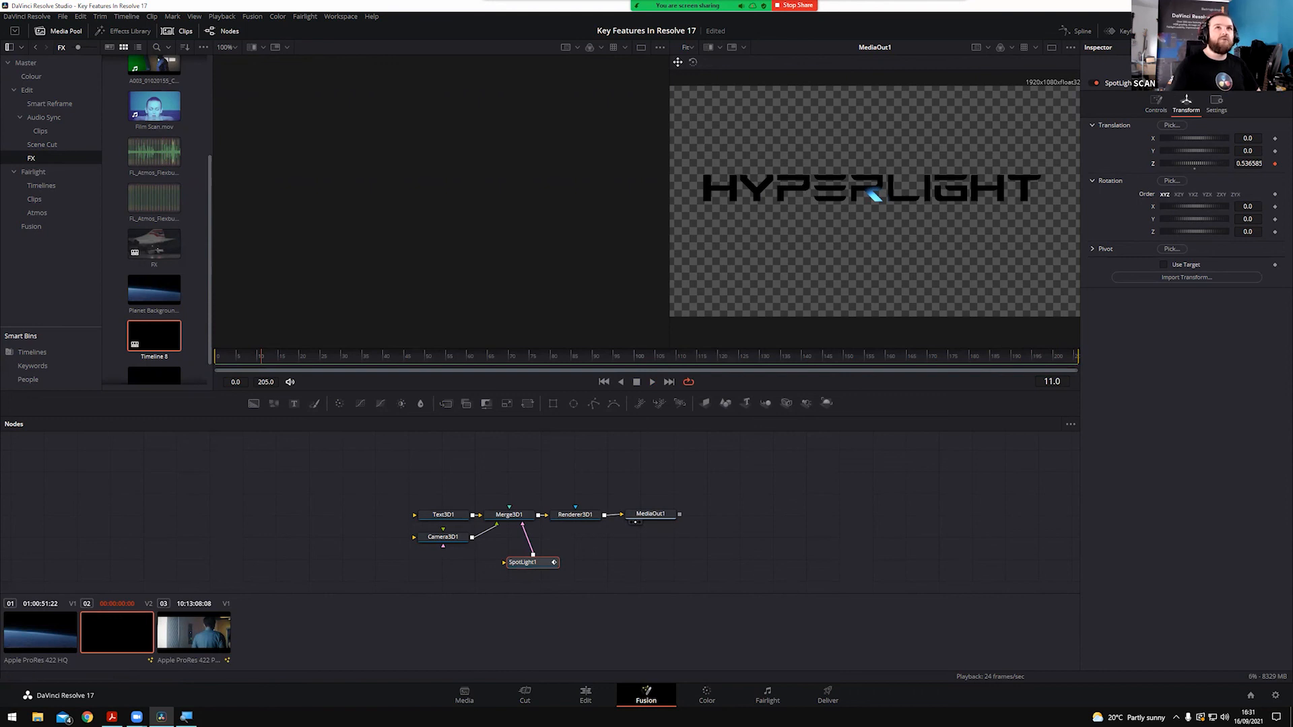
# Show the spotlight's Anim Curves modifier and set its curve source to Duration
pyautogui.click(1209, 64)
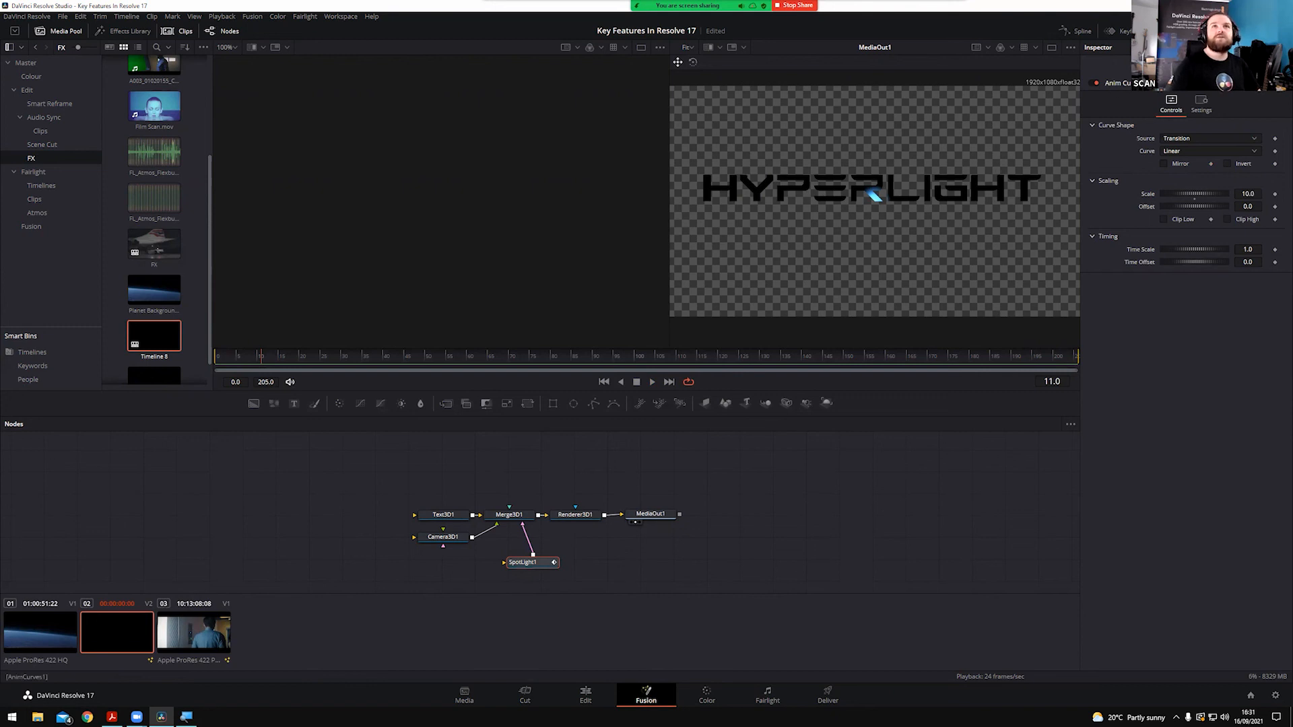
pyautogui.click(1188, 138)
pyautogui.click(1187, 135)
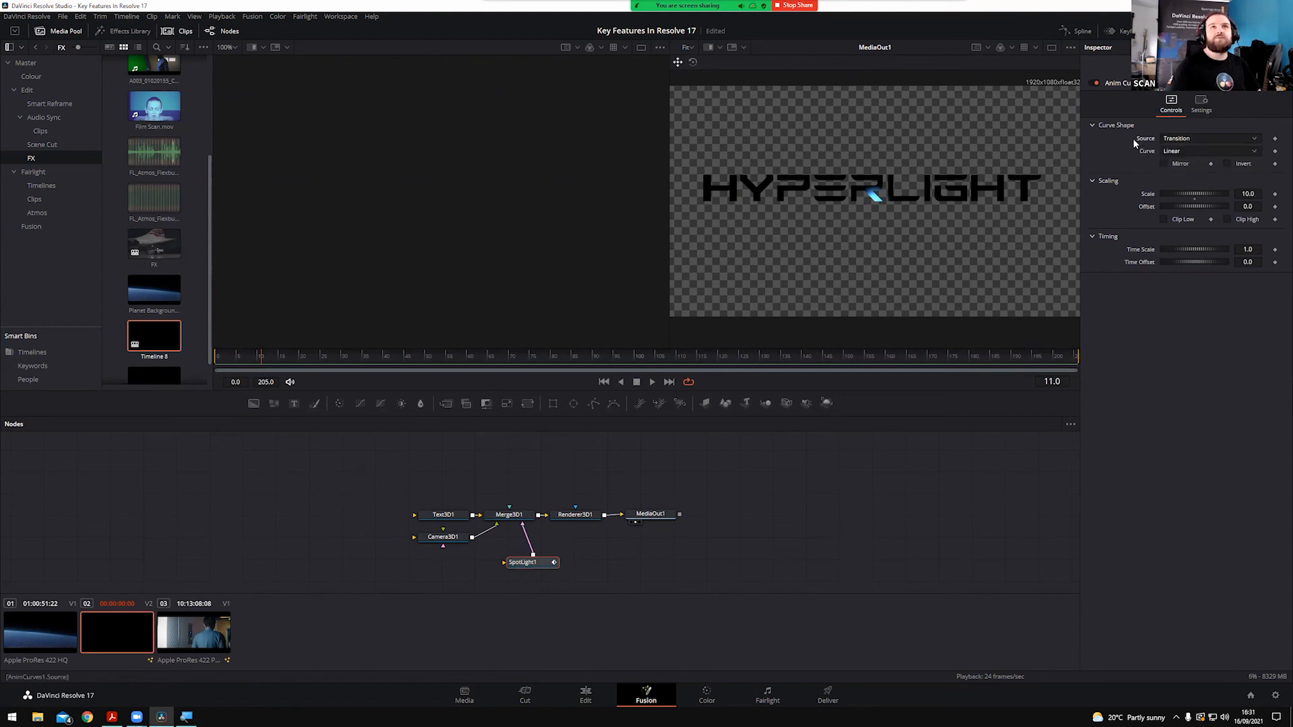
pyautogui.click(1193, 138)
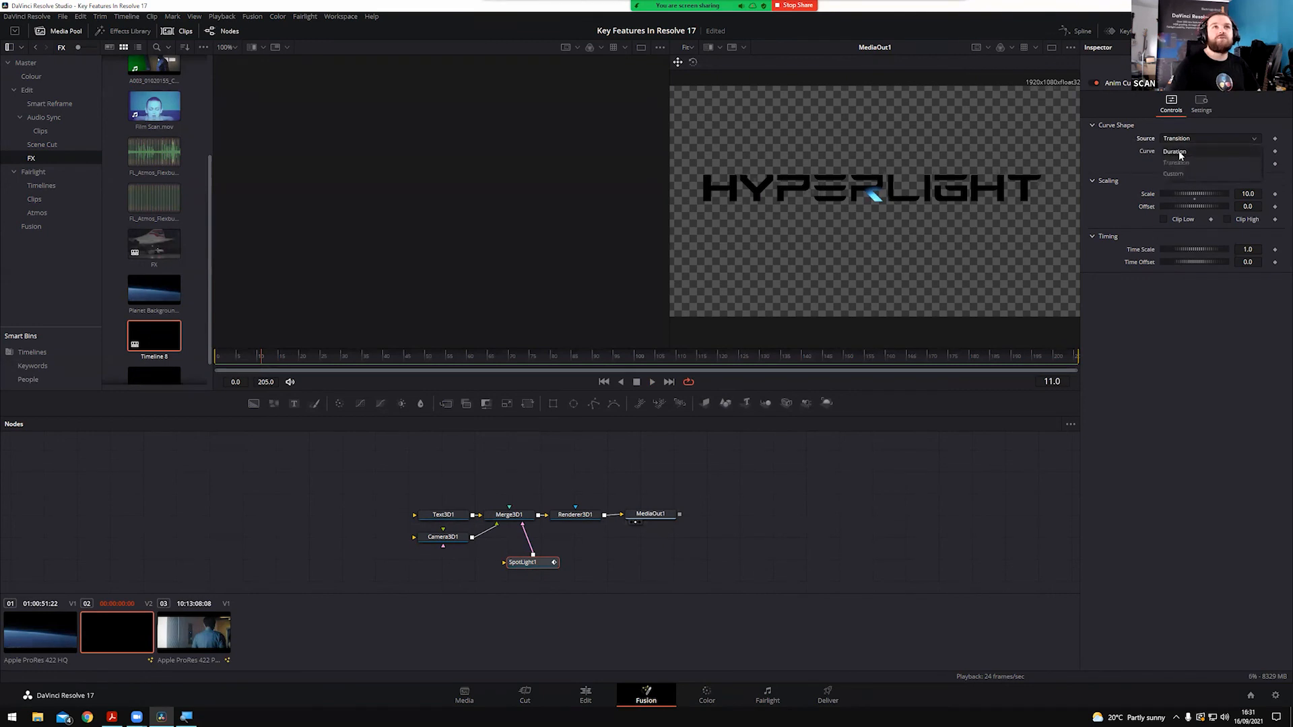
pyautogui.click(1177, 153)
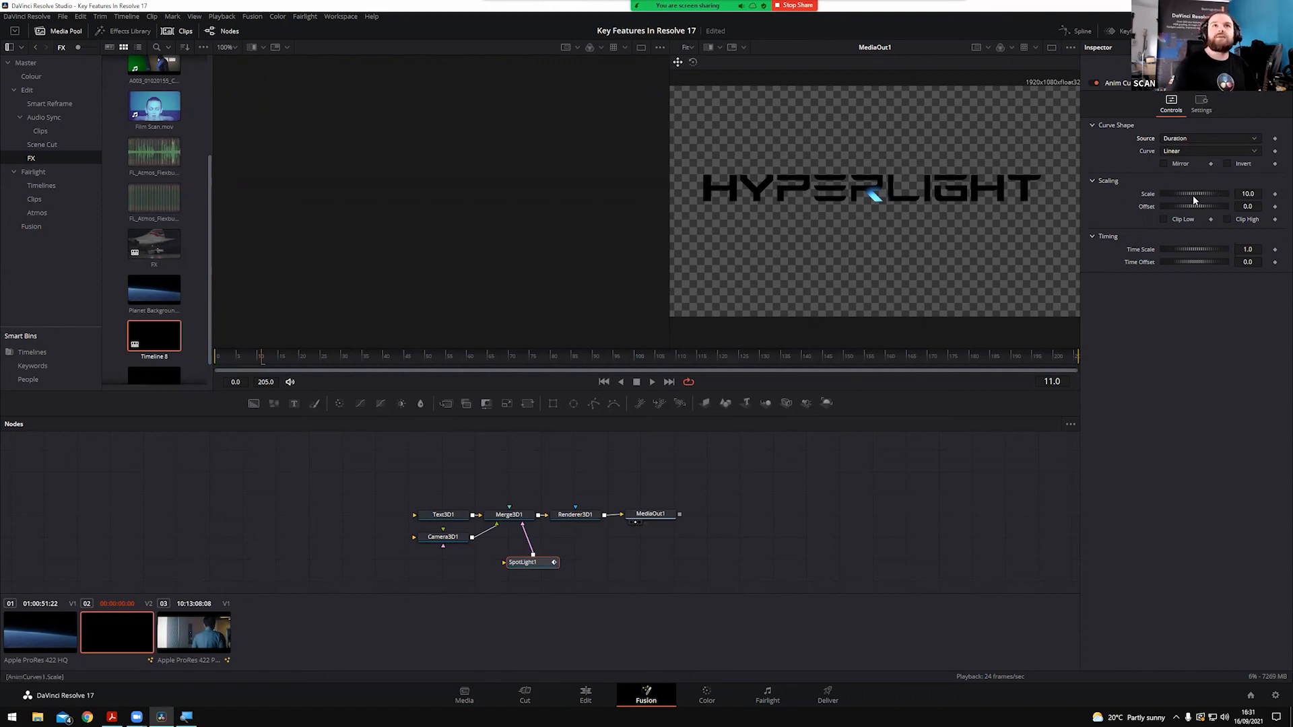
# Set the Anim Curves scale to 4.0 and play the title animation from near its start
pyautogui.click(1245, 194)
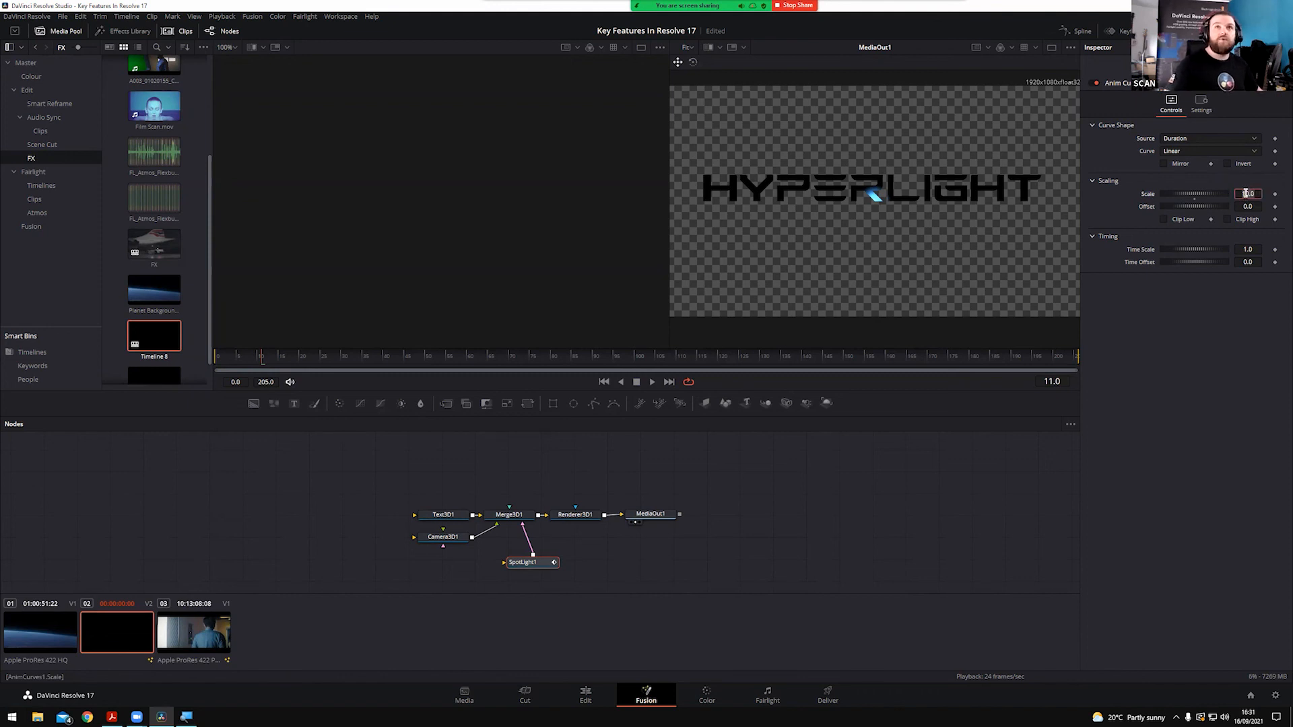
pyautogui.write('1')
pyautogui.press('Tab')
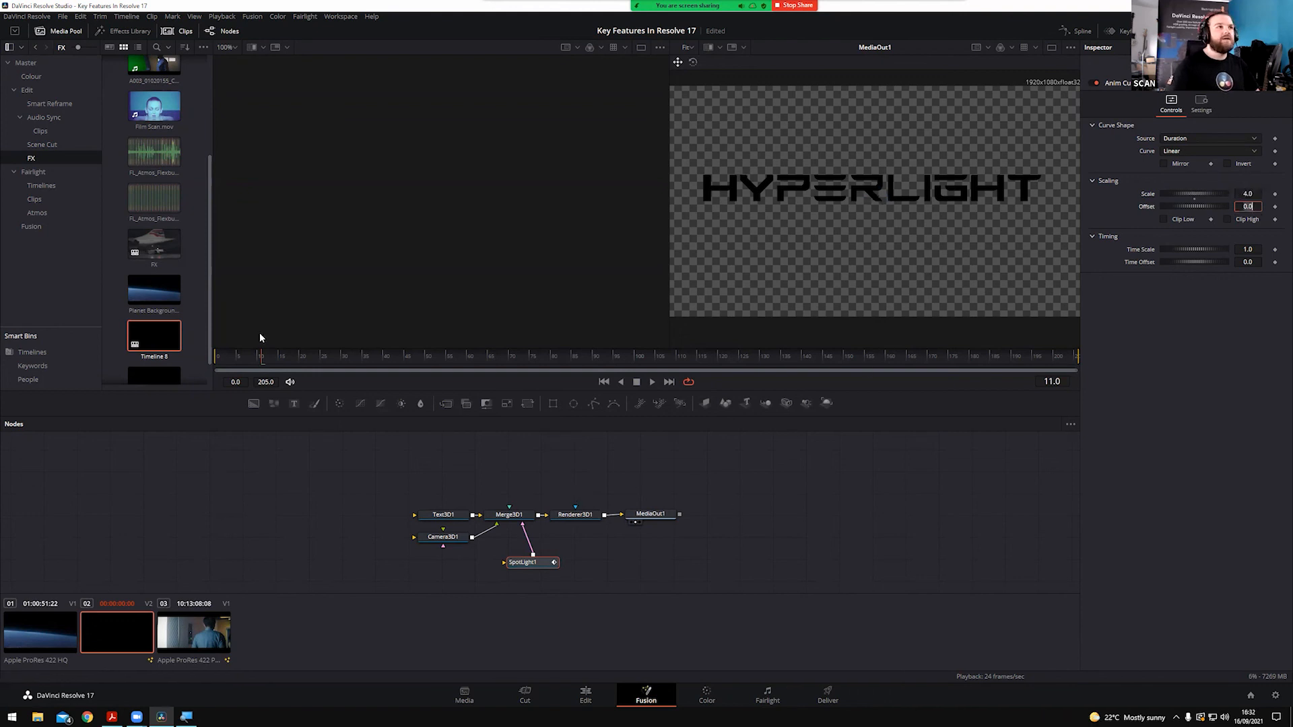
pyautogui.moveTo(248, 360); pyautogui.dragTo(227, 363)
pyautogui.click(1210, 392)
pyautogui.press('space')
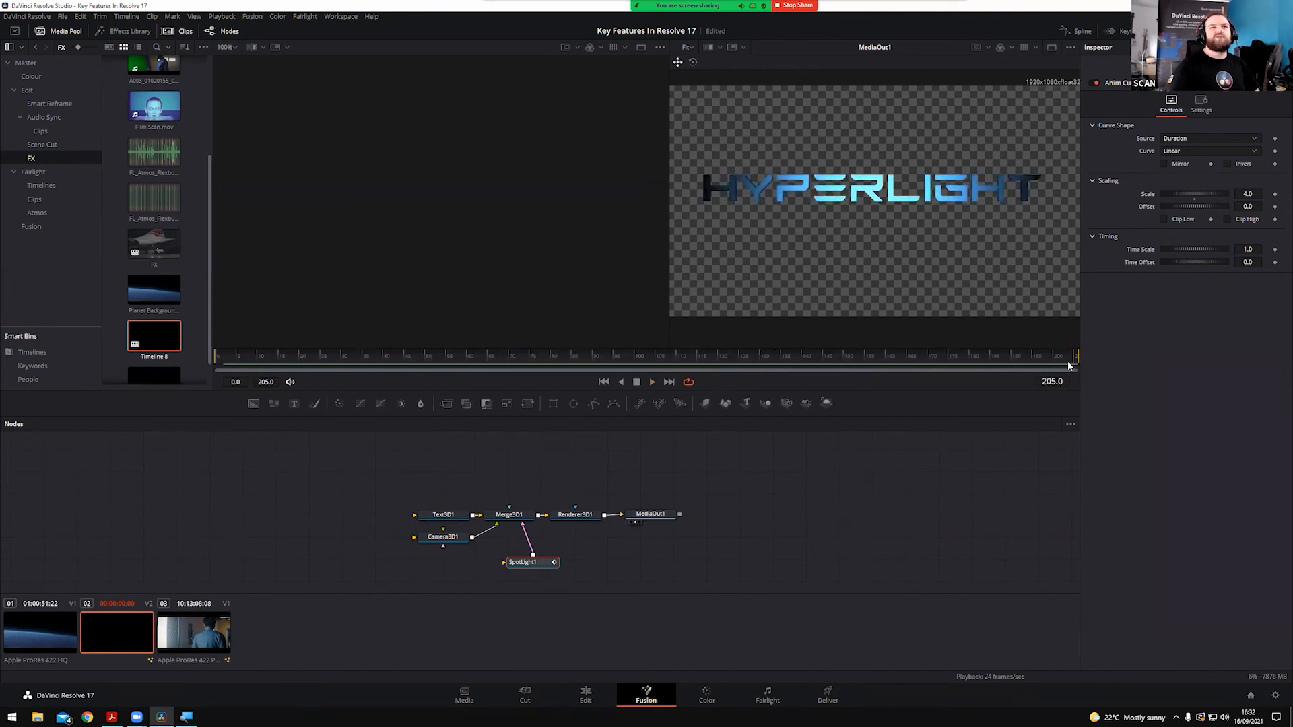
# Set the Anim Curves time scale to about 1.312, checking the title across its range and playing it from near the start
pyautogui.moveTo(1058, 357); pyautogui.dragTo(937, 370)
pyautogui.moveTo(886, 366); pyautogui.dragTo(950, 363)
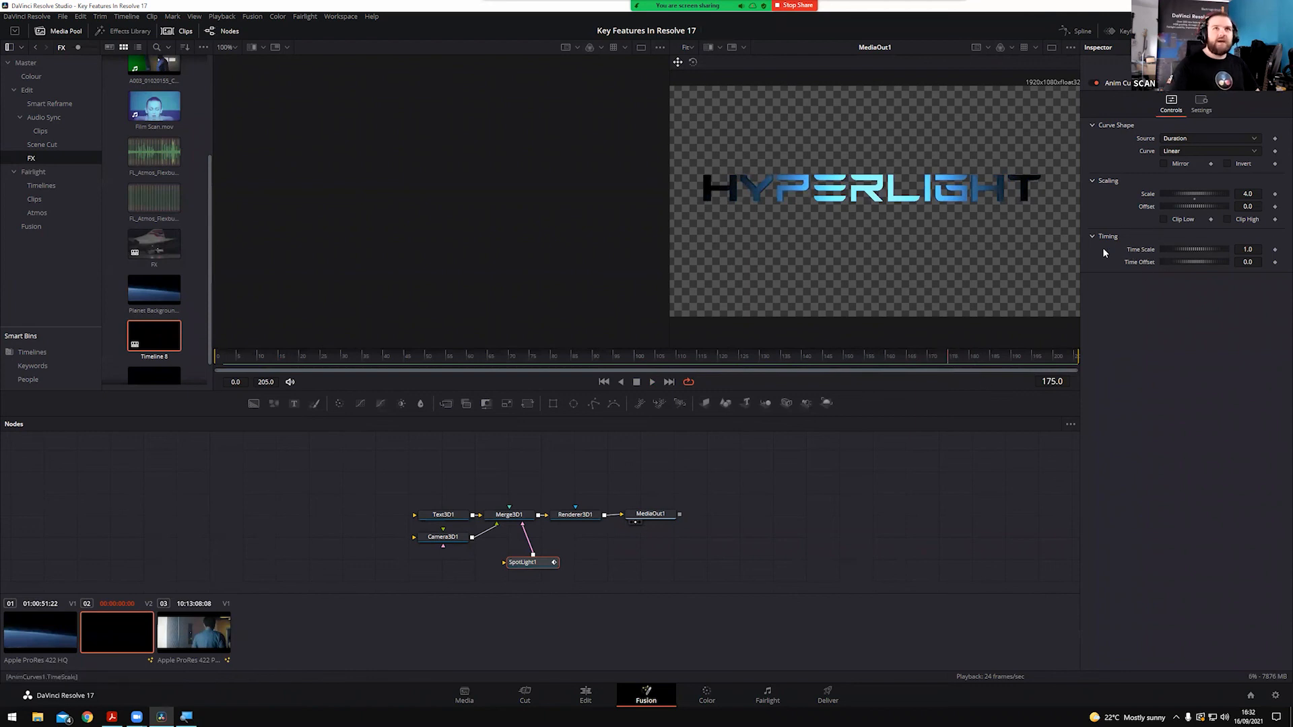
pyautogui.moveTo(1166, 249)
pyautogui.mouseDown()
pyautogui.moveTo(1210, 248)
pyautogui.moveTo(1102, 257)
pyautogui.moveTo(1190, 262)
pyautogui.mouseUp()
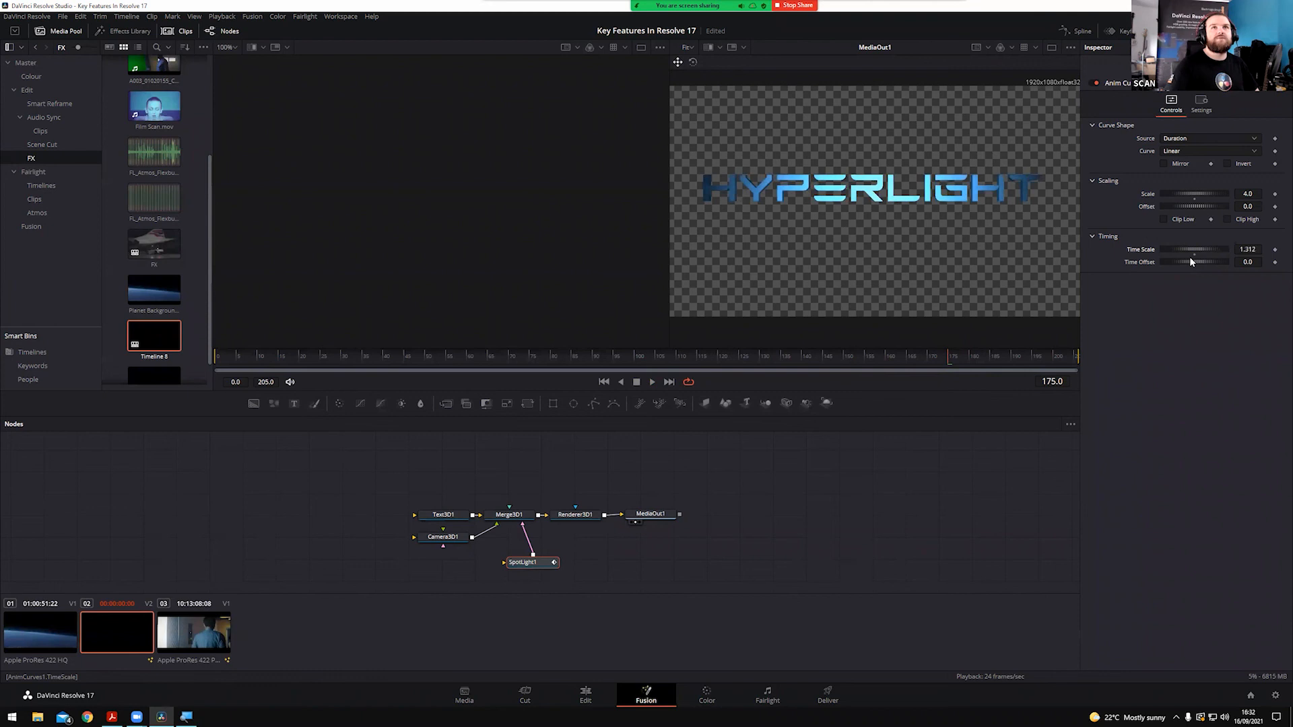
pyautogui.click(904, 355)
pyautogui.moveTo(925, 352); pyautogui.dragTo(229, 367)
pyautogui.press('space')
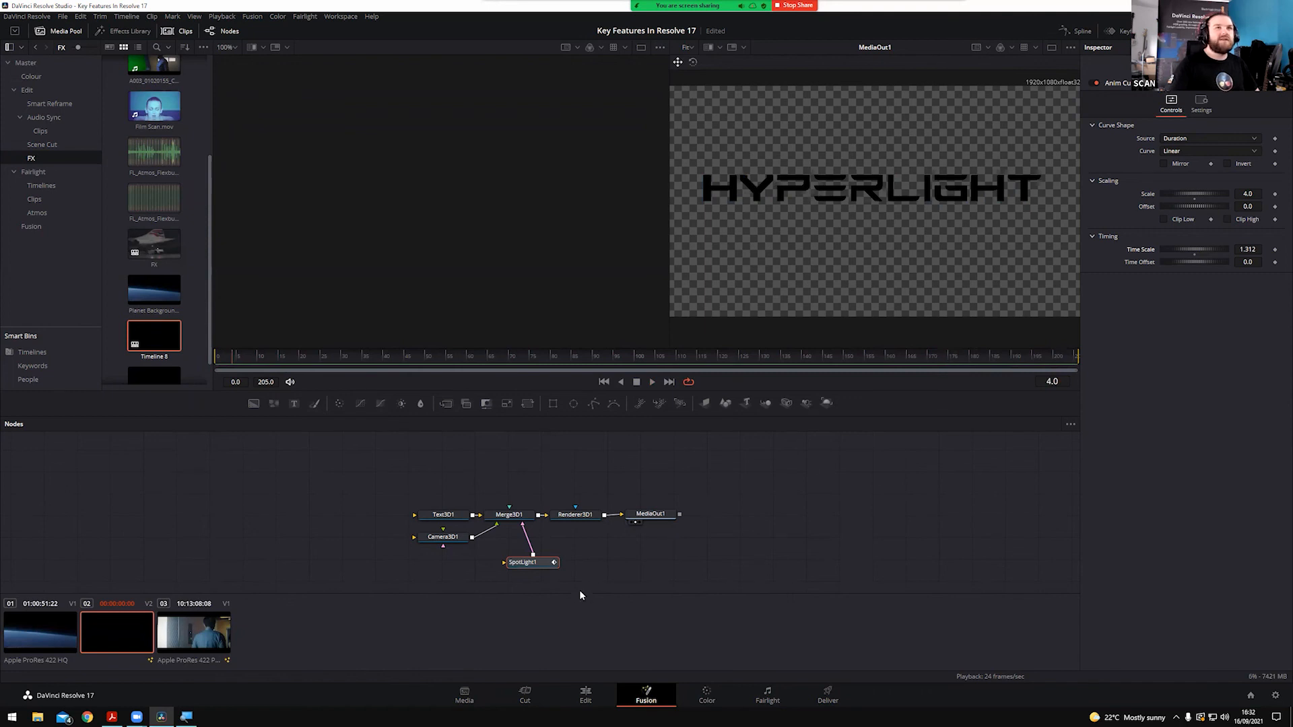
# Return to the Edit page and trim the end of the title clip on Video 2 to about 7 seconds
pyautogui.click(585, 696)
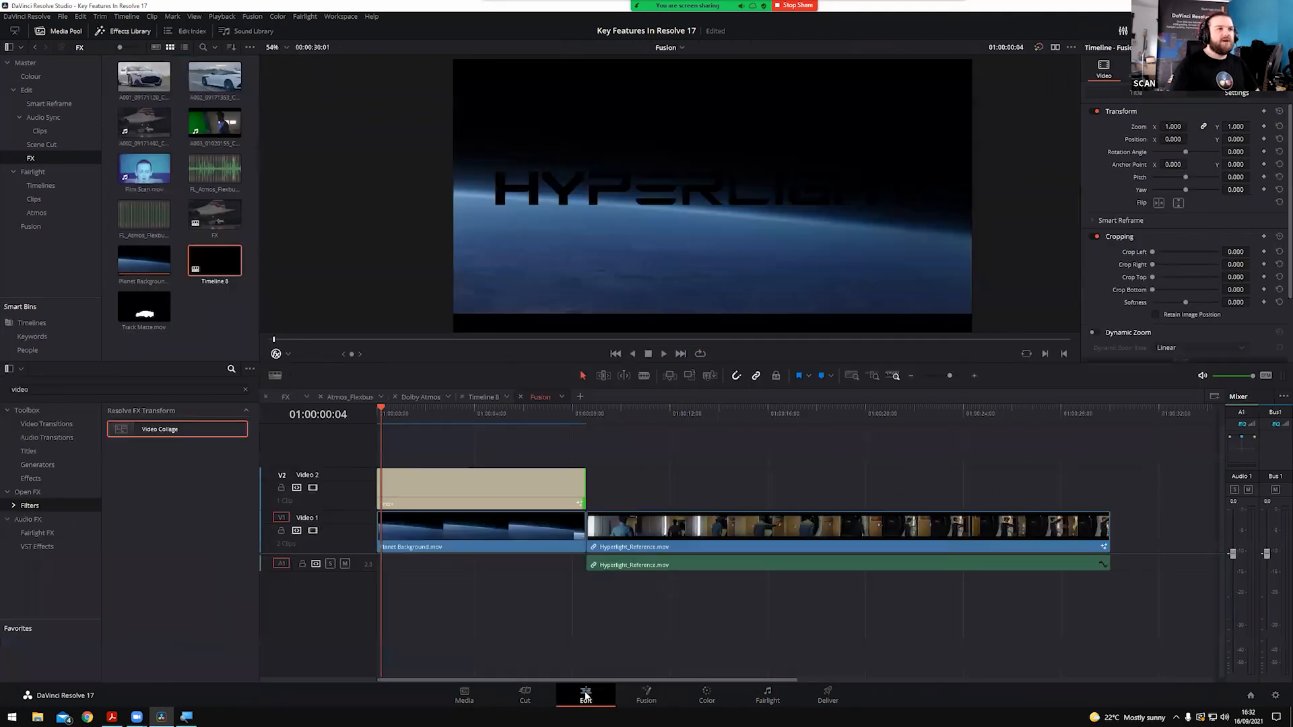
pyautogui.moveTo(526, 422); pyautogui.dragTo(376, 420)
pyautogui.moveTo(585, 485); pyautogui.dragTo(553, 485)
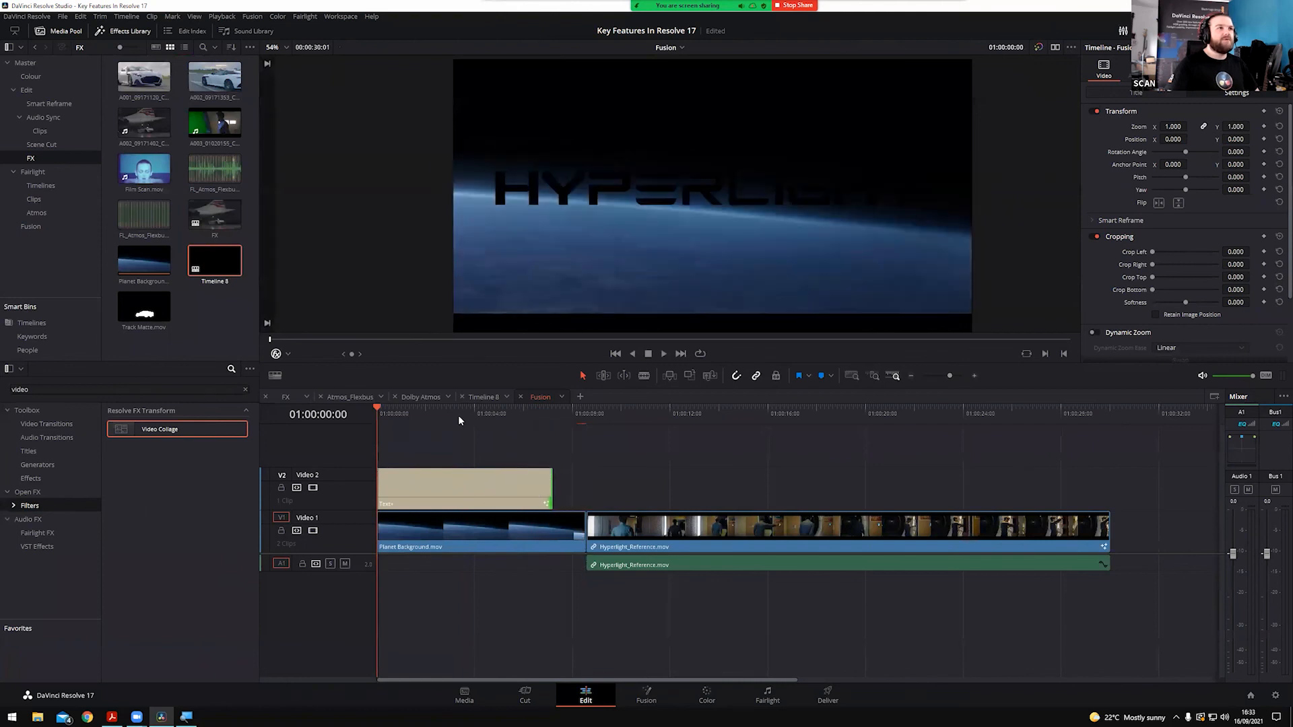
# Scrub through the shortened title over the planet background and play it from near the start of the timeline
pyautogui.click(491, 418)
pyautogui.moveTo(492, 422); pyautogui.dragTo(535, 445)
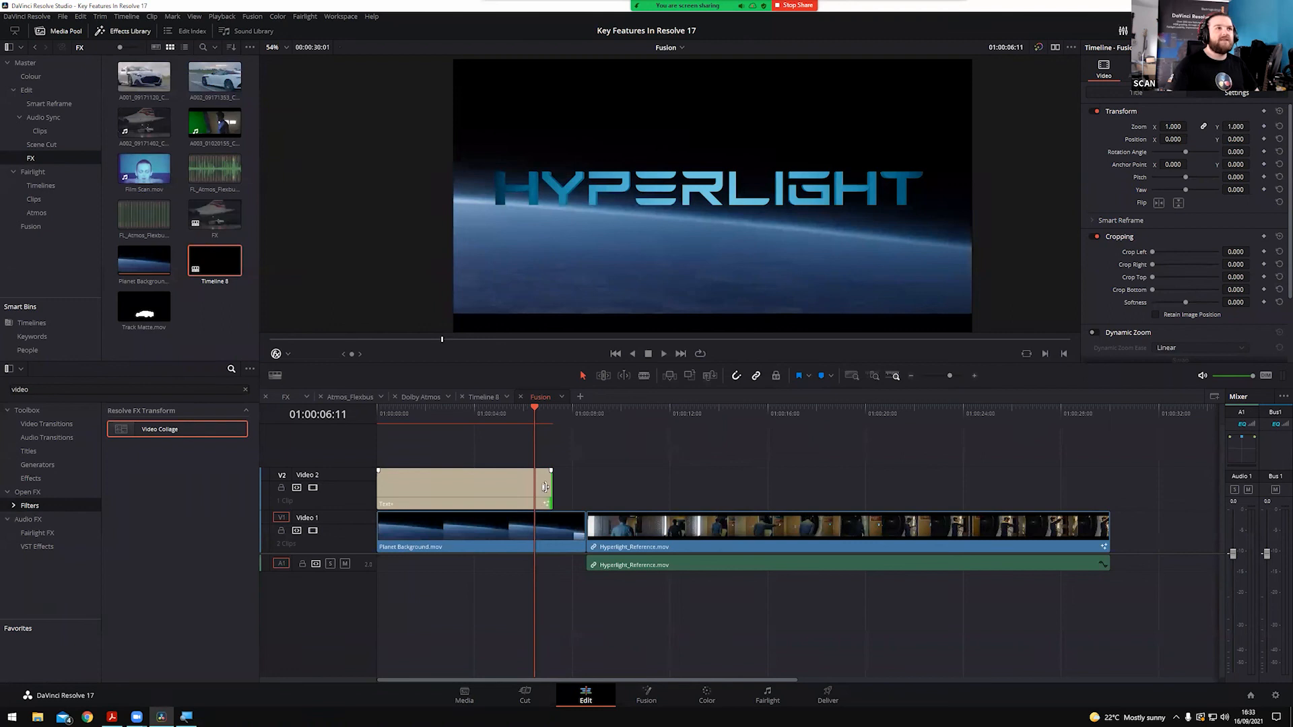
pyautogui.press('space')
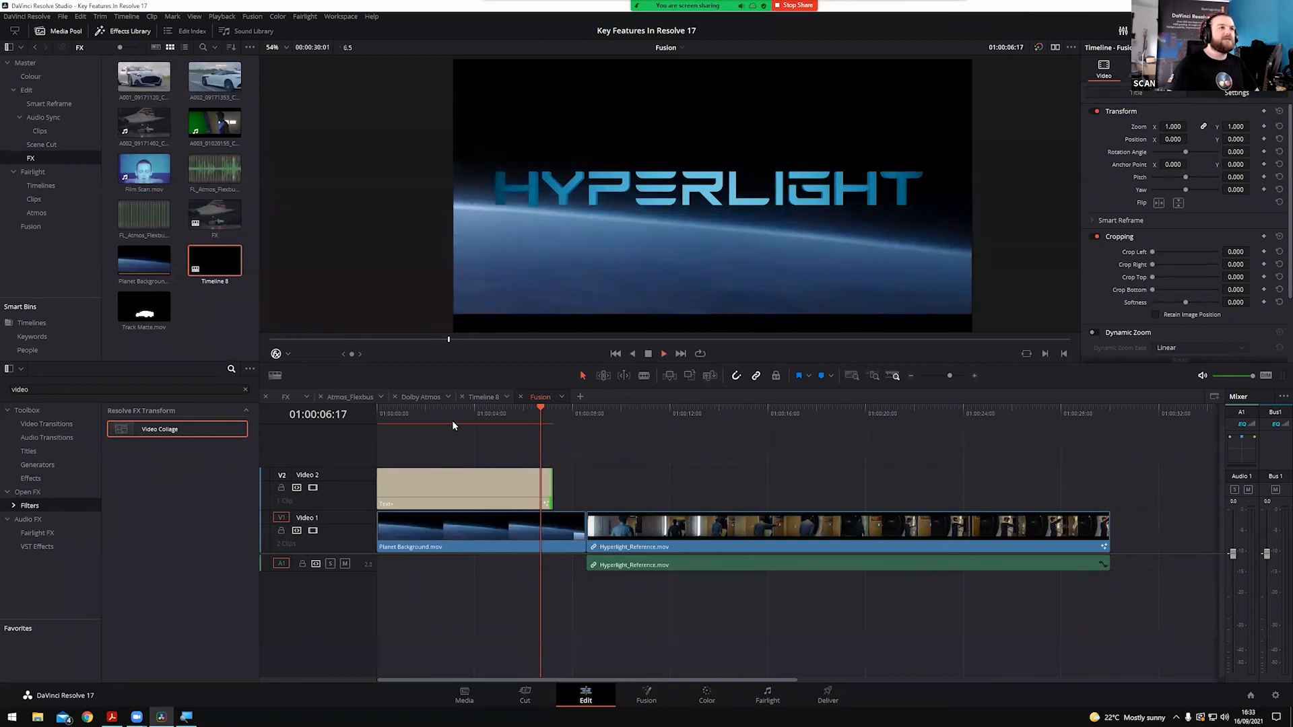
pyautogui.click(390, 434)
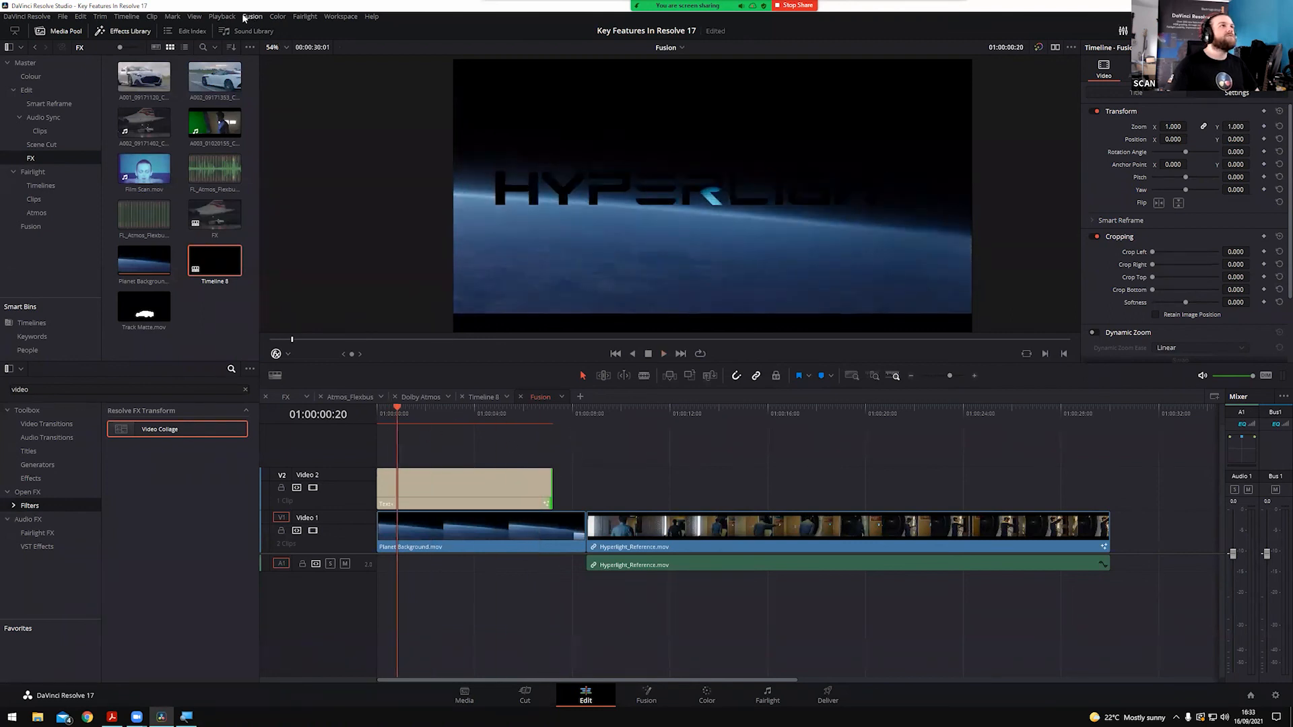
# Delete all render cache in the project
pyautogui.click(222, 16)
pyautogui.moveTo(303, 75)
pyautogui.click(397, 80)
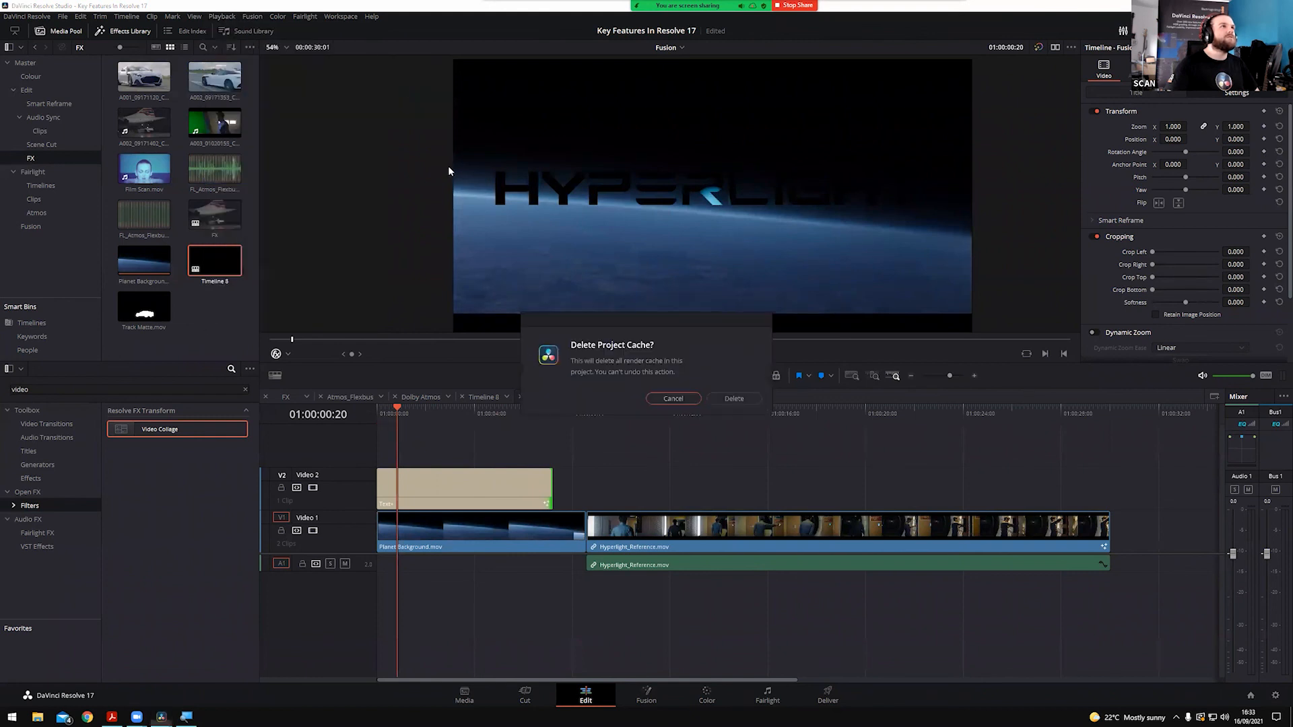
pyautogui.click(724, 398)
# Scrub back through the title animation and play it to about the 7-second mark with the cache cleared
pyautogui.click(518, 410)
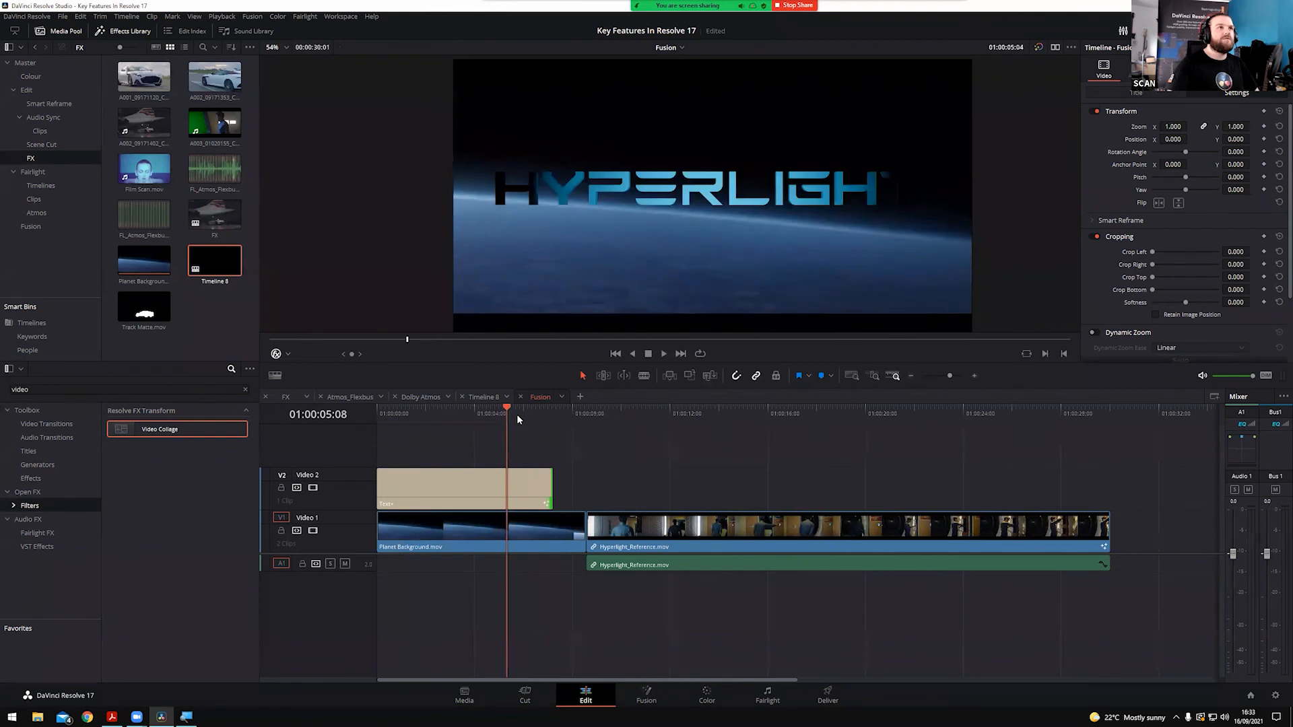
pyautogui.moveTo(535, 419); pyautogui.dragTo(427, 418)
pyautogui.press('space')
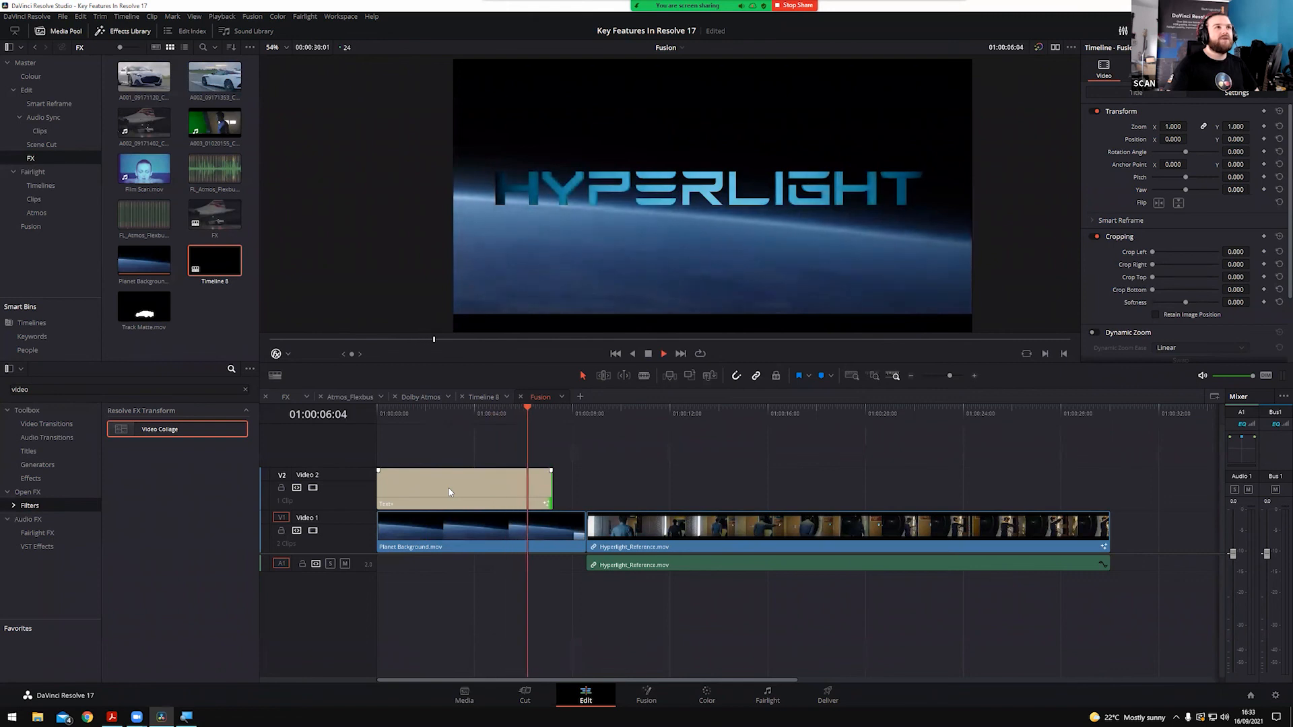
pyautogui.press('space')
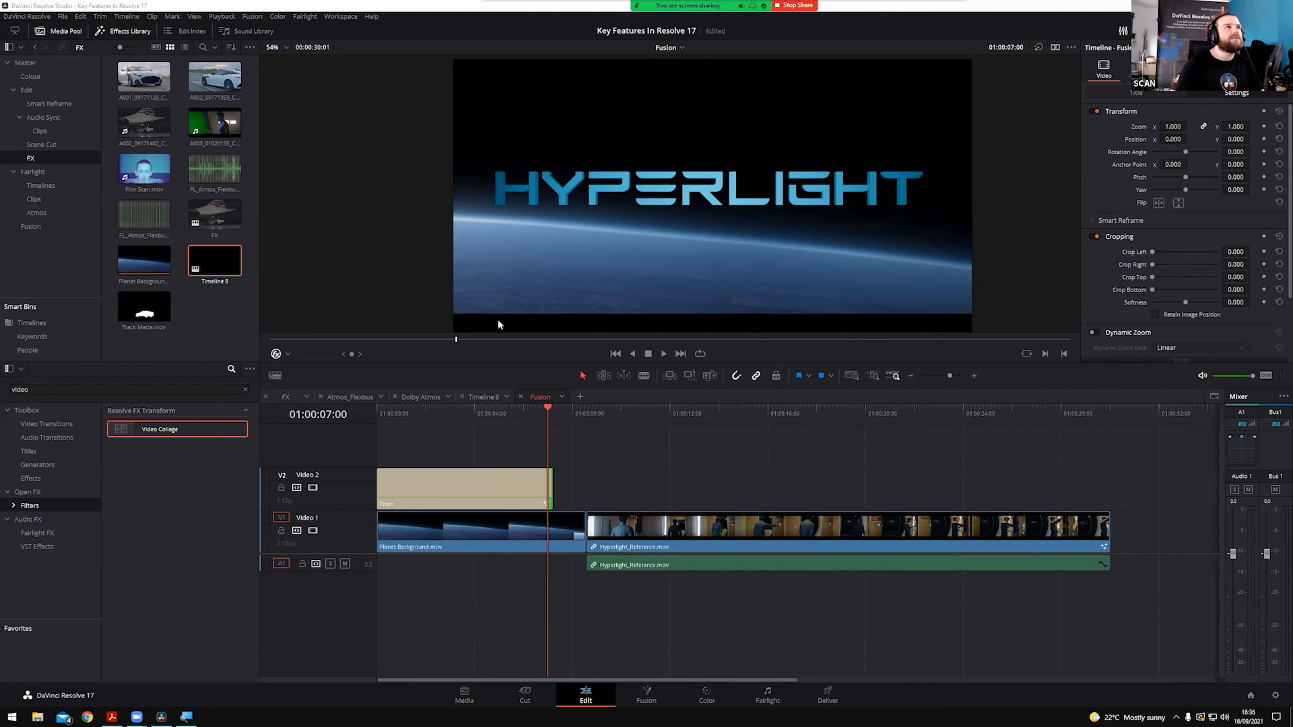
pyautogui.click(130, 19)
pyautogui.click(404, 433)
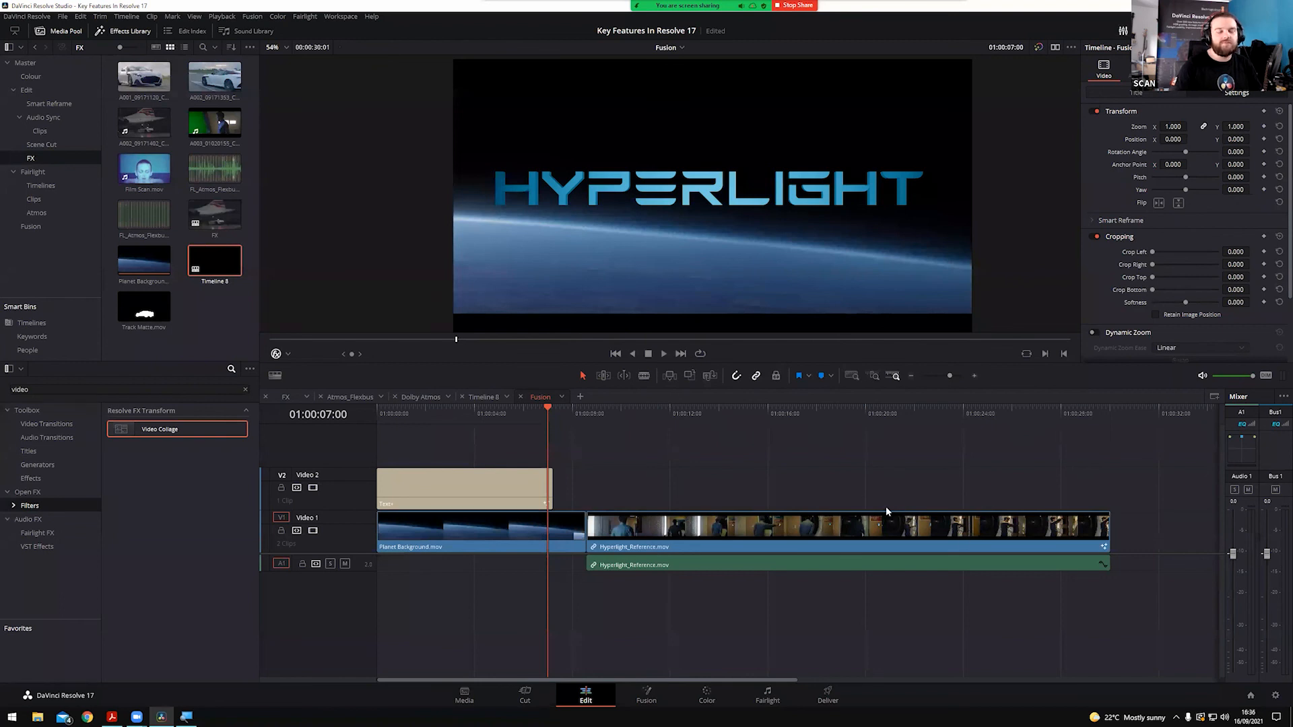
pyautogui.click(129, 17)
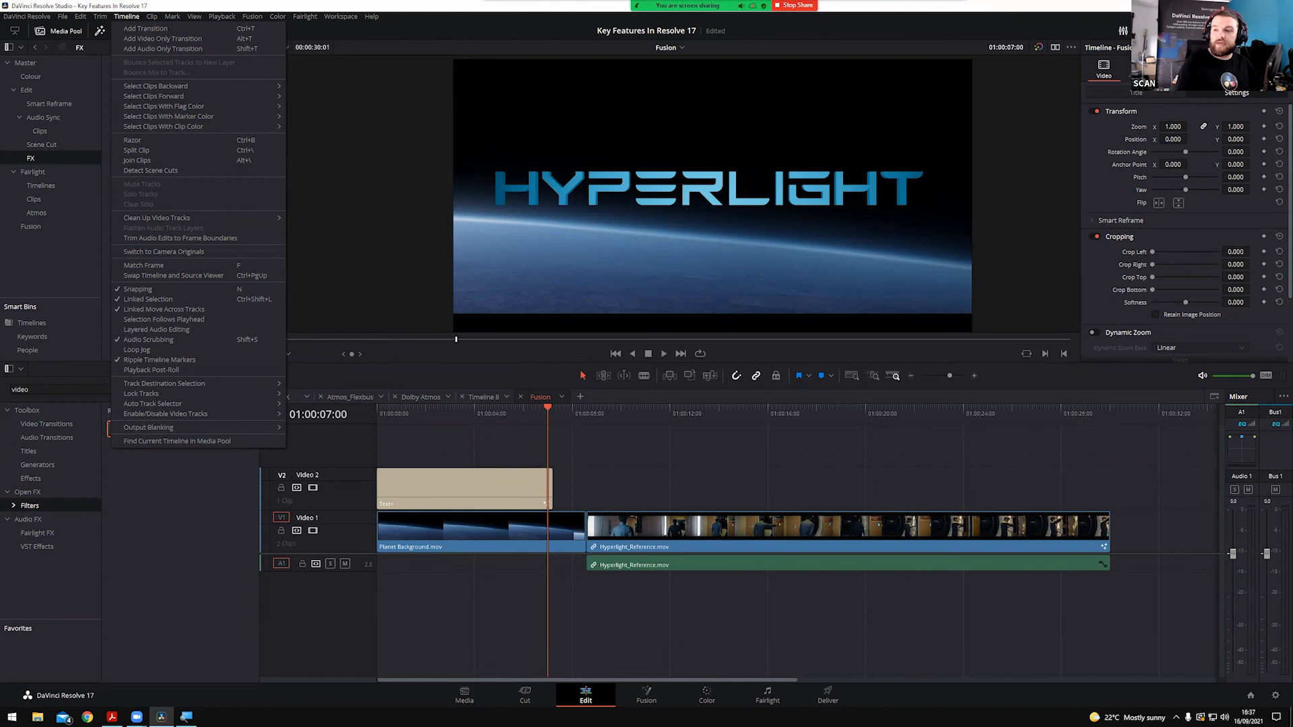
pyautogui.press('Escape')
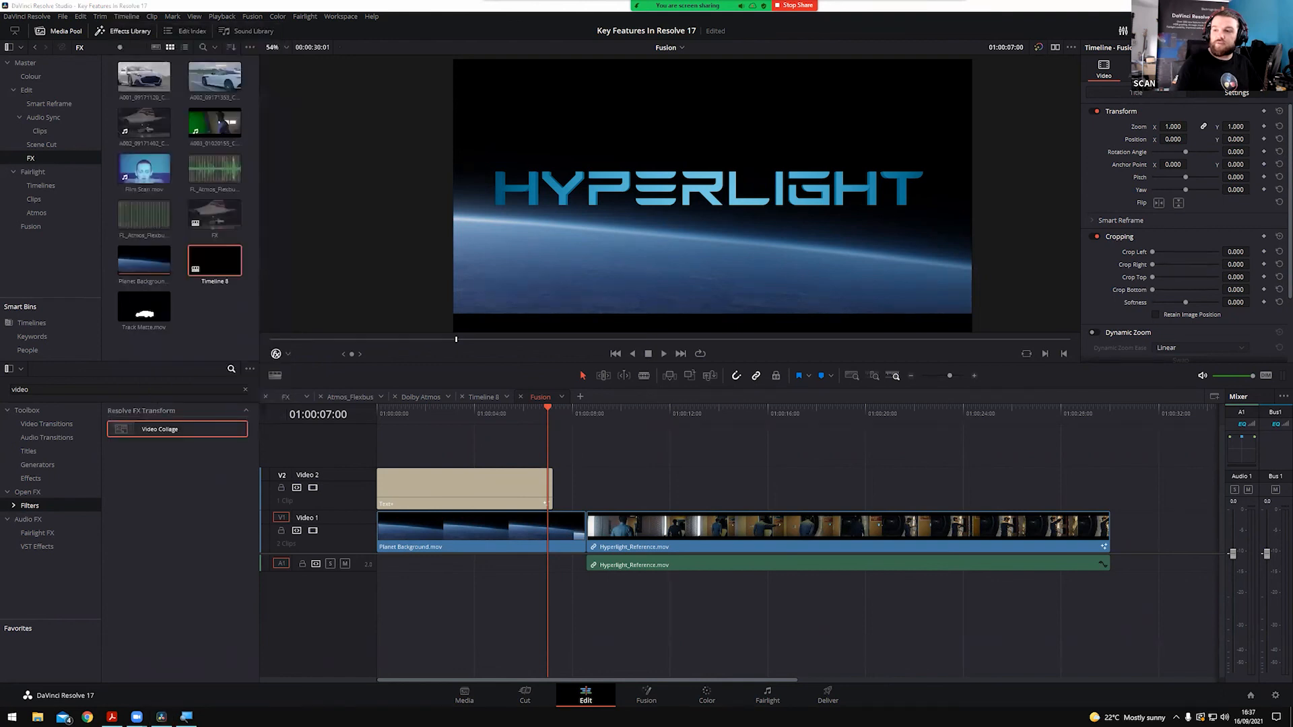